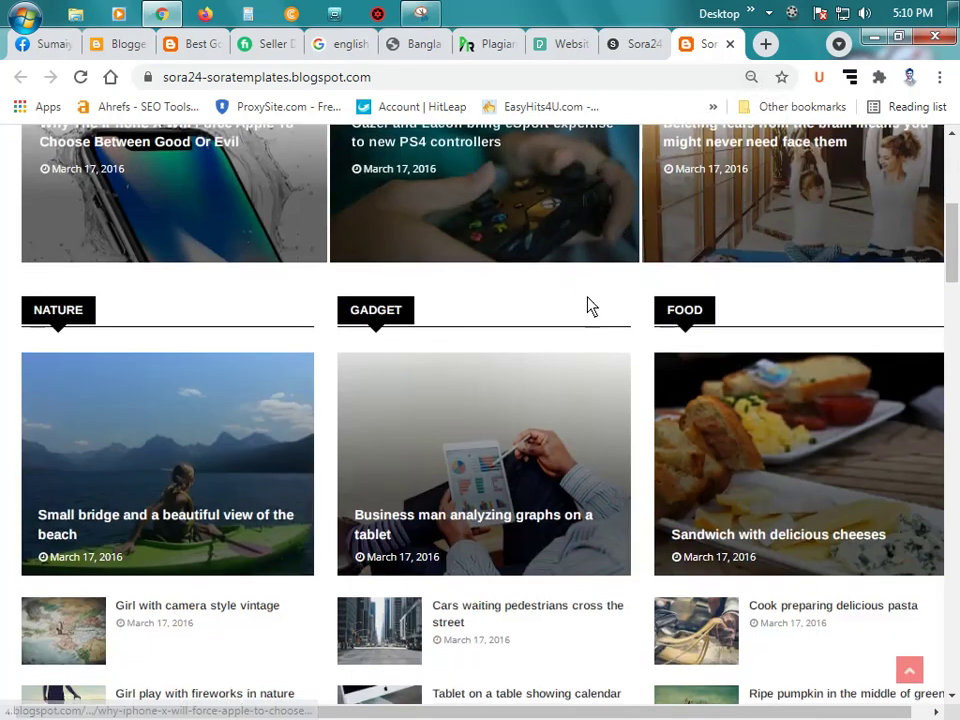
pyautogui.scroll(-15, 590, 316)
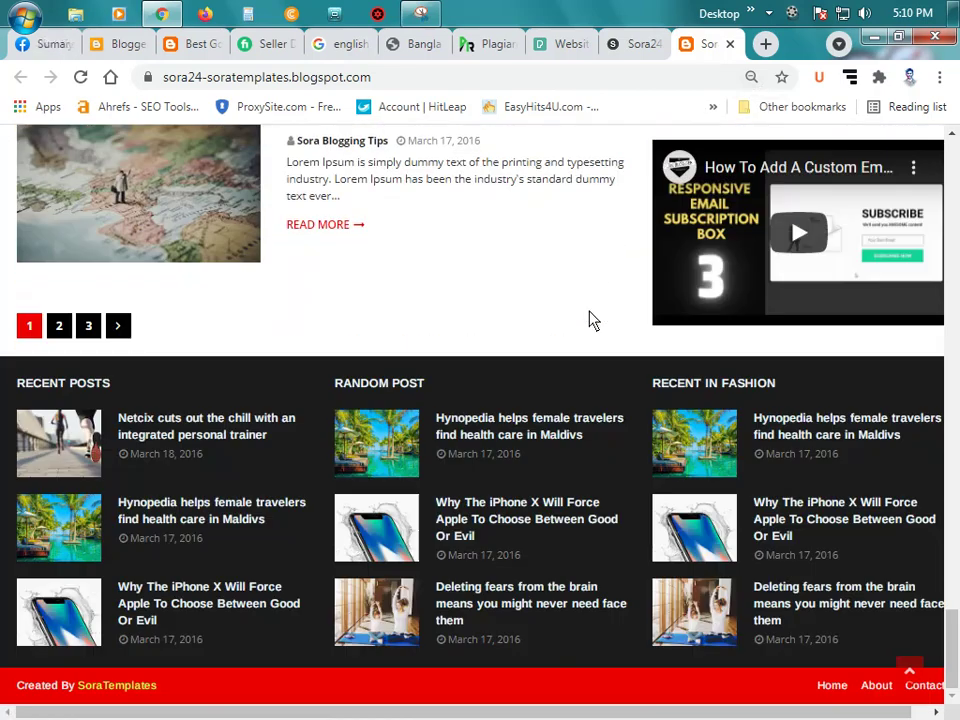
# Step: Look over the Sora24 demo blog and its Sora Templates info page, ending on the Pexels results
pyautogui.scroll(10, 590, 320)
pyautogui.scroll(15, 590, 320)
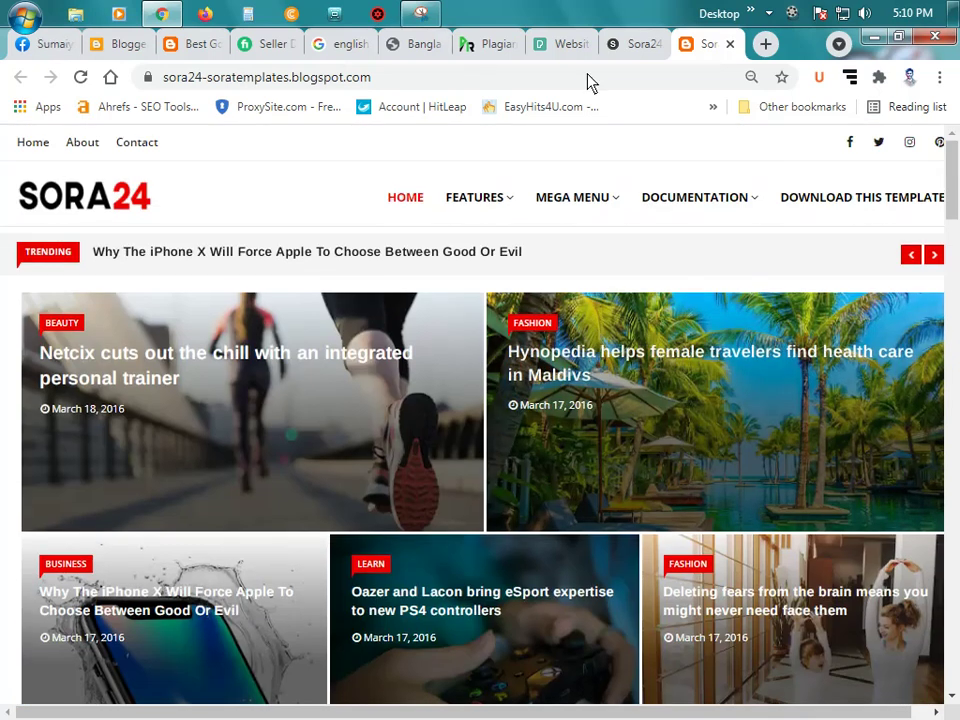
pyautogui.click(636, 44)
pyautogui.scroll(20, 478, 322)
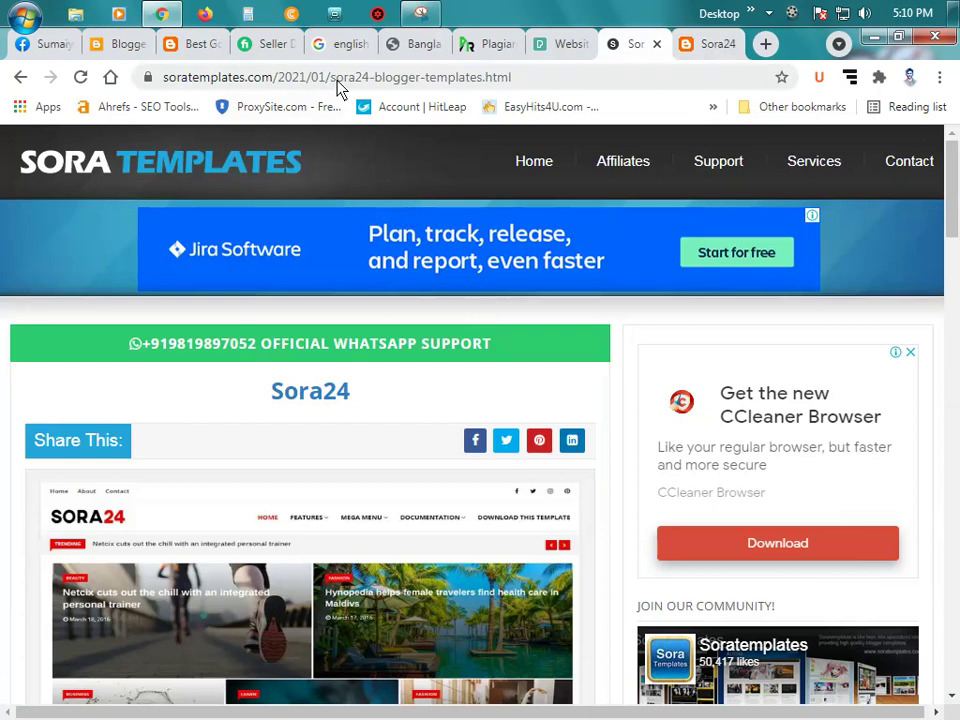
pyautogui.click(338, 80)
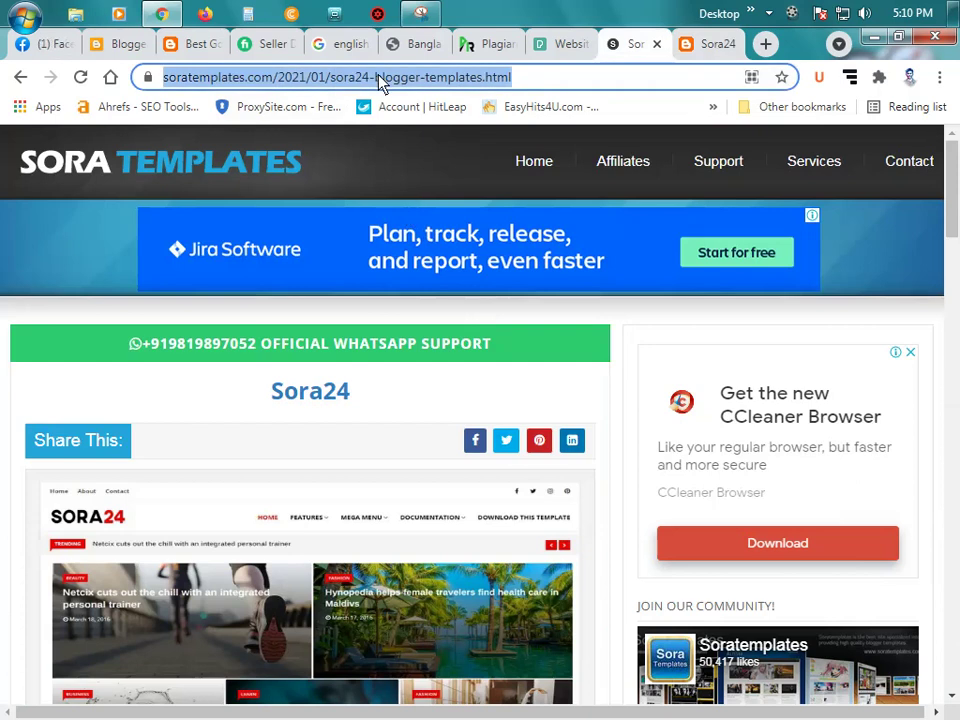
pyautogui.click(561, 44)
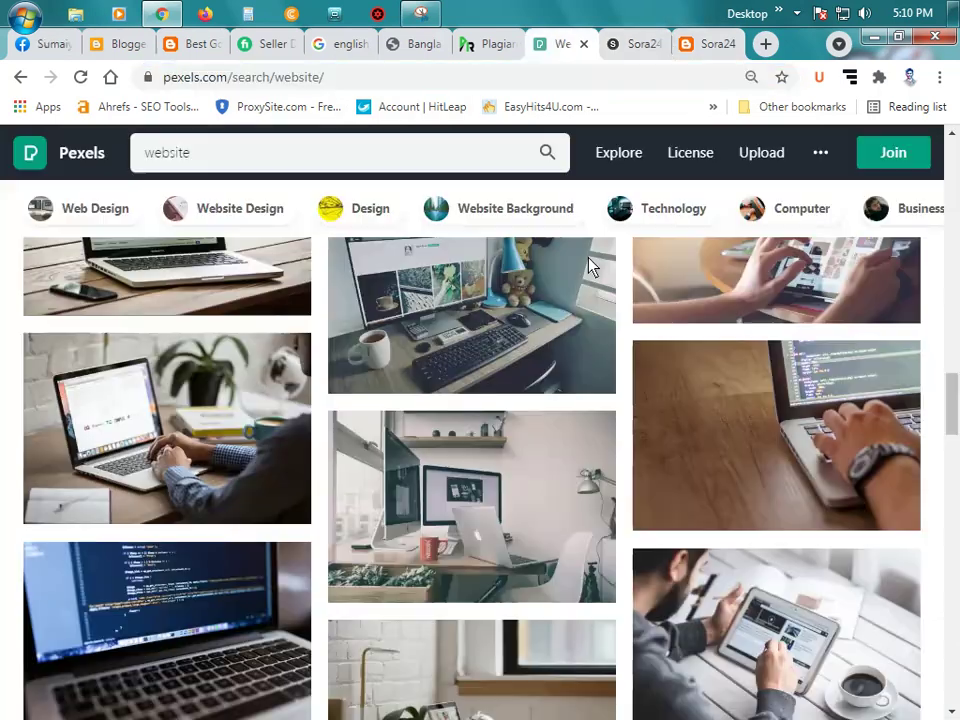
# Step: On Blogger's Theme page, choose Restore and start uploading a theme file
pyautogui.click(43, 44)
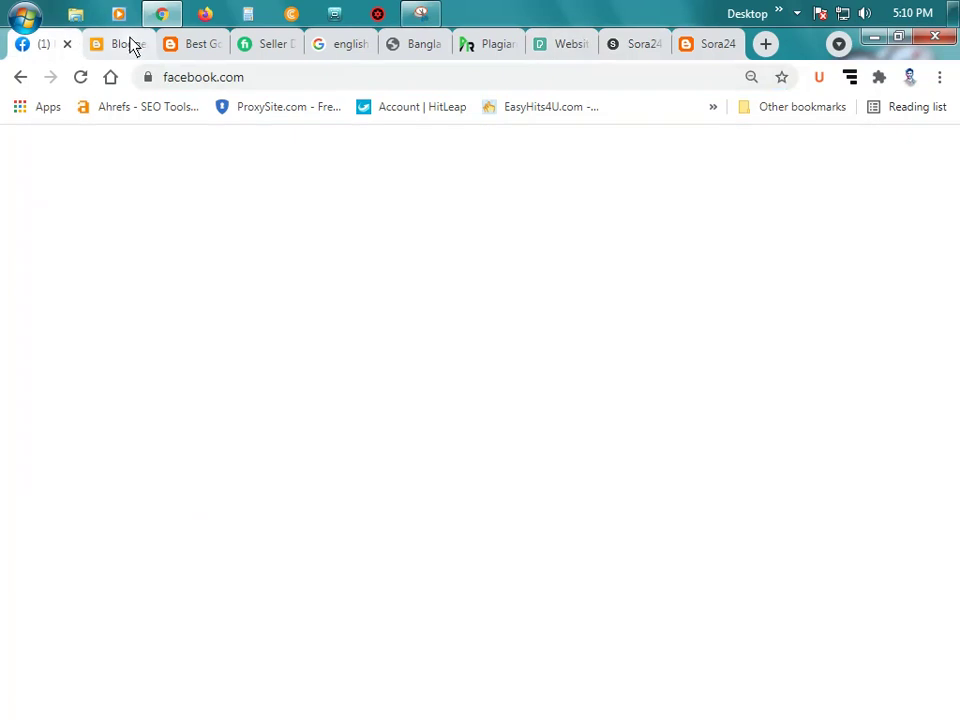
pyautogui.click(133, 46)
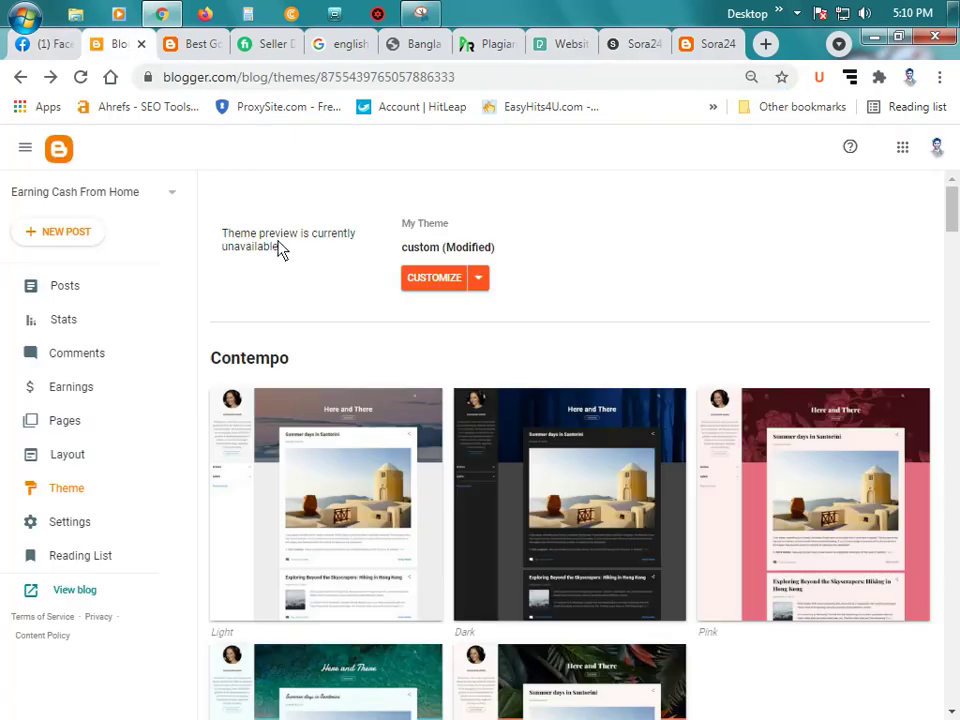
pyautogui.click(479, 279)
pyautogui.click(308, 318)
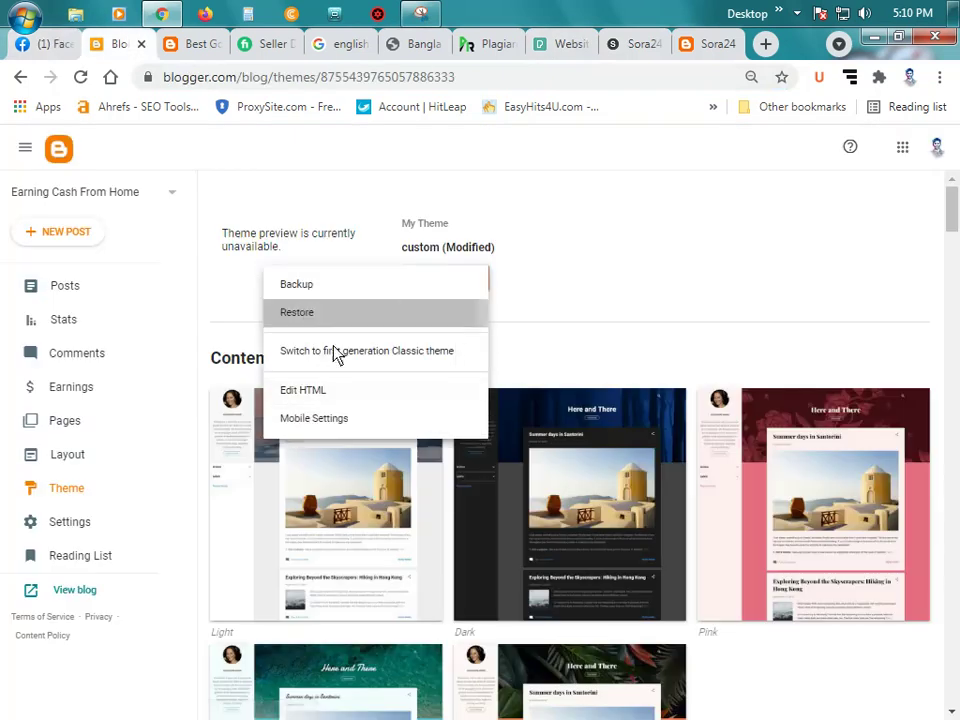
pyautogui.click(574, 463)
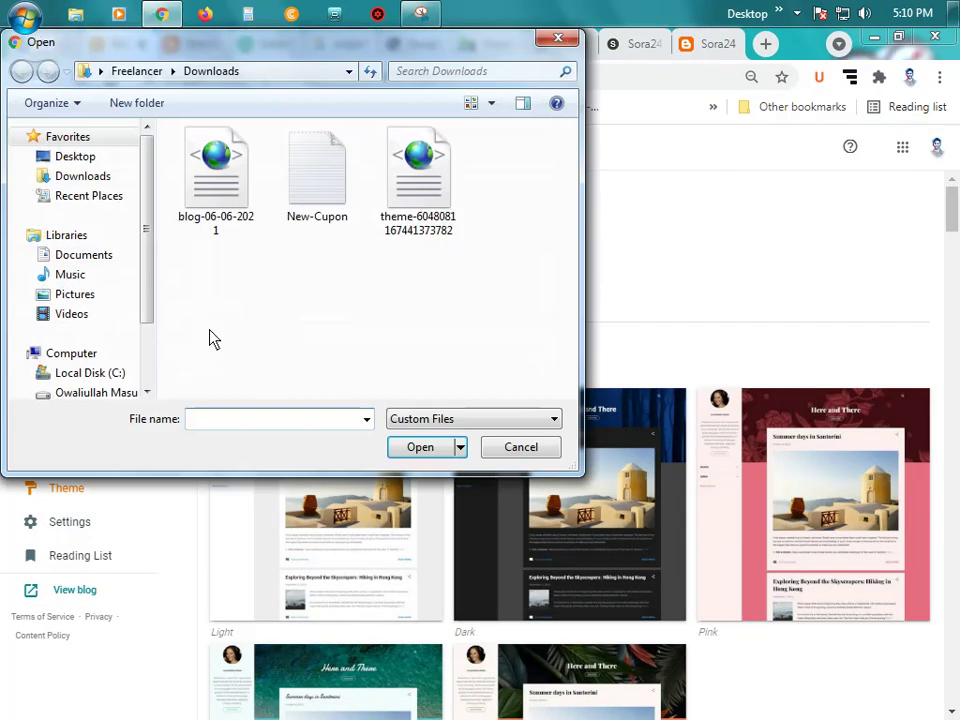
# Step: In Downloads, show all file types and pick the Sora24-Free-Version-2.0 theme file
pyautogui.click(95, 180)
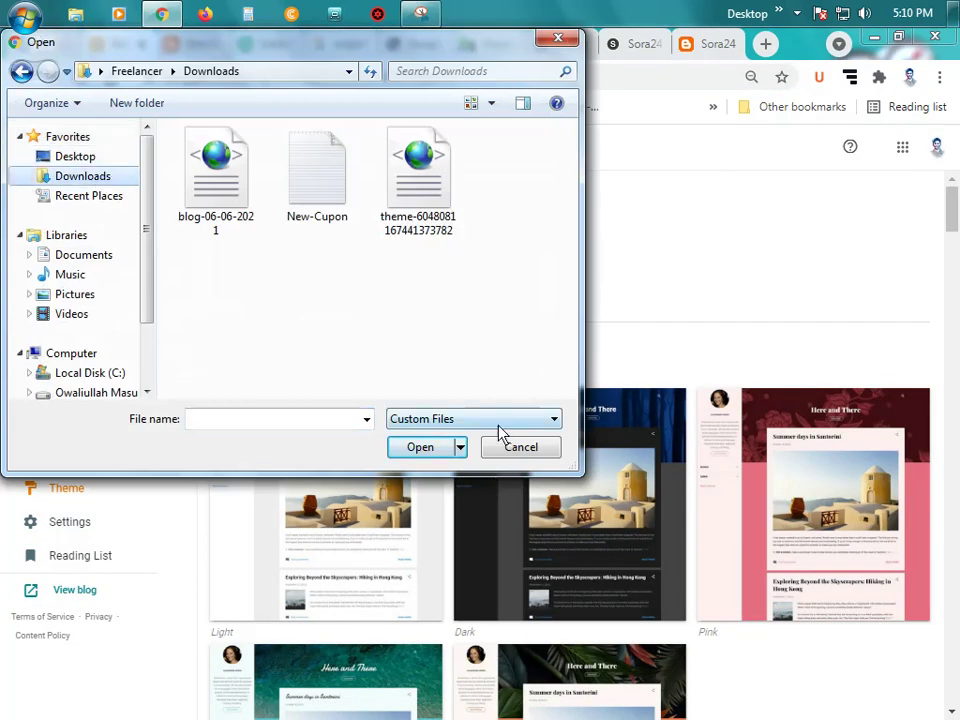
pyautogui.click(499, 422)
pyautogui.click(476, 452)
pyautogui.click(332, 272)
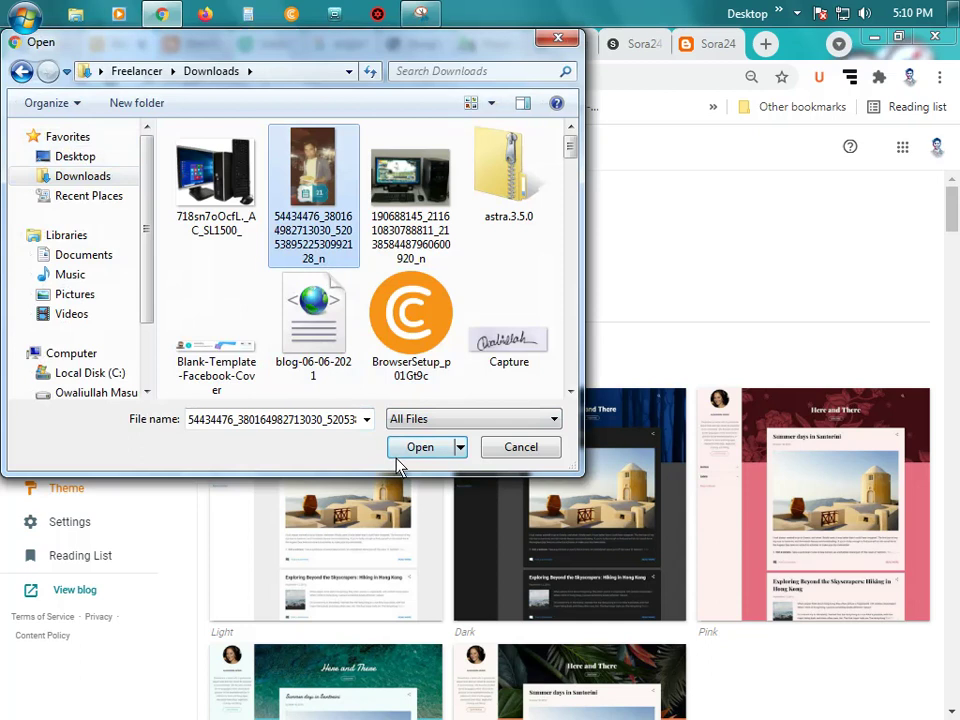
pyautogui.click(212, 268)
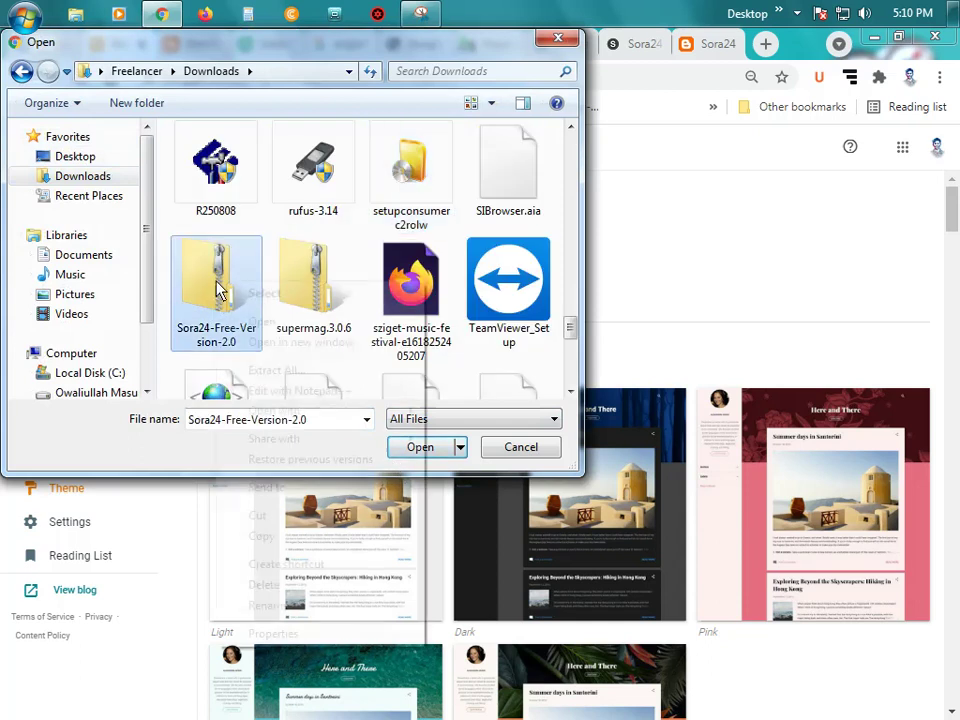
pyautogui.rightClick(243, 281)
pyautogui.click(283, 320)
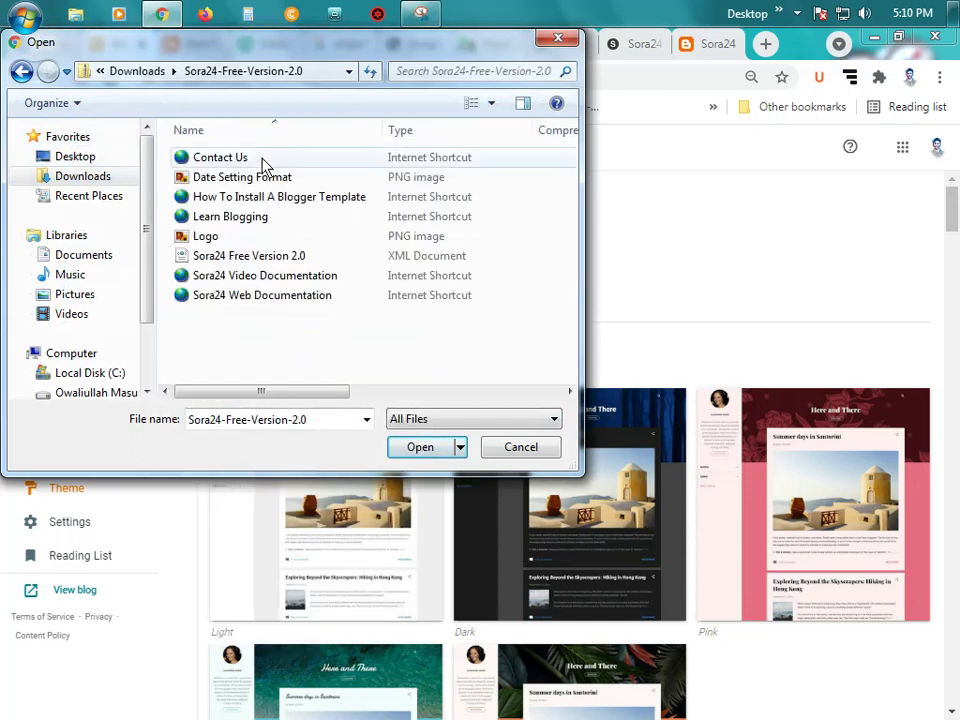
pyautogui.doubleClick(262, 262)
# Step: Upload the chosen Sora24 file to restore the theme
pyautogui.keyDown('ctrl'); pyautogui.scroll(3, 280, 265); pyautogui.keyUp('ctrl')
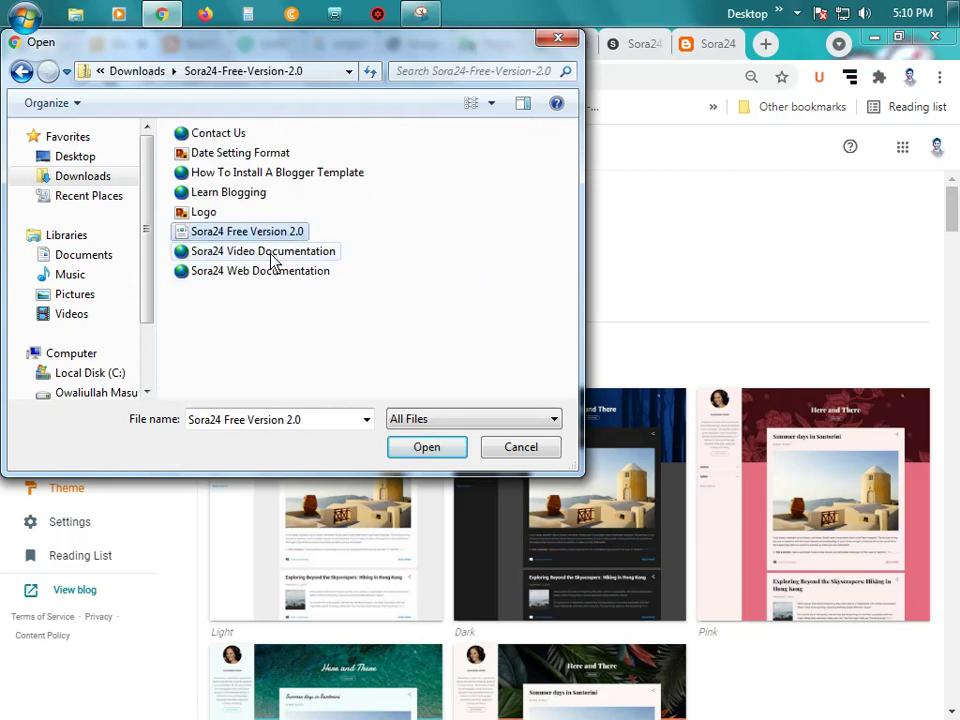
pyautogui.keyDown('ctrl'); pyautogui.scroll(4, 300, 265); pyautogui.keyUp('ctrl')
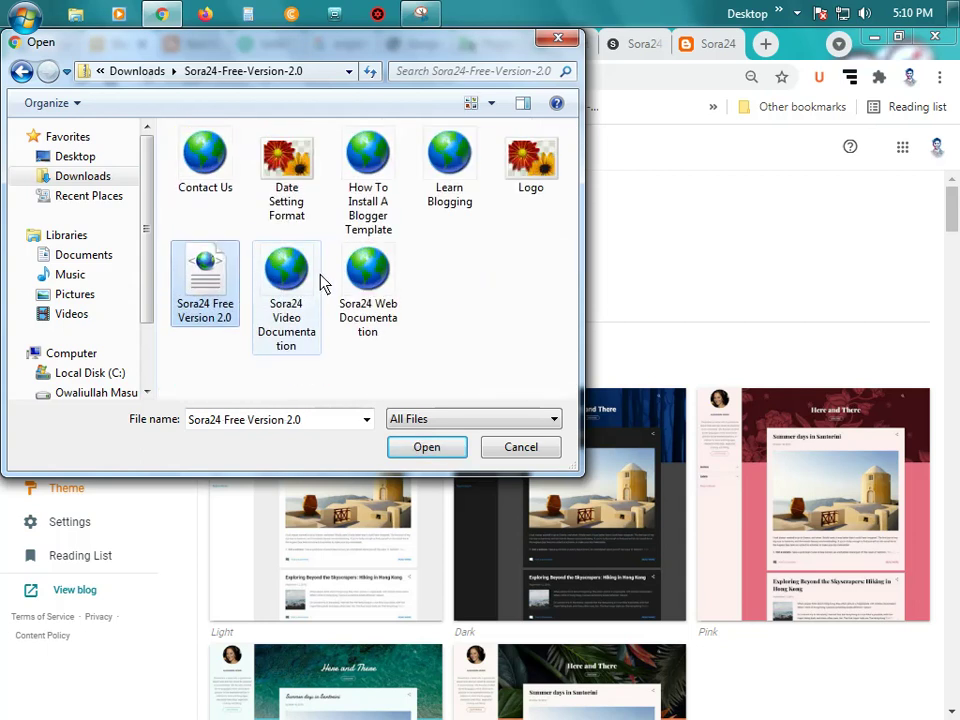
pyautogui.keyDown('ctrl'); pyautogui.scroll(-1, 321, 281); pyautogui.keyUp('ctrl')
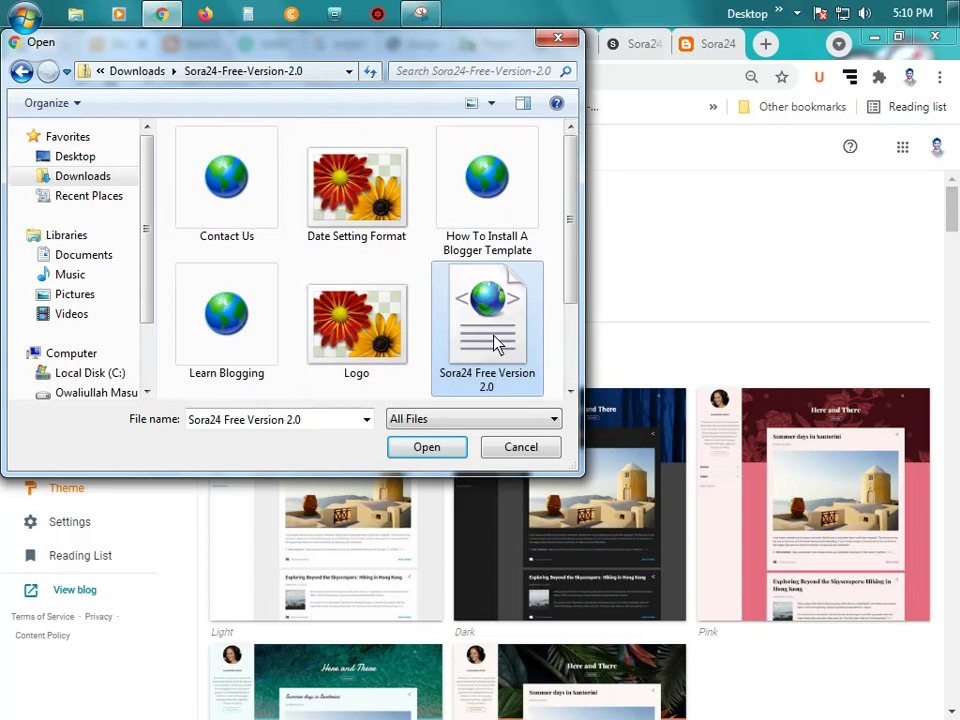
pyautogui.click(431, 450)
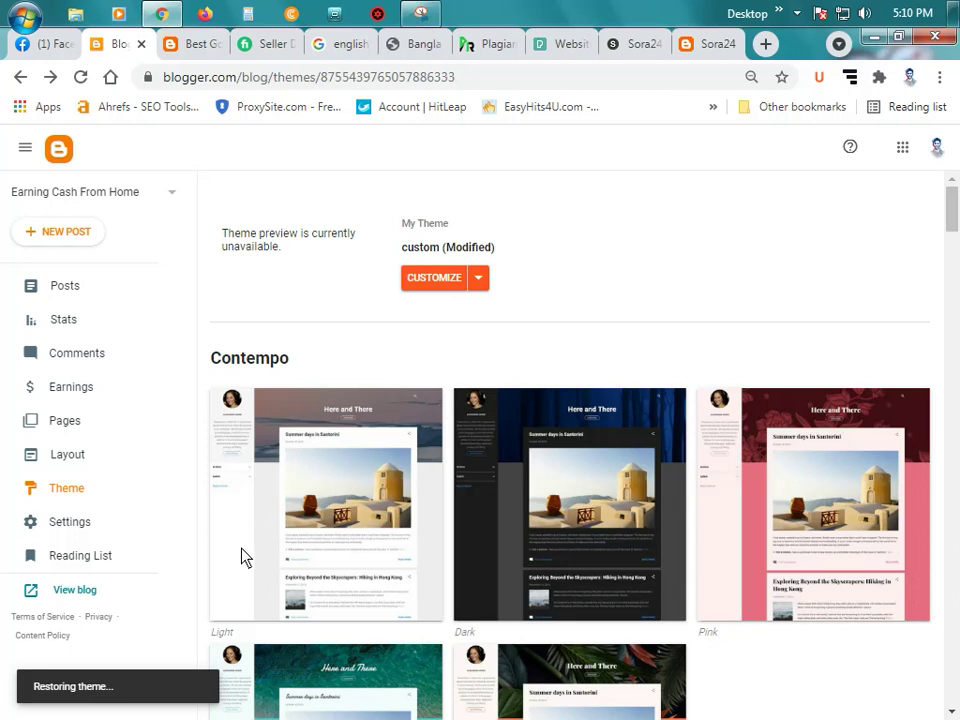
# Step: Wait for the 'Restored theme' notice, then view the live blog in its Sora24 design
pyautogui.scroll(-15, 242, 556)
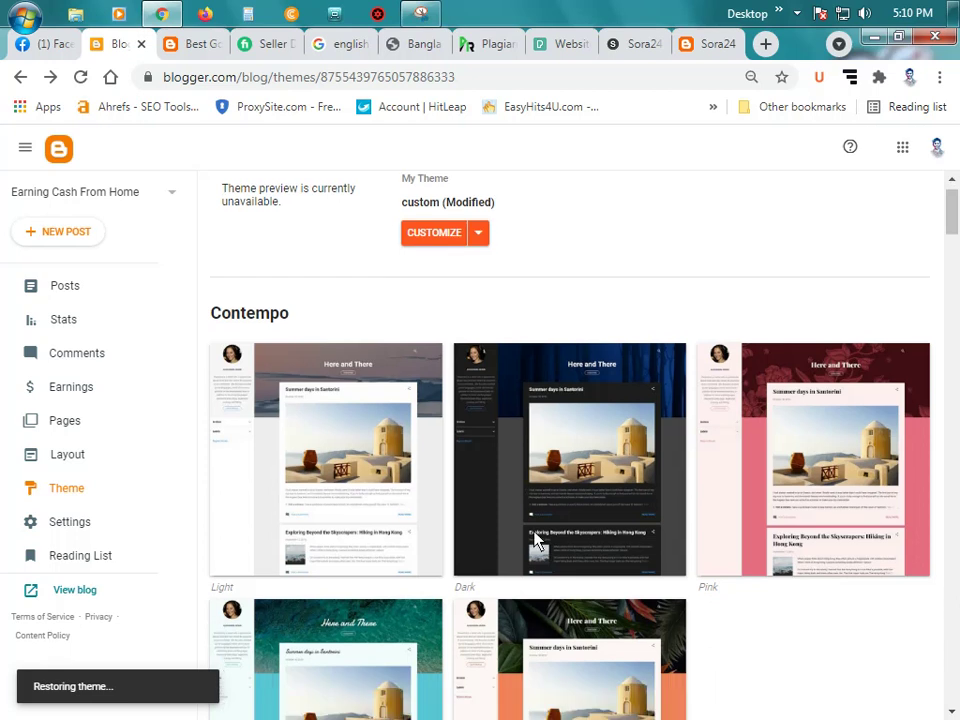
pyautogui.scroll(-15, 537, 550)
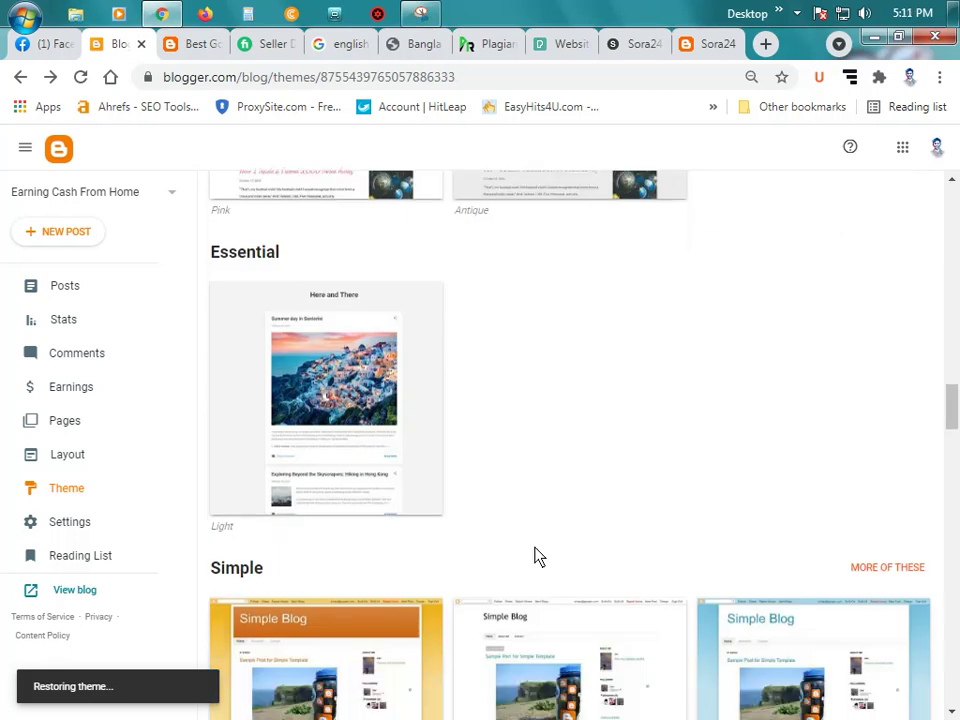
pyautogui.scroll(4, 535, 557)
pyautogui.scroll(-15, 537, 557)
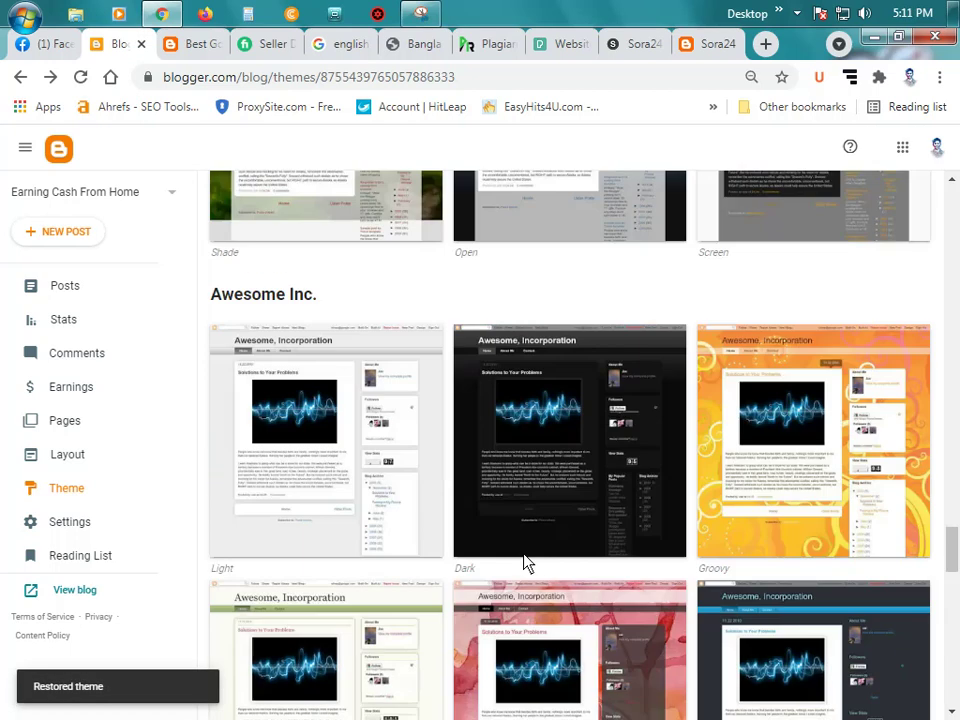
pyautogui.scroll(13, 529, 546)
pyautogui.scroll(5, 418, 530)
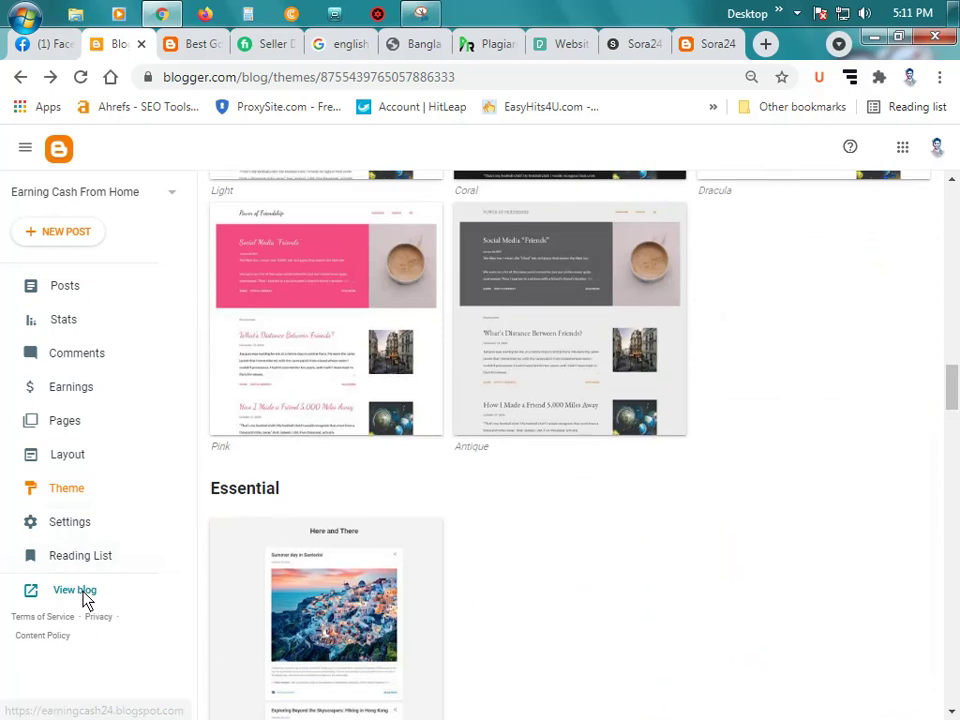
pyautogui.click(76, 591)
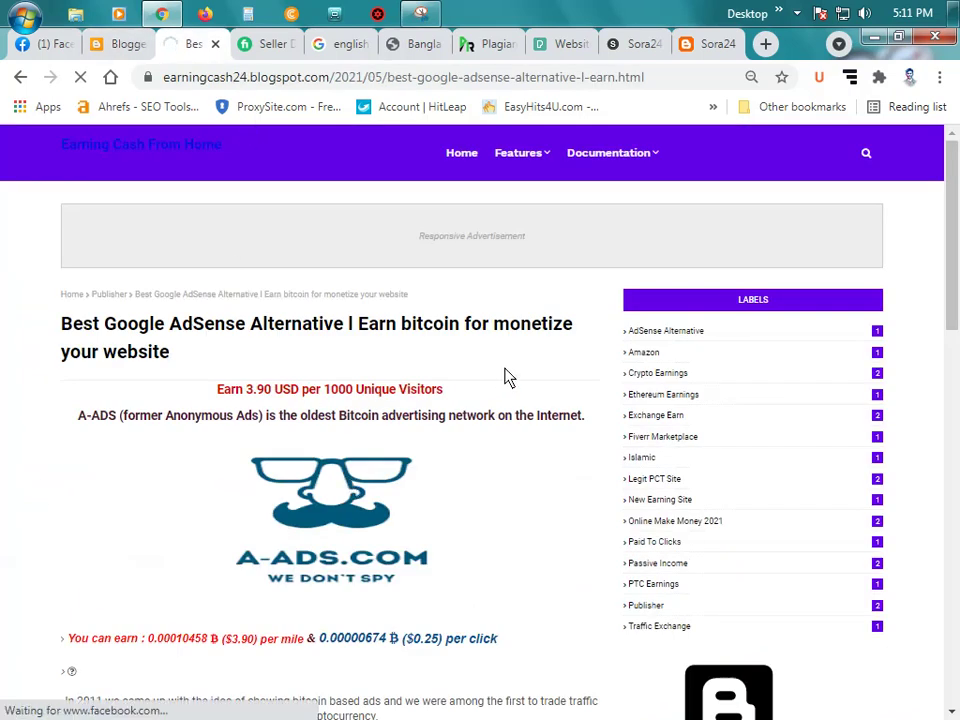
# Step: Zoom the live blog page out to 80%
pyautogui.hotkey('ctrl', '-')
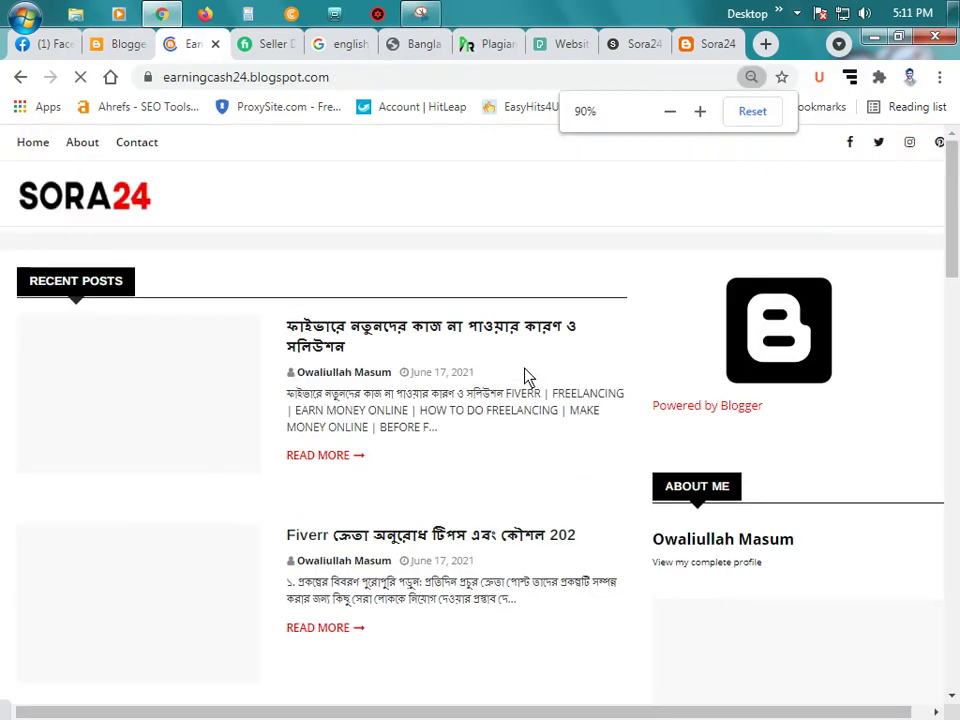
pyautogui.hotkey('ctrl', '+')
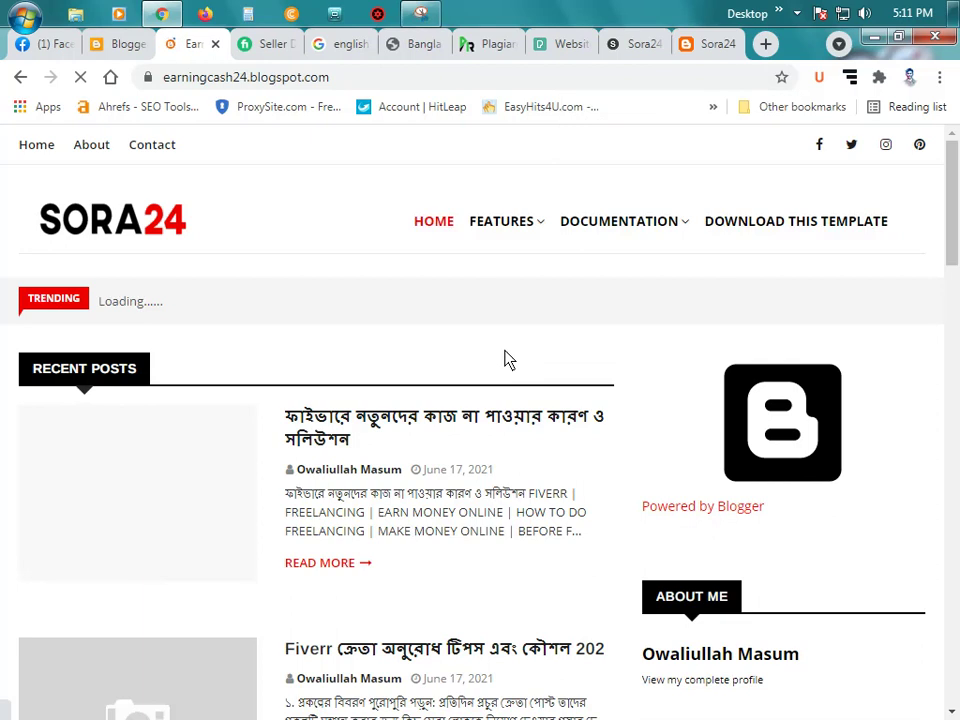
pyautogui.hotkey('ctrl', '-')
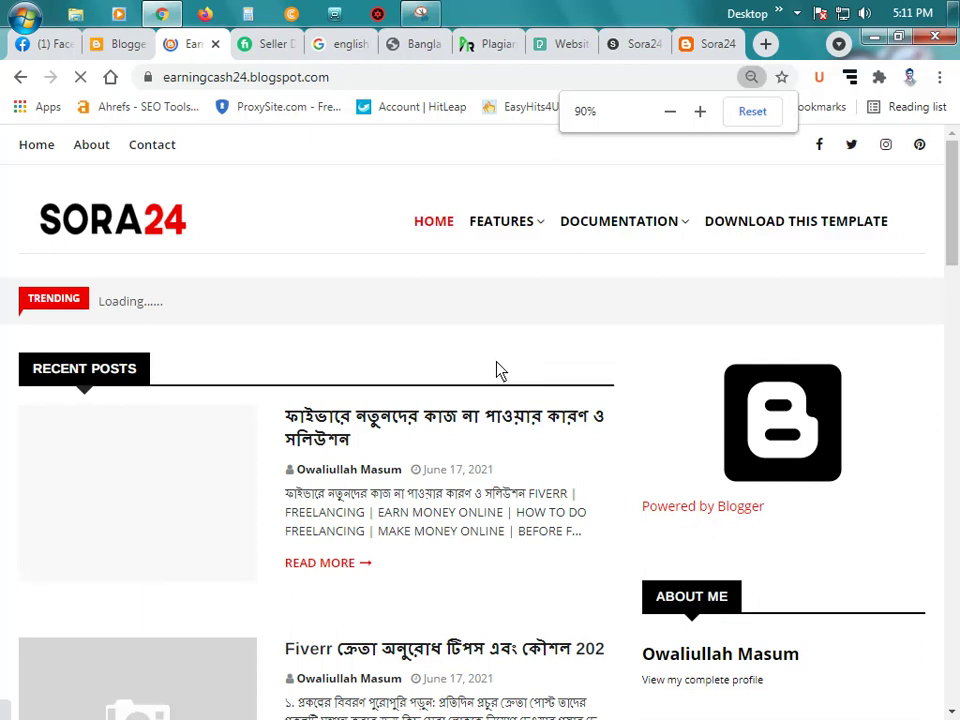
pyautogui.scroll(-4, 515, 373)
pyautogui.scroll(4, 522, 372)
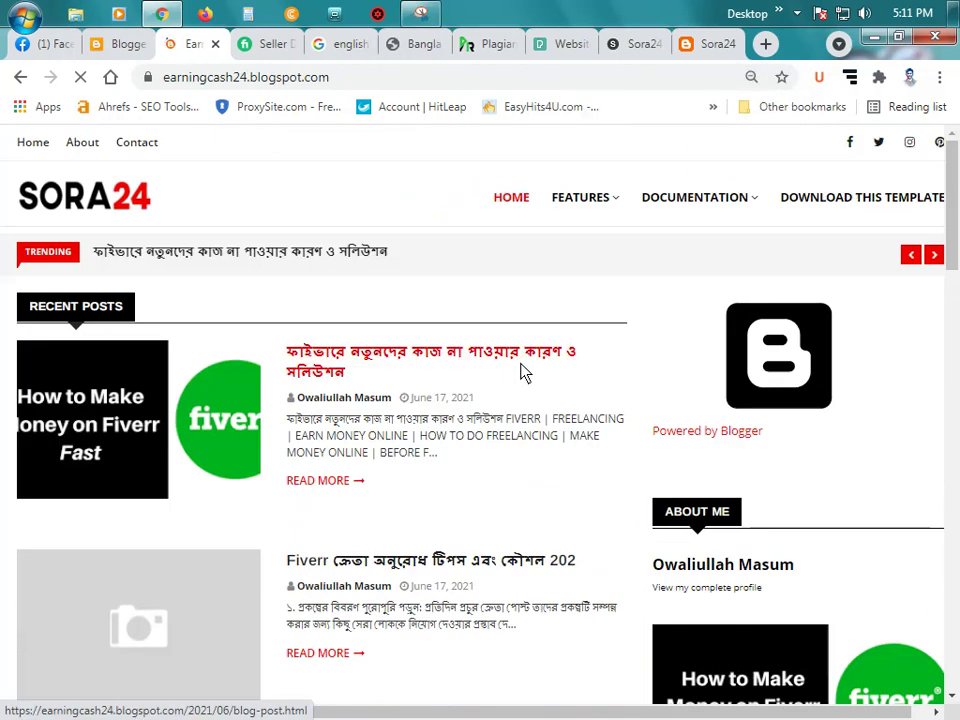
pyautogui.hotkey('ctrl', '-')
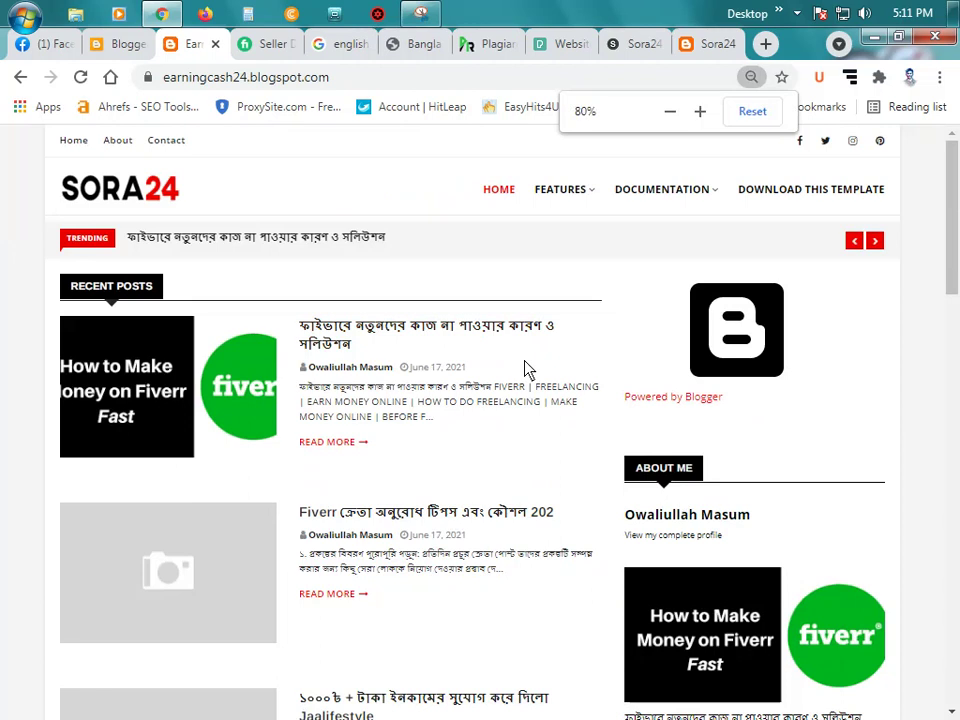
pyautogui.hotkey('ctrl', '+')
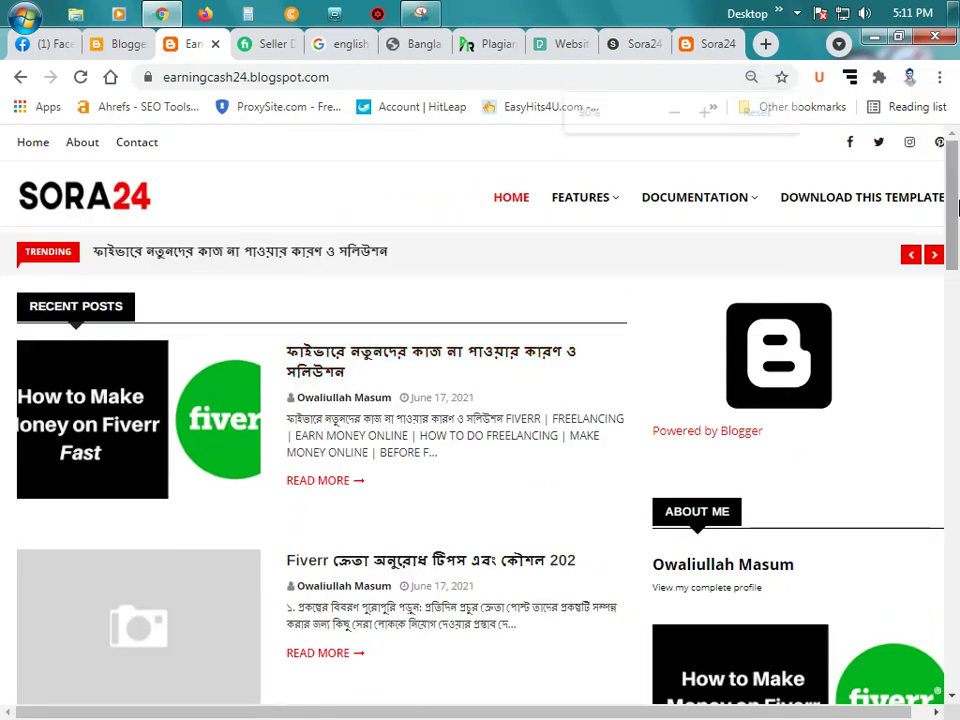
pyautogui.hotkey('ctrl', '-')
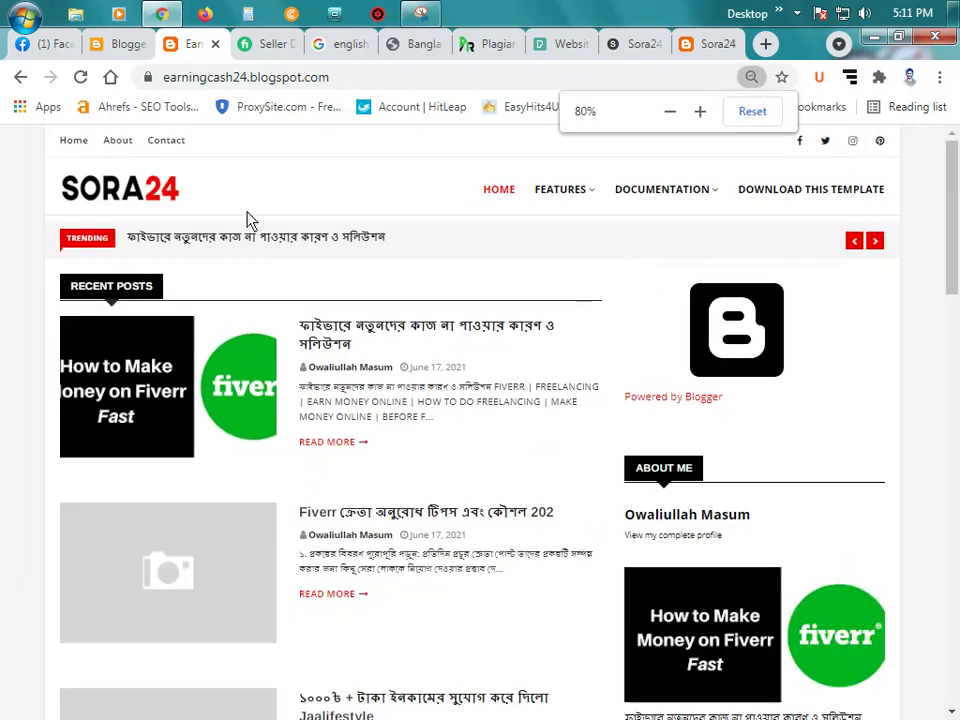
# Step: Scroll through the blog's recent posts and footer, then return to Blogger's Theme page
pyautogui.scroll(-1, 600, 255)
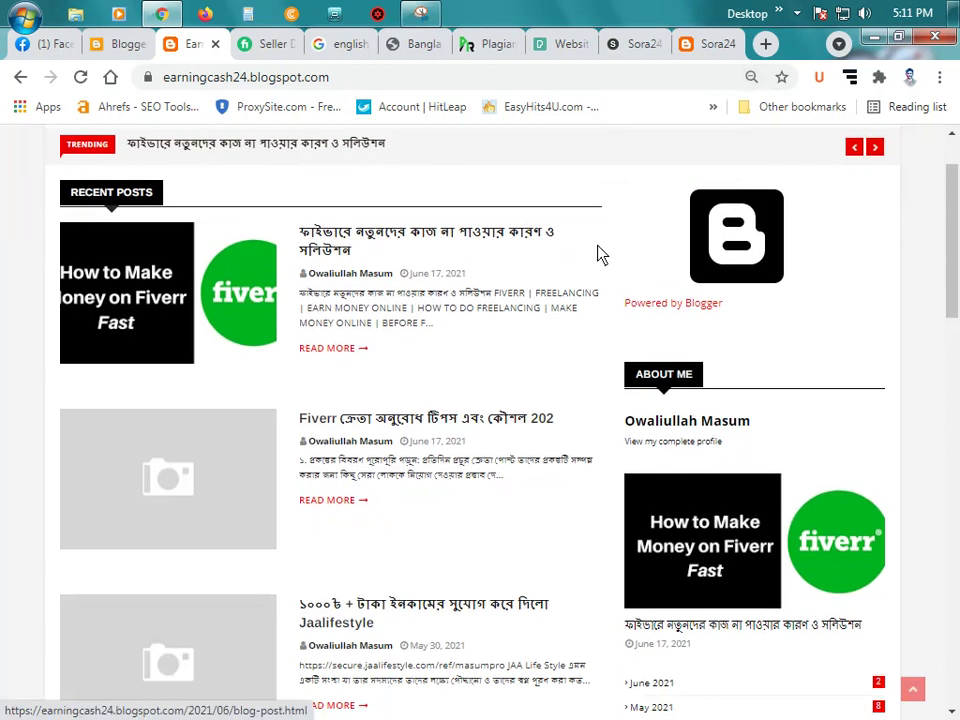
pyautogui.scroll(-10, 651, 261)
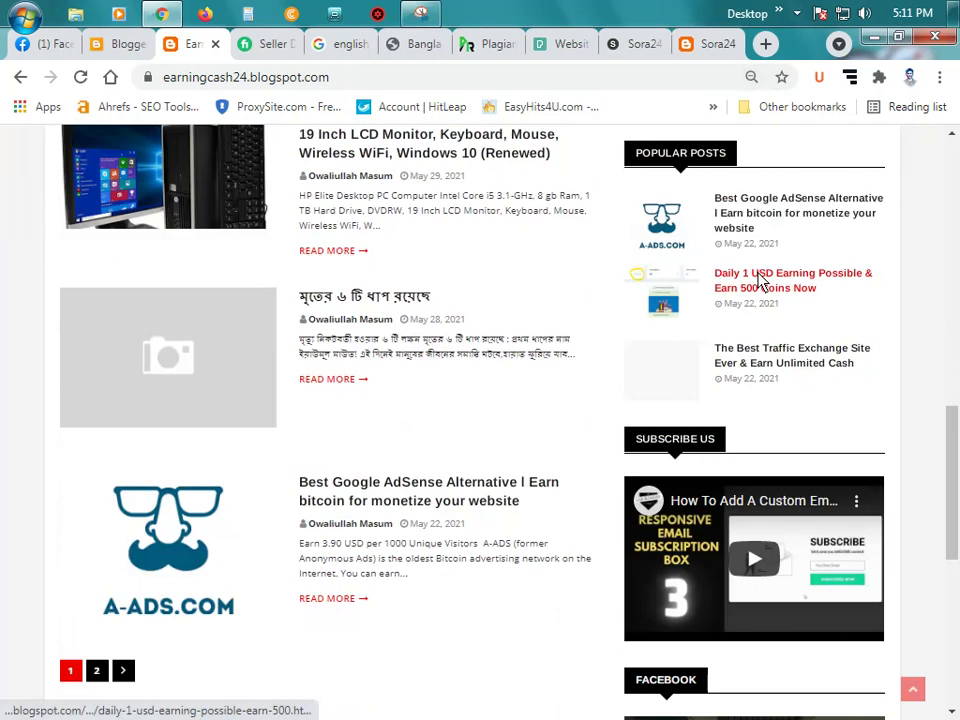
pyautogui.scroll(-5, 760, 281)
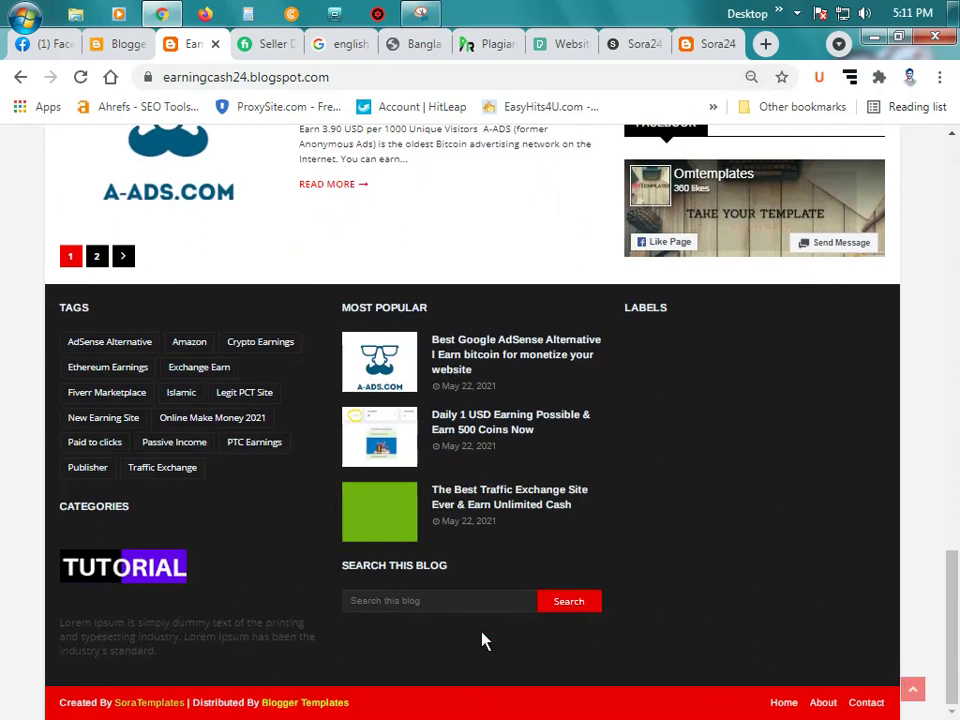
pyautogui.scroll(10, 531, 446)
pyautogui.scroll(5, 545, 472)
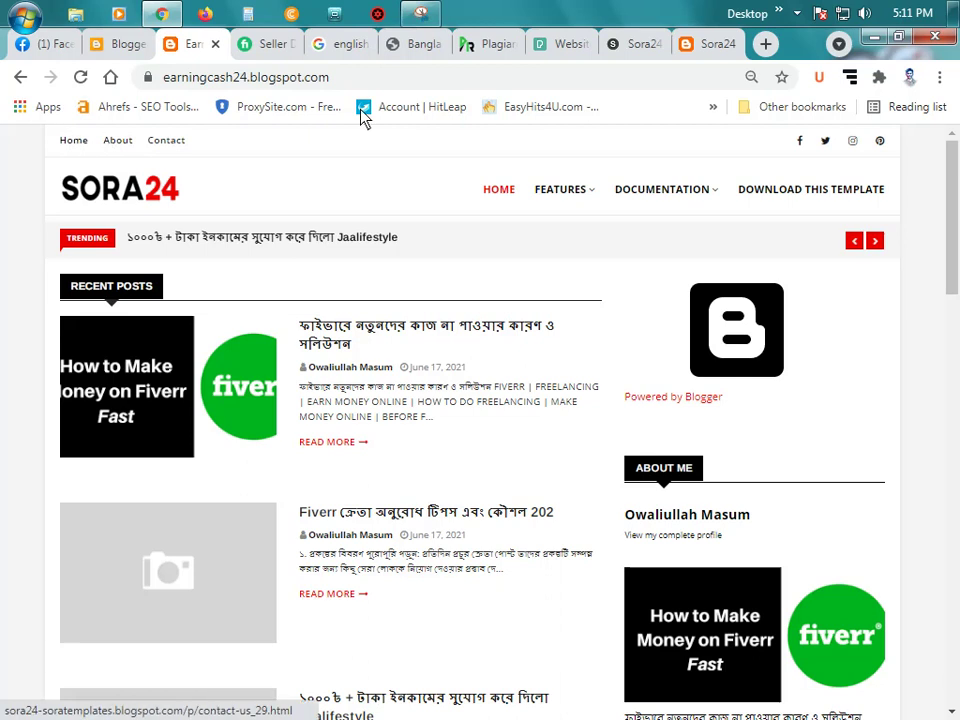
pyautogui.click(124, 45)
pyautogui.scroll(5, 200, 295)
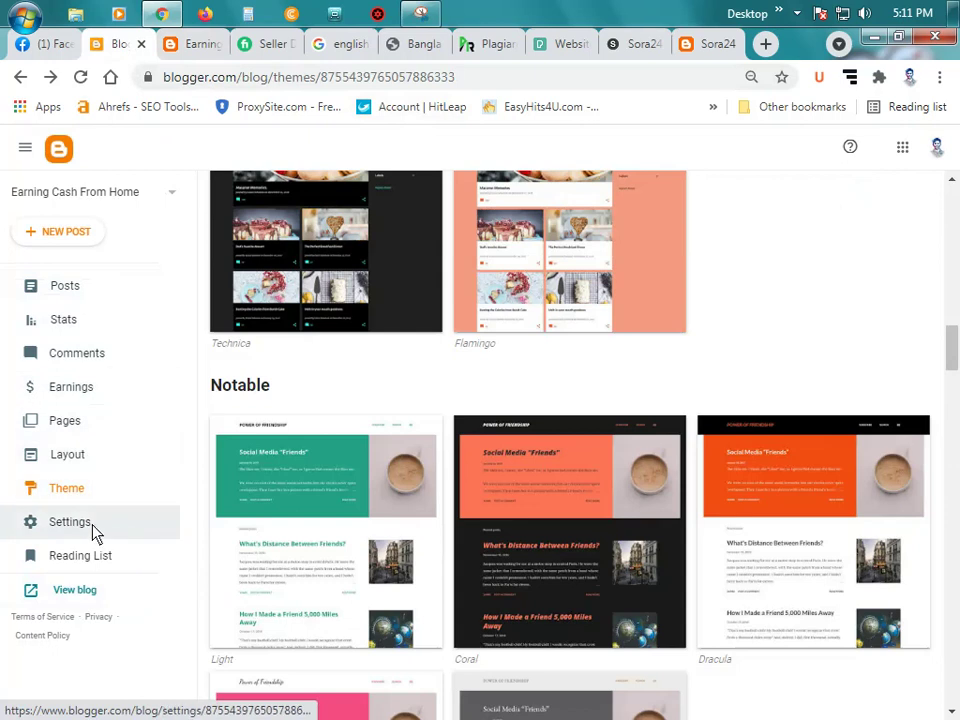
# Step: Open the blog's Layout page from Theme, then switch to the Facebook tab
pyautogui.click(64, 494)
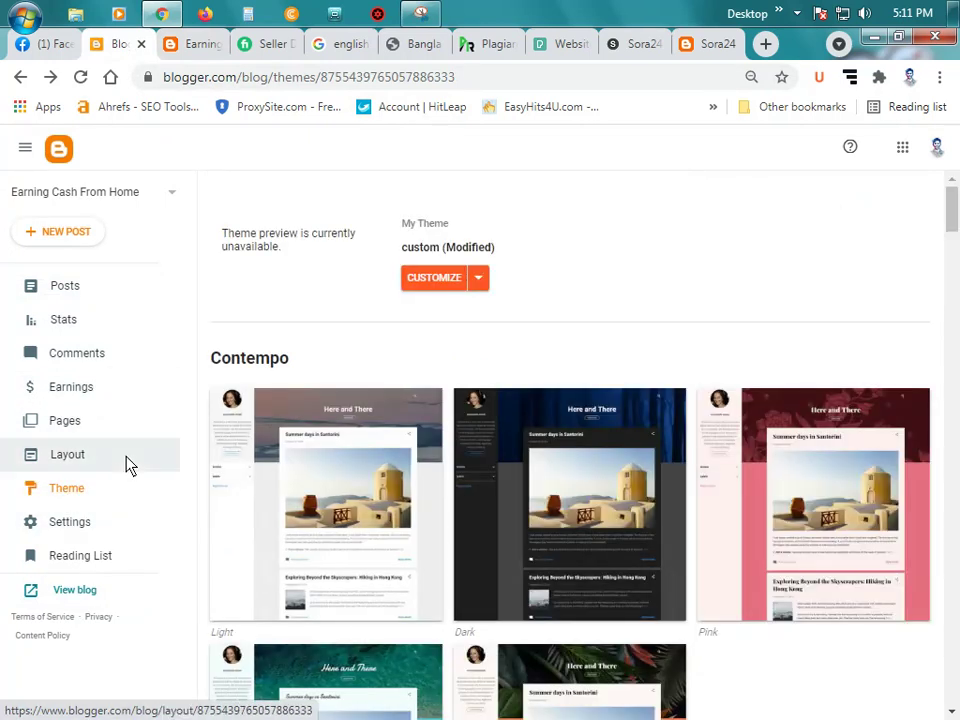
pyautogui.click(55, 456)
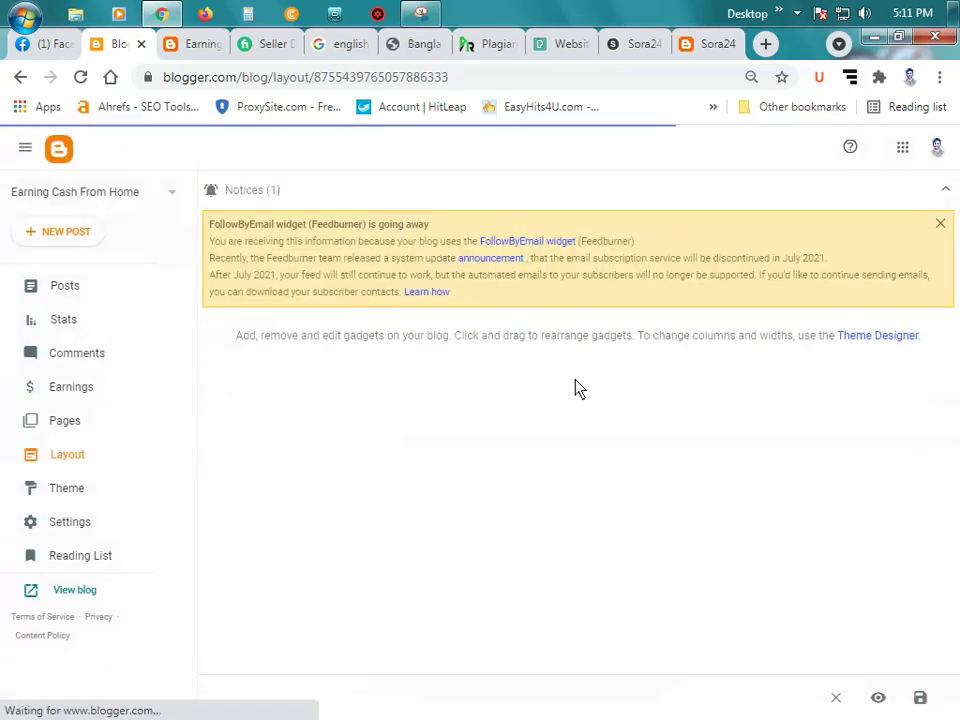
pyautogui.click(40, 43)
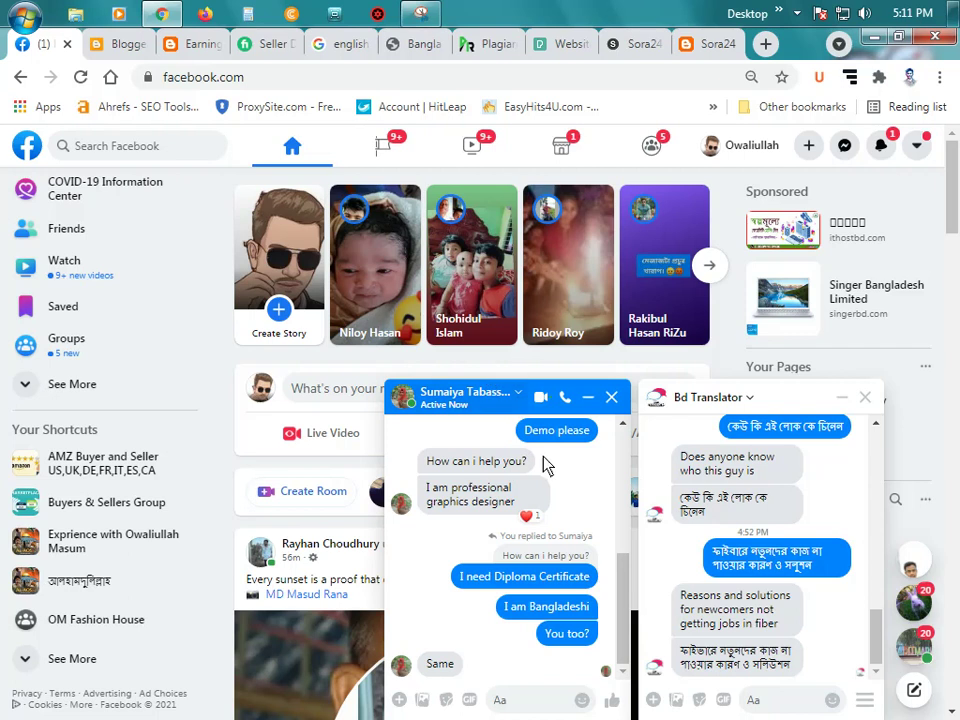
# Step: Send 'Okk' in the Facebook chat, close the chat, and return to Blogger's Layout page
pyautogui.click(531, 697)
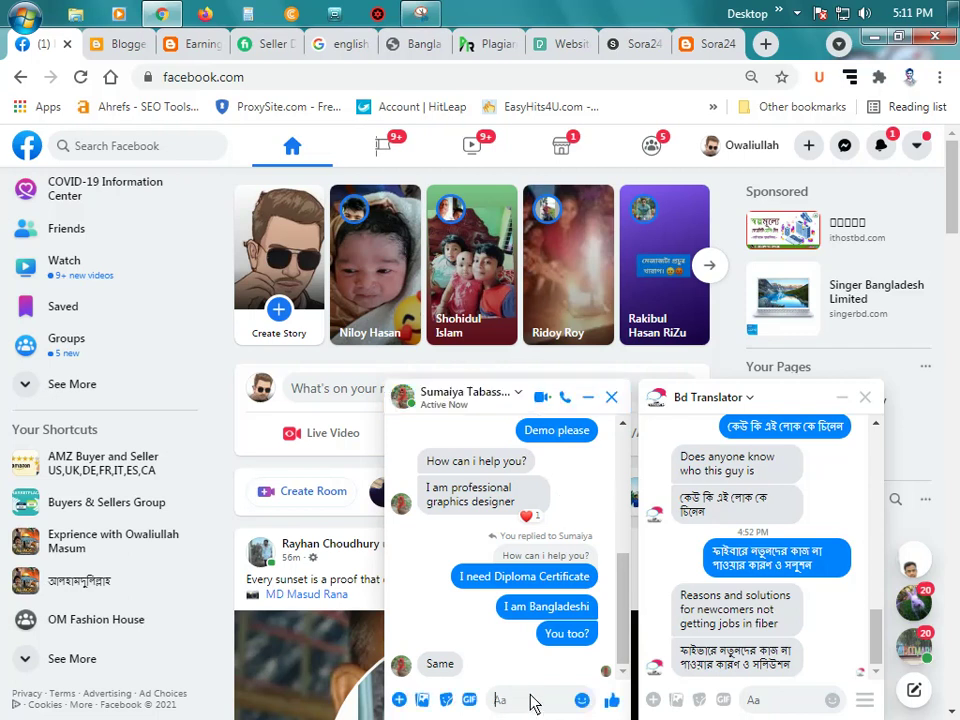
pyautogui.write('Okk')
pyautogui.press('Return')
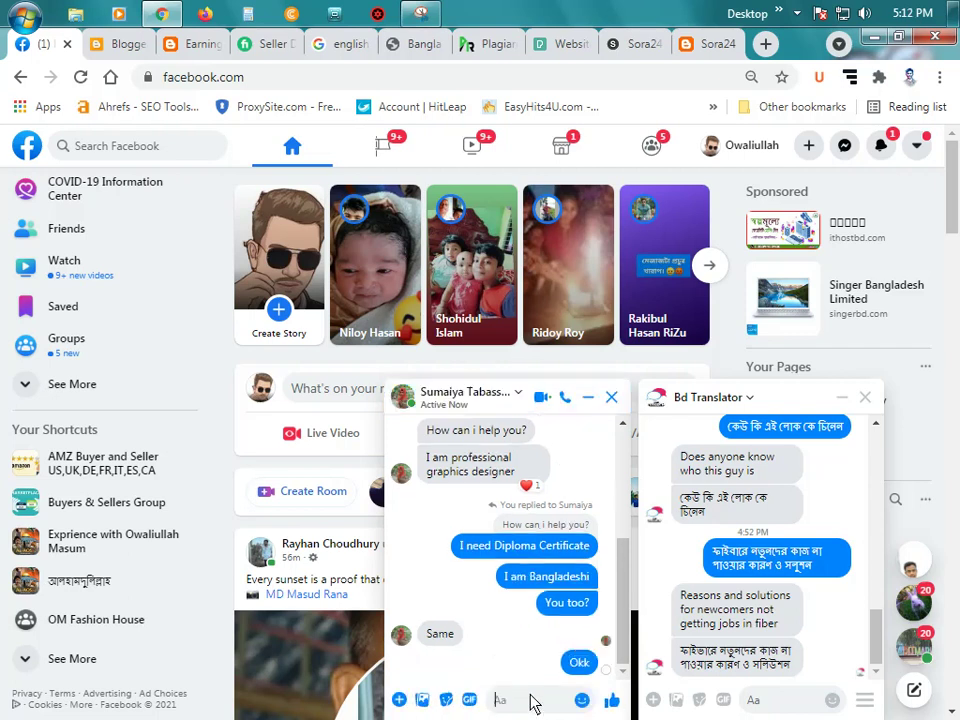
pyautogui.click(612, 397)
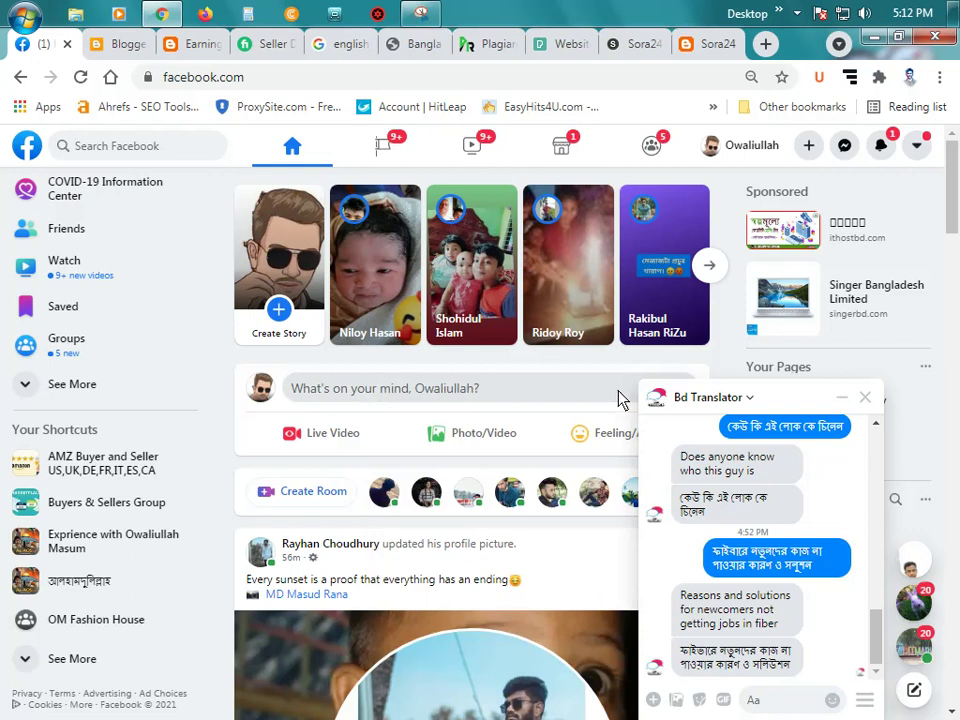
pyautogui.click(120, 44)
# Step: Set Layout zoom to 80%, compare the live blog's top links, then edit the Top Navigation Link List
pyautogui.scroll(-1, 420, 474)
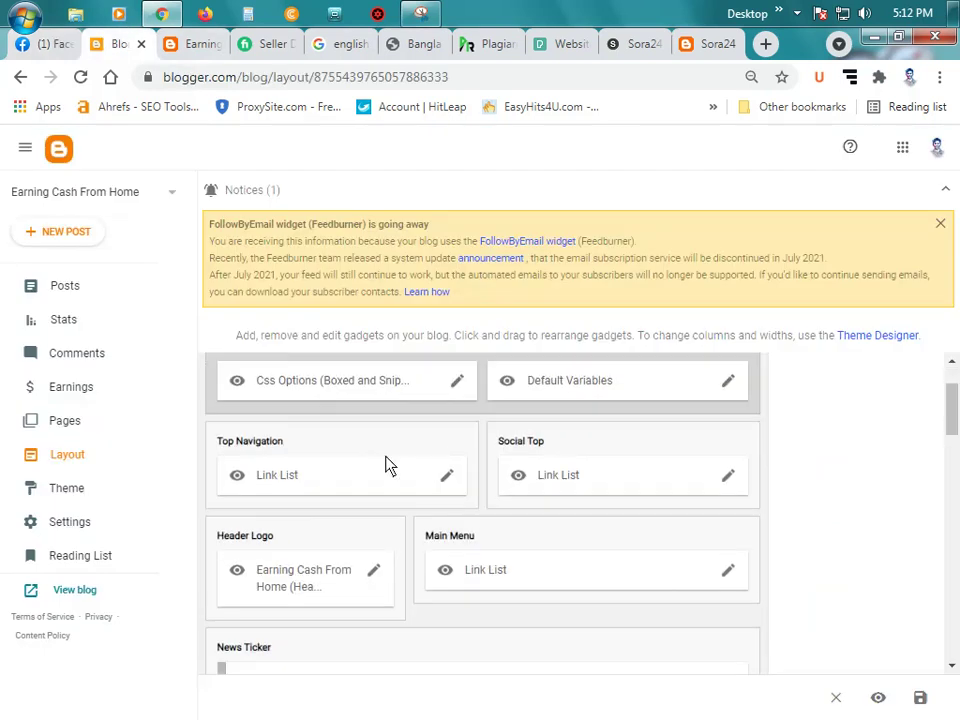
pyautogui.hotkey('ctrl', '+')
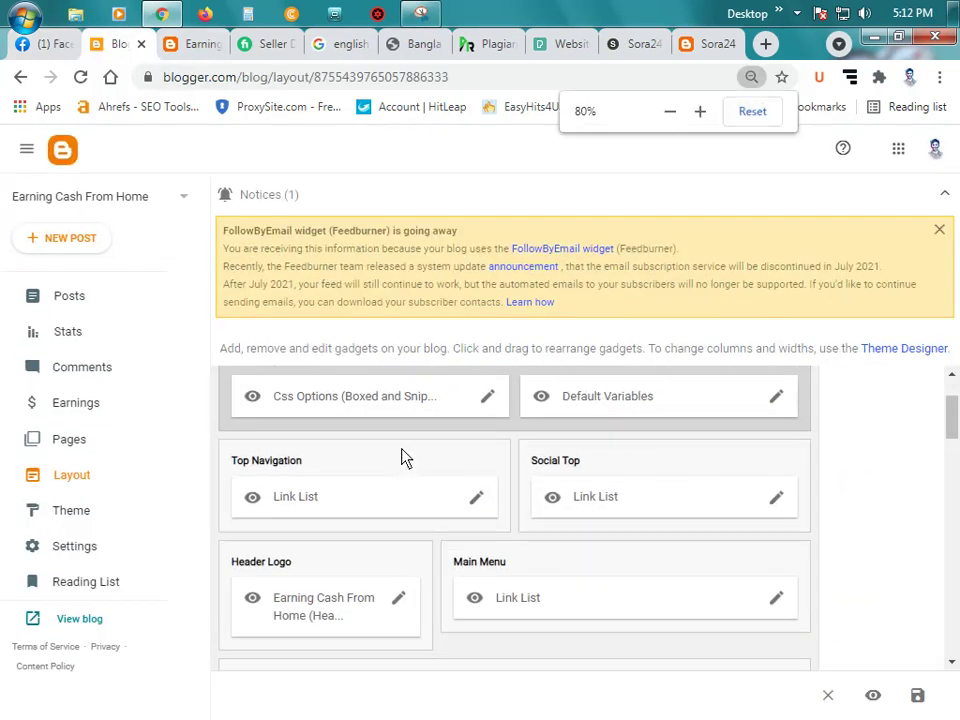
pyautogui.scroll(-1, 497, 475)
pyautogui.scroll(1, 530, 450)
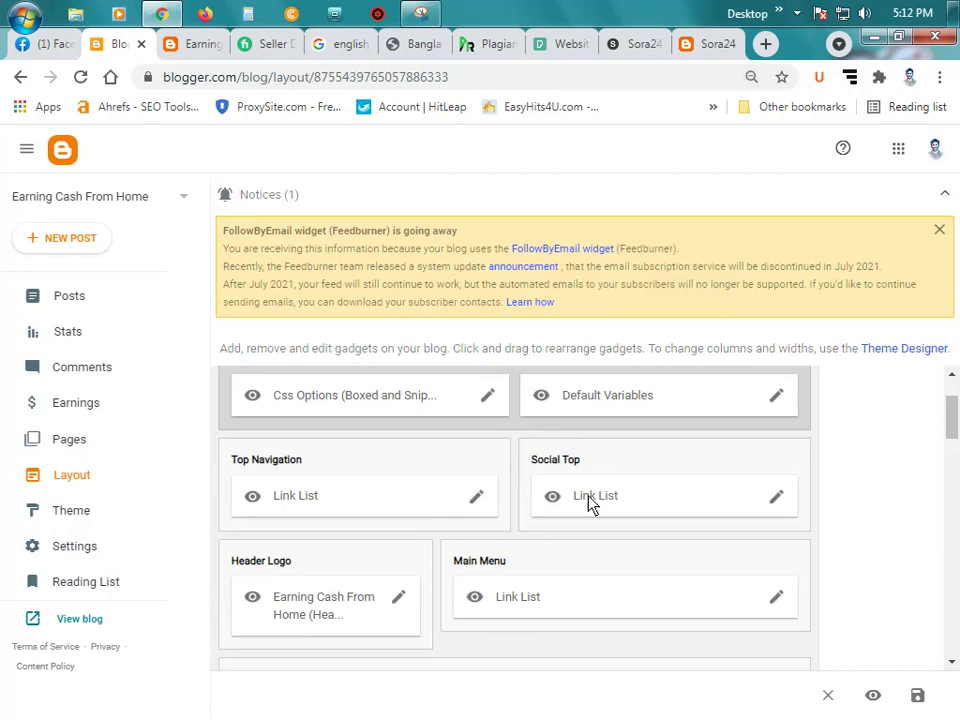
pyautogui.scroll(1, 600, 490)
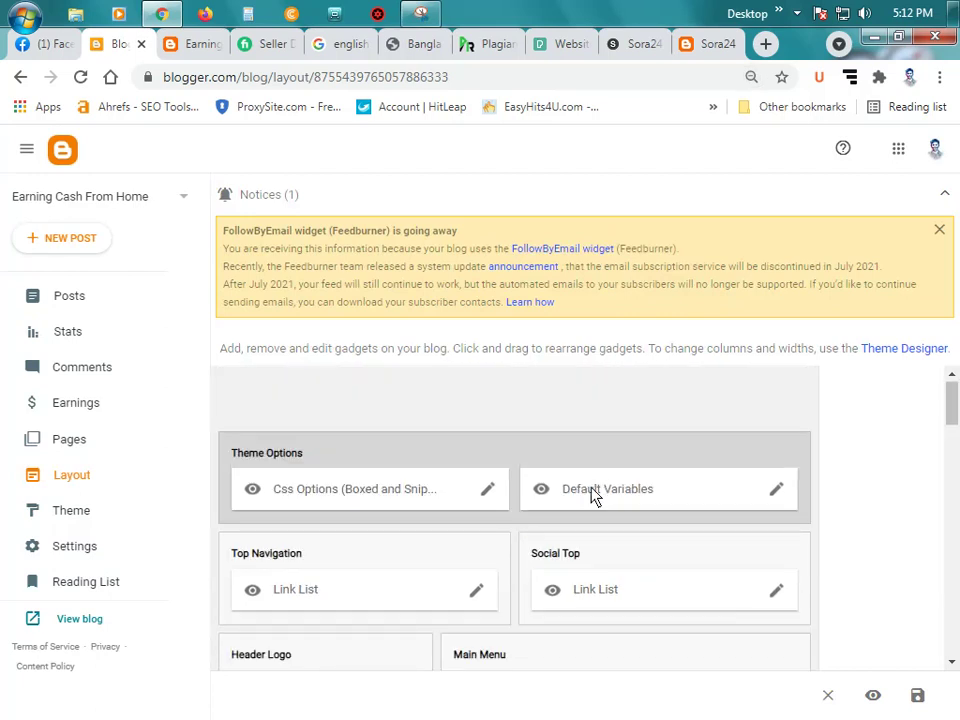
pyautogui.scroll(-1, 580, 498)
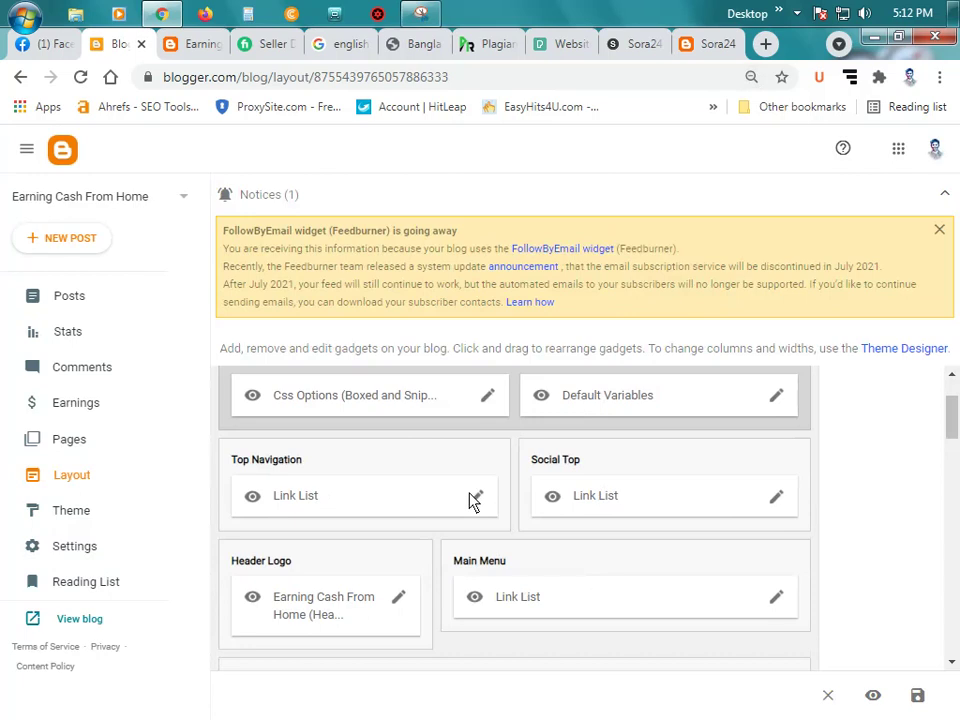
pyautogui.click(200, 44)
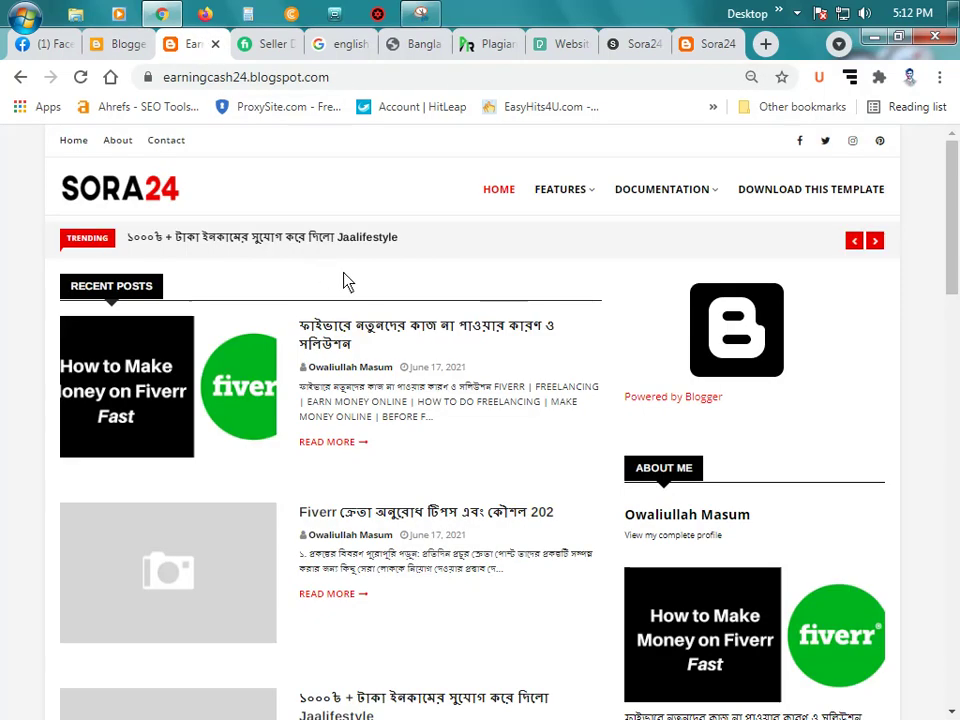
pyautogui.click(124, 46)
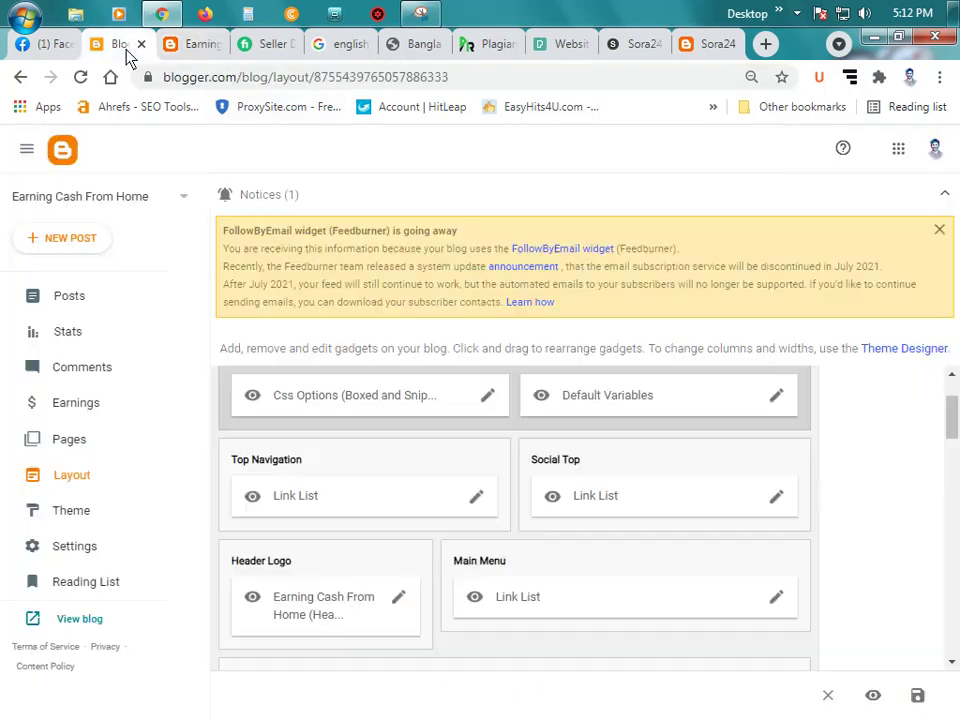
pyautogui.click(477, 500)
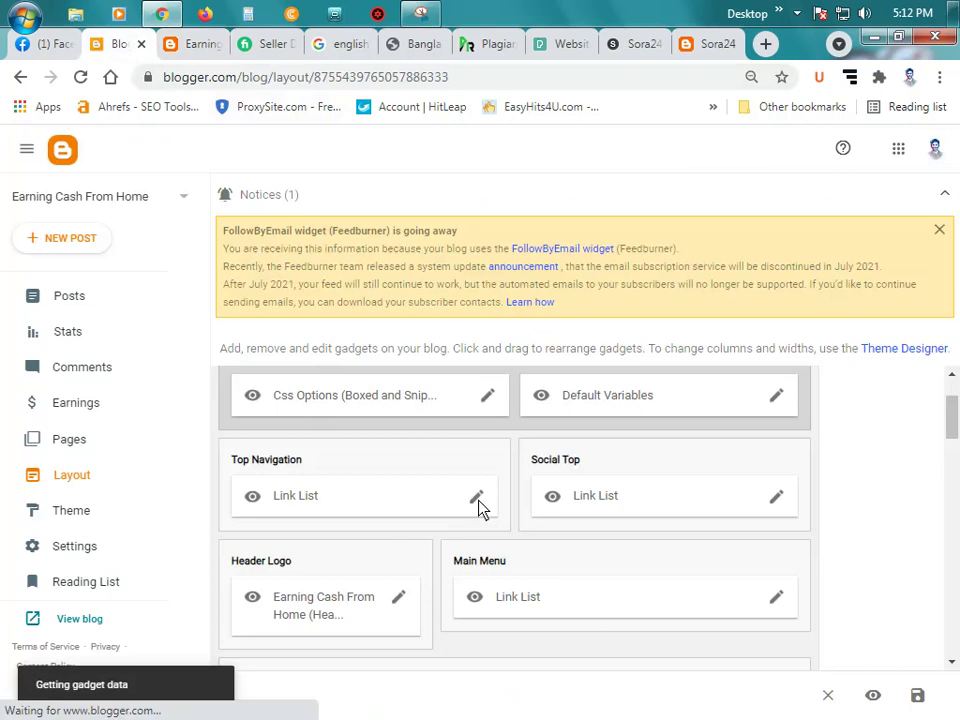
# Step: Check where the live blog's About link leads, then review the Link List's title, item count and links
pyautogui.scroll(-3, 435, 435)
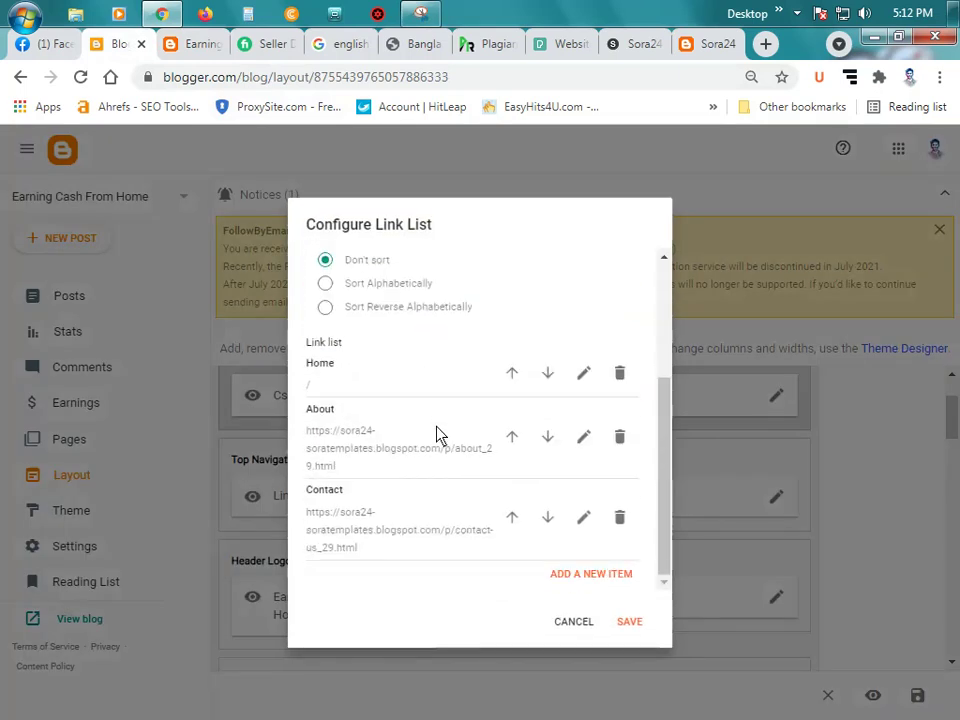
pyautogui.click(195, 44)
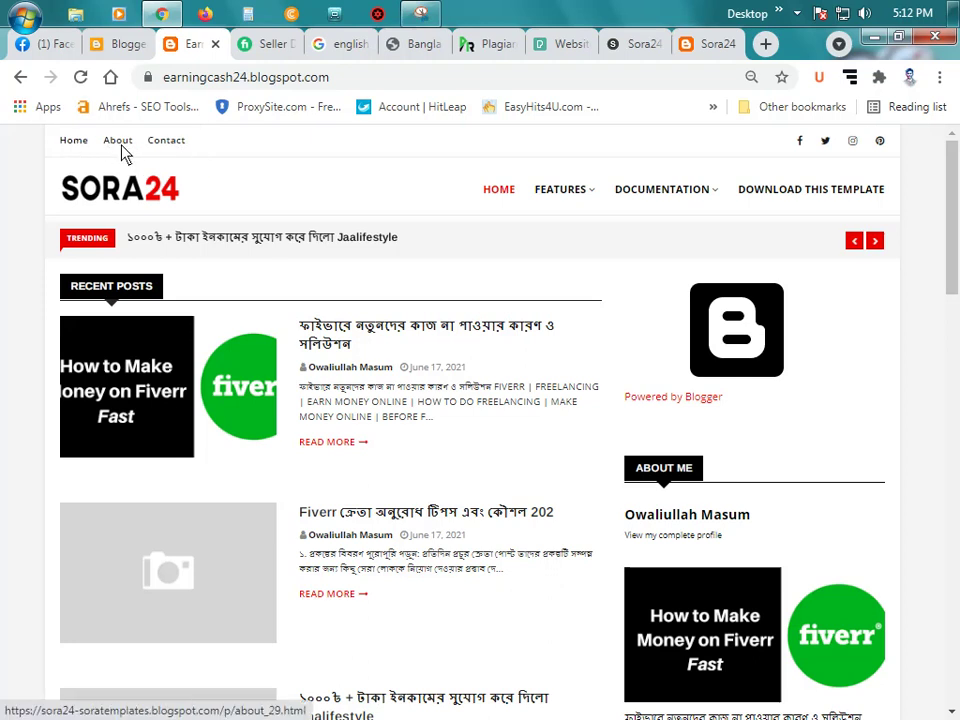
pyautogui.click(120, 45)
pyautogui.scroll(1, 379, 495)
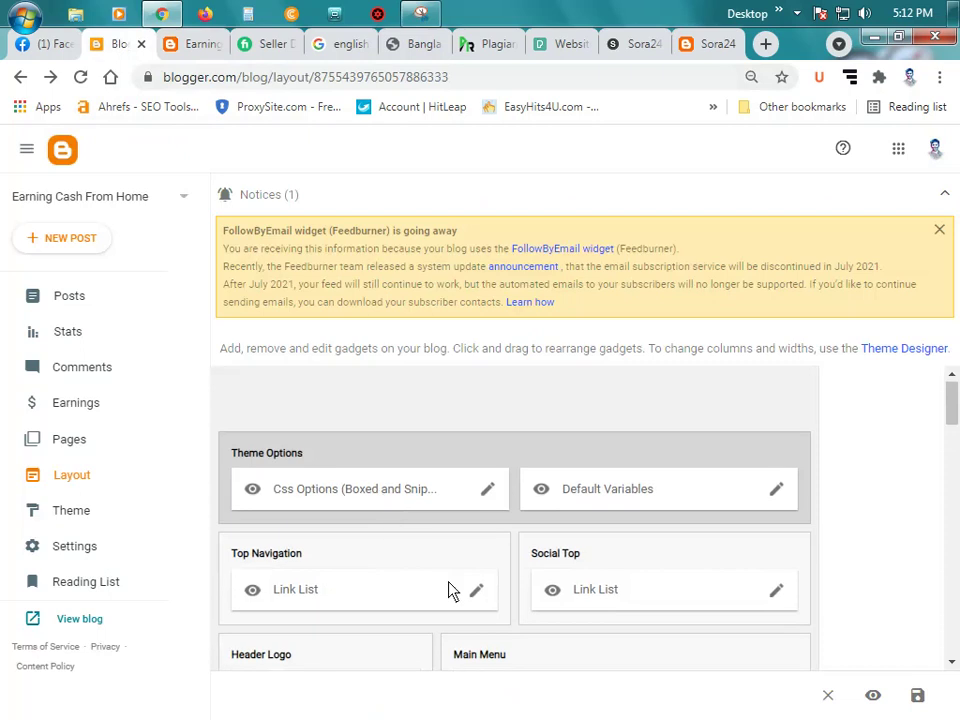
pyautogui.scroll(-1, 484, 523)
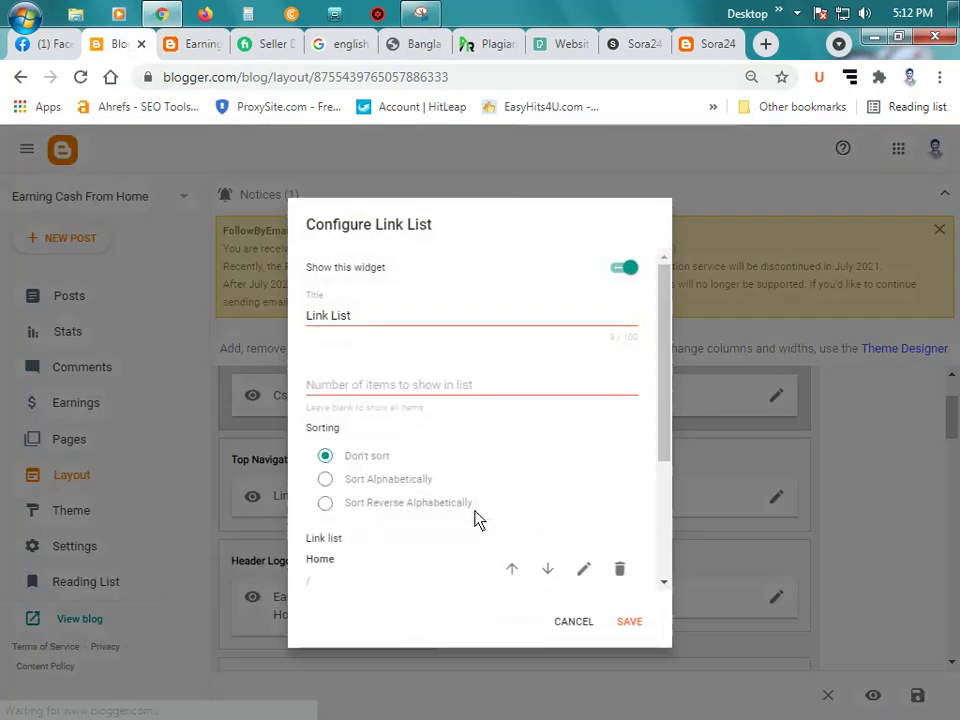
pyautogui.click(372, 321)
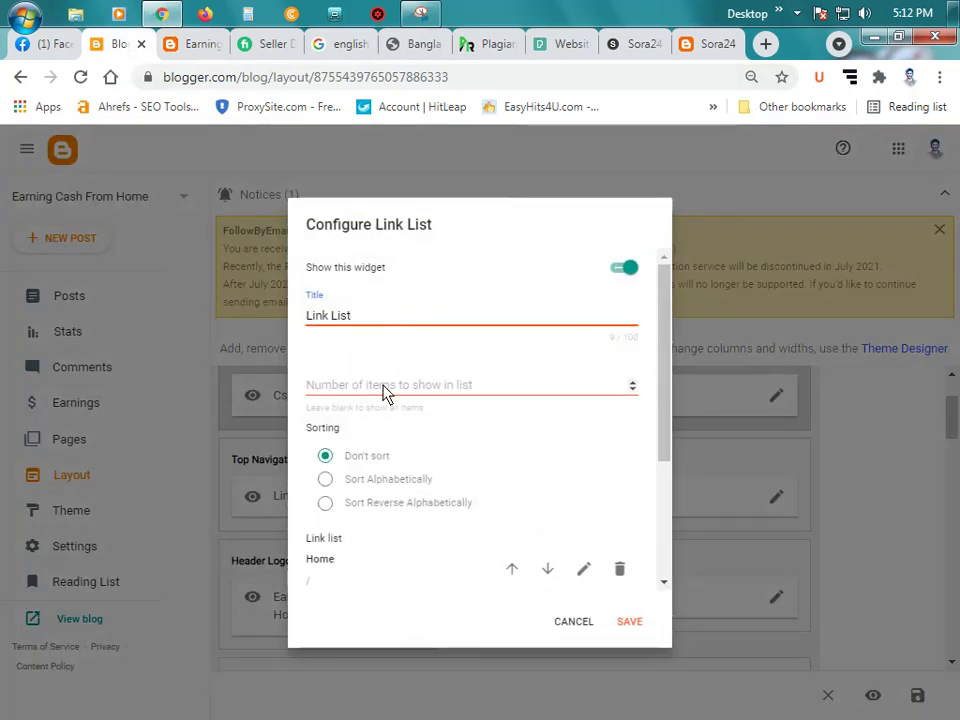
pyautogui.click(497, 390)
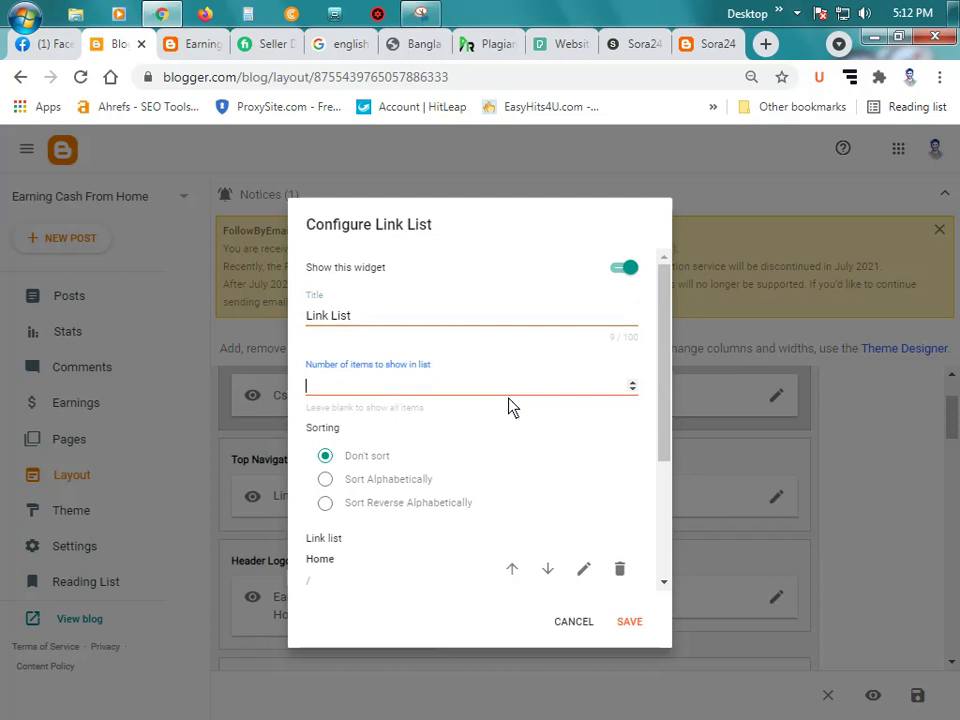
pyautogui.scroll(-1, 500, 410)
pyautogui.scroll(-1, 446, 405)
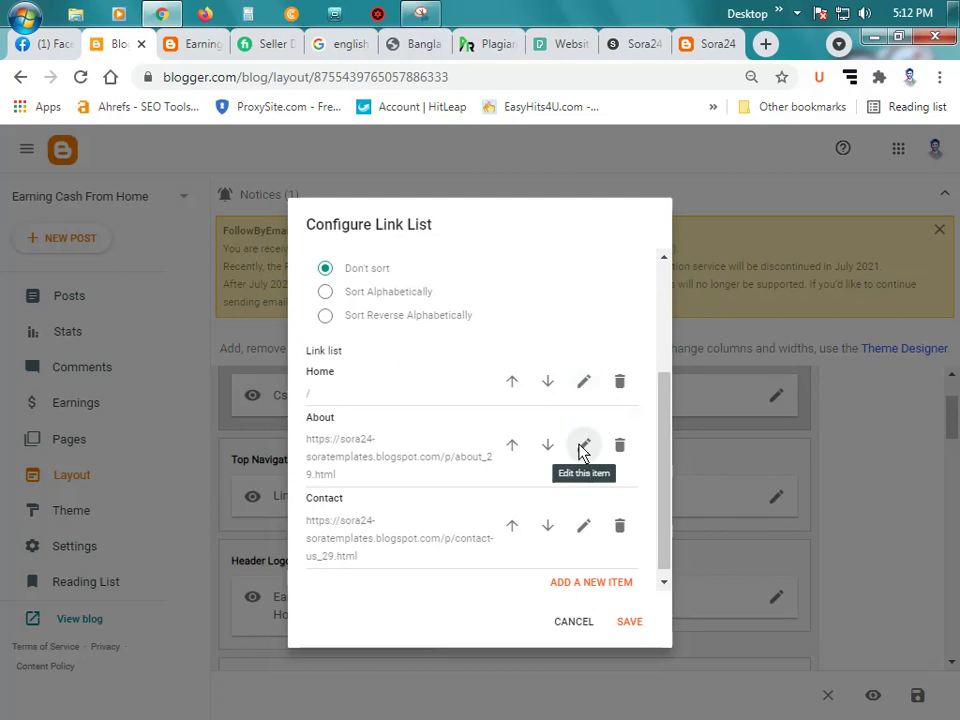
pyautogui.click(583, 384)
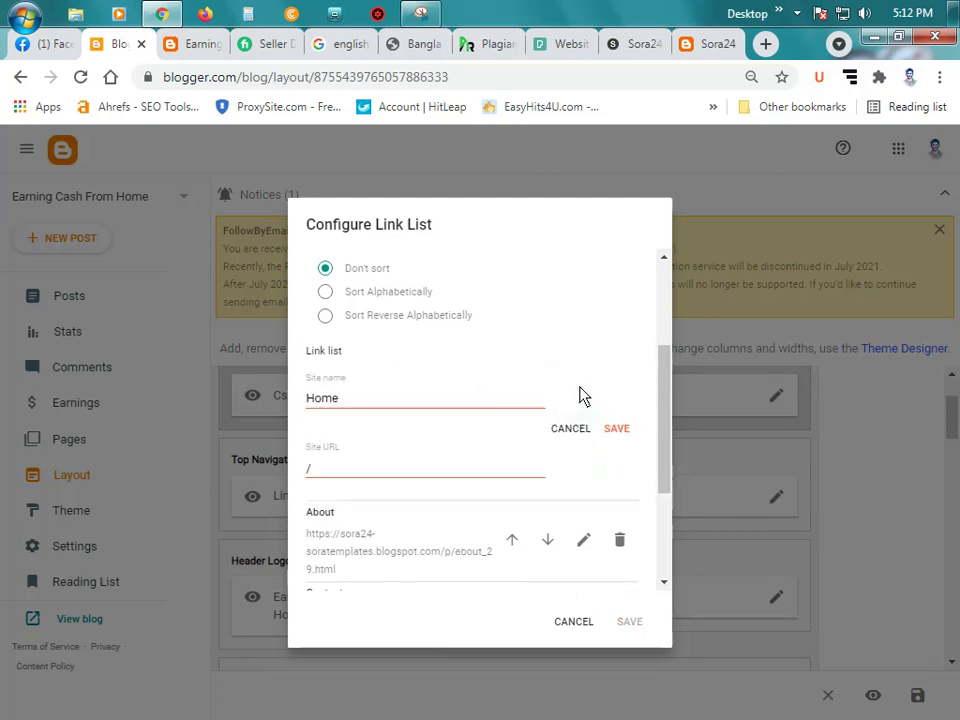
pyautogui.click(339, 472)
pyautogui.click(195, 44)
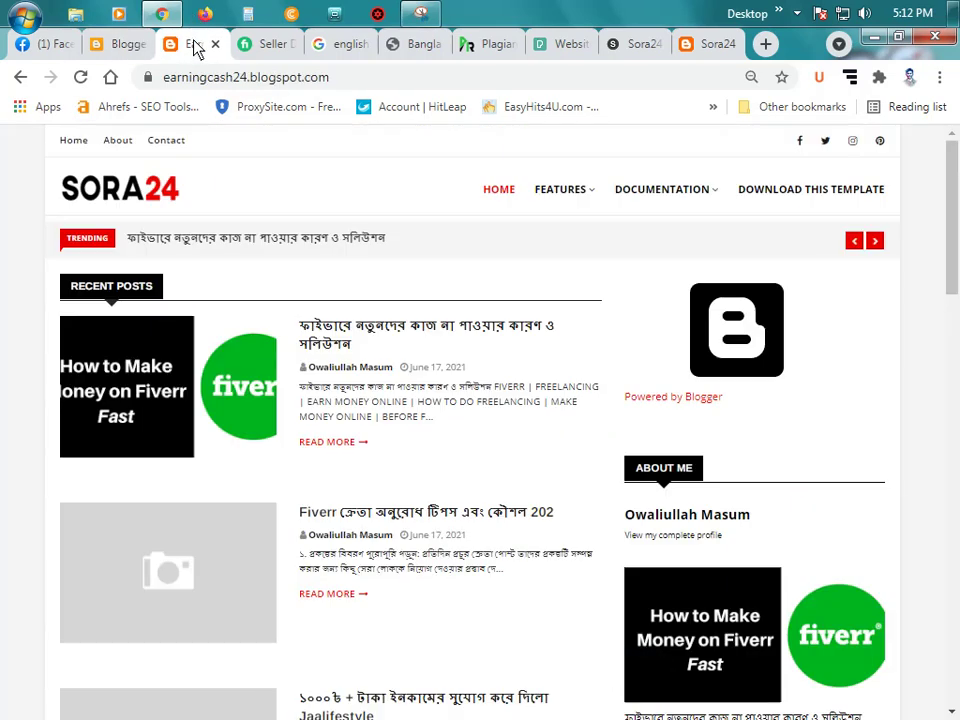
pyautogui.click(310, 80)
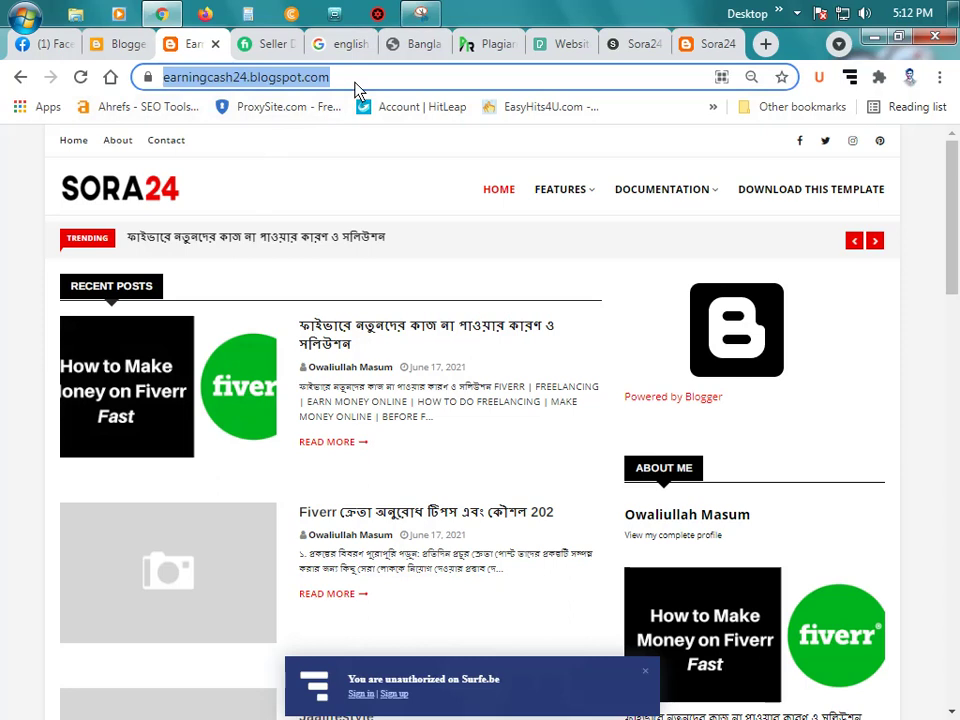
pyautogui.click(355, 85)
pyautogui.hotkey('ctrl', 'a')
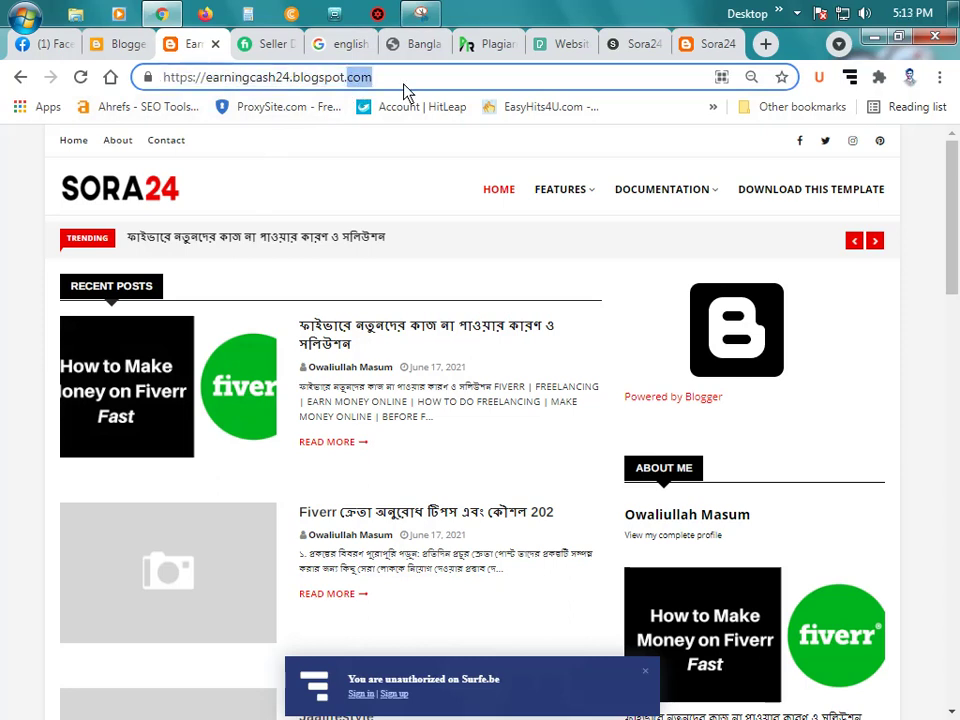
pyautogui.rightClick(340, 80)
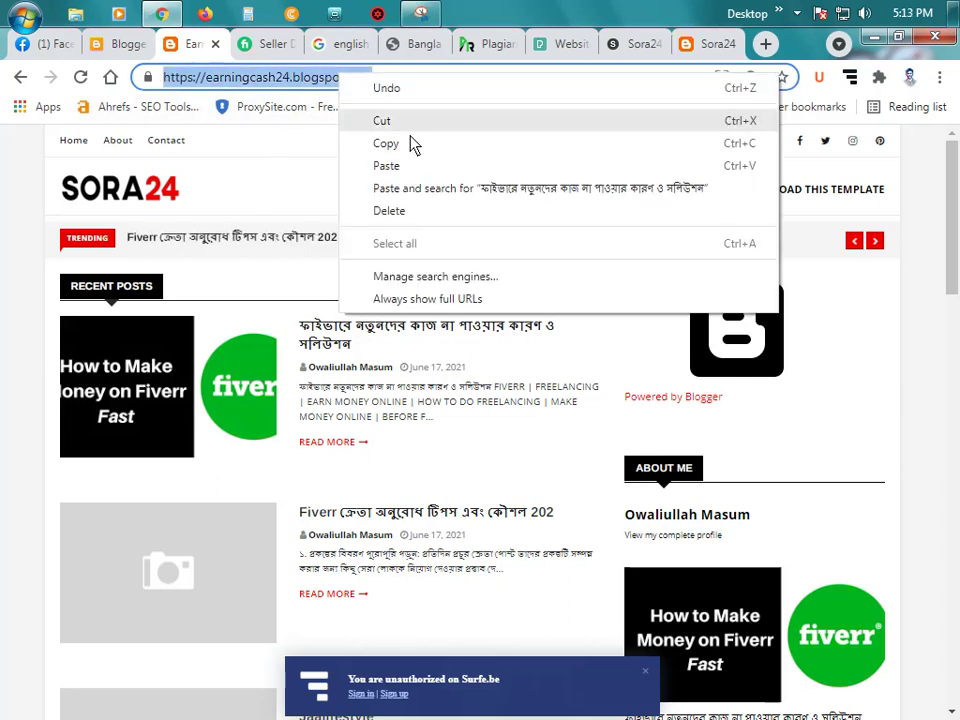
pyautogui.click(410, 144)
pyautogui.click(126, 43)
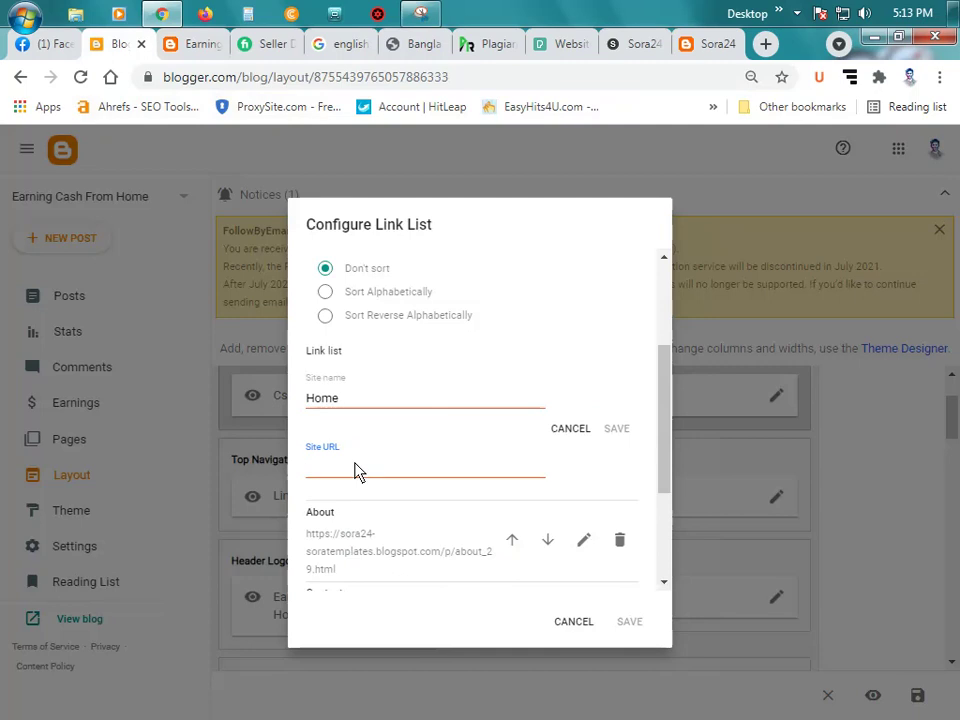
pyautogui.hotkey('ctrl', 'v')
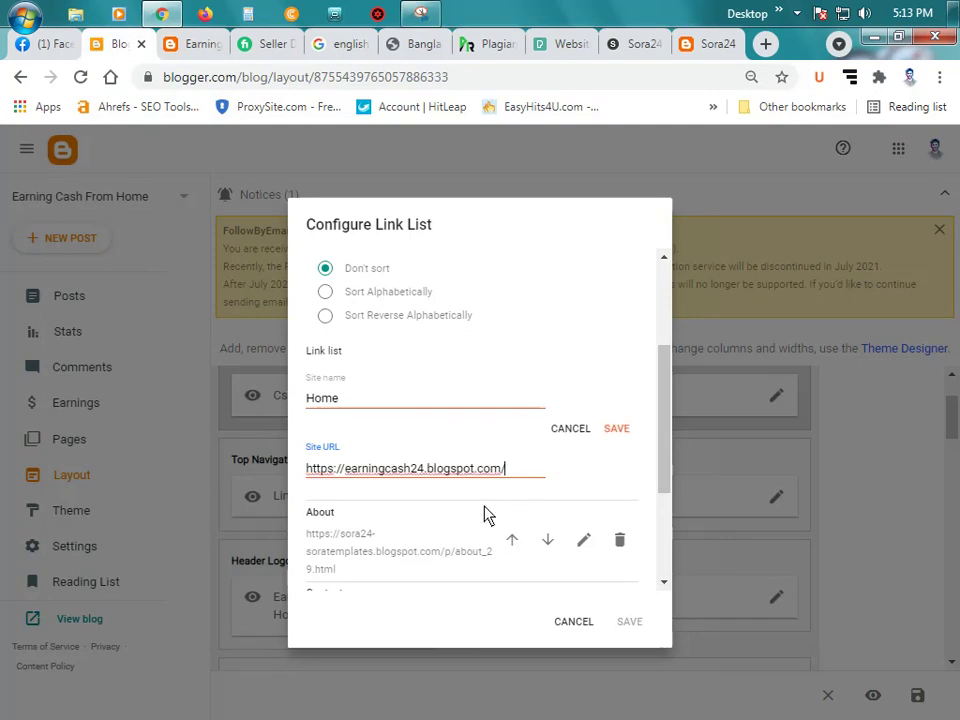
pyautogui.click(617, 431)
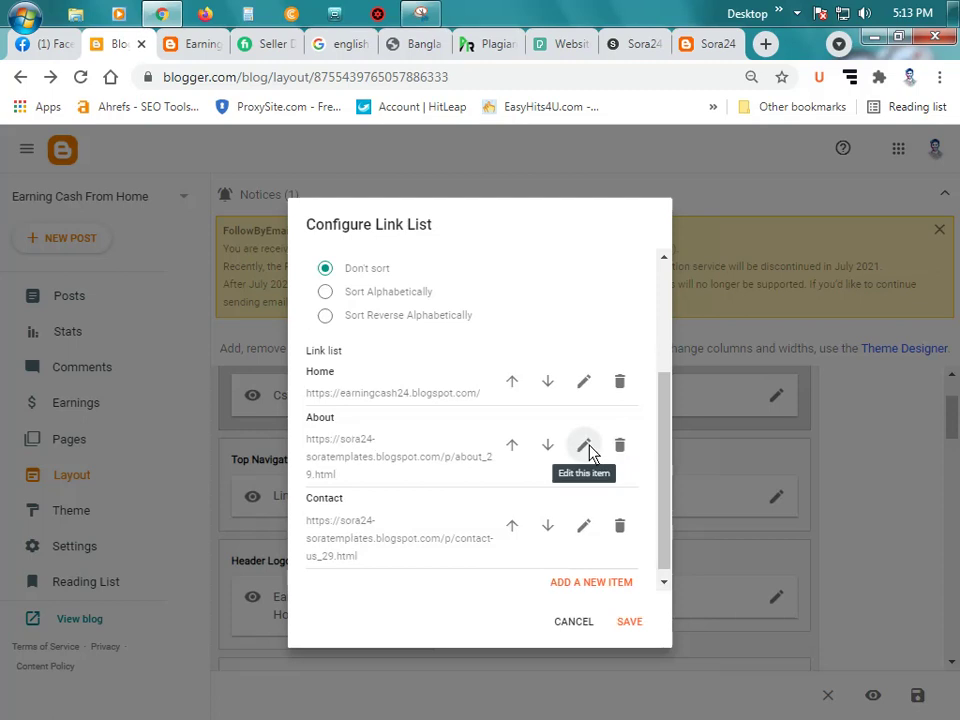
# Step: Open the About link entry, then cancel the link list settings without saving
pyautogui.click(584, 445)
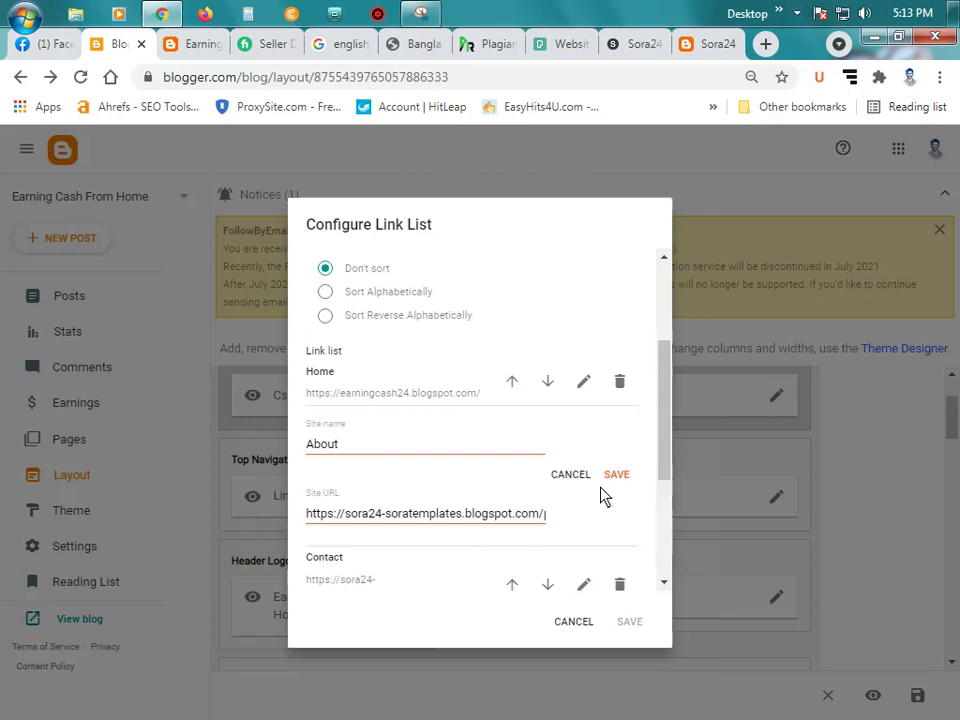
pyautogui.scroll(-2, 619, 559)
pyautogui.scroll(2, 486, 437)
pyautogui.scroll(1, 530, 500)
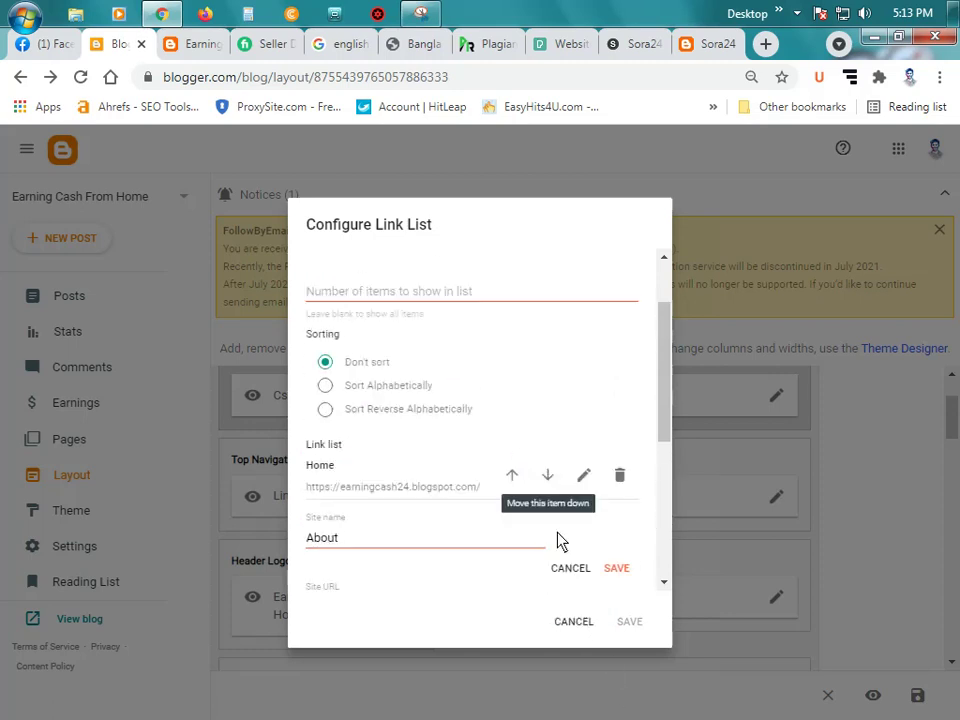
pyautogui.click(586, 624)
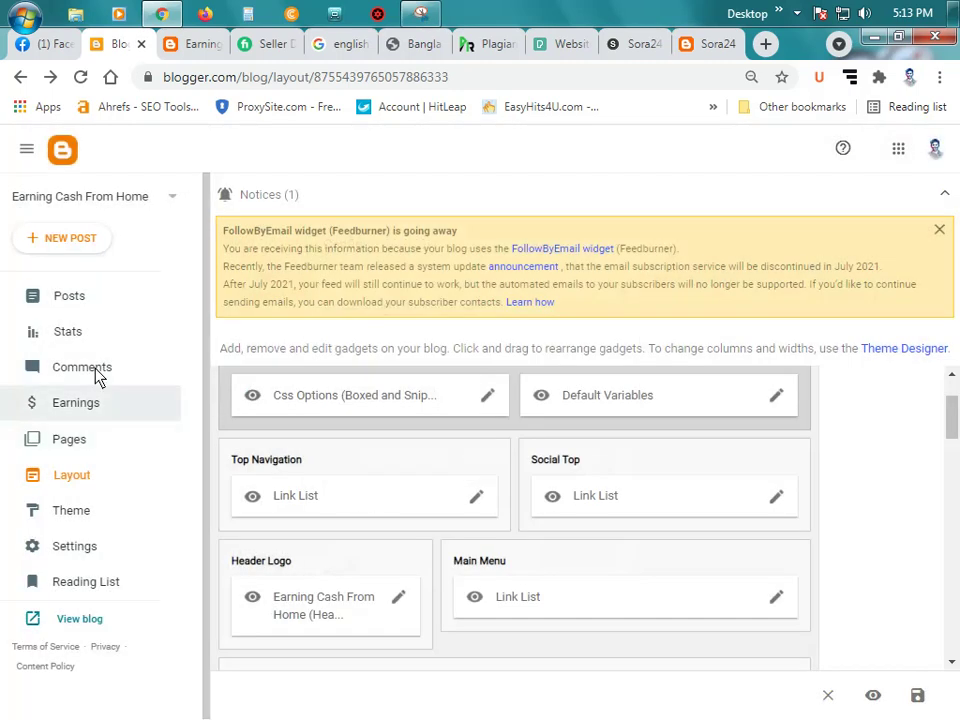
# Step: Create a new page under Pages titled 'About' and place the cursor in its body
pyautogui.click(113, 453)
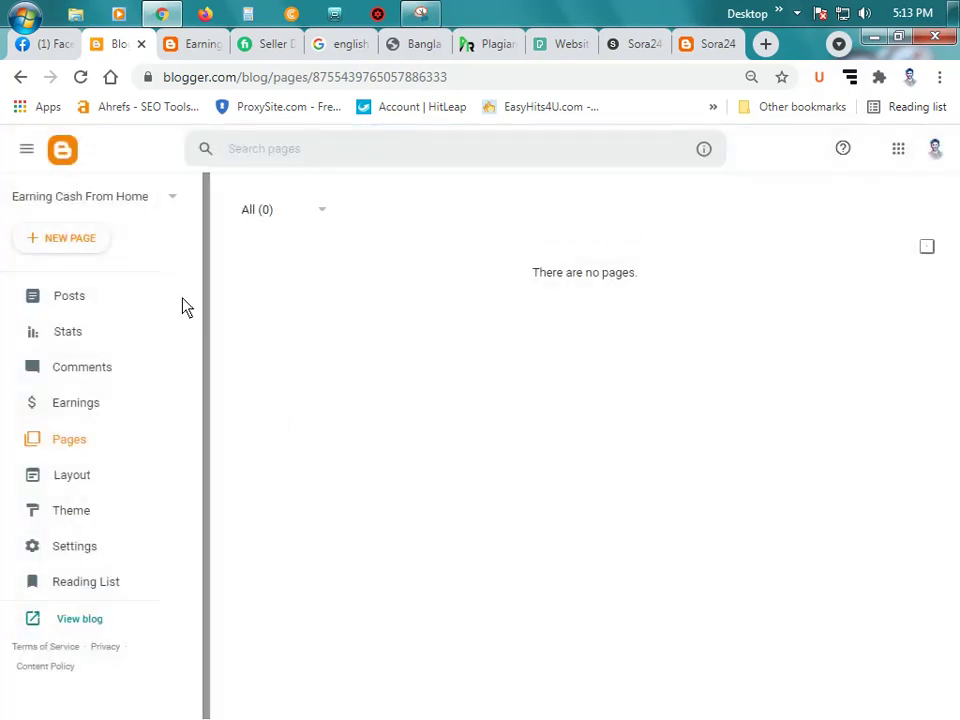
pyautogui.click(80, 241)
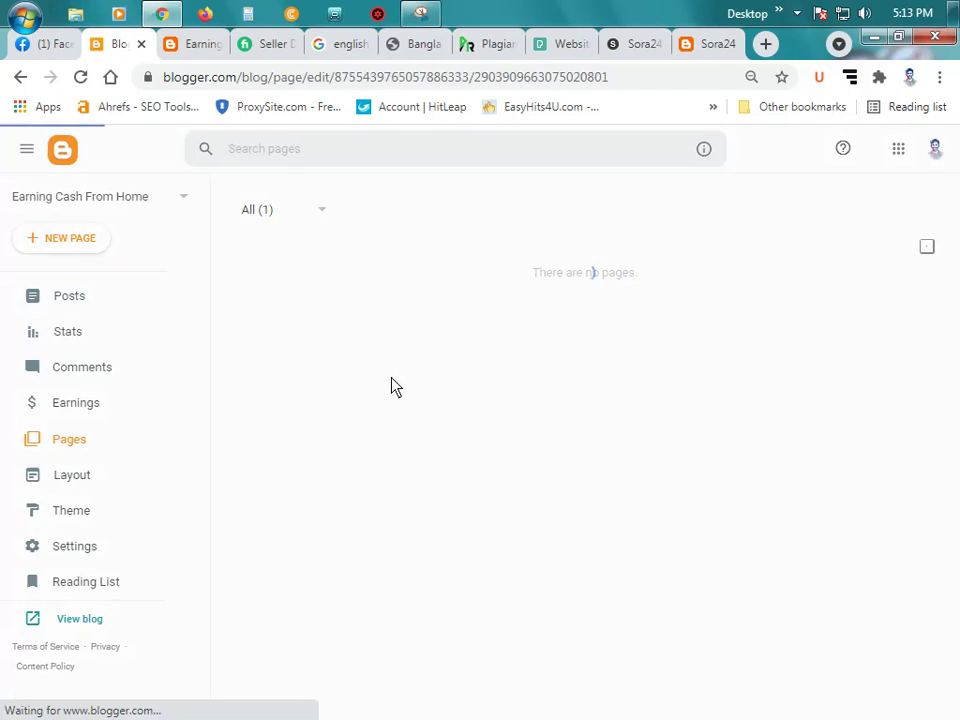
pyautogui.click(122, 218)
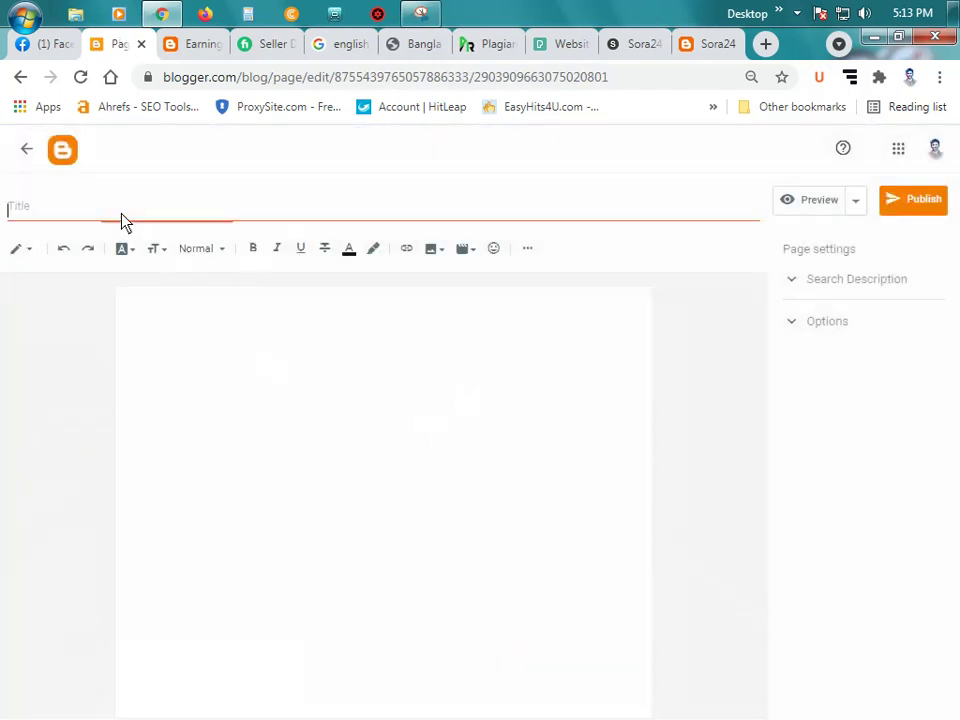
pyautogui.write('About')
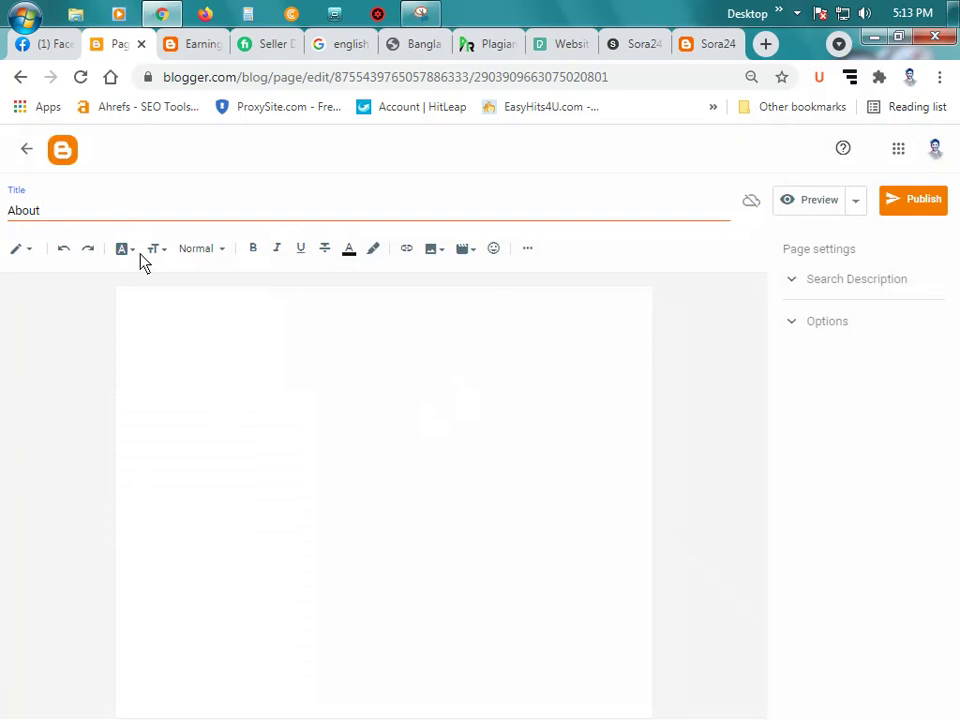
pyautogui.click(378, 392)
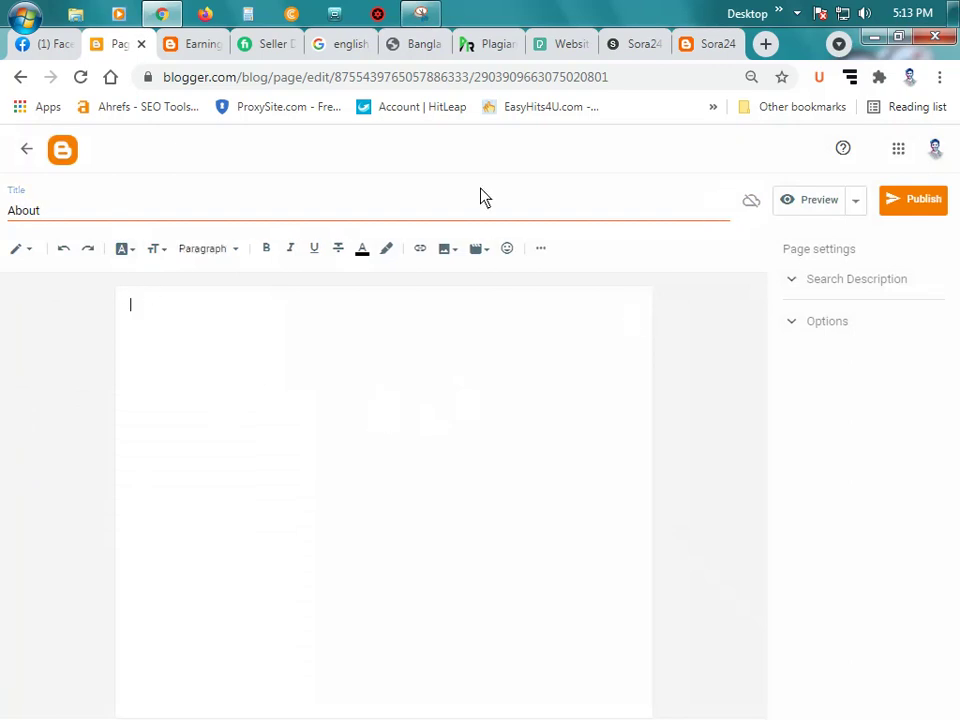
pyautogui.click(765, 45)
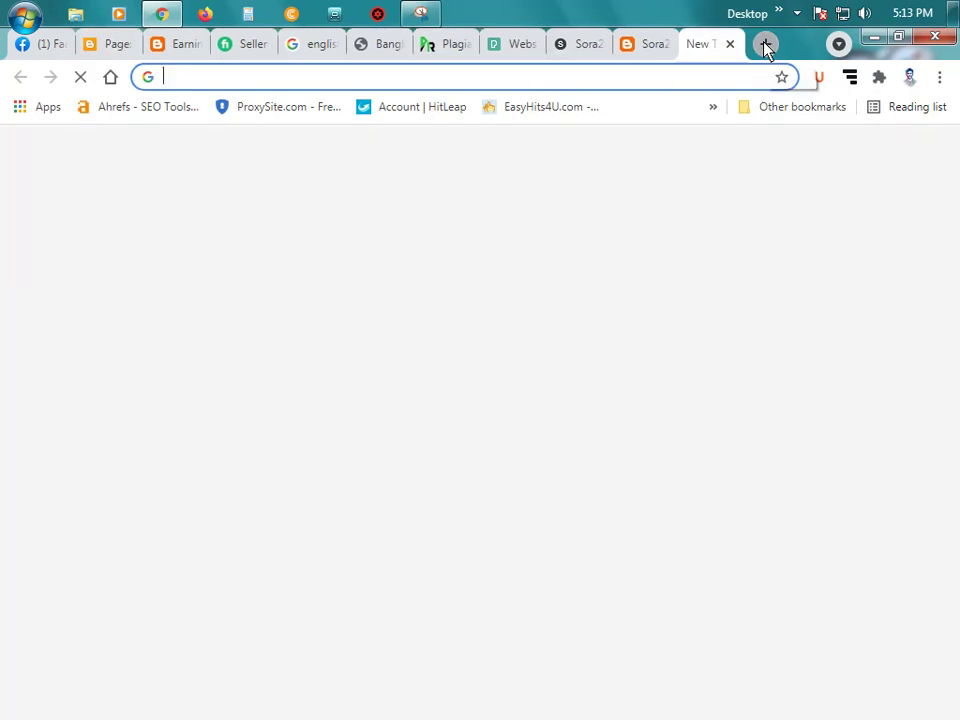
pyautogui.click(238, 45)
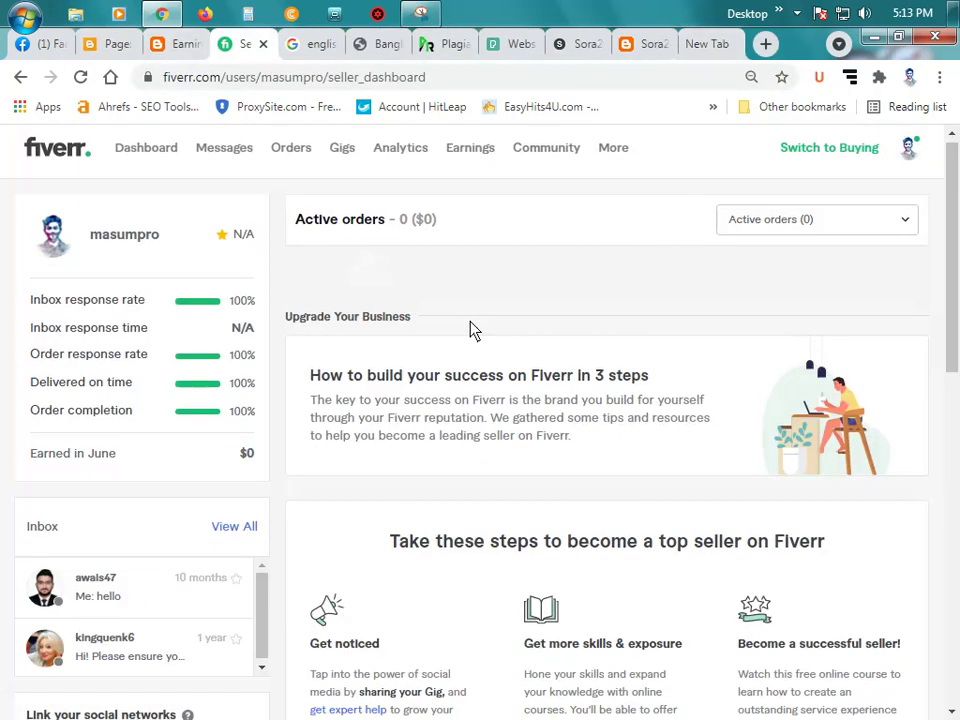
pyautogui.scroll(-15, 490, 360)
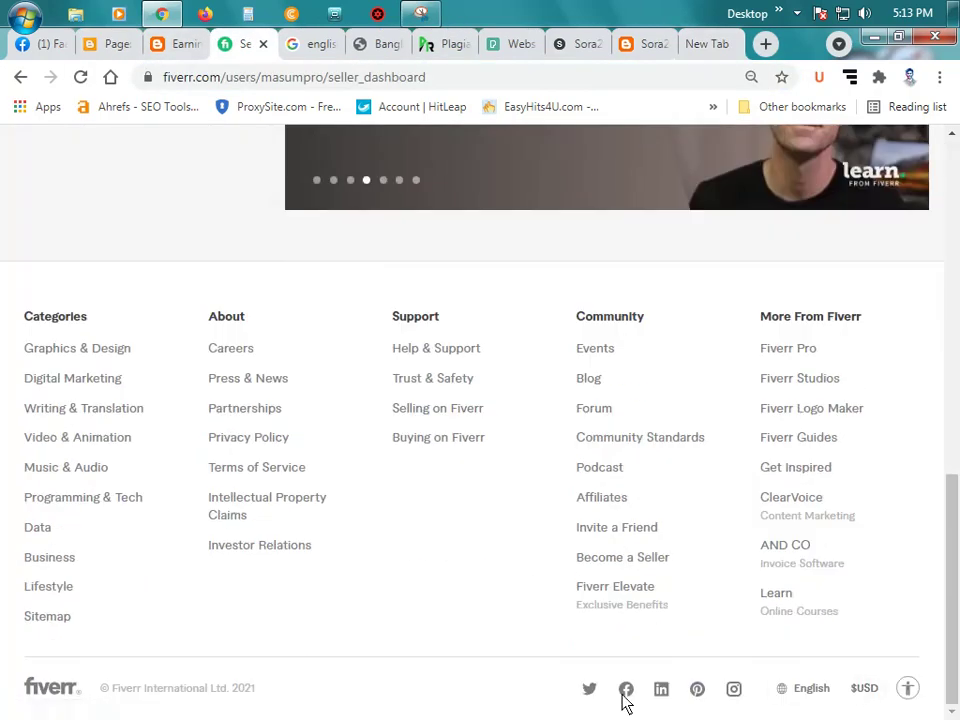
pyautogui.scroll(1, 648, 583)
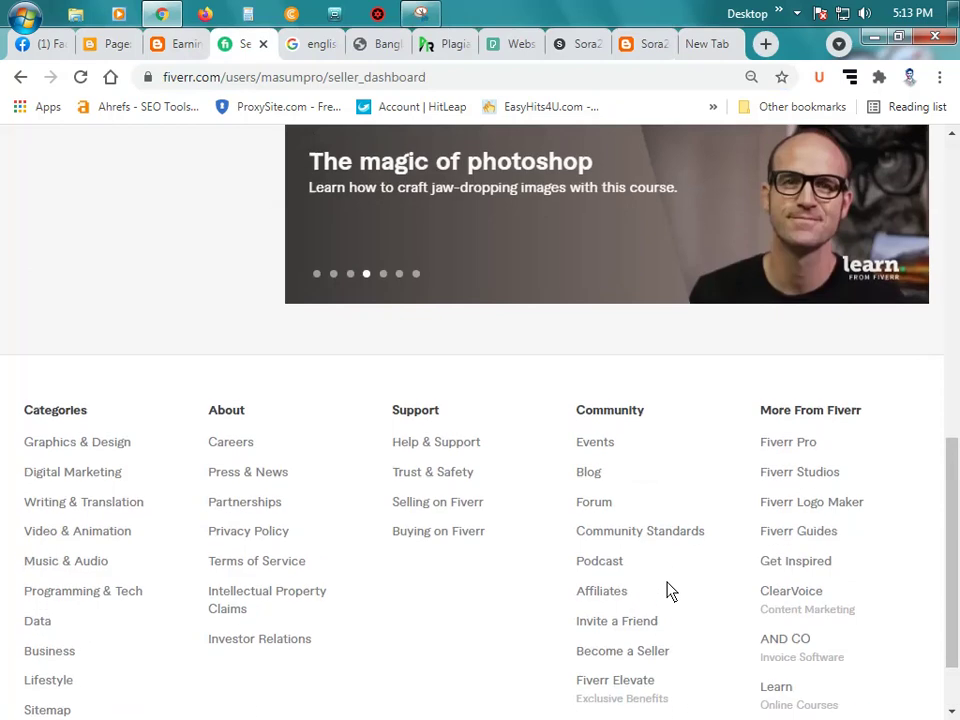
pyautogui.scroll(-1, 715, 588)
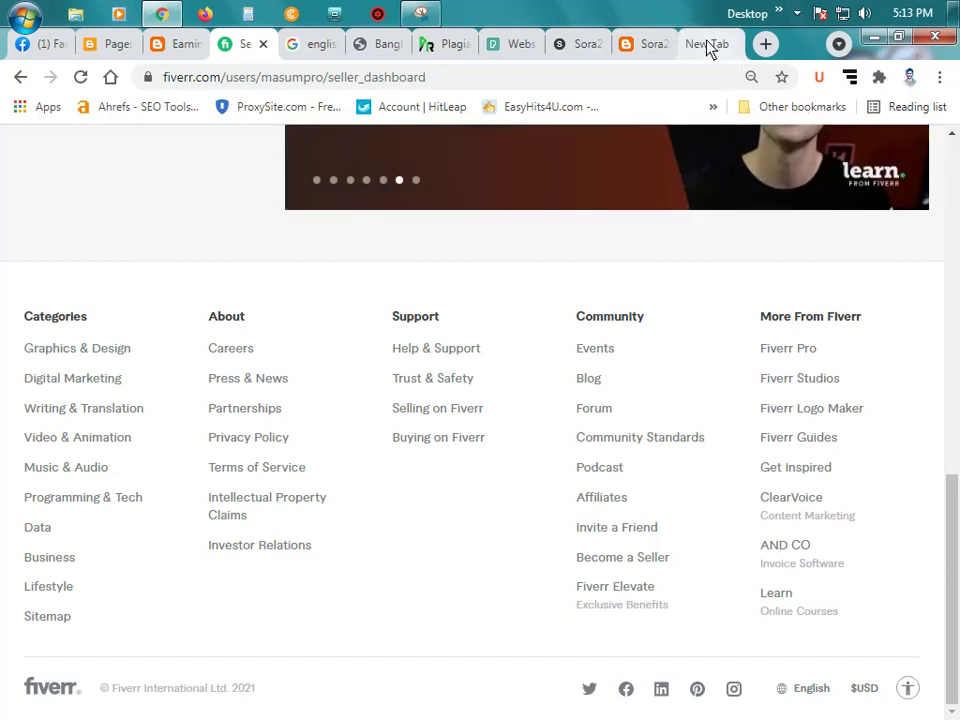
pyautogui.click(707, 45)
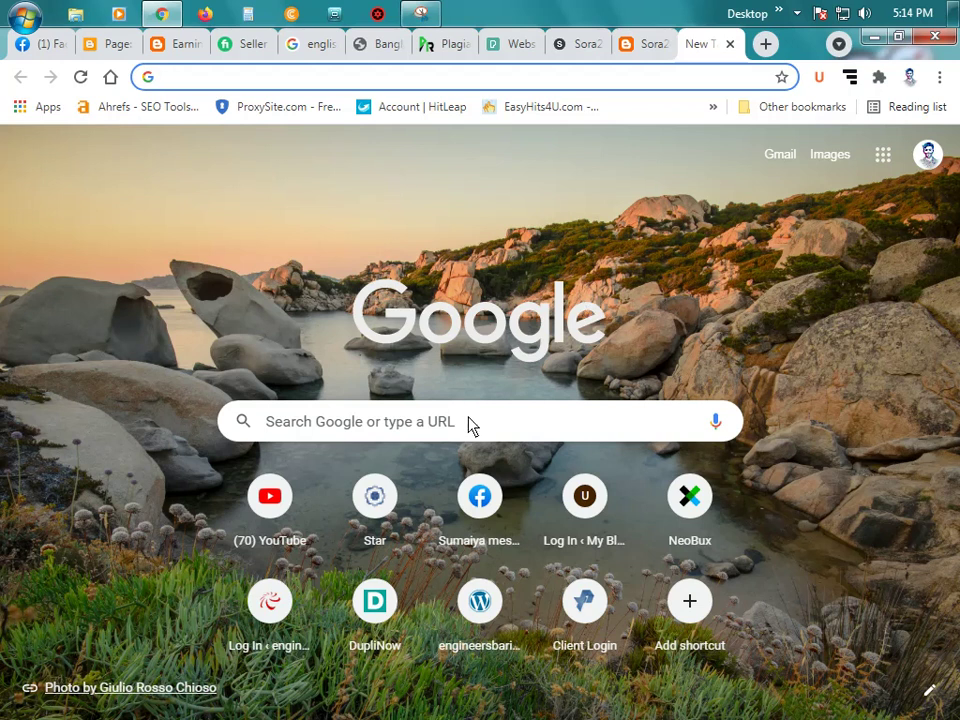
# Step: Search Google for the author's name, open their Blogger profile, then open the OwnerTunes blog
pyautogui.write('ow')
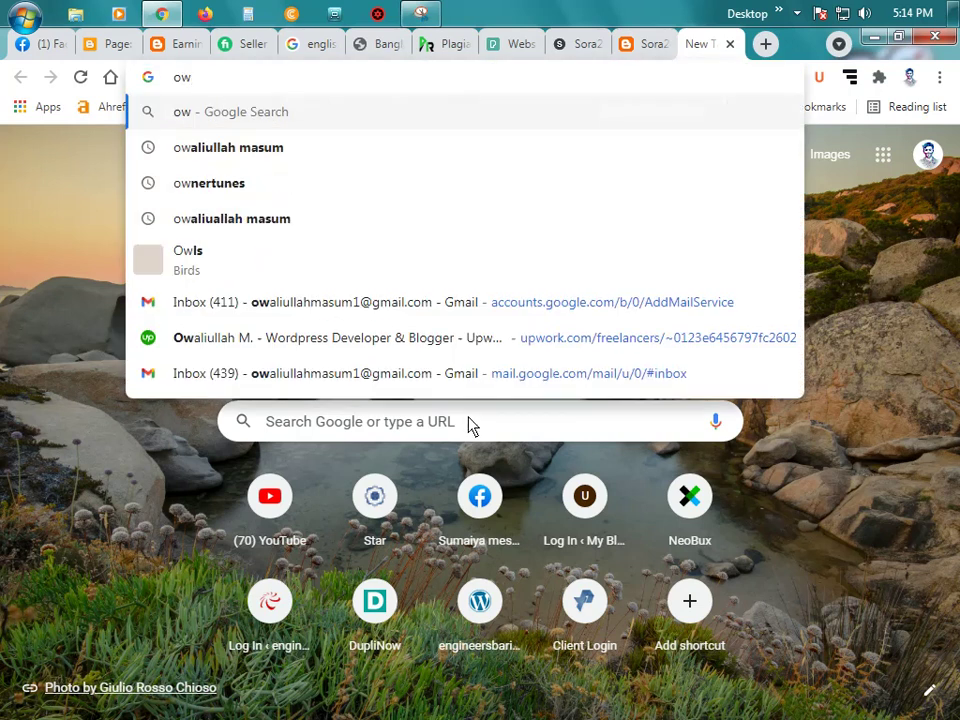
pyautogui.click(327, 158)
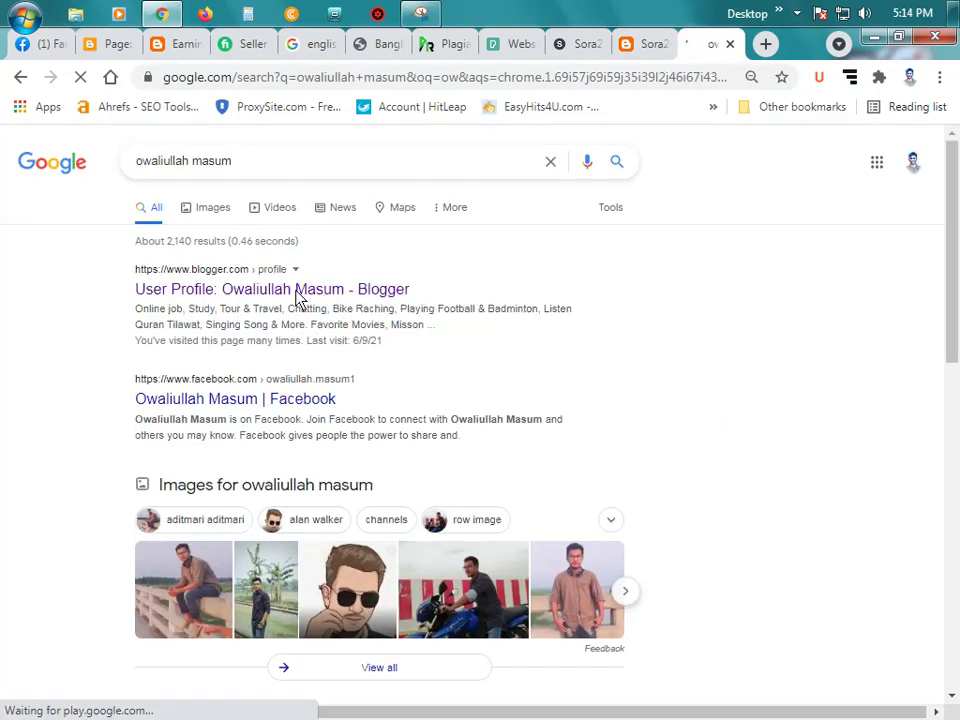
pyautogui.scroll(-5, 298, 295)
pyautogui.scroll(5, 300, 296)
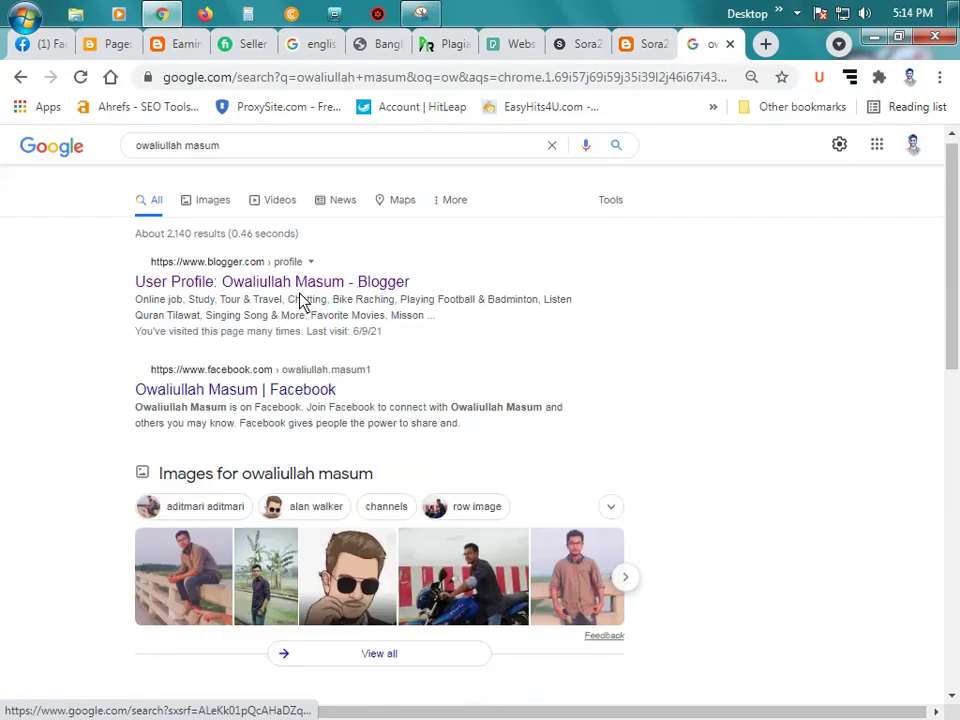
pyautogui.click(310, 303)
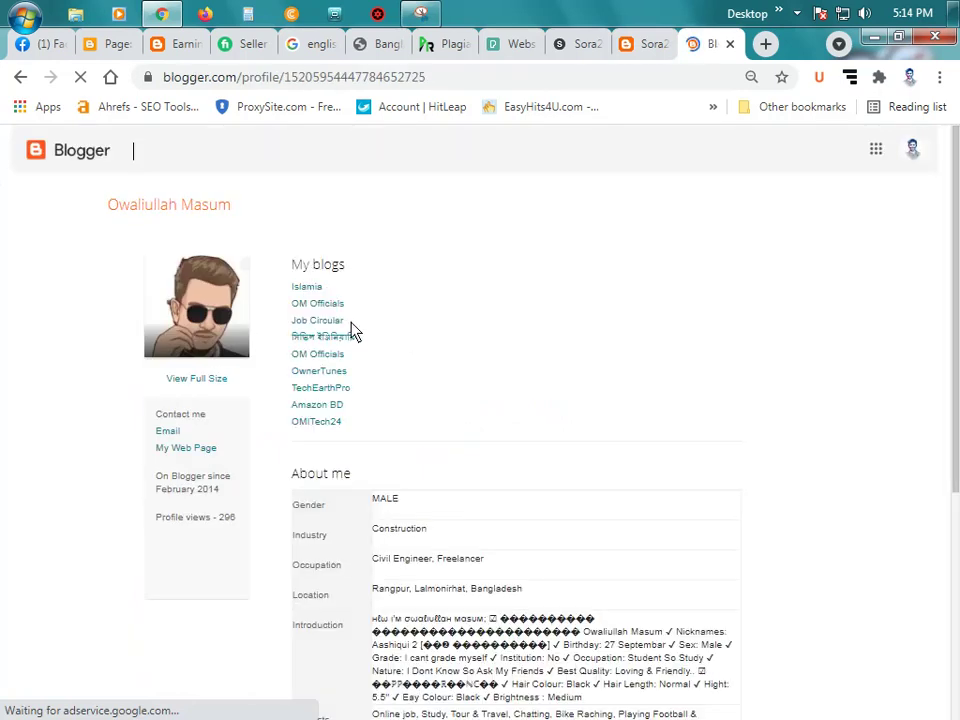
pyautogui.click(318, 371)
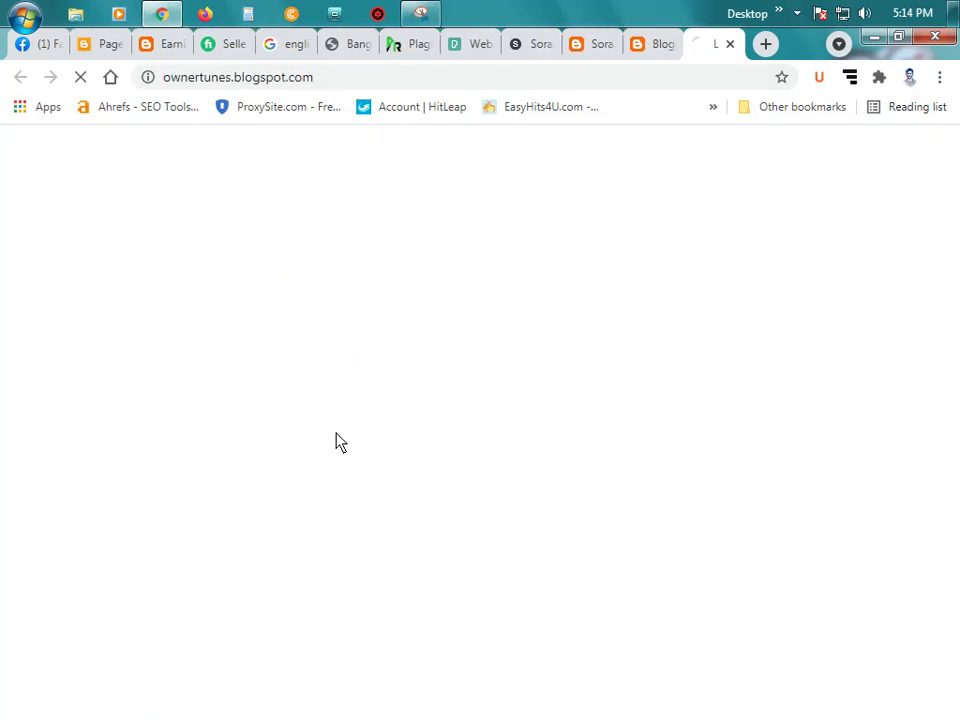
# Step: Switch back to the loading OwnerTunes blog tab and scroll through its page
pyautogui.click(652, 46)
pyautogui.click(707, 48)
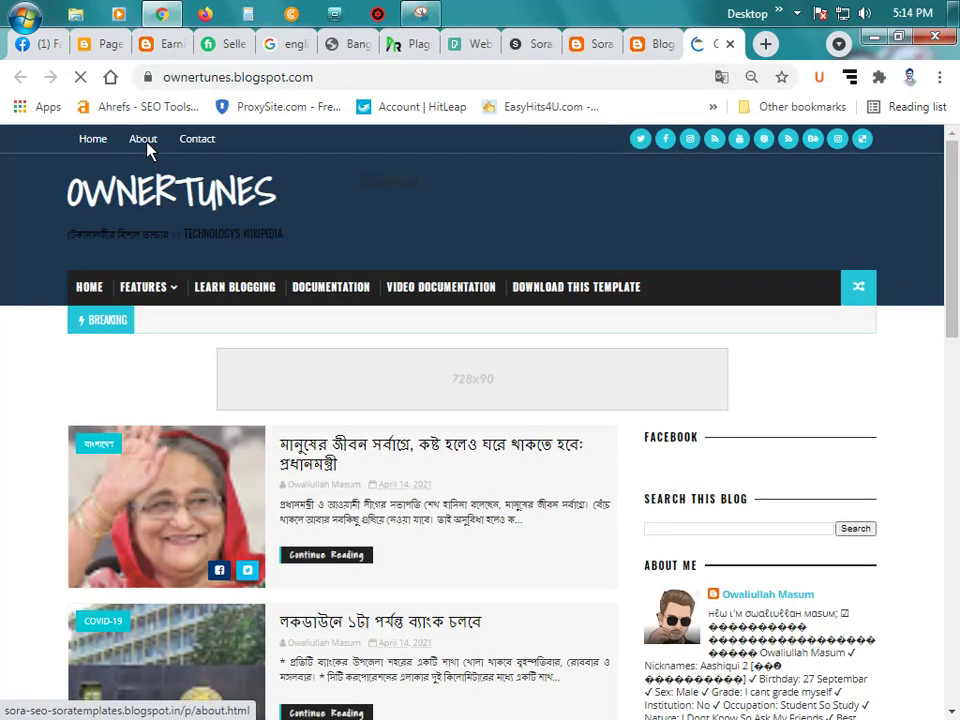
pyautogui.scroll(-1, 315, 282)
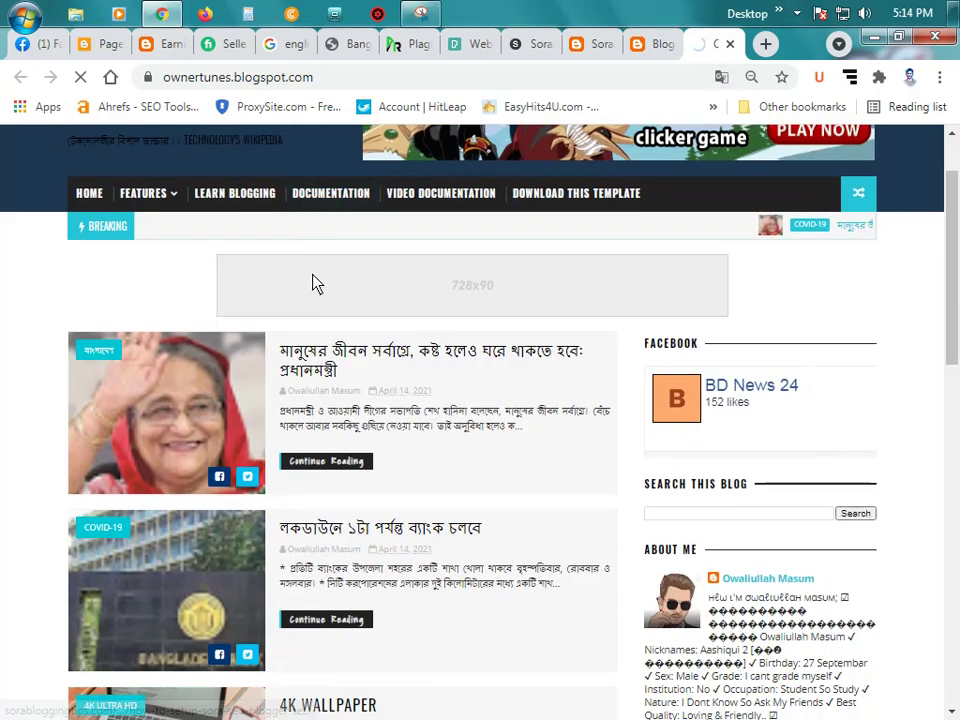
pyautogui.scroll(1, 313, 284)
pyautogui.scroll(-3, 315, 284)
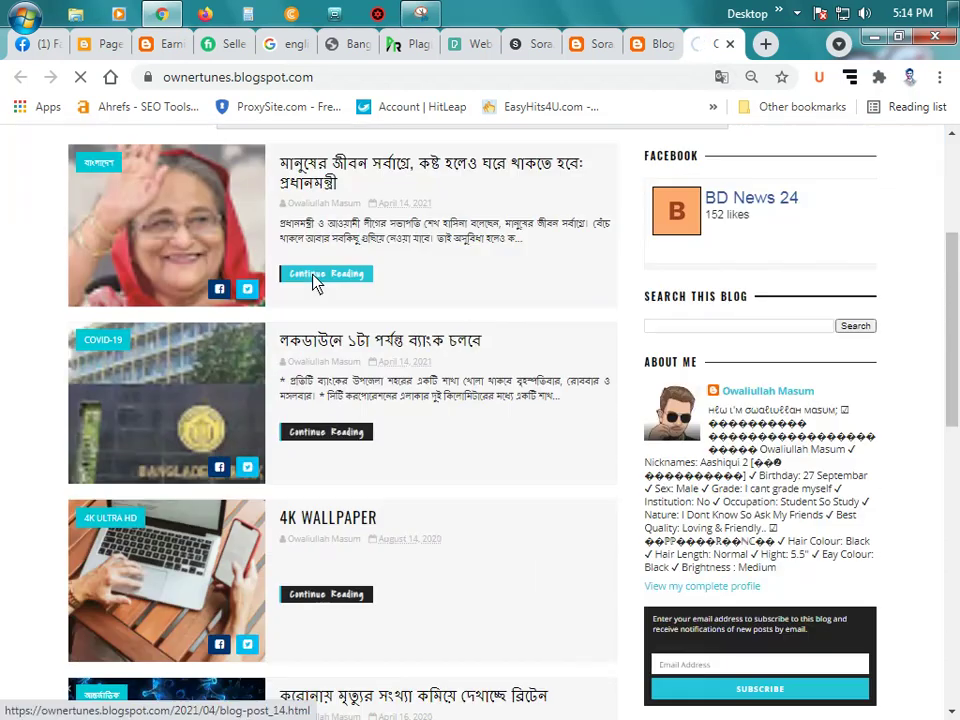
pyautogui.scroll(-9, 313, 284)
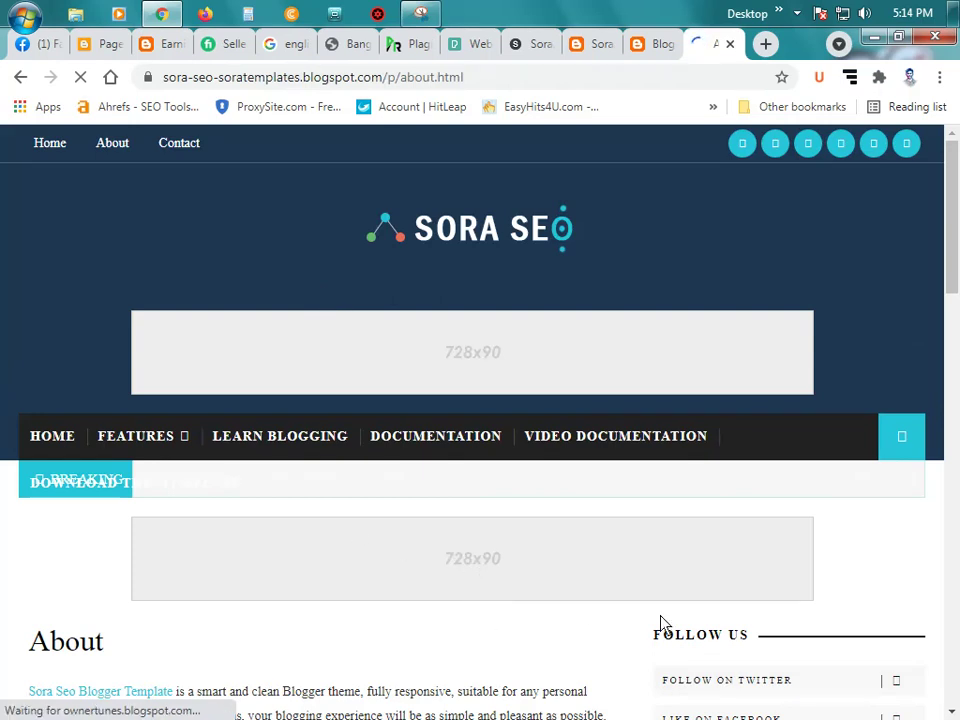
pyautogui.scroll(-8, 658, 604)
pyautogui.scroll(4, 591, 550)
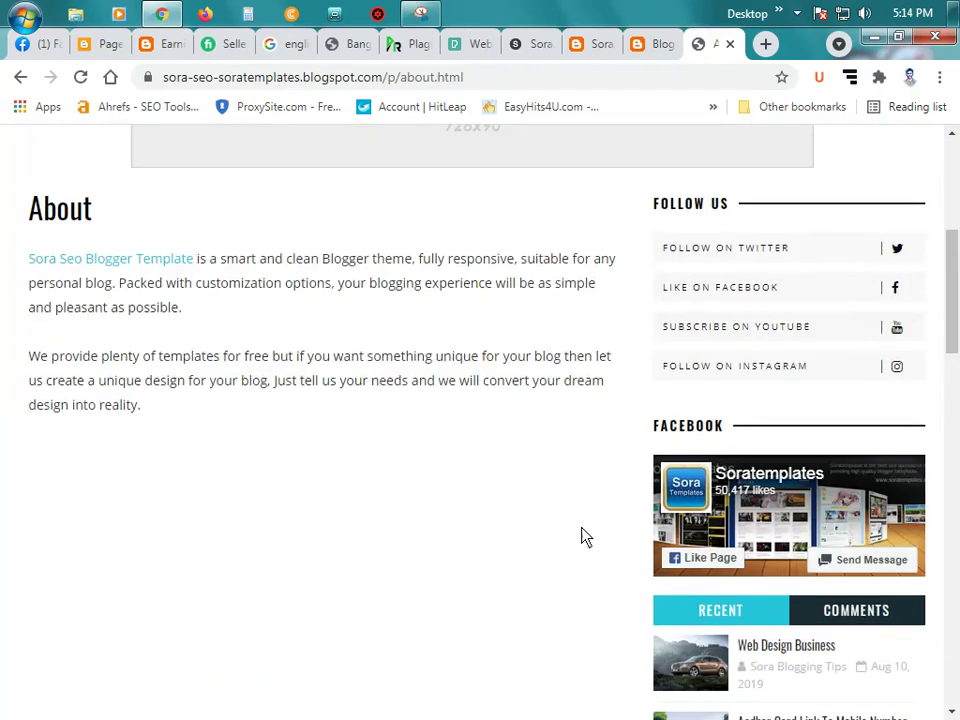
pyautogui.scroll(2, 585, 537)
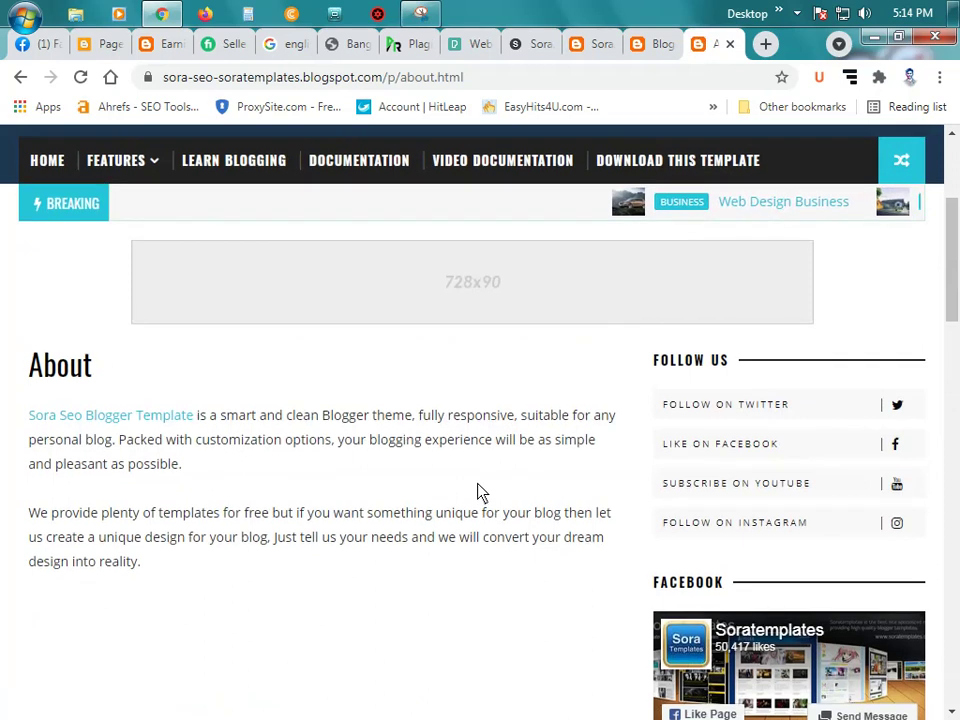
pyautogui.scroll(2, 479, 491)
pyautogui.scroll(-2, 480, 493)
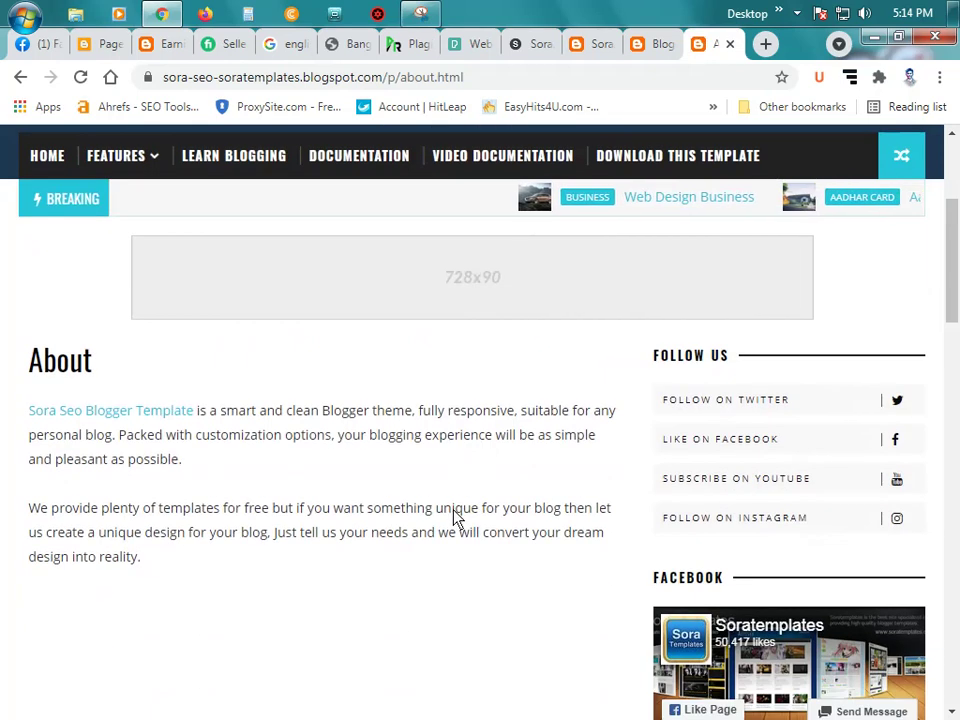
pyautogui.scroll(3, 493, 521)
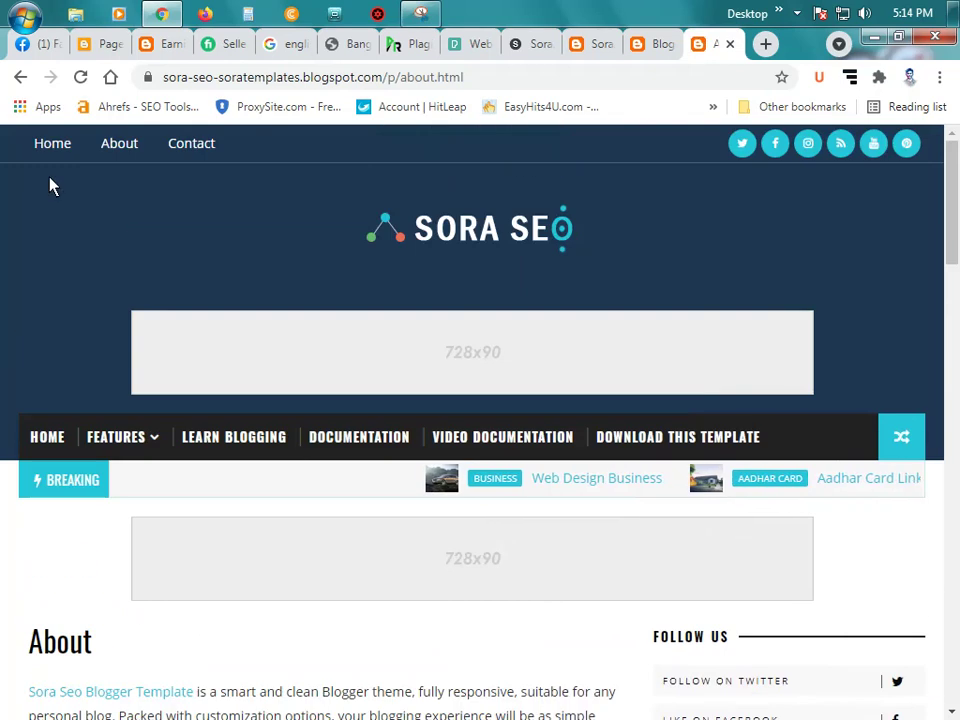
# Step: Return to the OwnerTunes homepage, dismiss the Translate offer, and begin entering bangla-news9 as the address
pyautogui.click(21, 77)
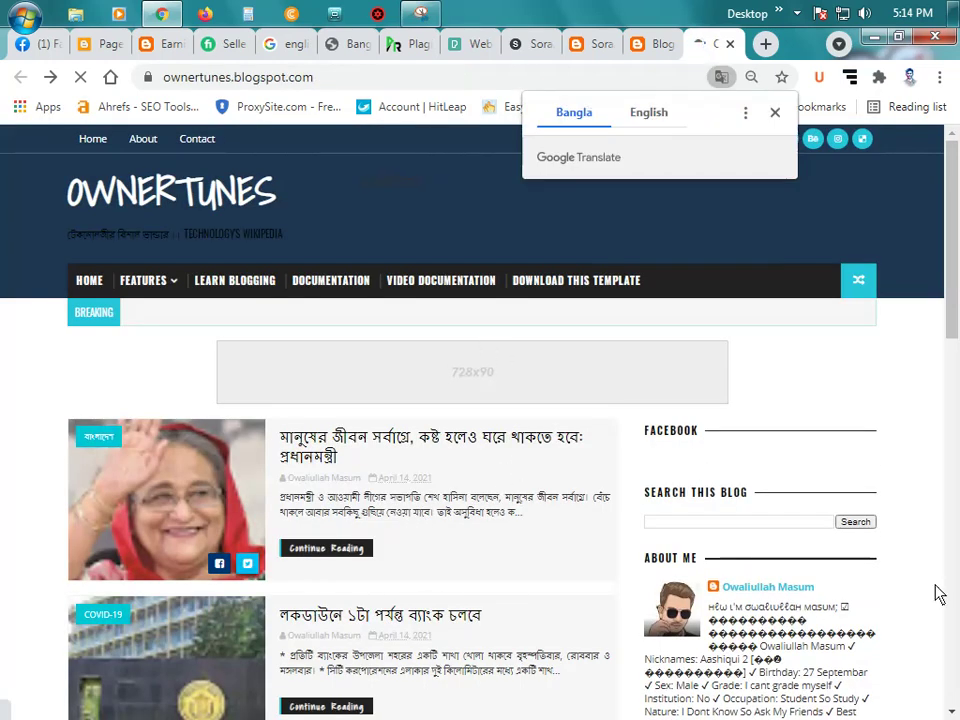
pyautogui.click(776, 115)
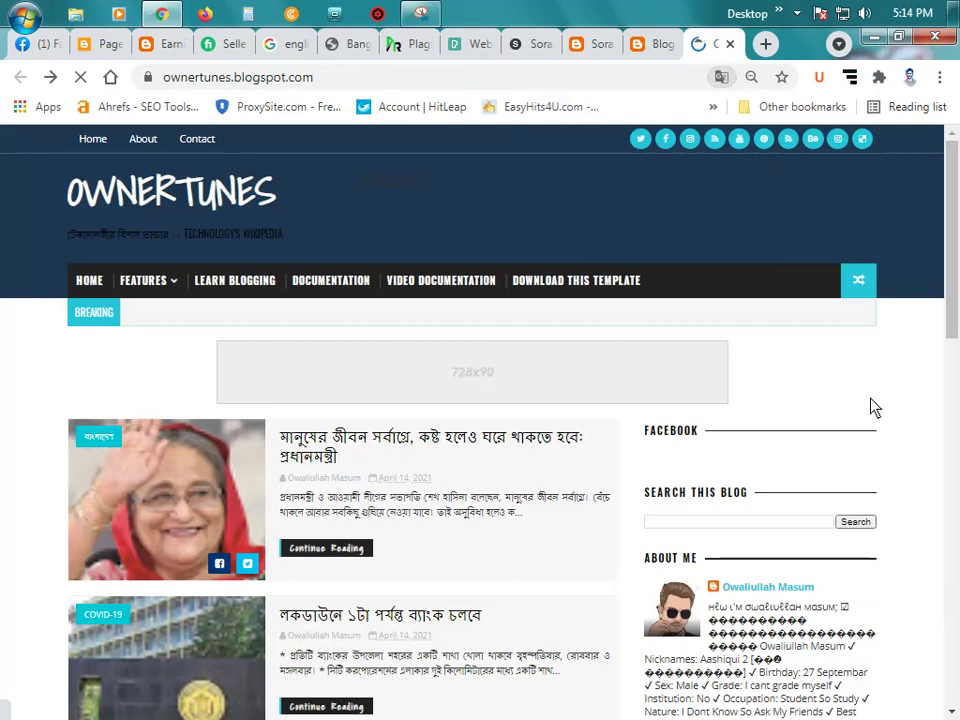
pyautogui.scroll(-10, 872, 407)
pyautogui.scroll(5, 820, 414)
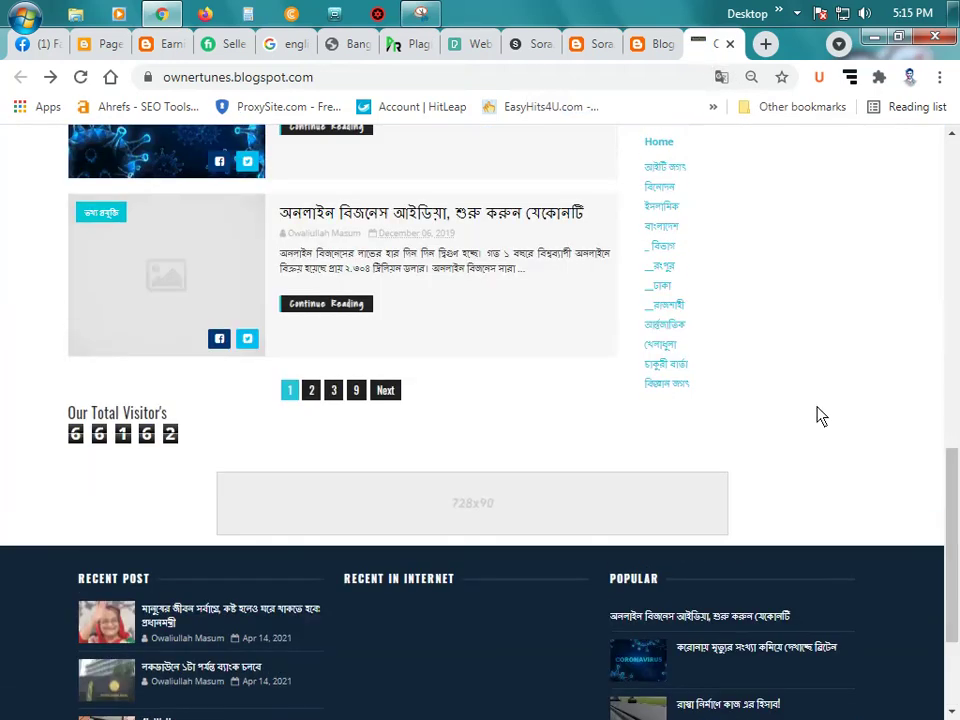
pyautogui.scroll(7, 818, 414)
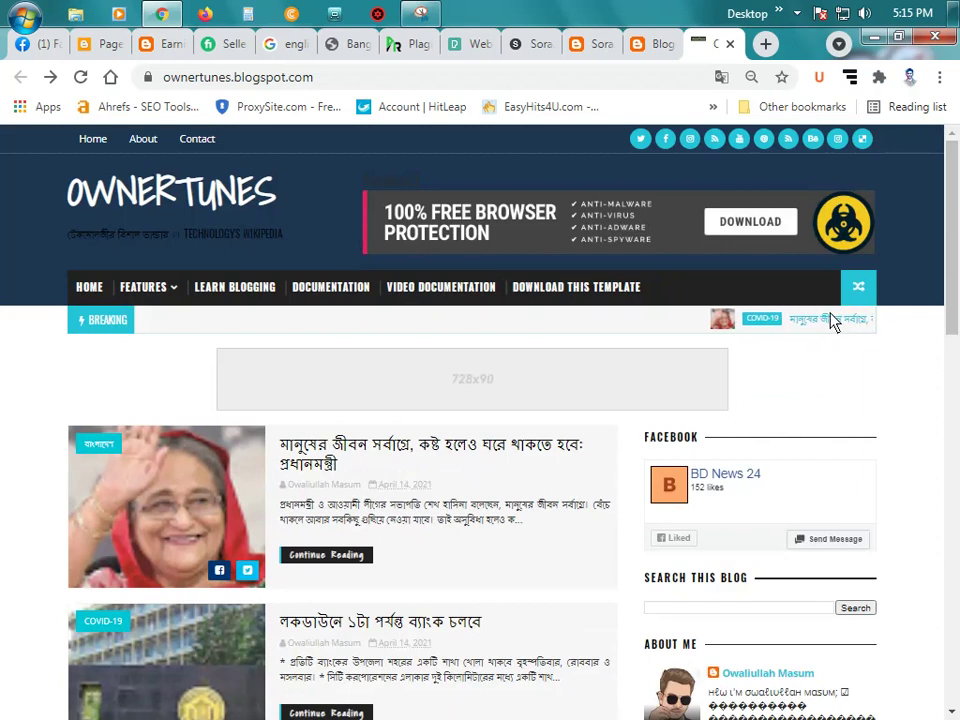
pyautogui.click(514, 88)
pyautogui.write('b')
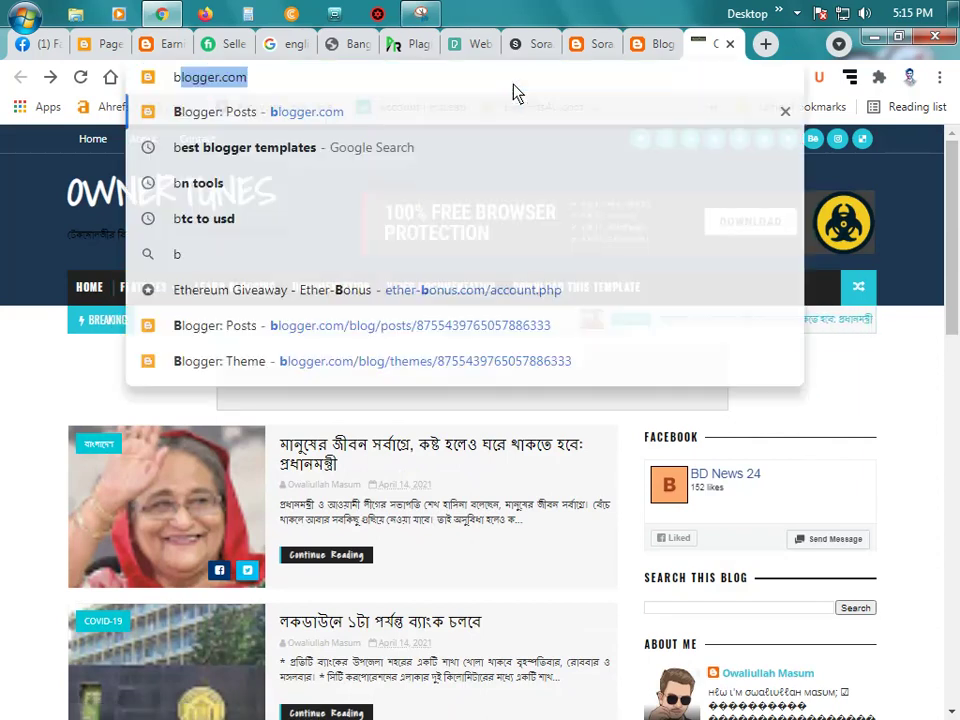
pyautogui.write('angla')
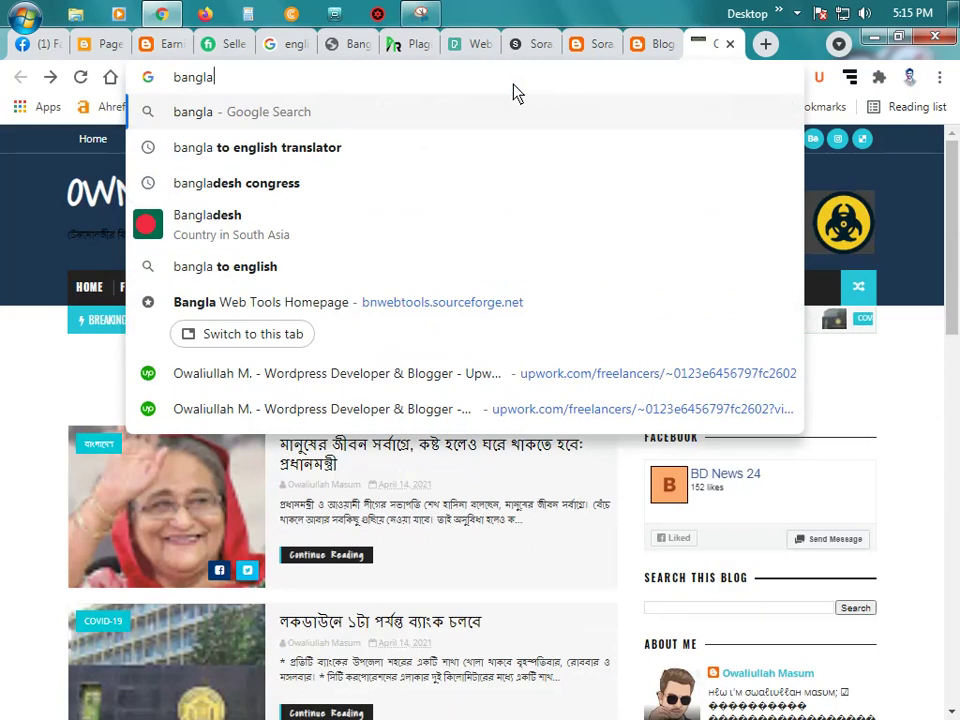
pyautogui.write('-')
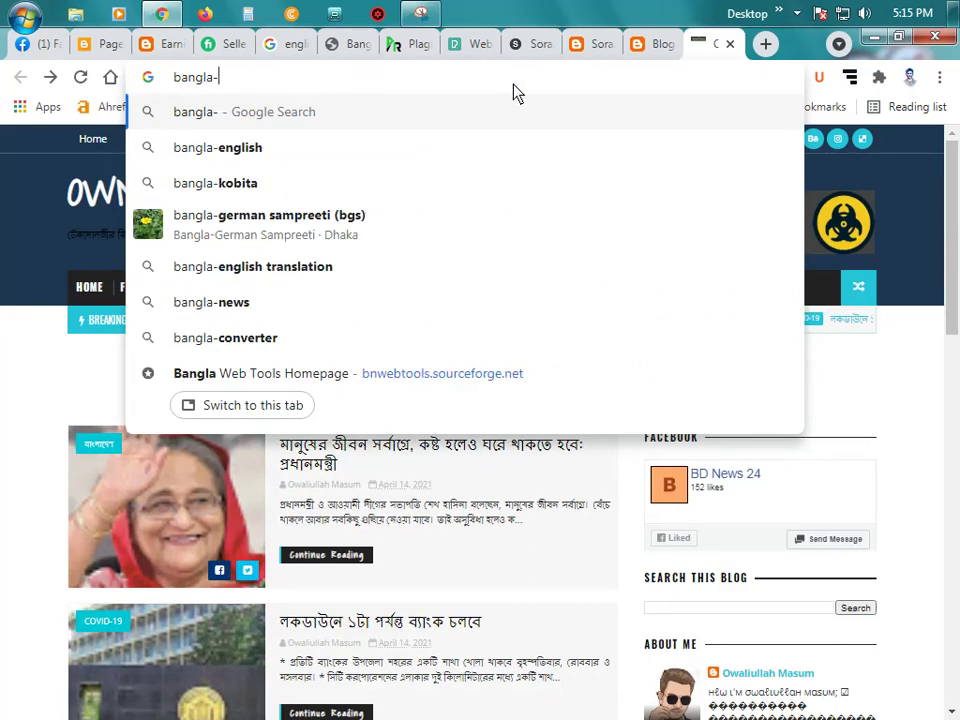
pyautogui.write('new')
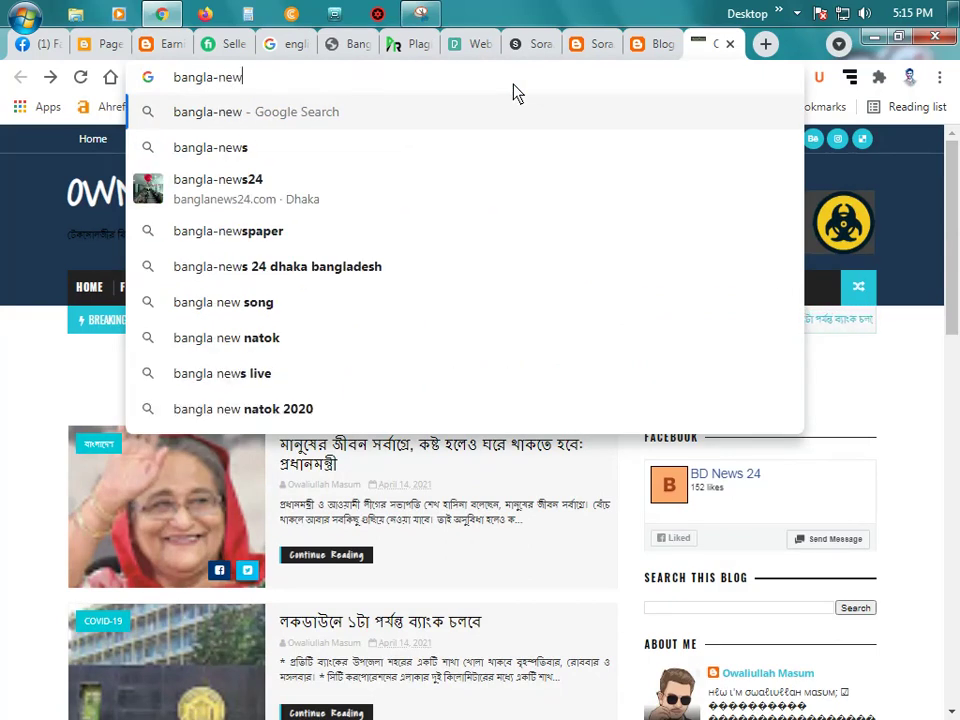
pyautogui.write('s9')
# Step: Finish the address and load bangla-news98.blogspot.com
pyautogui.moveTo(944, 14)
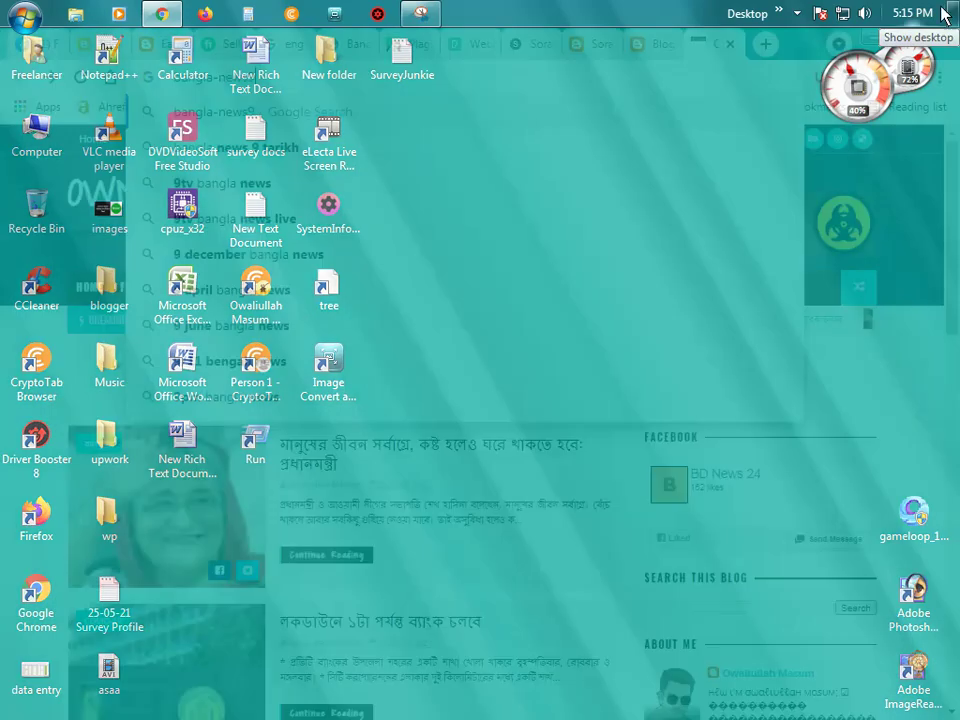
pyautogui.write('8')
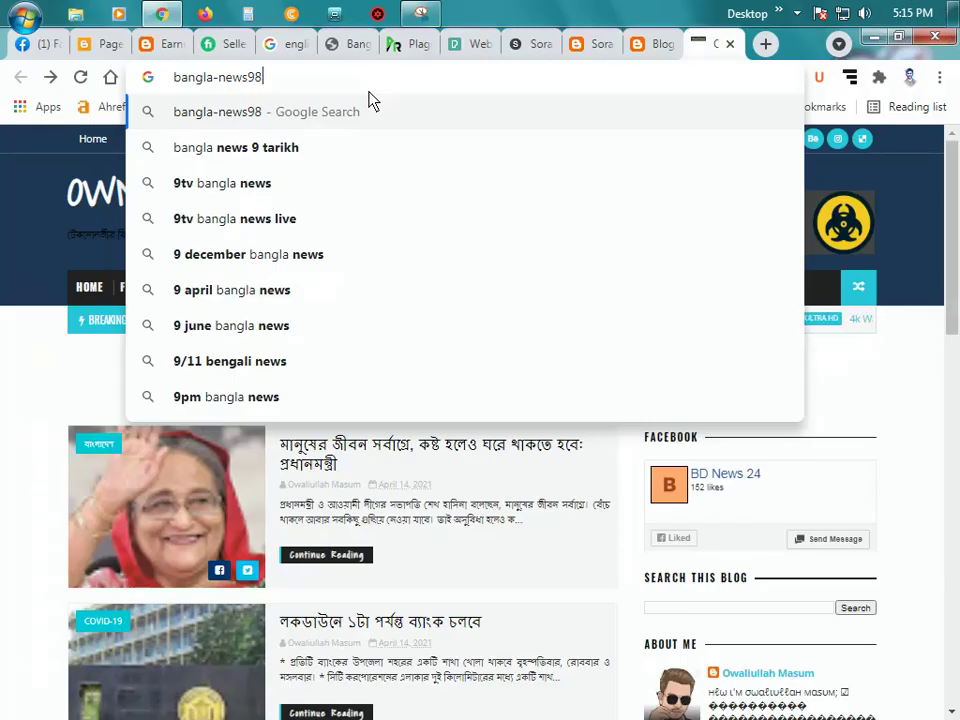
pyautogui.write('.blog')
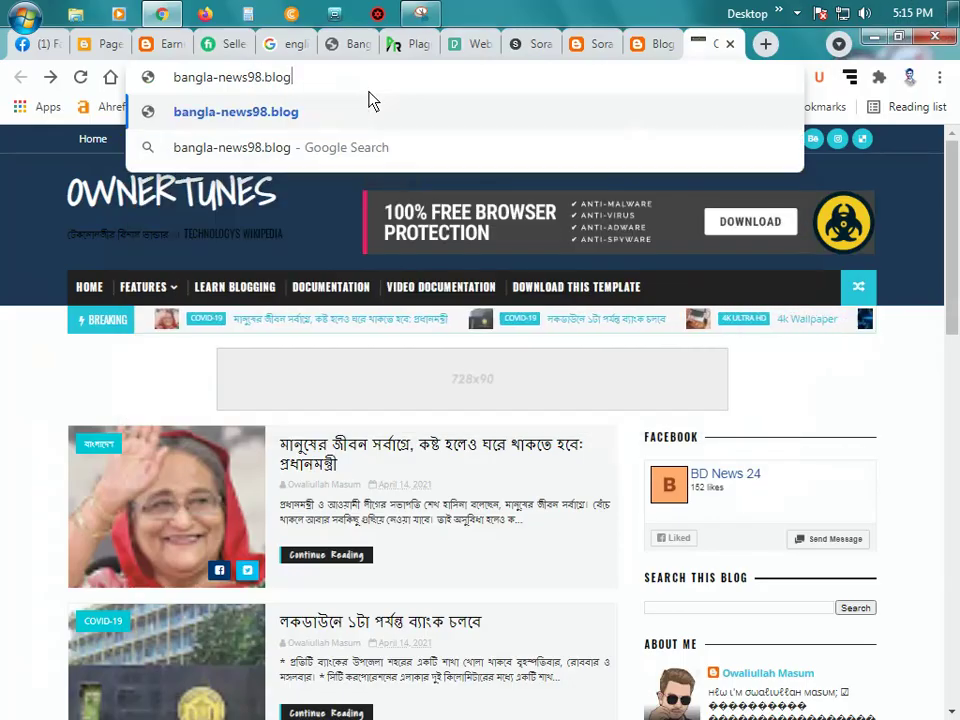
pyautogui.write('spot.co')
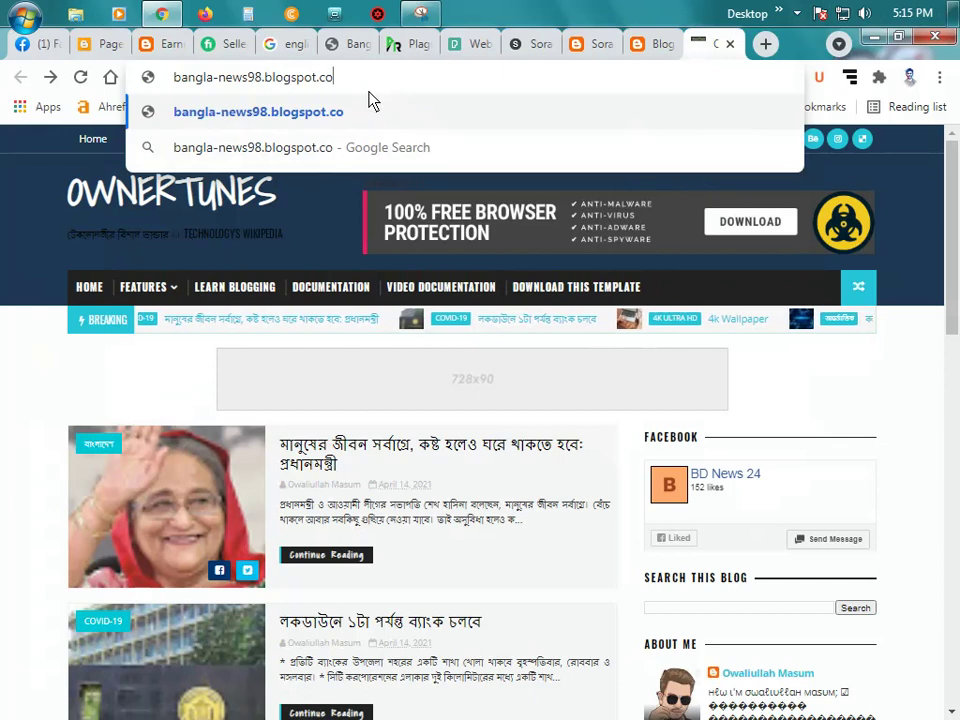
pyautogui.write('m')
pyautogui.press('Return')
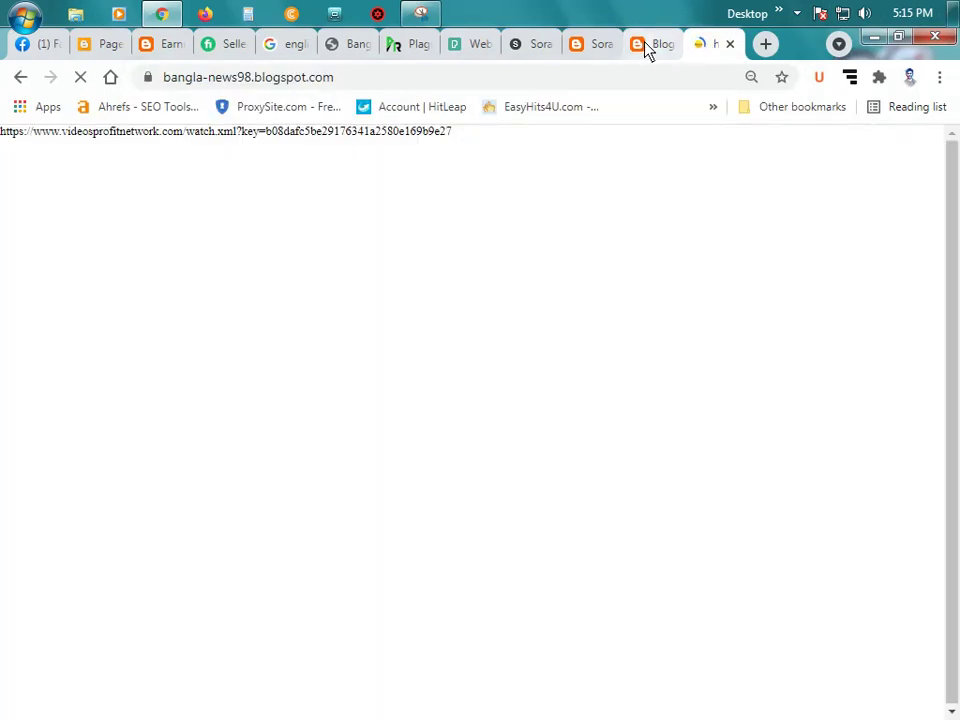
# Step: Close the Blogger profile, extra Sora templates, Sora24 and Pexels tabs
pyautogui.click(655, 46)
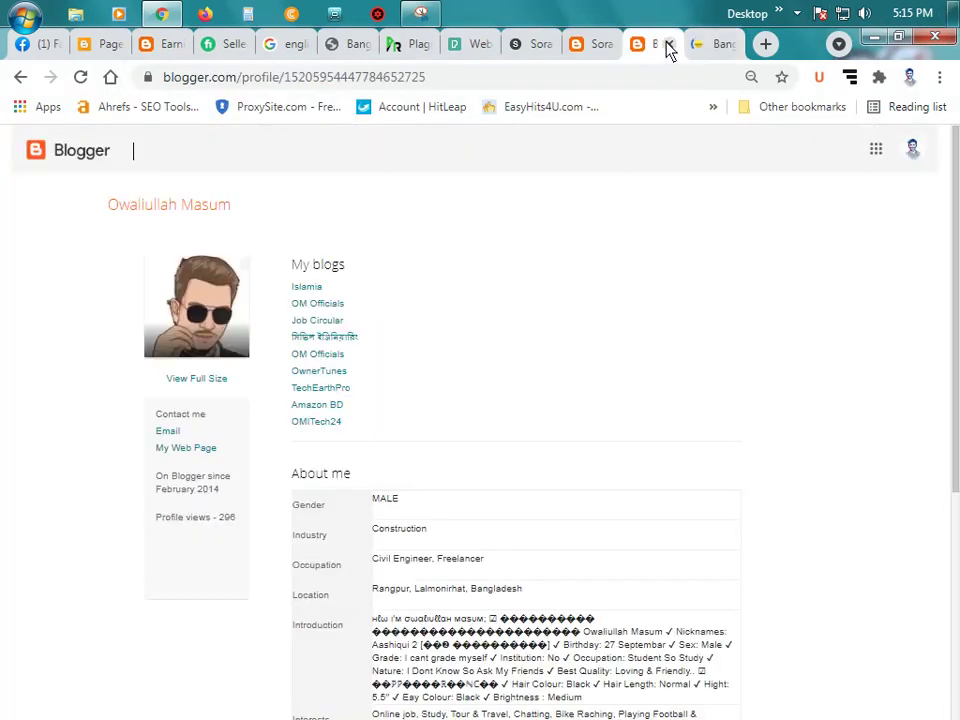
pyautogui.click(668, 44)
pyautogui.click(600, 46)
pyautogui.click(607, 44)
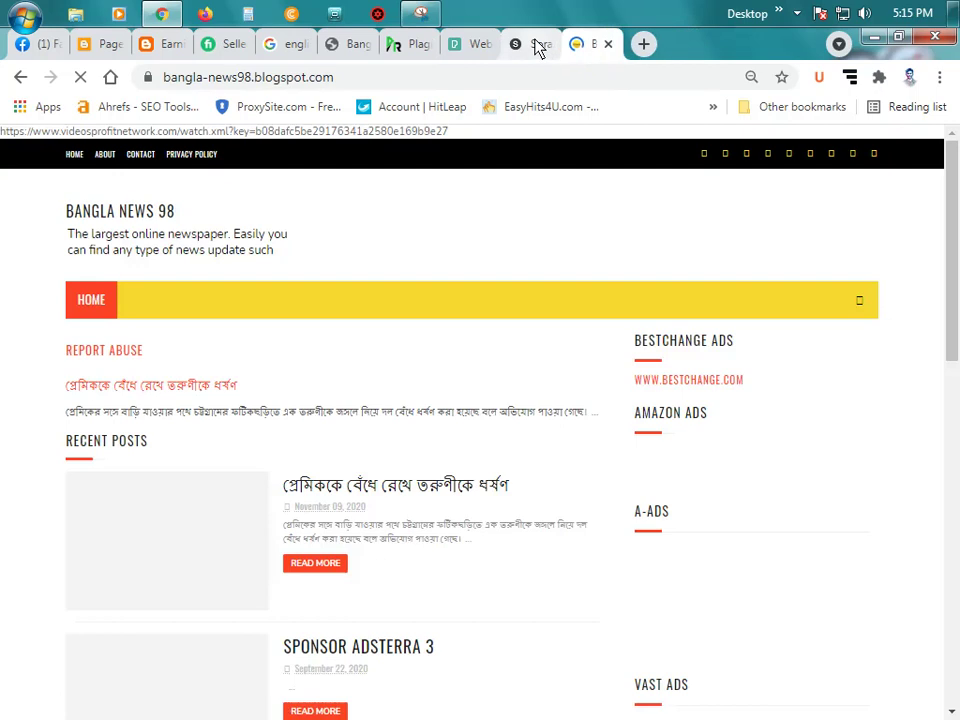
pyautogui.click(537, 46)
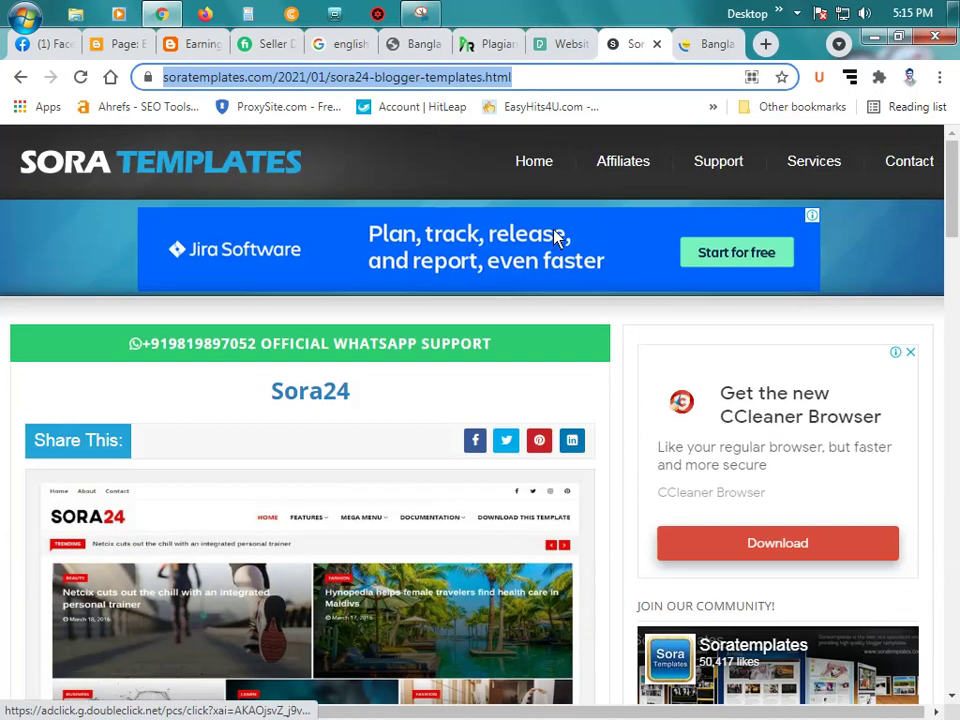
pyautogui.click(660, 44)
pyautogui.click(575, 44)
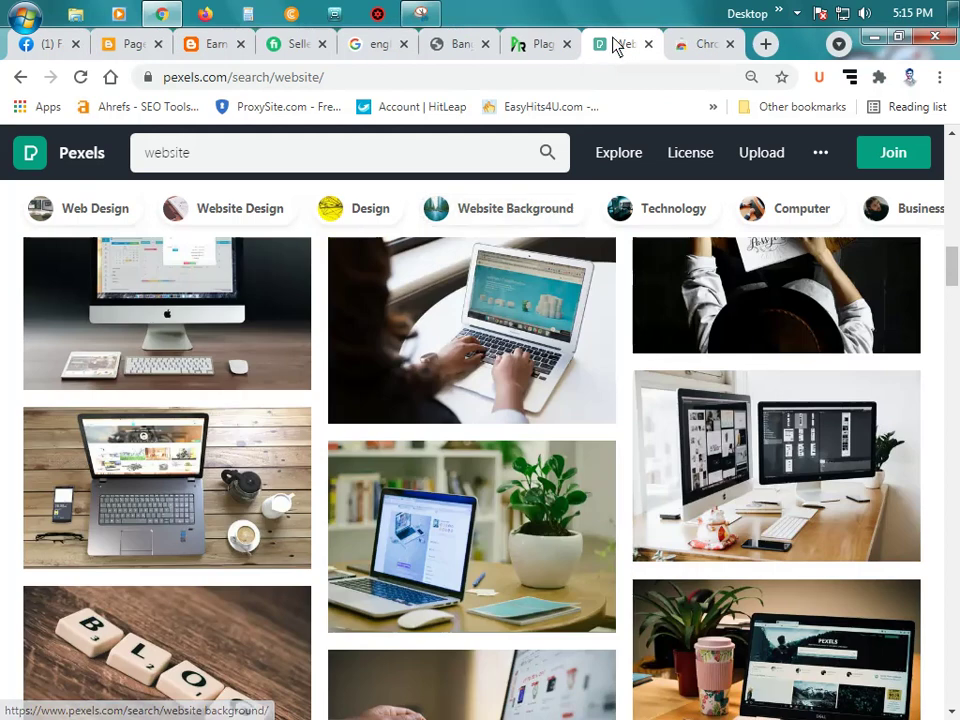
pyautogui.click(648, 44)
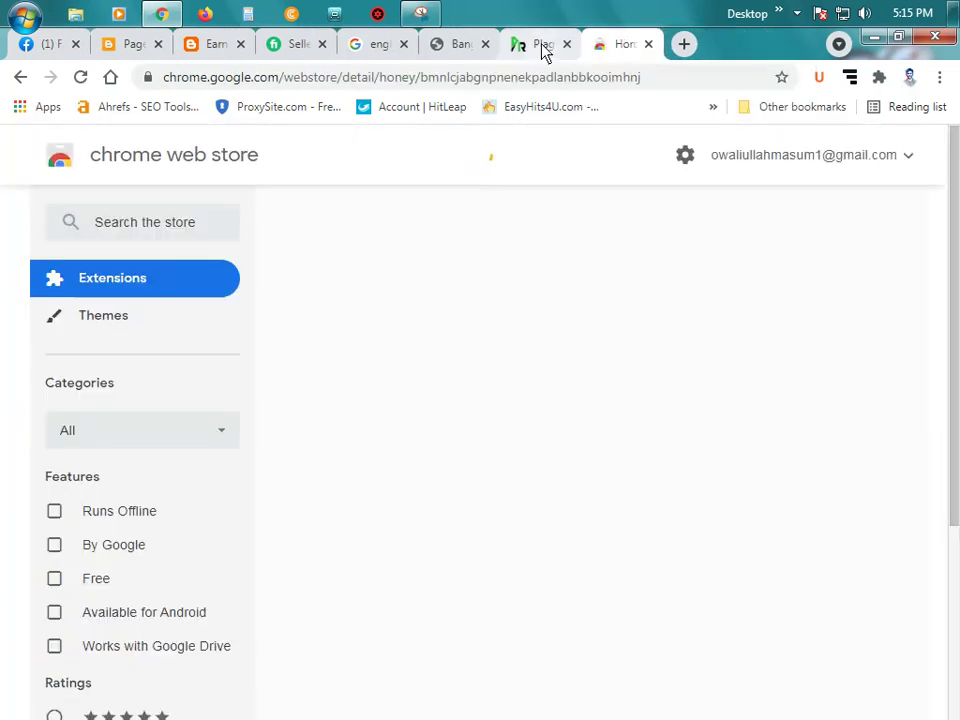
# Step: Go back to the OwnerTunes blog on the Honey extension tab
pyautogui.click(543, 46)
pyautogui.click(607, 48)
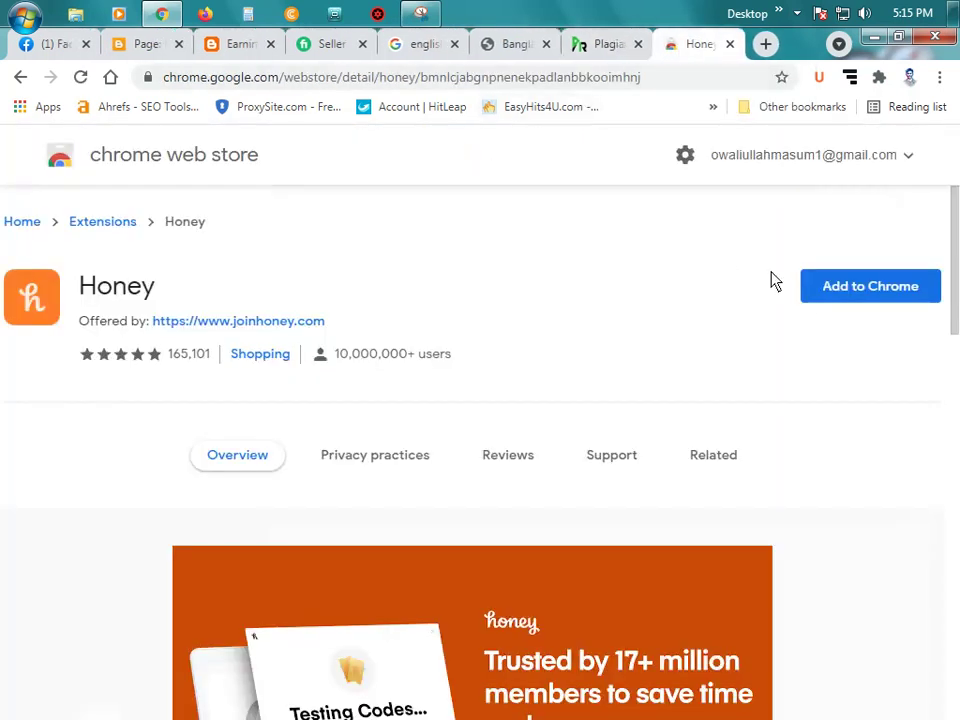
pyautogui.click(21, 79)
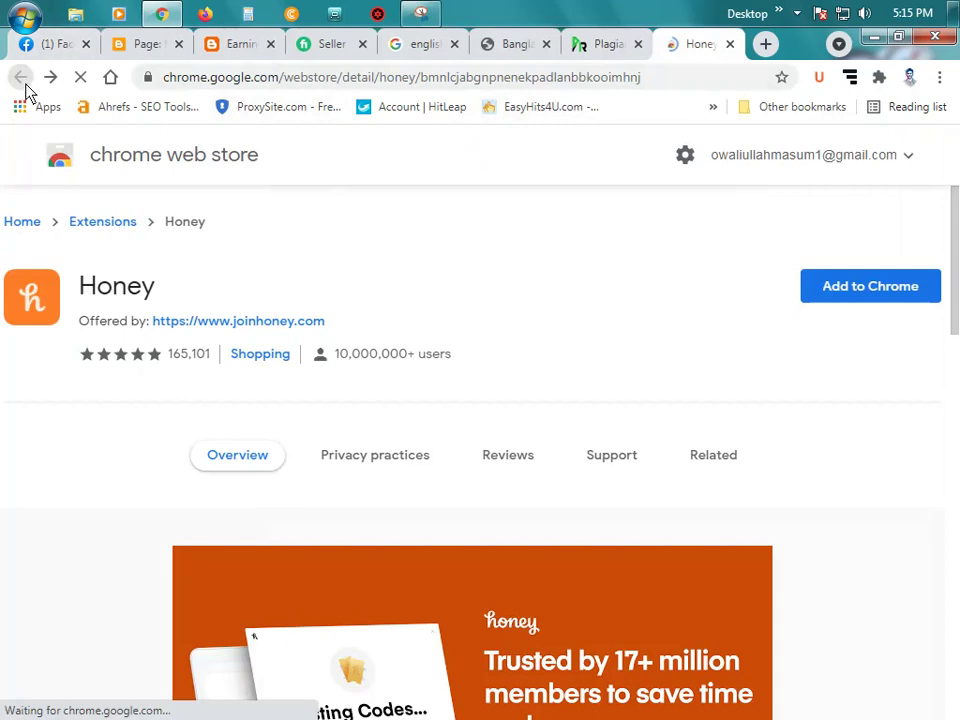
# Step: Google bangla-news98.blogspot.com and open the Bangla News 98 result
pyautogui.click(350, 80)
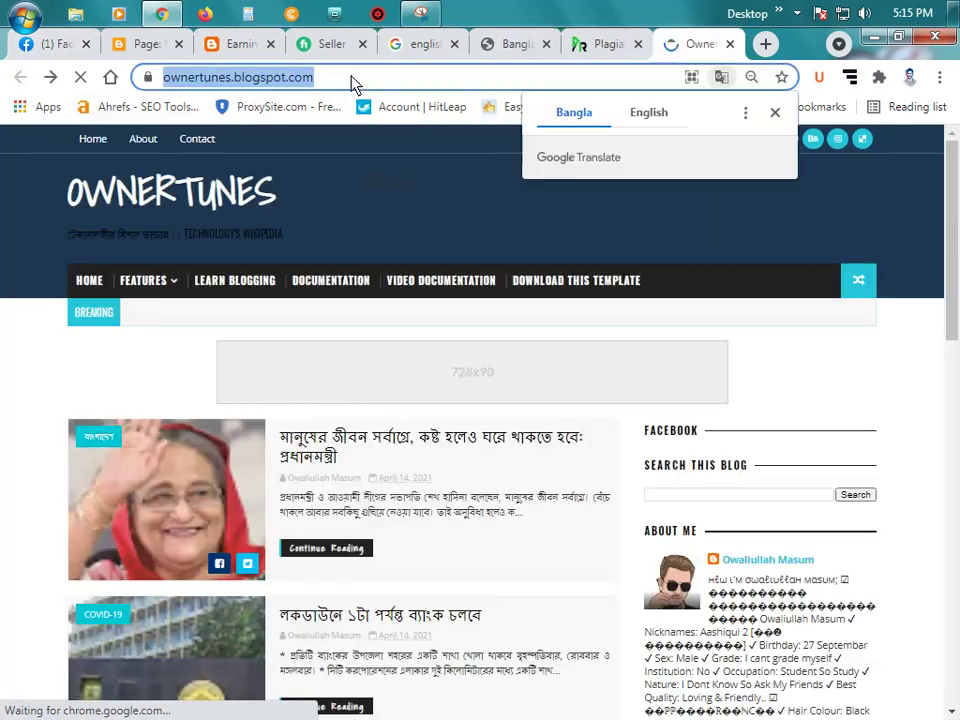
pyautogui.click(506, 46)
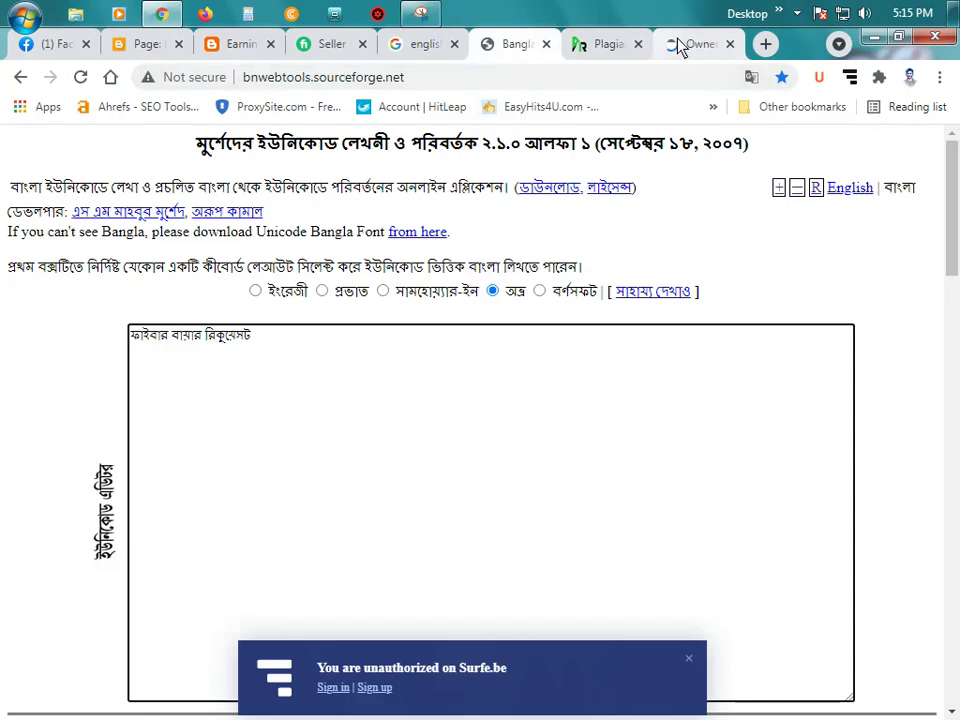
pyautogui.click(697, 44)
pyautogui.write('ban')
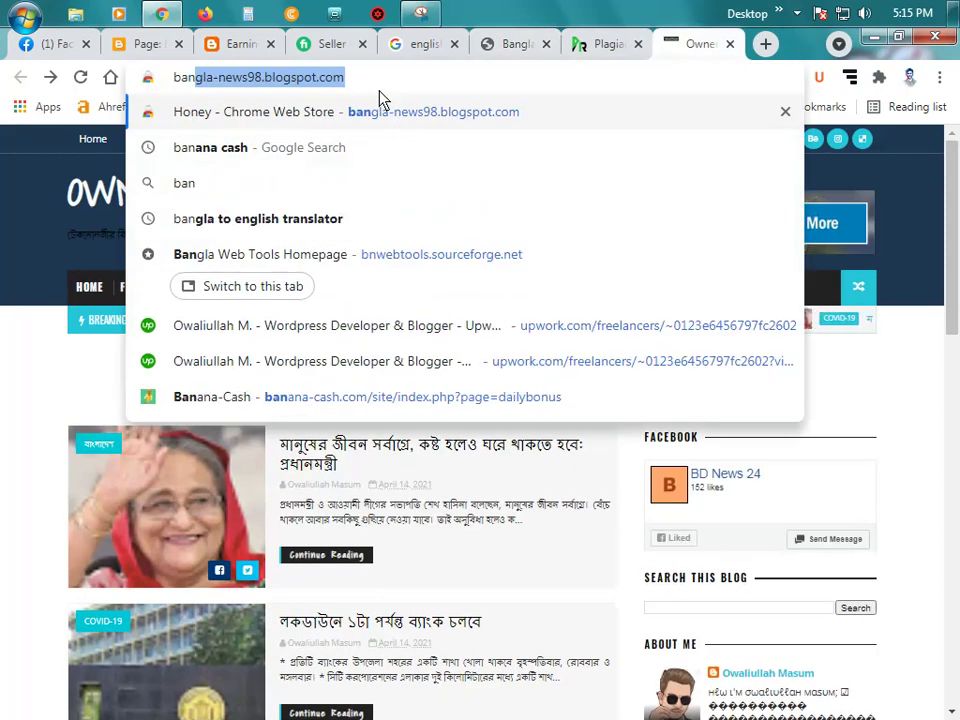
pyautogui.press('Right')
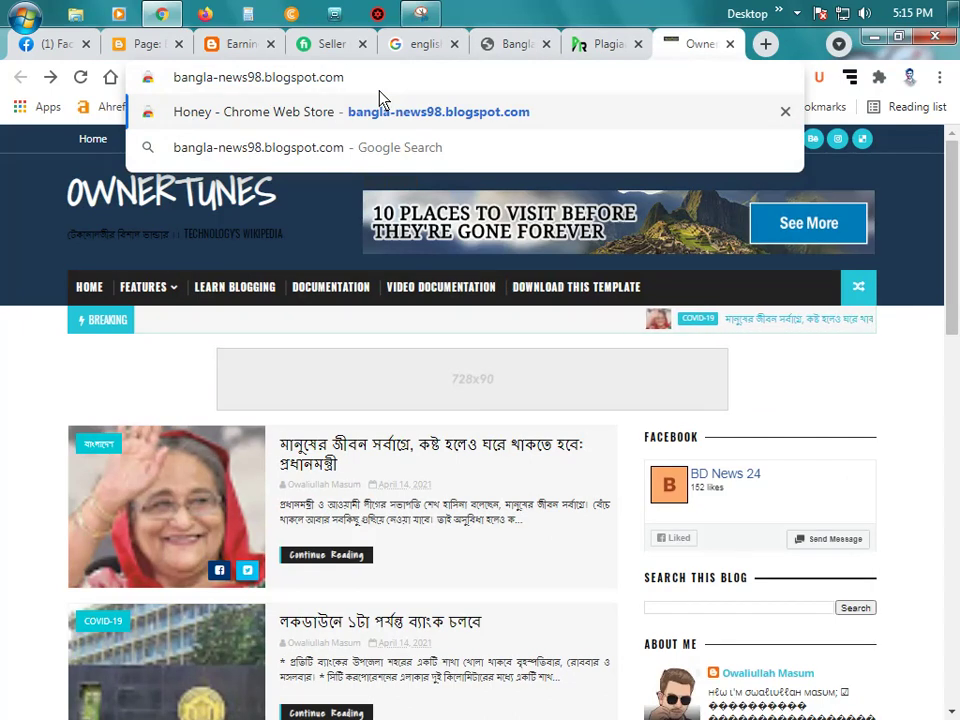
pyautogui.click(401, 163)
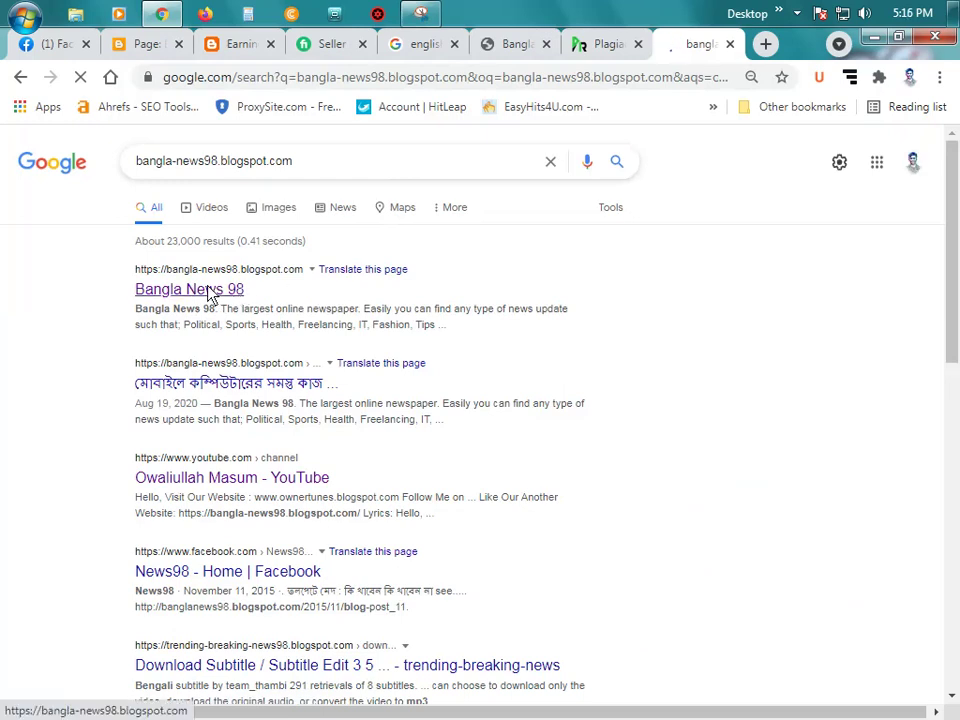
pyautogui.click(210, 291)
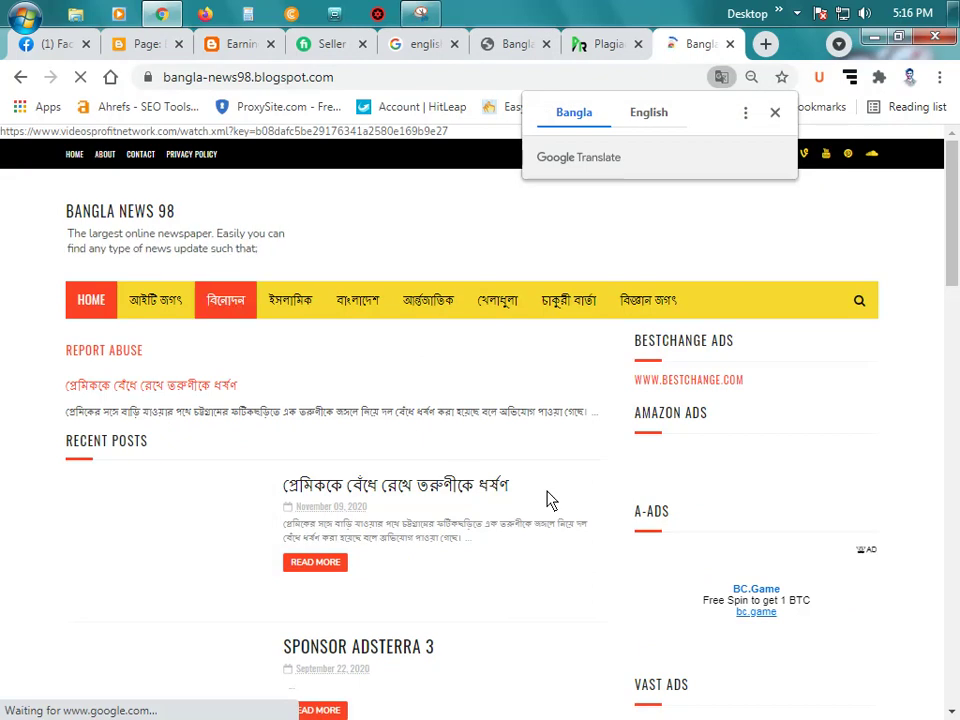
# Step: Dismiss the translation offer, peek at the About page, and return to the Bangla News 98 homepage
pyautogui.click(775, 113)
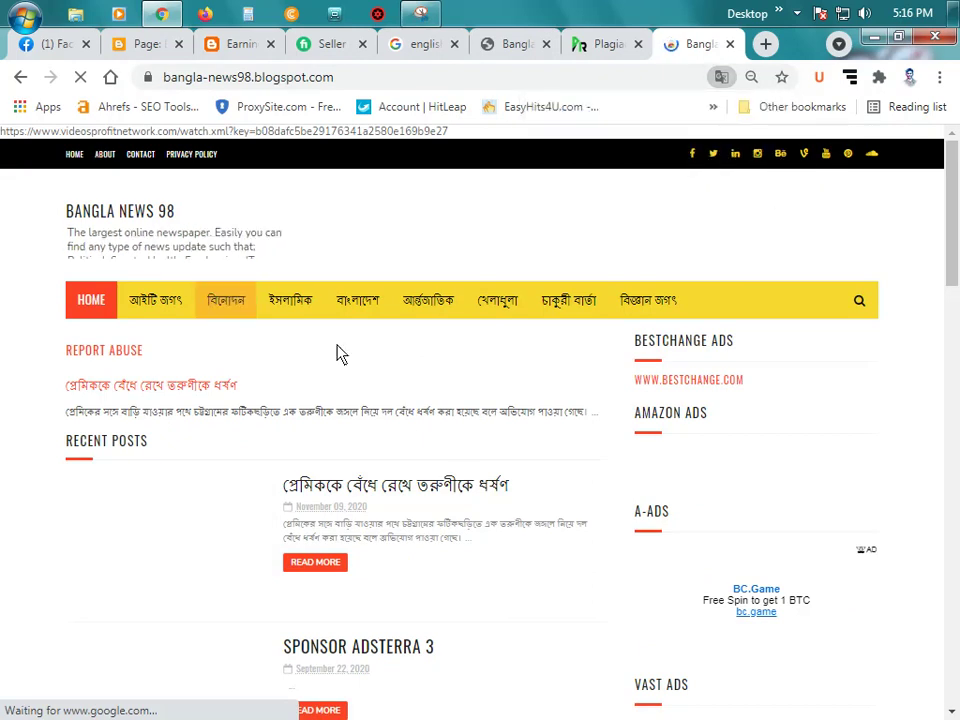
pyautogui.click(310, 408)
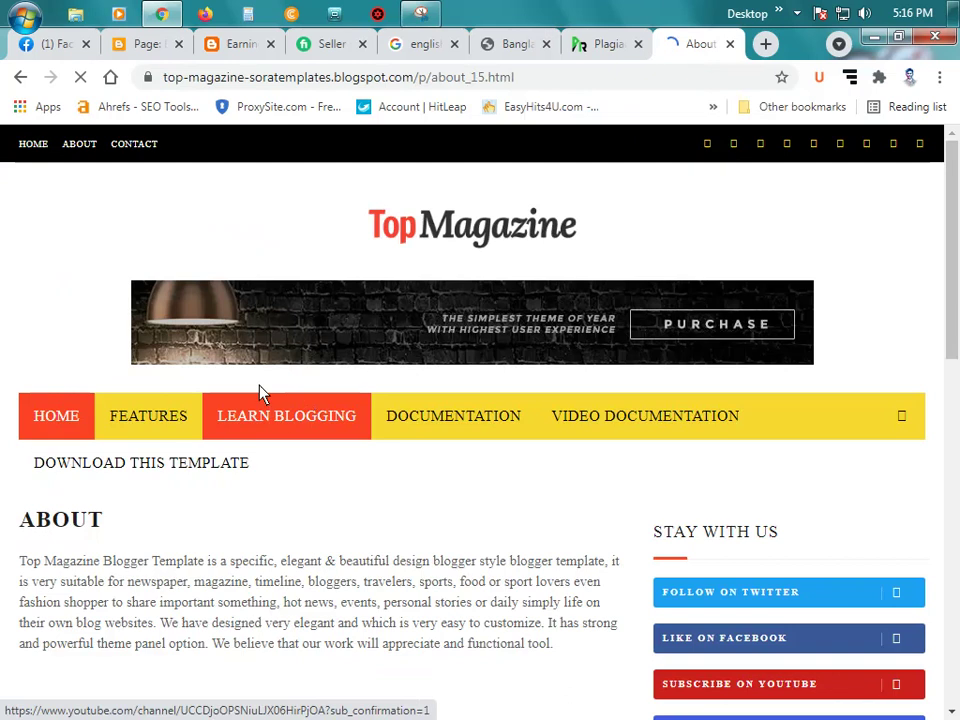
pyautogui.click(19, 78)
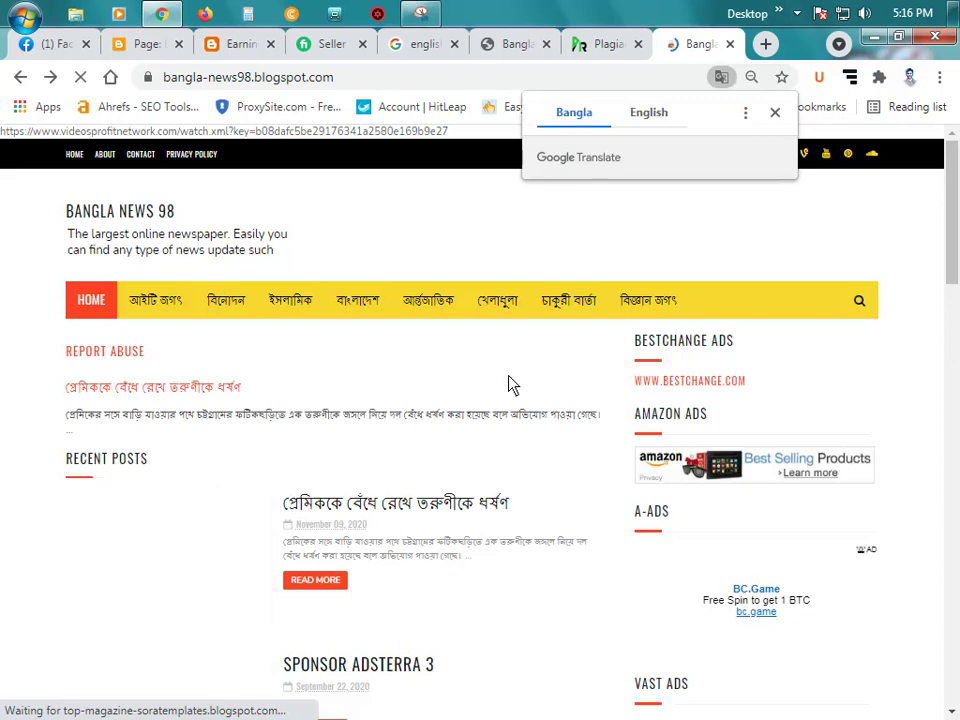
# Step: Scroll to the sidebar Pages list and open the Privacy Policy page
pyautogui.scroll(-2, 585, 391)
pyautogui.scroll(2, 765, 339)
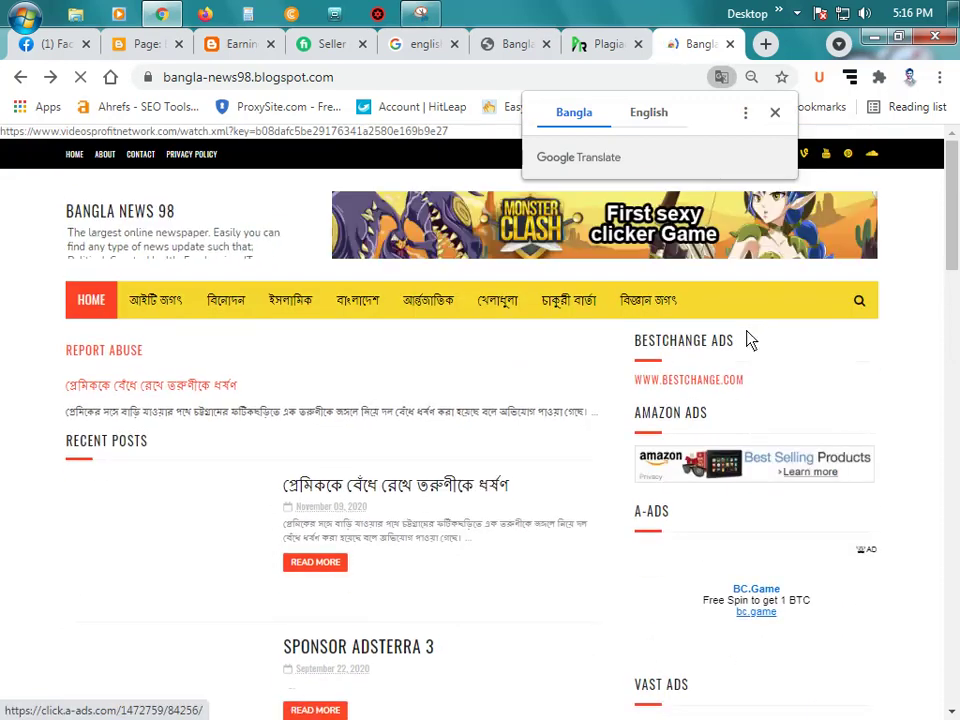
pyautogui.scroll(-7, 750, 340)
pyautogui.scroll(-10, 742, 343)
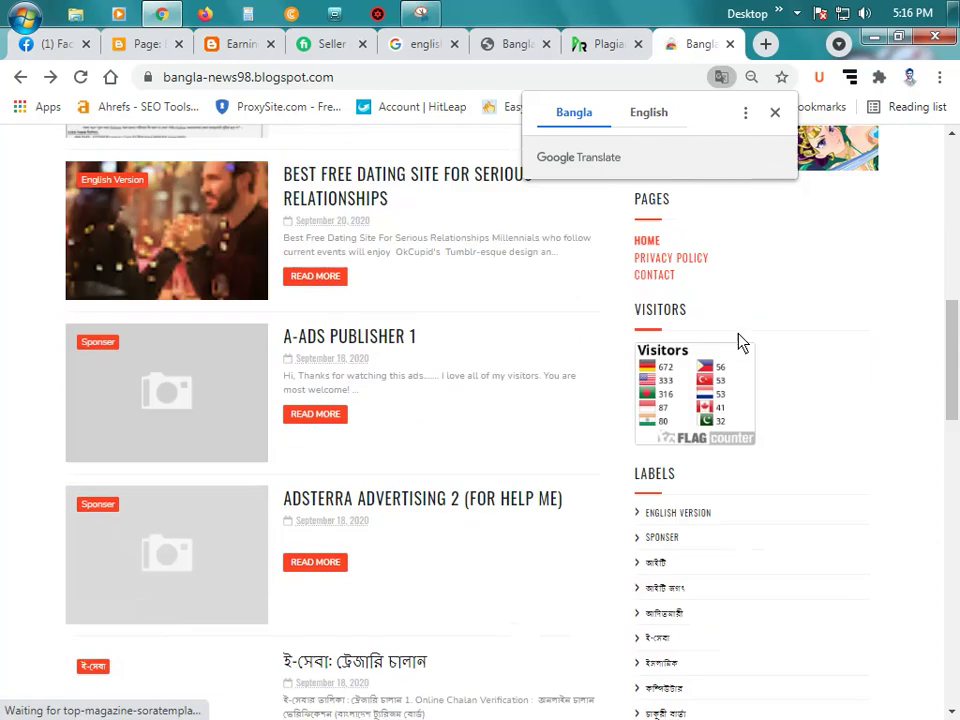
pyautogui.scroll(-4, 740, 352)
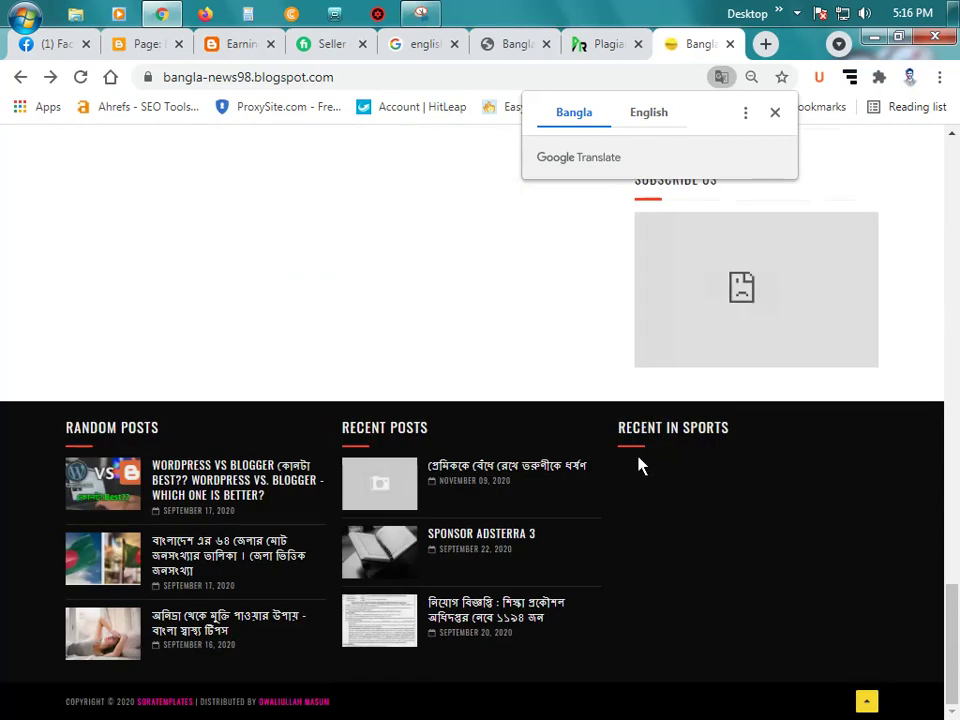
pyautogui.scroll(14, 450, 549)
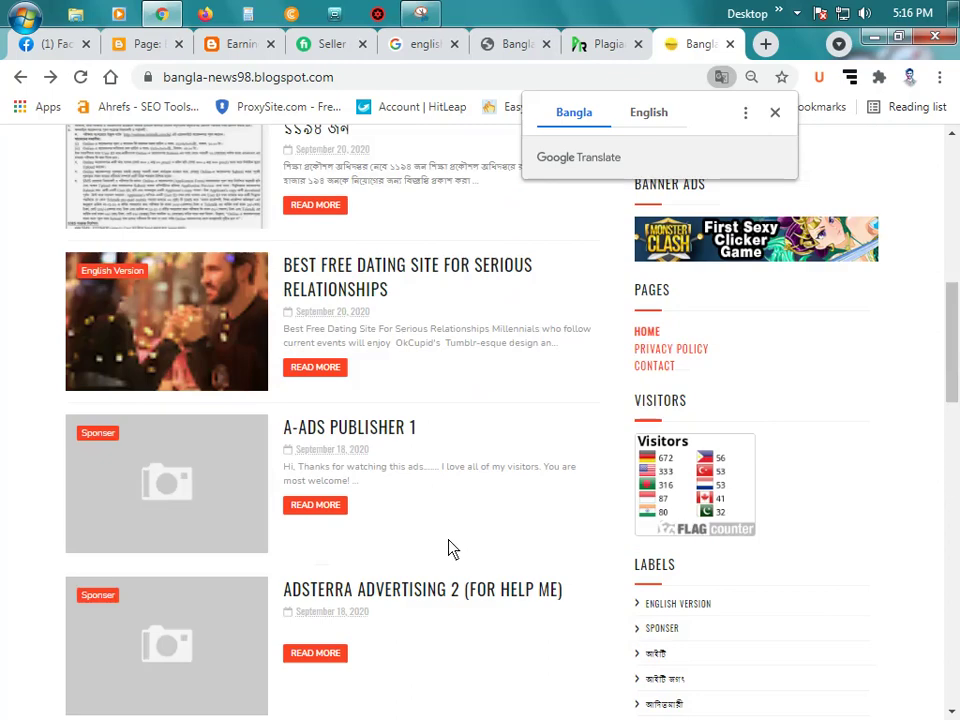
pyautogui.scroll(6, 447, 548)
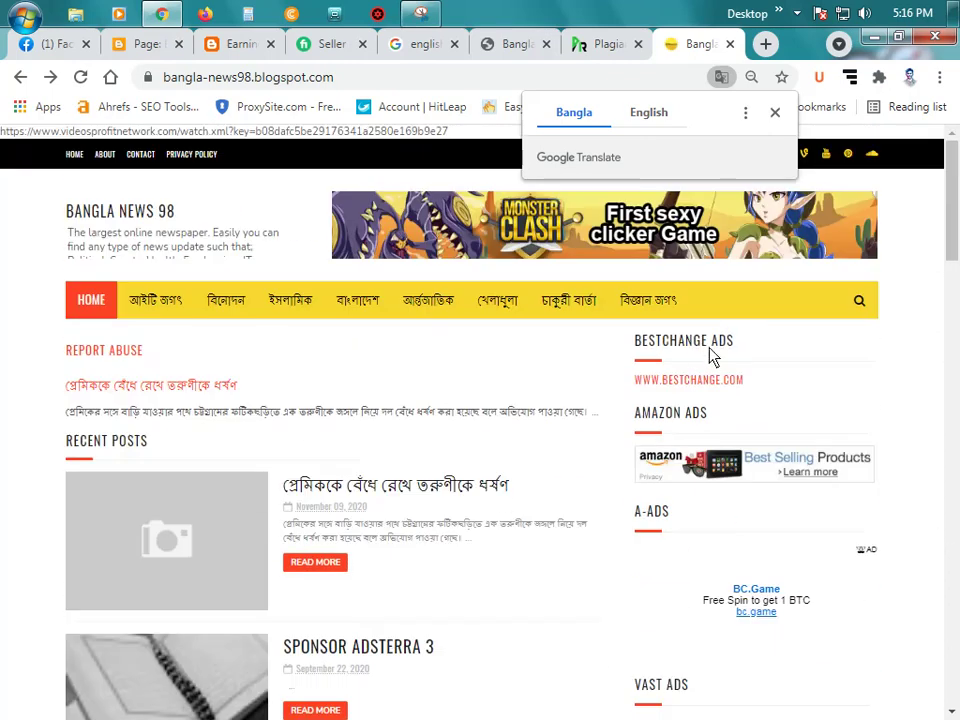
pyautogui.scroll(-5, 728, 433)
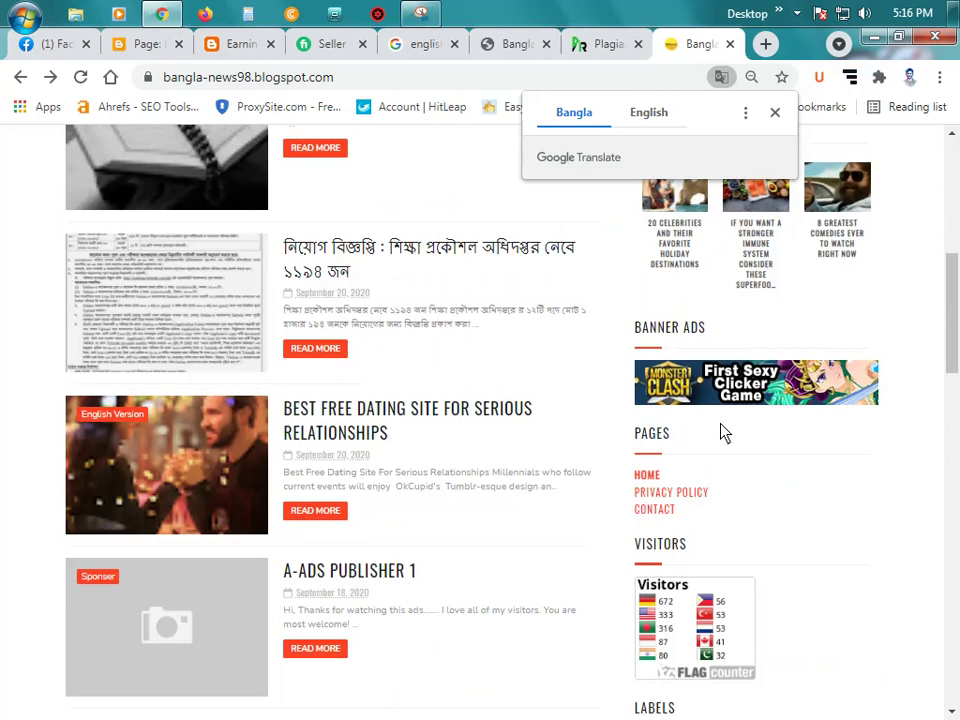
pyautogui.click(657, 494)
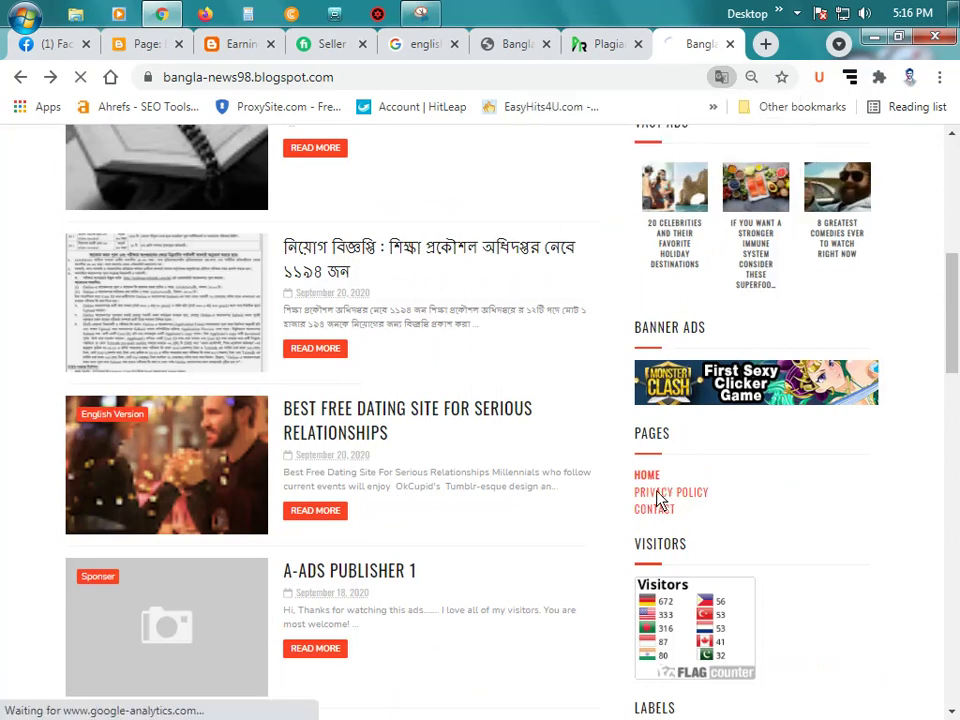
# Step: Glance at the Blogger and EarningCash24 tabs, then review the Bangla News 98 Privacy Policy page
pyautogui.click(142, 44)
pyautogui.click(230, 45)
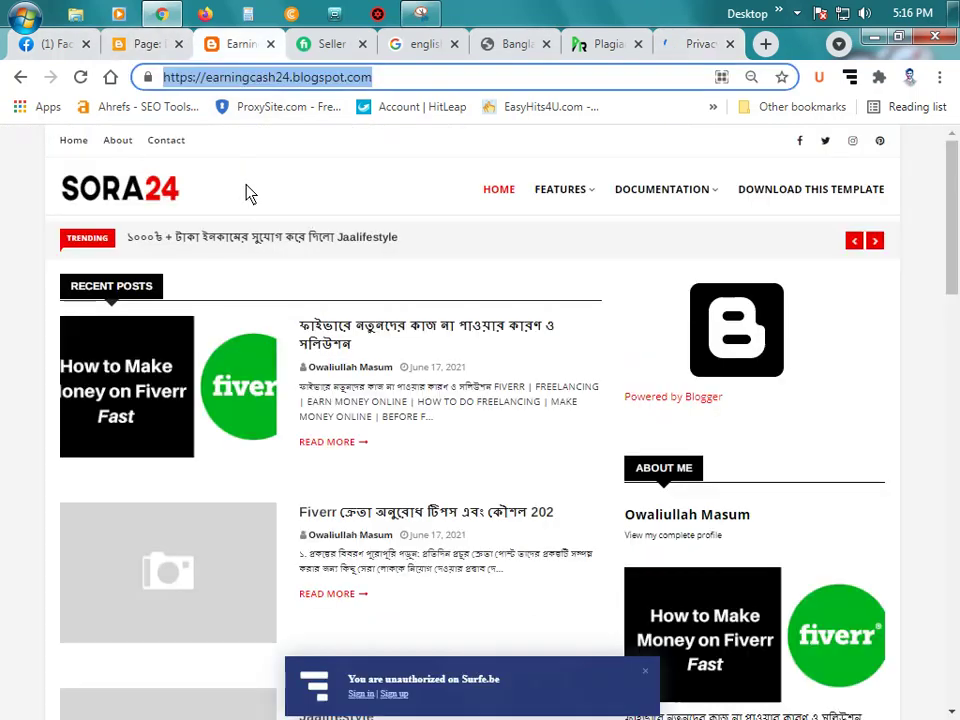
pyautogui.click(696, 45)
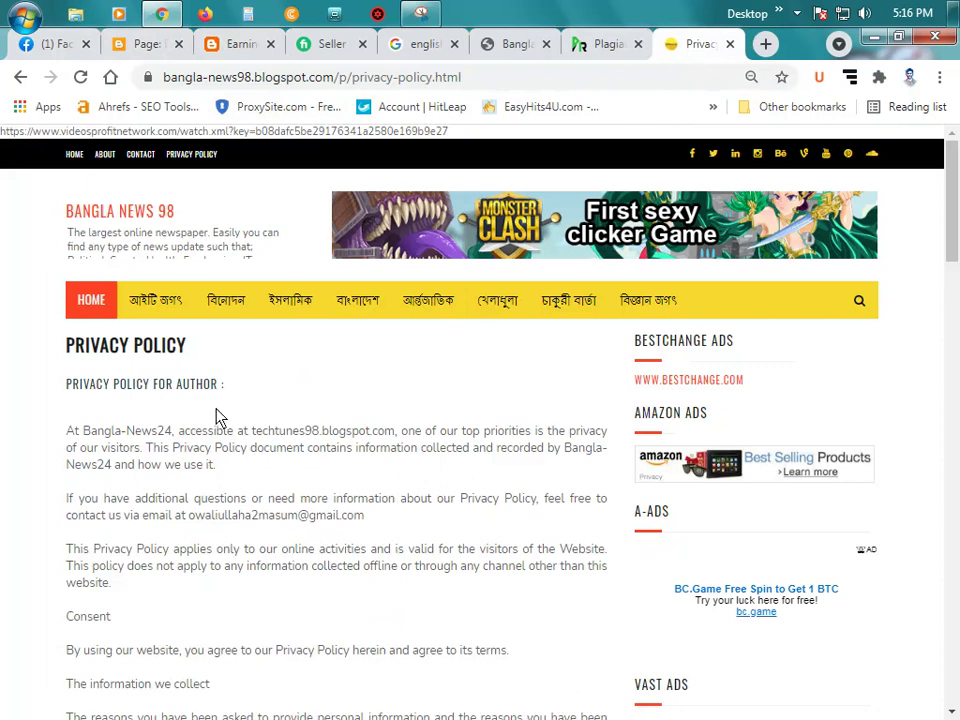
pyautogui.scroll(-6, 216, 418)
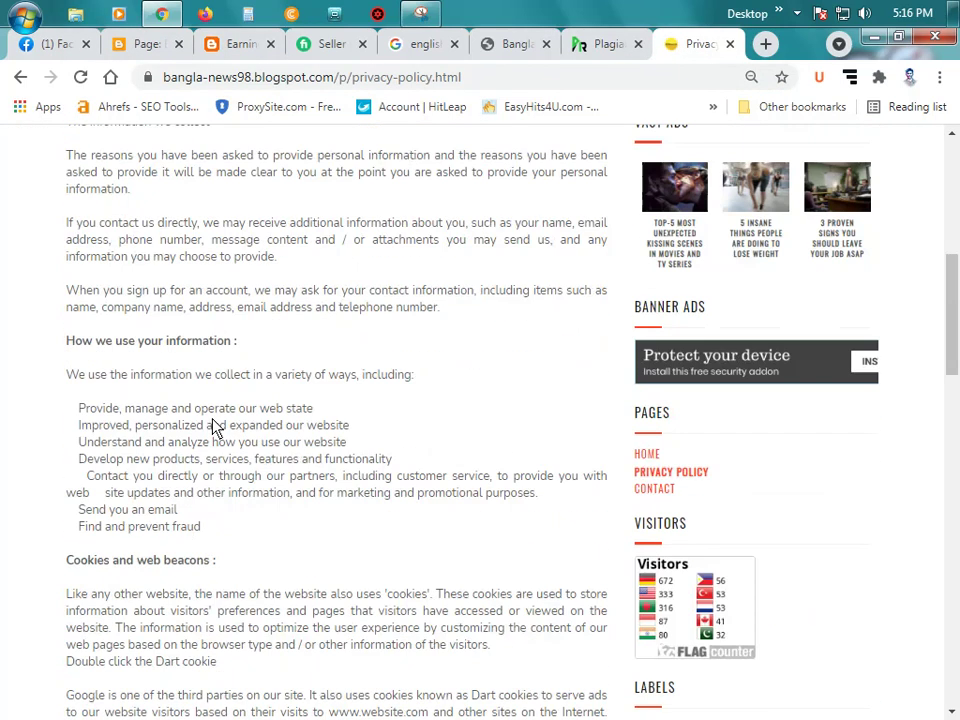
pyautogui.scroll(-8, 246, 450)
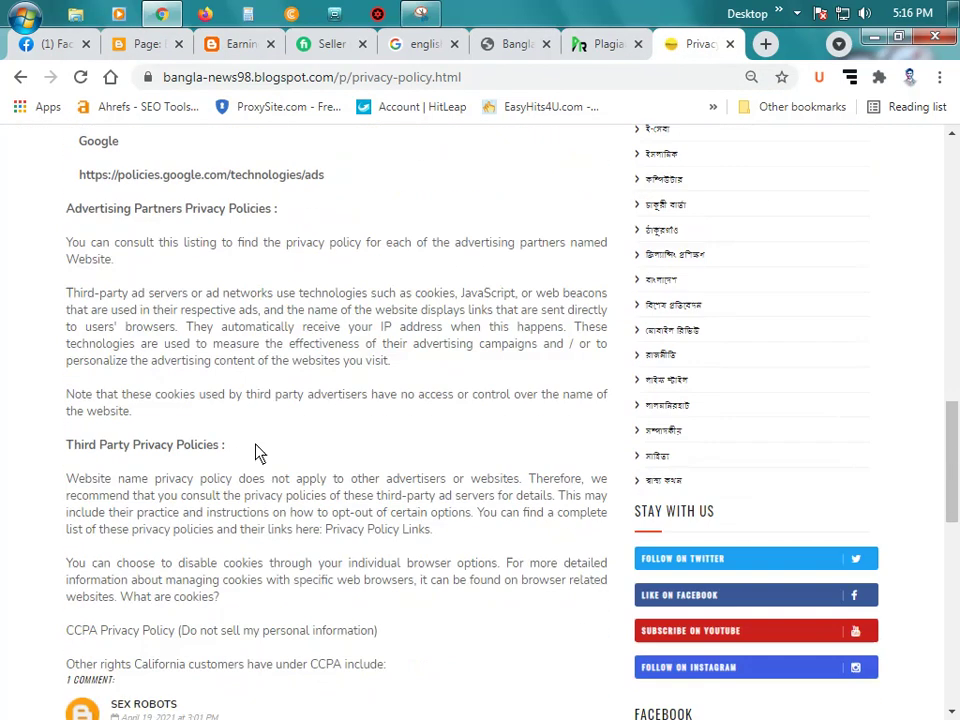
pyautogui.scroll(-2, 260, 450)
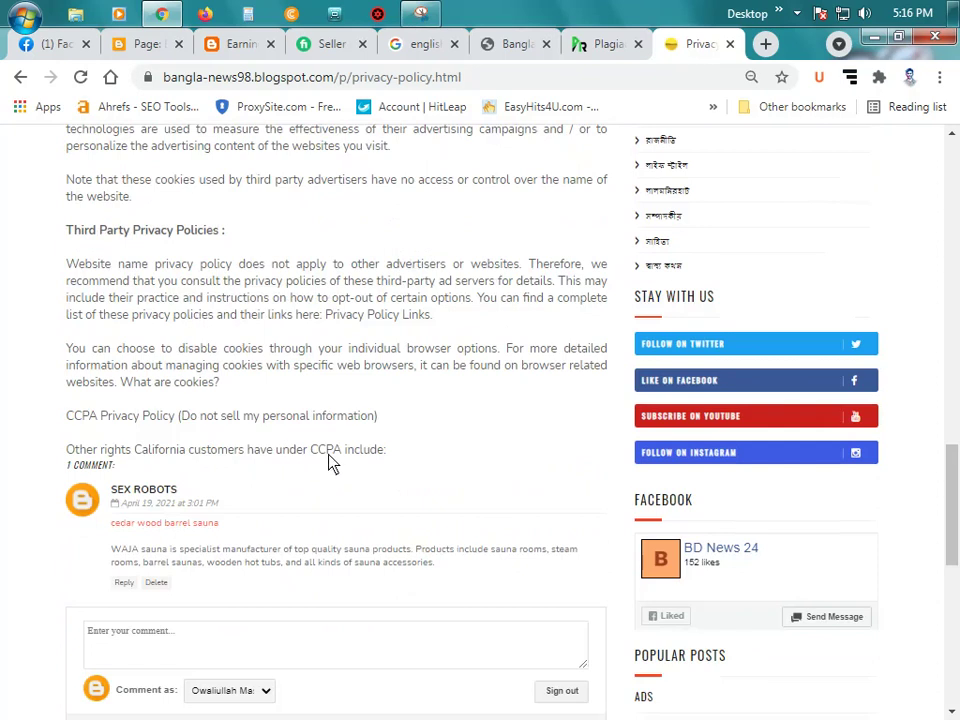
pyautogui.scroll(4, 334, 463)
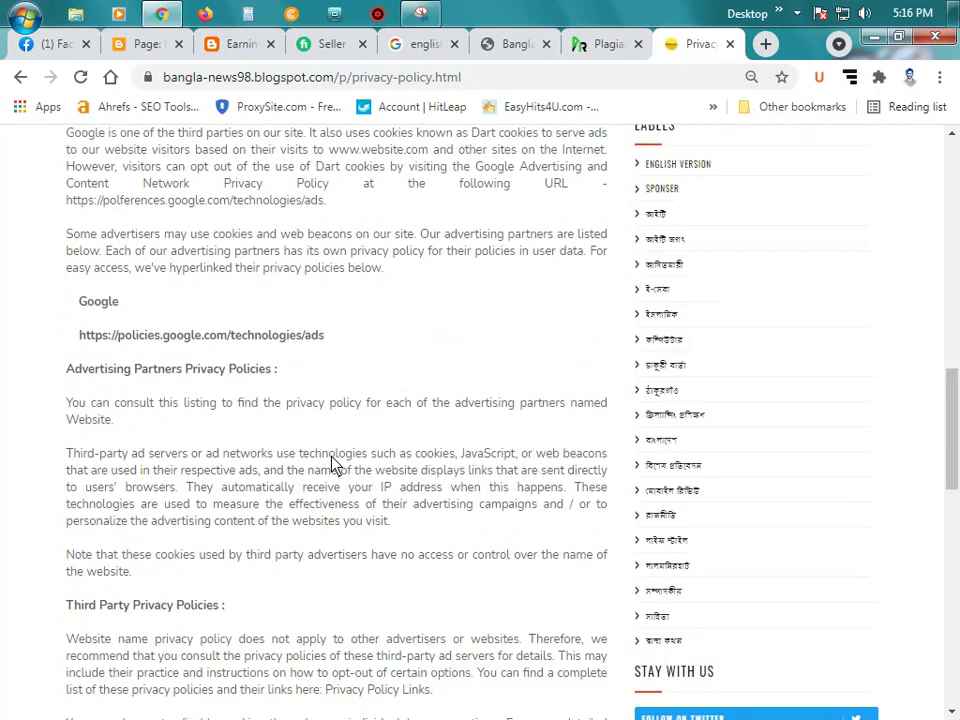
pyautogui.scroll(8, 334, 463)
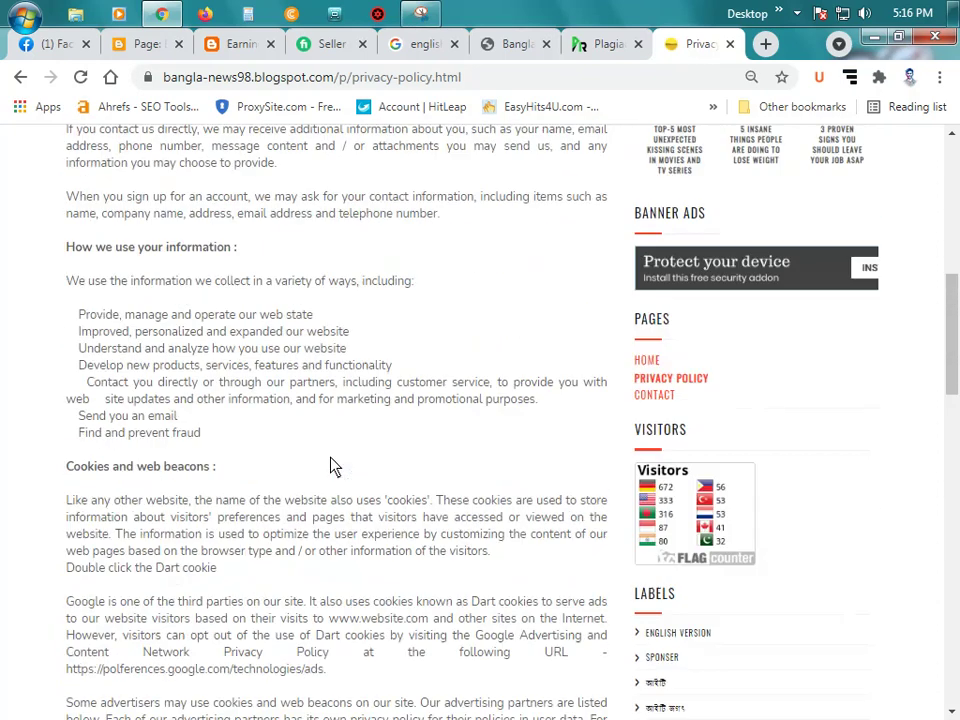
pyautogui.scroll(1, 310, 453)
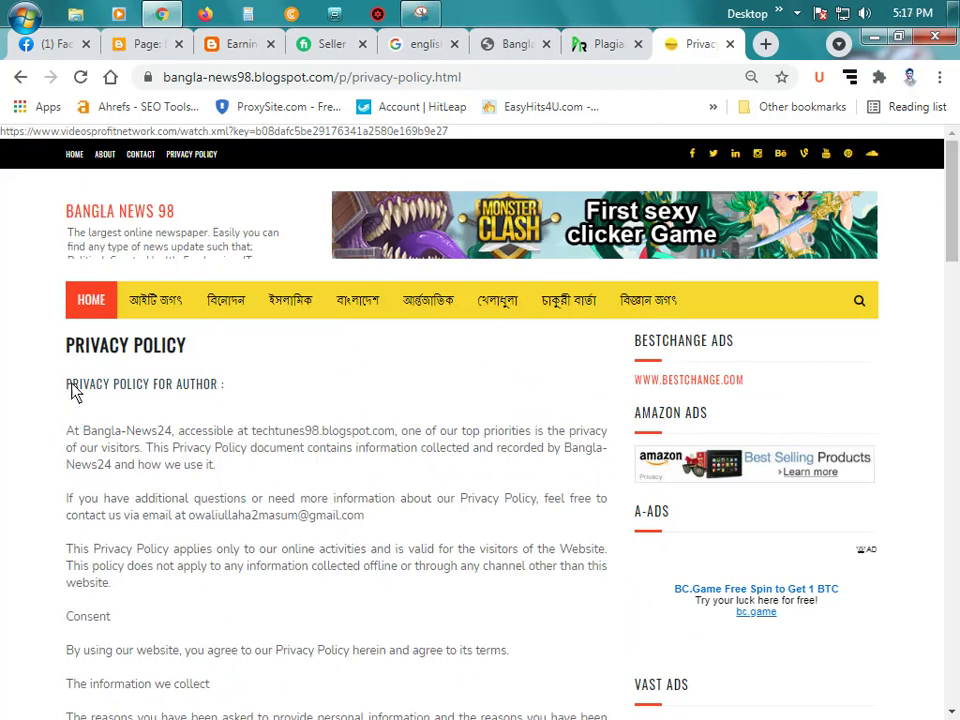
# Step: Select the whole Privacy Policy text from its title to the end and copy it
pyautogui.moveTo(72, 361); pyautogui.dragTo(103, 452)
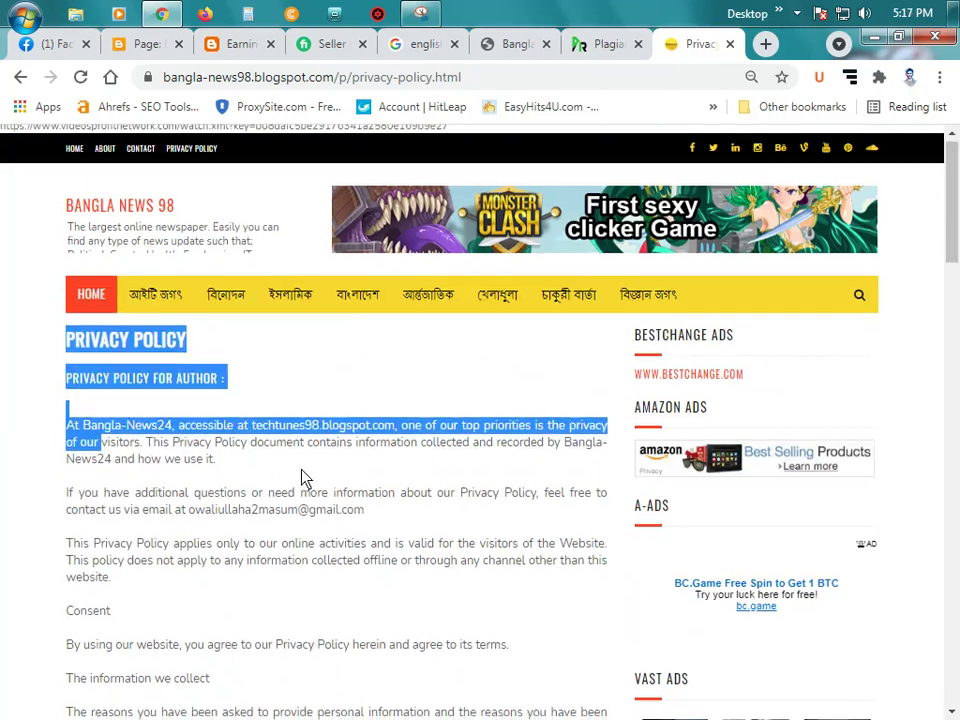
pyautogui.scroll(-10, 321, 480)
pyautogui.scroll(-4, 323, 485)
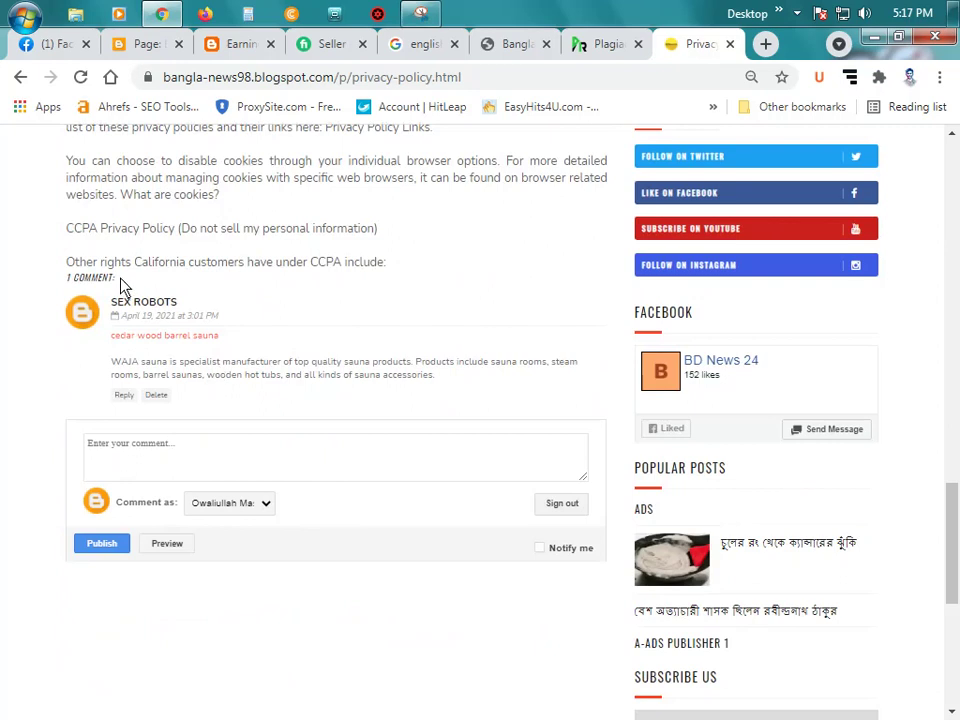
pyautogui.keyDown('shift'); pyautogui.click(403, 278); pyautogui.keyUp('shift')
pyautogui.rightClick(262, 234)
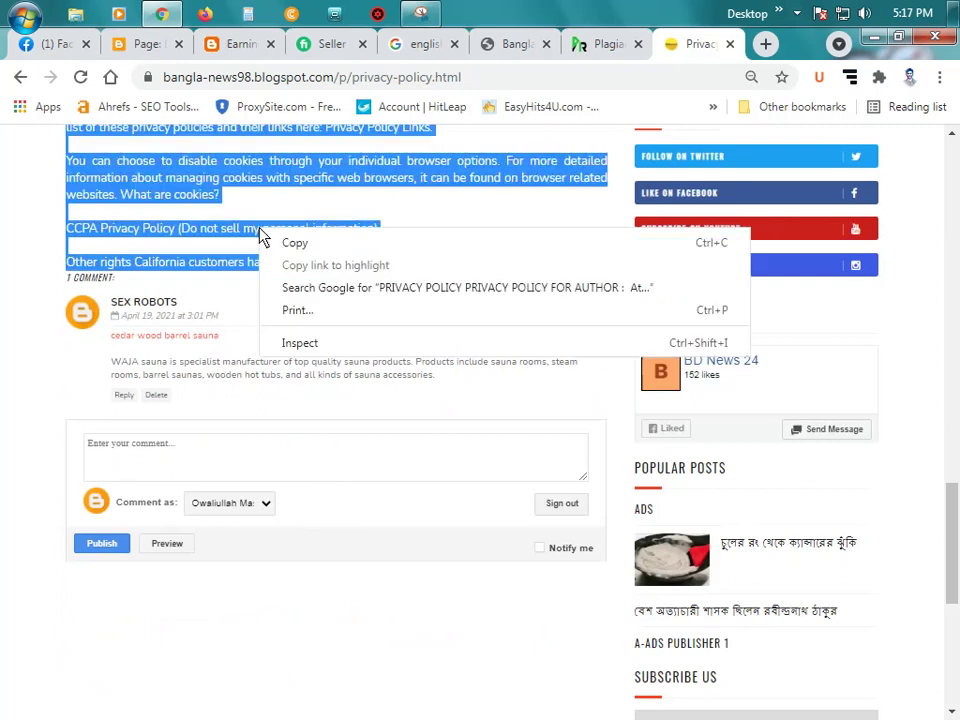
pyautogui.click(332, 244)
pyautogui.click(148, 46)
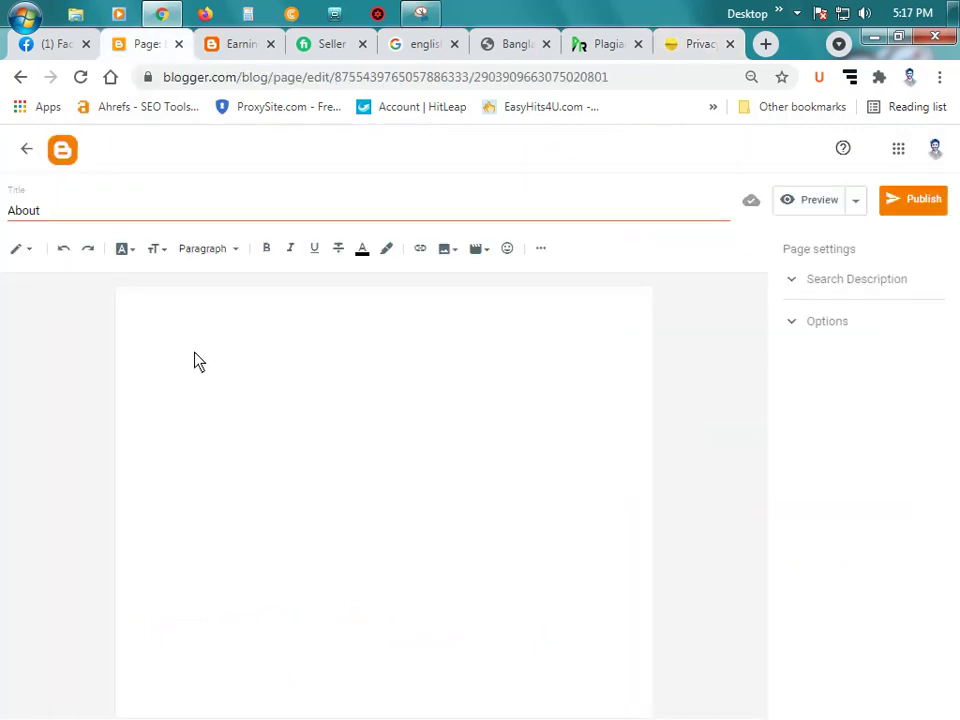
# Step: Paste the privacy policy into the page body and delete its duplicate PRIVACY POLICY heading
pyautogui.hotkey('ctrl', 'v')
pyautogui.scroll(2, 265, 418)
pyautogui.scroll(10, 265, 418)
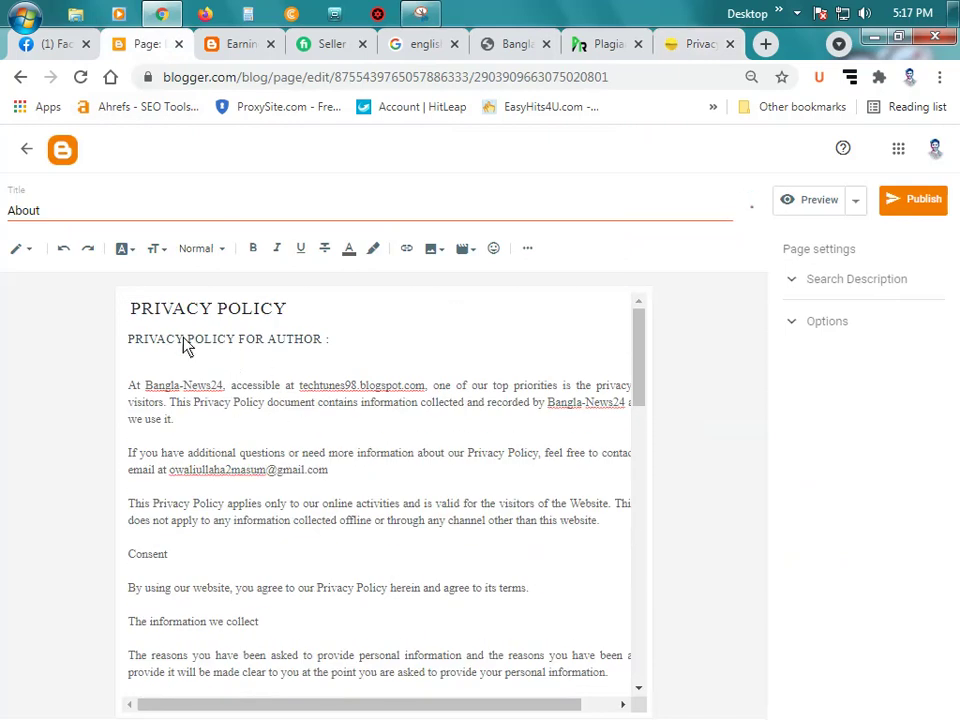
pyautogui.hotkey('ctrl', '+')
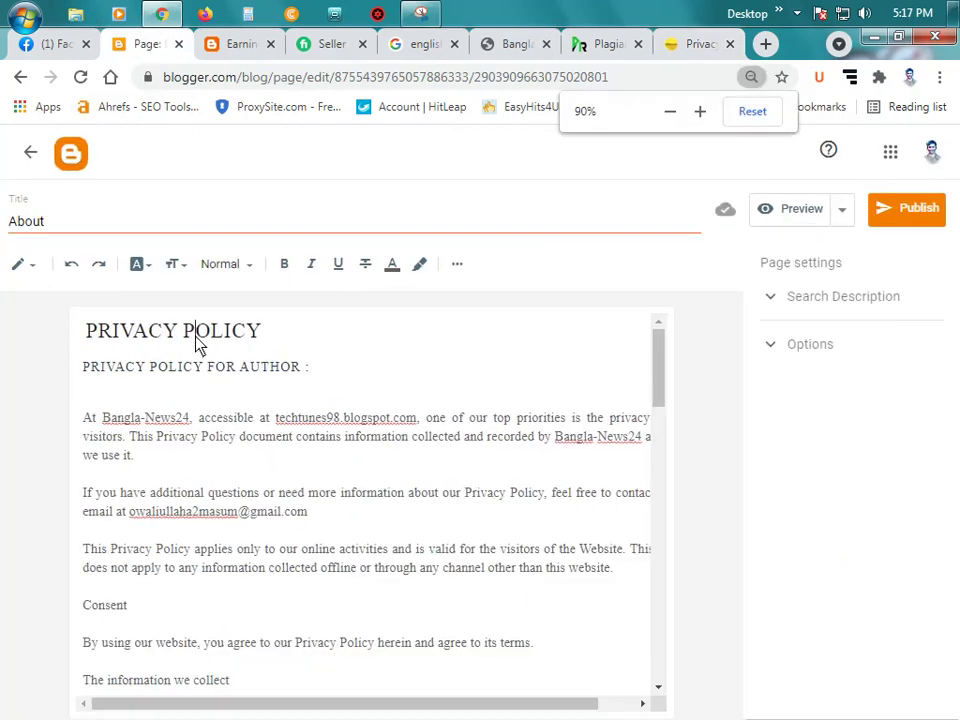
pyautogui.tripleClick(197, 345)
pyautogui.press('BackSpace')
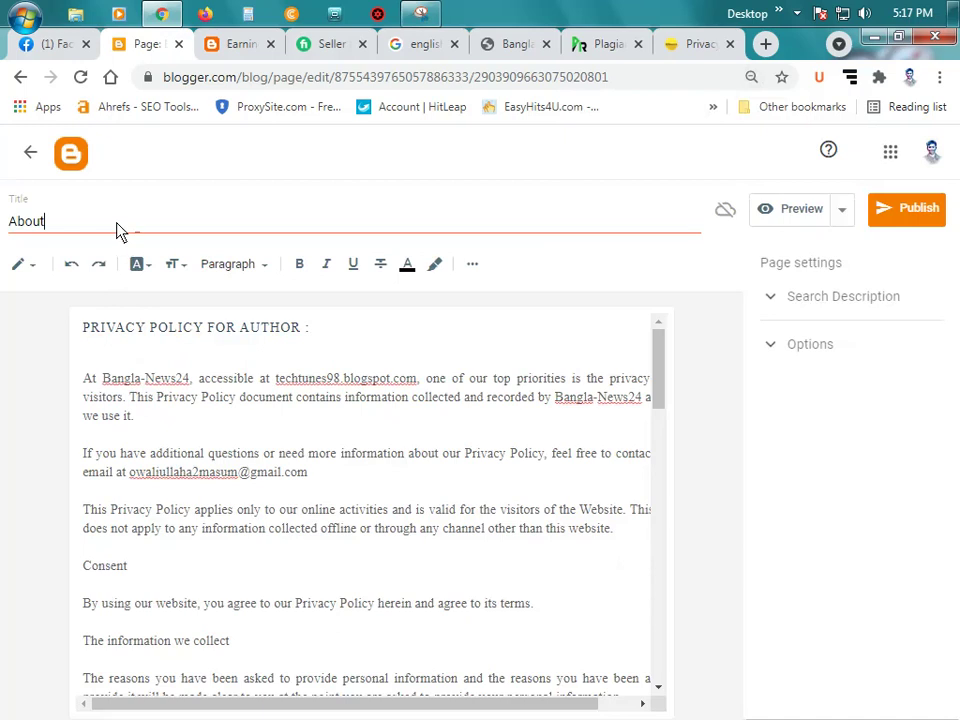
# Step: Change the page title from About to PRIVACY POLICY without a leading space
pyautogui.doubleClick(118, 230)
pyautogui.write('PRIVACY POLICY')
pyautogui.click(17, 221)
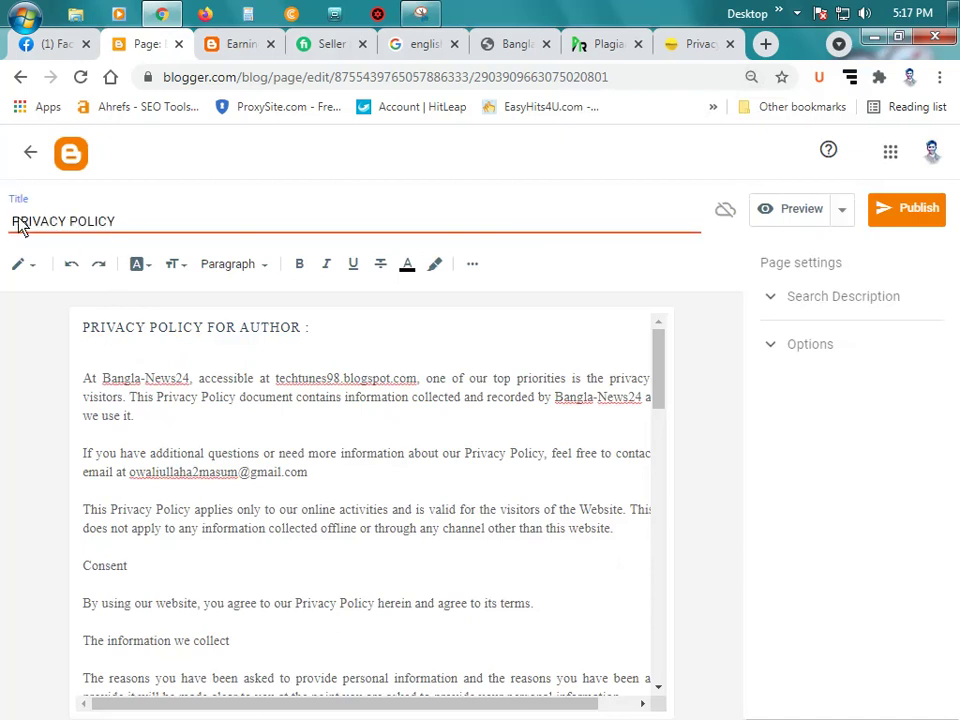
pyautogui.press('BackSpace')
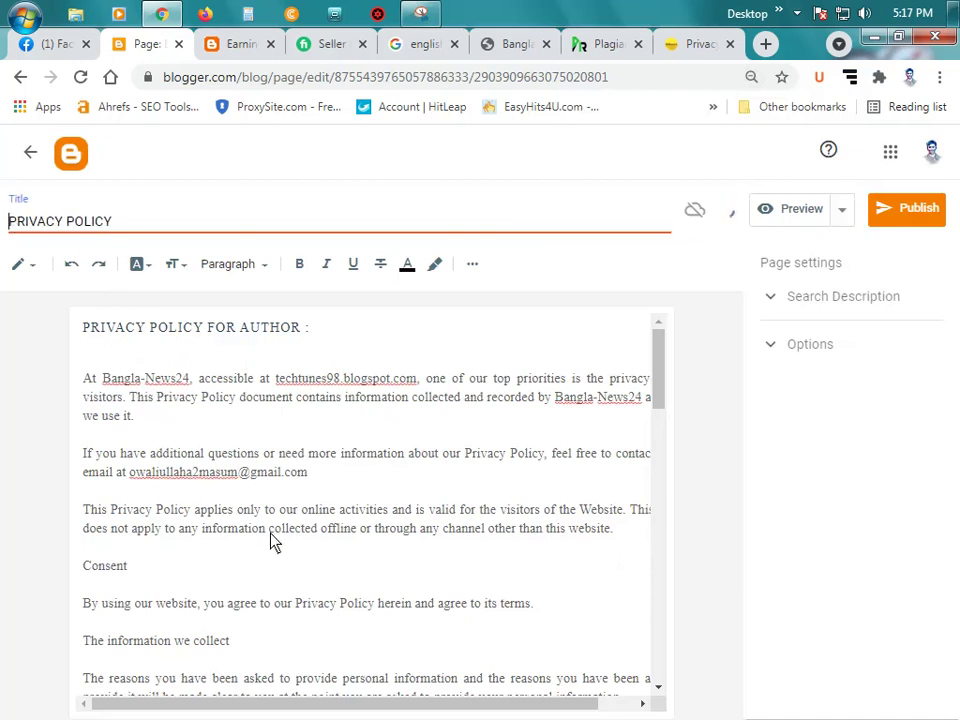
pyautogui.click(246, 358)
# Step: Remove the blank line and replace the site name Bangla-News24 with EarningCash24
pyautogui.press('BackSpace')
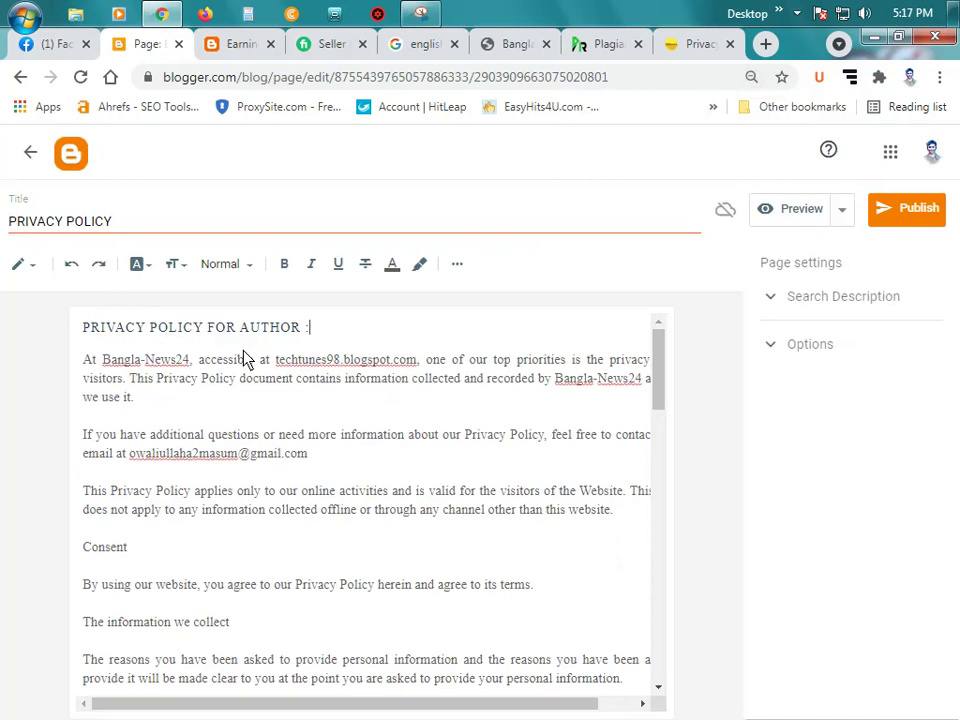
pyautogui.click(190, 364)
pyautogui.press('BackSpace')
pyautogui.press('BackSpace')
pyautogui.press('BackSpace')
pyautogui.press('BackSpace')
pyautogui.press('BackSpace')
pyautogui.press('BackSpace')
pyautogui.press('BackSpace')
pyautogui.press('BackSpace')
pyautogui.press('BackSpace')
pyautogui.press('BackSpace')
pyautogui.press('BackSpace')
pyautogui.press('BackSpace')
pyautogui.press('BackSpace')
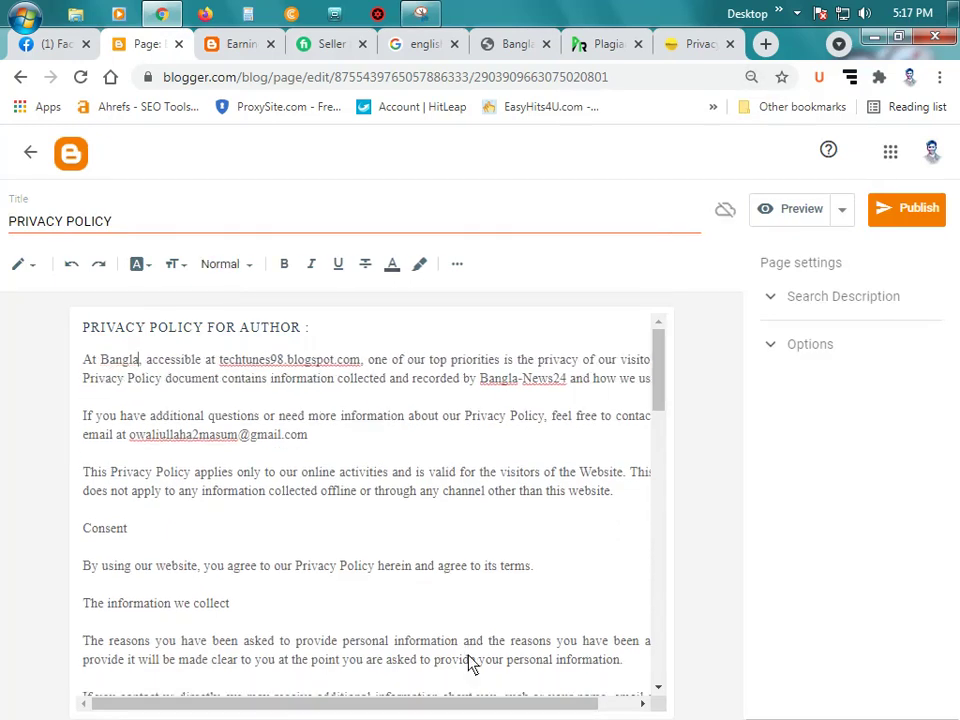
pyautogui.write('Earnin')
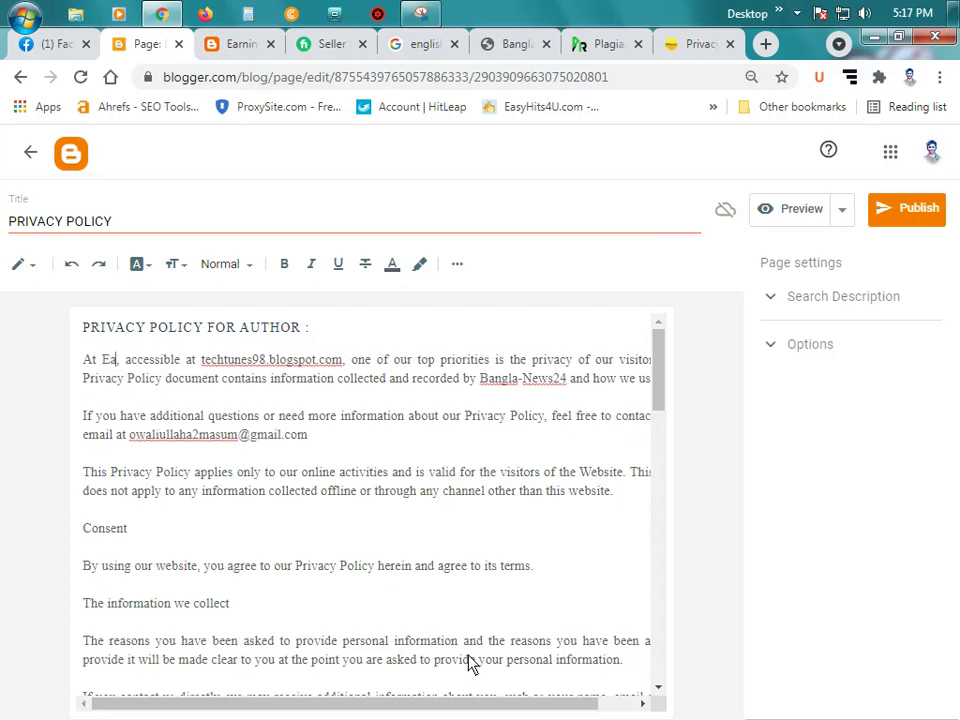
pyautogui.write('g')
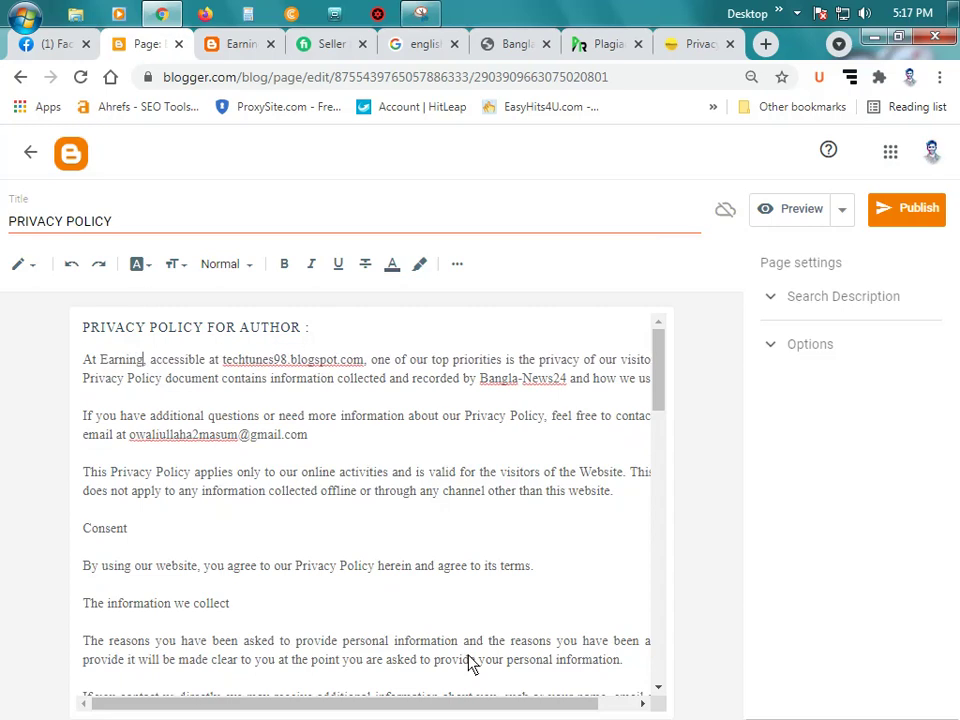
pyautogui.write('Cash')
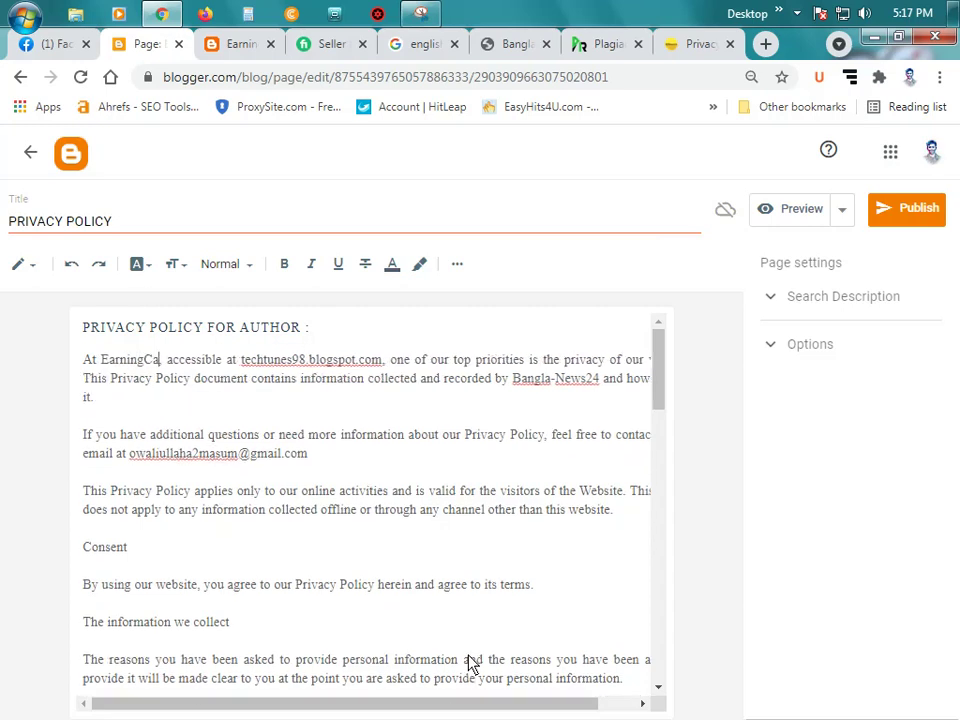
pyautogui.write('24,')
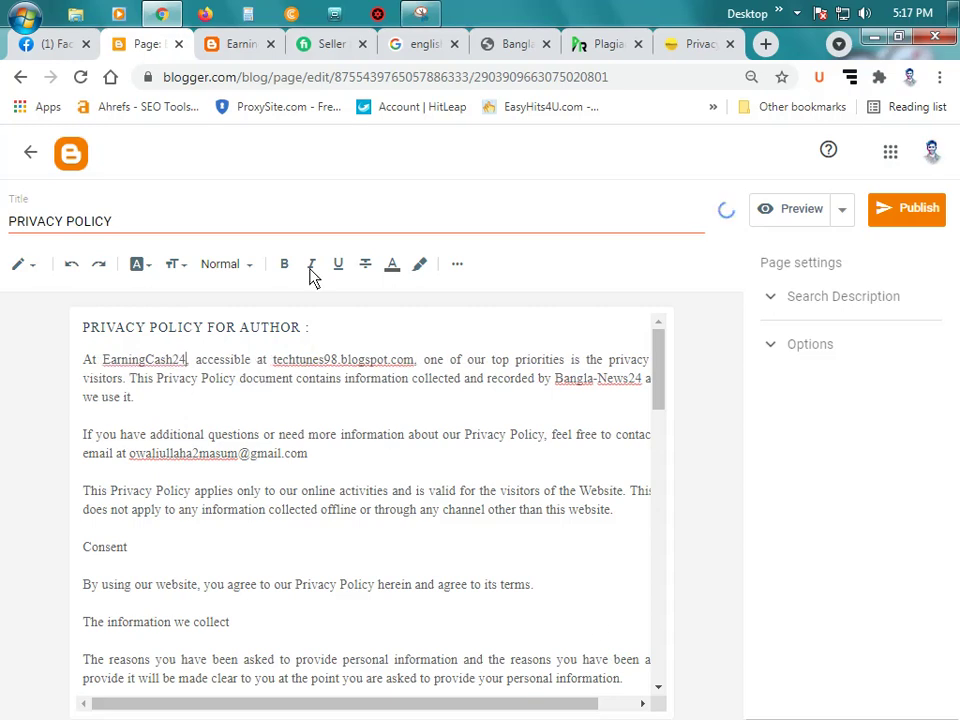
pyautogui.click(235, 44)
pyautogui.click(313, 79)
pyautogui.rightClick(313, 78)
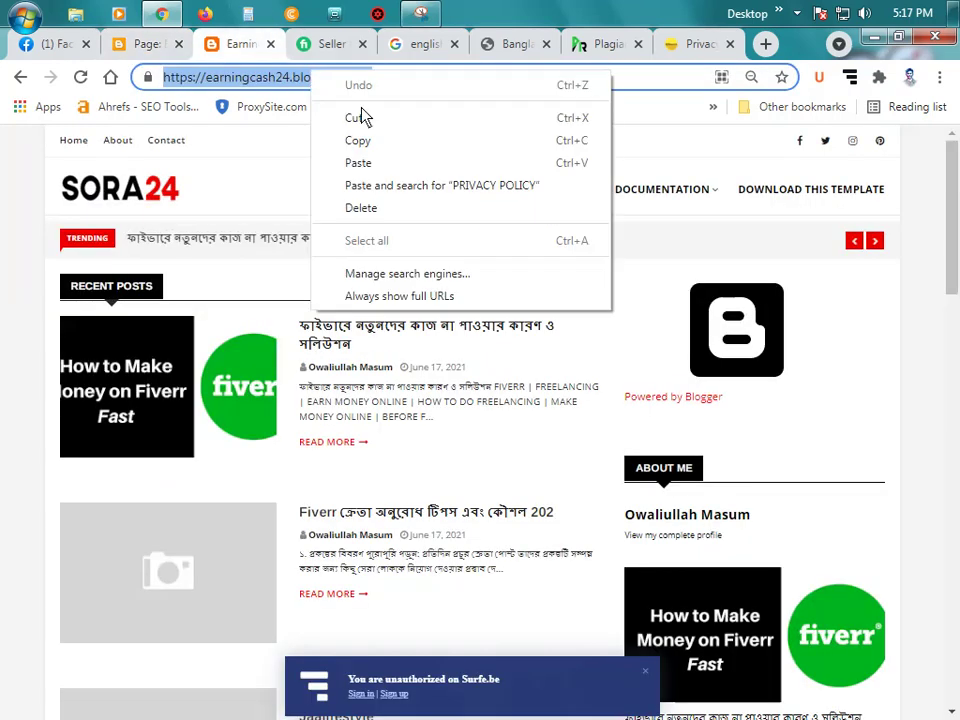
pyautogui.click(358, 140)
pyautogui.click(146, 40)
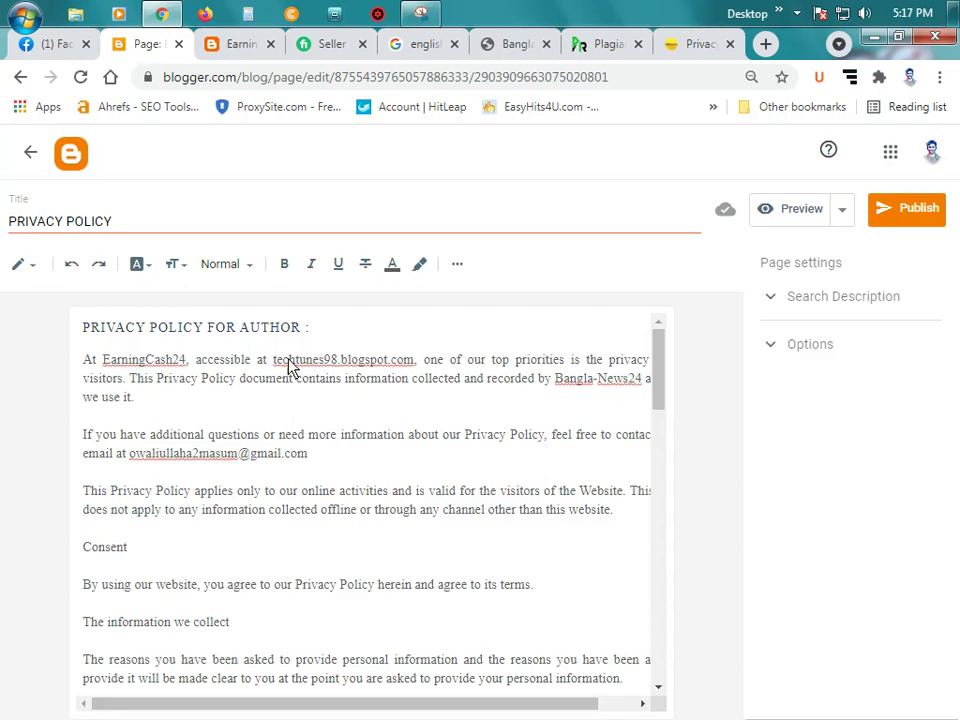
pyautogui.doubleClick(414, 362)
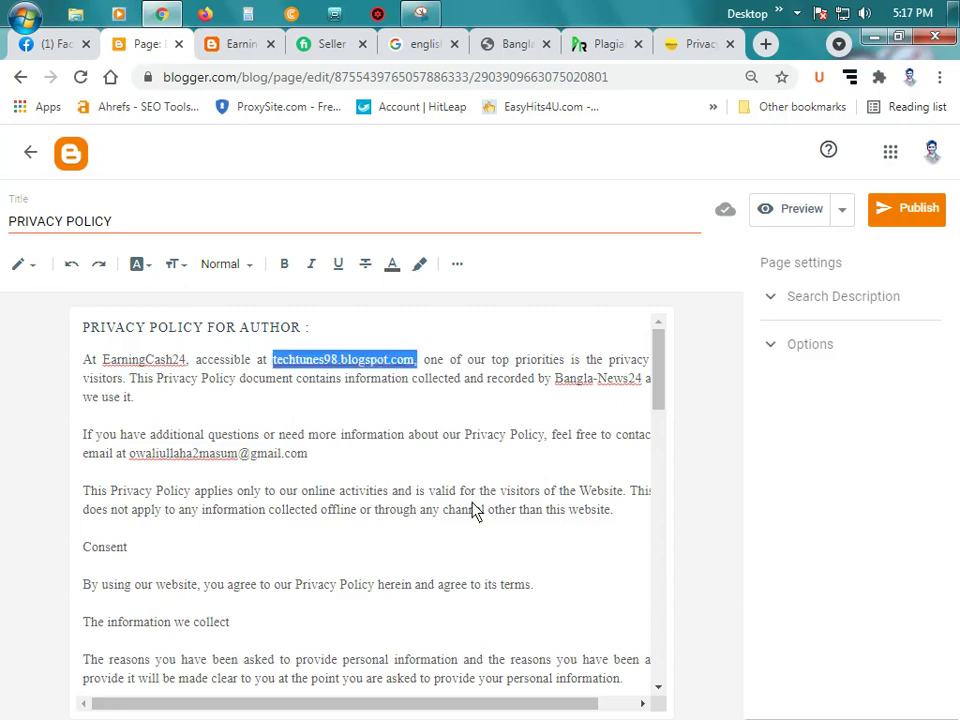
pyautogui.hotkey('ctrl', 'v')
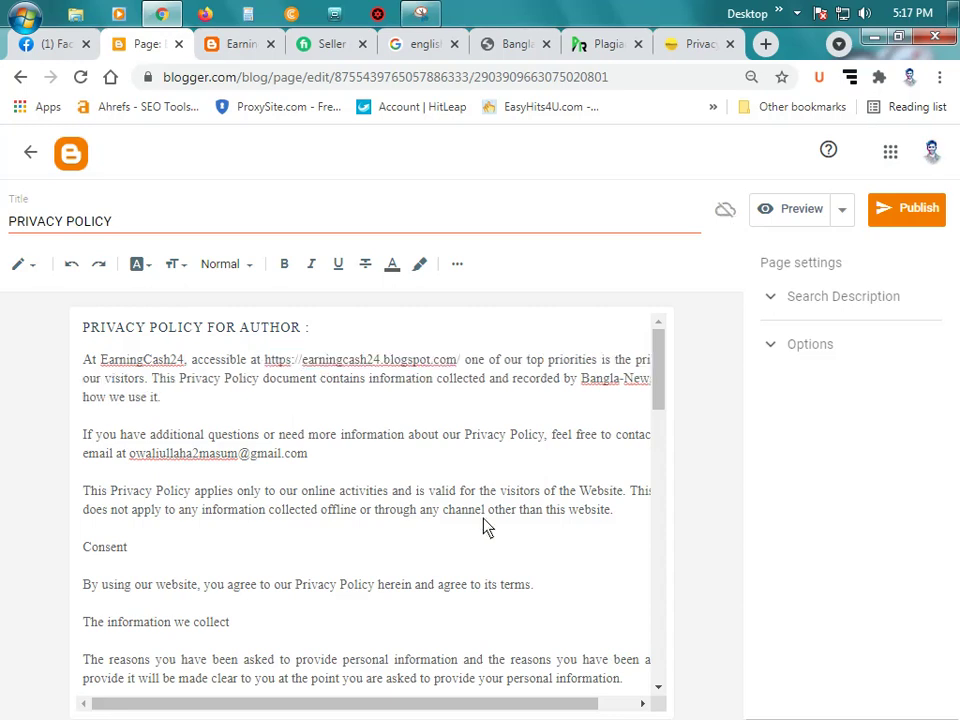
pyautogui.write(',')
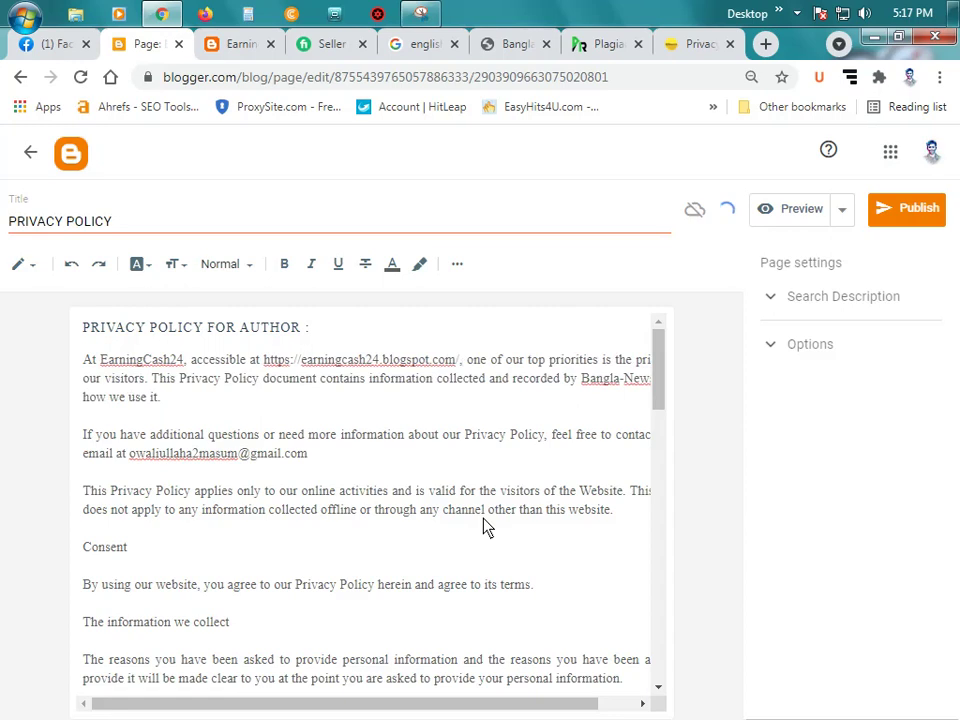
pyautogui.press('BackSpace')
pyautogui.press('BackSpace')
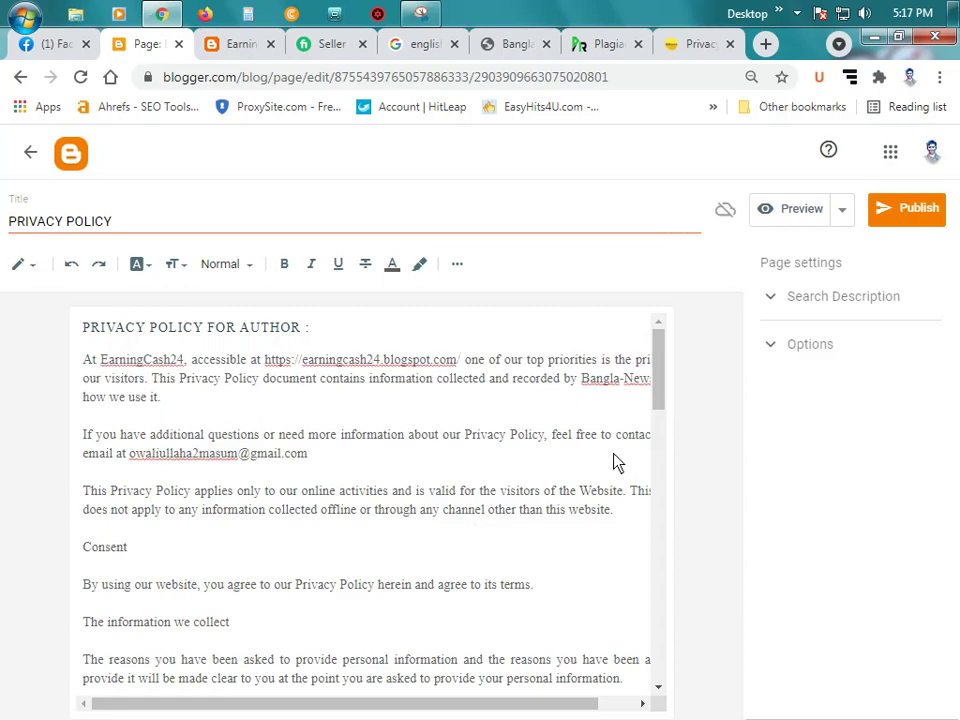
pyautogui.write('/')
pyautogui.hotkey('ctrl', '-')
pyautogui.hotkey('ctrl', '-')
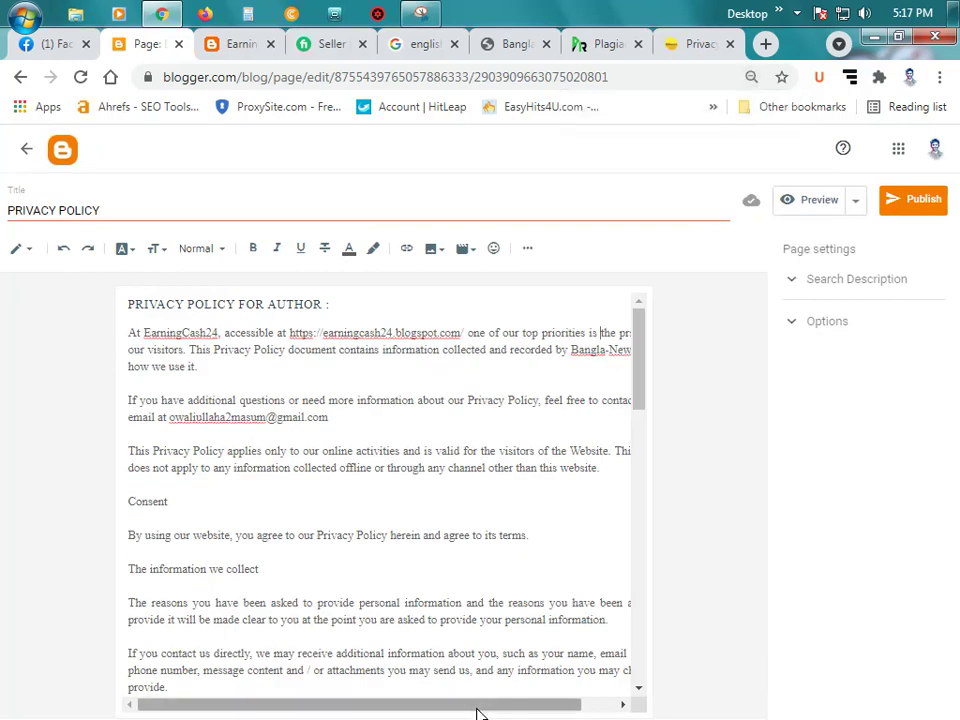
pyautogui.hotkey('ctrl', 'a')
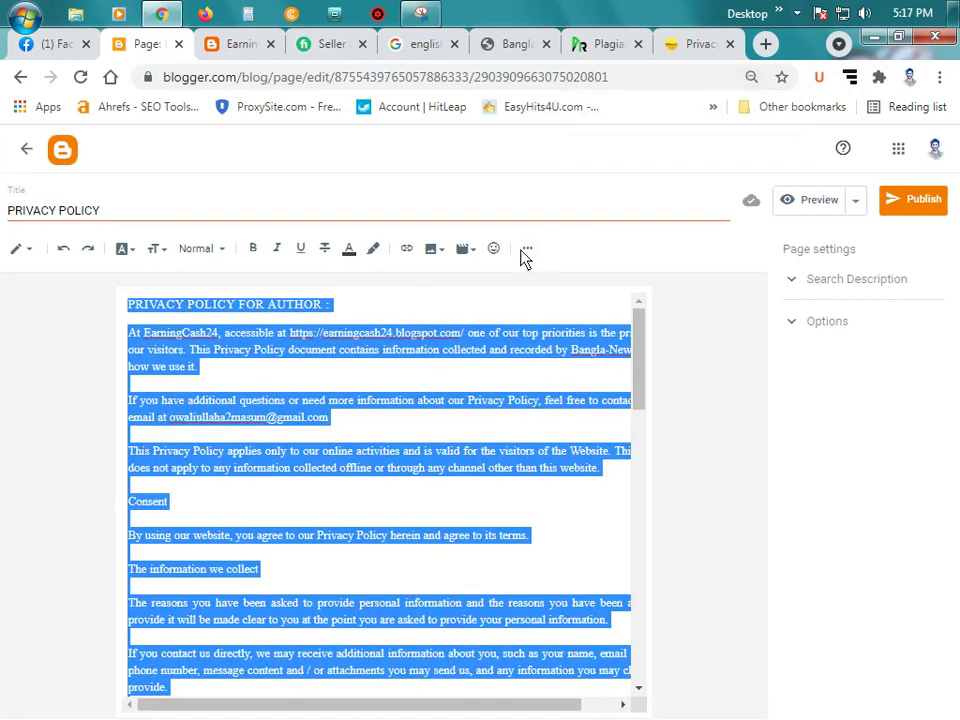
# Step: Justify all of the Privacy Policy body text
pyautogui.click(527, 249)
pyautogui.click(458, 287)
pyautogui.click(487, 289)
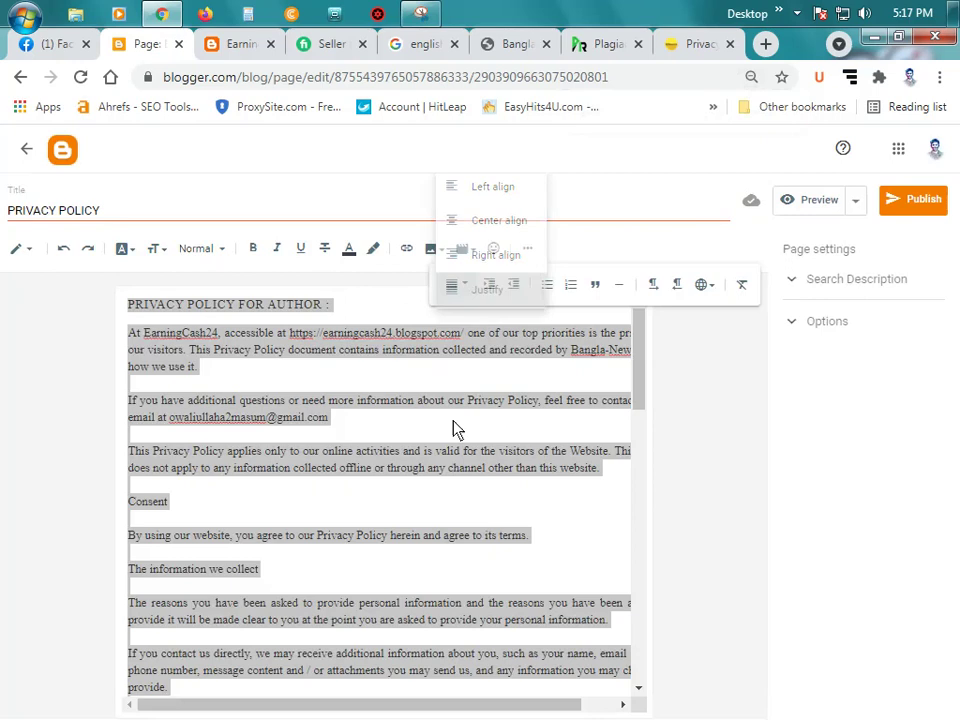
pyautogui.click(455, 426)
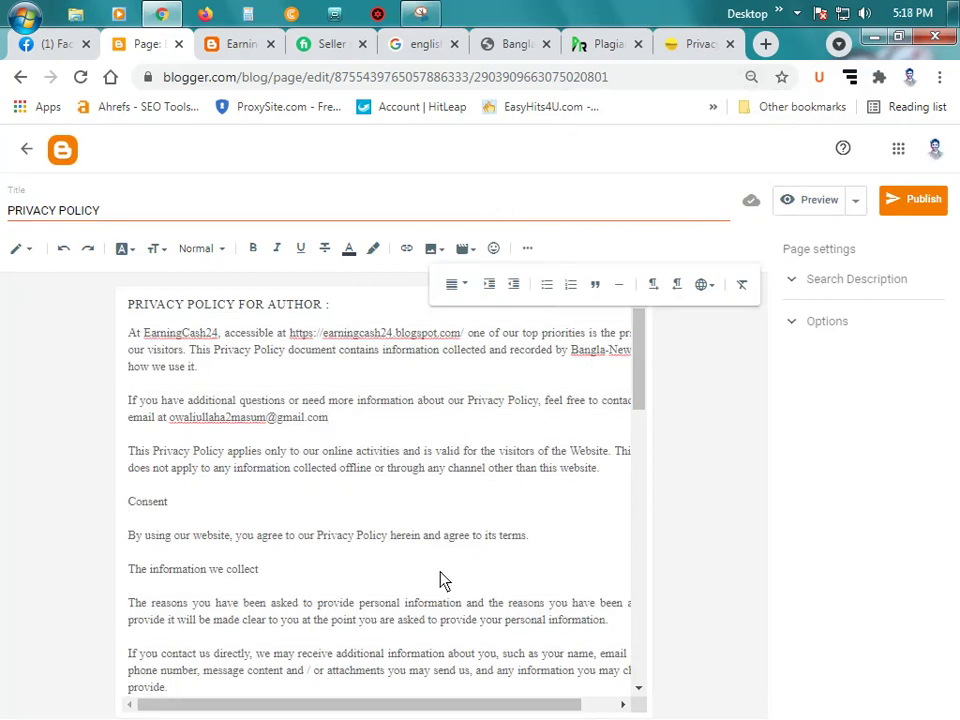
# Step: Replace 'Bangla-News24 and' after 'recorded by' with EarningCash24
pyautogui.moveTo(437, 706); pyautogui.dragTo(411, 704)
pyautogui.hotkey('ctrl', 'shift', 'Right')
pyautogui.hotkey('ctrl', 'shift', 'Right')
pyautogui.hotkey('ctrl', 'shift', 'Right')
pyautogui.hotkey('ctrl', 'shift', 'Right')
pyautogui.hotkey('ctrl', 'shift', 'Right')
pyautogui.hotkey('ctrl', 'shift', 'Right')
pyautogui.hotkey('ctrl', 'shift', 'Right')
pyautogui.hotkey('ctrl', 'shift', 'Right')
pyautogui.hotkey('ctrl', 'shift', 'Right')
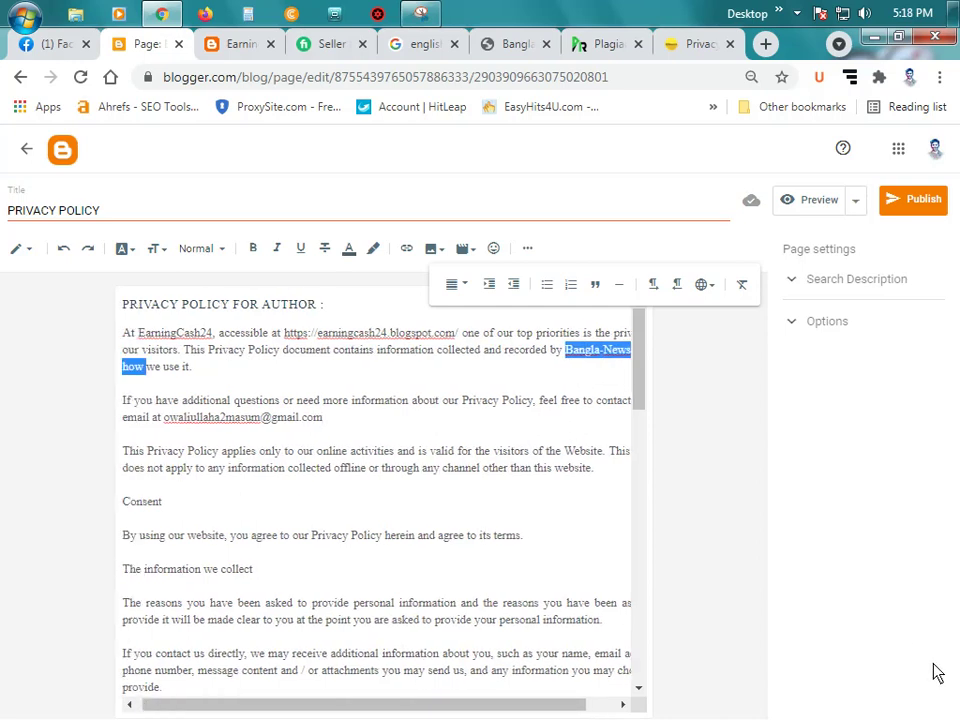
pyautogui.hotkey('ctrl', 'shift', 'Left')
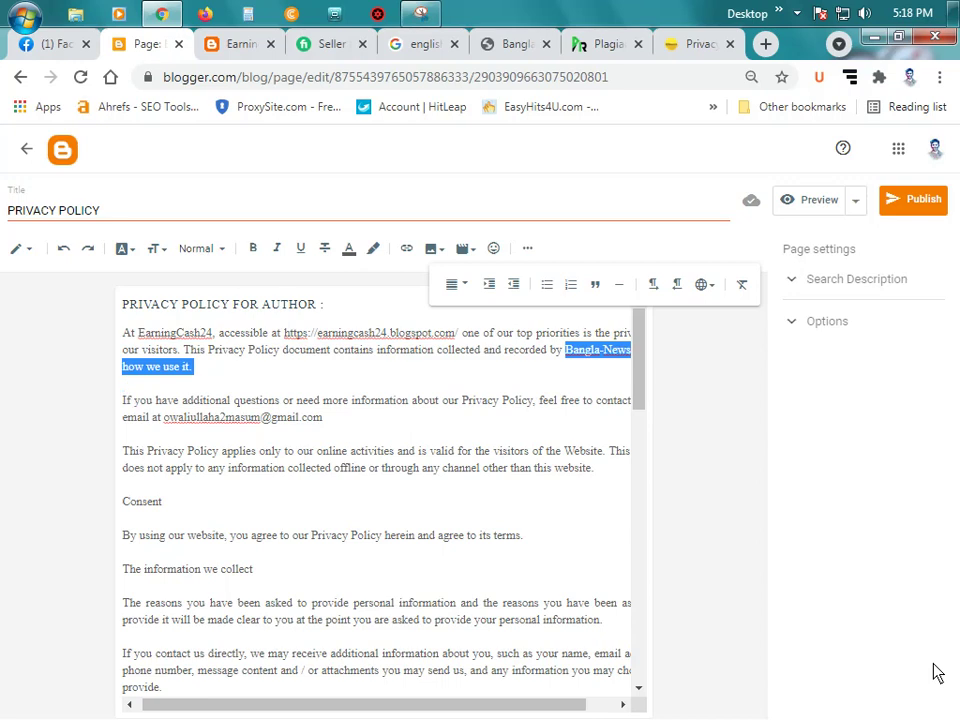
pyautogui.hotkey('shift', 'Left')
pyautogui.hotkey('shift', 'Left')
pyautogui.hotkey('shift', 'Left')
pyautogui.hotkey('shift', 'Left')
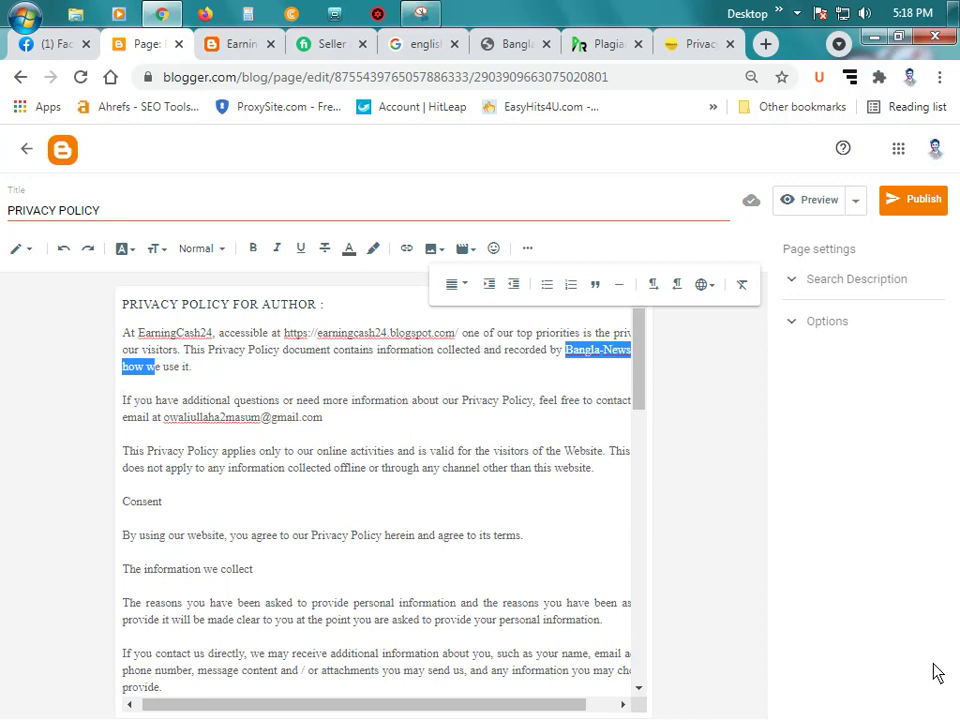
pyautogui.hotkey('shift', 'Left')
pyautogui.hotkey('shift', 'Left')
pyautogui.hotkey('shift', 'Left')
pyautogui.hotkey('shift', 'Left')
pyautogui.hotkey('shift', 'Right')
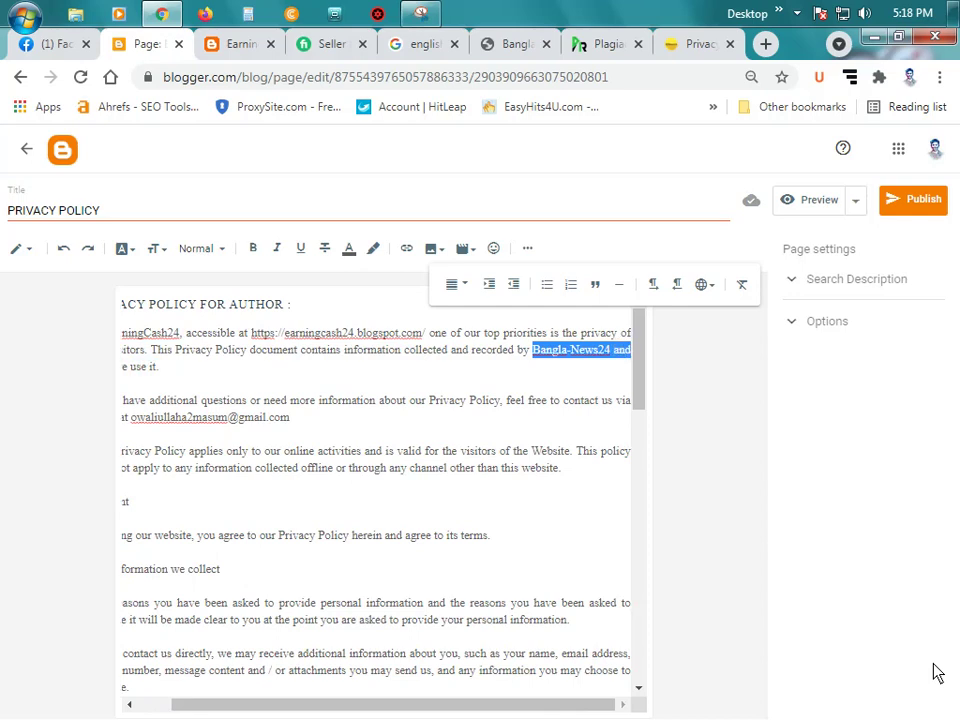
pyautogui.write('Earn')
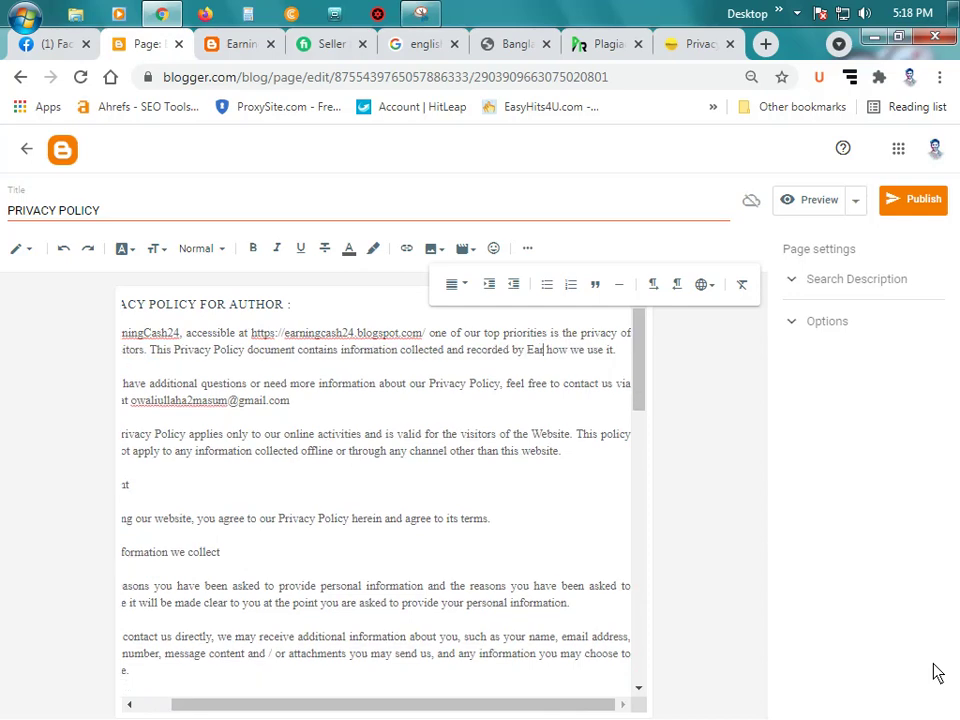
pyautogui.write('ing')
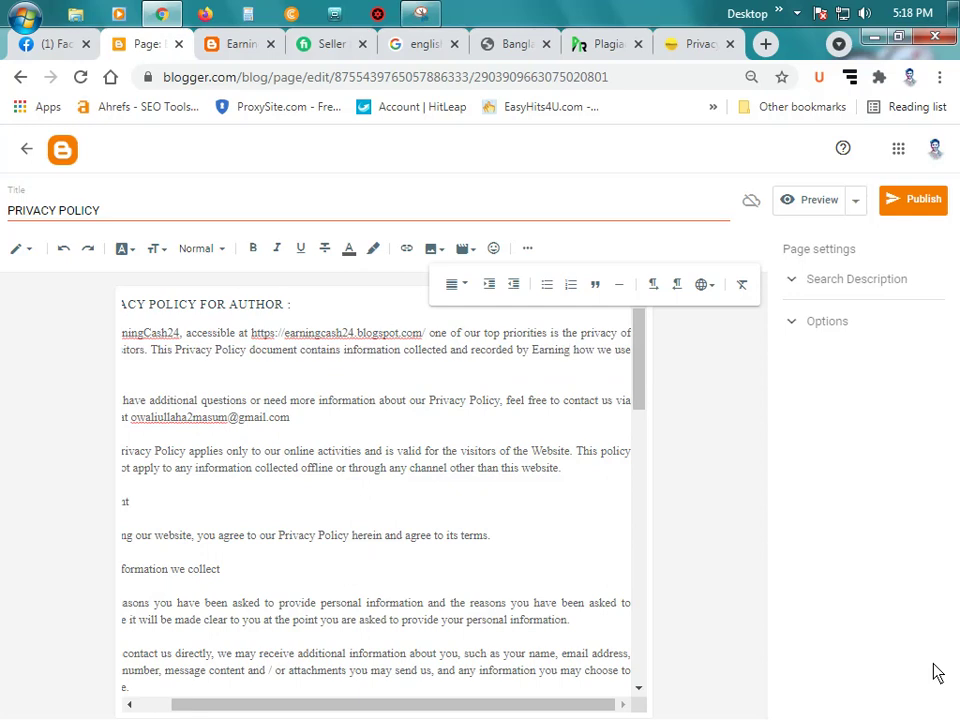
pyautogui.write('XC')
pyautogui.press('BackSpace')
pyautogui.press('BackSpace')
pyautogui.write('Cash')
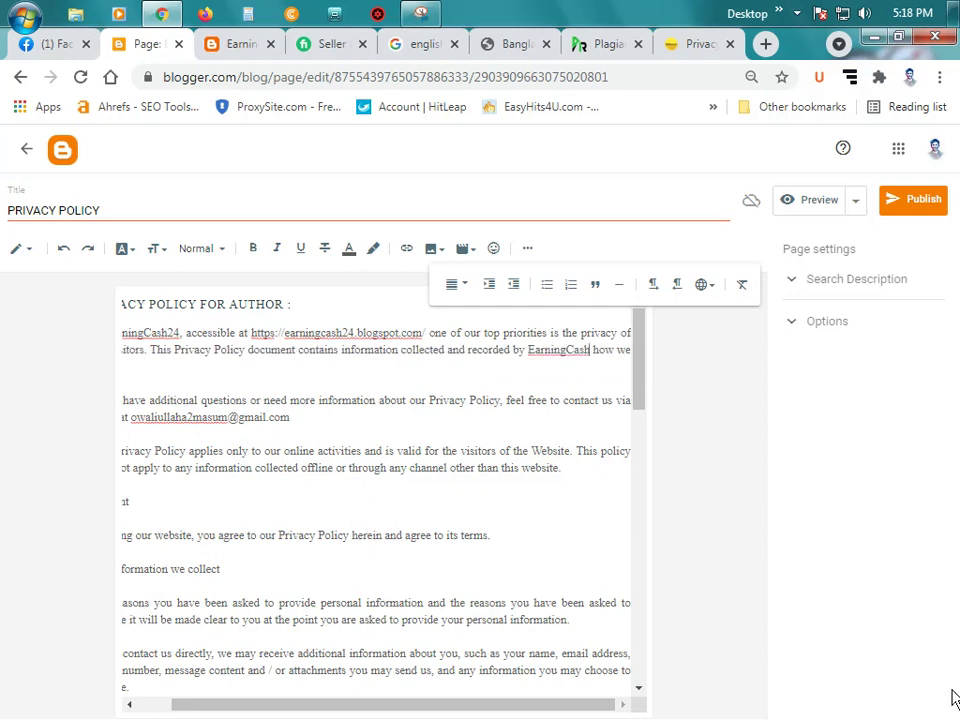
pyautogui.write('24')
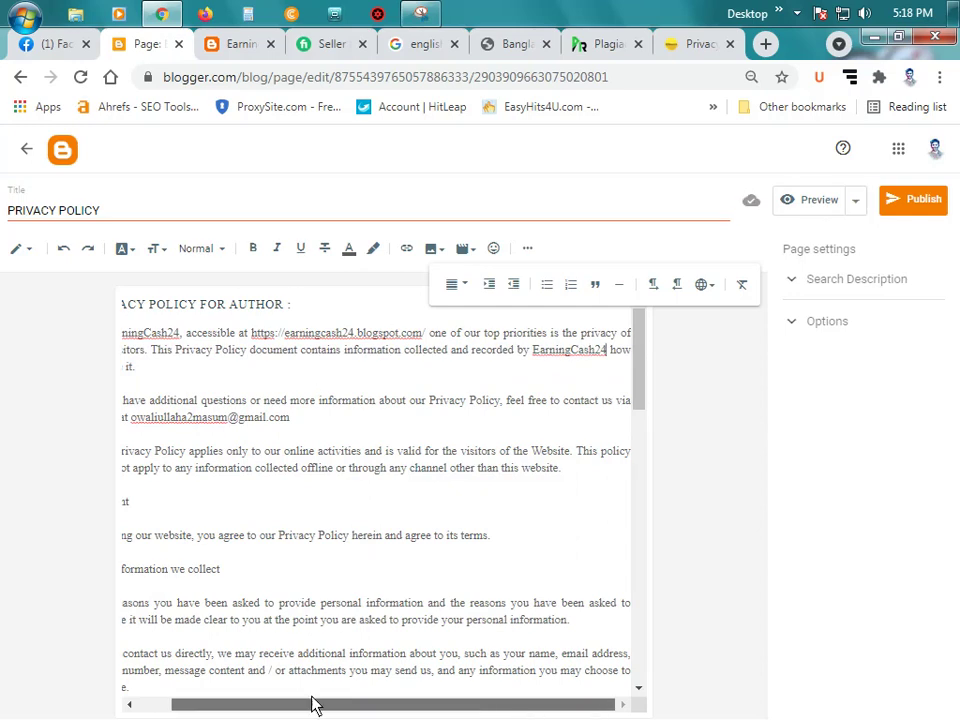
pyautogui.moveTo(315, 703); pyautogui.dragTo(171, 540)
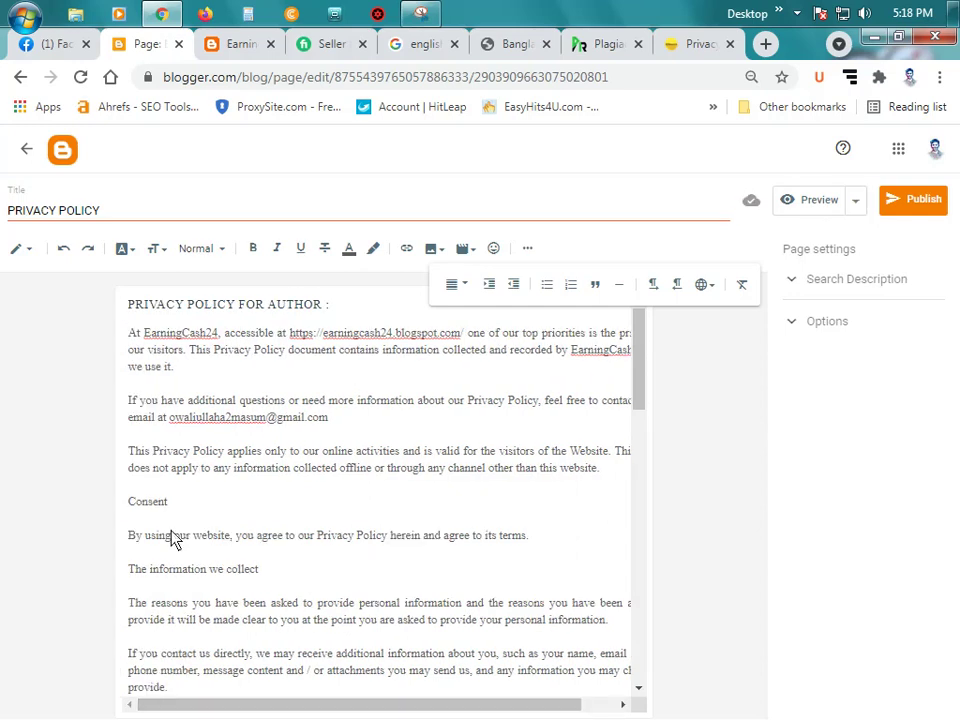
# Step: Delete the Consent heading from the privacy policy body
pyautogui.click(261, 400)
pyautogui.moveTo(128, 503); pyautogui.dragTo(273, 655)
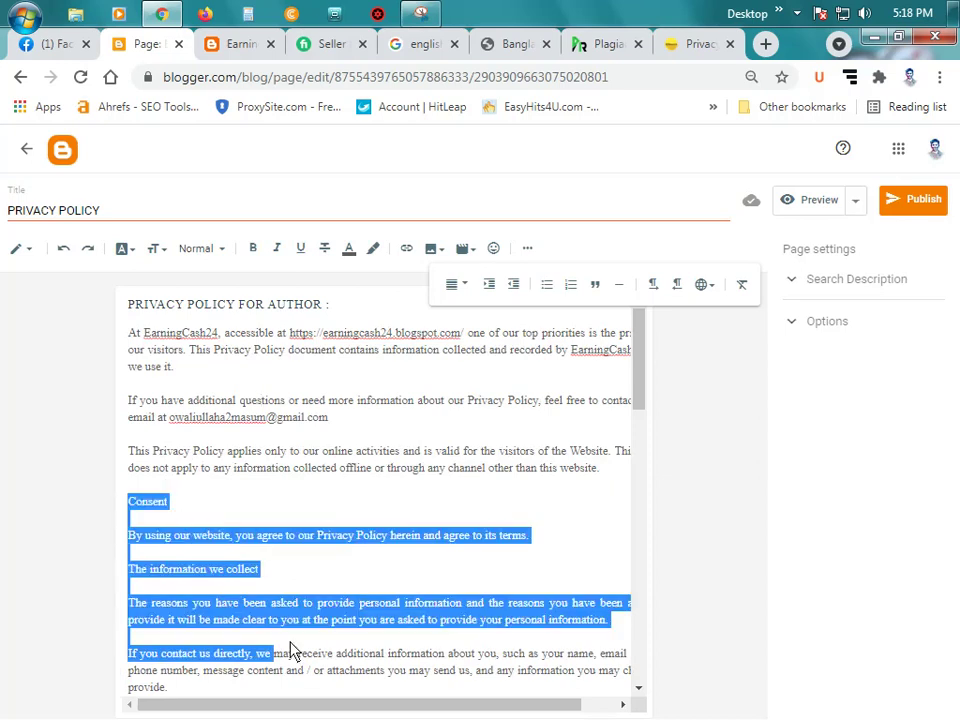
pyautogui.click(398, 571)
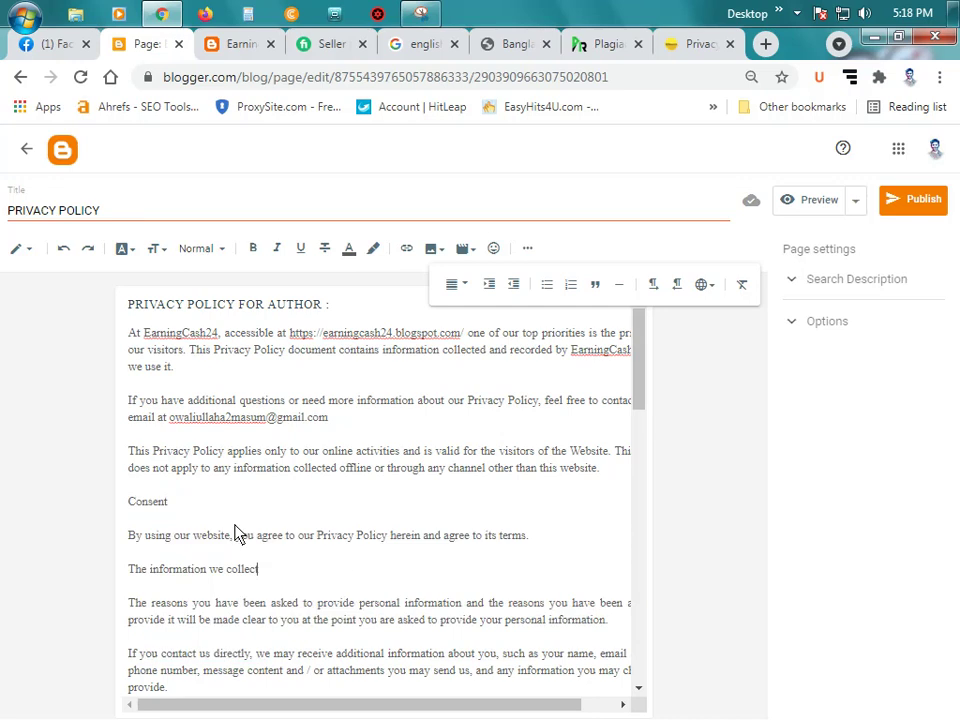
pyautogui.click(219, 509)
pyautogui.click(129, 503)
pyautogui.press('Return')
pyautogui.moveTo(182, 529); pyautogui.dragTo(117, 503)
pyautogui.press('BackSpace')
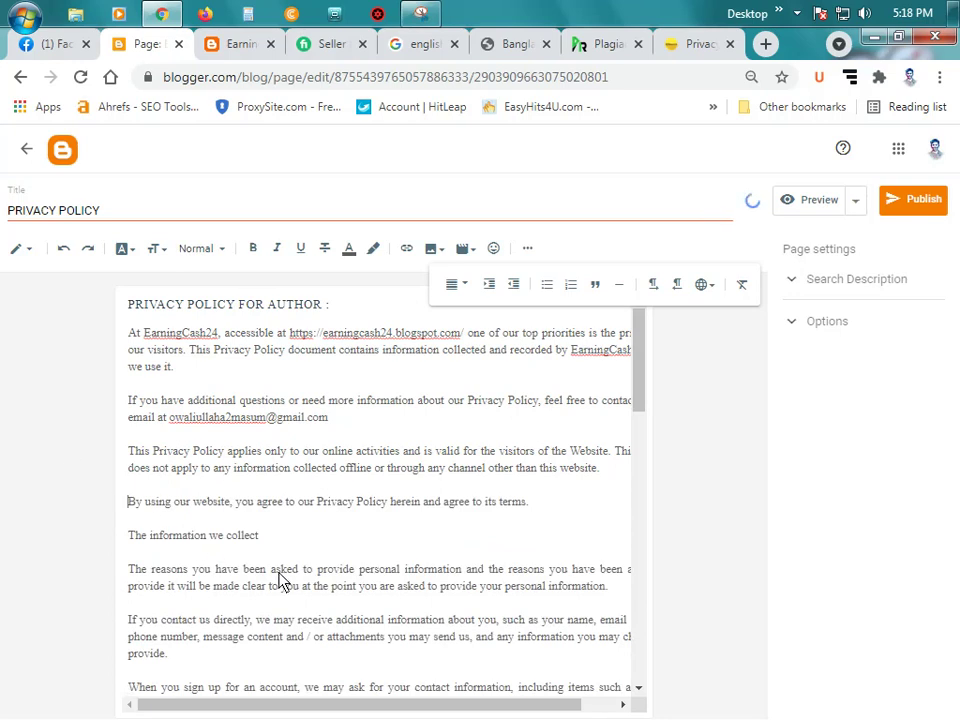
# Step: Review the page and publish the PRIVACY POLICY page, confirming the prompt
pyautogui.scroll(-1, 277, 578)
pyautogui.scroll(-3, 277, 578)
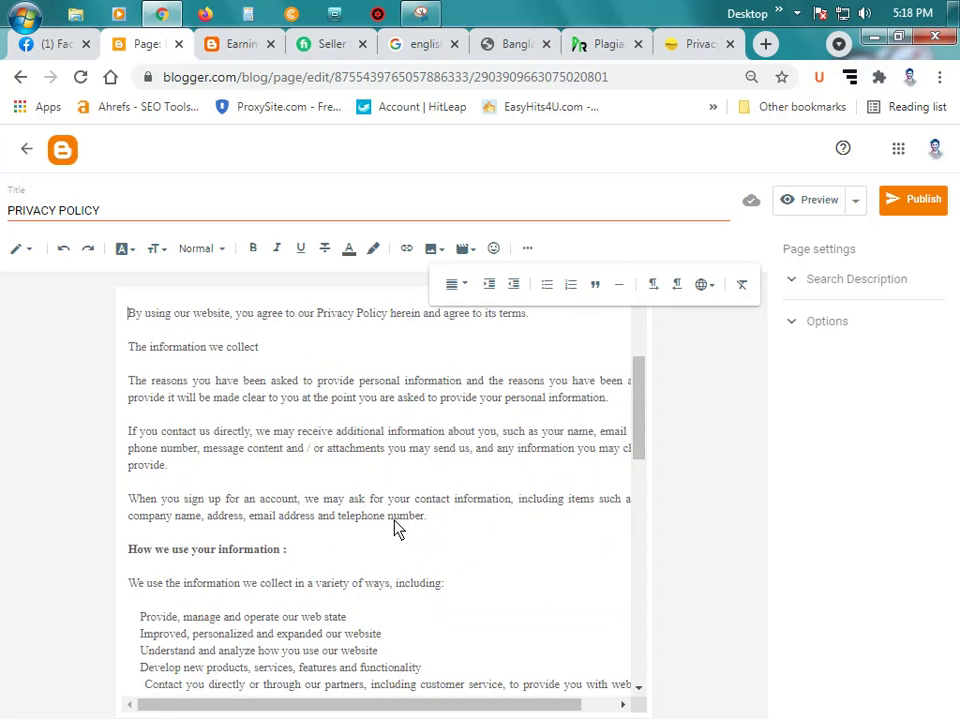
pyautogui.scroll(-2, 395, 528)
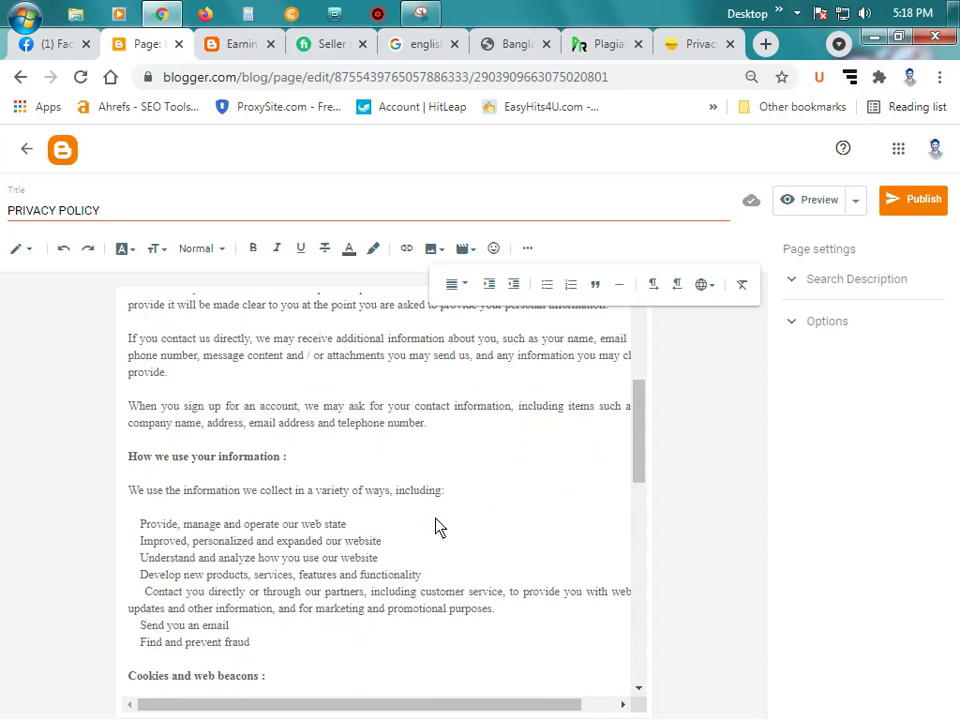
pyautogui.scroll(-6, 436, 527)
pyautogui.scroll(-12, 436, 527)
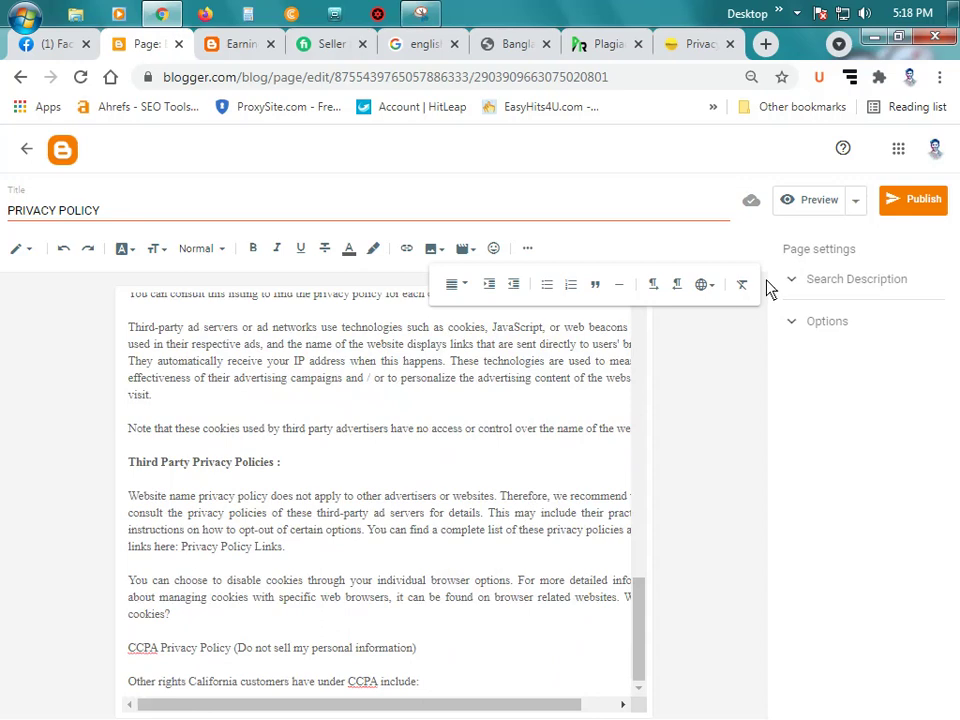
pyautogui.scroll(7, 504, 405)
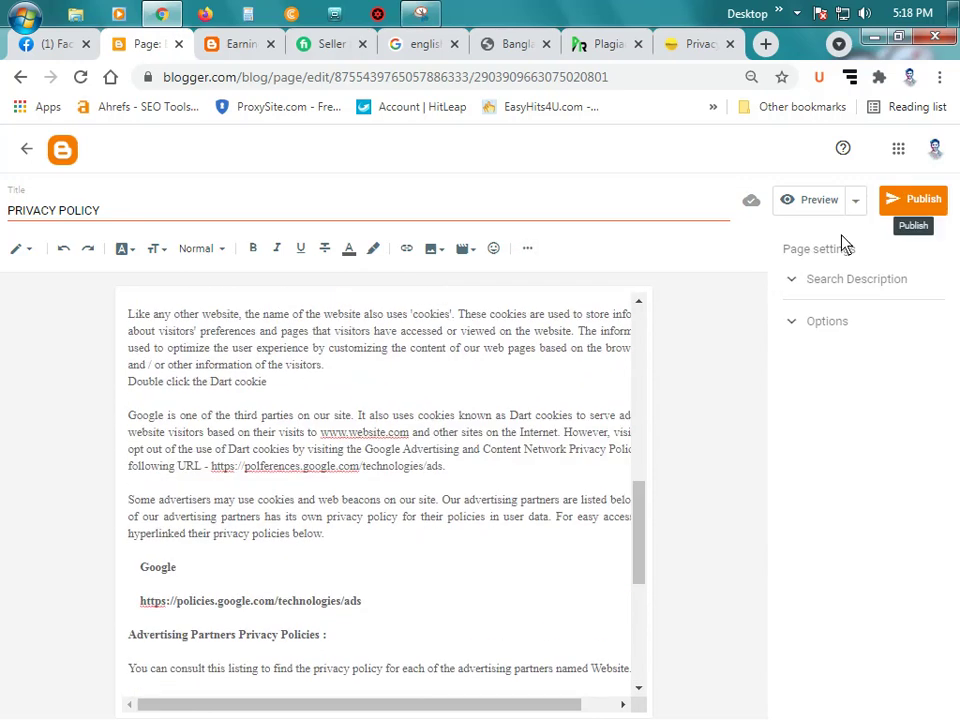
pyautogui.scroll(5, 116, 306)
pyautogui.click(916, 216)
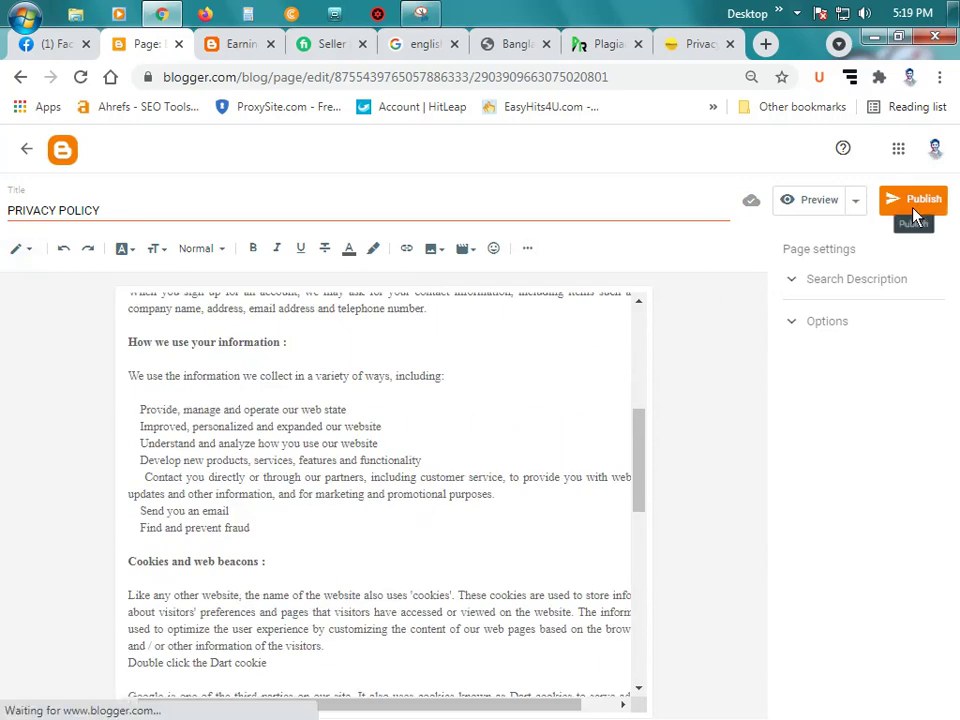
pyautogui.click(540, 458)
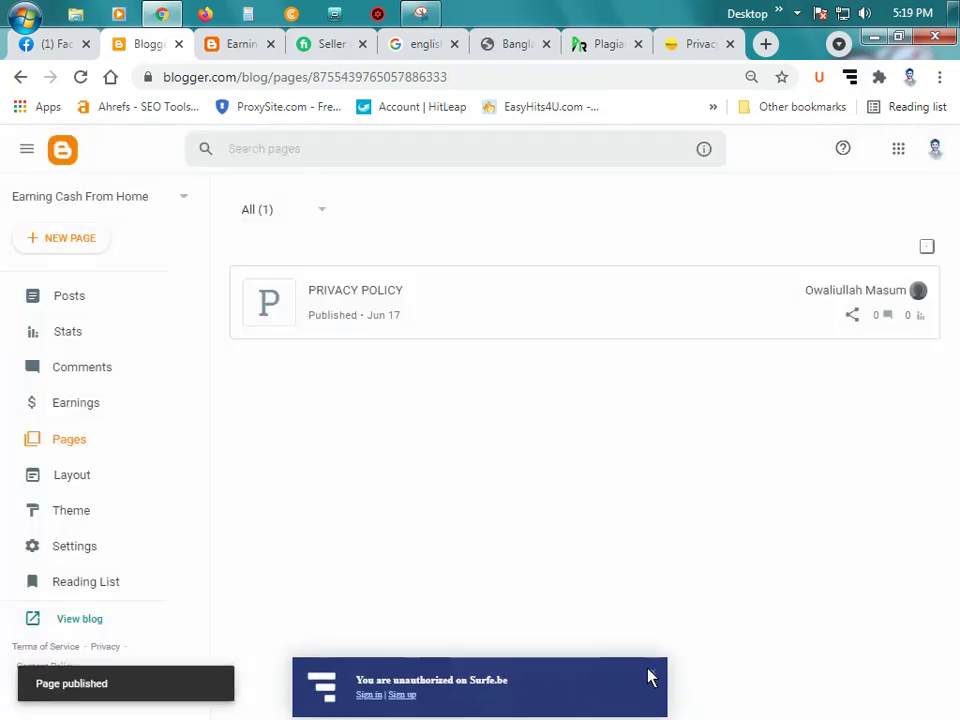
# Step: Dismiss the Surfe.be banner, then create and publish a new page
pyautogui.click(652, 671)
pyautogui.click(97, 245)
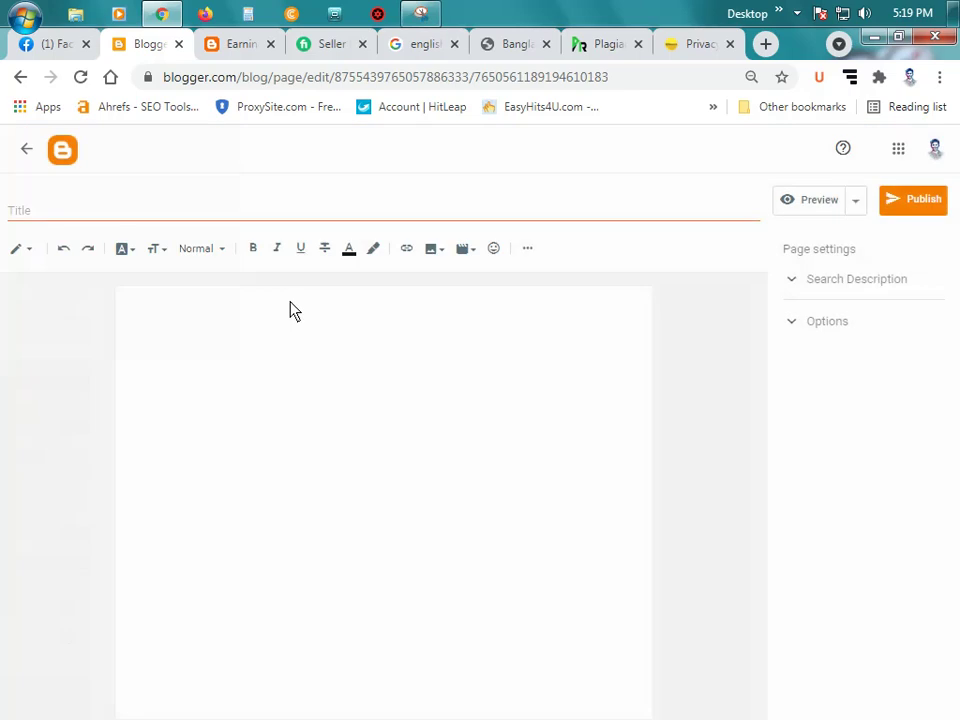
pyautogui.click(110, 222)
pyautogui.write('About')
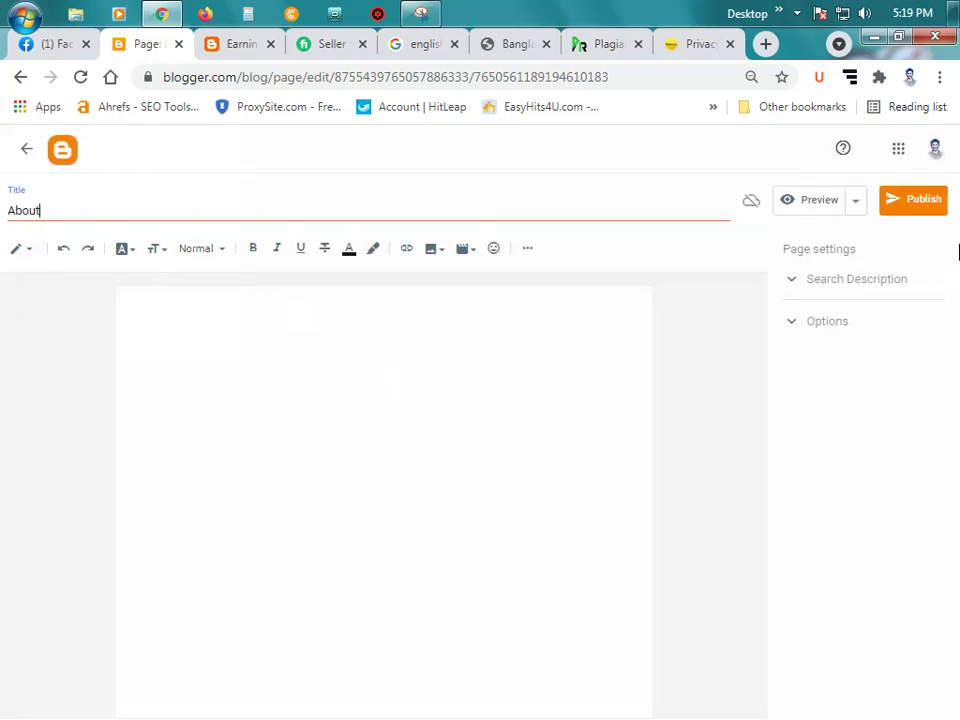
pyautogui.click(920, 204)
pyautogui.click(536, 462)
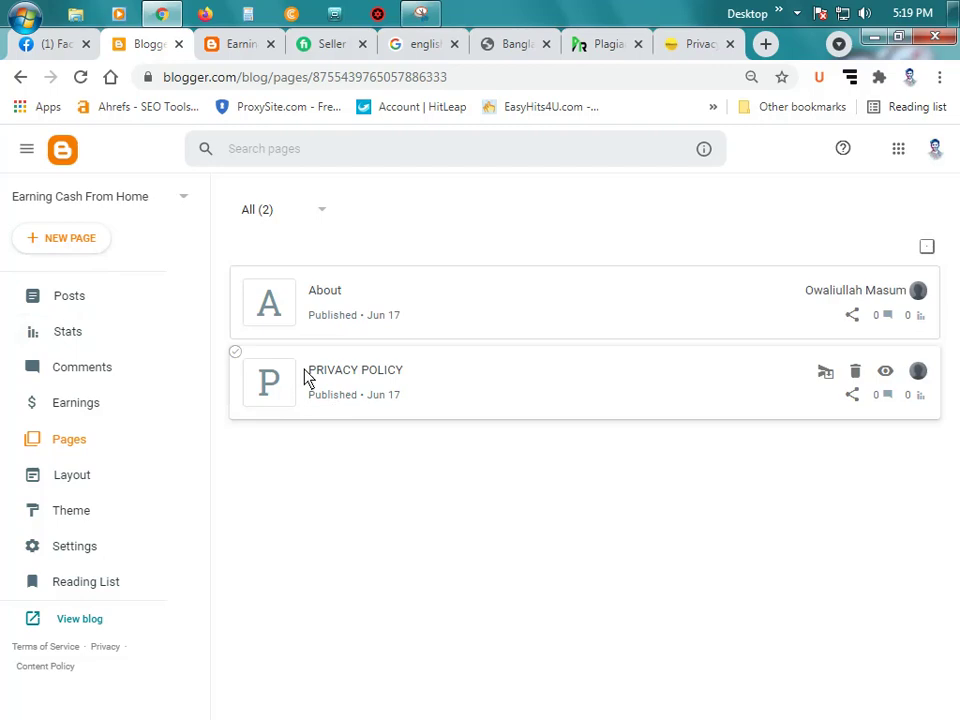
# Step: Publish another new page titled Contact, then open the PRIVACY POLICY page for editing
pyautogui.click(81, 250)
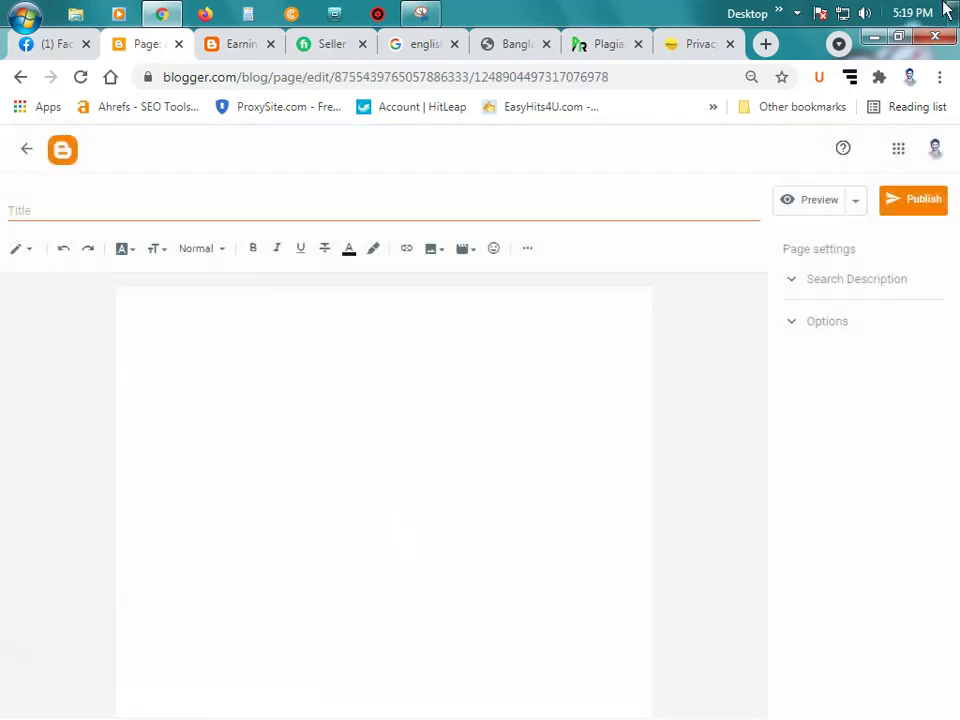
pyautogui.click(200, 220)
pyautogui.write('Contact')
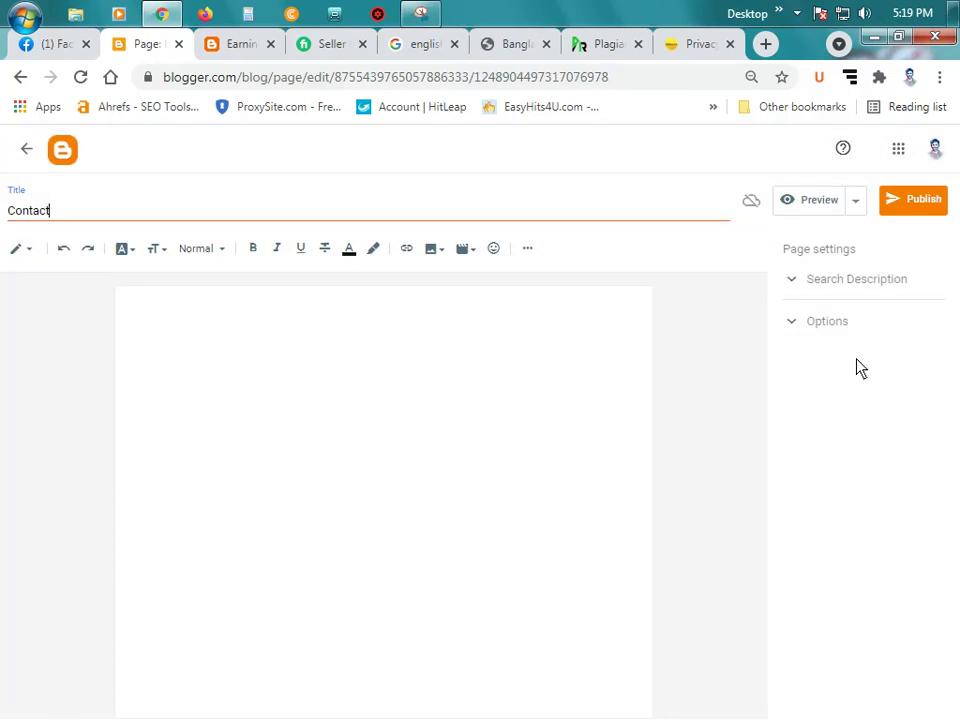
pyautogui.click(917, 199)
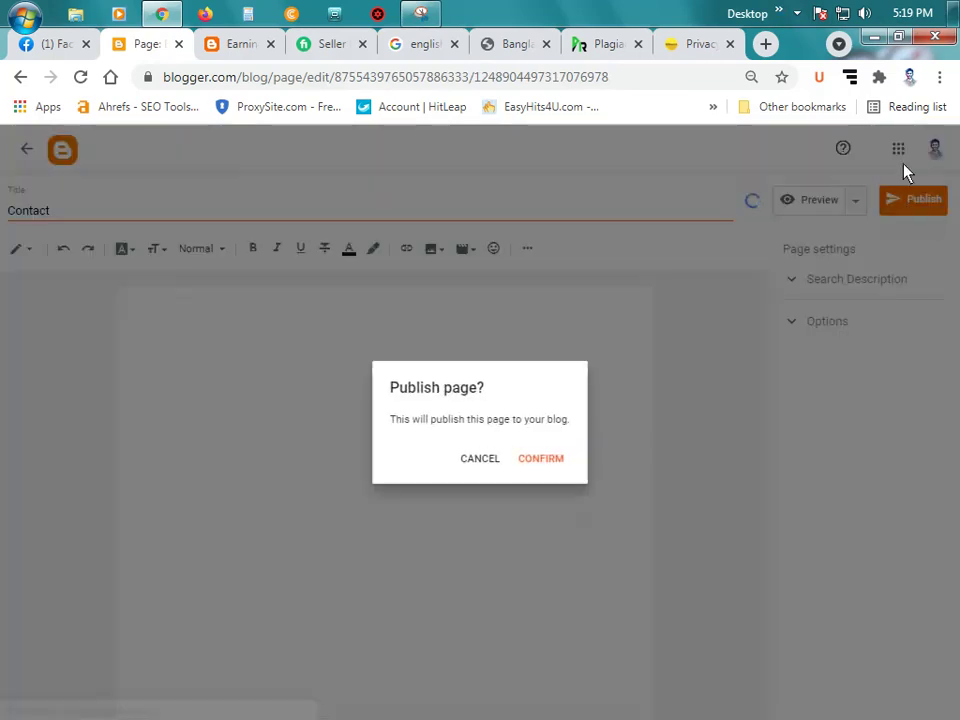
pyautogui.click(540, 457)
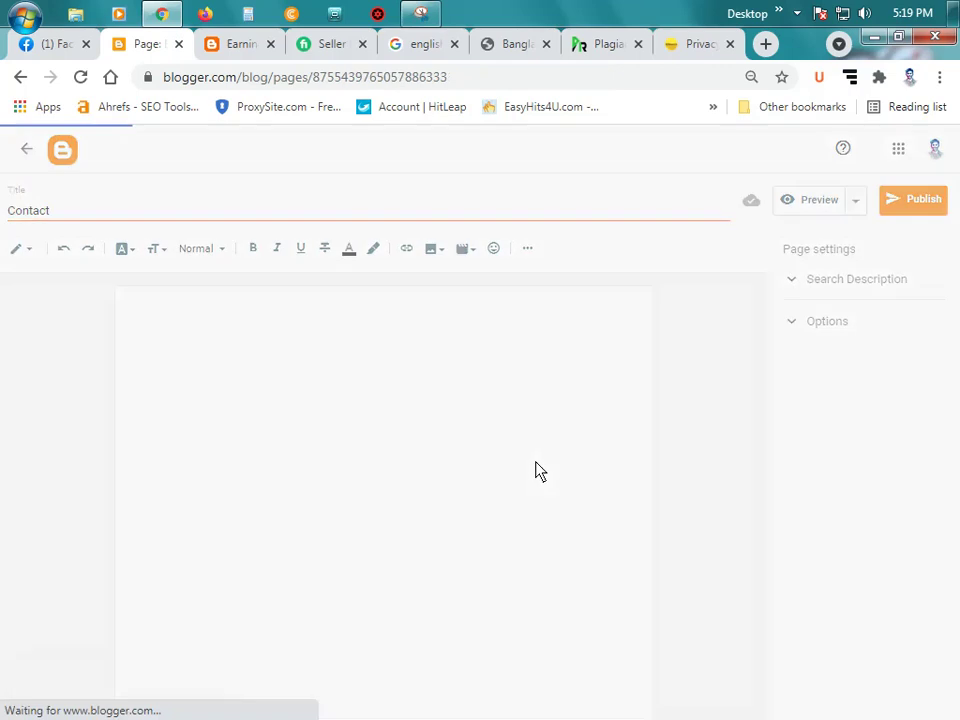
pyautogui.click(381, 456)
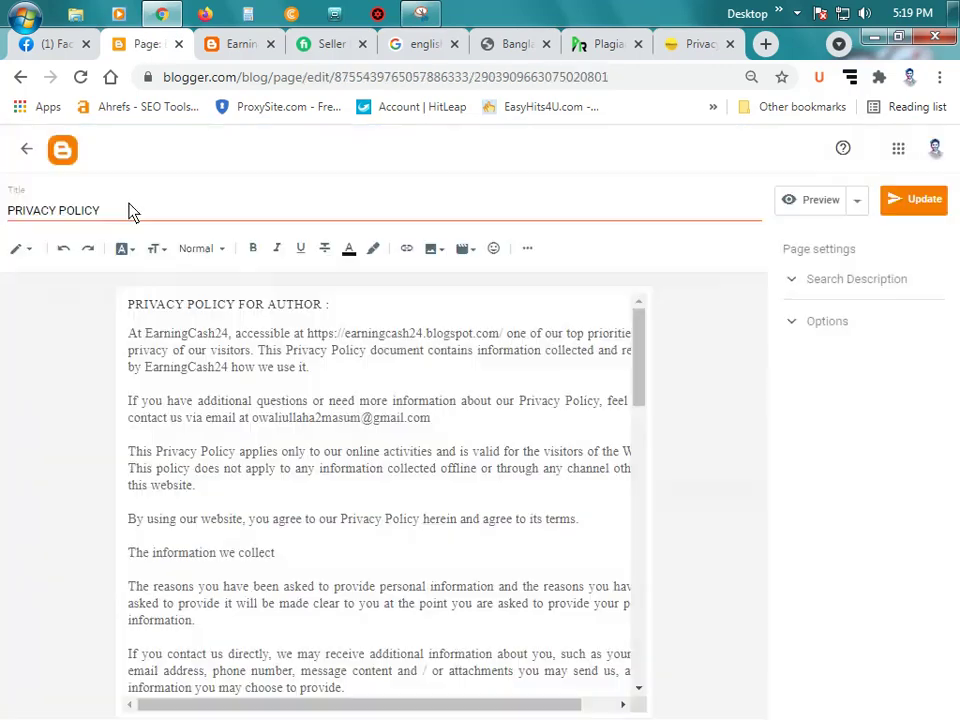
# Step: Retitle the page to 'Privacy Policy', fixing the spelling, and update it
pyautogui.tripleClick(129, 211)
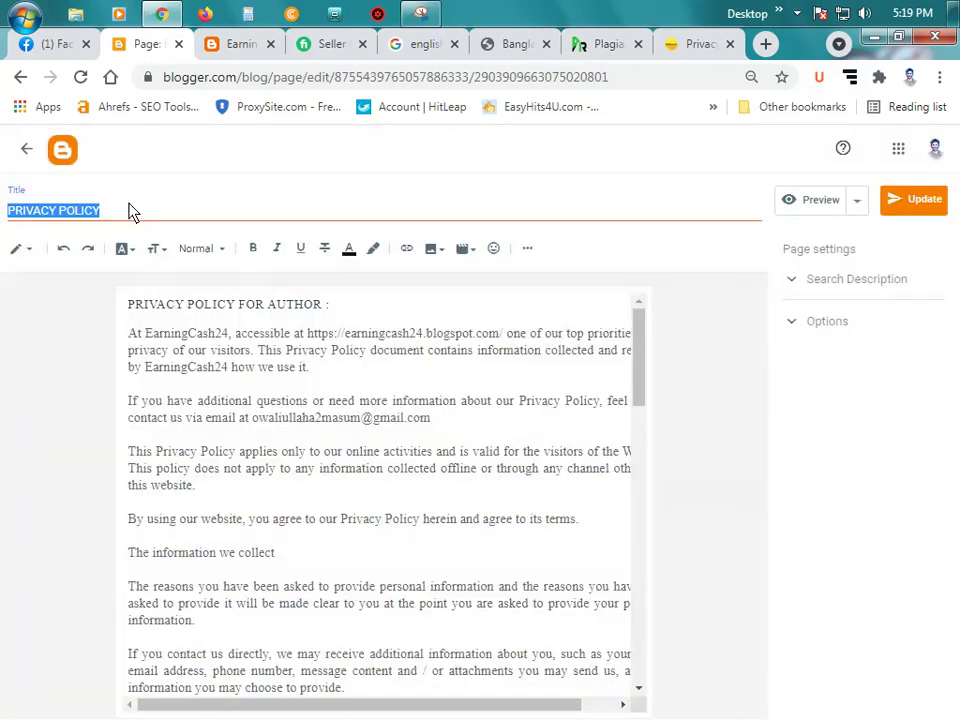
pyautogui.write('Privacy Policiy')
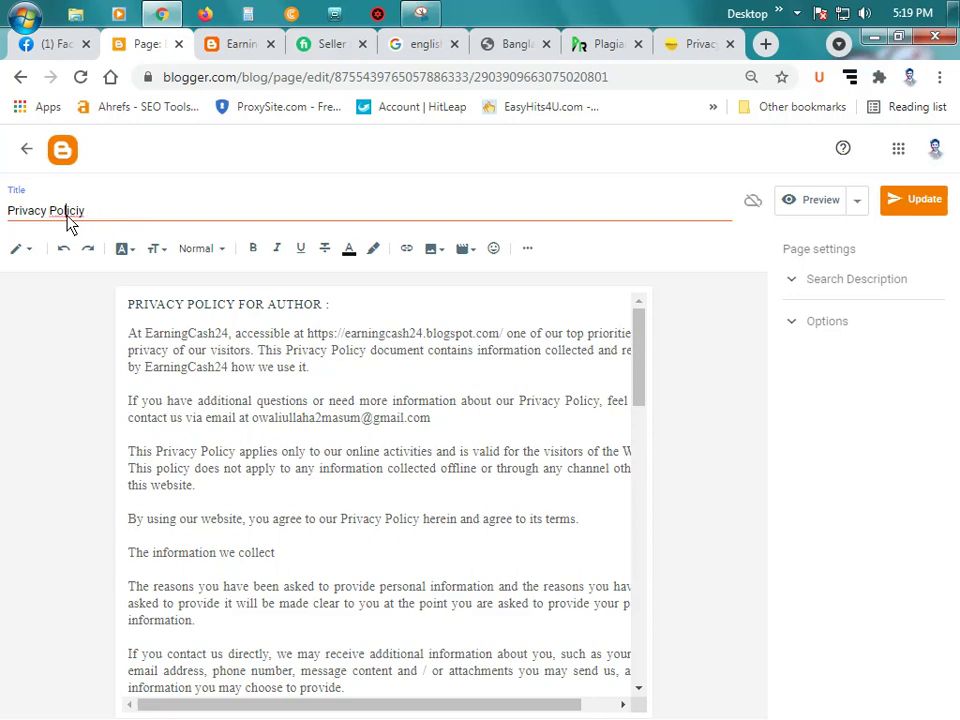
pyautogui.rightClick(68, 213)
pyautogui.click(154, 238)
pyautogui.click(922, 203)
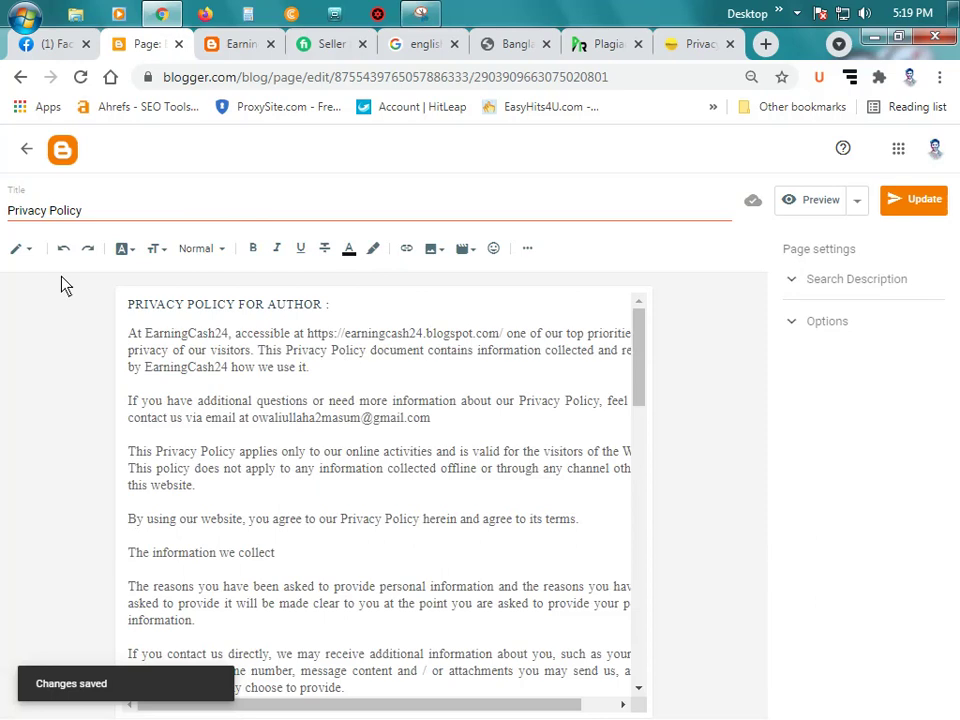
# Step: Go back to the pages list and open the Layout view at 75% zoom
pyautogui.click(24, 150)
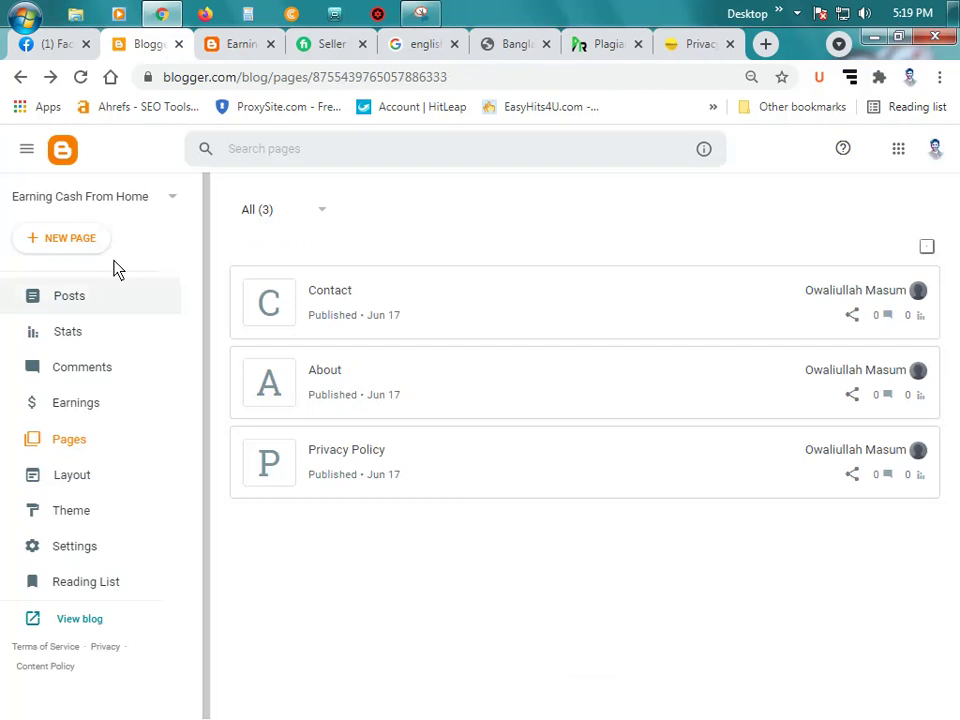
pyautogui.click(106, 480)
pyautogui.hotkey('ctrl', '-')
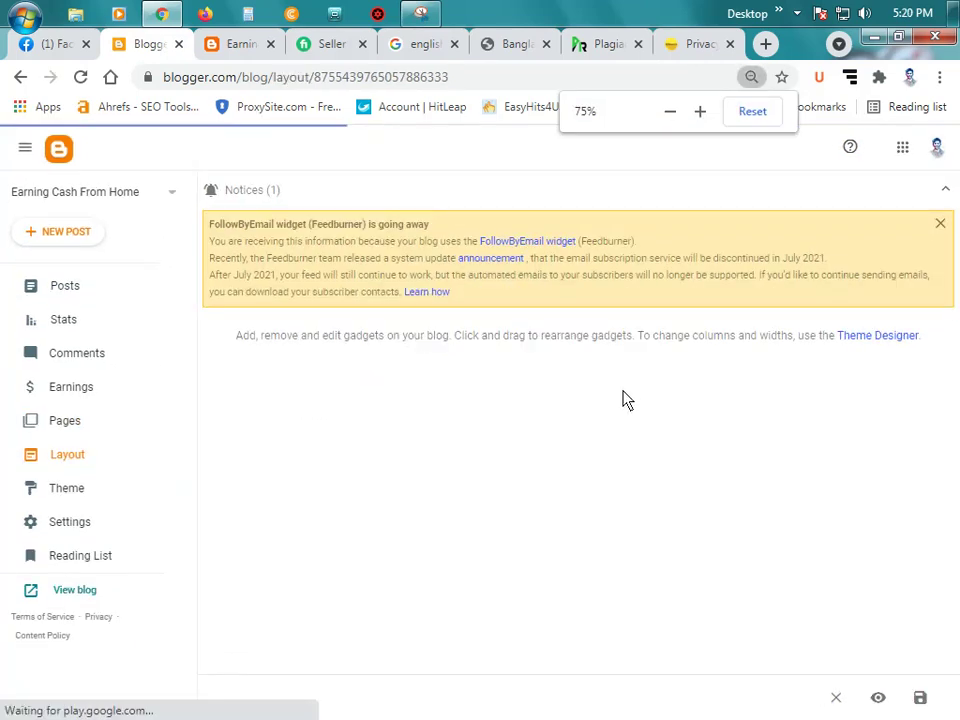
pyautogui.scroll(1, 548, 395)
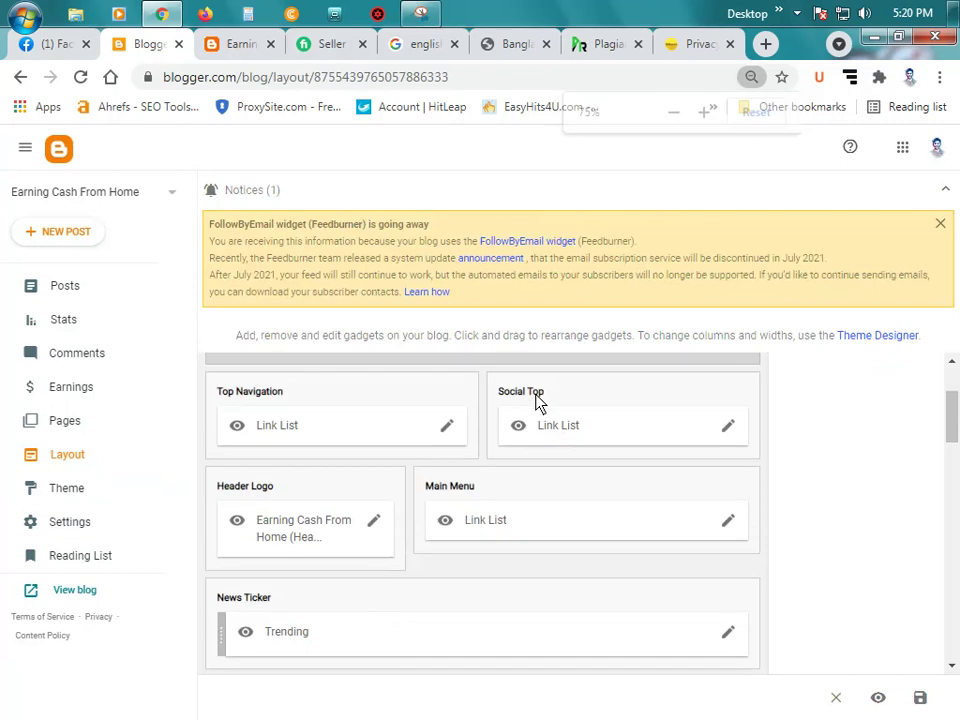
pyautogui.scroll(-1, 503, 480)
# Step: Add a Pages gadget to Sidebar Right (A) with Contact, About and Privacy Policy ticked, and save it
pyautogui.scroll(-2, 503, 480)
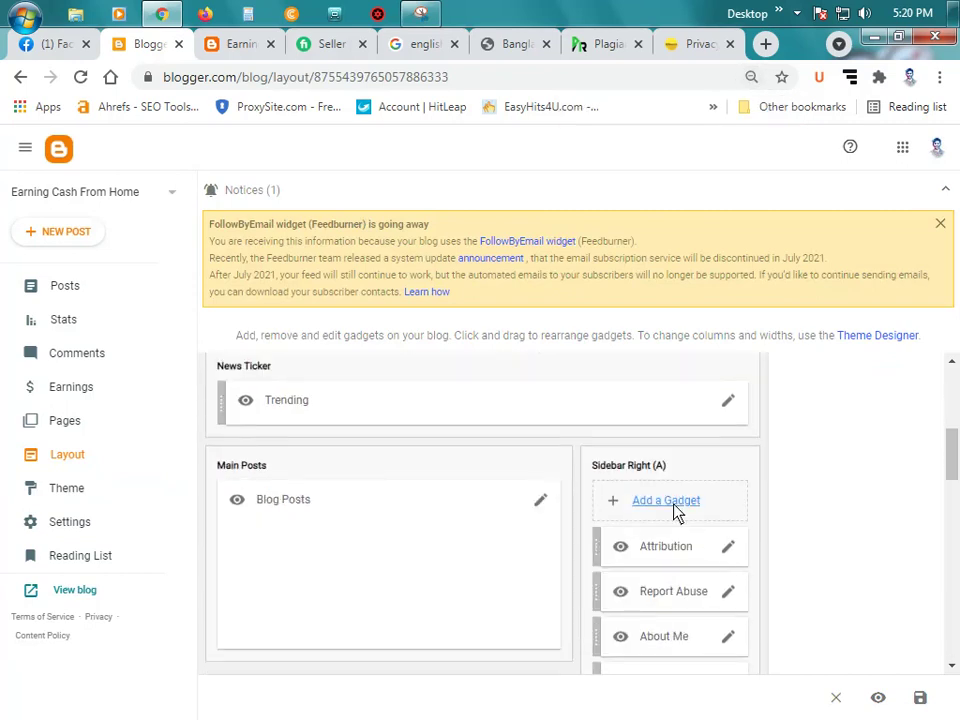
pyautogui.click(666, 501)
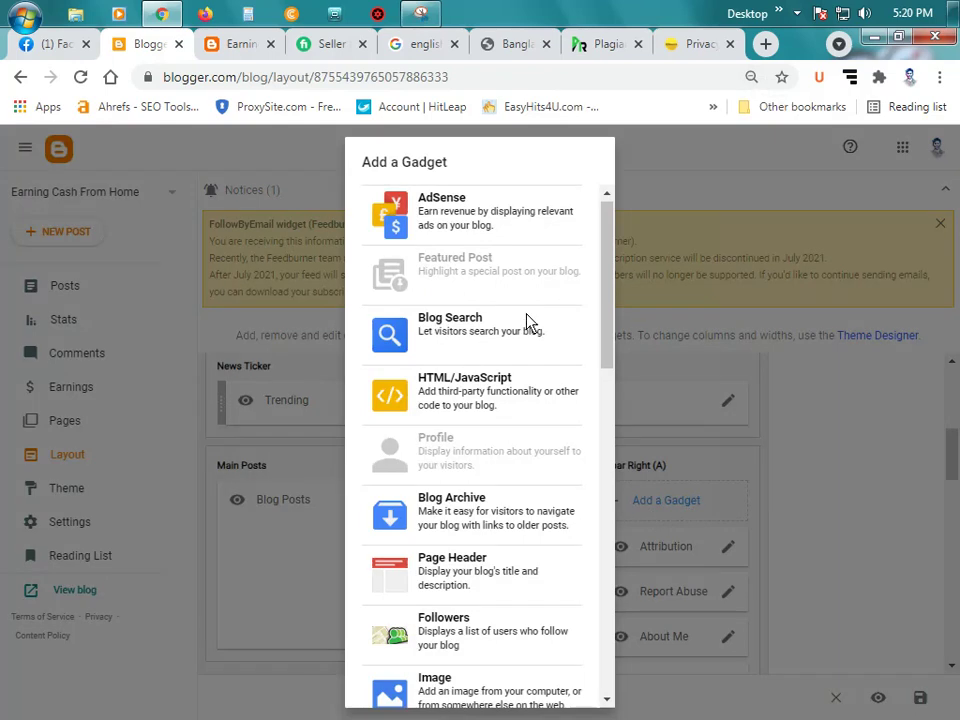
pyautogui.scroll(-3, 505, 258)
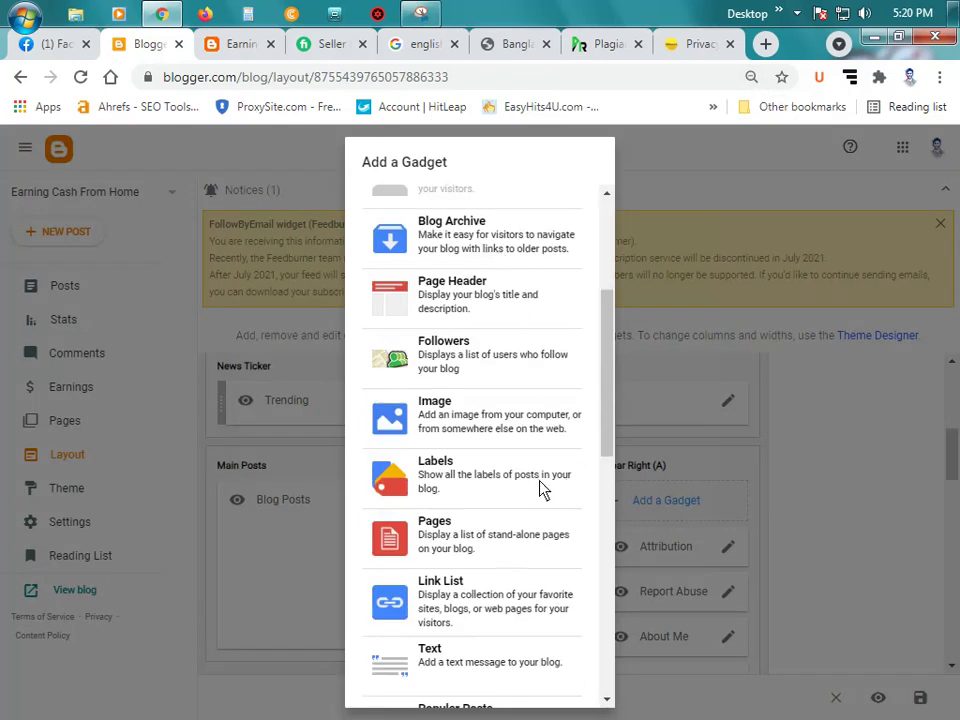
pyautogui.click(482, 537)
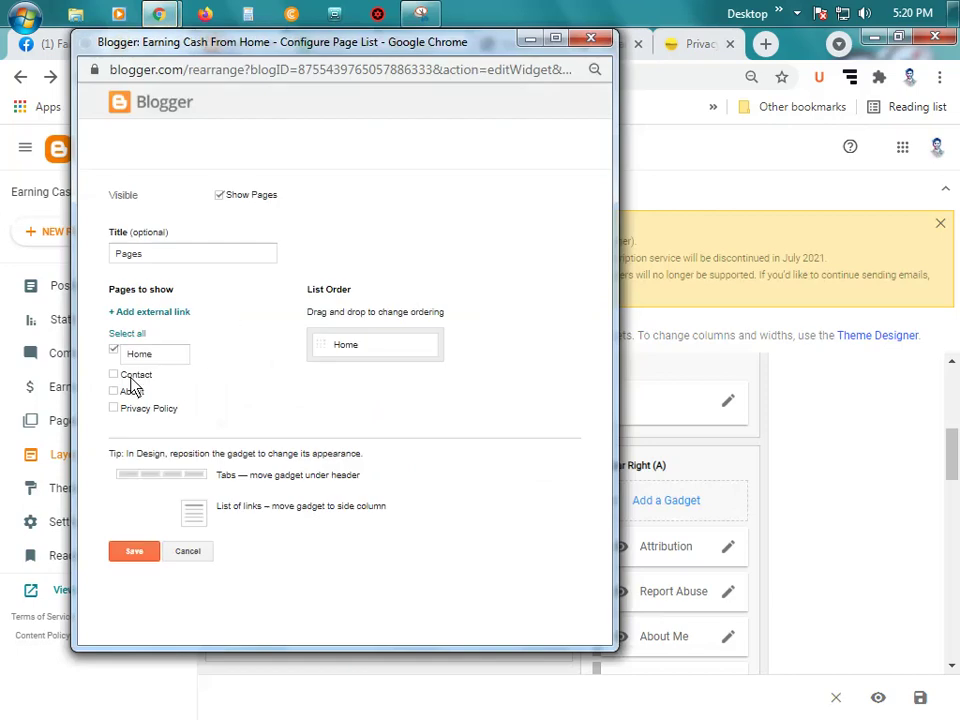
pyautogui.click(113, 374)
pyautogui.click(113, 391)
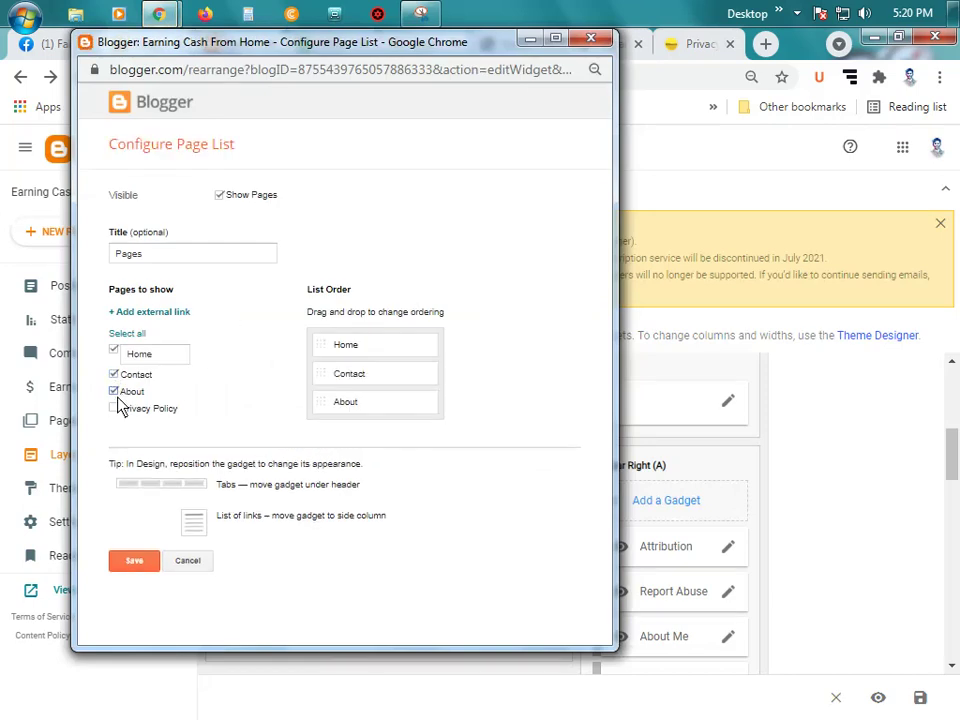
pyautogui.click(113, 408)
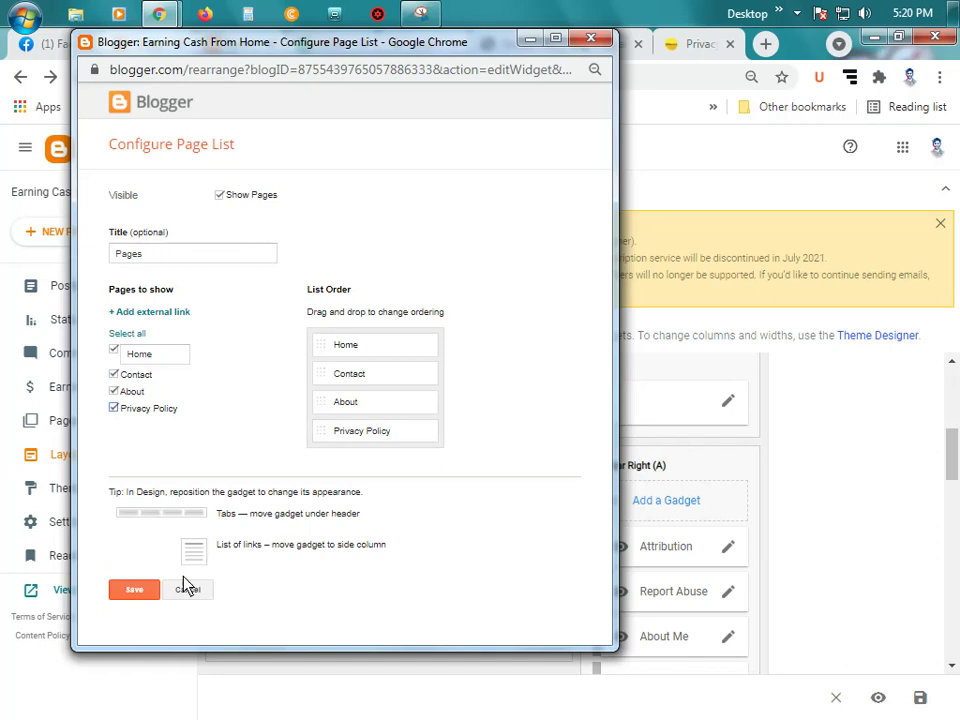
pyautogui.click(136, 592)
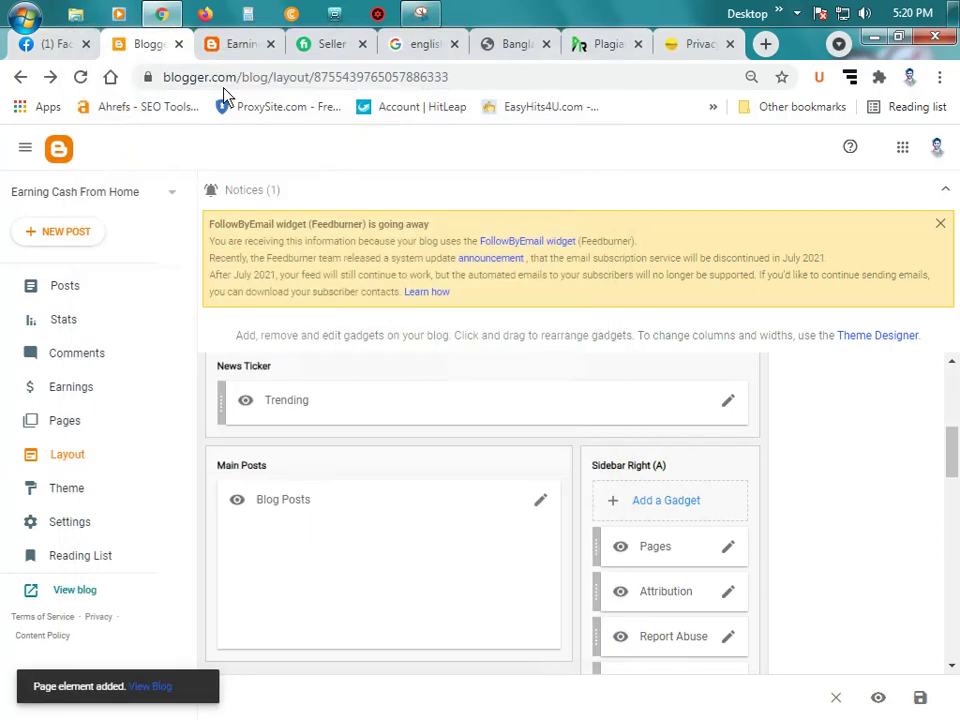
# Step: Reload the live blog, close the Privacy Policy tab, and check the new Pages list
pyautogui.click(237, 45)
pyautogui.click(80, 77)
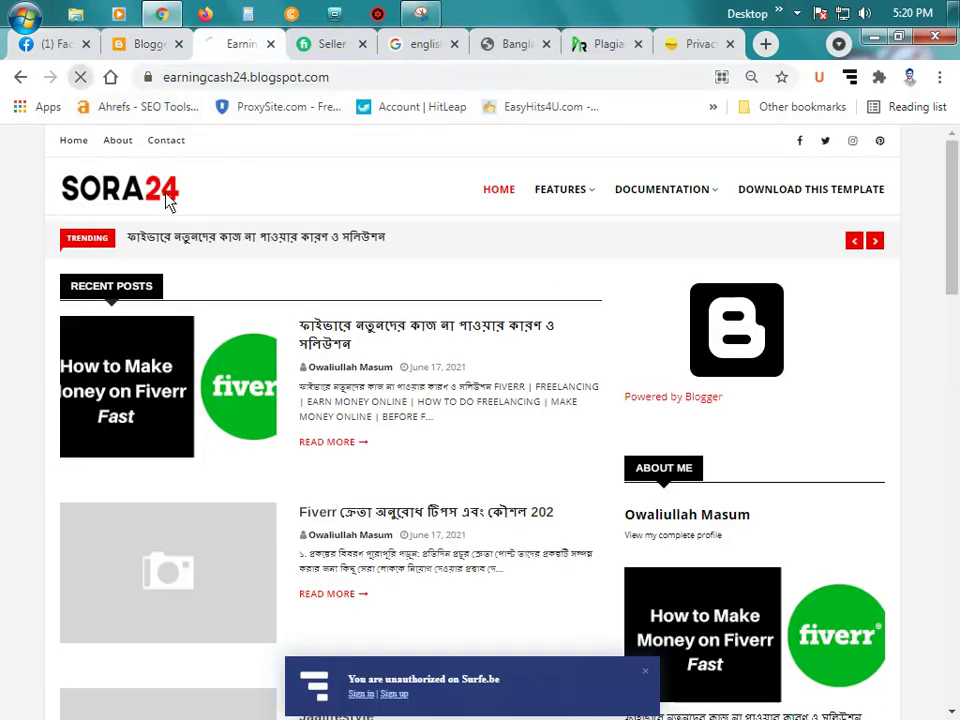
pyautogui.click(730, 44)
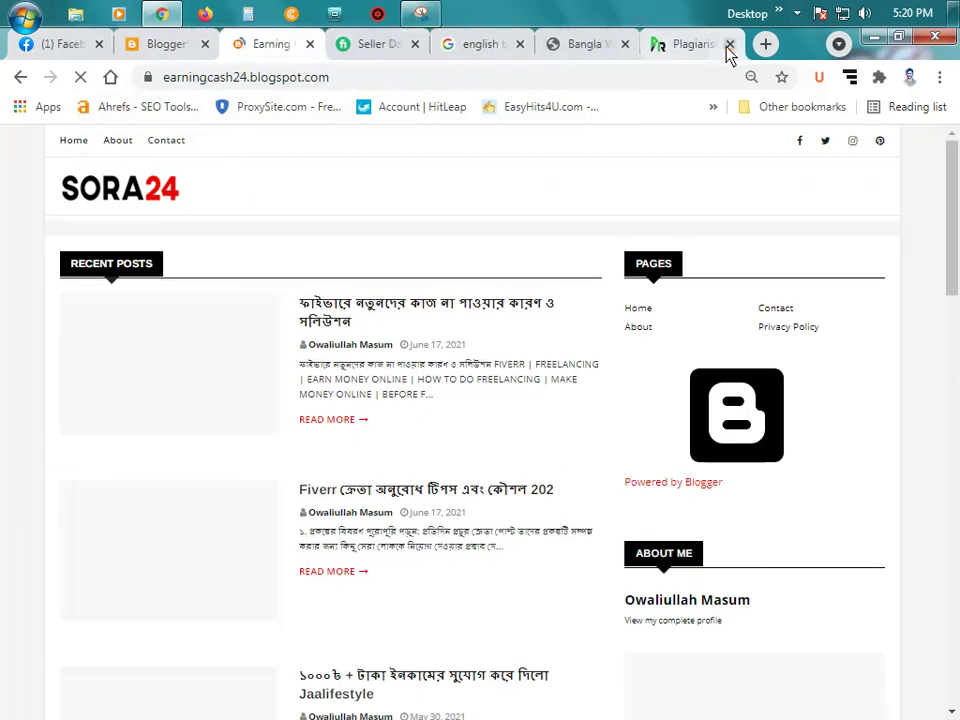
pyautogui.click(347, 50)
pyautogui.scroll(10, 439, 242)
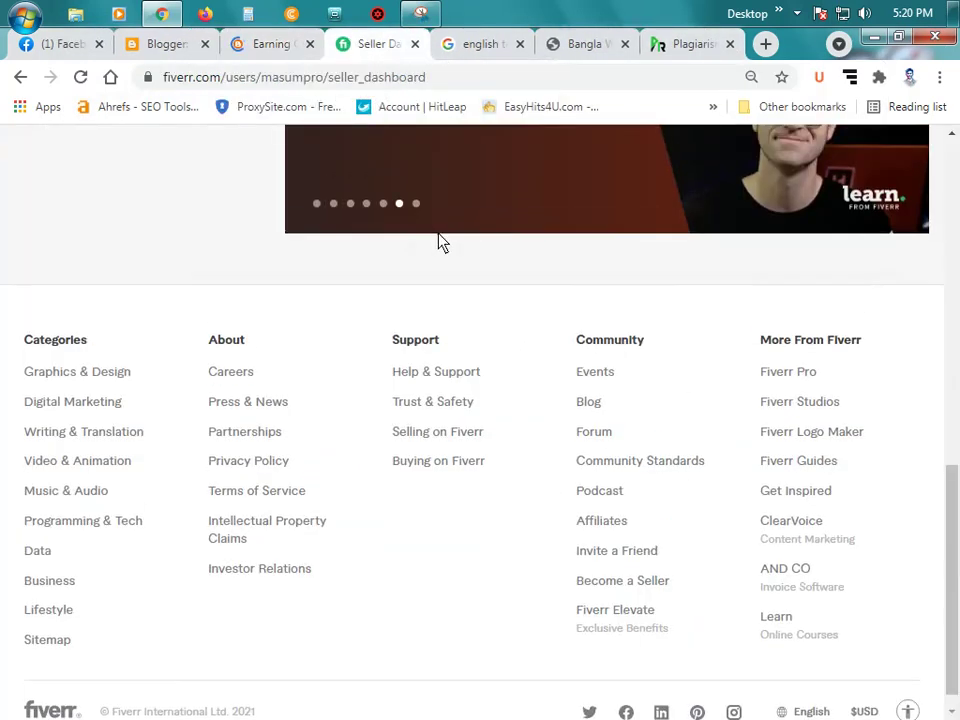
pyautogui.click(277, 45)
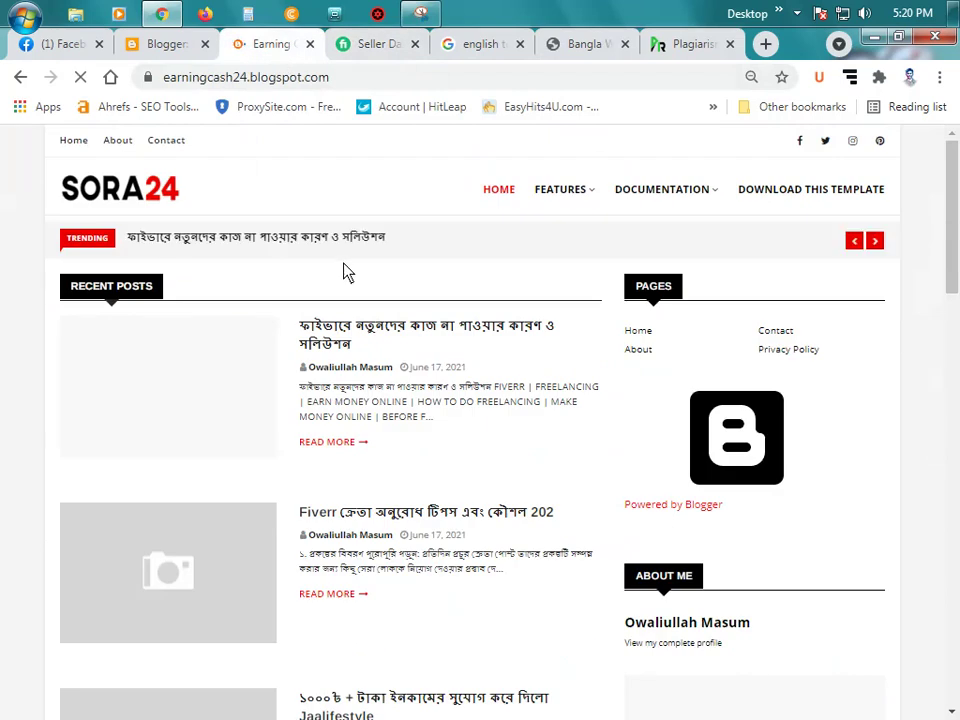
pyautogui.scroll(-4, 620, 290)
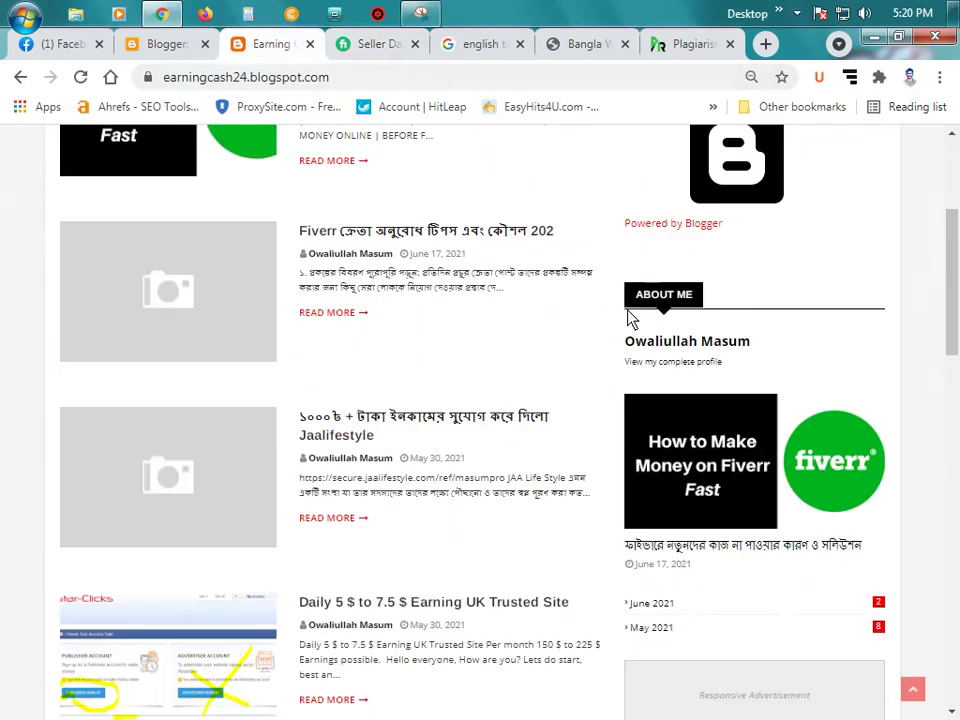
pyautogui.scroll(-6, 628, 317)
pyautogui.scroll(-3, 672, 341)
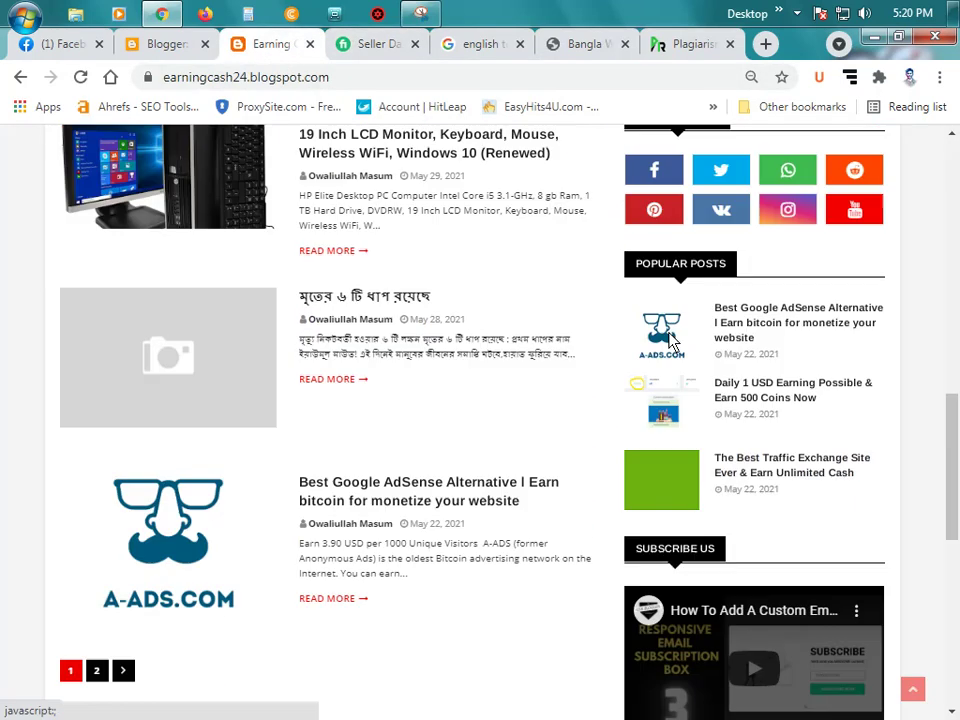
pyautogui.scroll(-3, 742, 340)
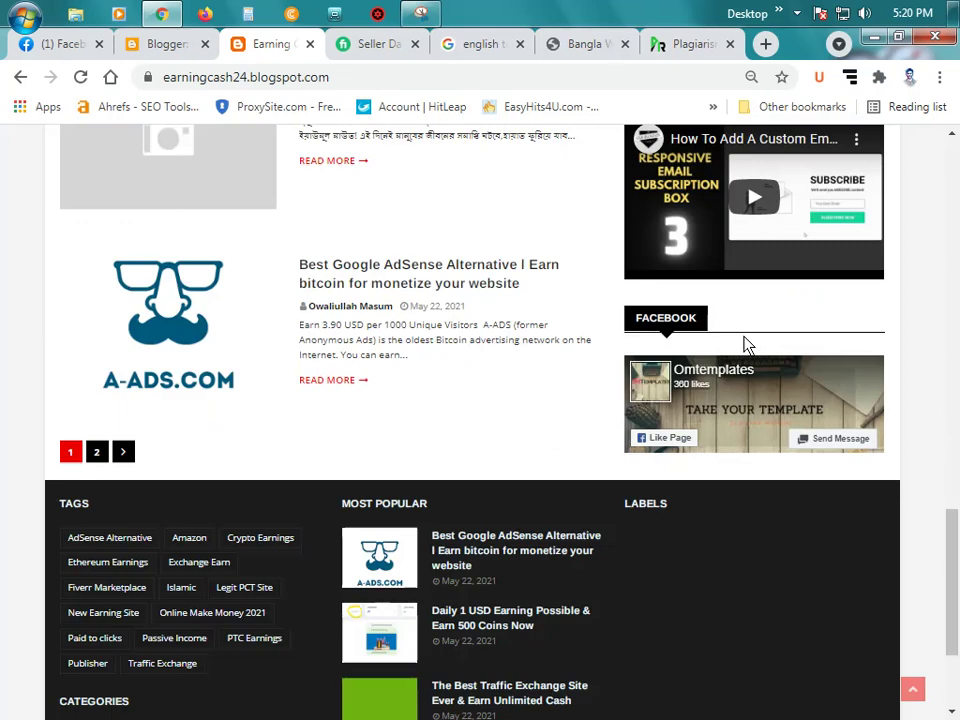
pyautogui.scroll(15, 752, 346)
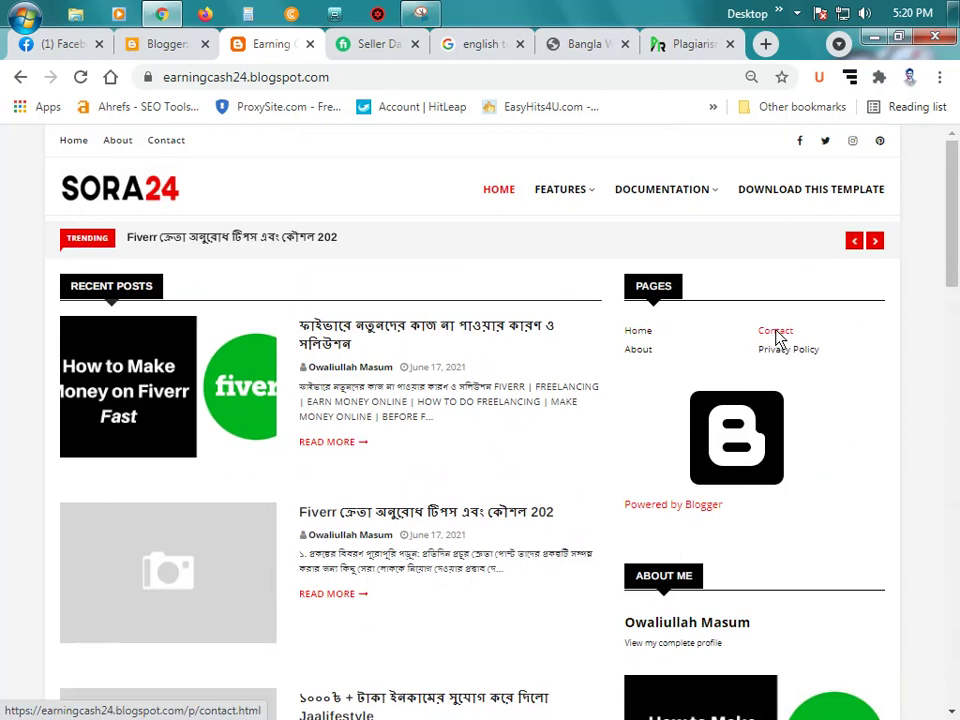
# Step: Open the blog's About page and copy its web address, then return to Blogger
pyautogui.click(639, 352)
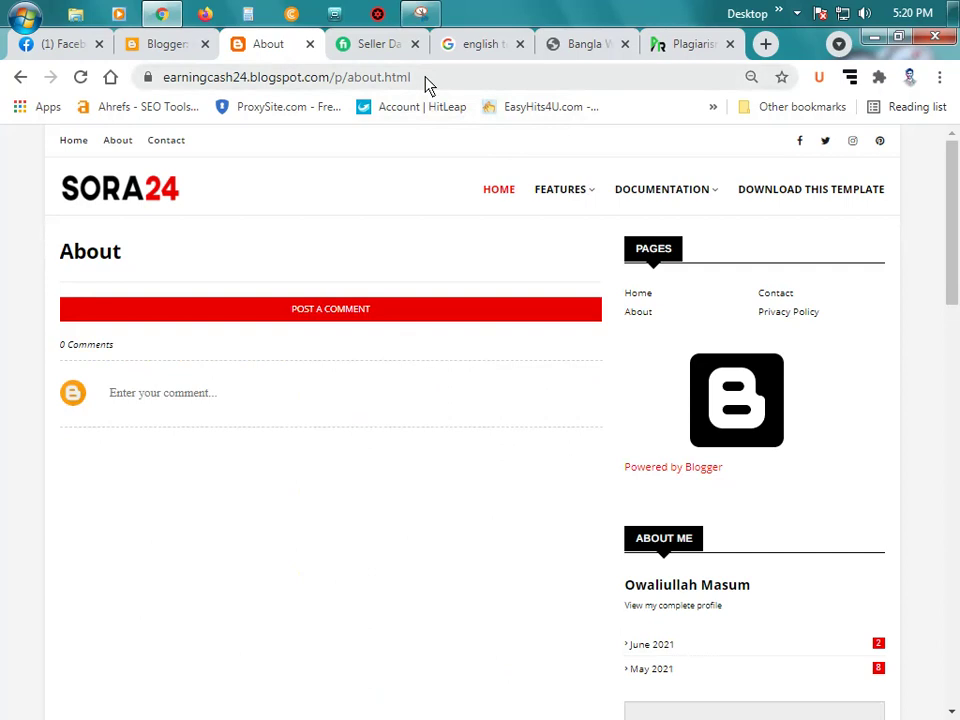
pyautogui.click(403, 81)
pyautogui.rightClick(402, 80)
pyautogui.click(478, 150)
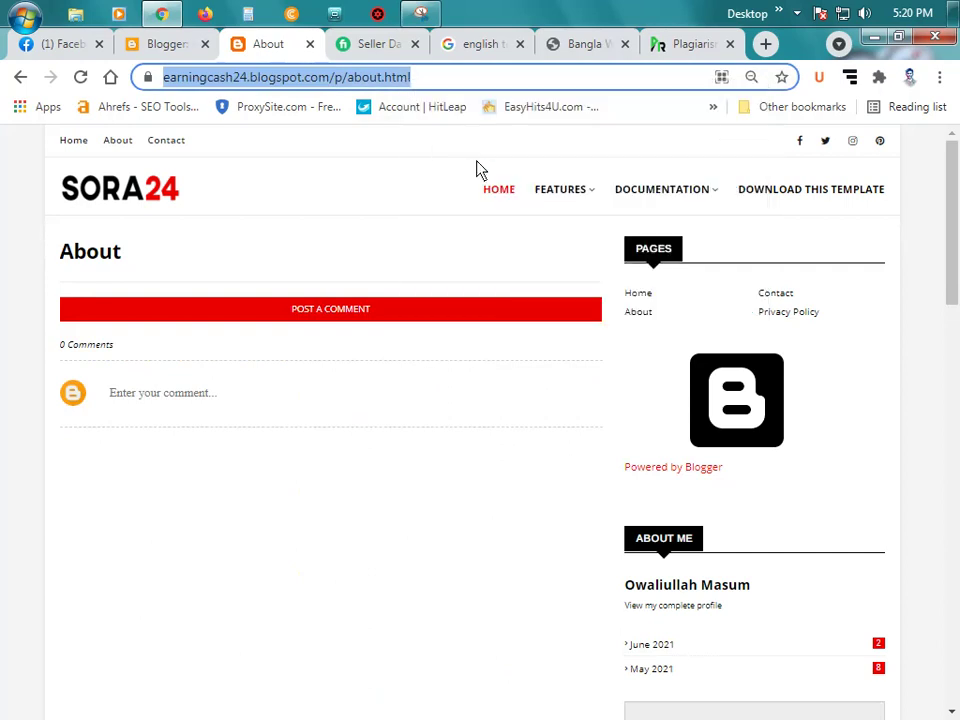
pyautogui.click(185, 45)
# Step: In the Top Navigation link list, point the About link to the blog's about.html page
pyautogui.scroll(3, 450, 461)
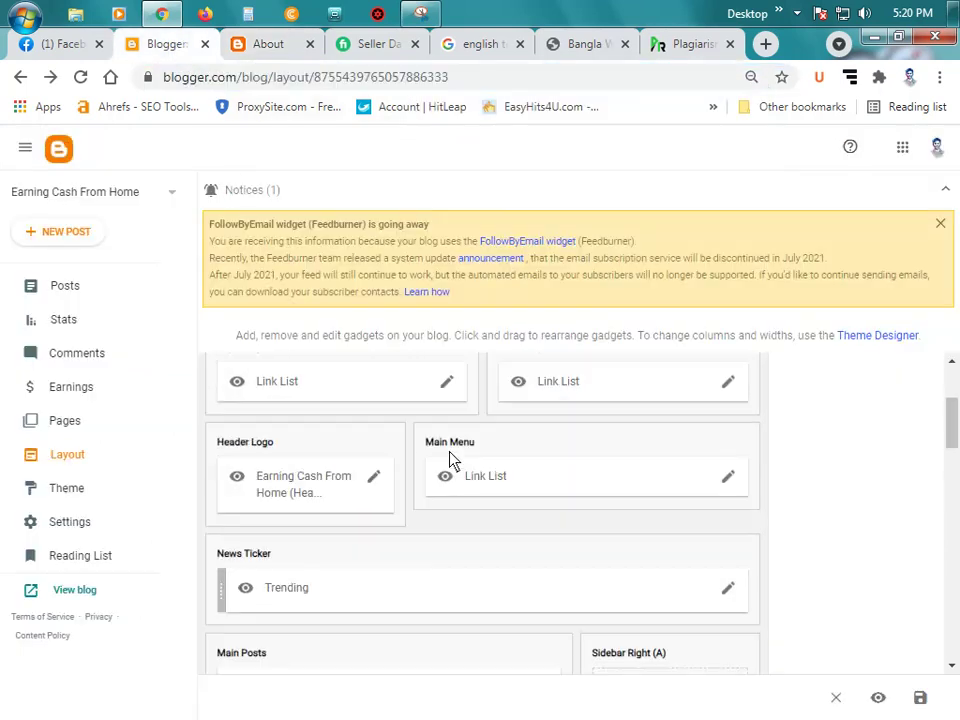
pyautogui.click(447, 477)
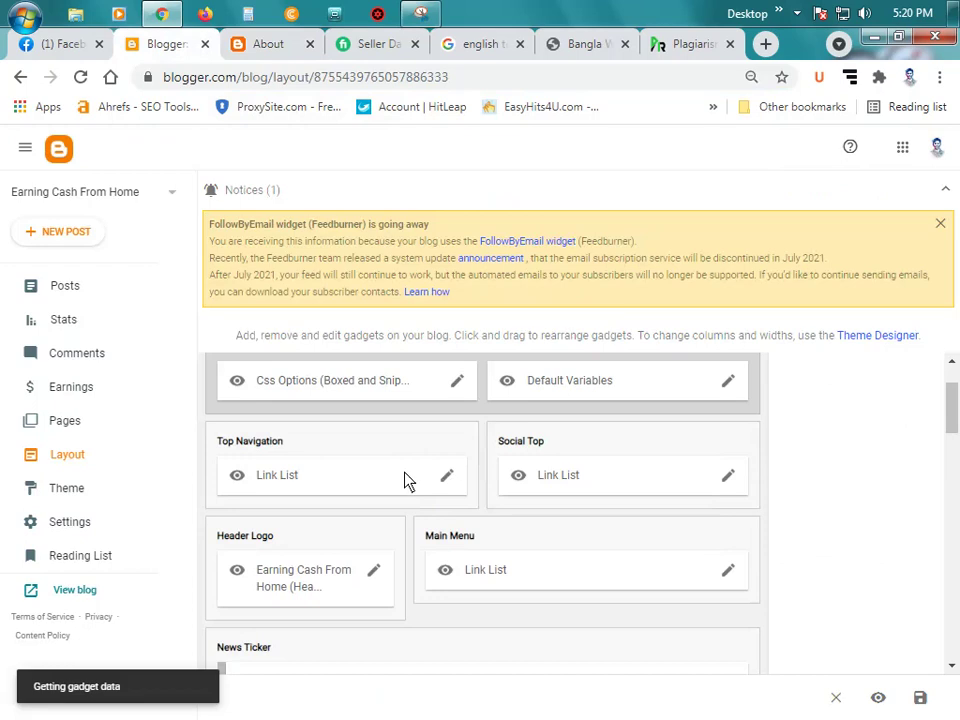
pyautogui.scroll(-2, 450, 370)
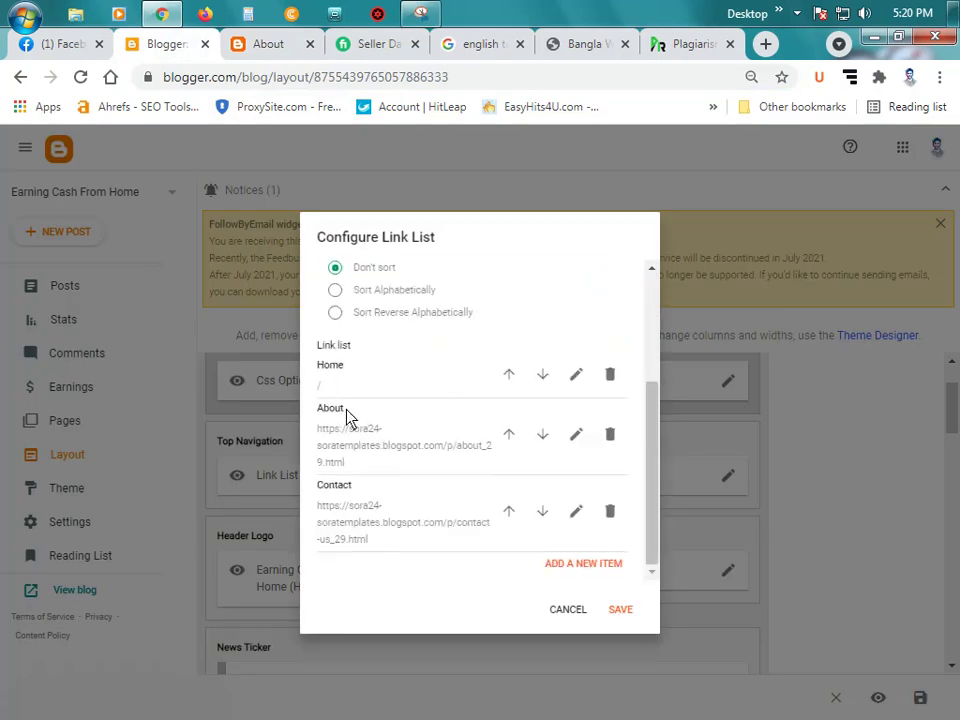
pyautogui.click(577, 434)
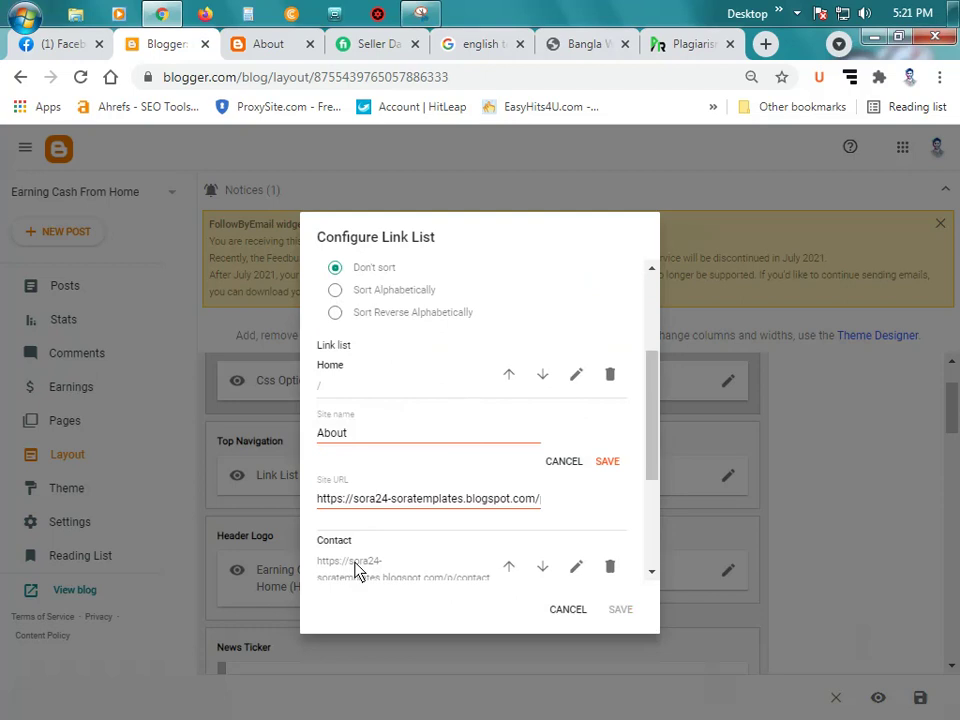
pyautogui.tripleClick(410, 500)
pyautogui.hotkey('ctrl', 'v')
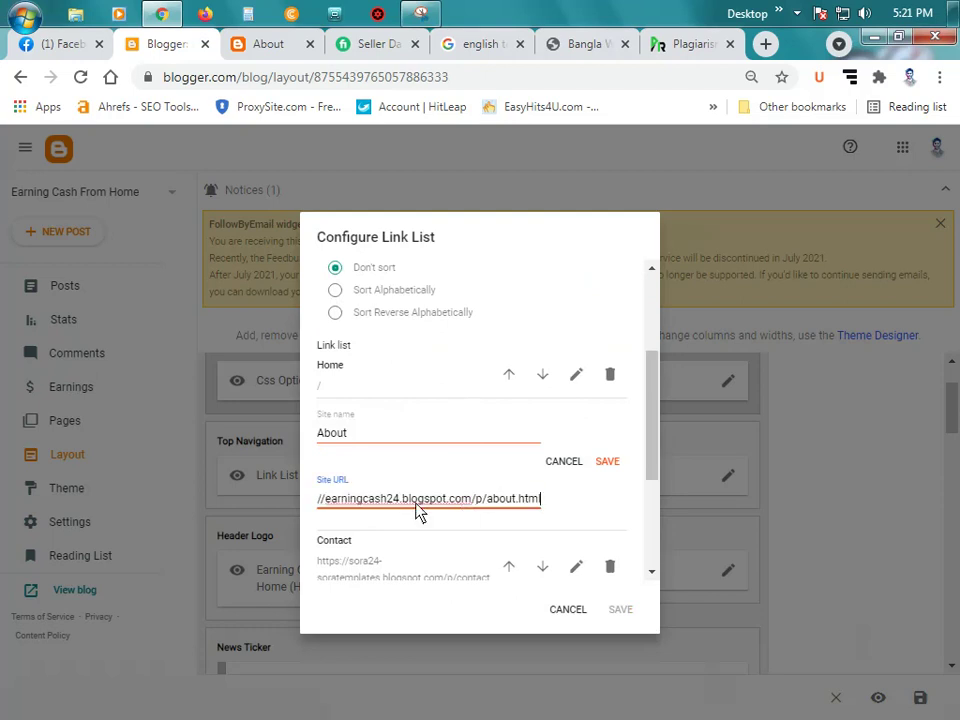
pyautogui.click(606, 461)
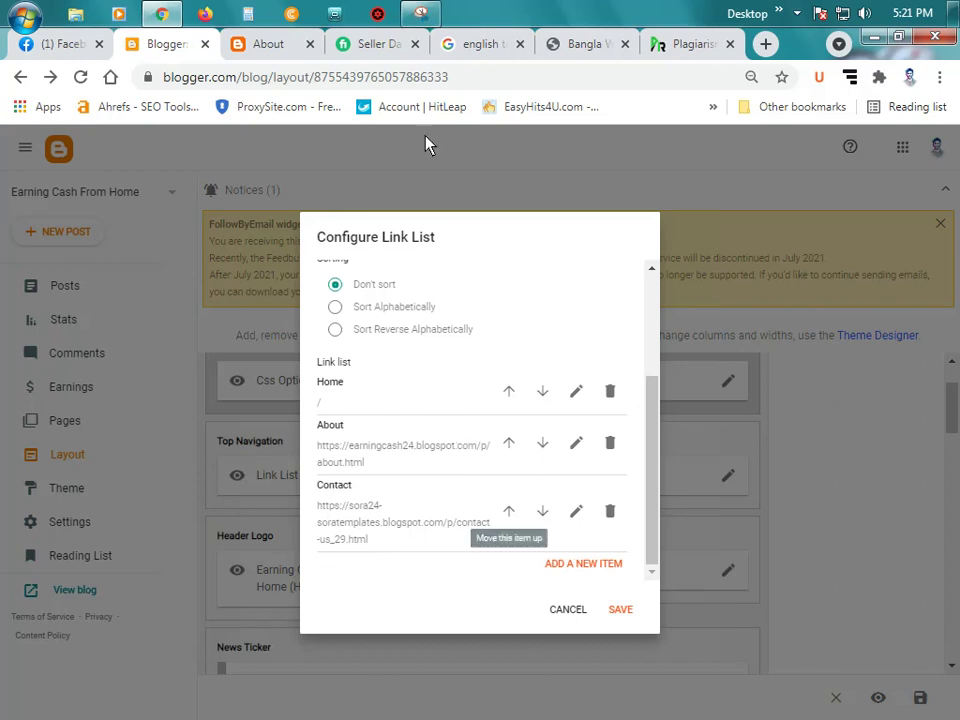
# Step: Point the Contact link to the blog's contact.html page address and save it
pyautogui.click(268, 45)
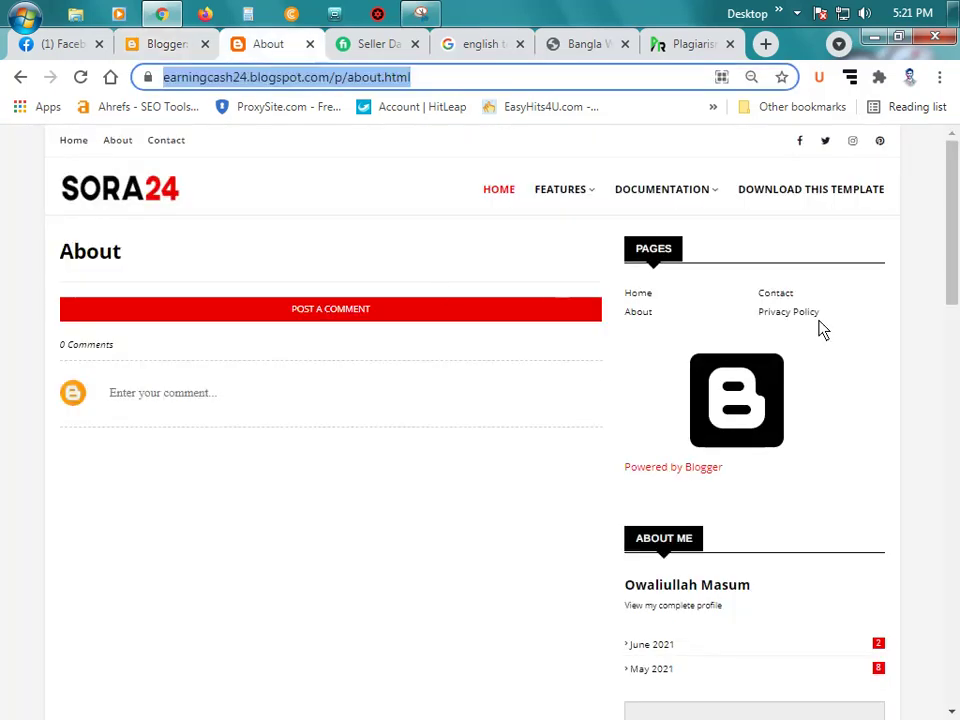
pyautogui.click(777, 296)
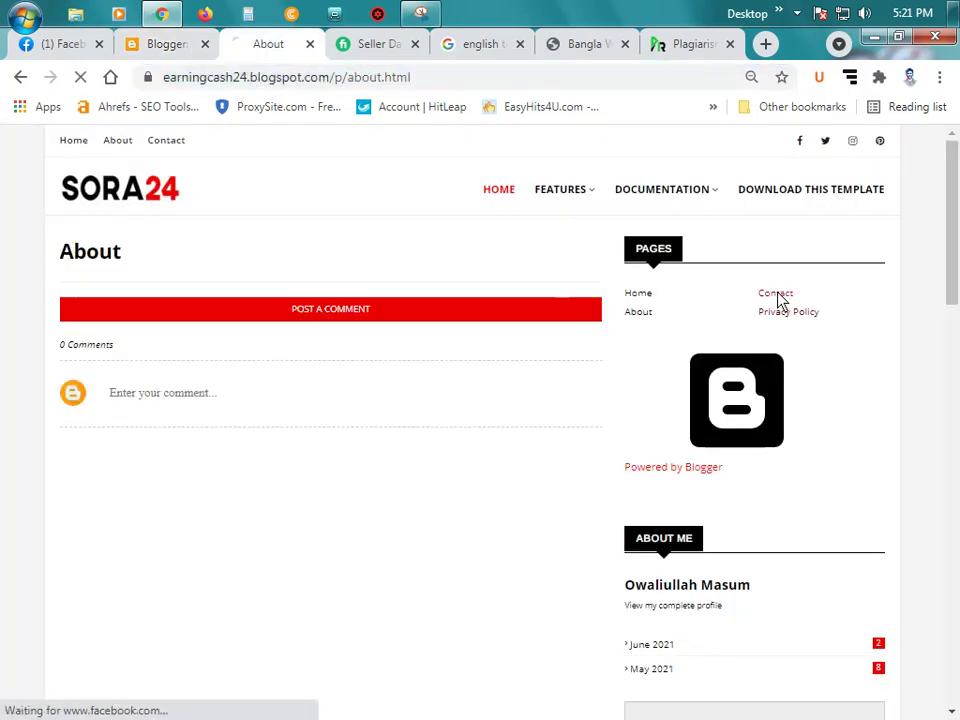
pyautogui.click(460, 86)
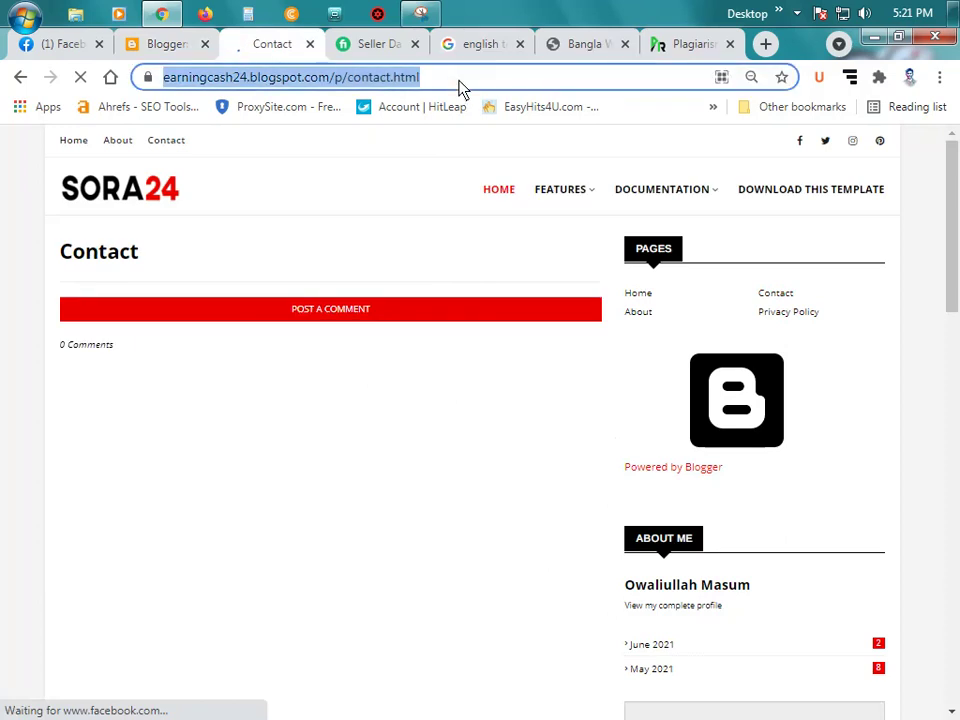
pyautogui.click(166, 44)
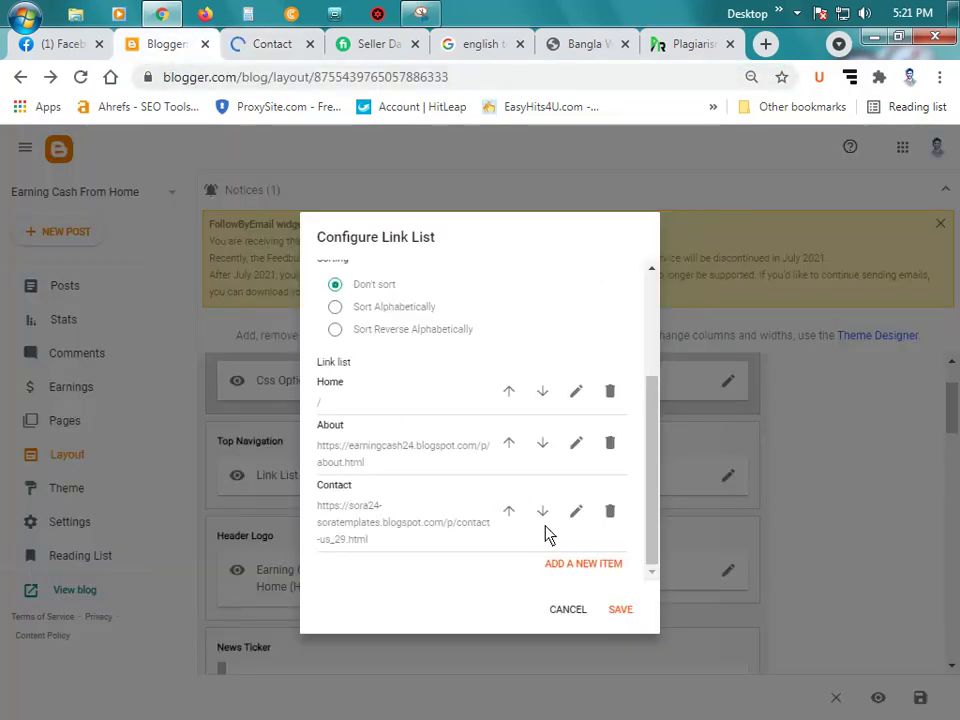
pyautogui.click(575, 512)
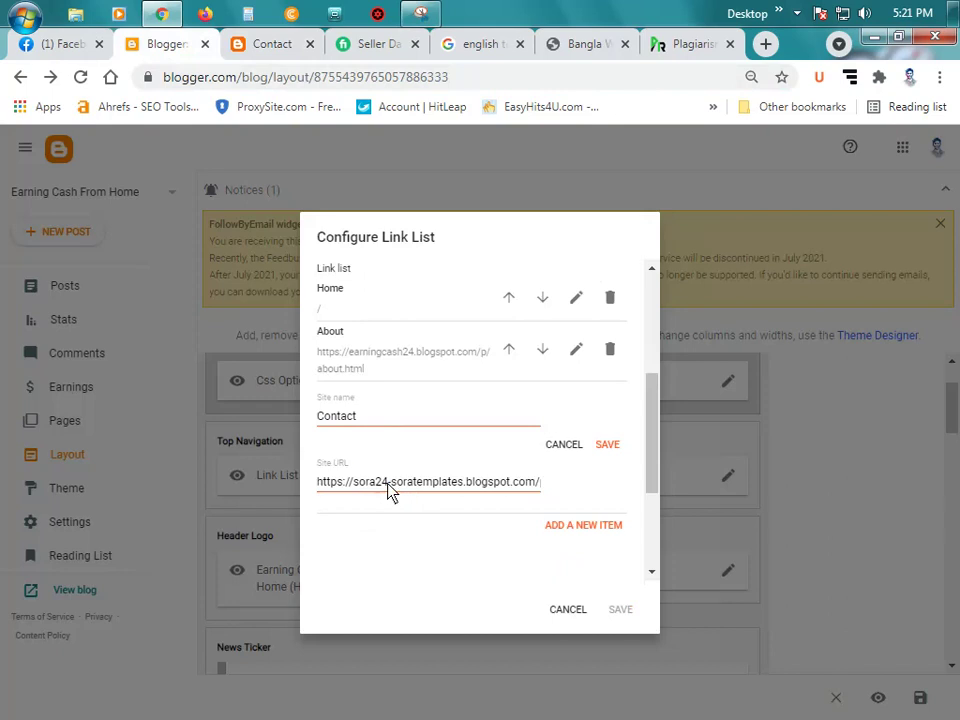
pyautogui.tripleClick(390, 490)
pyautogui.hotkey('ctrl', 'v')
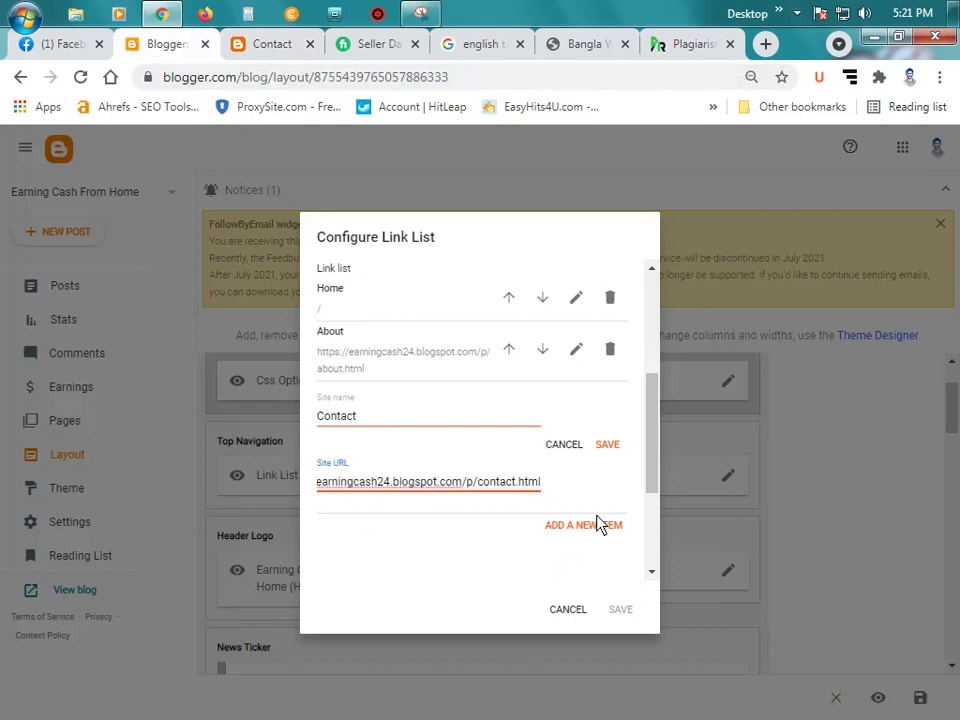
pyautogui.click(607, 444)
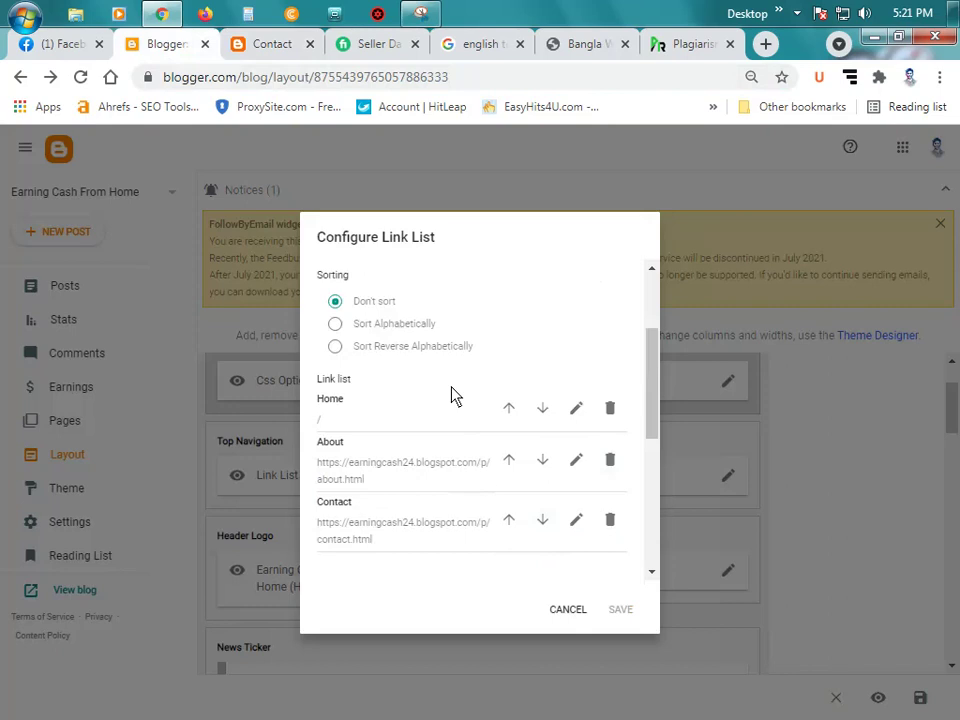
pyautogui.scroll(3, 451, 395)
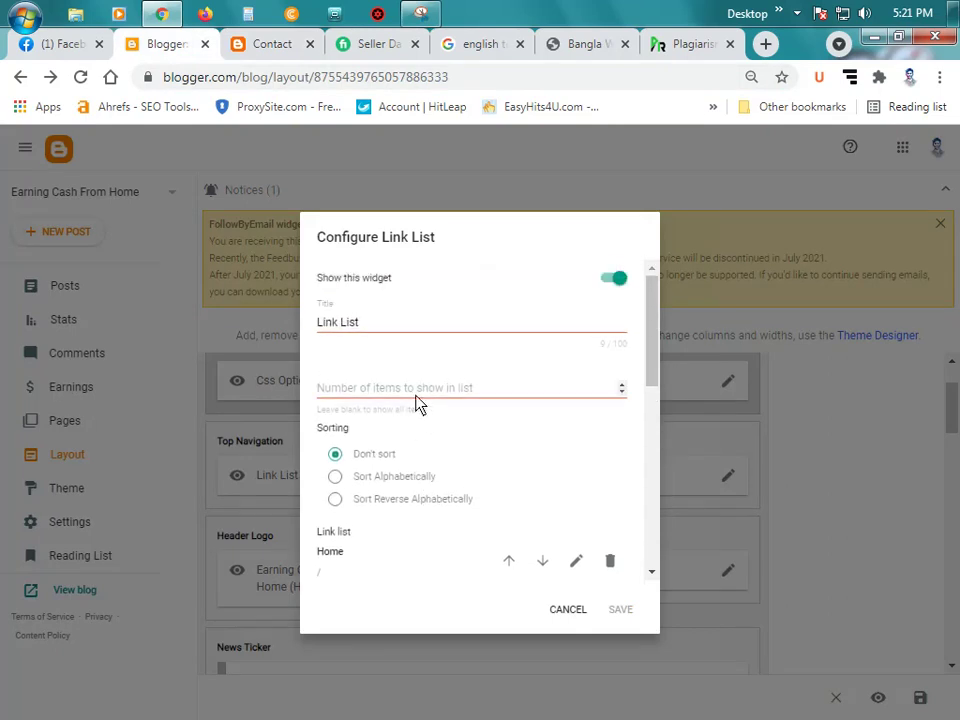
pyautogui.scroll(-3, 488, 455)
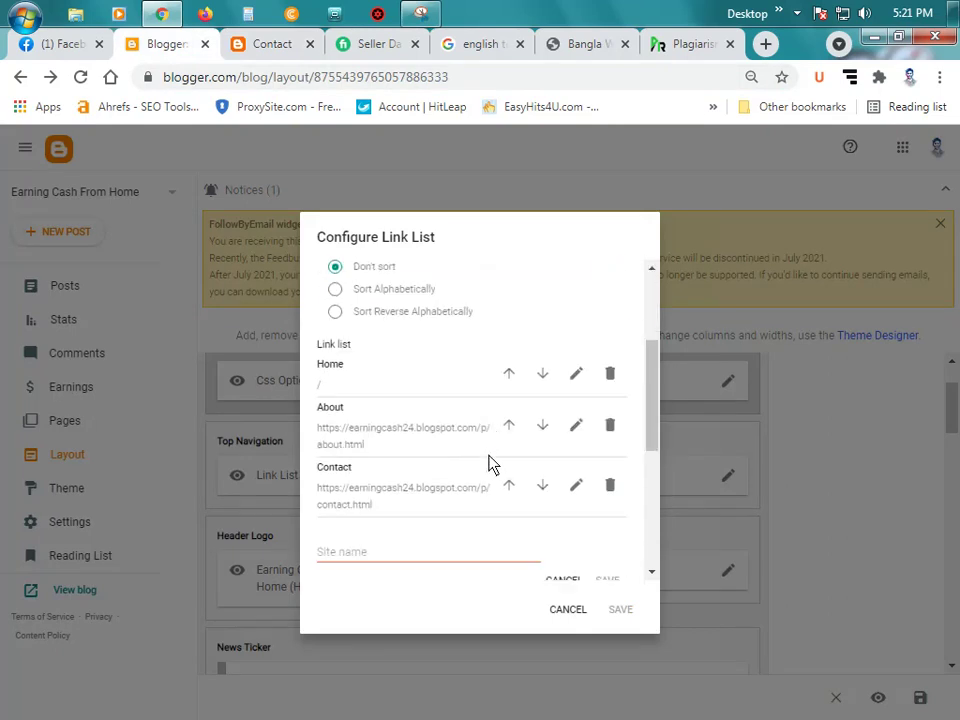
pyautogui.scroll(-2, 490, 470)
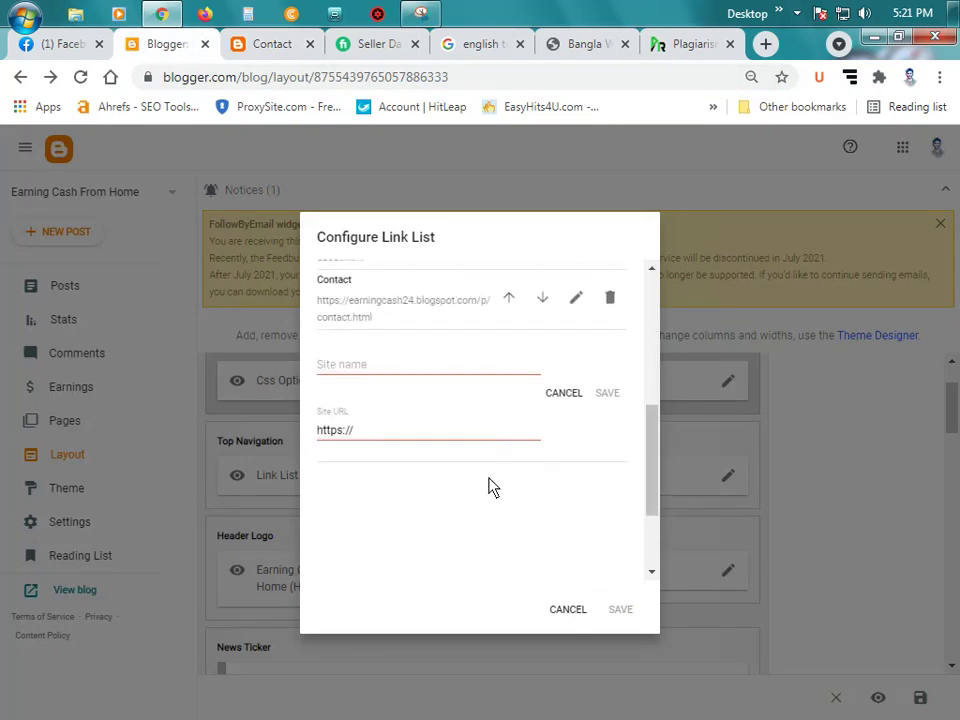
# Step: Name the new navigation link 'Privacy Policy'
pyautogui.click(397, 370)
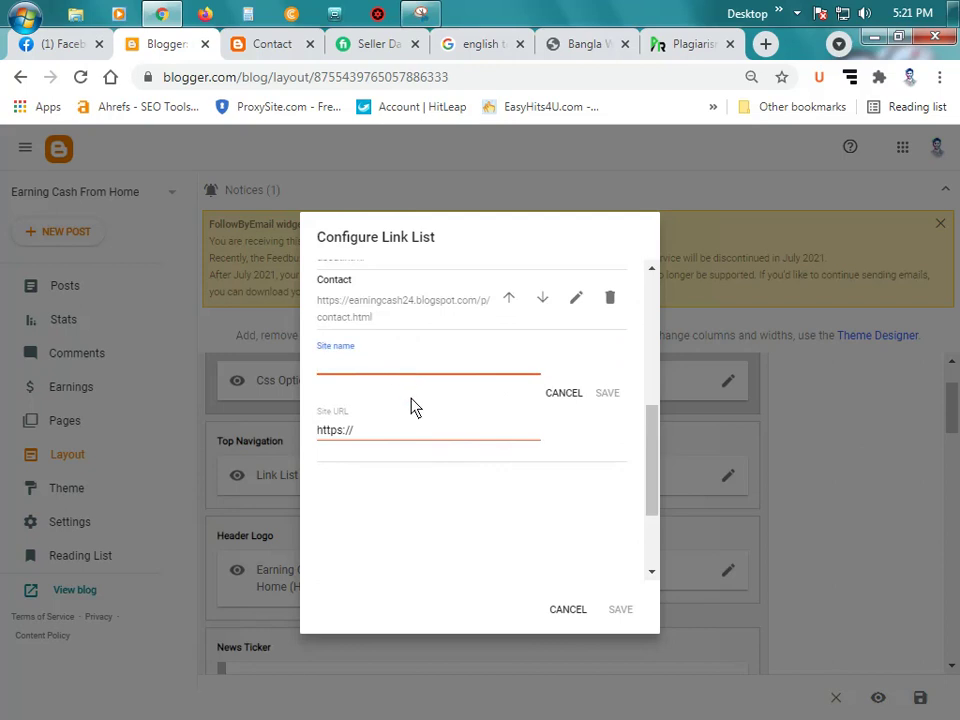
pyautogui.write('Privacy Policy')
pyautogui.press('BackSpace')
pyautogui.press('BackSpace')
pyautogui.write('xcy')
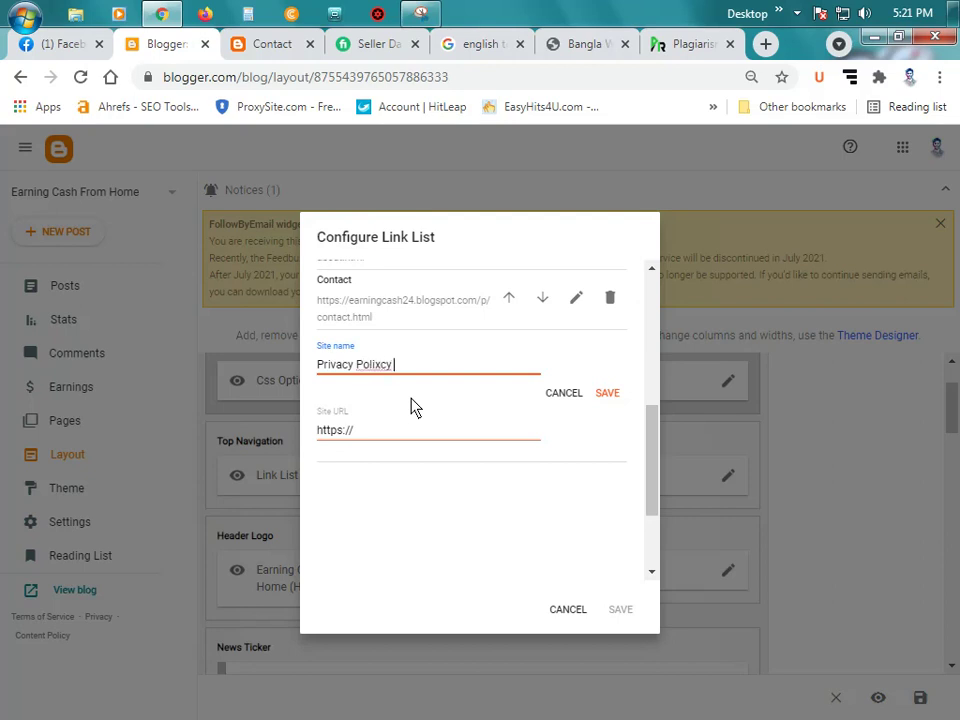
pyautogui.press('BackSpace')
pyautogui.press('BackSpace')
pyautogui.press('BackSpace')
pyautogui.press('BackSpace')
pyautogui.write('cy')
pyautogui.moveTo(396, 448); pyautogui.dragTo(328, 118)
# Step: Copy the blog's privacy-policy.html address and paste it into the link's Site URL
pyautogui.click(270, 45)
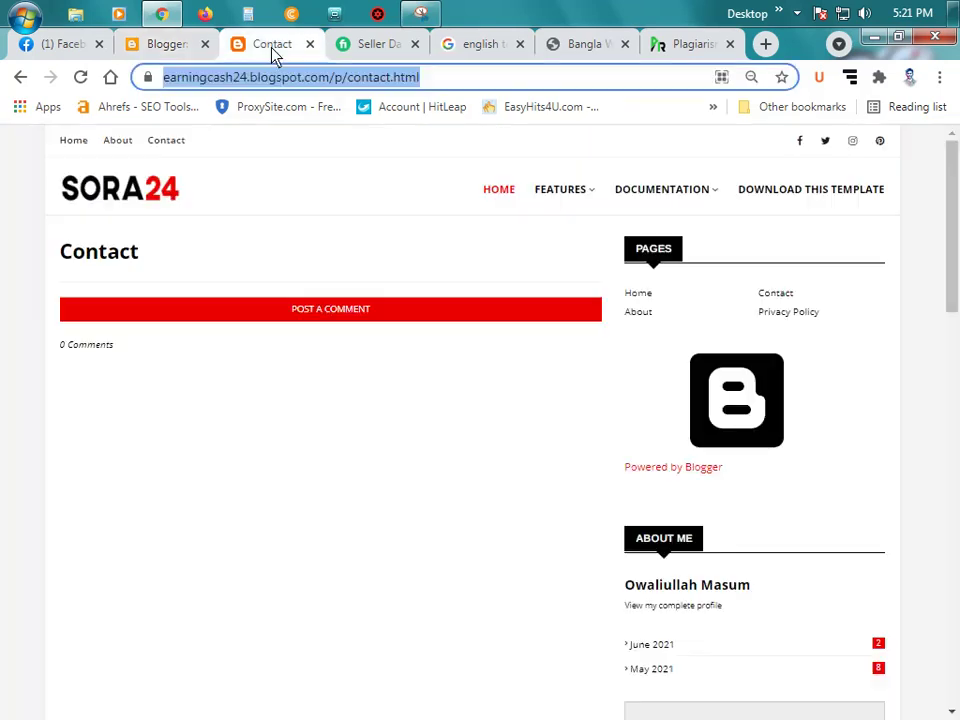
pyautogui.click(783, 322)
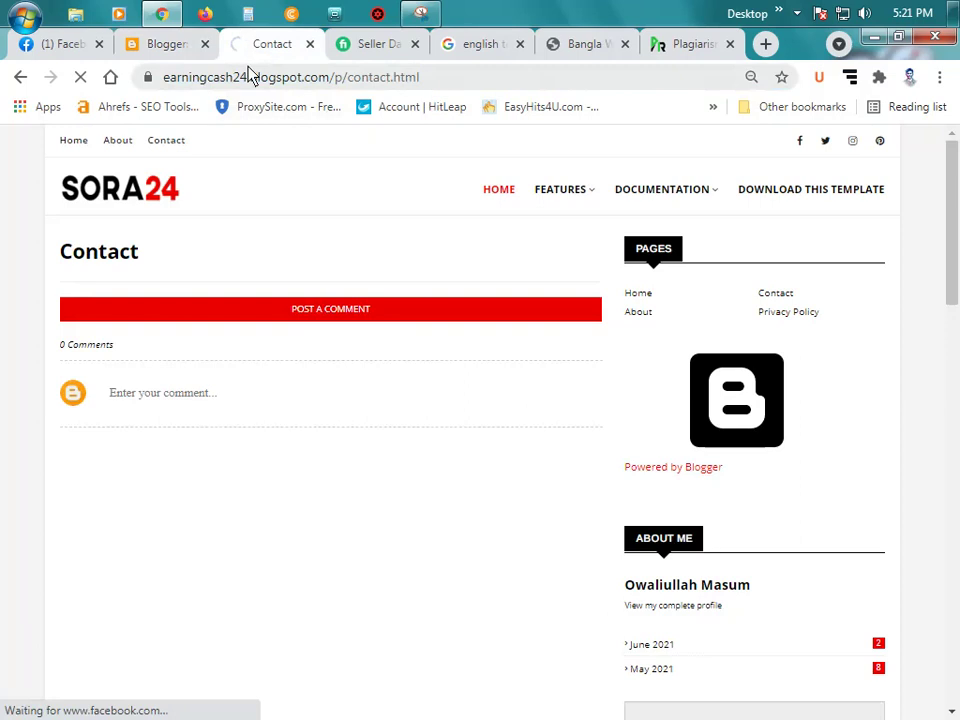
pyautogui.click(413, 80)
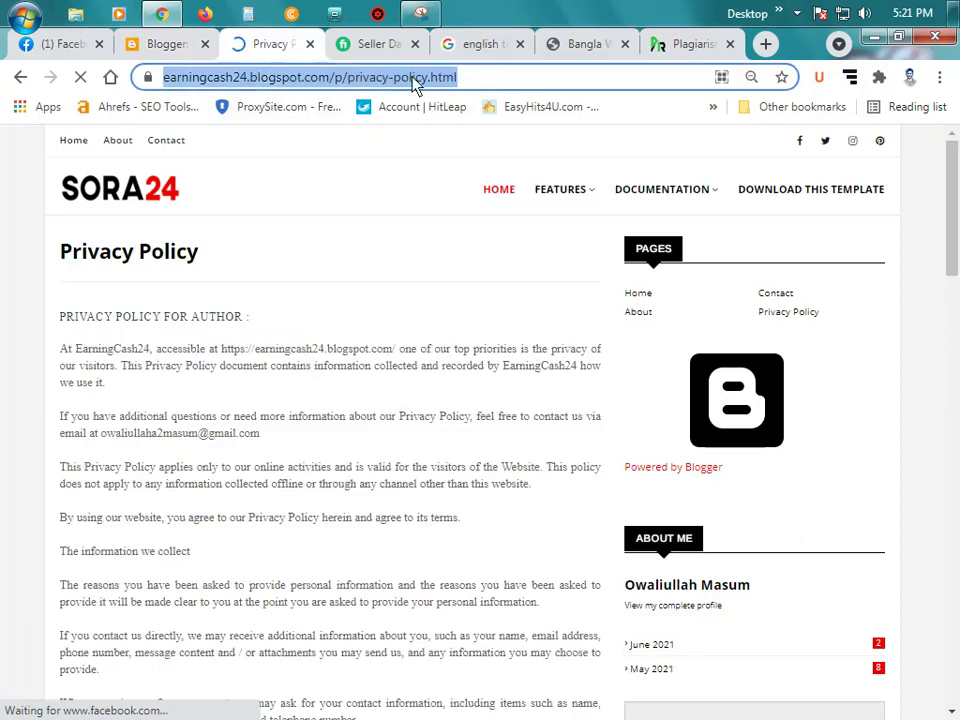
pyautogui.rightClick(413, 80)
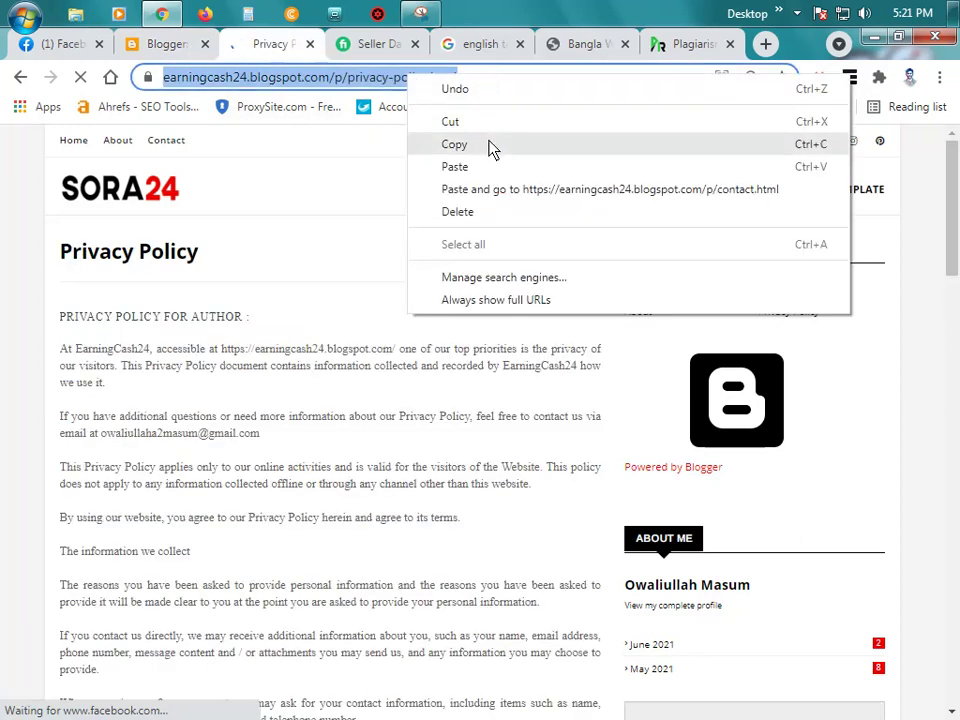
pyautogui.click(454, 144)
pyautogui.click(163, 44)
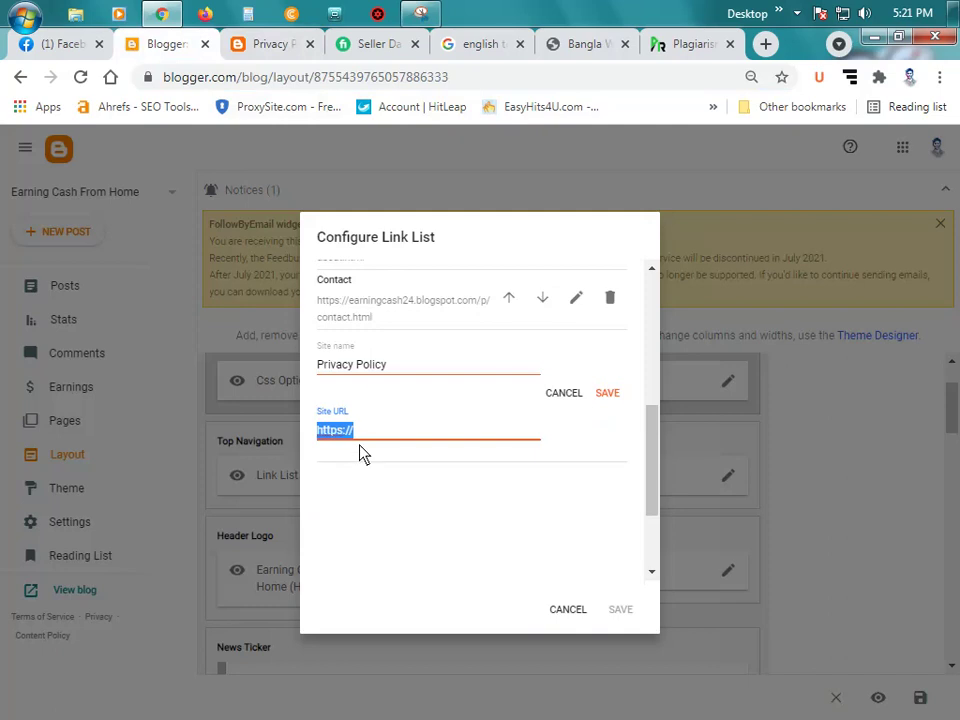
pyautogui.hotkey('ctrl', 'v')
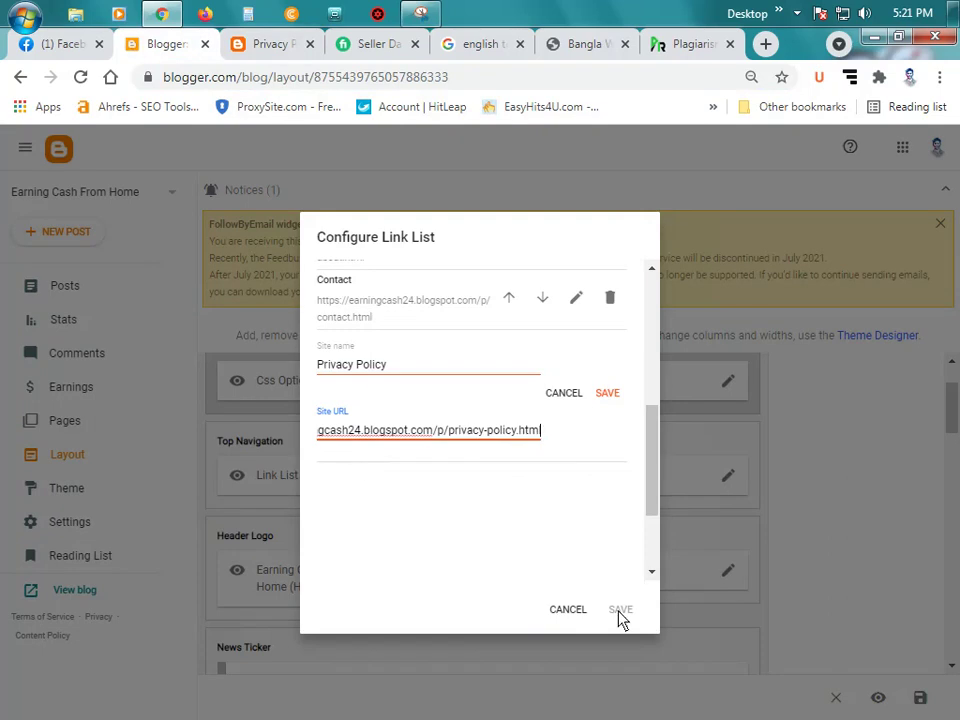
pyautogui.click(450, 489)
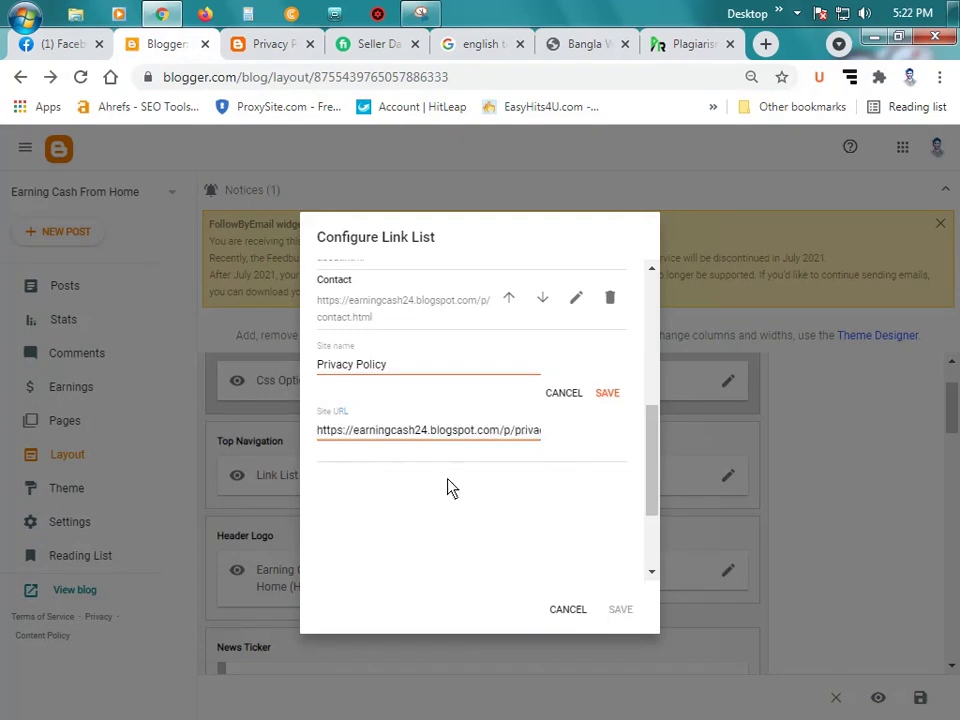
# Step: Save the Privacy Policy link and the updated Top Navigation link list
pyautogui.click(385, 432)
pyautogui.click(426, 379)
pyautogui.scroll(4, 424, 378)
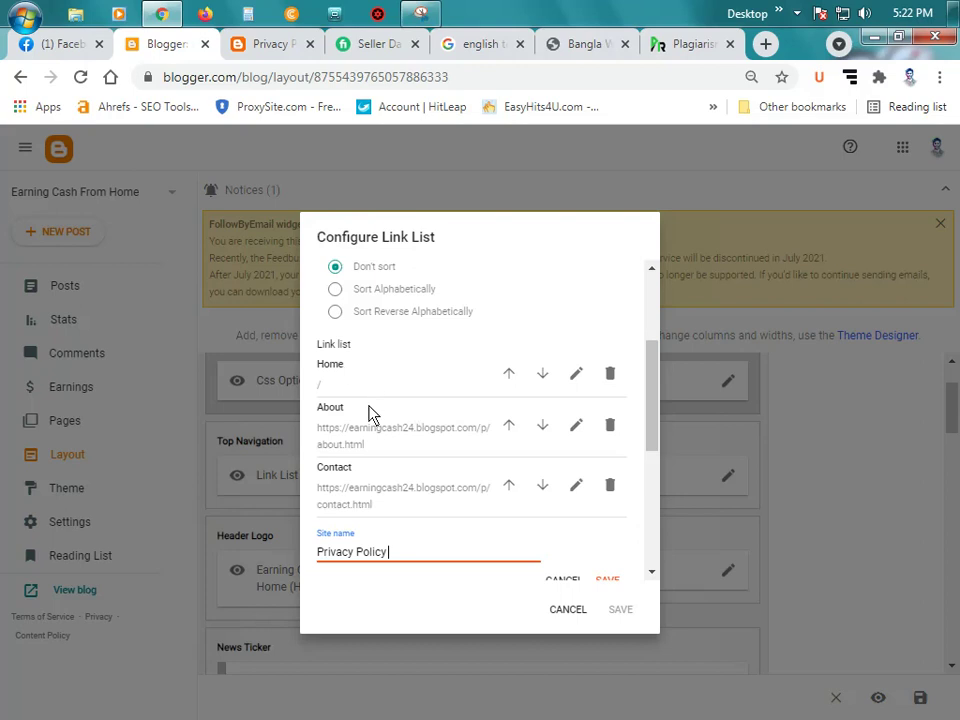
pyautogui.scroll(-3, 586, 499)
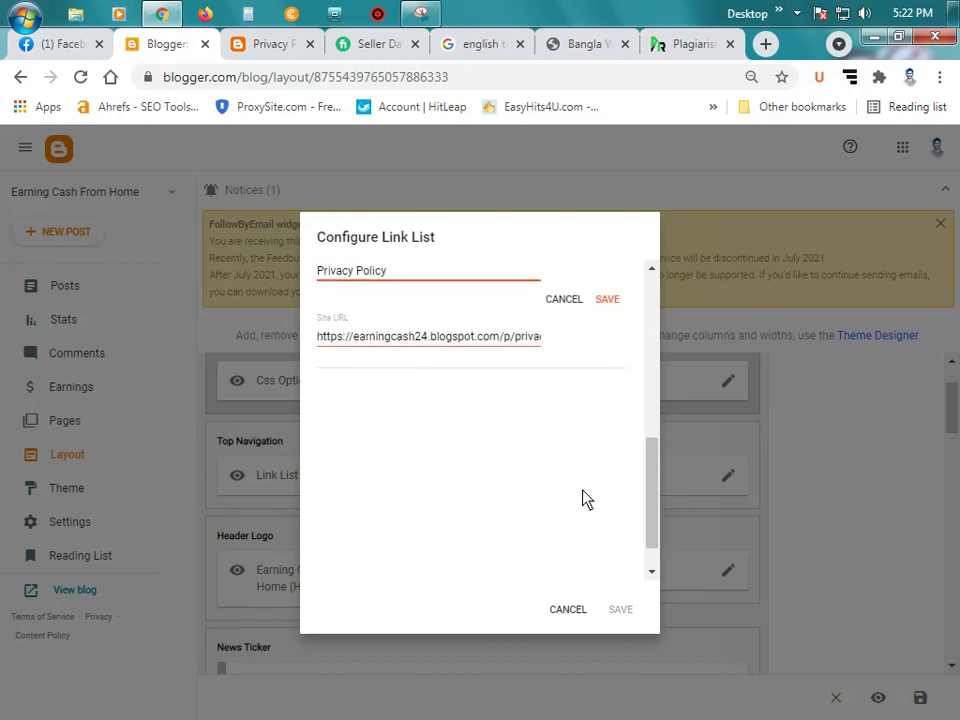
pyautogui.click(607, 299)
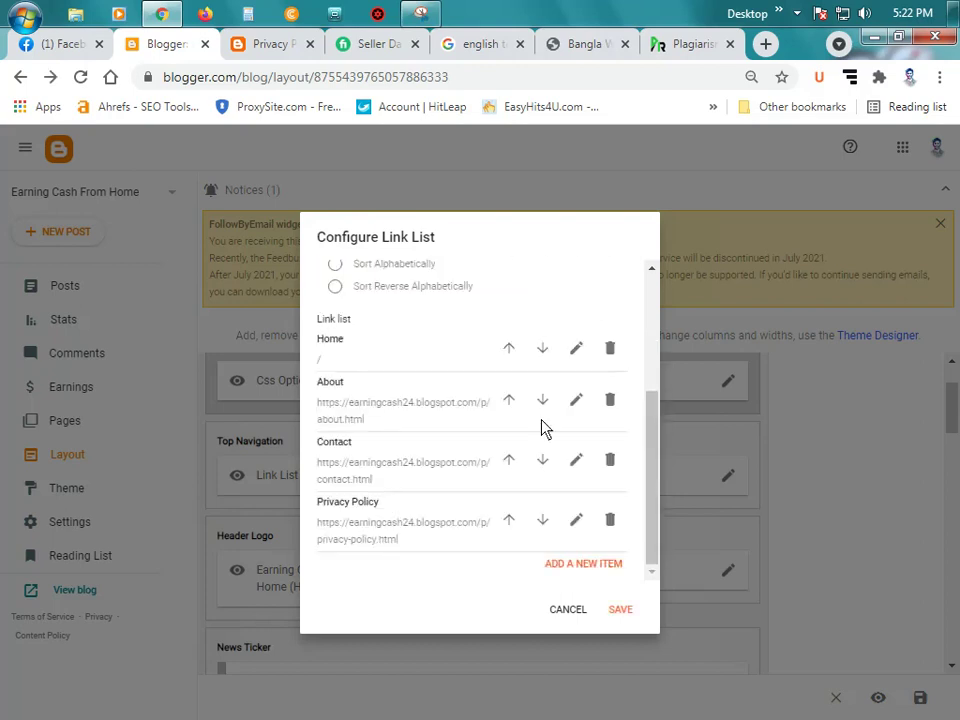
pyautogui.click(620, 610)
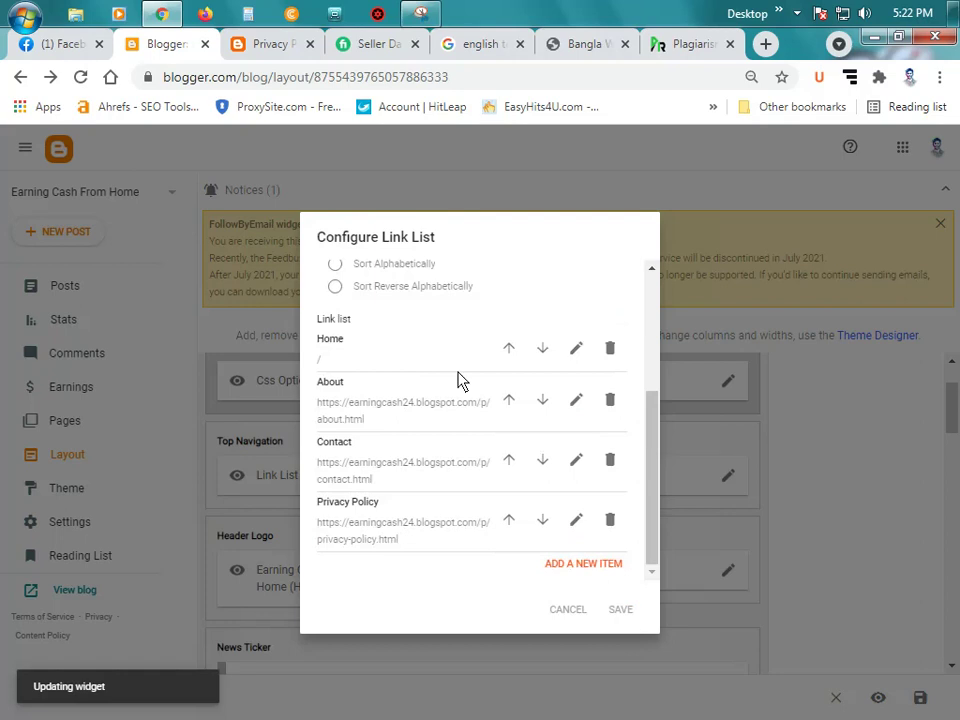
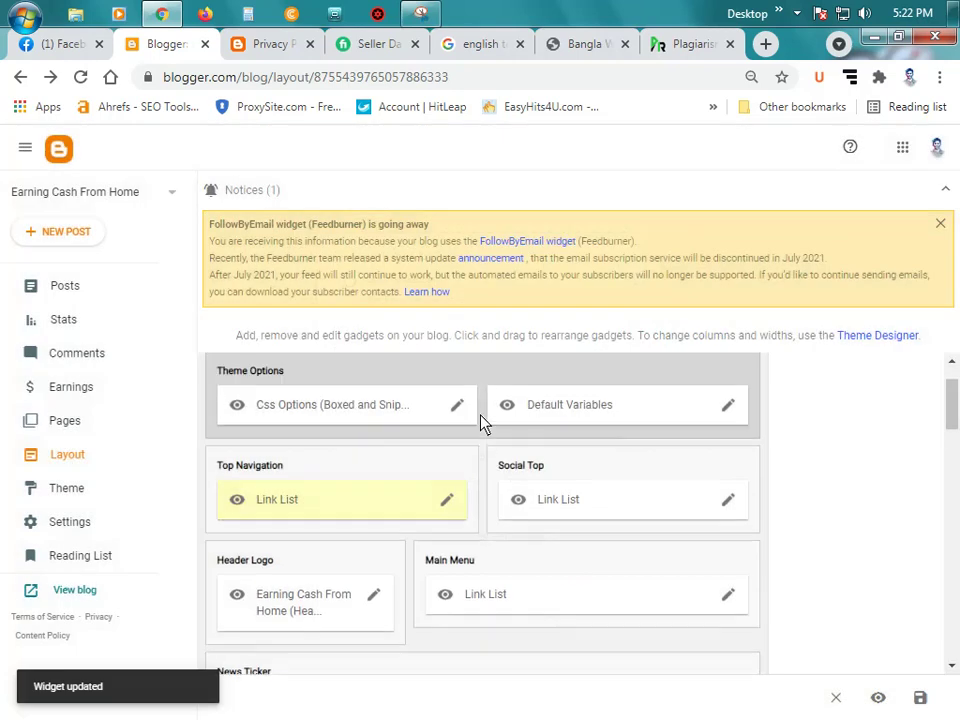
# Step: Reload the blog's privacy policy tab and browse the blog's home page
pyautogui.click(258, 43)
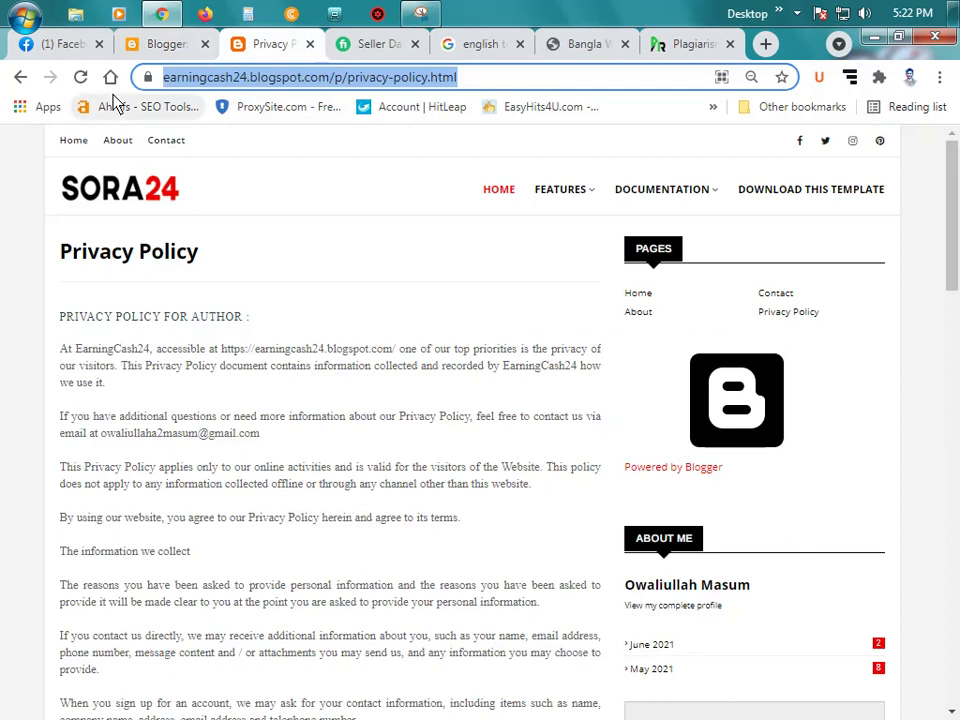
pyautogui.click(81, 78)
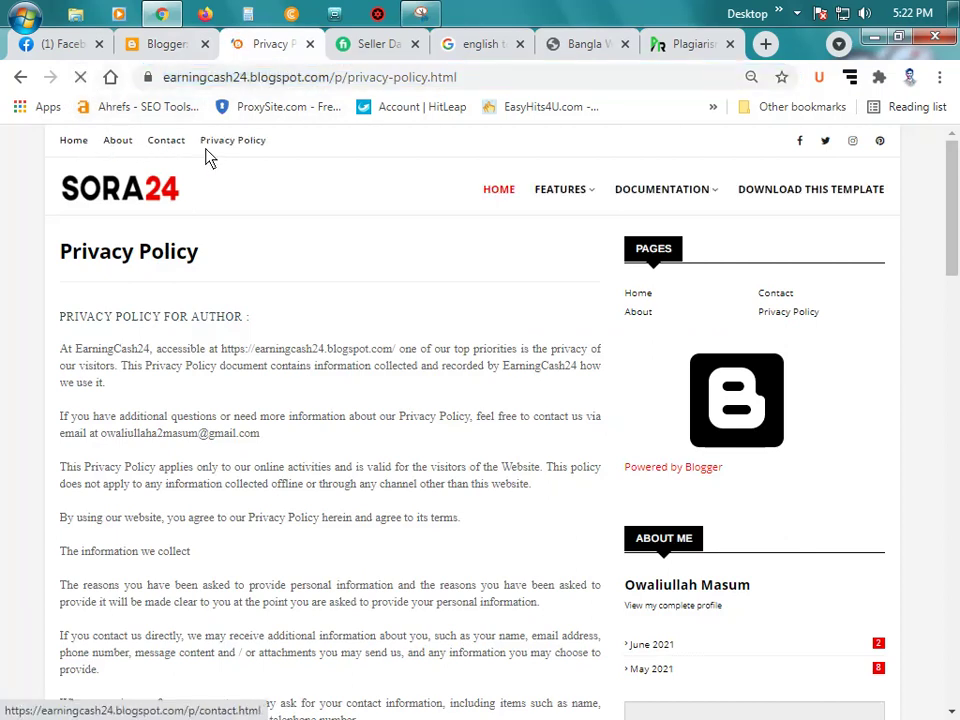
pyautogui.click(68, 141)
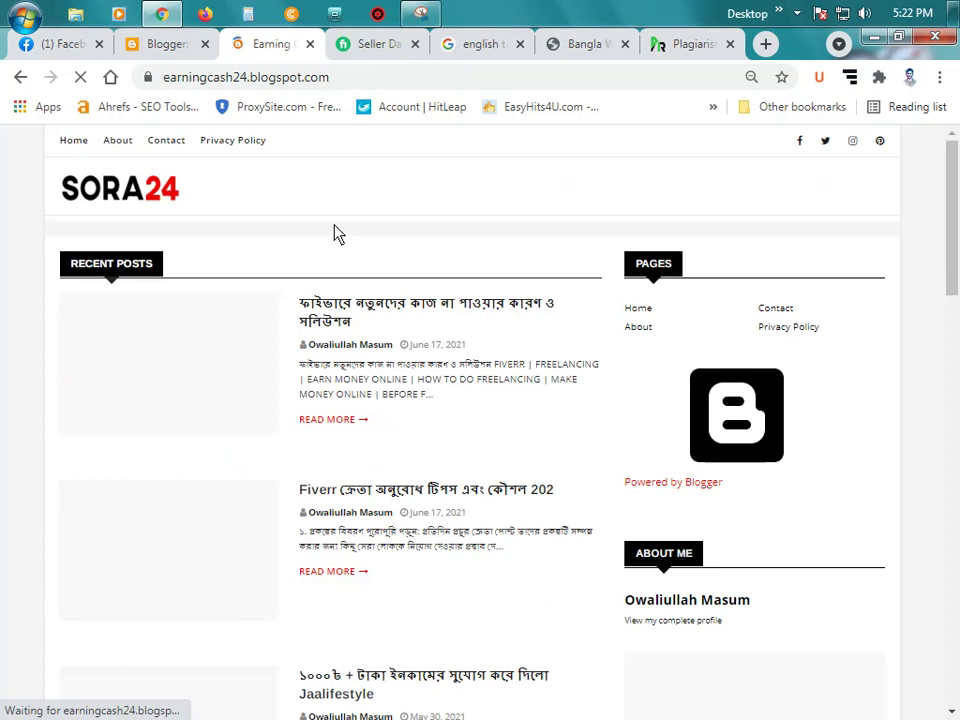
pyautogui.scroll(-8, 336, 250)
pyautogui.scroll(7, 380, 276)
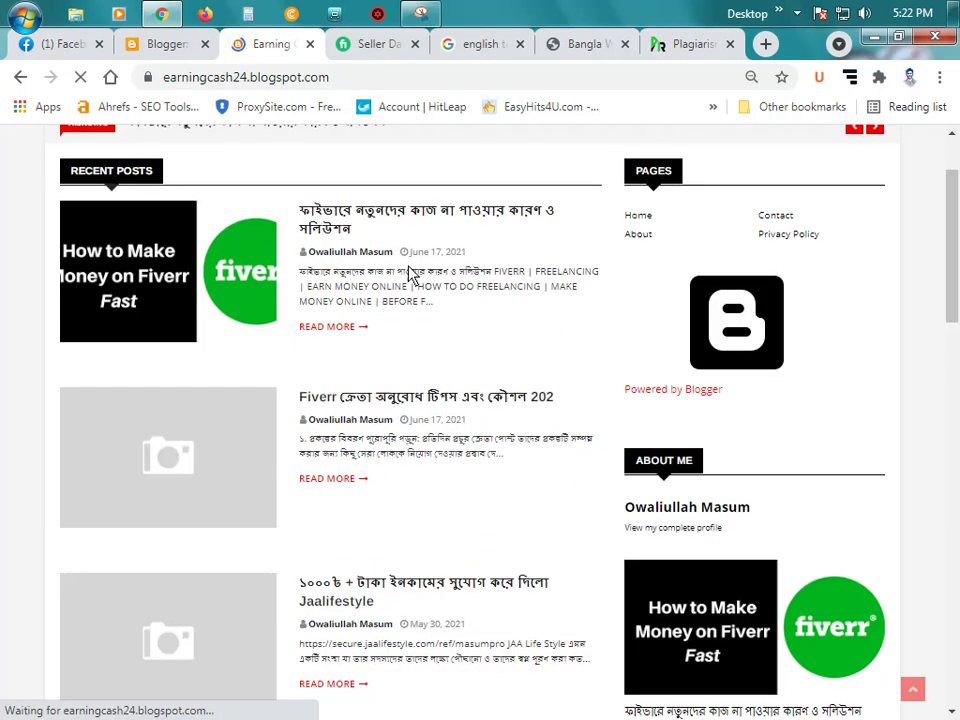
pyautogui.scroll(2, 410, 275)
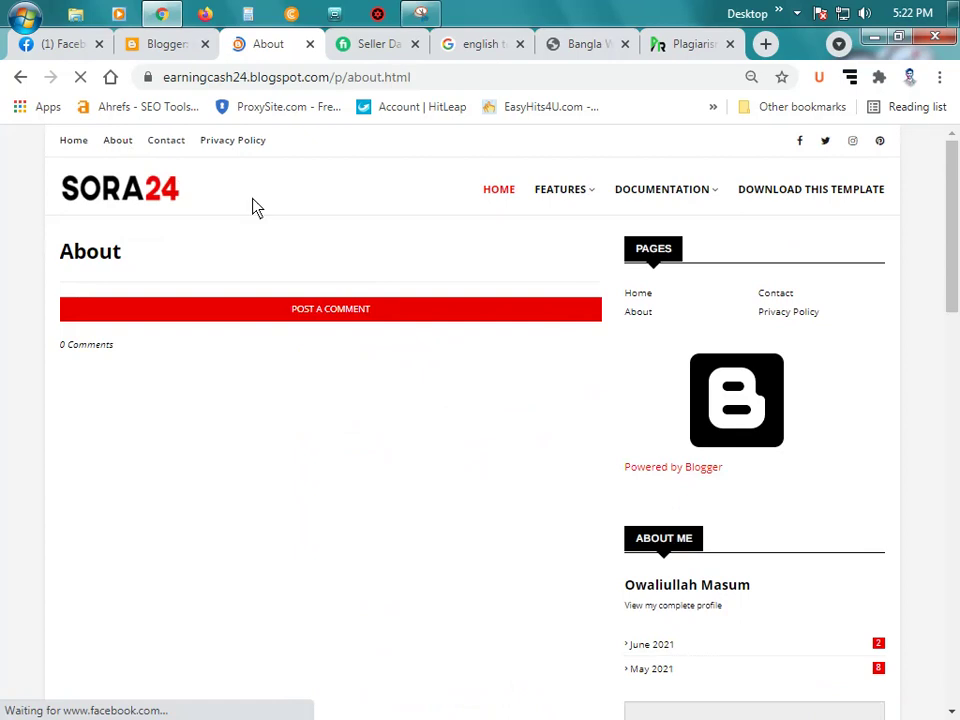
pyautogui.scroll(-4, 300, 480)
pyautogui.scroll(4, 306, 480)
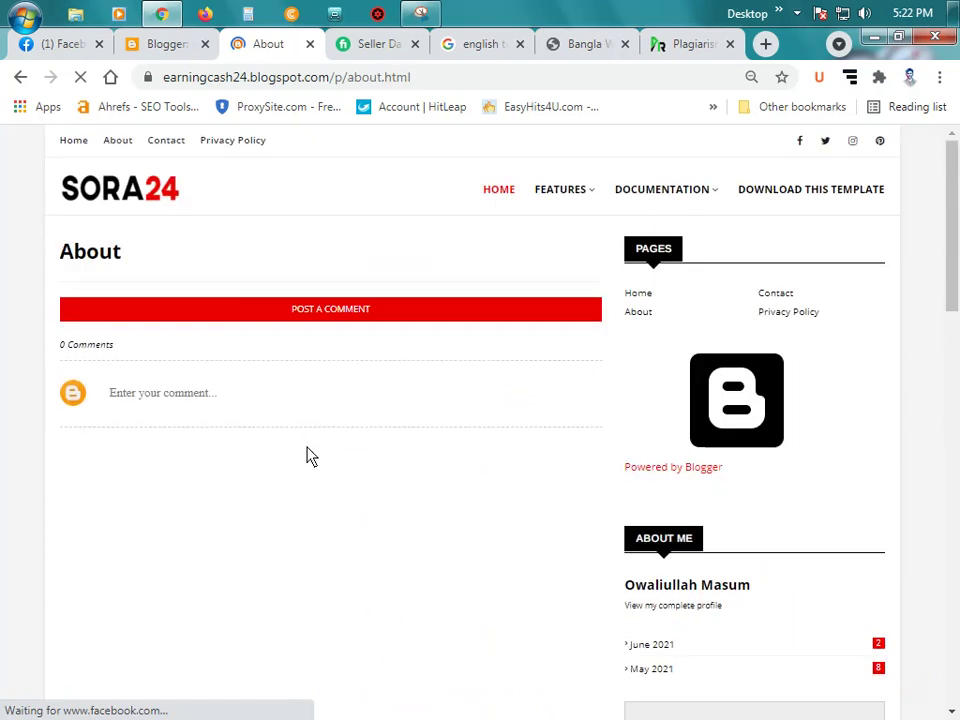
# Step: Check the blog's Contact and Privacy Policy pages, then return to the home page
pyautogui.click(174, 145)
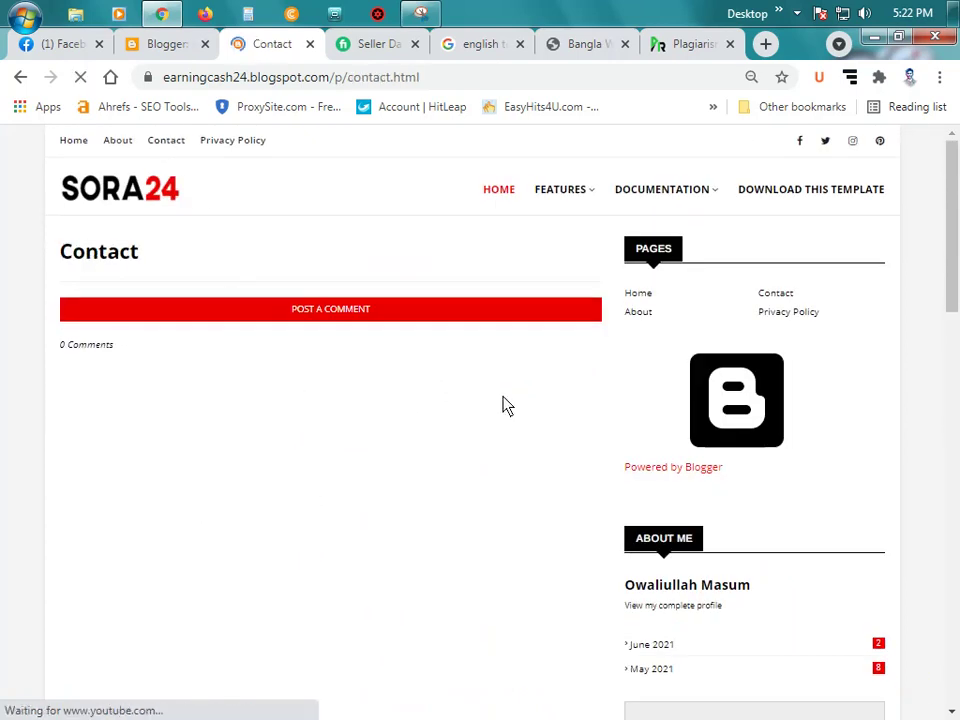
pyautogui.scroll(-2, 474, 429)
pyautogui.scroll(2, 420, 395)
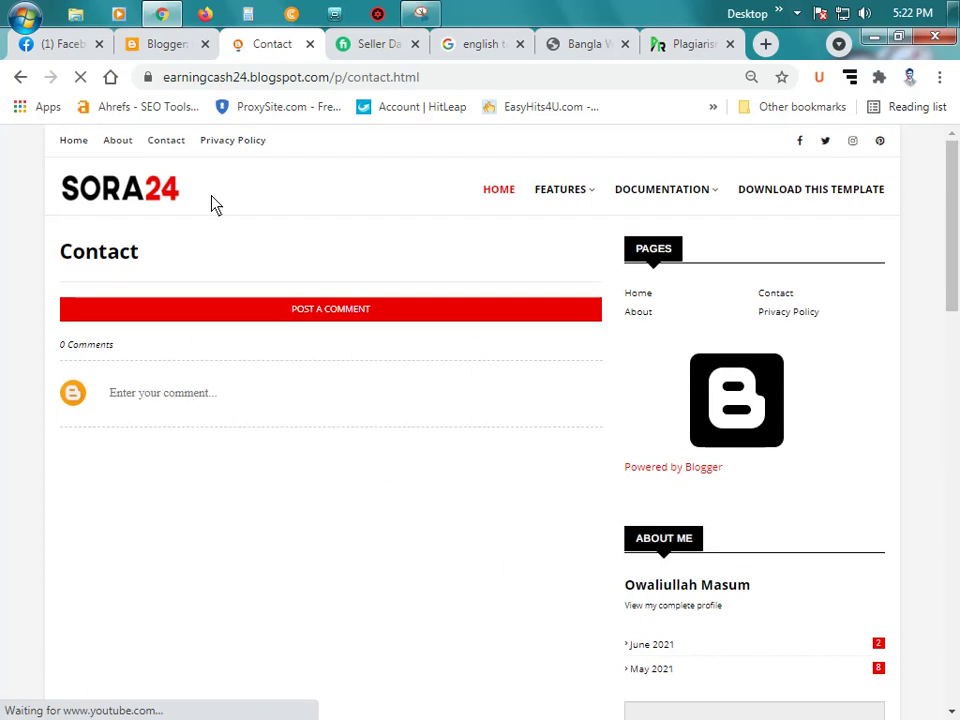
pyautogui.click(244, 148)
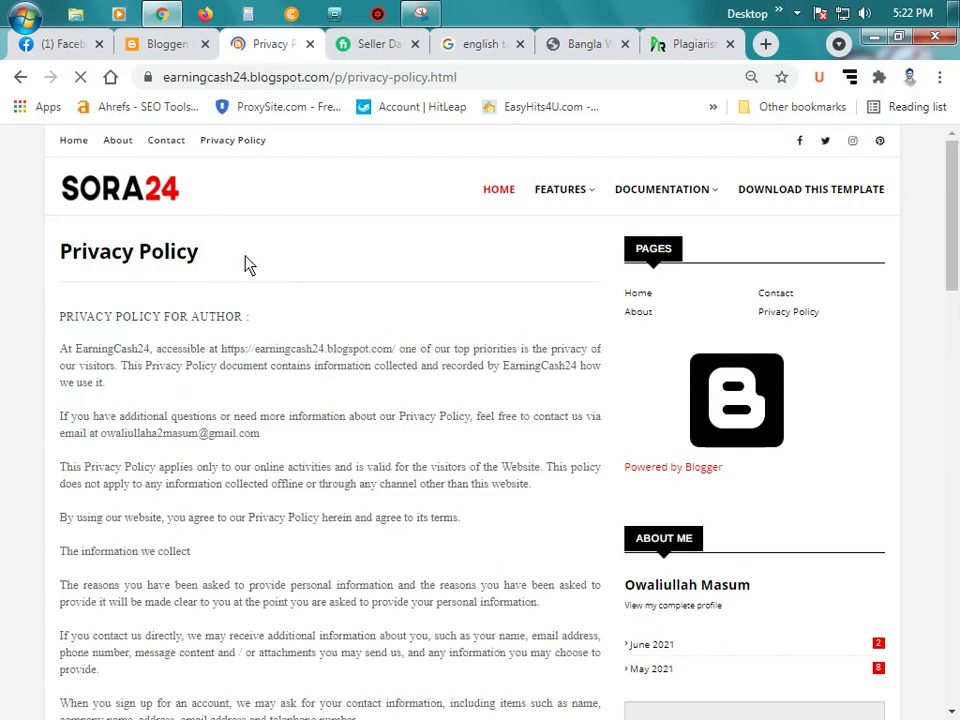
pyautogui.scroll(-7, 300, 332)
pyautogui.scroll(-5, 388, 378)
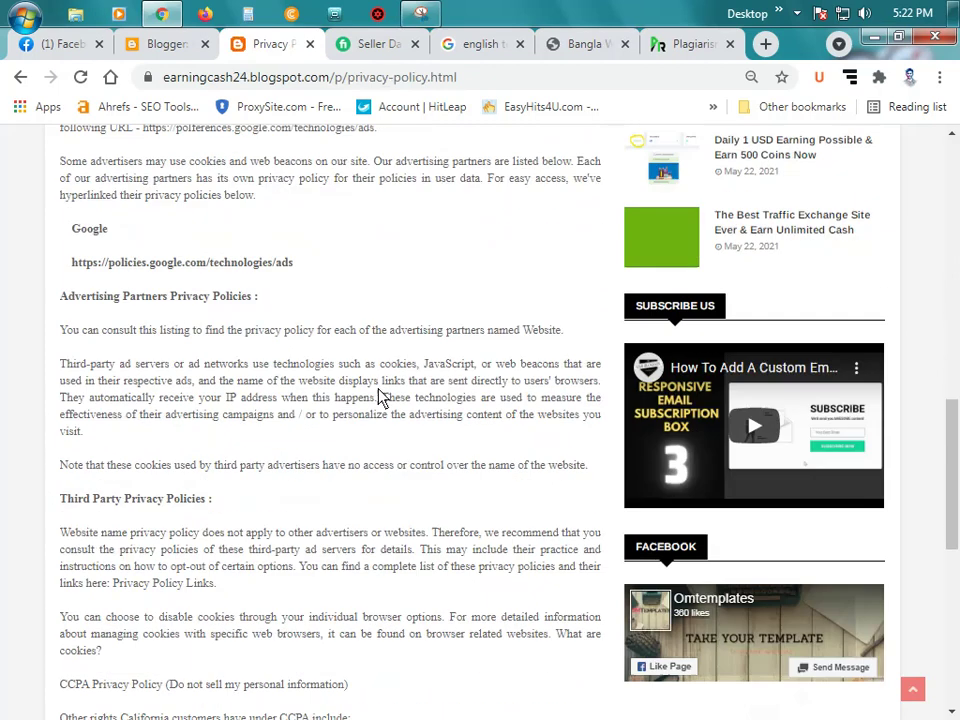
pyautogui.scroll(-2, 283, 386)
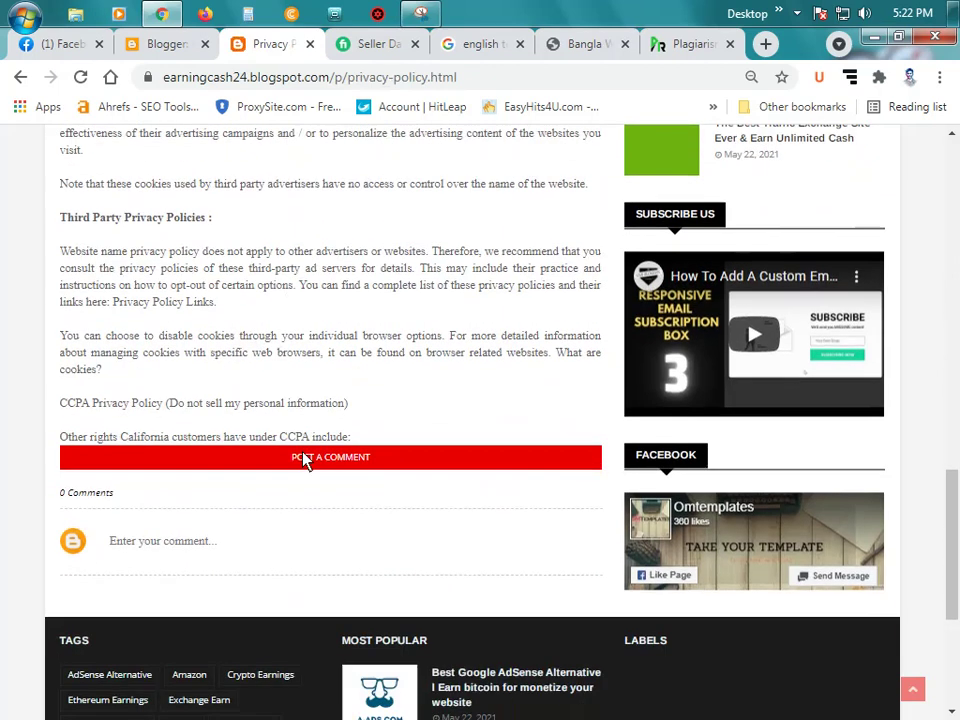
pyautogui.scroll(14, 306, 460)
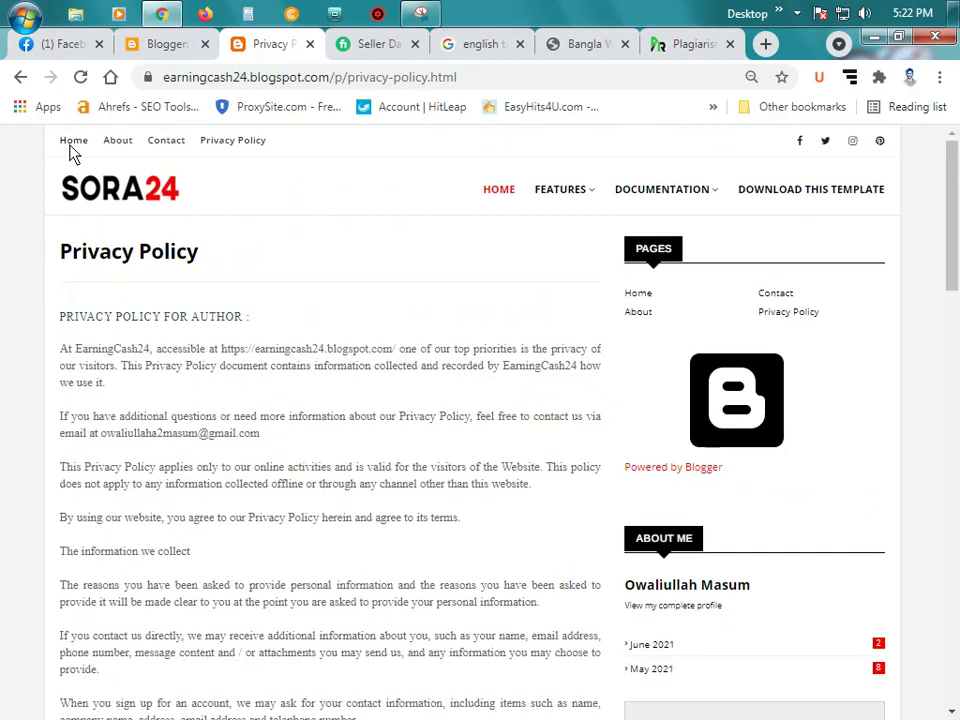
pyautogui.click(72, 142)
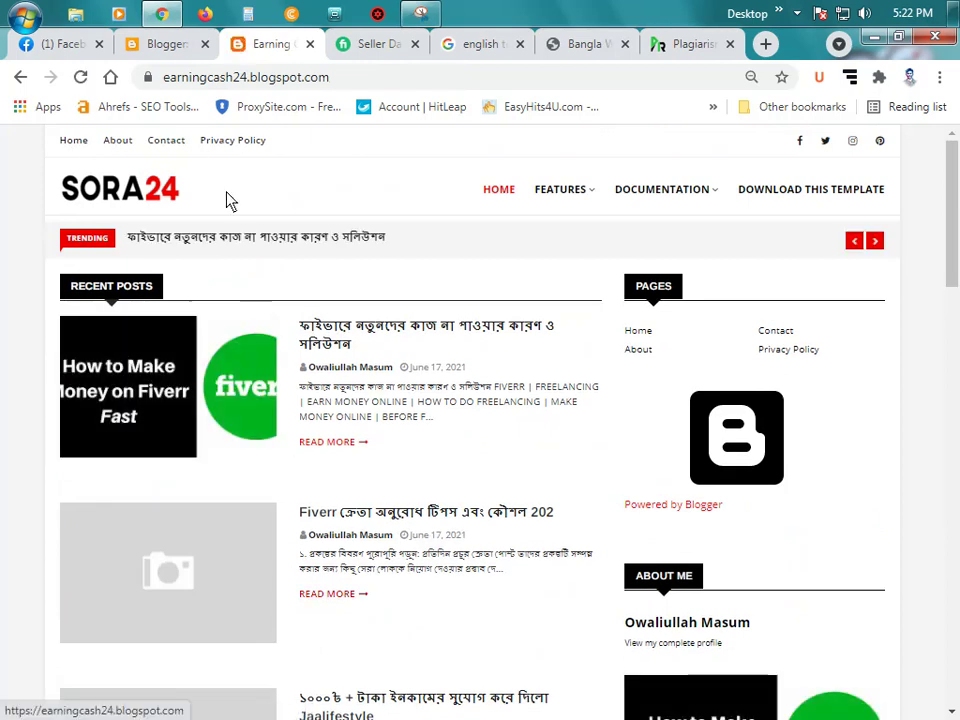
# Step: Edit the Social Top Link List gadget to view its facebook, twitter, instagram and pinterest links
pyautogui.click(167, 45)
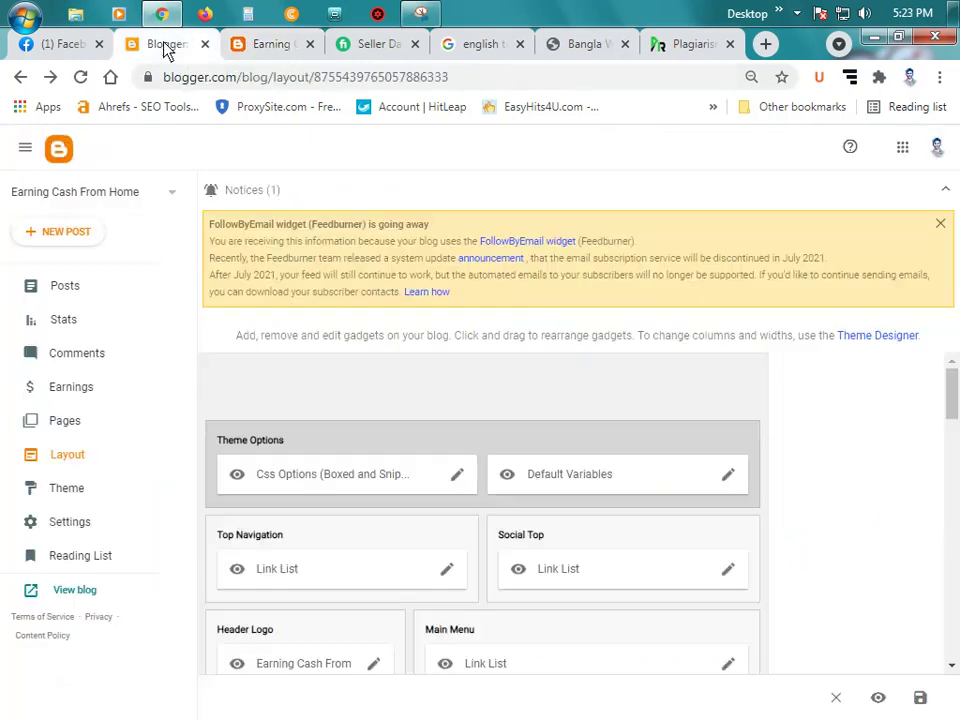
pyautogui.scroll(-1, 420, 367)
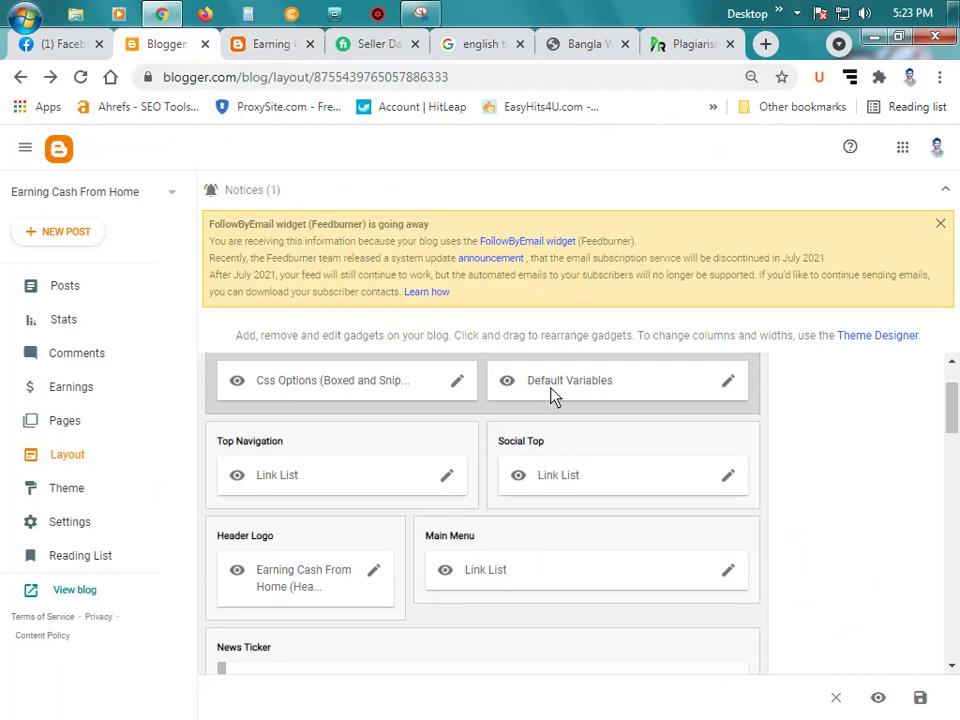
pyautogui.click(271, 45)
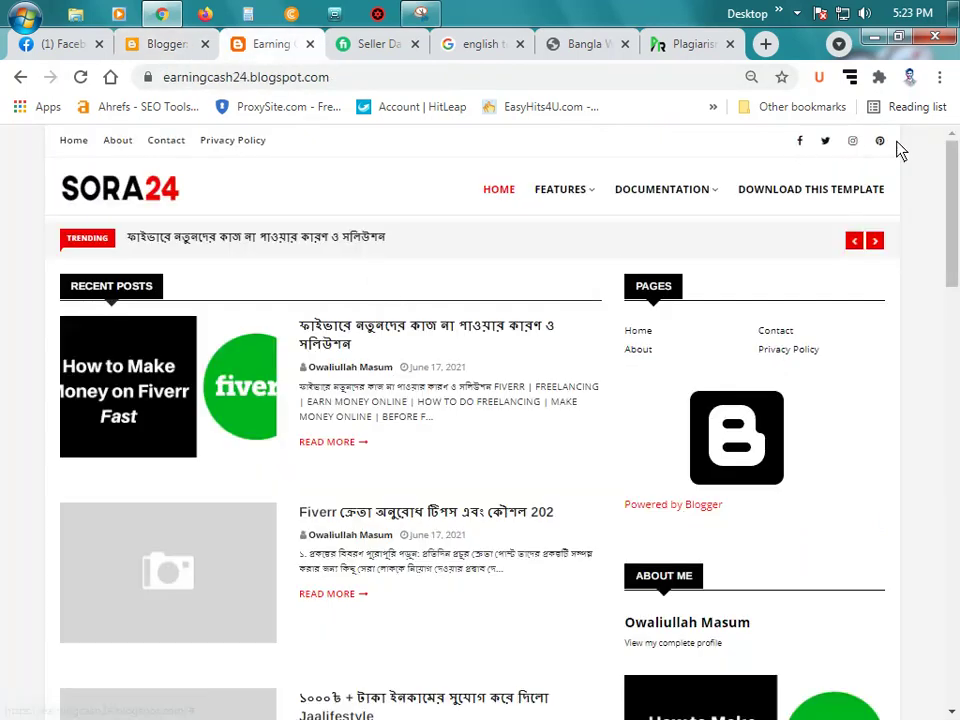
pyautogui.click(190, 46)
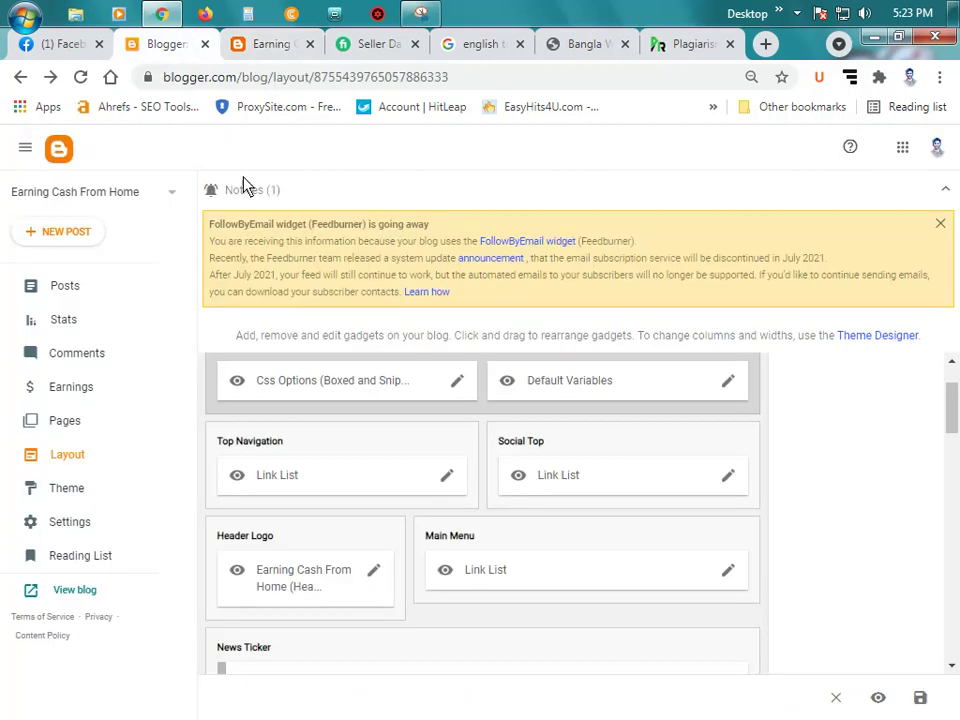
pyautogui.click(731, 480)
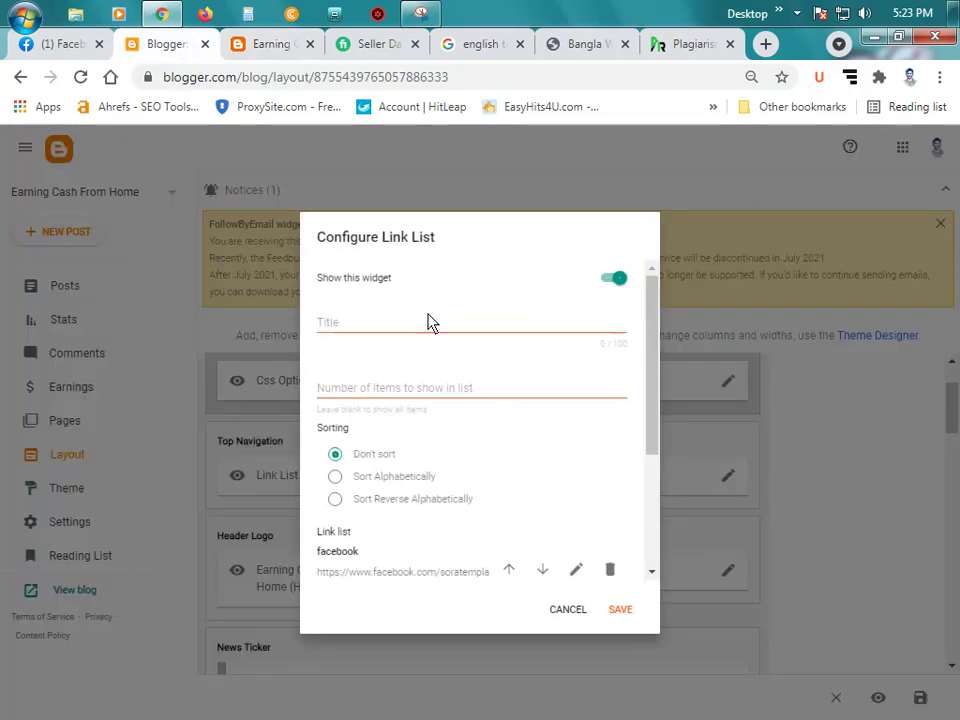
pyautogui.scroll(-3, 479, 451)
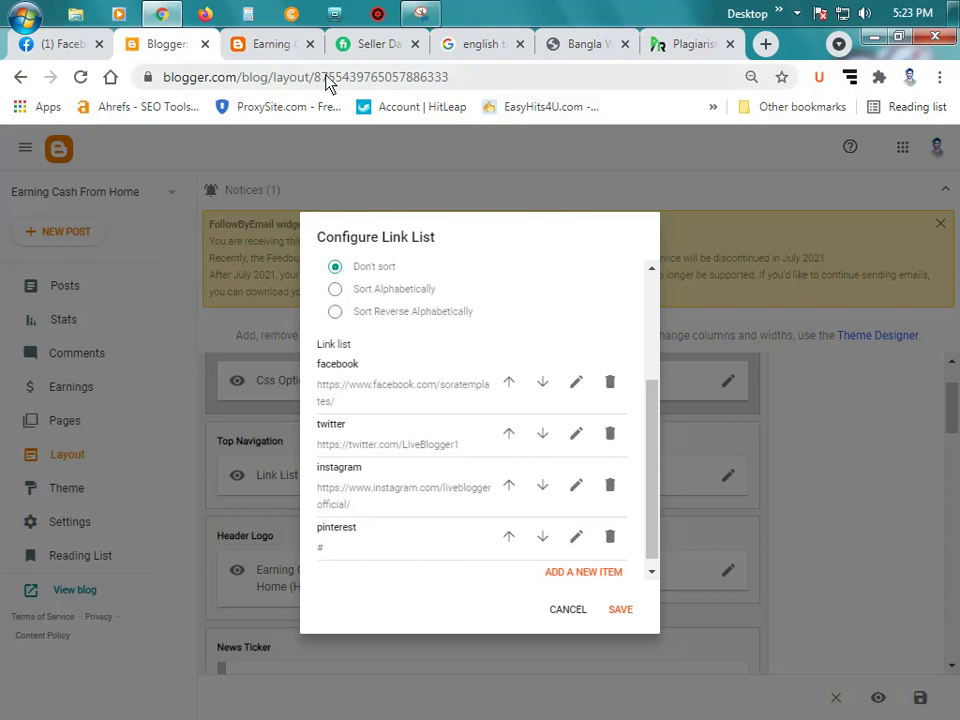
# Step: Open the managed public figure page from Facebook's list of pages you manage
pyautogui.click(47, 44)
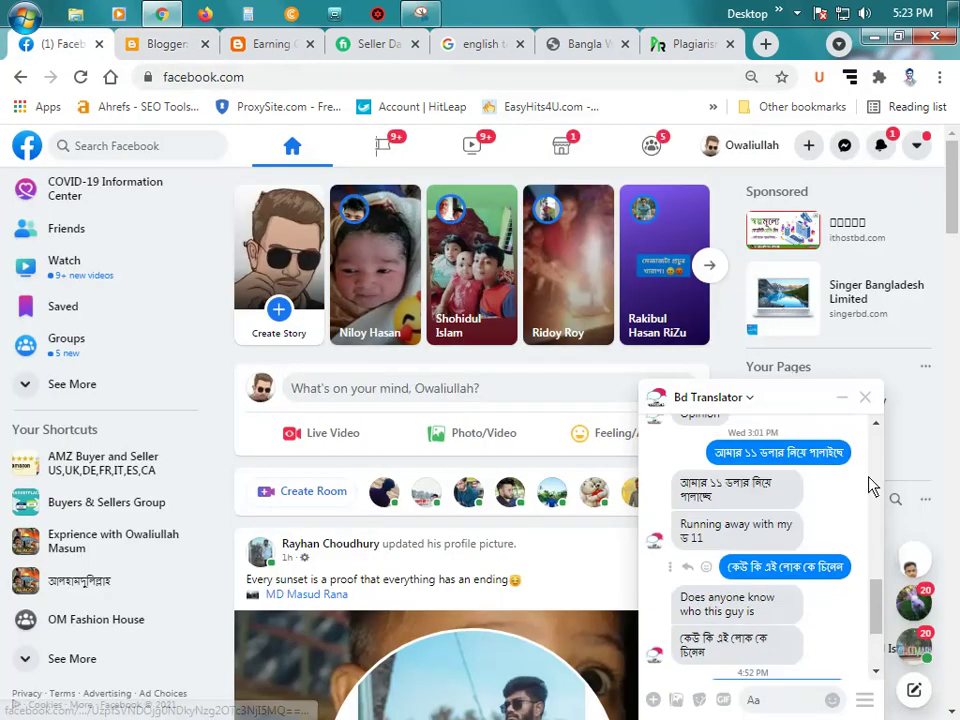
pyautogui.click(865, 397)
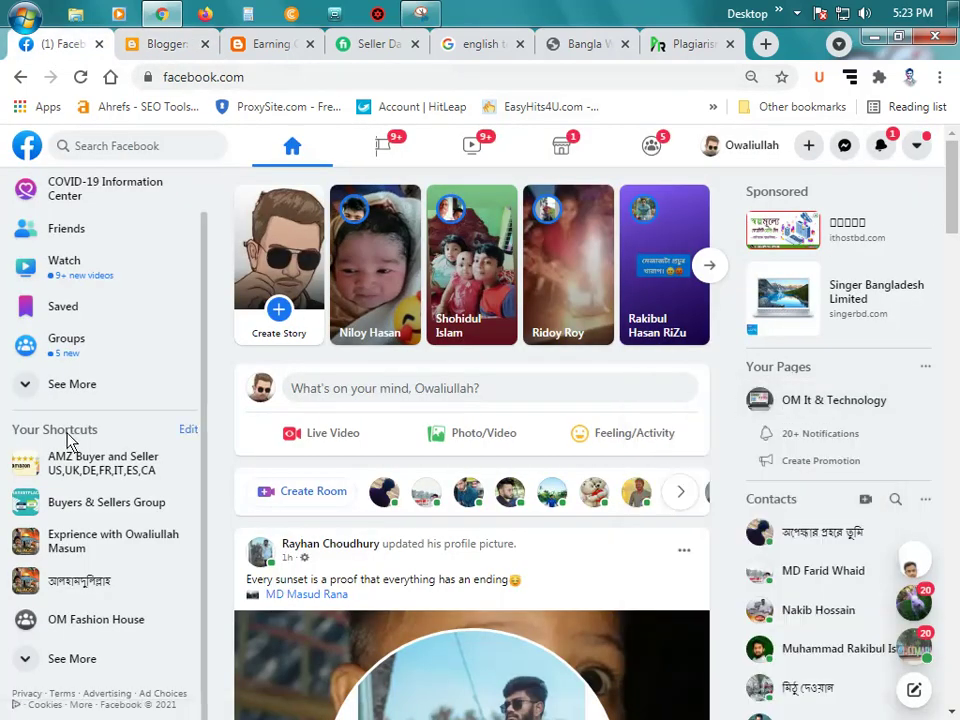
pyautogui.click(74, 660)
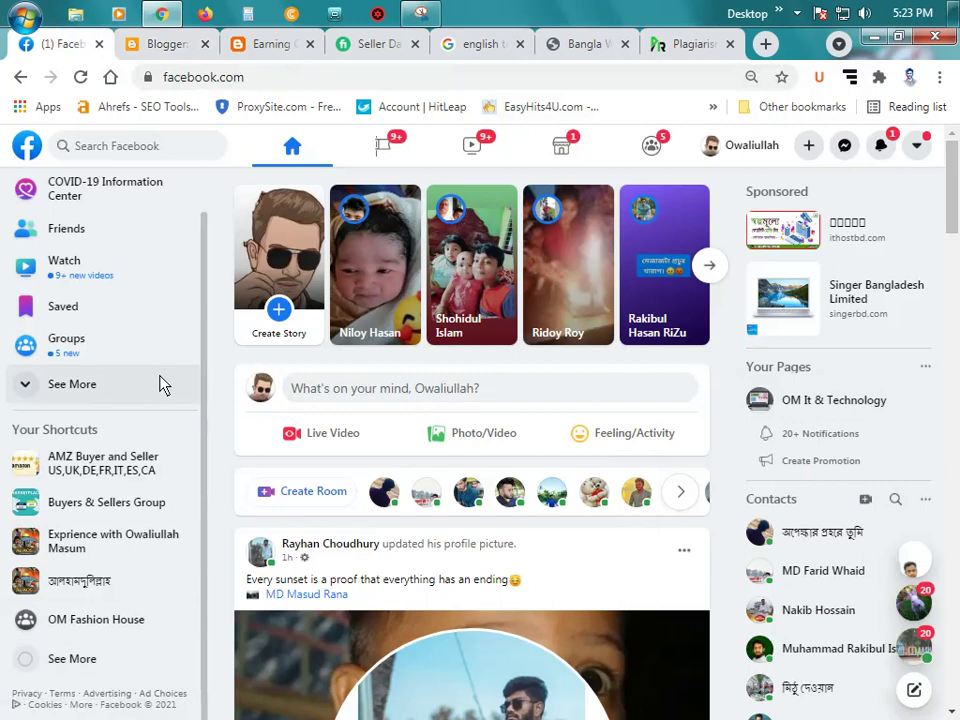
pyautogui.click(396, 152)
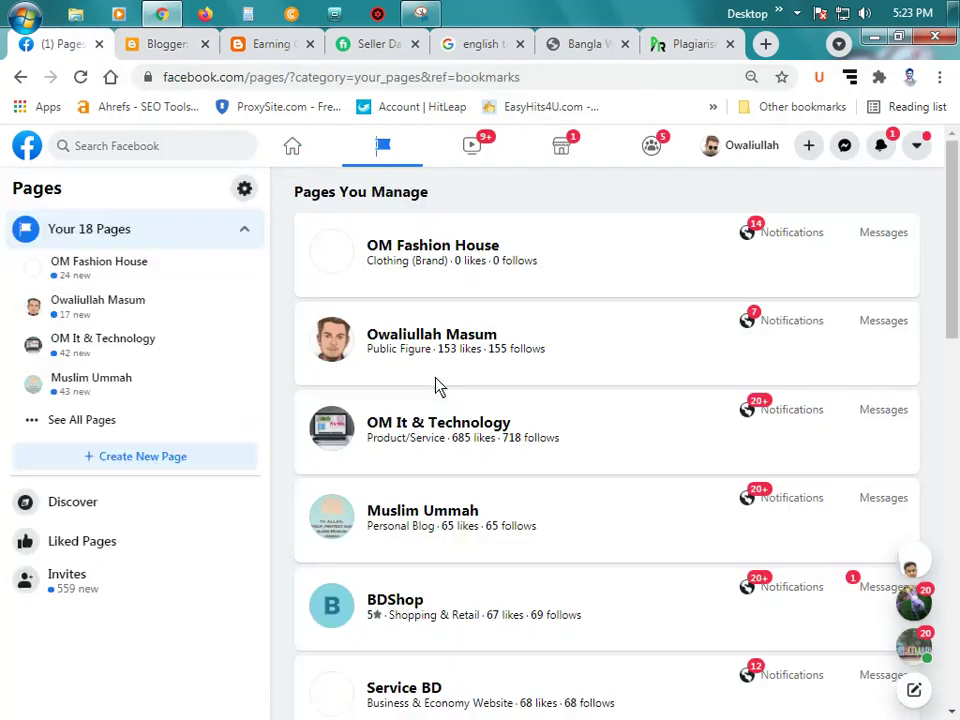
pyautogui.click(101, 424)
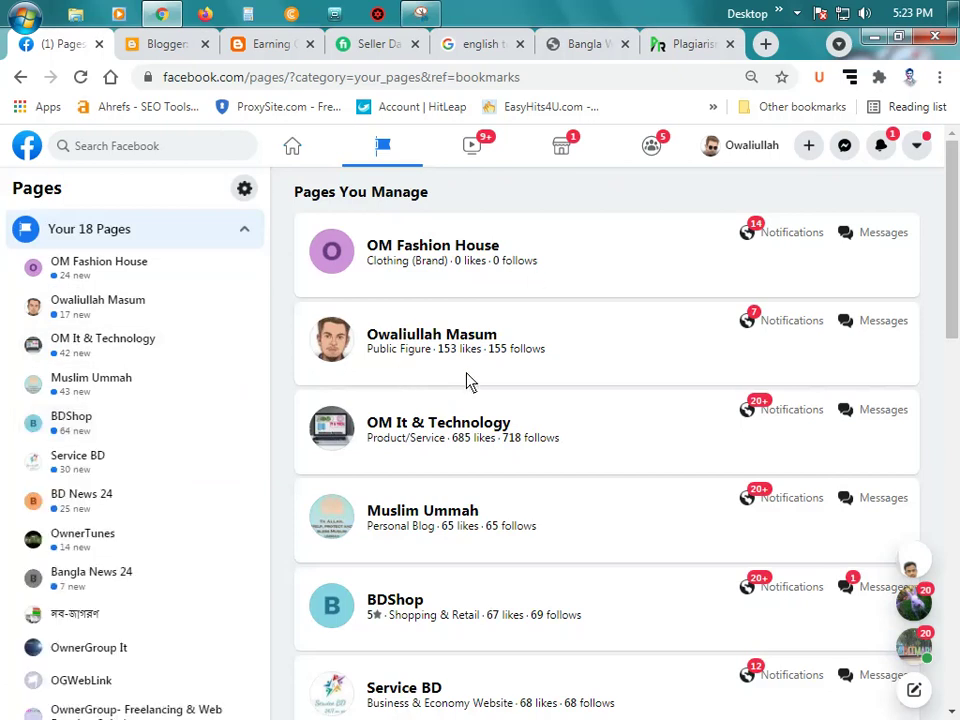
pyautogui.scroll(-3, 488, 369)
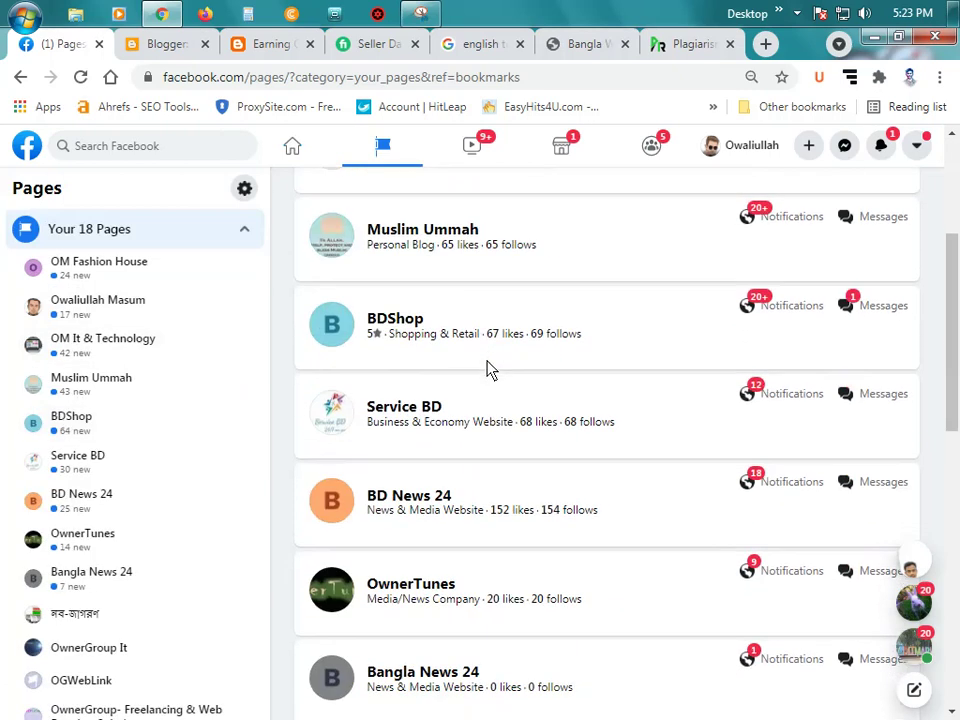
pyautogui.scroll(-3, 488, 369)
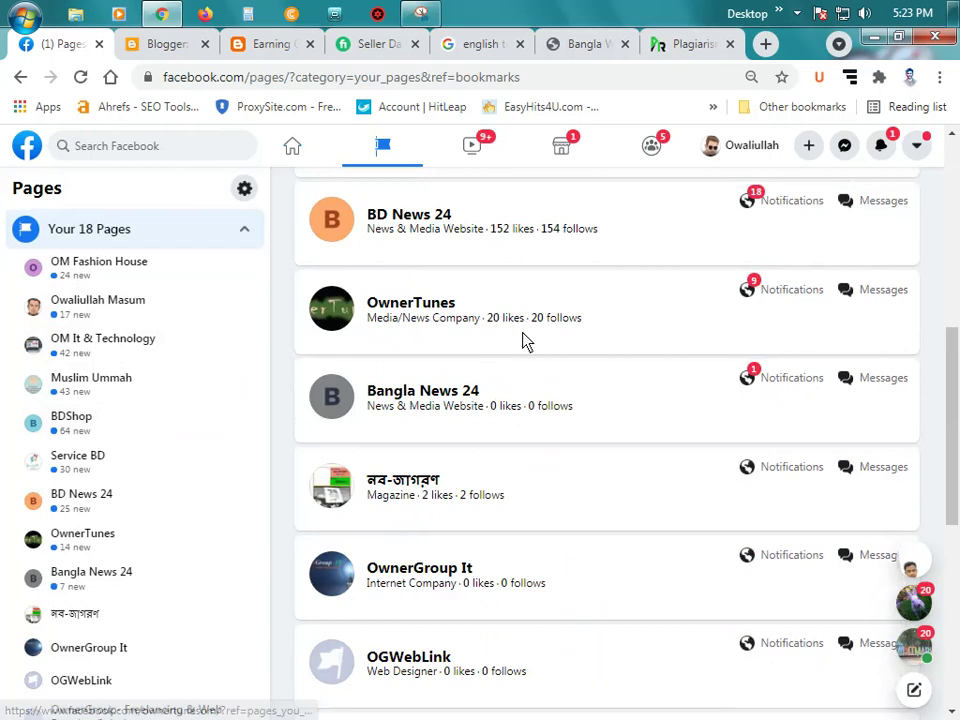
pyautogui.scroll(-2, 525, 341)
pyautogui.scroll(-4, 525, 344)
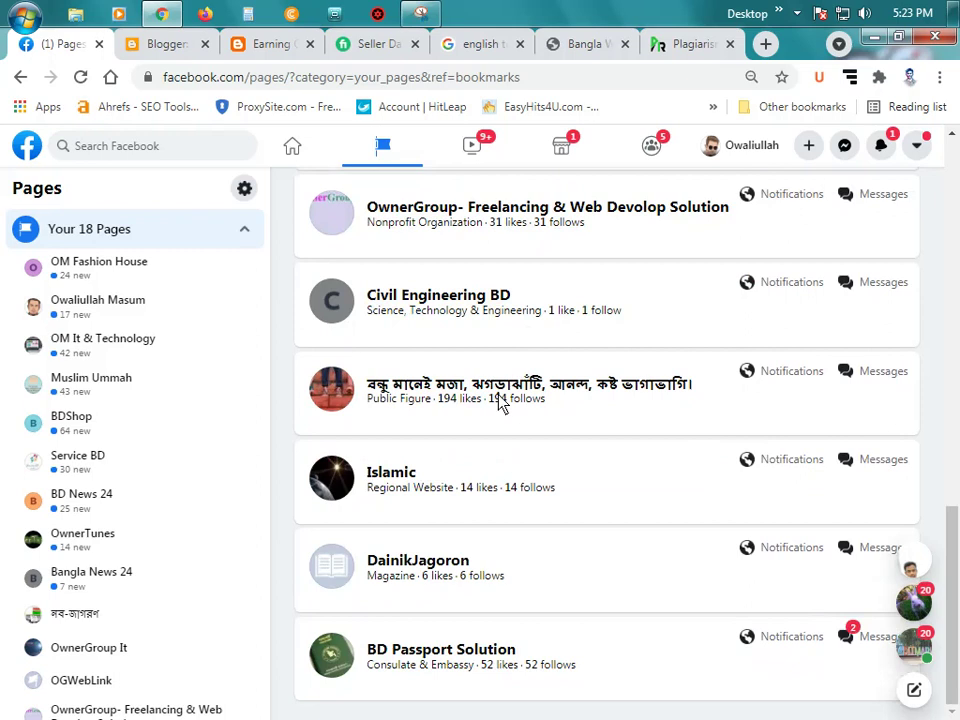
pyautogui.scroll(8, 501, 403)
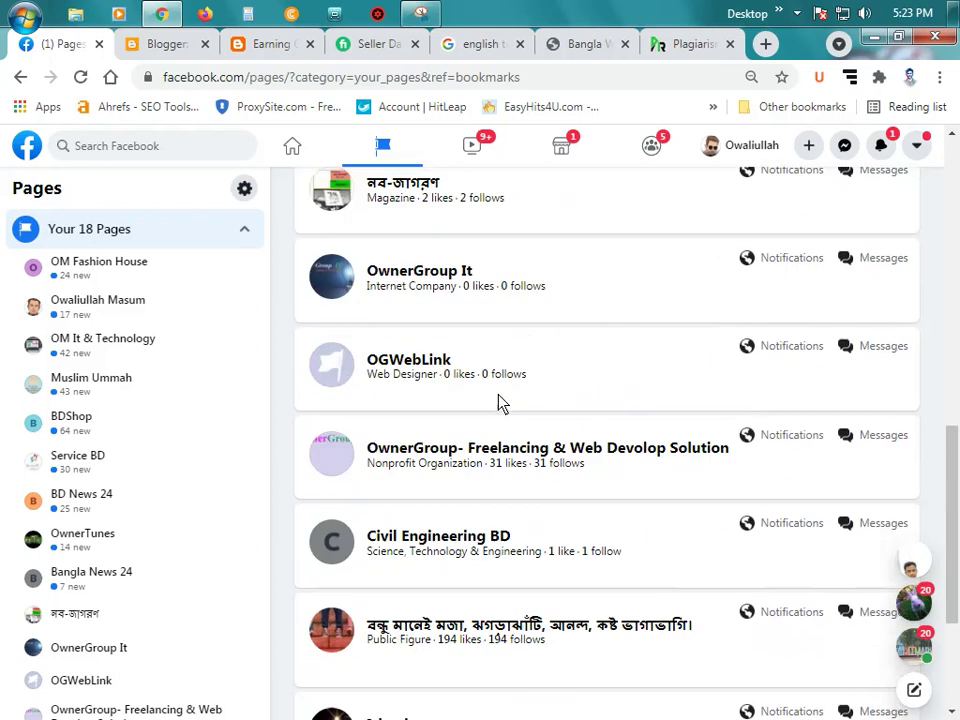
pyautogui.scroll(4, 501, 403)
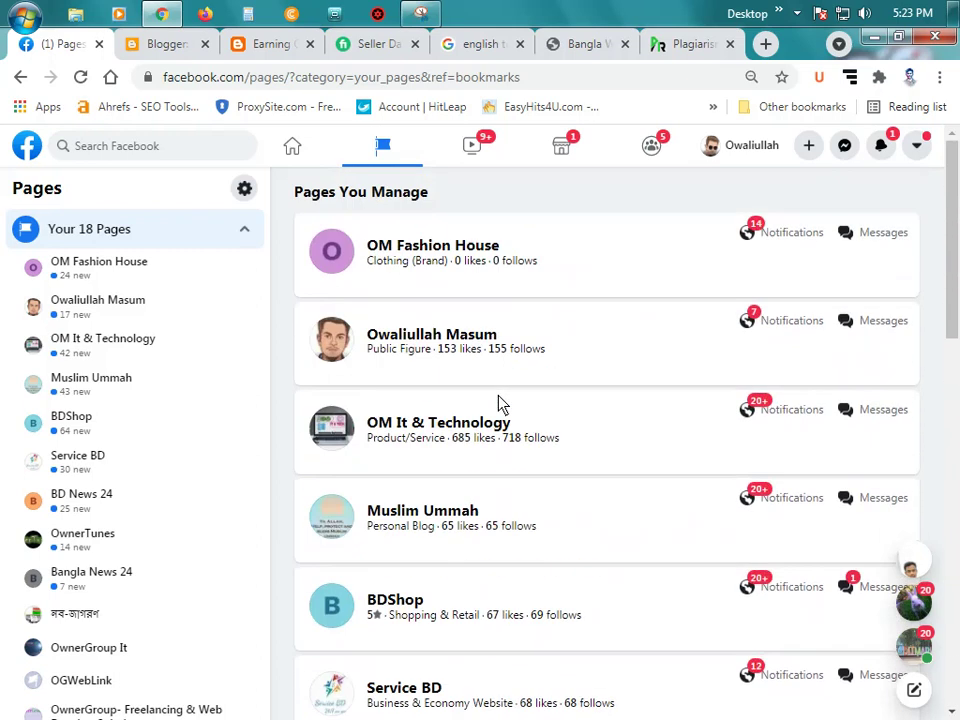
pyautogui.click(457, 341)
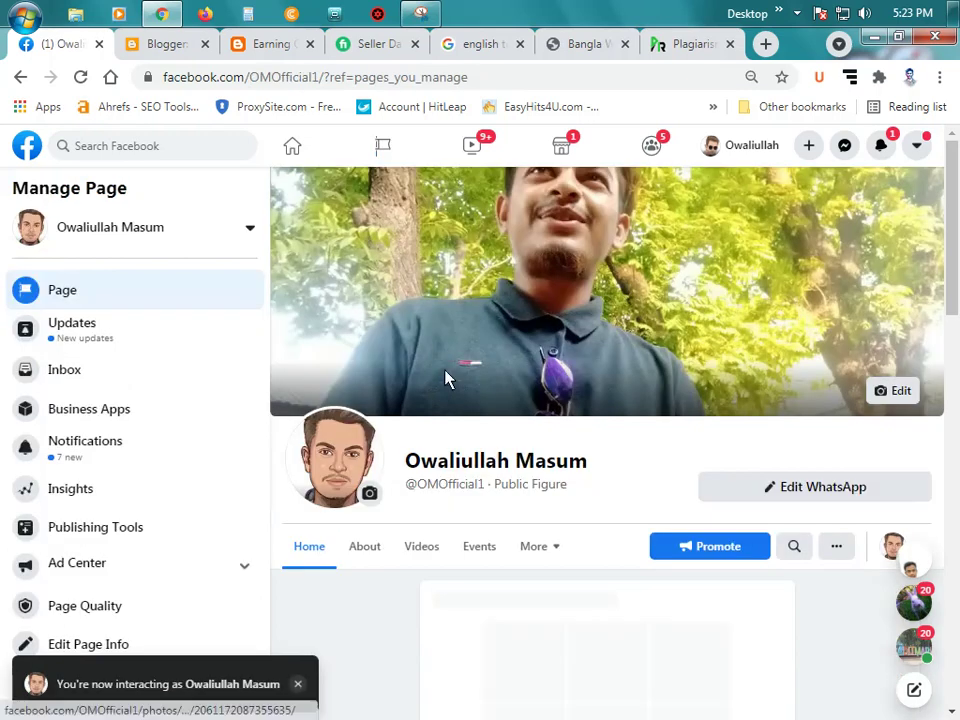
# Step: Strip '?ref=pages_you_manage' from the page address and reload the clean URL
pyautogui.click(493, 88)
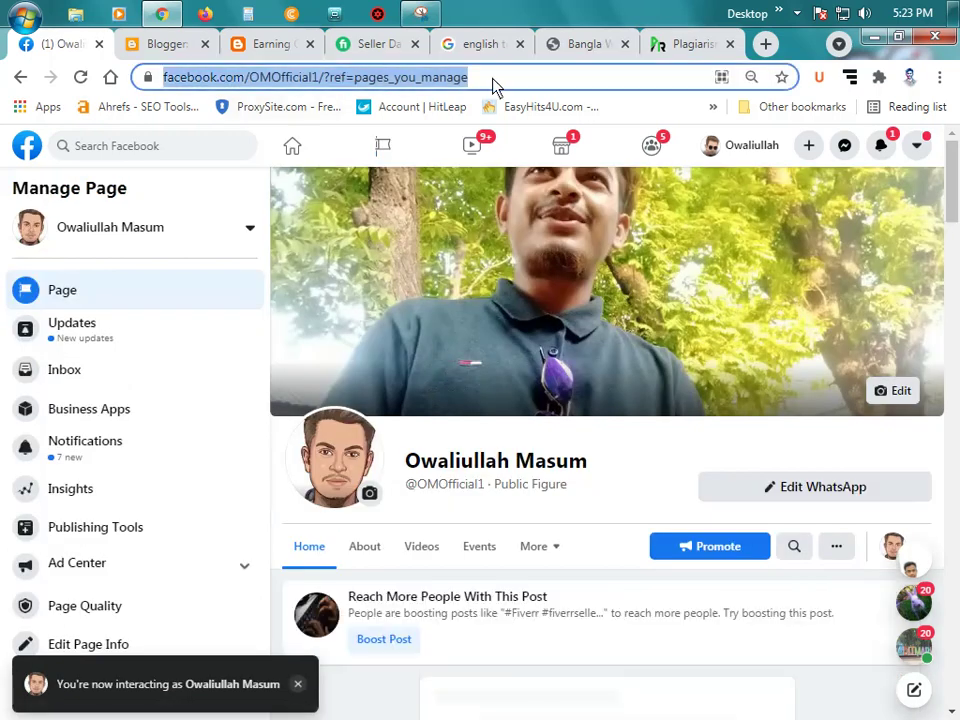
pyautogui.moveTo(568, 90); pyautogui.dragTo(492, 88)
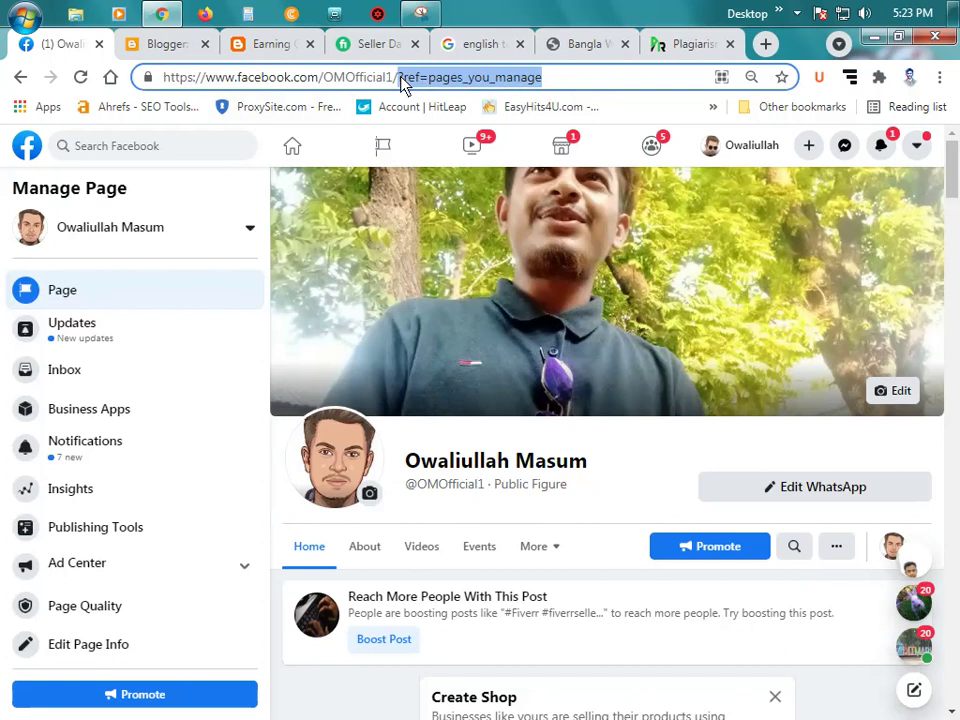
pyautogui.moveTo(403, 85); pyautogui.dragTo(398, 84)
pyautogui.press('BackSpace')
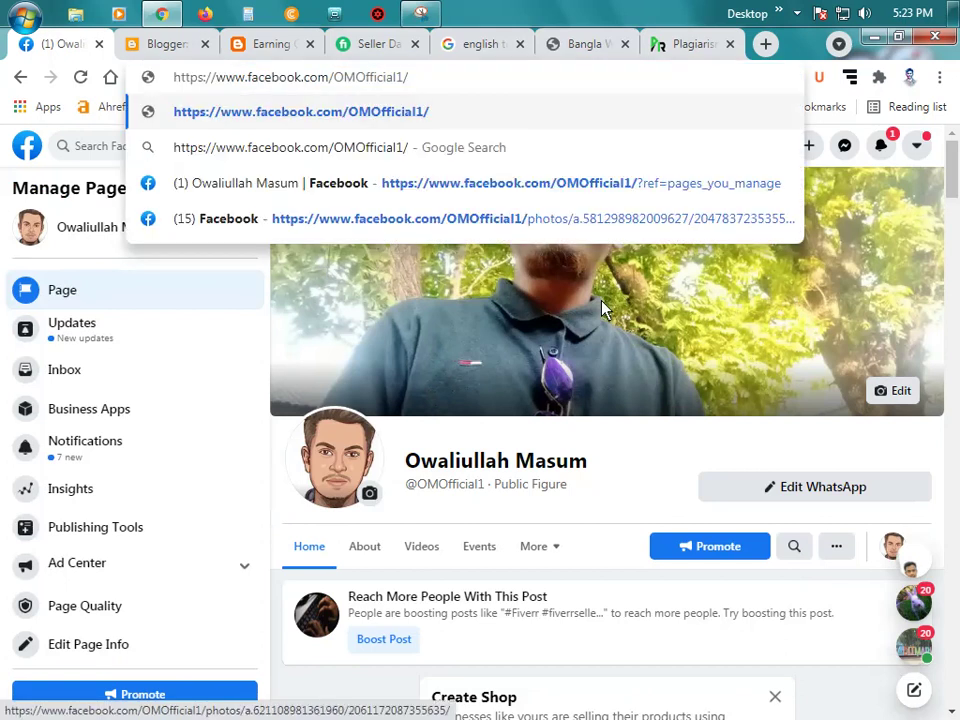
pyautogui.hotkey('ctrl', 'a')
pyautogui.hotkey('ctrl', 'c')
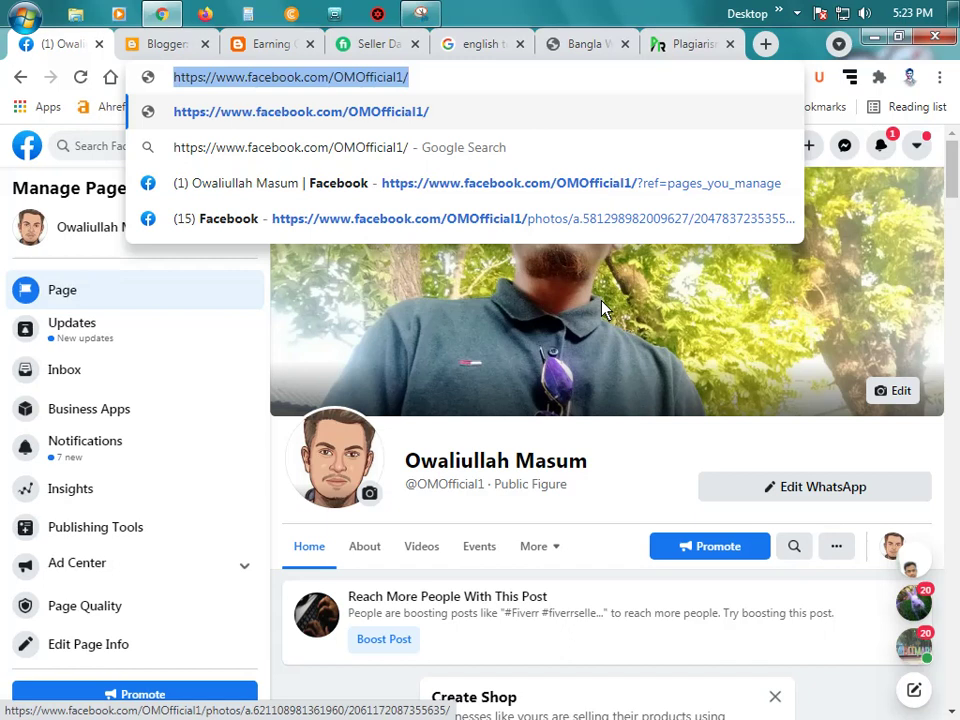
pyautogui.press('Return')
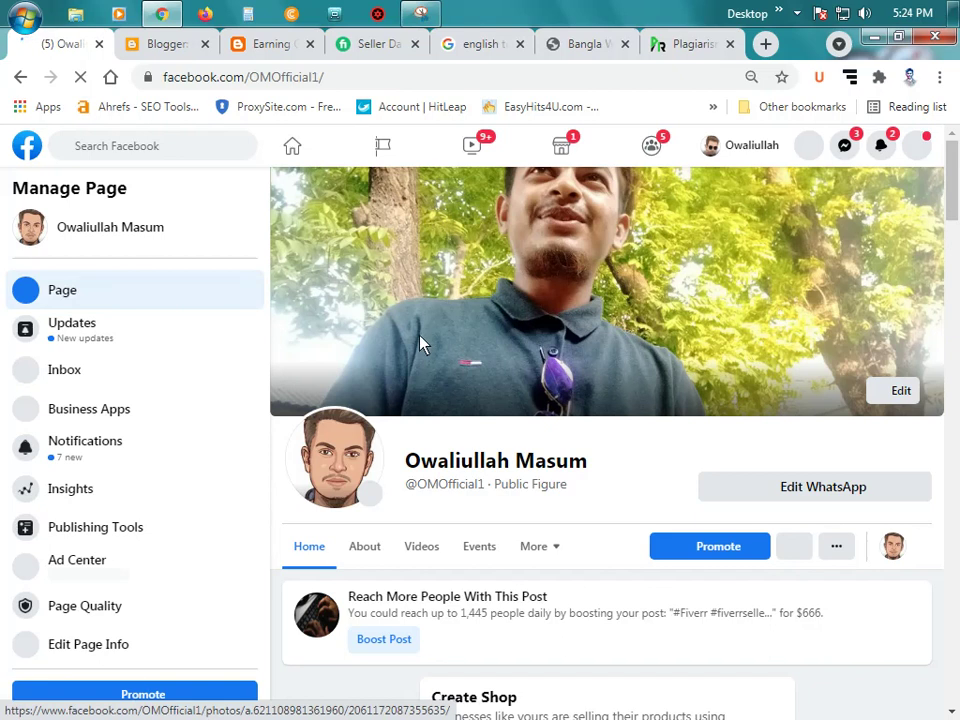
pyautogui.scroll(-4, 531, 369)
pyautogui.scroll(3, 531, 369)
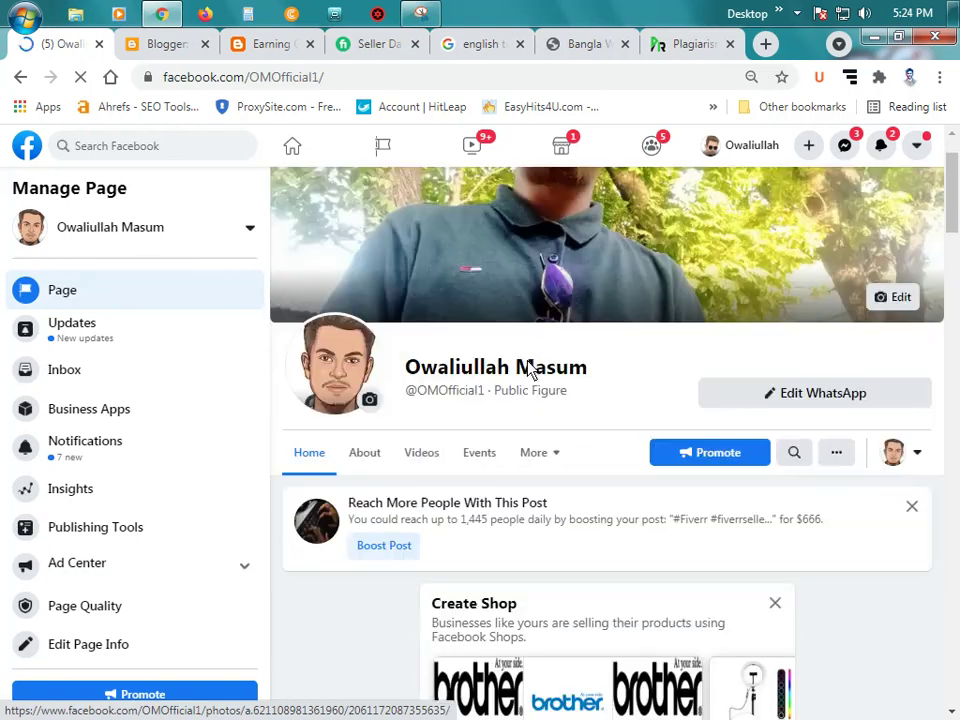
pyautogui.scroll(-5, 520, 375)
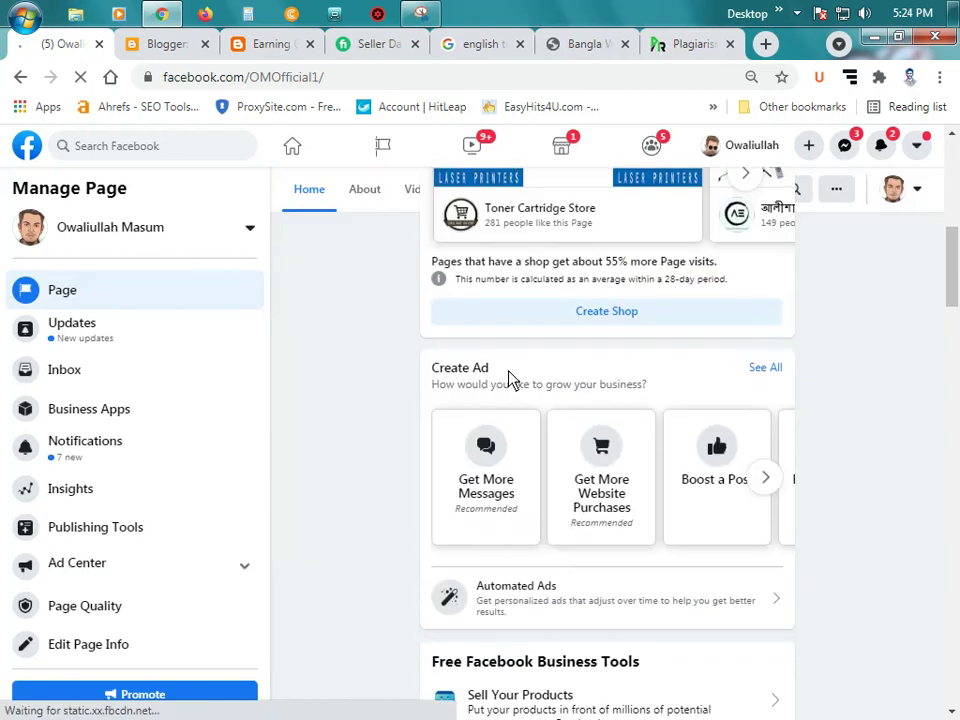
pyautogui.scroll(5, 510, 379)
# Step: Replace the facebook item's Site URL with the copied Facebook page address and save
pyautogui.click(160, 45)
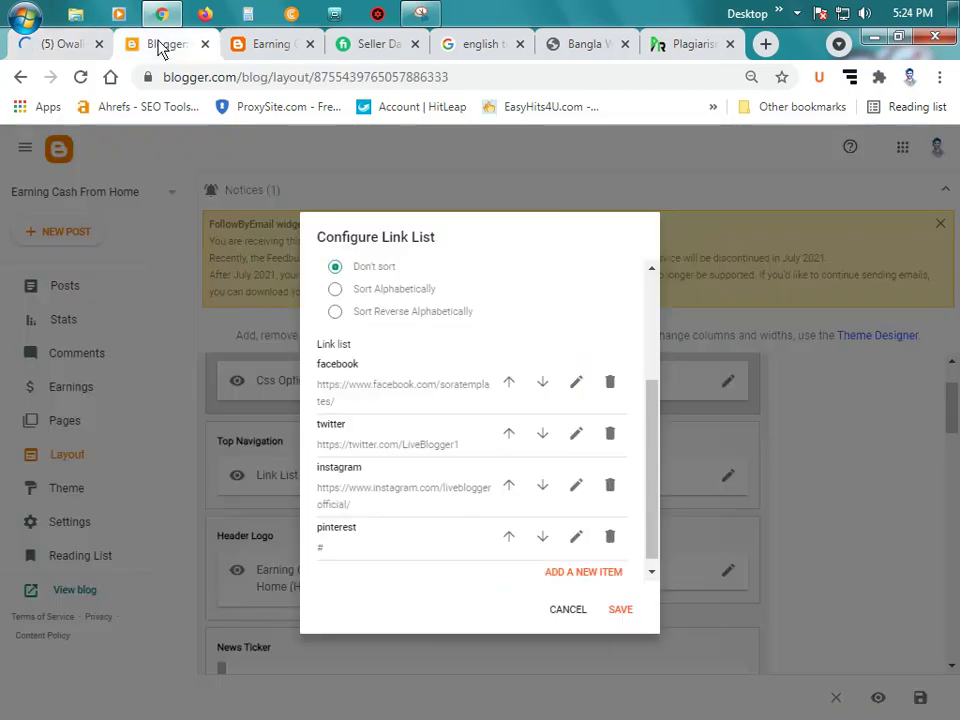
pyautogui.click(577, 384)
pyautogui.tripleClick(478, 455)
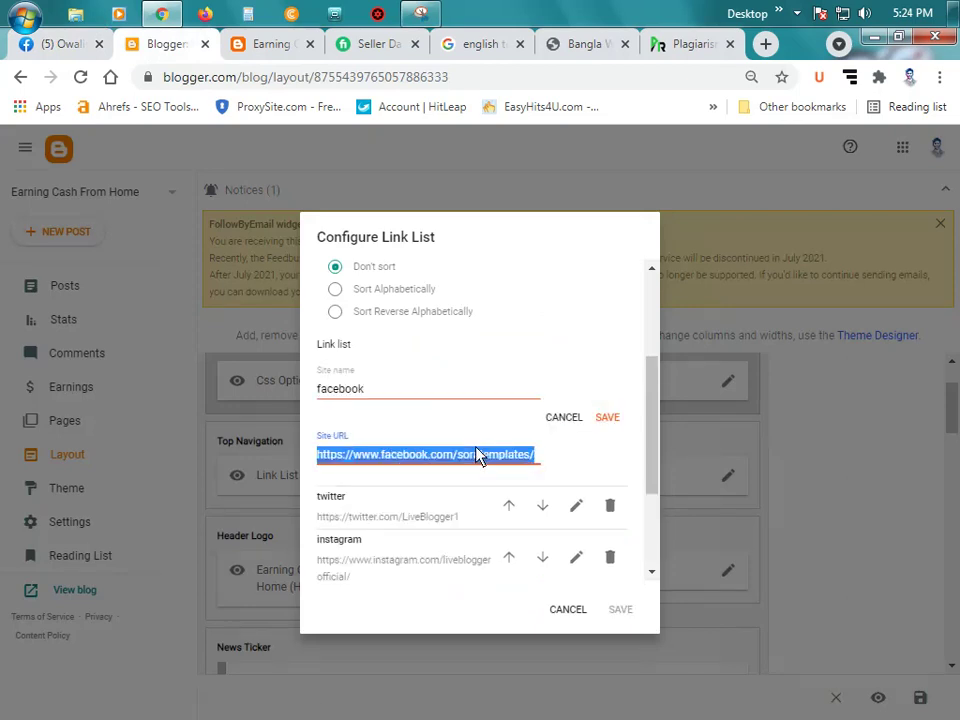
pyautogui.hotkey('ctrl', 'v')
pyautogui.click(607, 418)
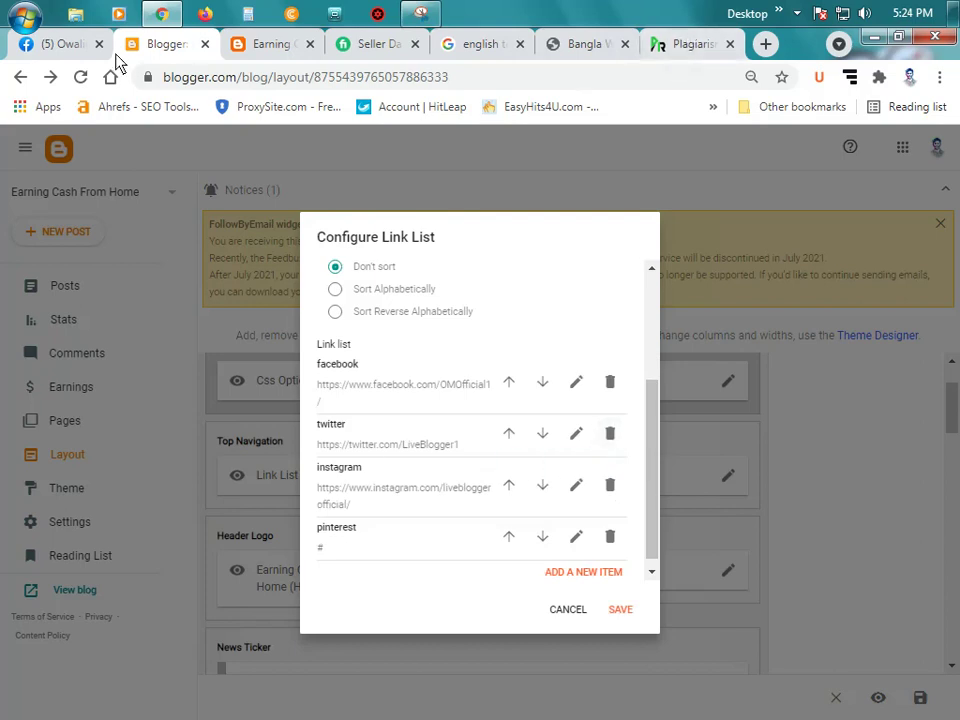
# Step: Load twitter.com in the Facebook tab
pyautogui.click(45, 47)
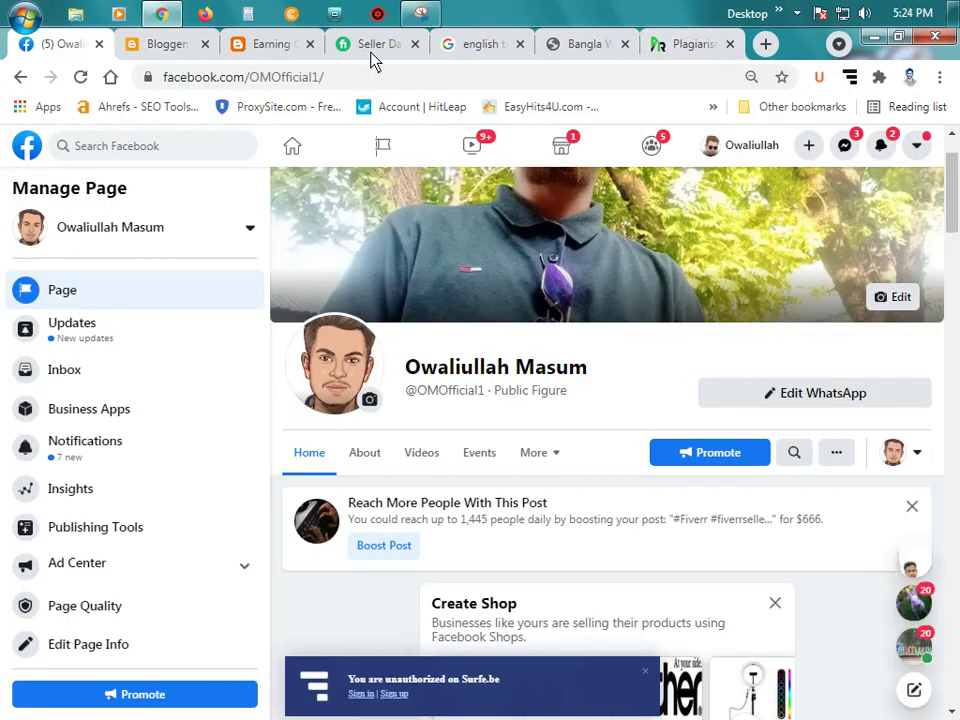
pyautogui.click(310, 80)
pyautogui.write('t')
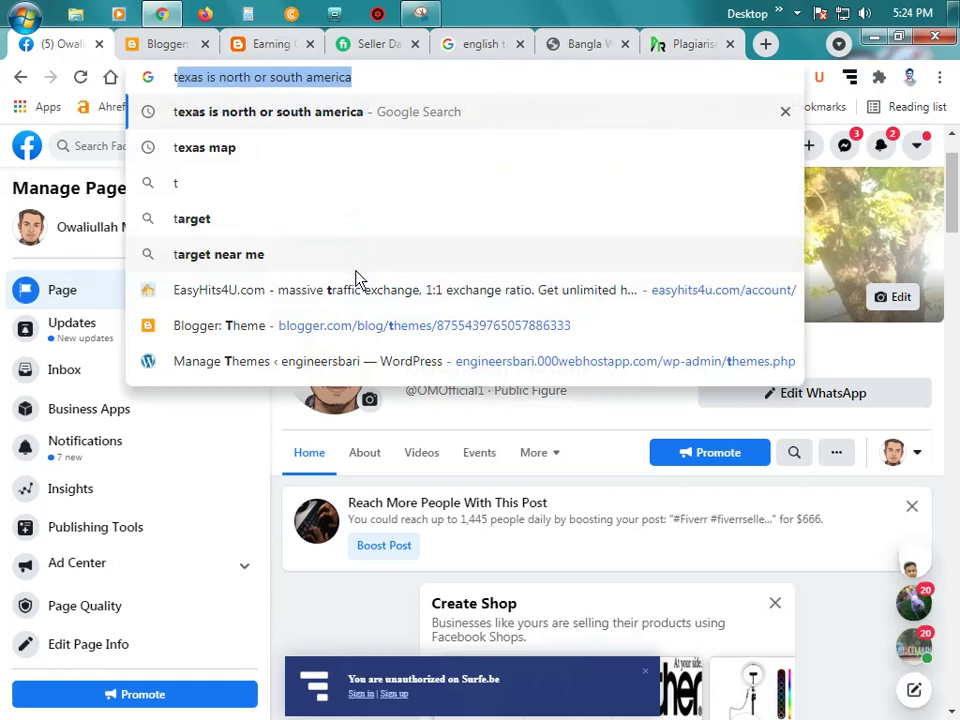
pyautogui.write('wit')
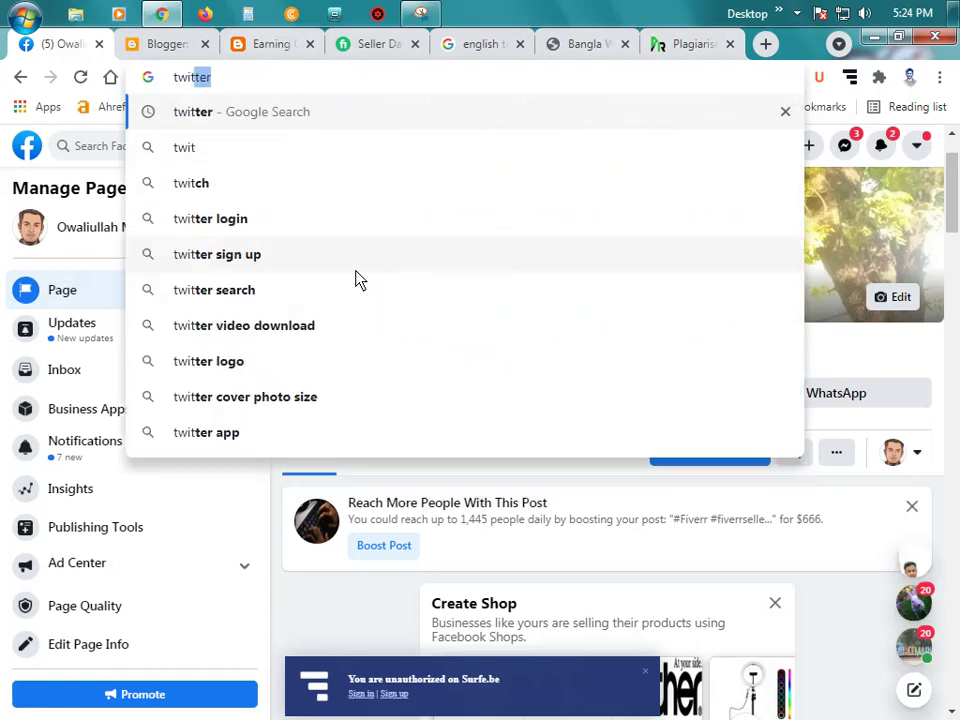
pyautogui.write('ter.')
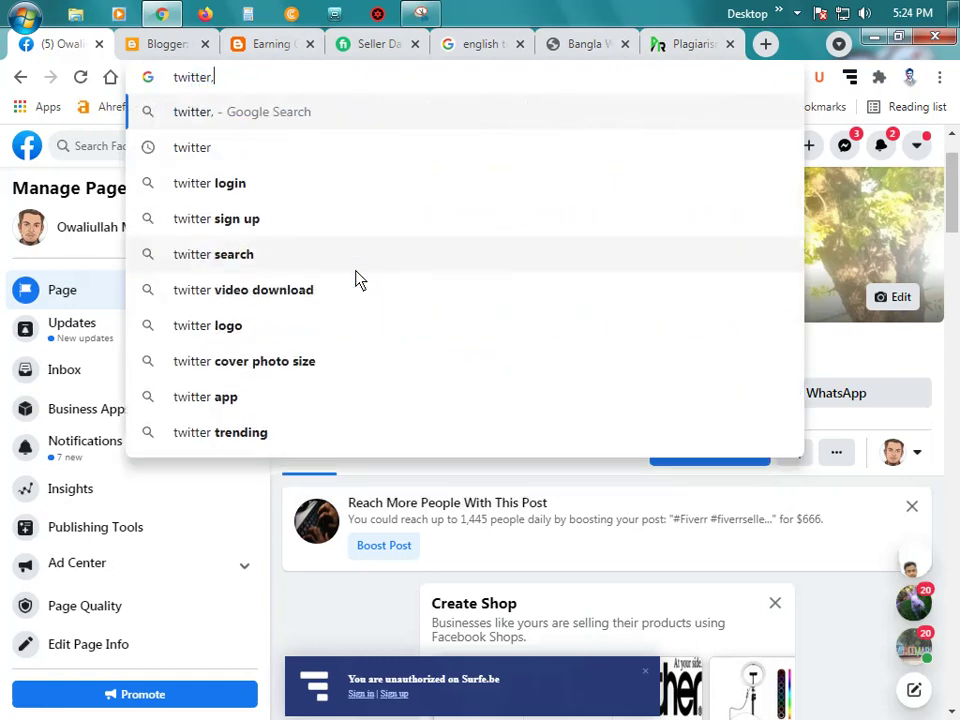
pyautogui.press('BackSpace')
pyautogui.write('.com')
pyautogui.press('Return')
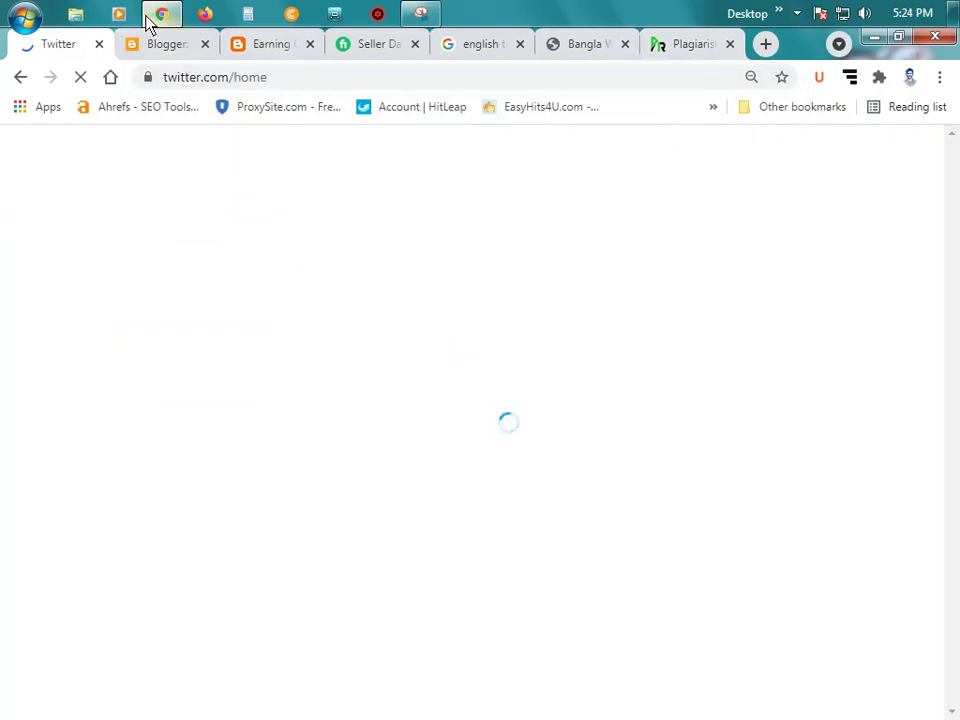
# Step: Search Google for instagram in a new tab
pyautogui.click(180, 45)
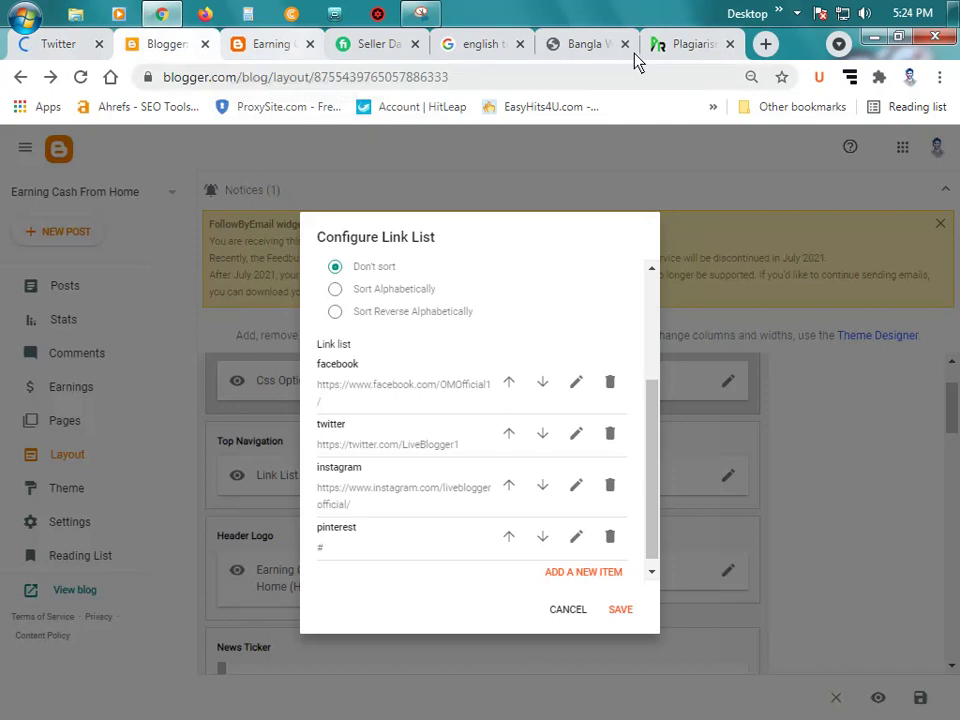
pyautogui.click(765, 44)
pyautogui.write('ins')
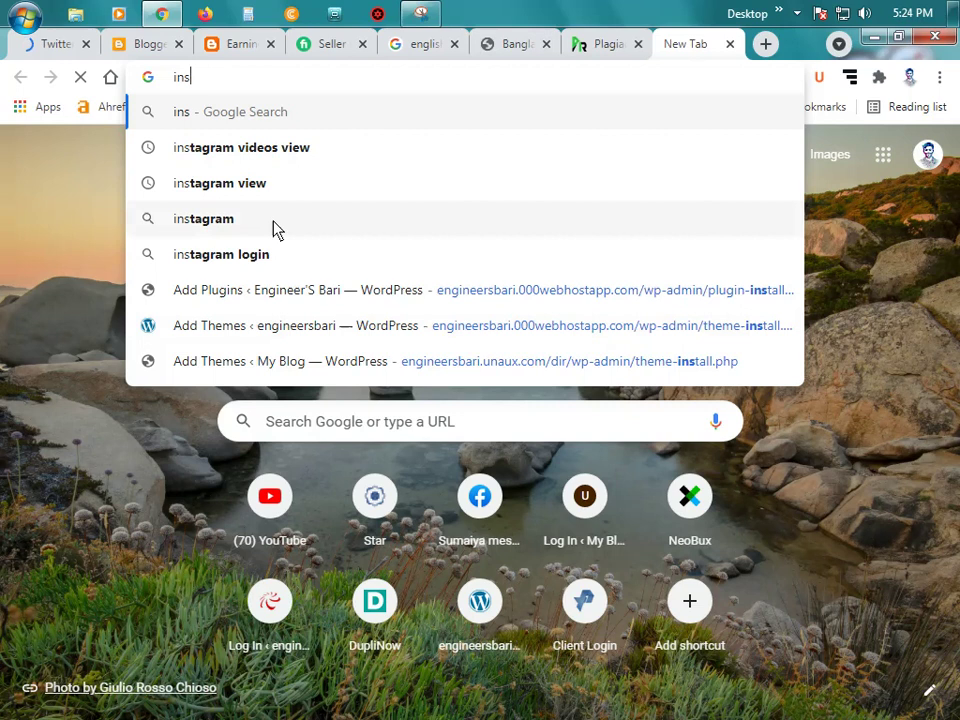
pyautogui.click(274, 224)
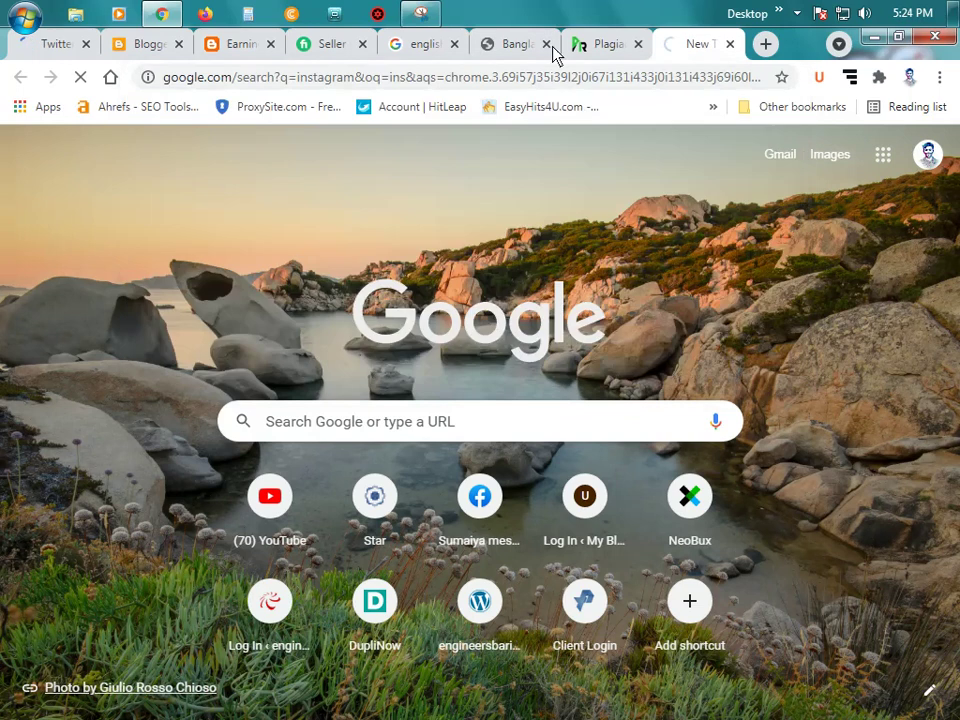
pyautogui.moveTo(162, 13)
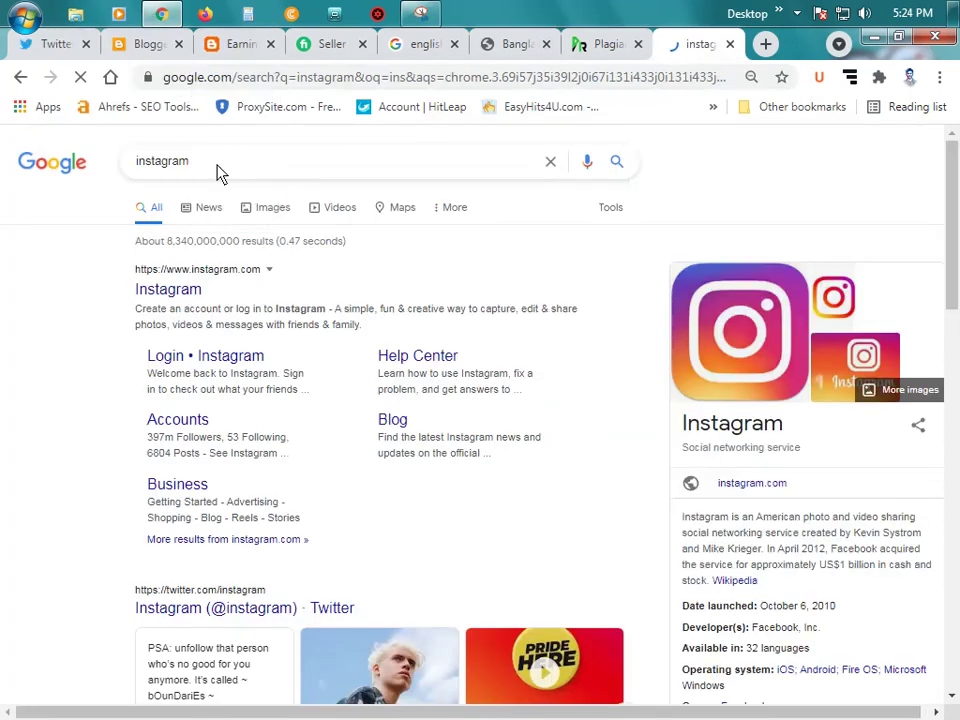
pyautogui.click(148, 45)
pyautogui.click(205, 47)
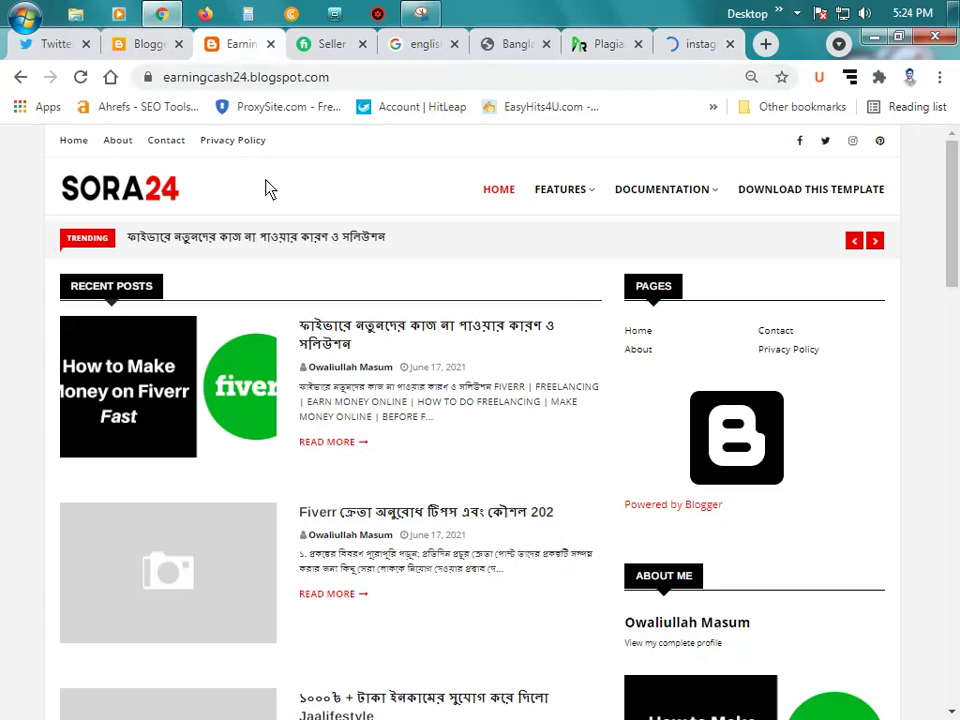
pyautogui.click(140, 44)
pyautogui.scroll(-1, 420, 486)
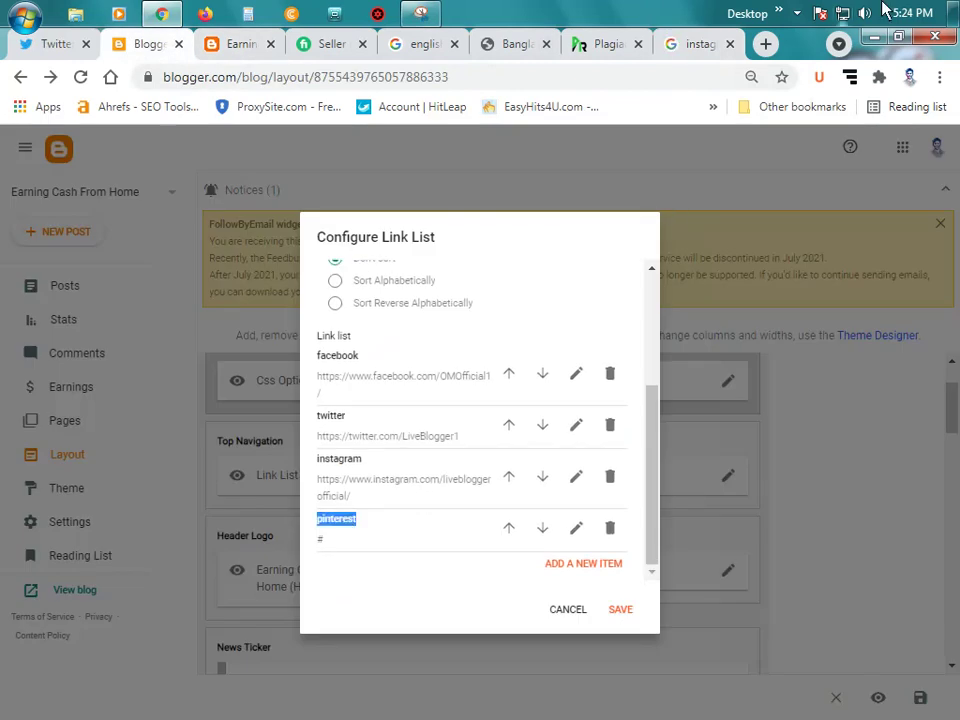
# Step: Search pinterest in another tab and open the Instagram and Pinterest login pages
pyautogui.click(765, 44)
pyautogui.write('pinterest')
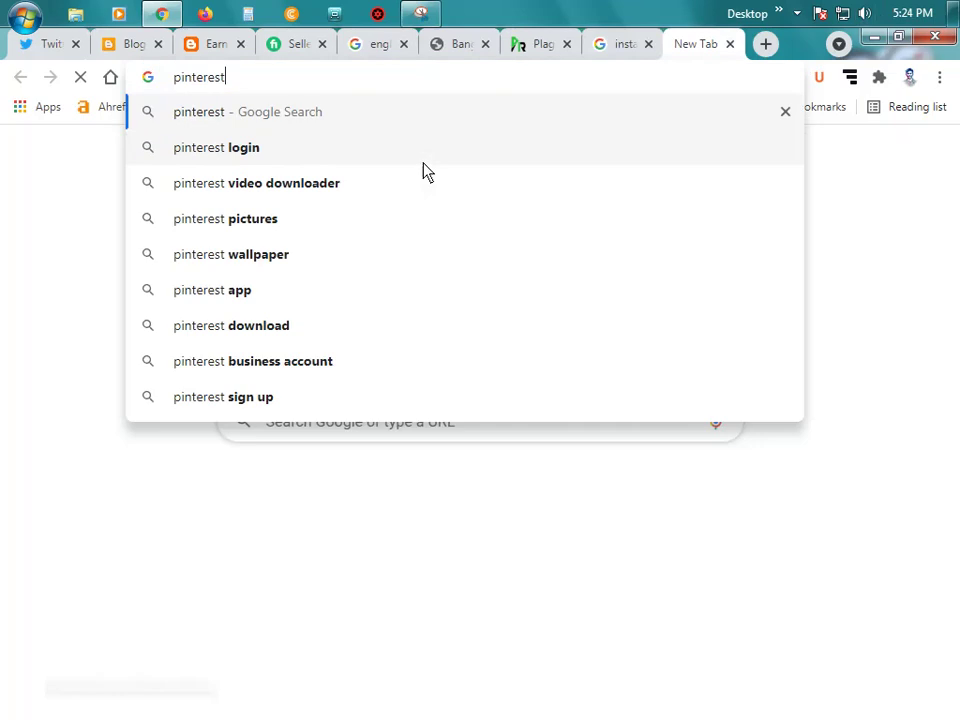
pyautogui.press('Return')
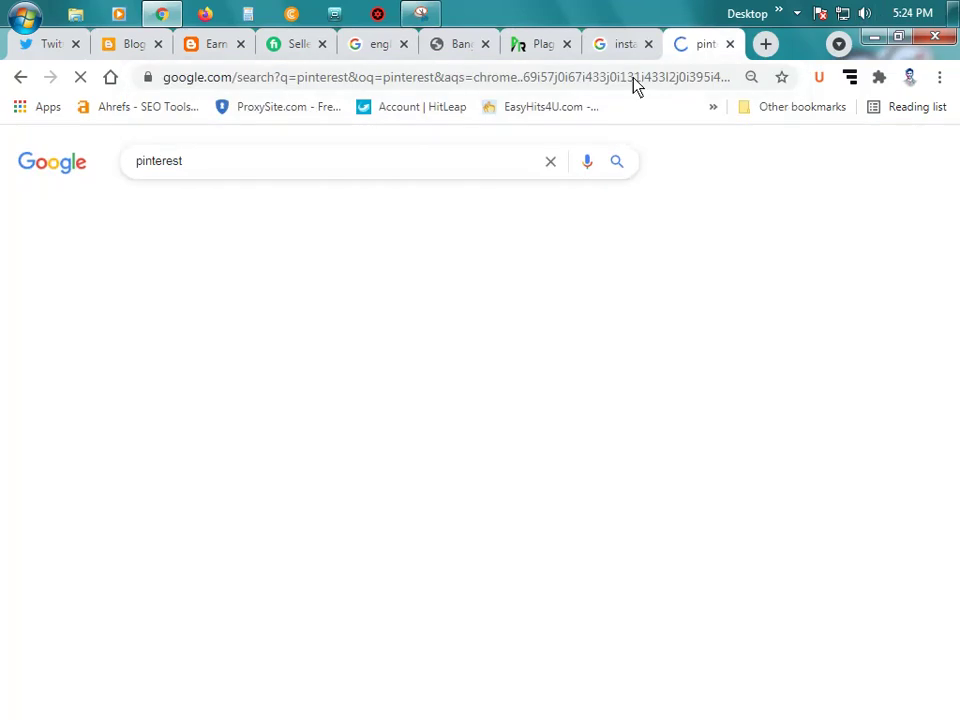
pyautogui.click(622, 44)
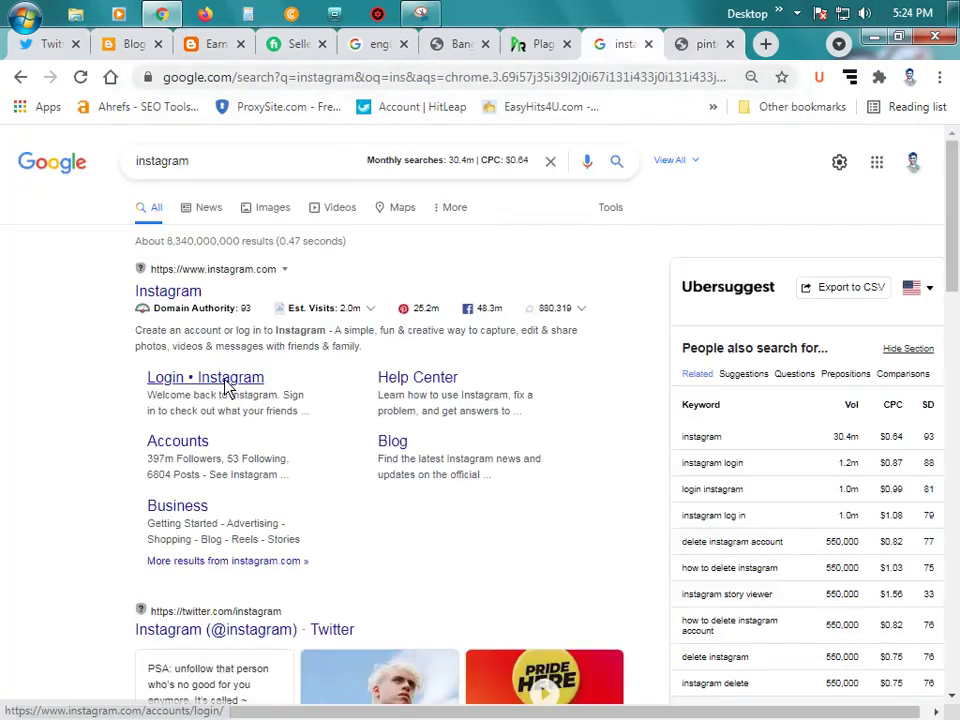
pyautogui.click(225, 384)
pyautogui.click(705, 44)
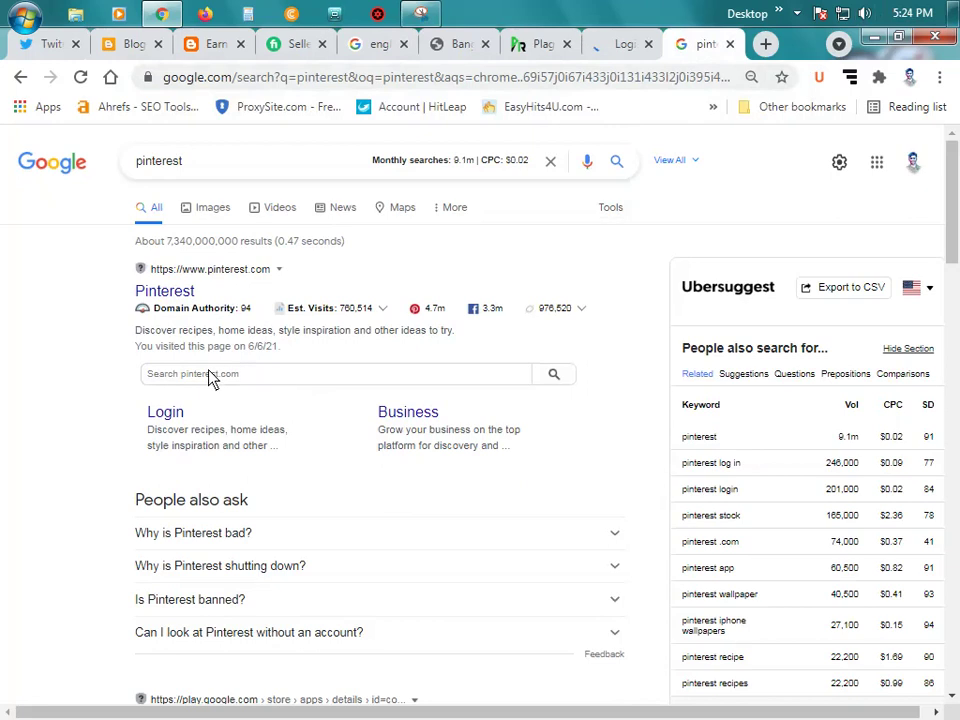
pyautogui.click(171, 422)
pyautogui.click(44, 46)
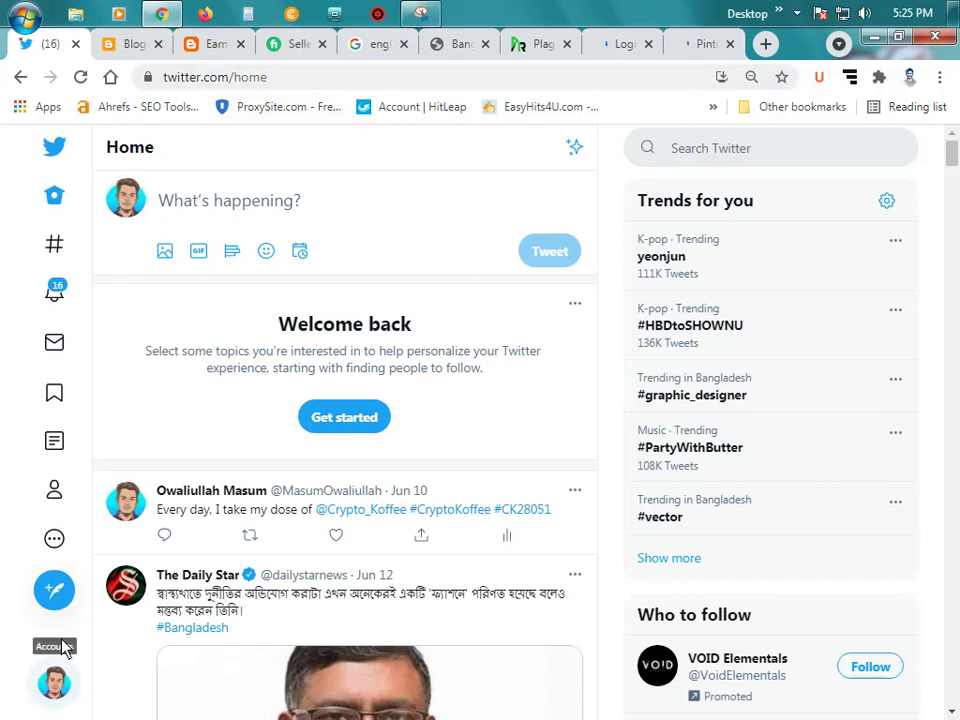
# Step: Open the account's own Twitter profile at 80% zoom and copy its address
pyautogui.click(56, 684)
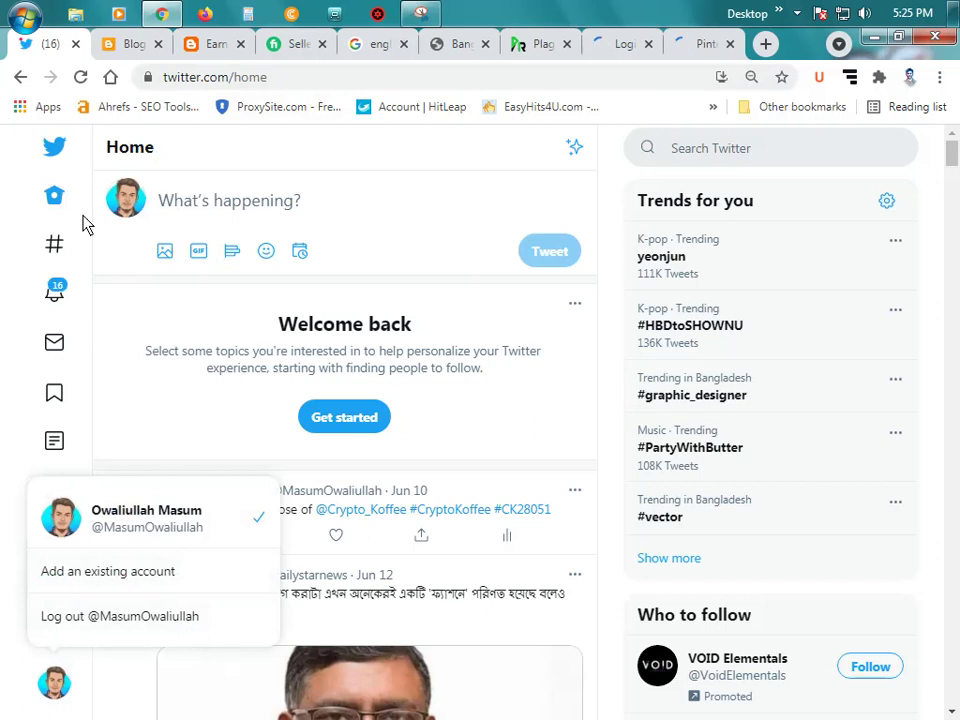
pyautogui.click(186, 158)
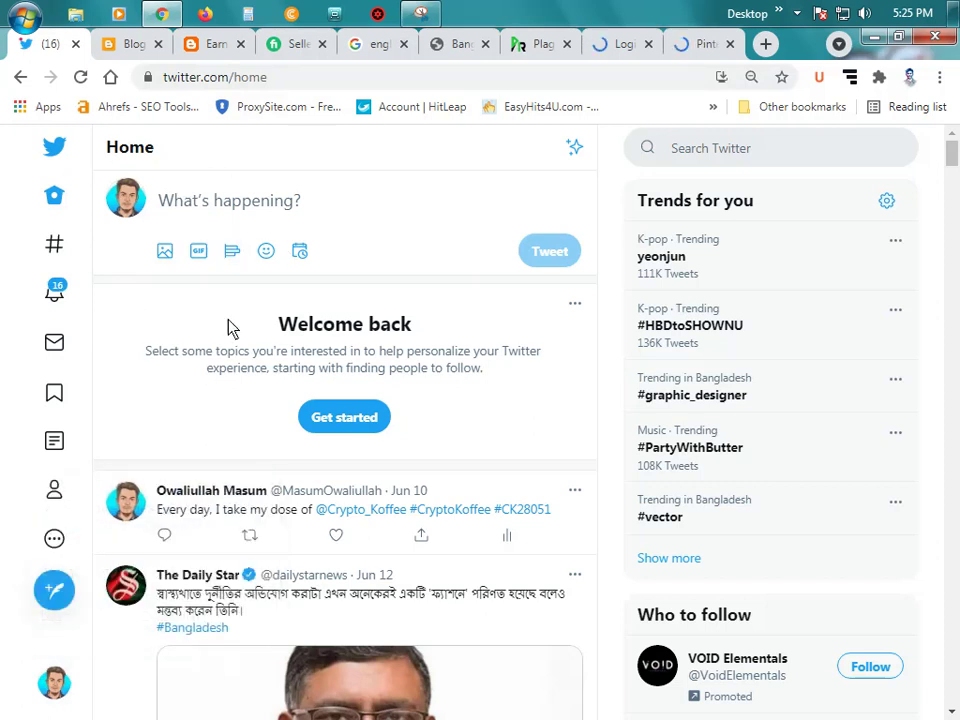
pyautogui.hotkey('ctrl', '-')
pyautogui.hotkey('ctrl', '-')
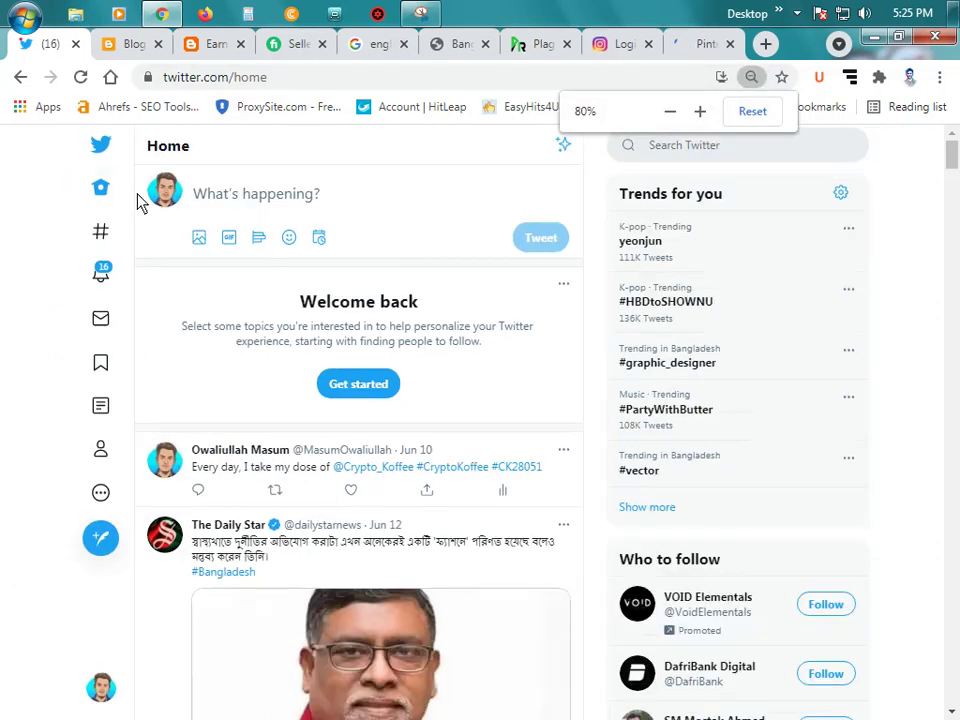
pyautogui.click(171, 200)
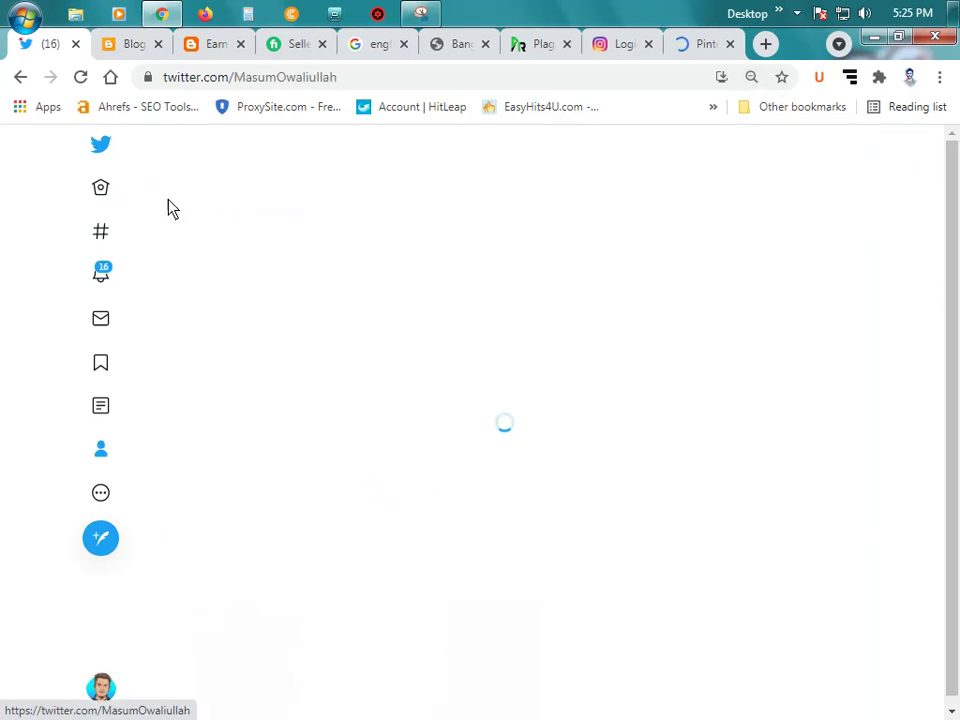
pyautogui.click(295, 84)
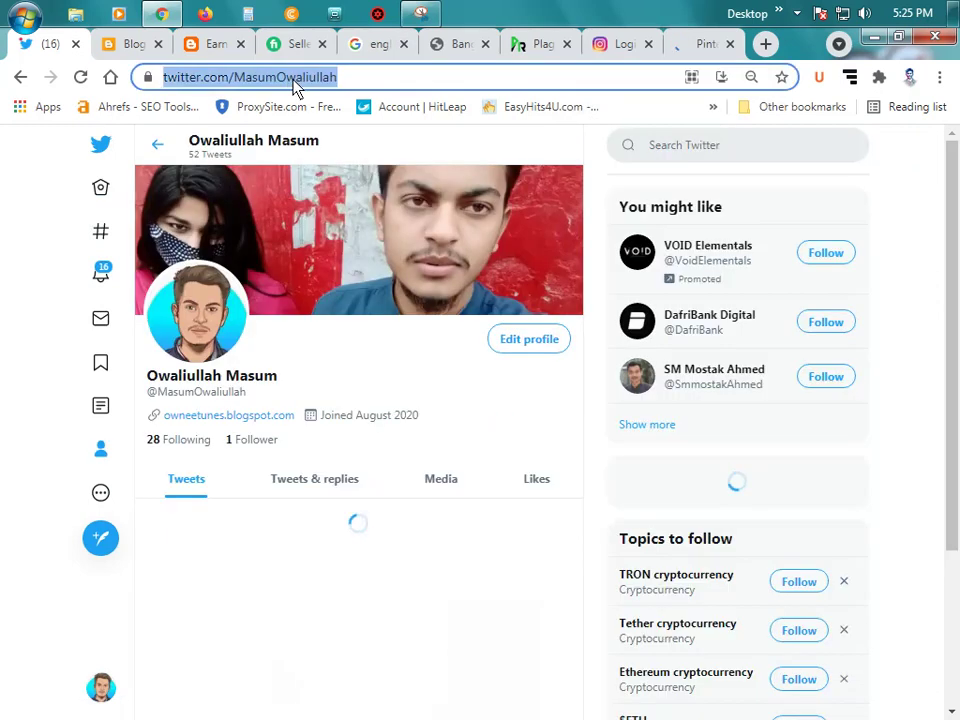
pyautogui.rightClick(289, 81)
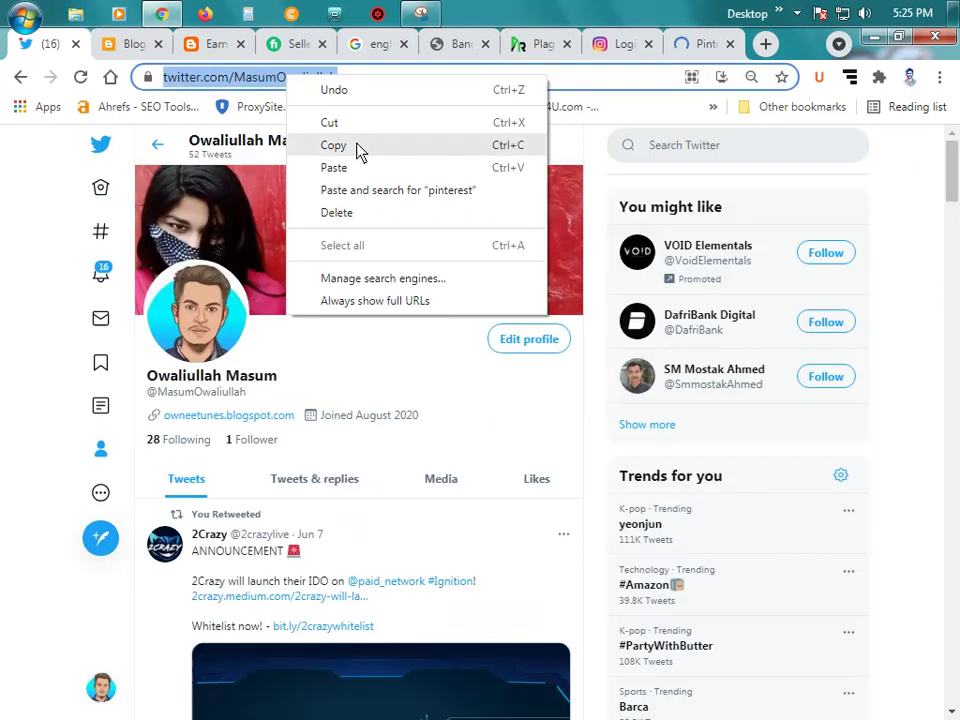
pyautogui.click(356, 144)
pyautogui.click(128, 45)
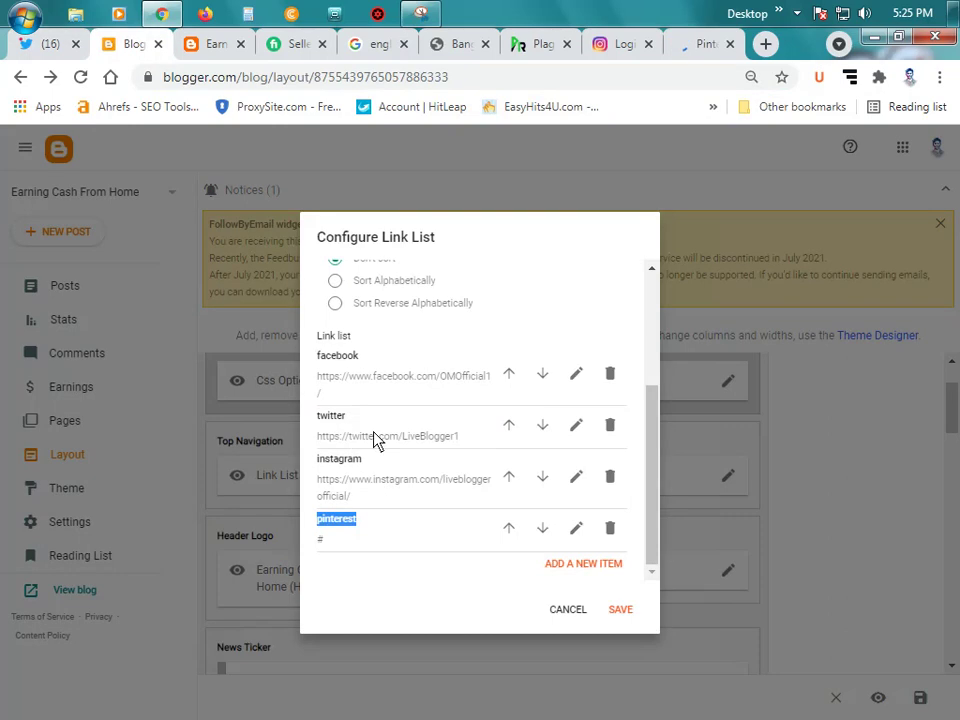
# Step: Set the twitter item's Site URL to the Twitter profile address, save, then edit instagram
pyautogui.click(576, 427)
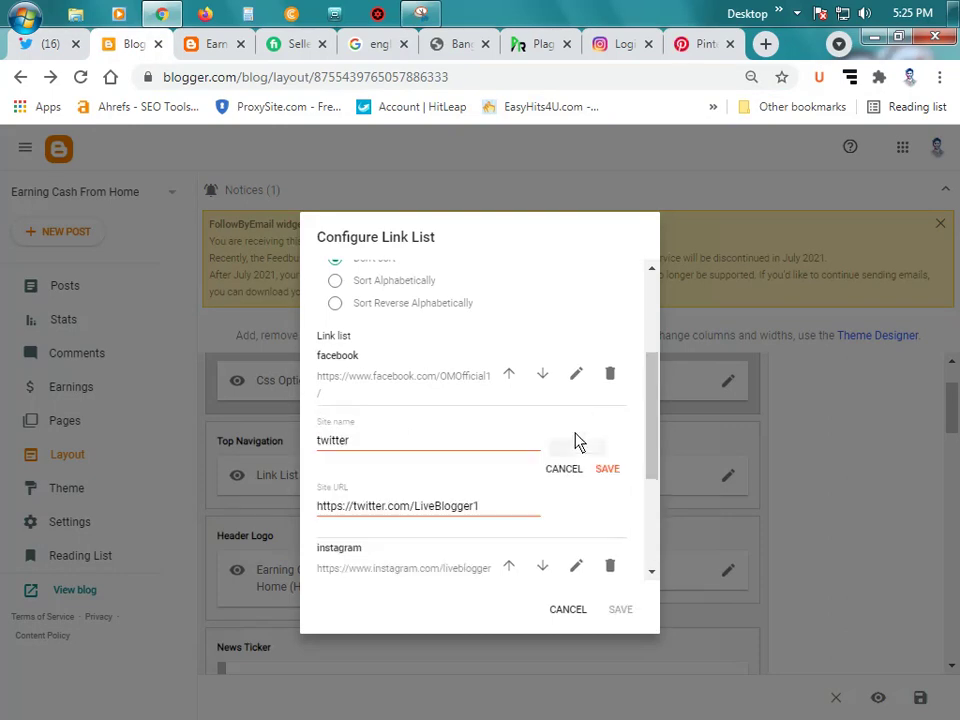
pyautogui.tripleClick(396, 508)
pyautogui.hotkey('ctrl', 'v')
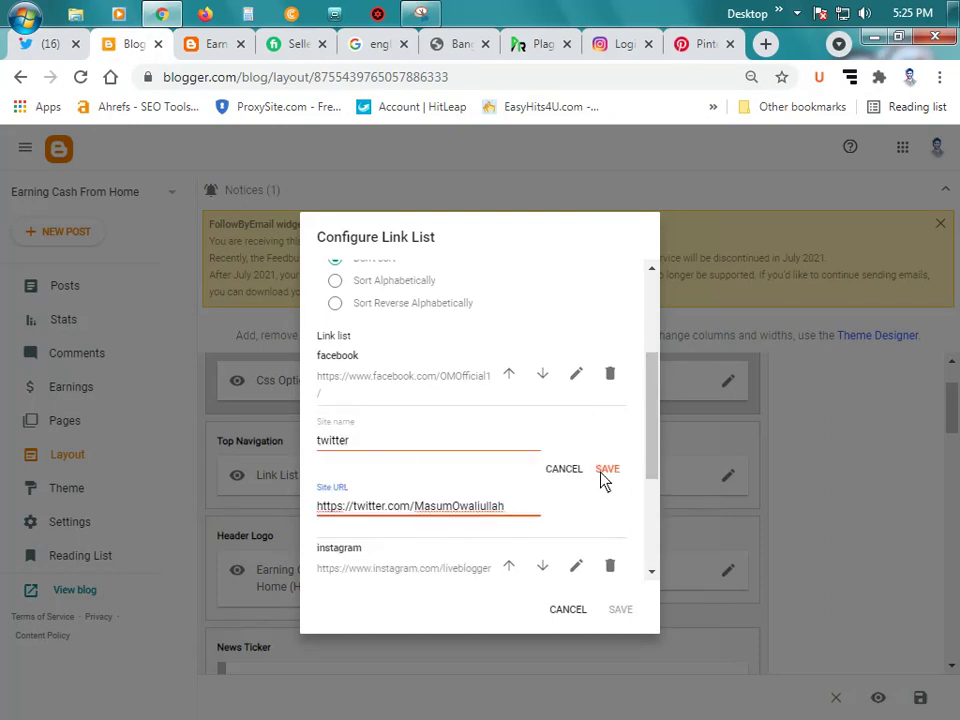
pyautogui.click(606, 469)
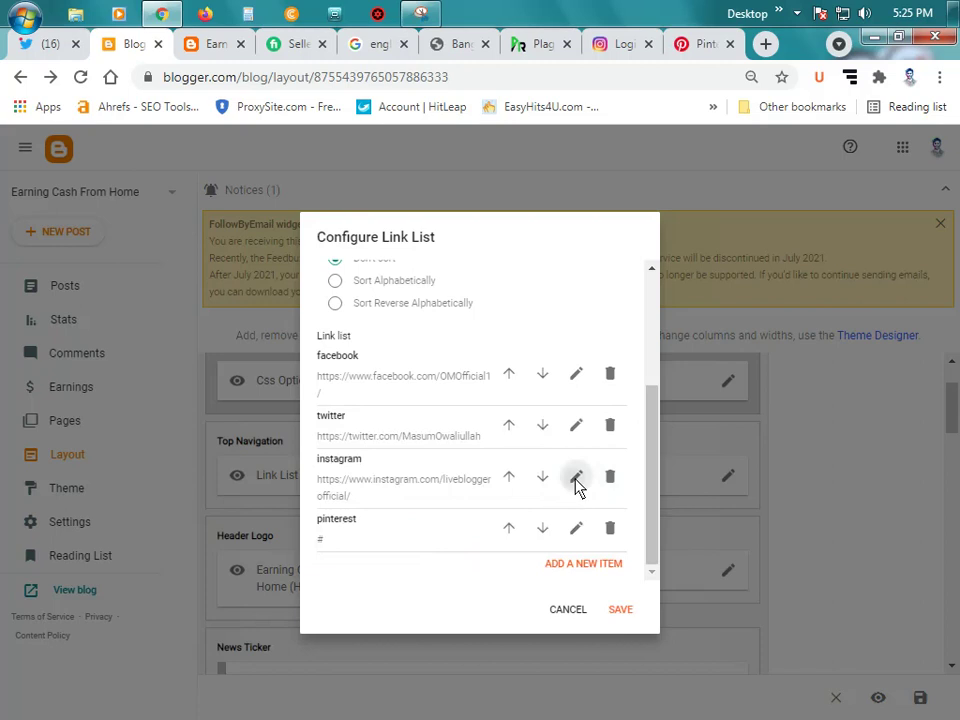
pyautogui.click(576, 479)
# Step: Sign in to Pinterest with the first Google account and open the profile page
pyautogui.click(621, 43)
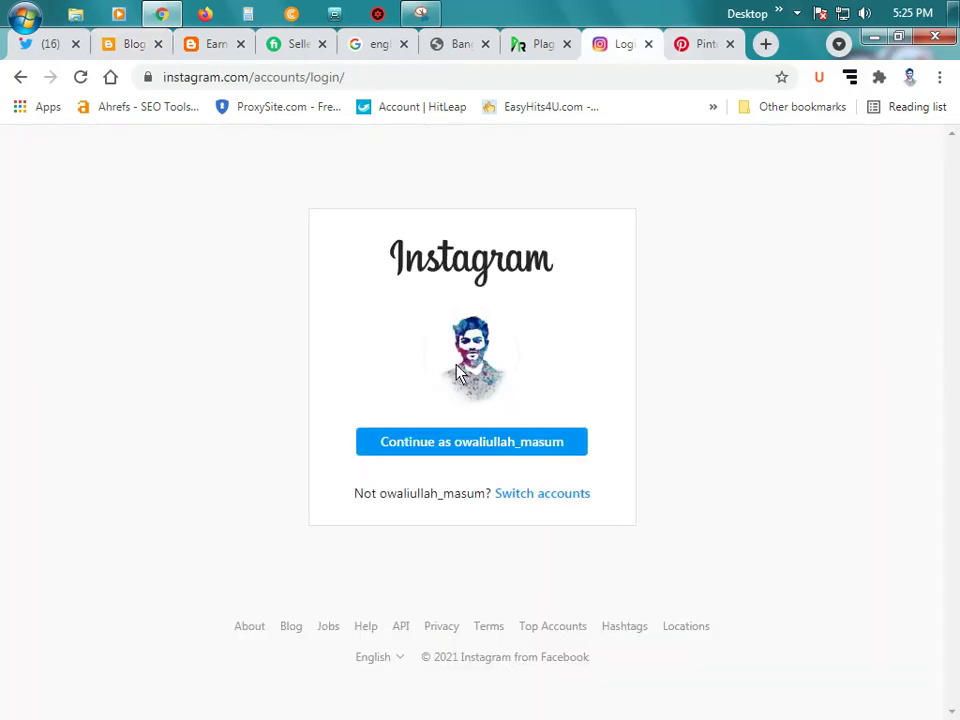
pyautogui.click(705, 46)
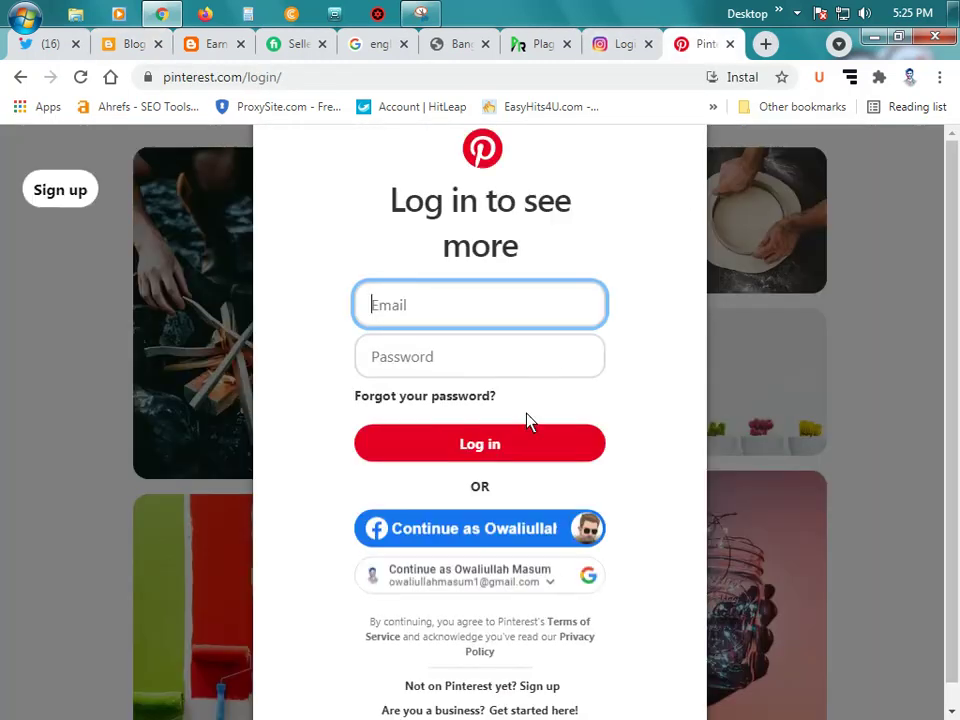
pyautogui.click(492, 589)
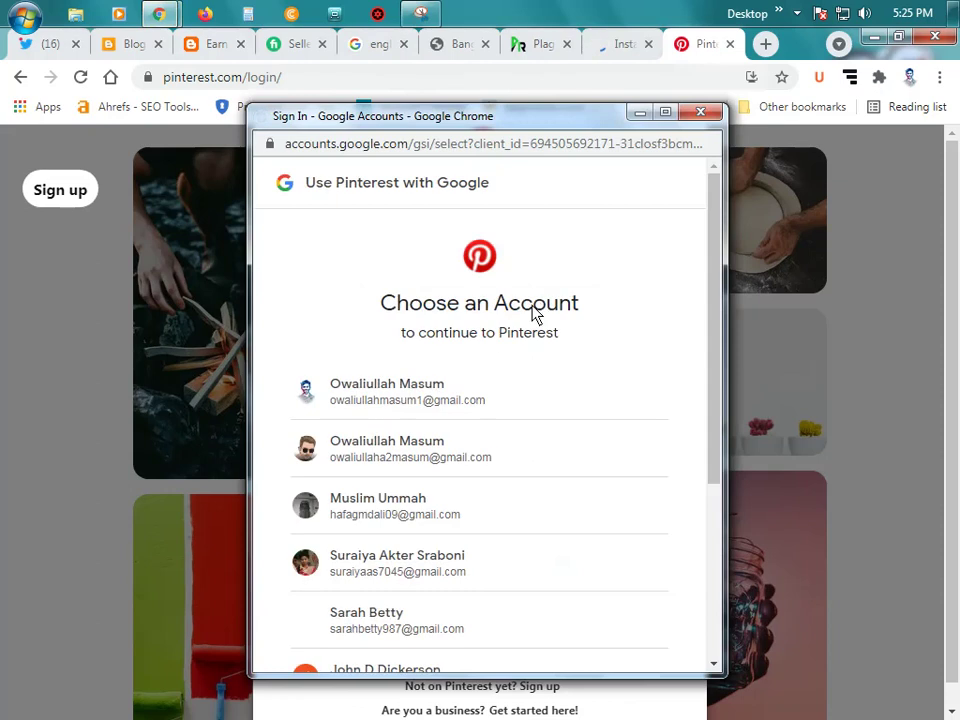
pyautogui.click(490, 400)
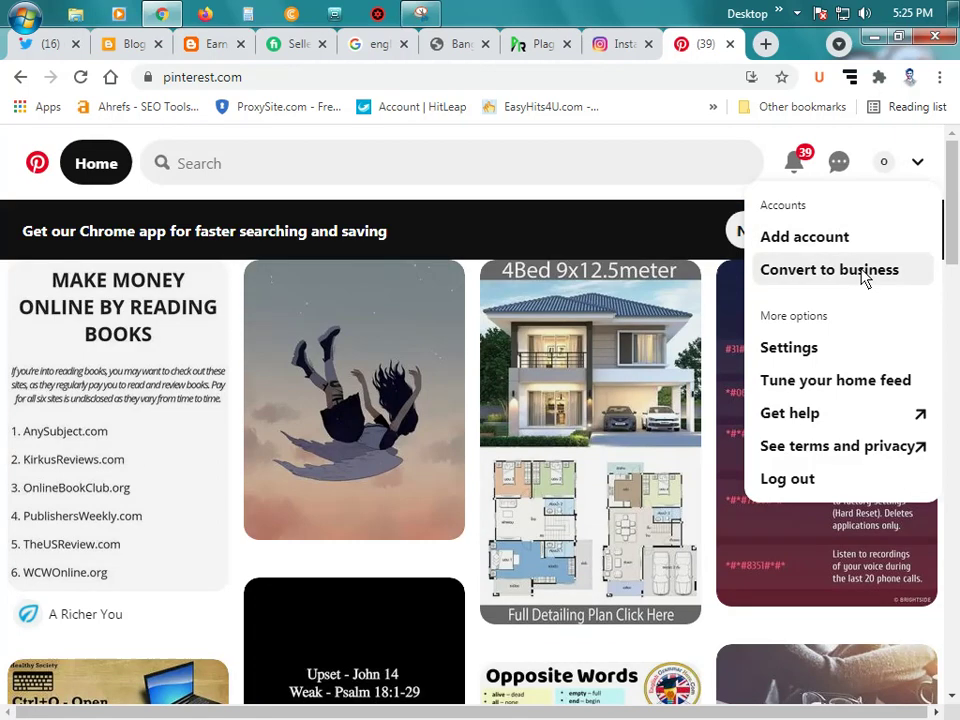
pyautogui.click(882, 168)
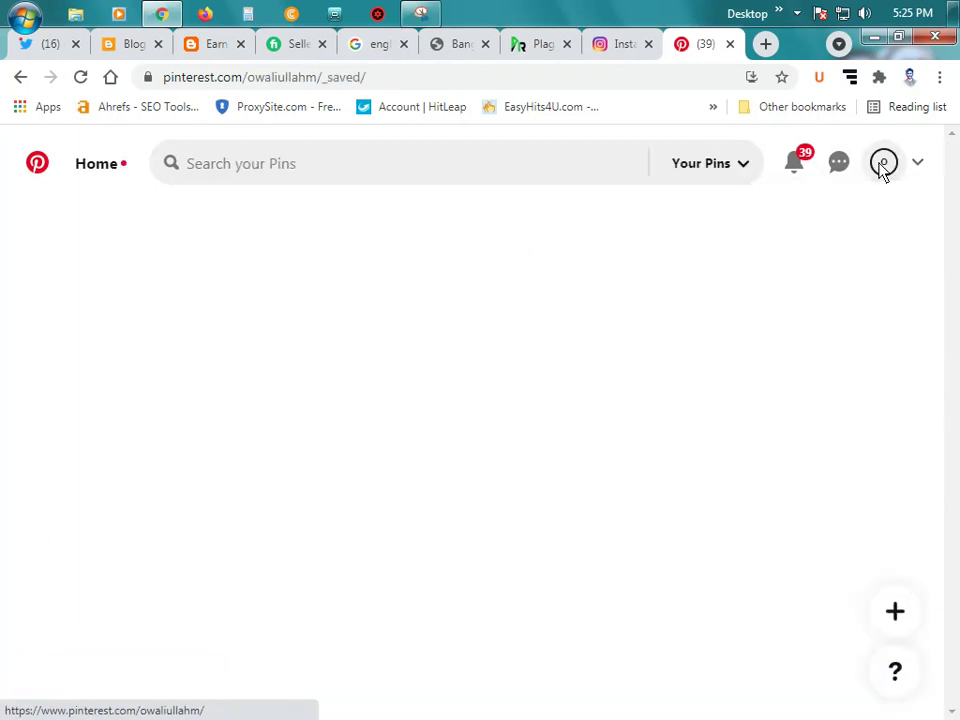
# Step: Trim the Pinterest profile address to its base URL, copy it, and reload
pyautogui.click(396, 77)
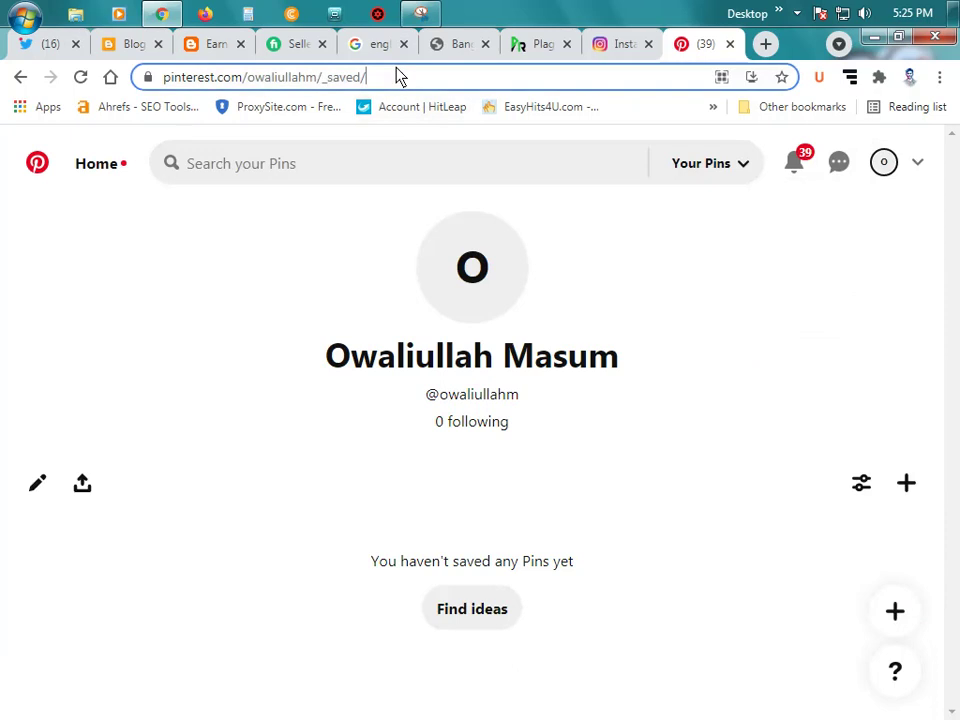
pyautogui.click(396, 77)
pyautogui.press('BackSpace')
pyautogui.press('BackSpace')
pyautogui.press('BackSpace')
pyautogui.press('BackSpace')
pyautogui.press('BackSpace')
pyautogui.press('BackSpace')
pyautogui.press('BackSpace')
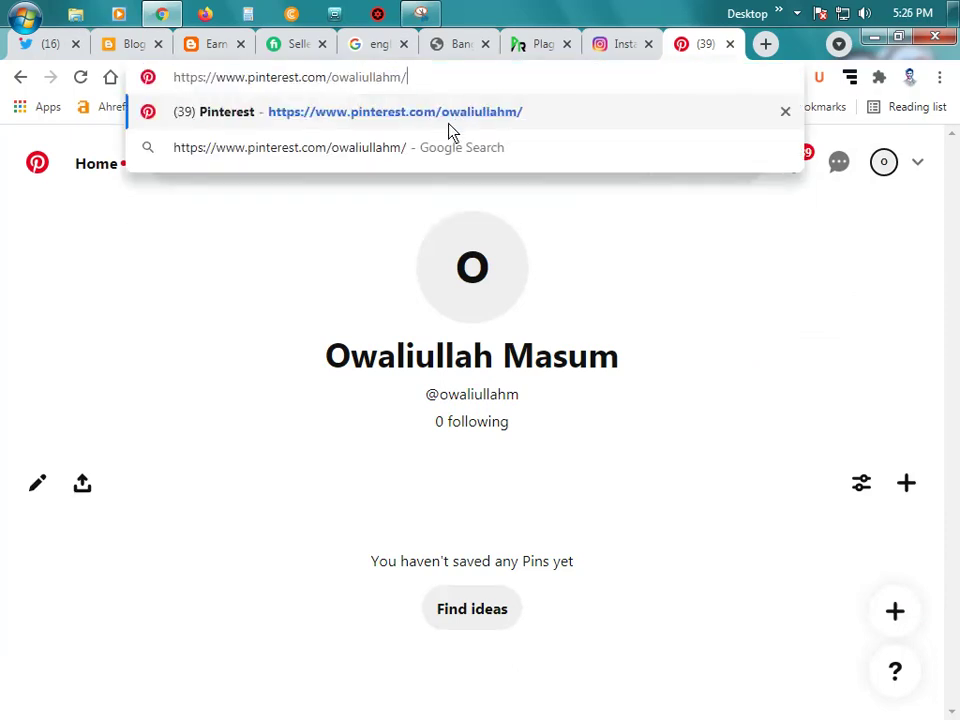
pyautogui.hotkey('ctrl', 'a')
pyautogui.hotkey('ctrl', 'c')
pyautogui.press('BackSpace')
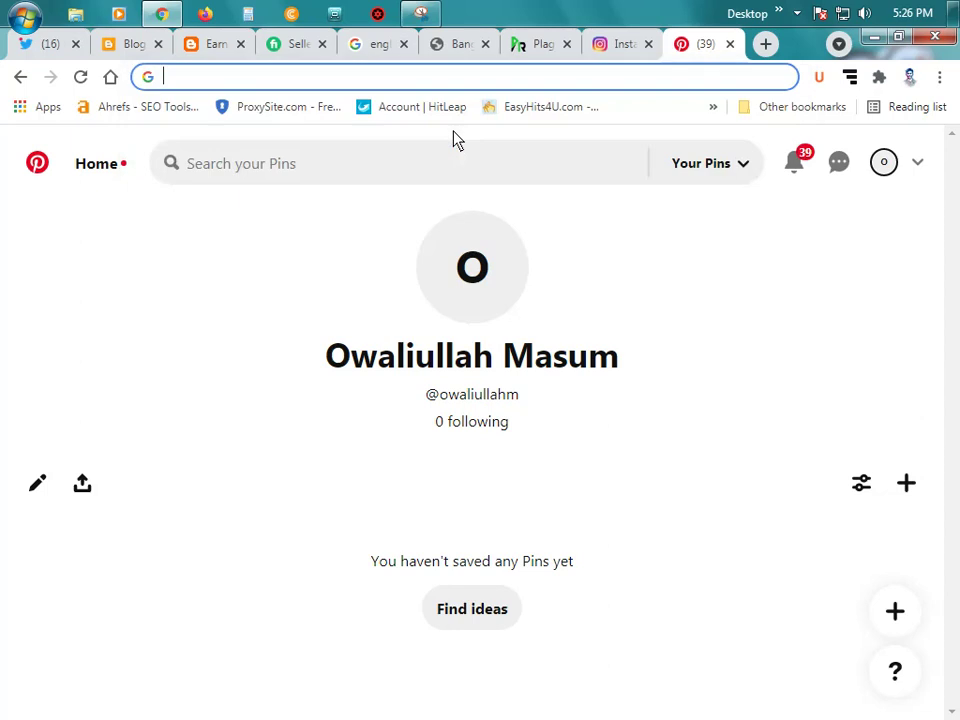
pyautogui.hotkey('ctrl', 'v')
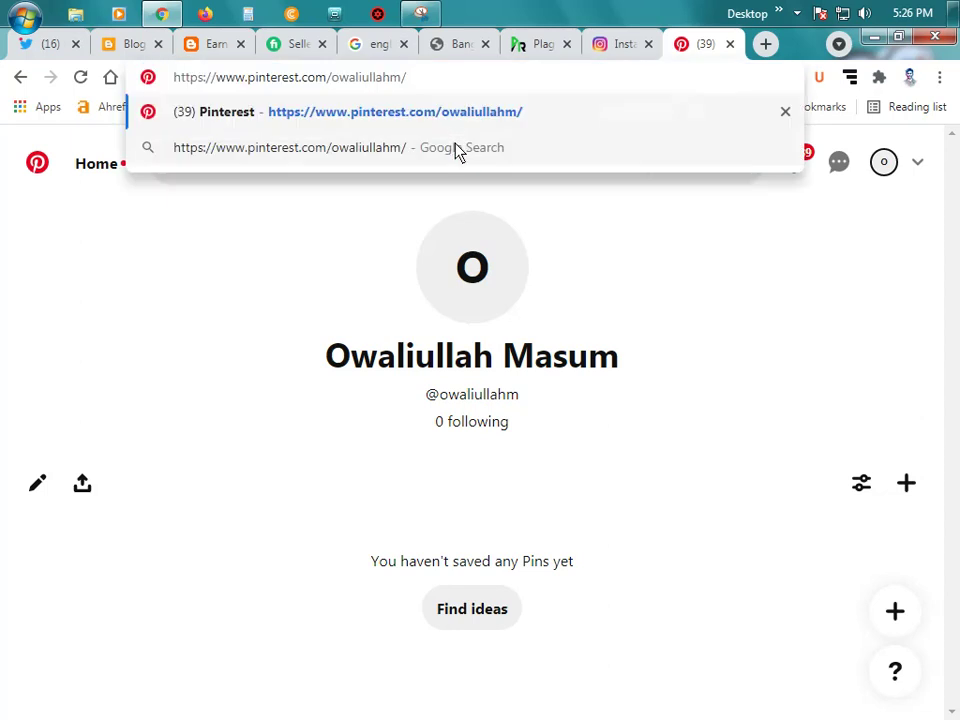
pyautogui.press('Return')
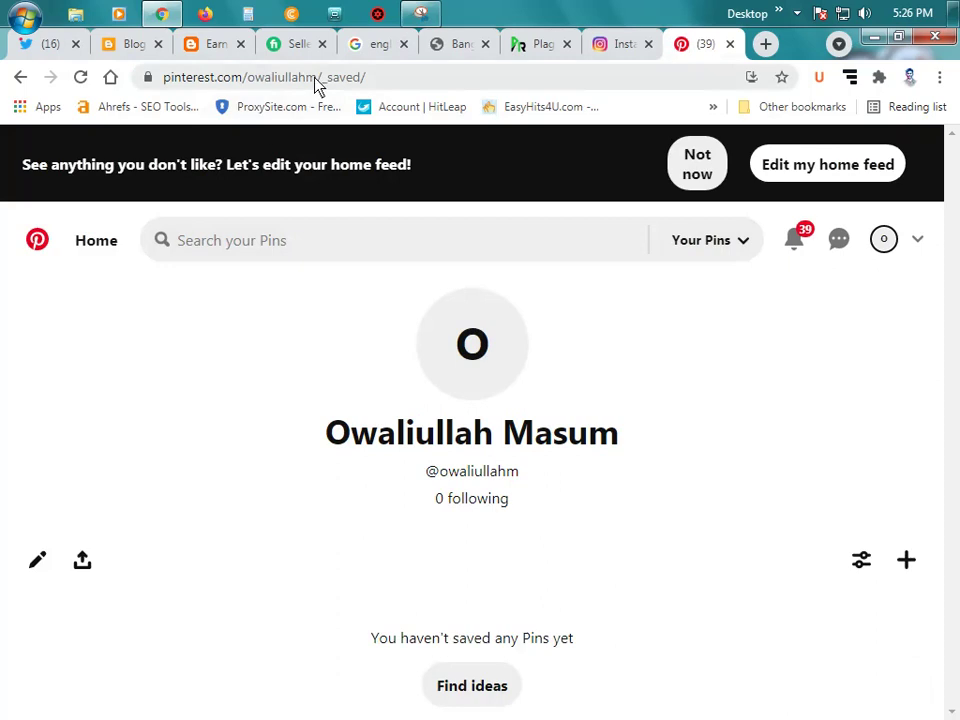
# Step: Replace the pinterest item's '#' URL with the Pinterest profile address and save
pyautogui.click(132, 45)
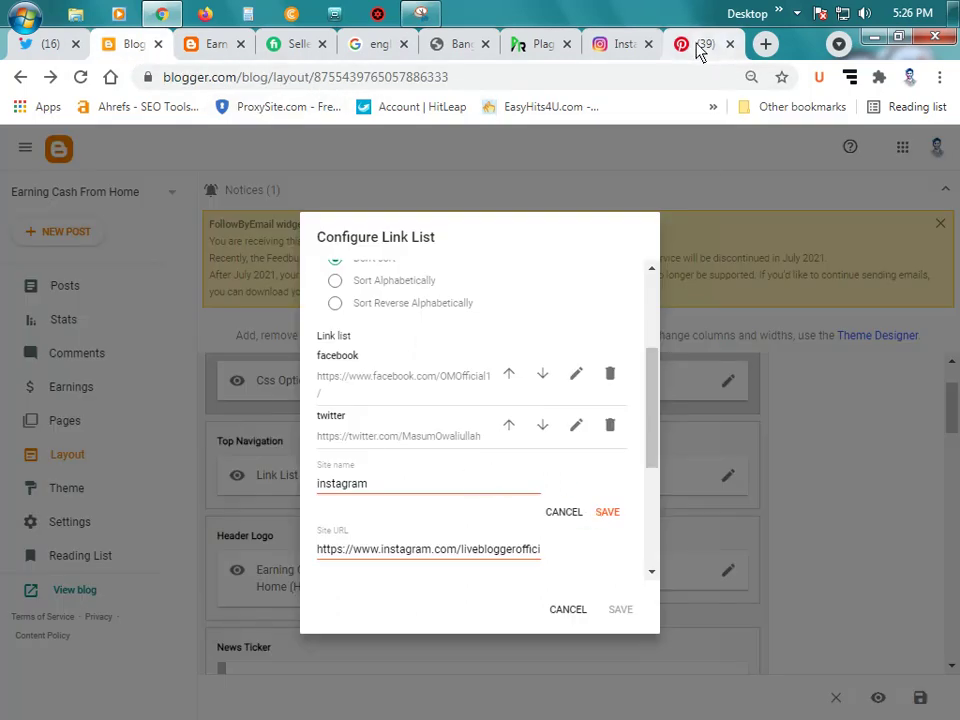
pyautogui.scroll(-3, 465, 510)
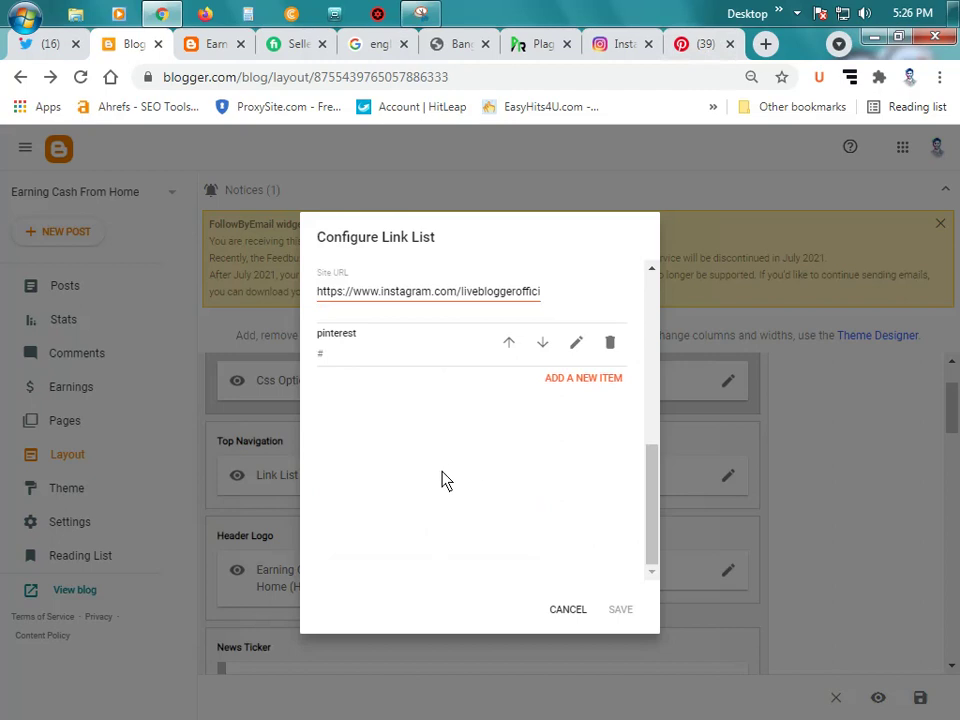
pyautogui.scroll(2, 500, 500)
pyautogui.click(576, 530)
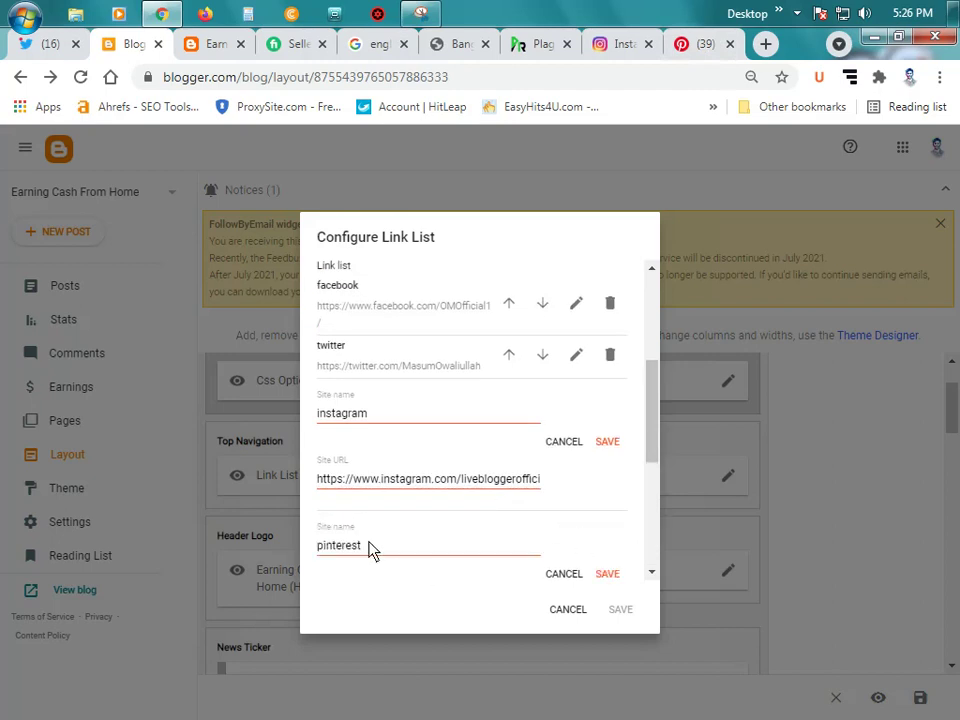
pyautogui.scroll(-2, 463, 543)
pyautogui.doubleClick(365, 437)
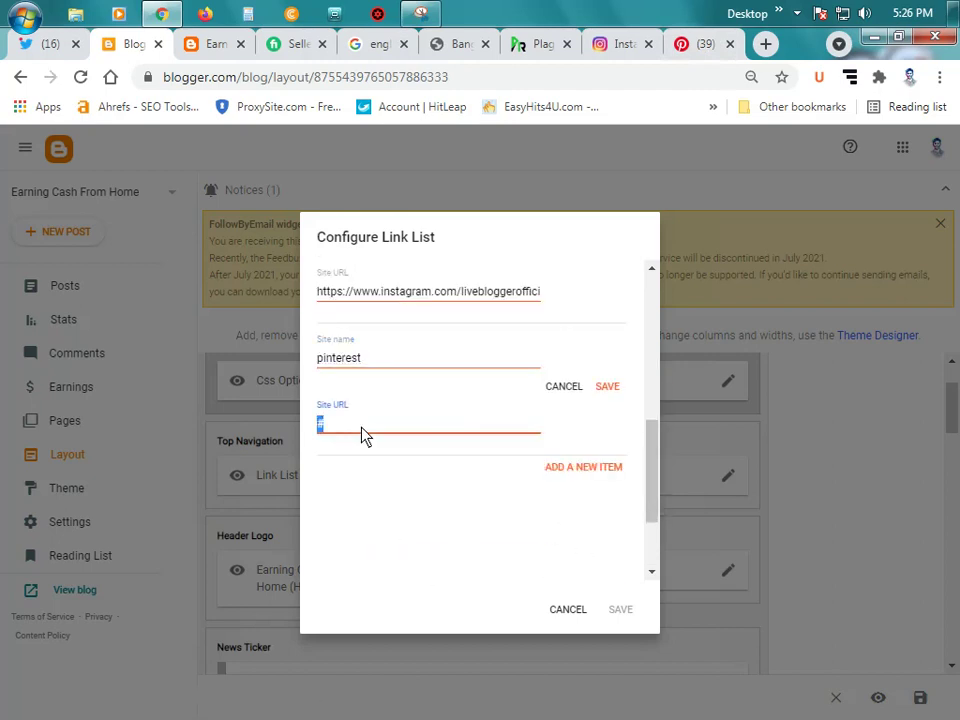
pyautogui.hotkey('ctrl', 'v')
pyautogui.click(607, 388)
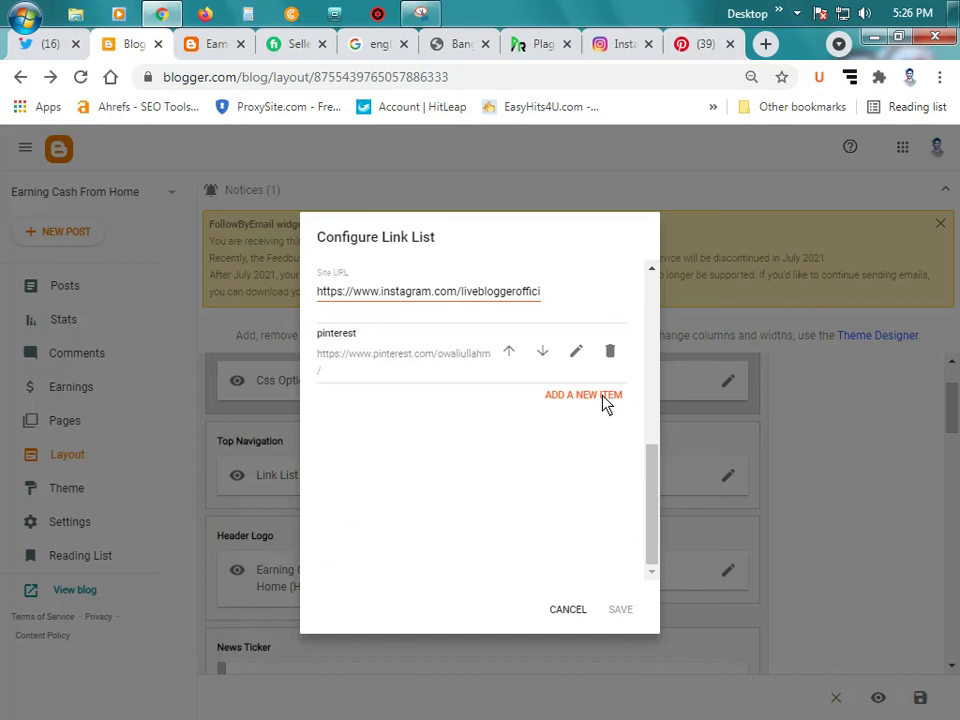
# Step: Clear the instagram item's old Site URL
pyautogui.scroll(2, 530, 465)
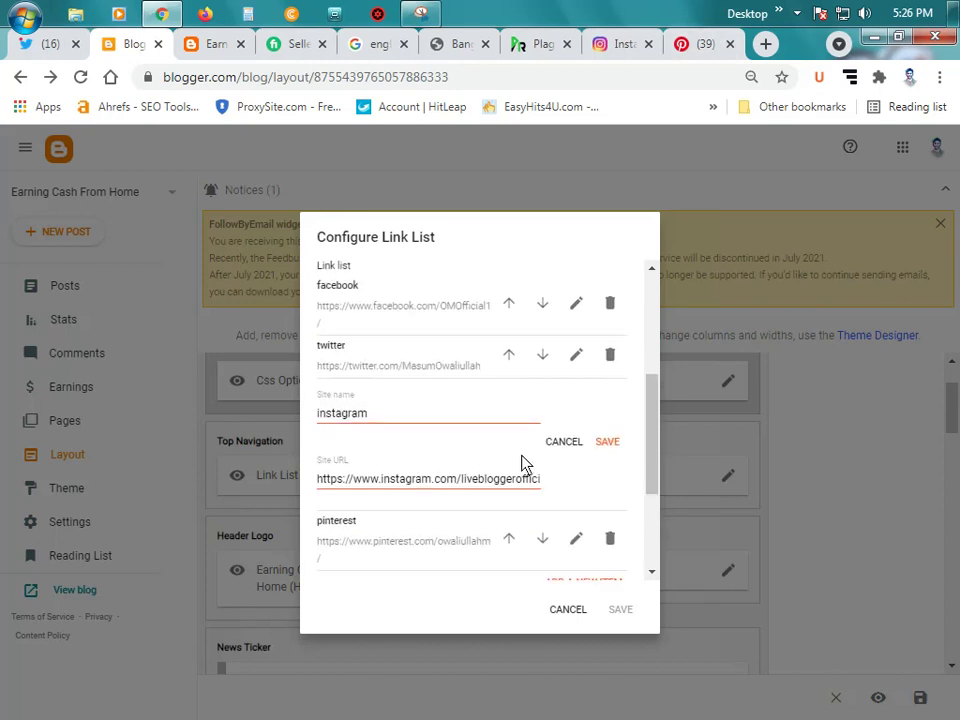
pyautogui.tripleClick(446, 482)
pyautogui.press('BackSpace')
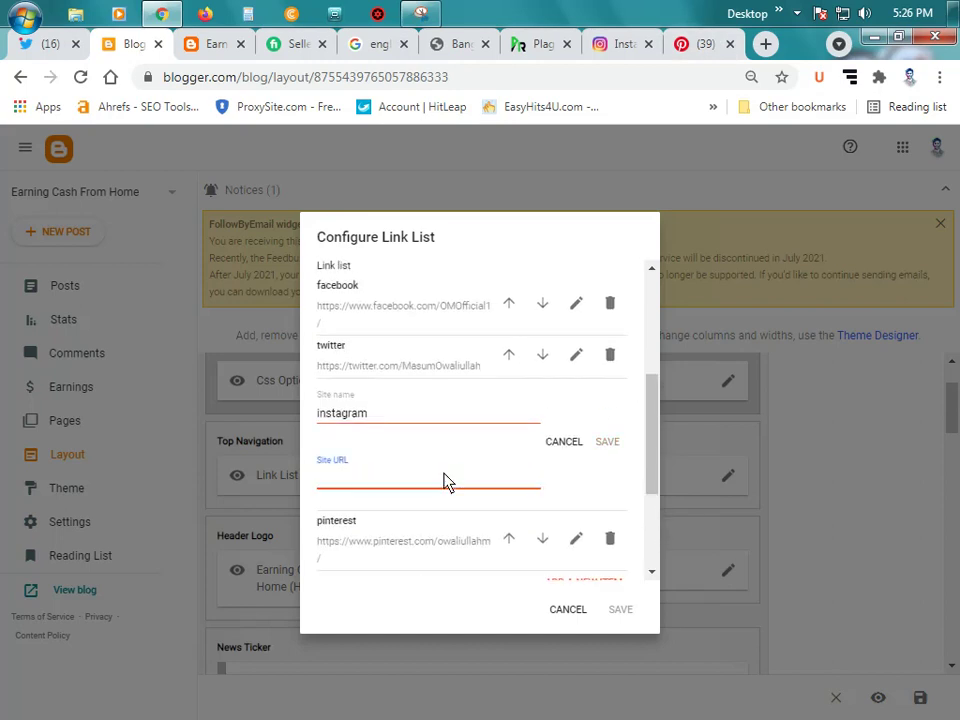
# Step: Dismiss Instagram's notifications prompt and copy the own profile page address
pyautogui.click(612, 45)
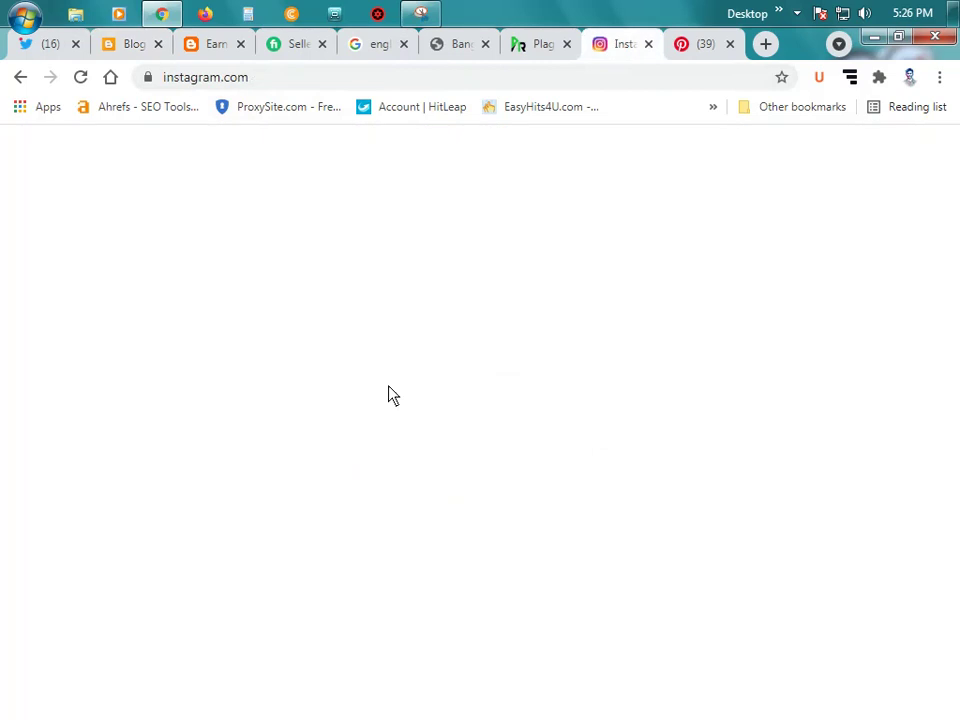
pyautogui.click(497, 558)
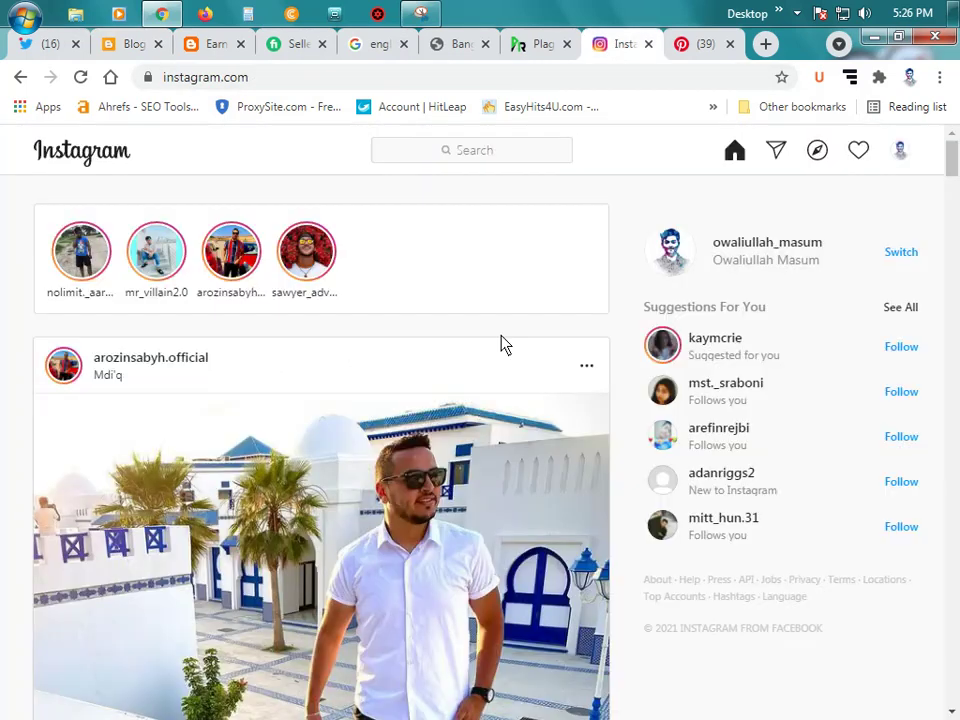
pyautogui.click(899, 150)
pyautogui.click(778, 191)
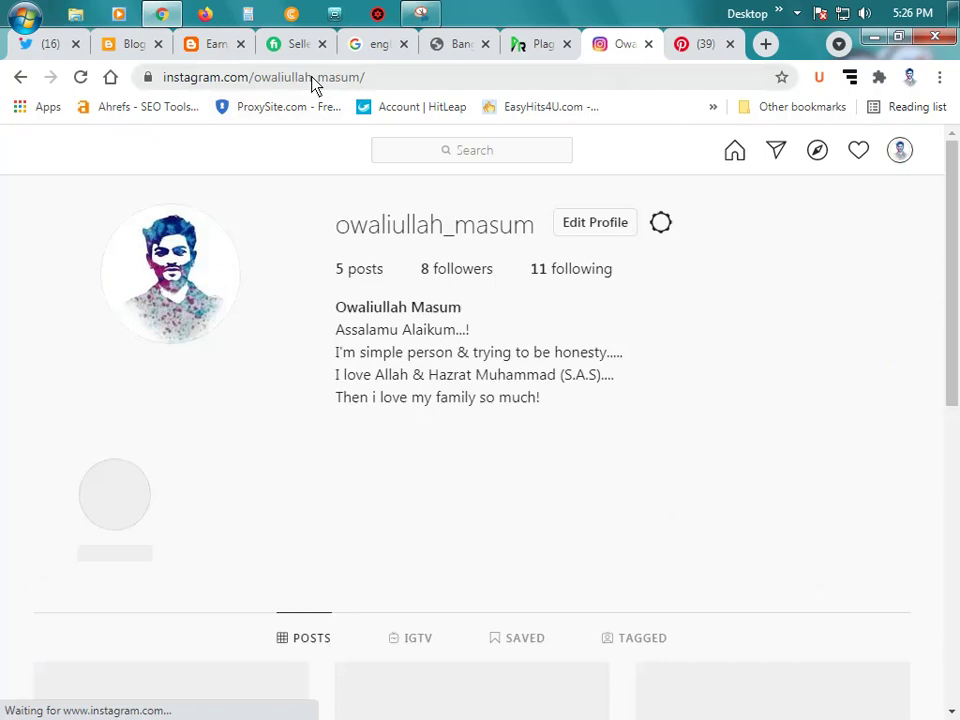
pyautogui.click(313, 80)
pyautogui.hotkey('ctrl', 'c')
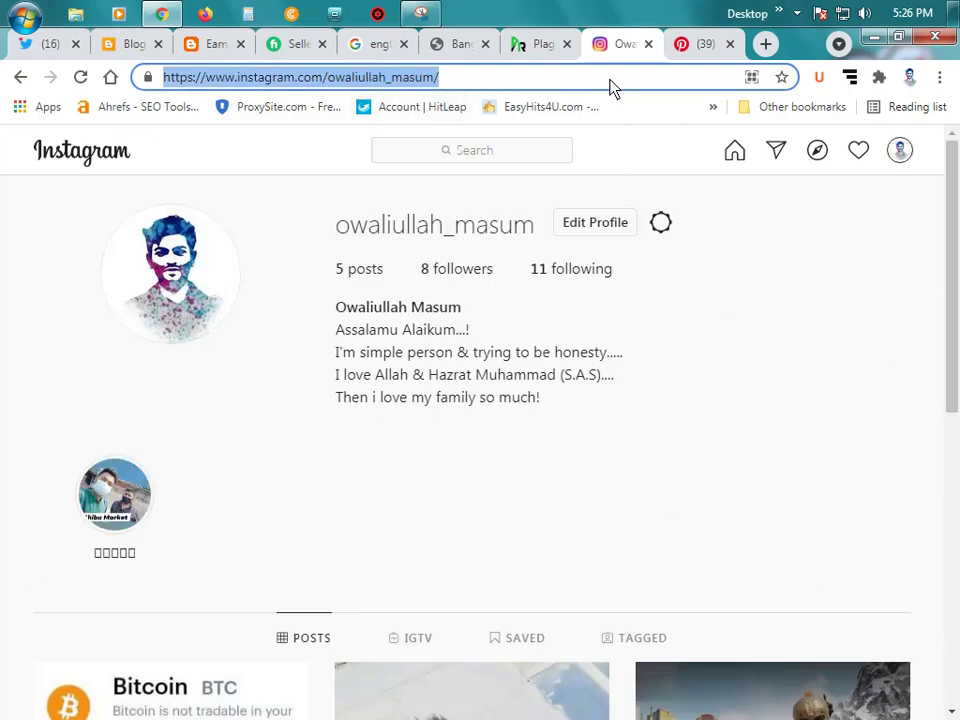
# Step: Close the Instagram, Pinterest and Twitter tabs and paste the profile address as instagram's URL
pyautogui.click(650, 44)
pyautogui.click(650, 44)
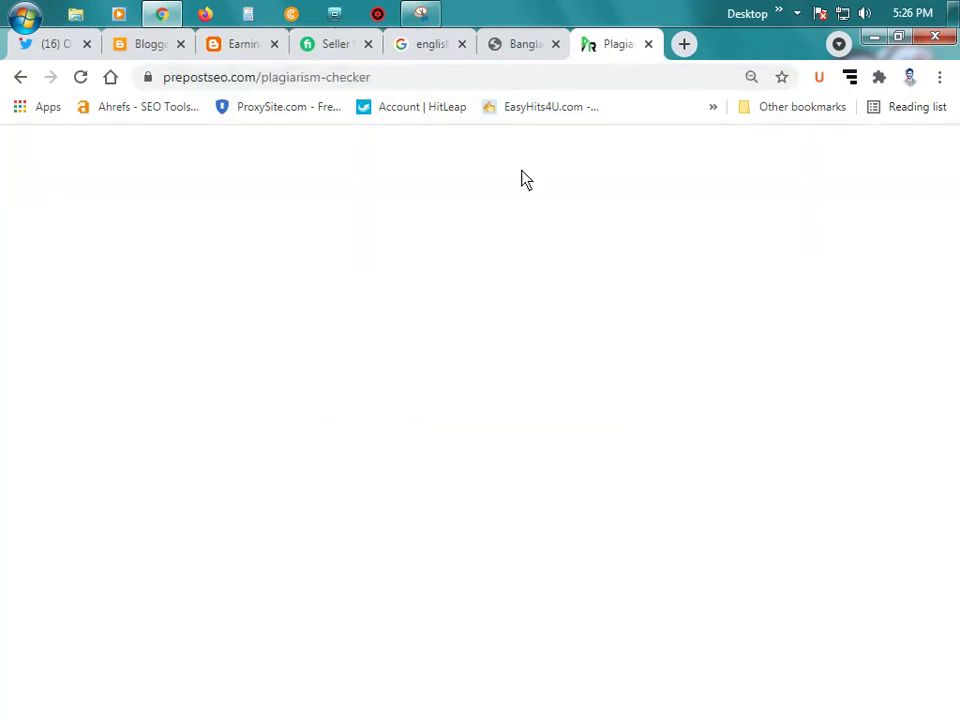
pyautogui.click(62, 45)
pyautogui.click(99, 44)
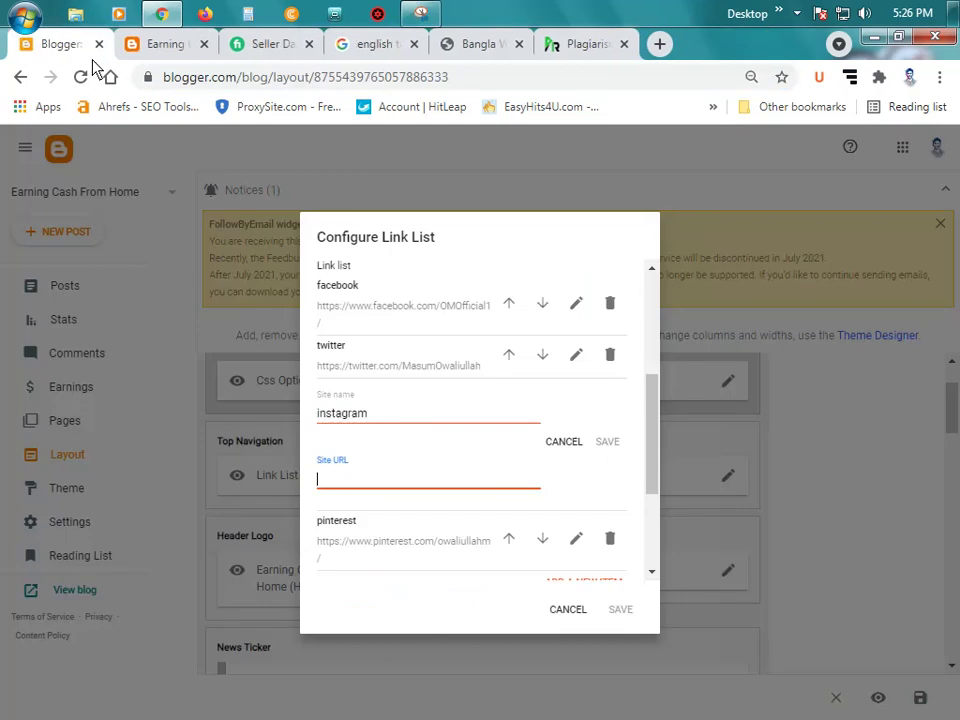
pyautogui.hotkey('ctrl', 'v')
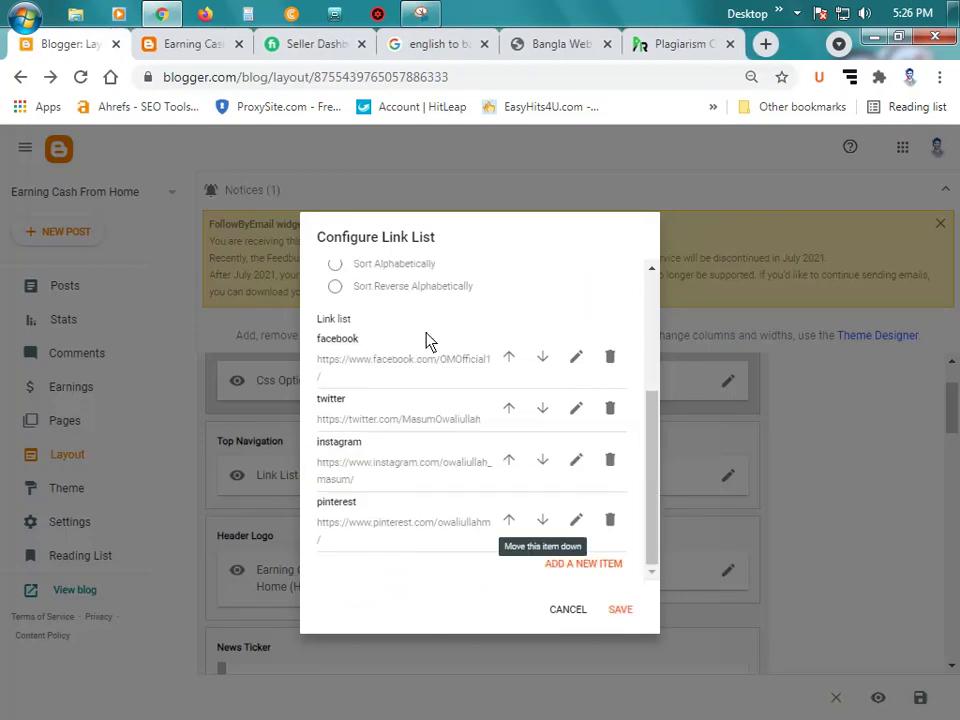
pyautogui.scroll(3, 430, 350)
pyautogui.scroll(-3, 460, 365)
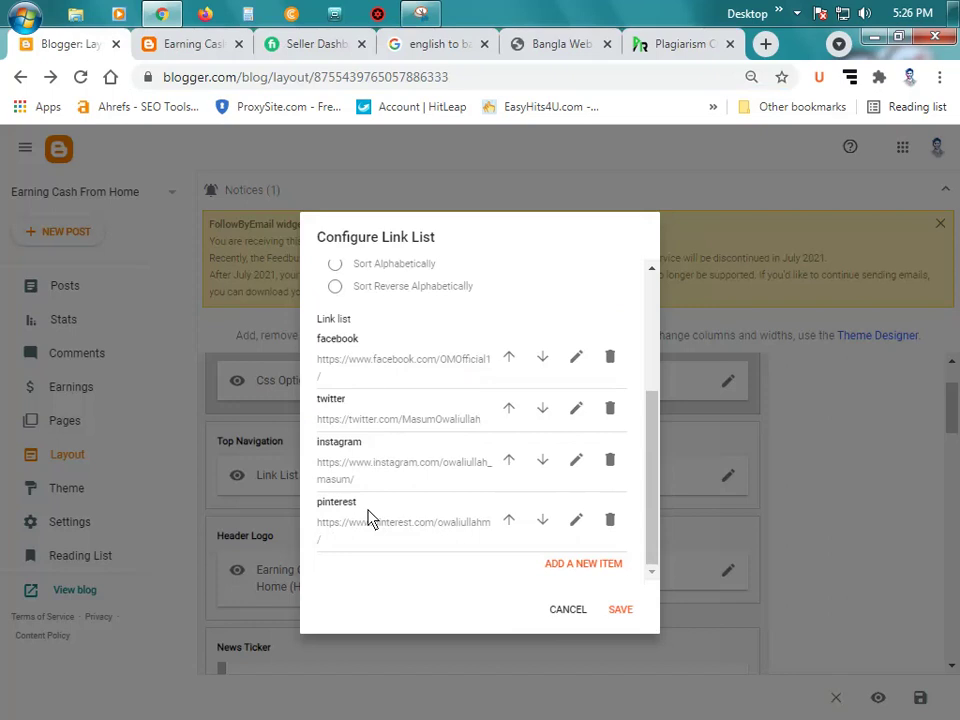
# Step: Add a new link item with site name 'youtube', then switch to the Bangla Web tab
pyautogui.click(600, 566)
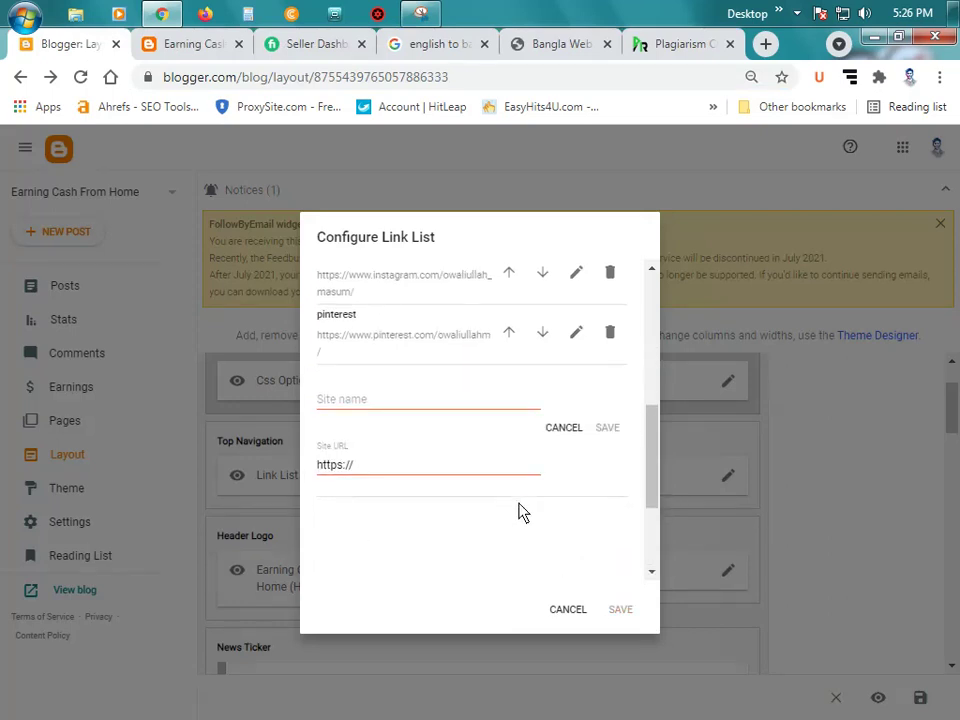
pyautogui.click(386, 306)
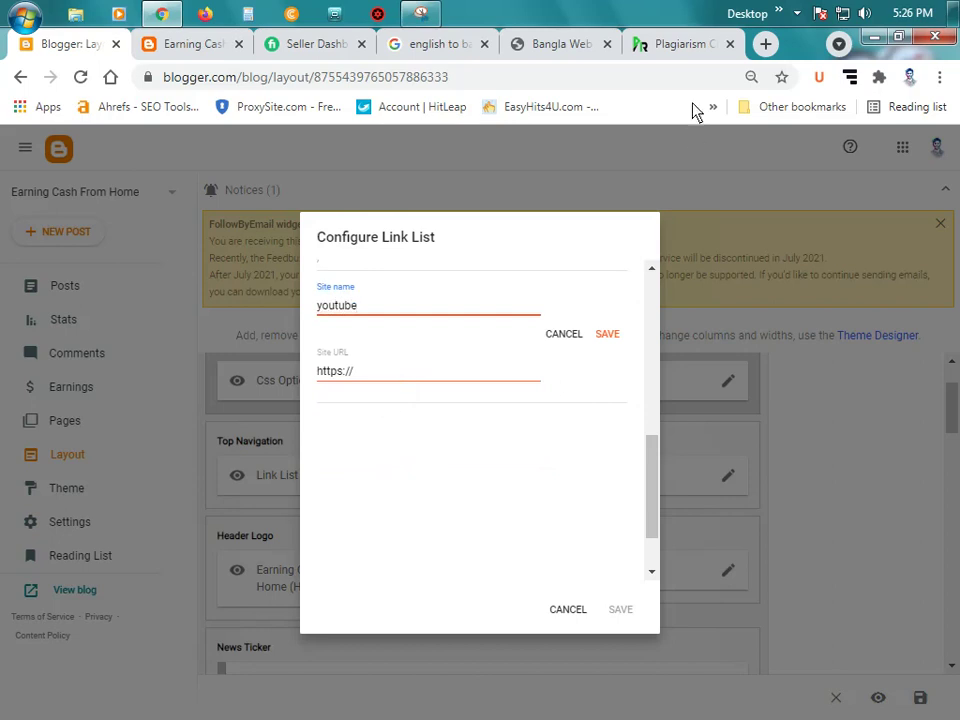
pyautogui.click(686, 43)
# Step: Load youtube.com in the editor tab and close the translation search tab
pyautogui.click(555, 44)
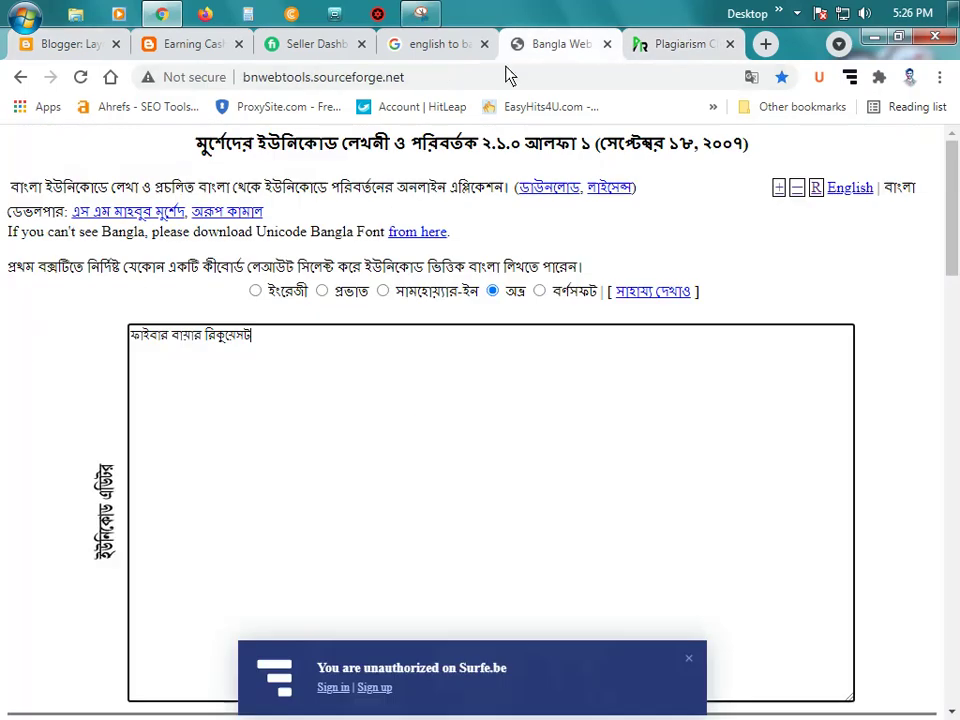
pyautogui.click(470, 80)
pyautogui.write('y')
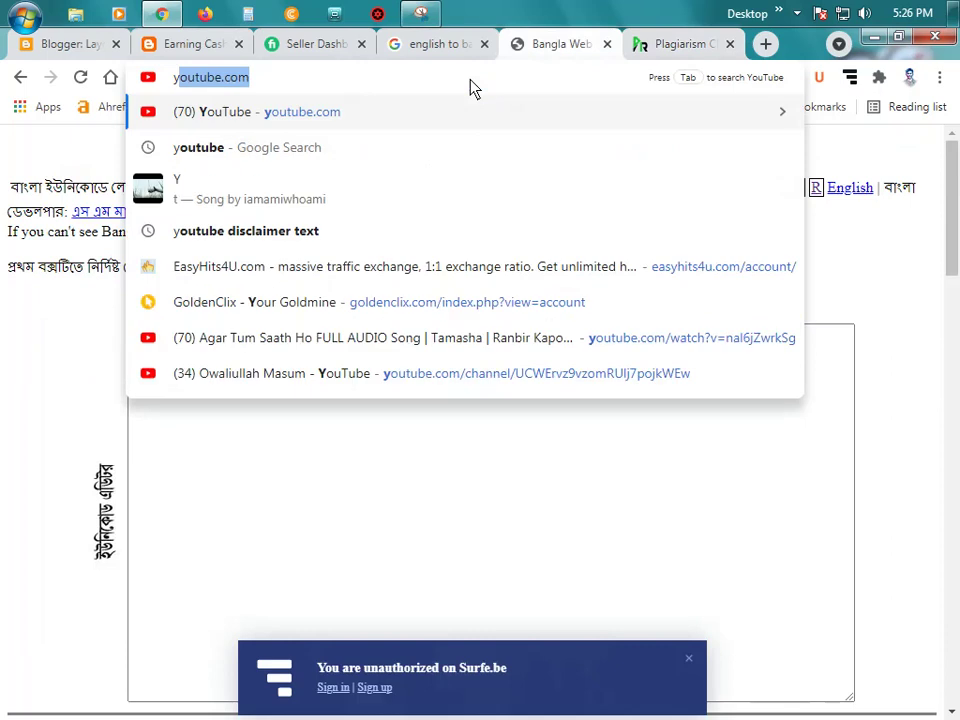
pyautogui.press('Return')
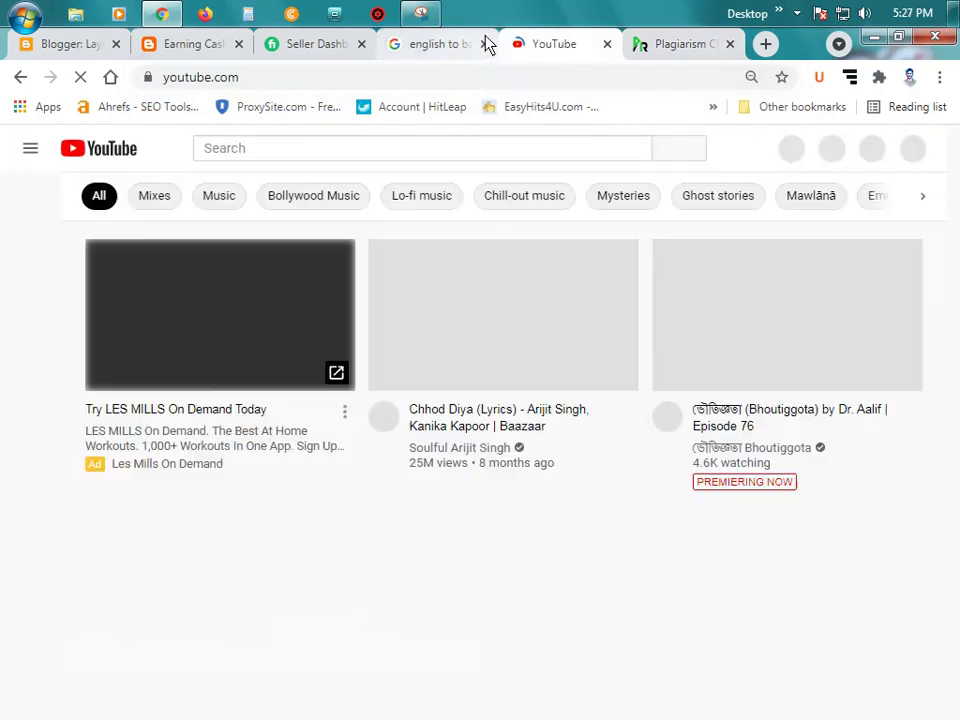
pyautogui.click(484, 50)
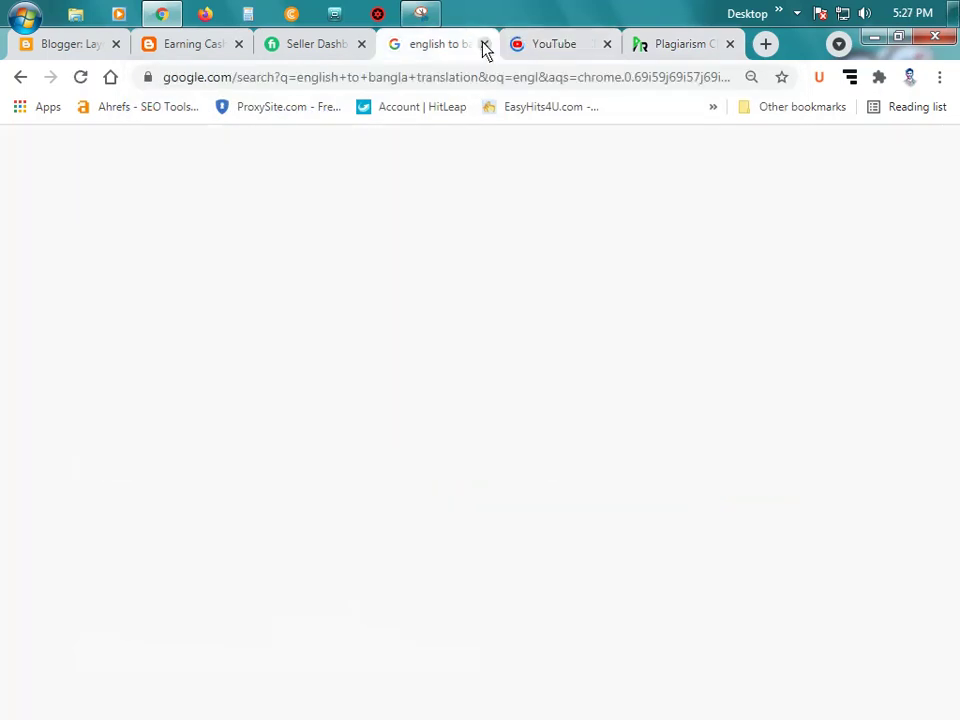
pyautogui.click(484, 44)
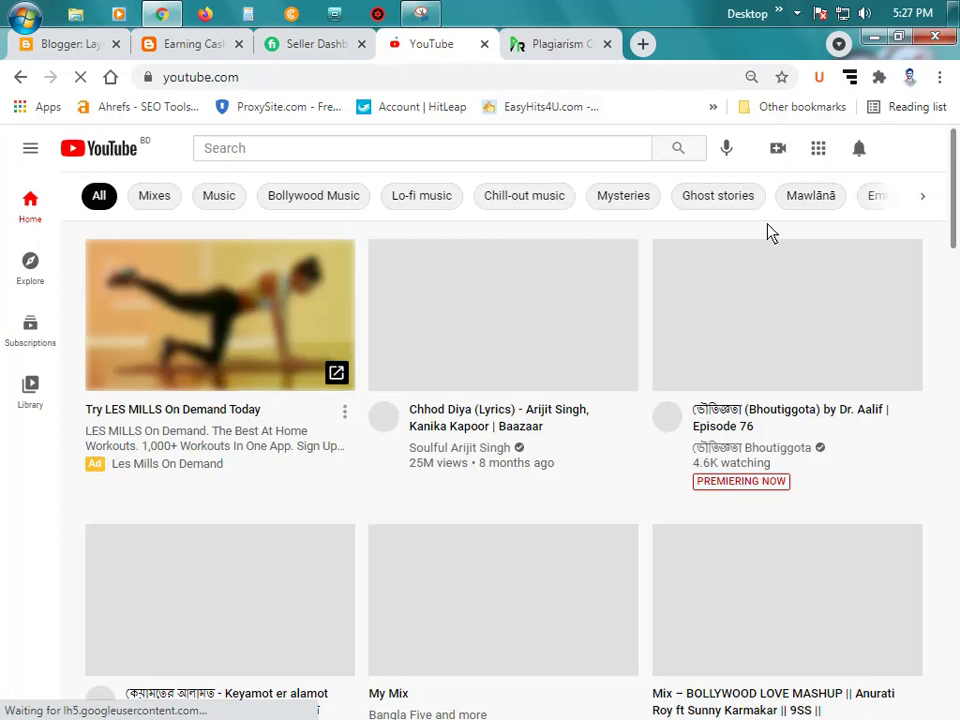
# Step: Copy your YouTube channel page's web address, then close the YouTube tab
pyautogui.click(907, 152)
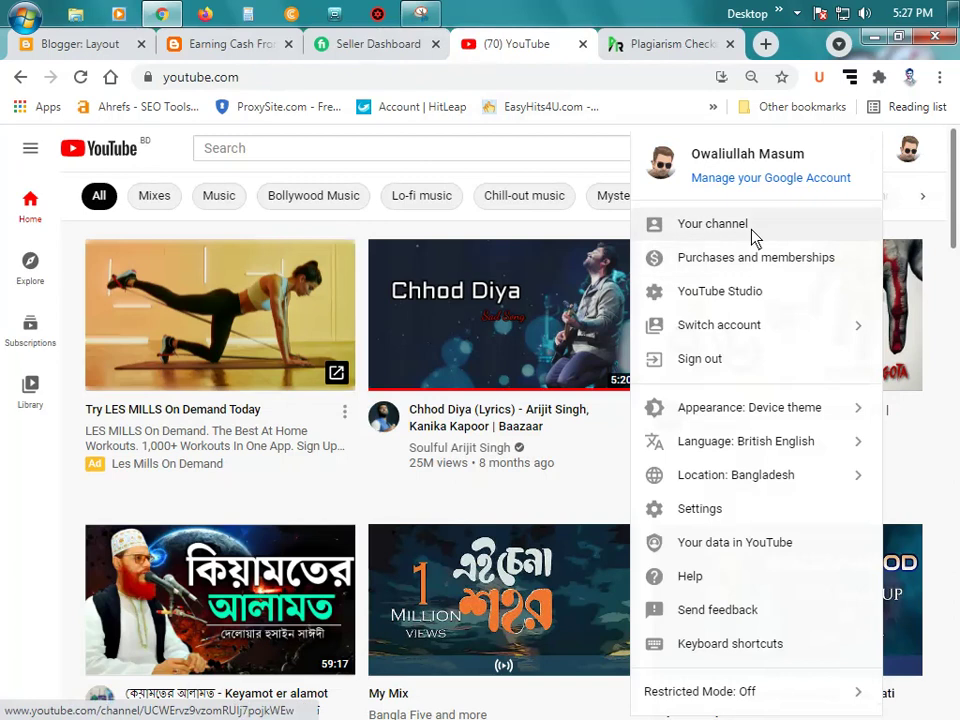
pyautogui.click(672, 224)
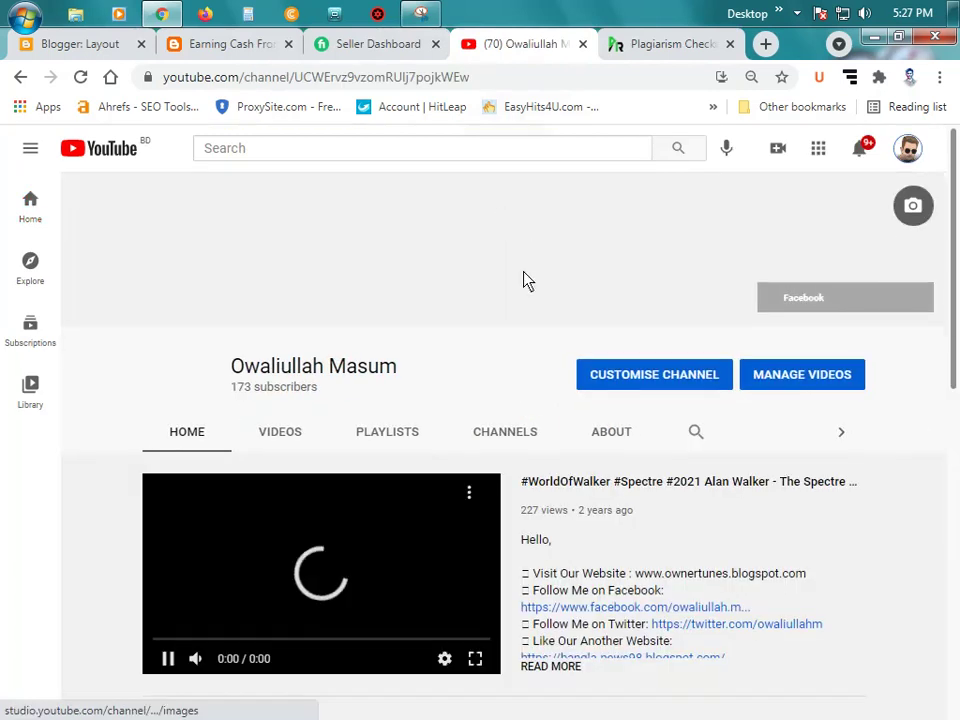
pyautogui.click(505, 78)
pyautogui.rightClick(437, 78)
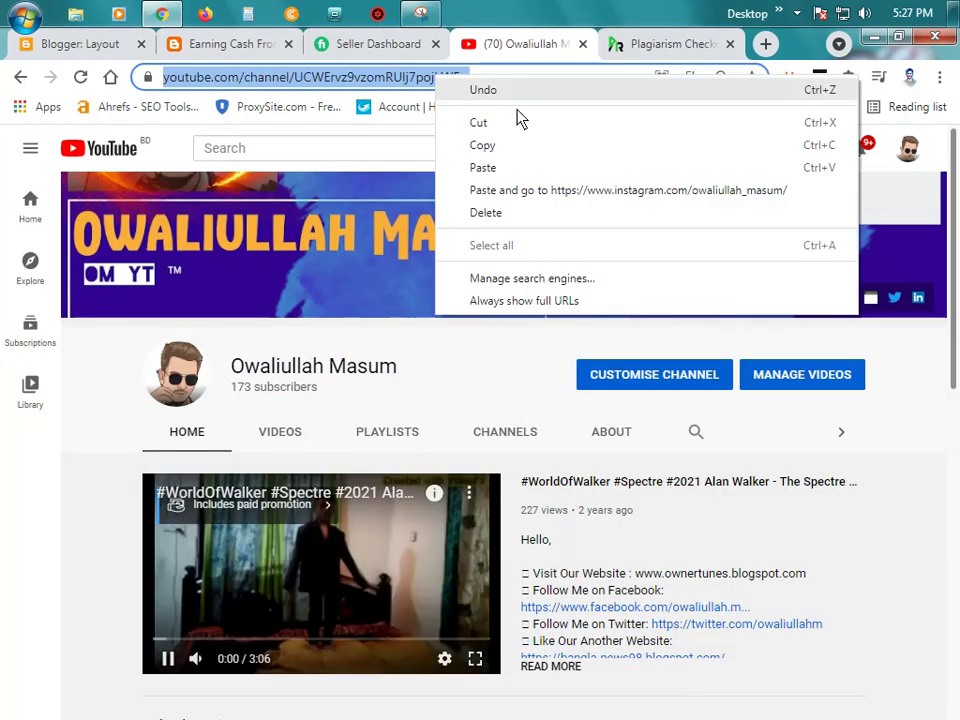
pyautogui.click(516, 147)
pyautogui.click(185, 482)
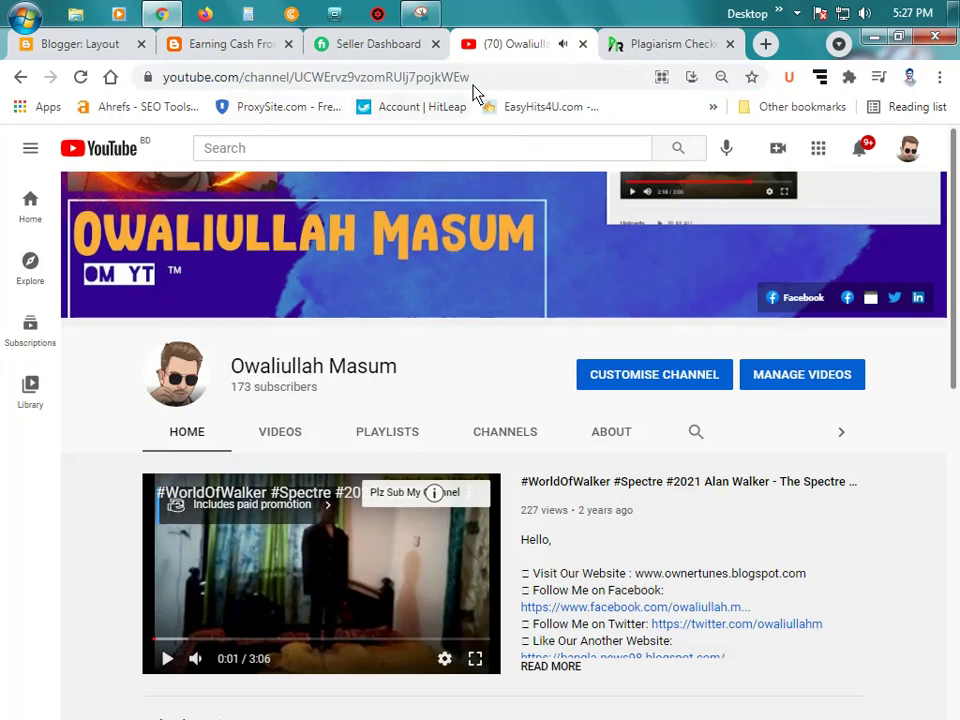
pyautogui.hotkey('ctrl', 'w')
# Step: Set the youtube item's Site URL to the copied channel address, add it, and save the Social Top link list
pyautogui.click(81, 44)
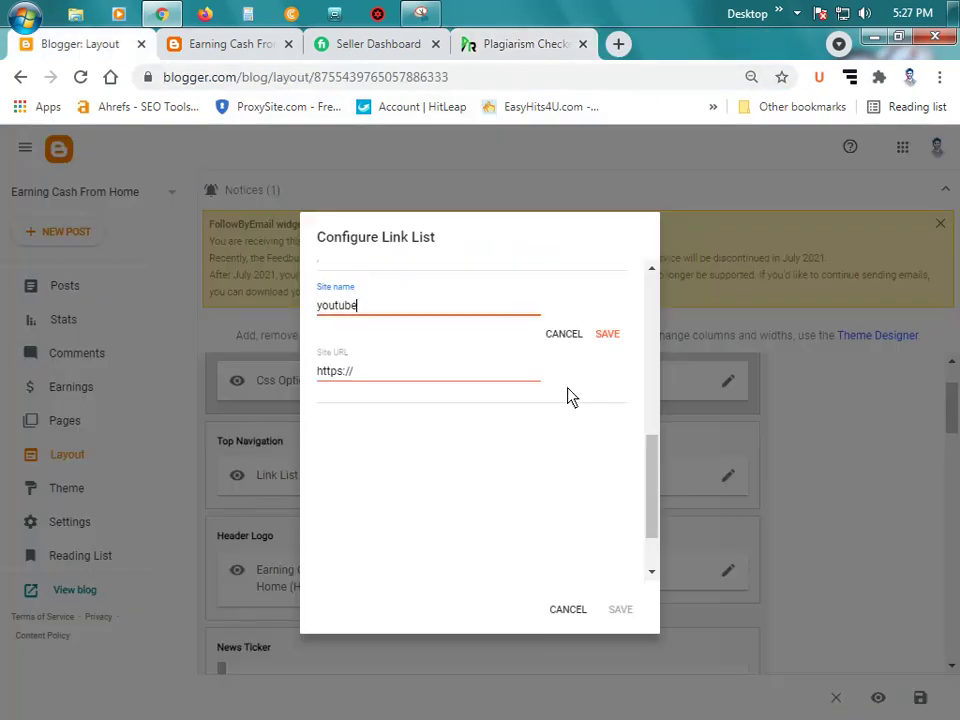
pyautogui.click(398, 383)
pyautogui.hotkey('ctrl', 'a')
pyautogui.hotkey('ctrl', 'v')
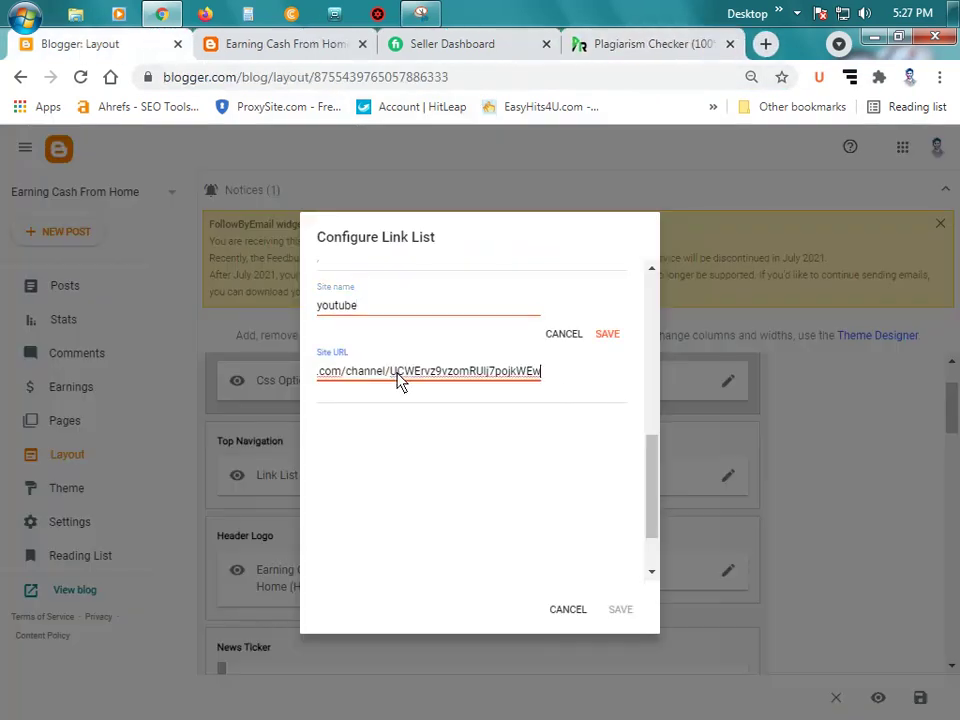
pyautogui.click(607, 334)
pyautogui.scroll(5, 545, 420)
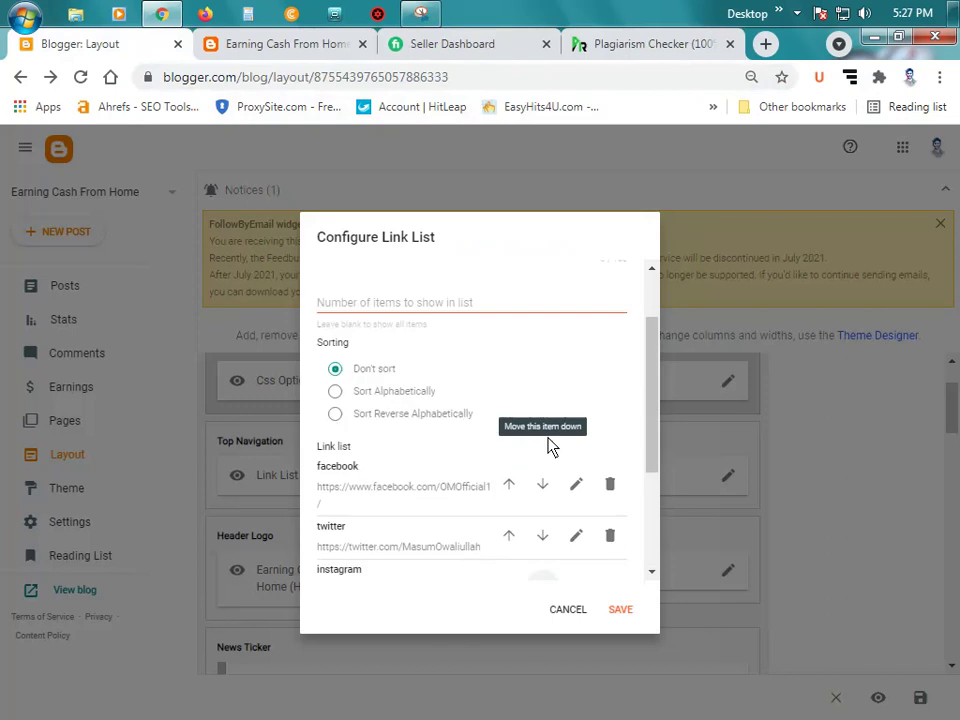
pyautogui.scroll(-5, 551, 444)
pyautogui.click(621, 610)
pyautogui.scroll(1, 411, 345)
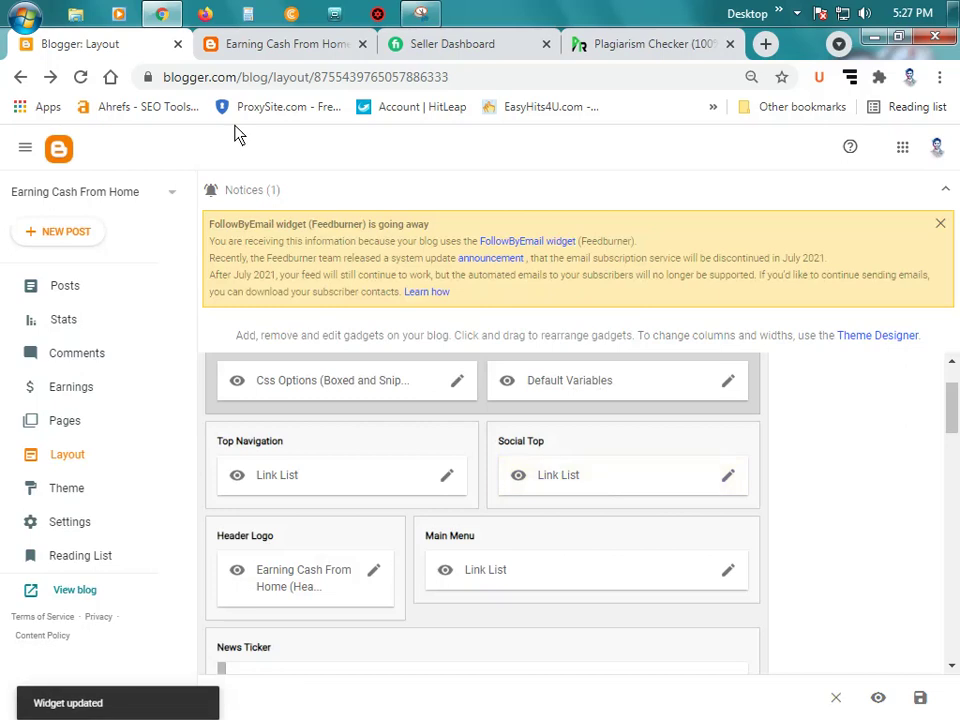
# Step: Close the plagiarism checker tab and return to the live blog
pyautogui.click(262, 44)
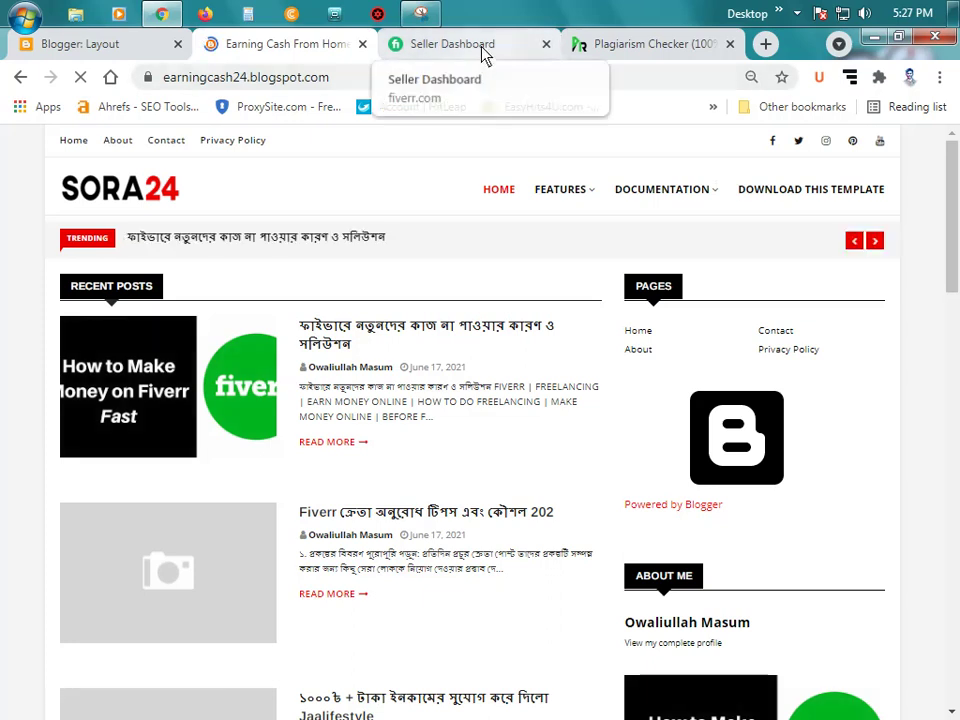
pyautogui.moveTo(484, 47); pyautogui.dragTo(673, 58)
pyautogui.click(548, 44)
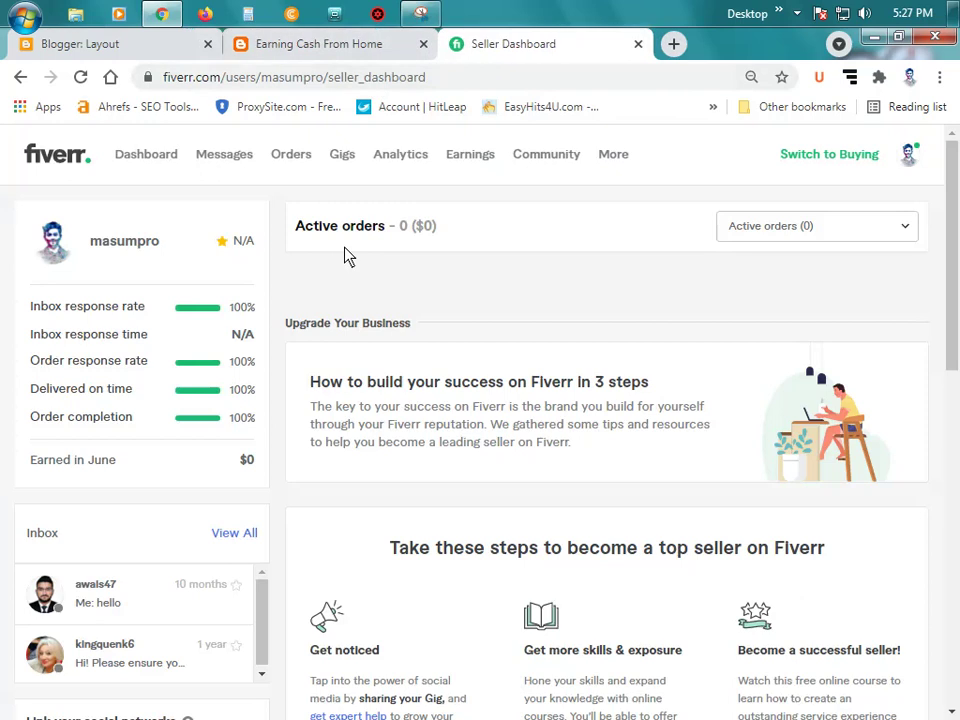
pyautogui.click(338, 45)
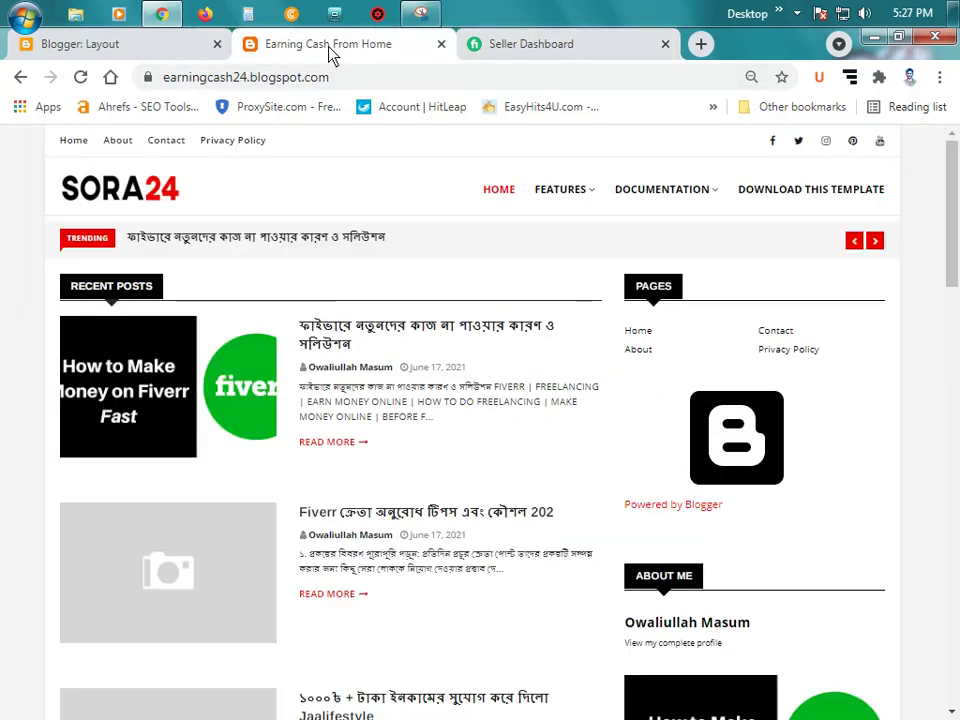
# Step: Test the header's Facebook, Twitter, Instagram and YouTube icons, closing each profile, then return to Layout
pyautogui.click(773, 140)
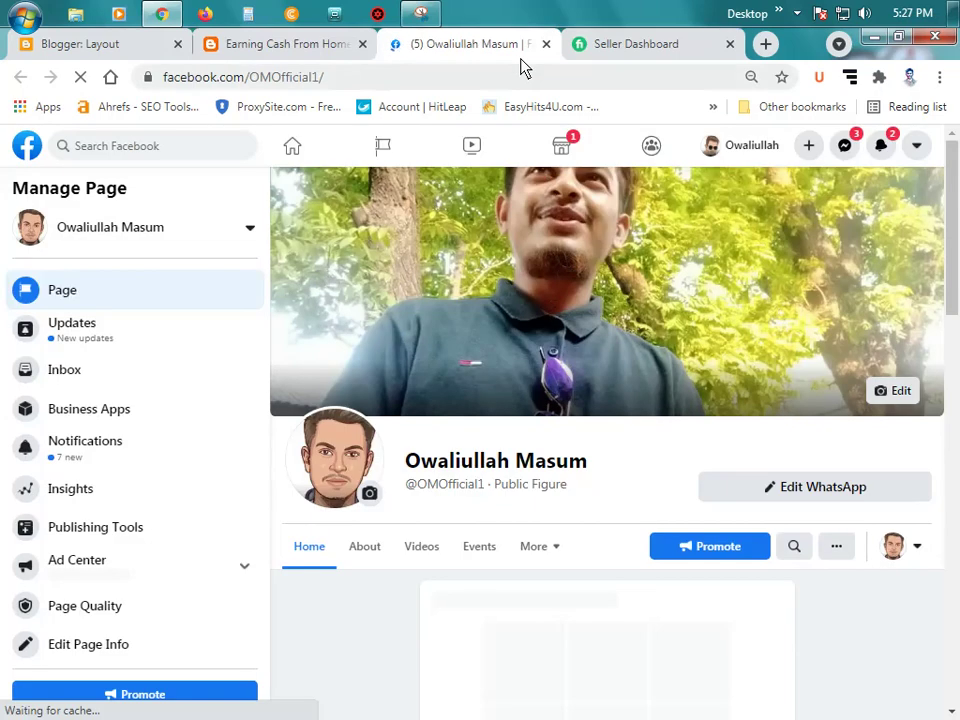
pyautogui.click(546, 44)
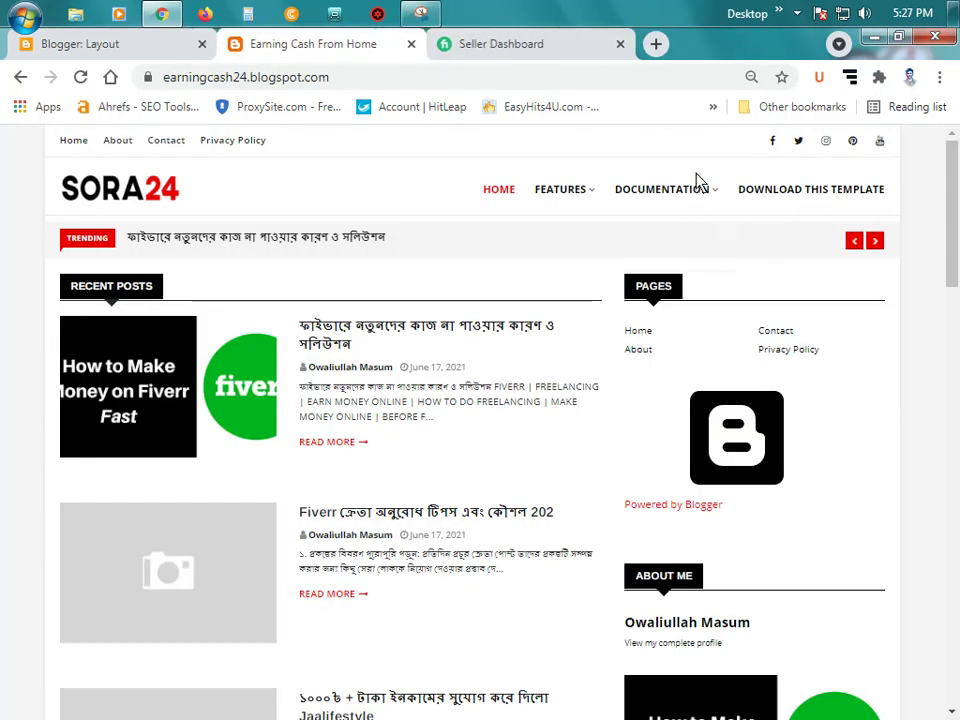
pyautogui.click(798, 141)
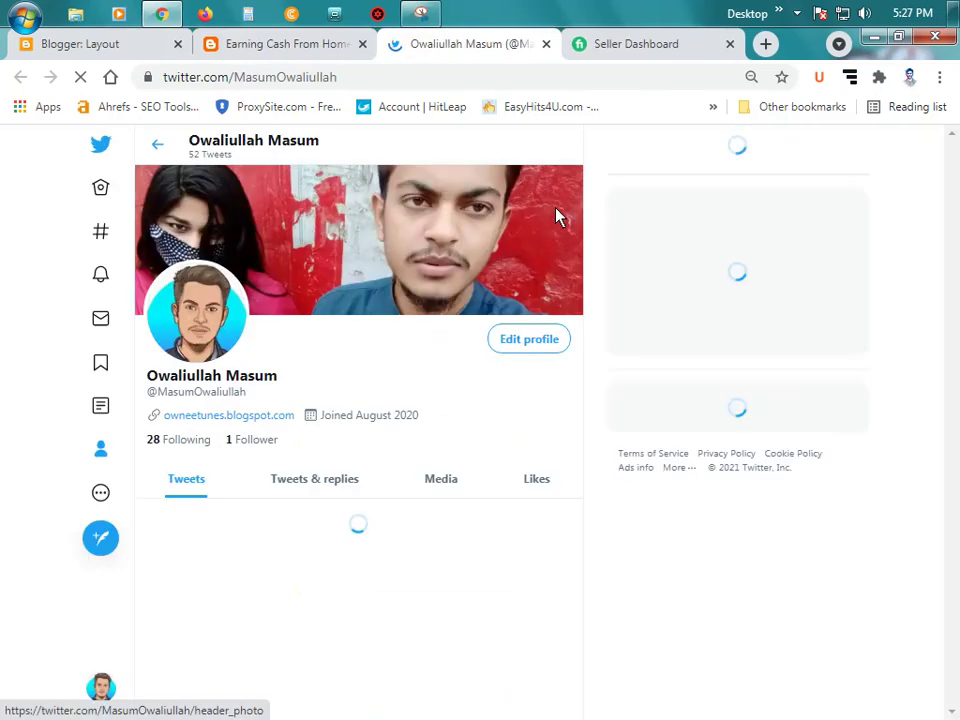
pyautogui.hotkey('ctrl', 'w')
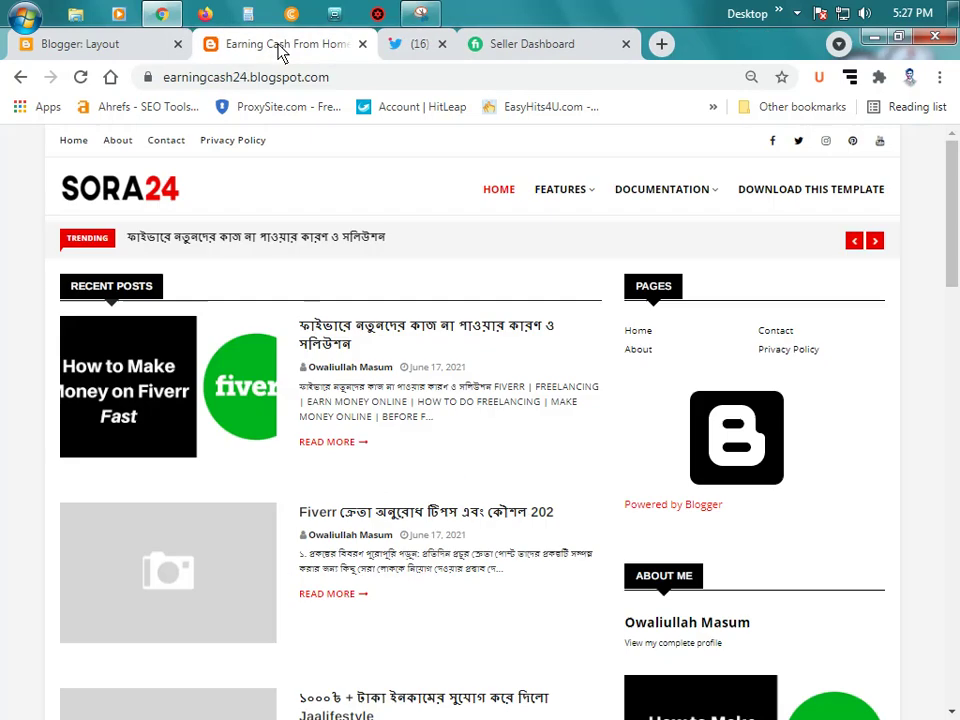
pyautogui.click(831, 147)
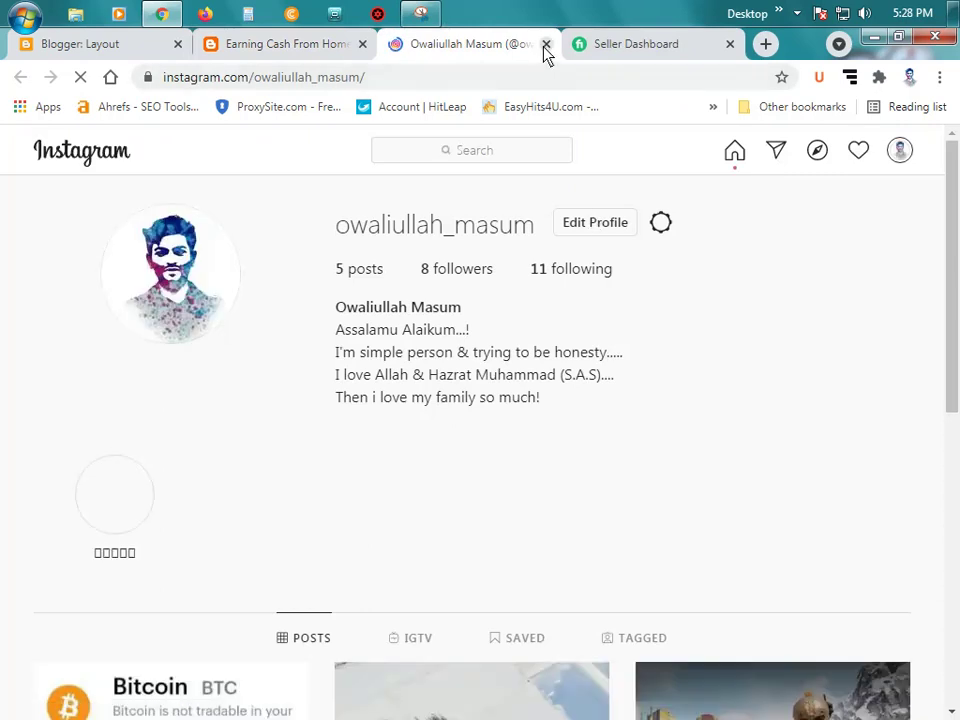
pyautogui.click(546, 46)
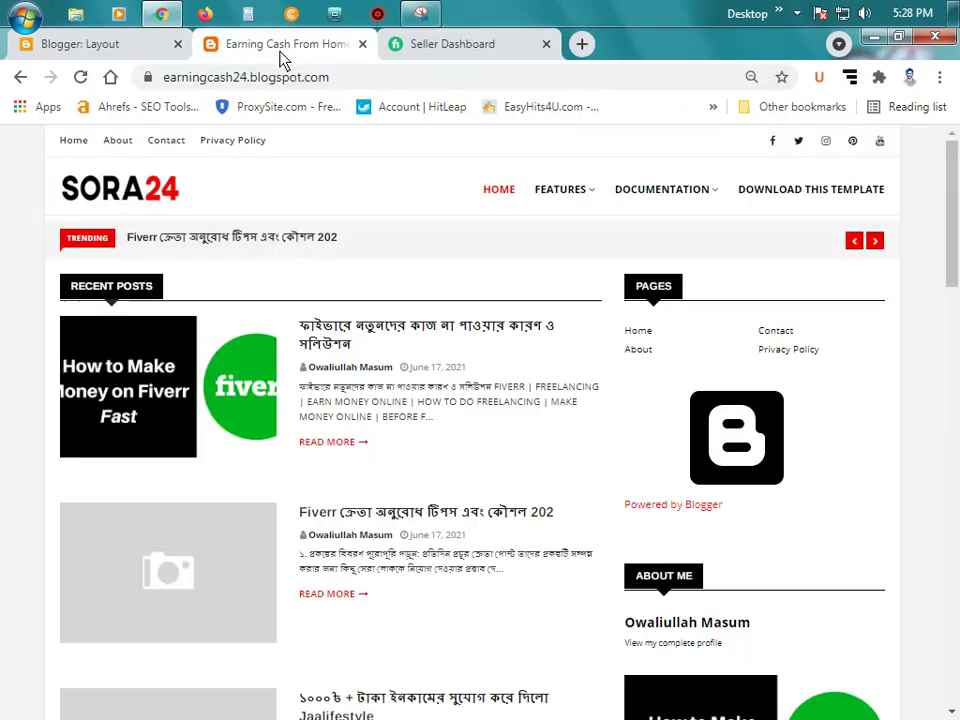
pyautogui.click(880, 142)
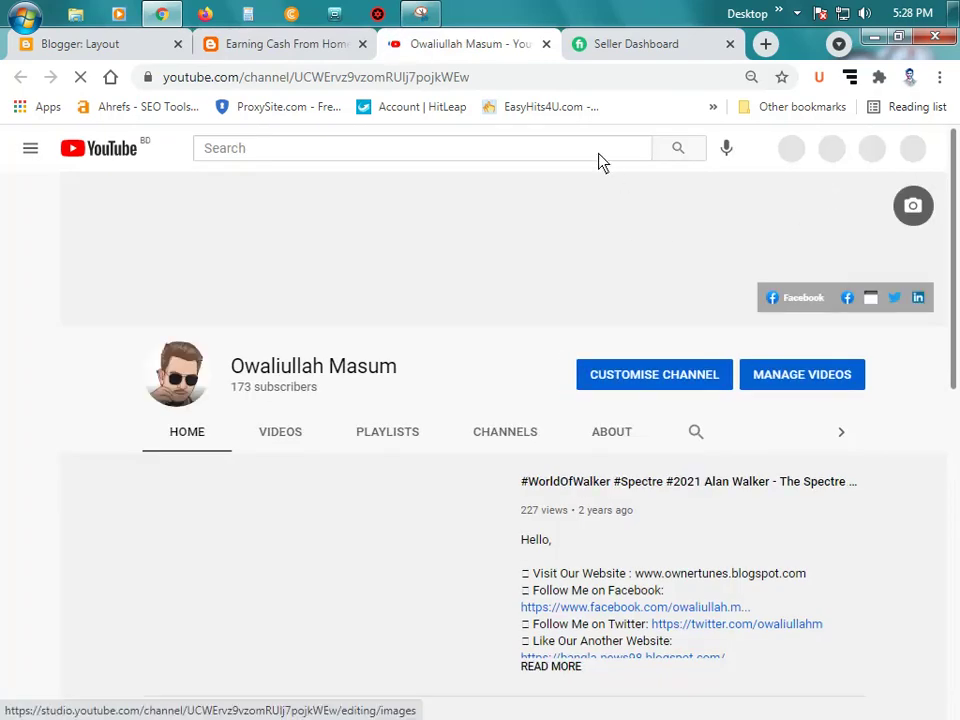
pyautogui.click(546, 44)
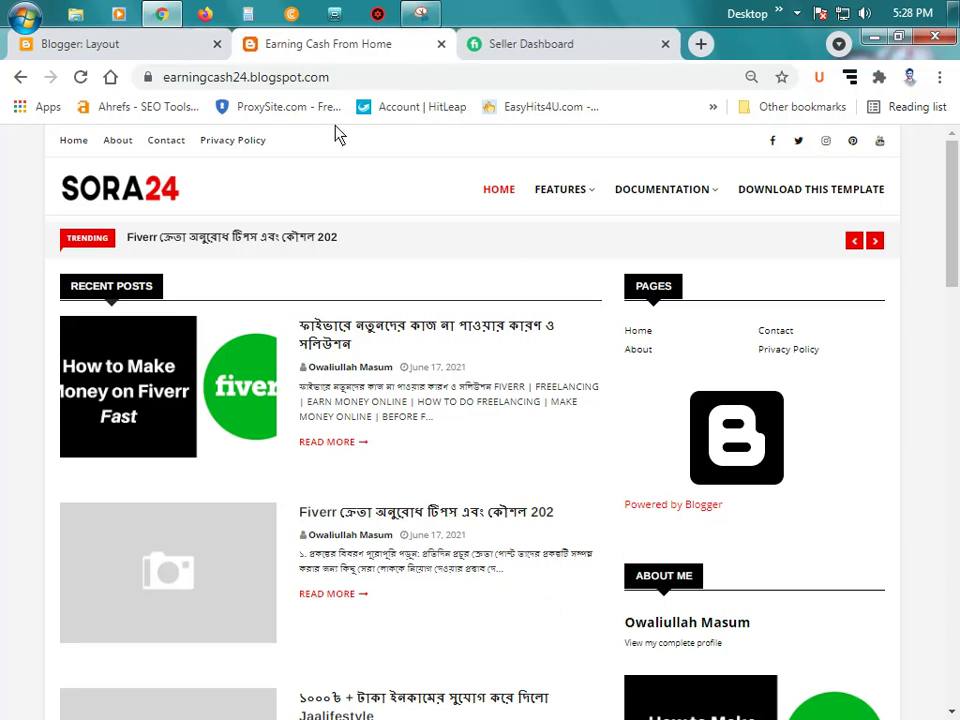
pyautogui.click(98, 46)
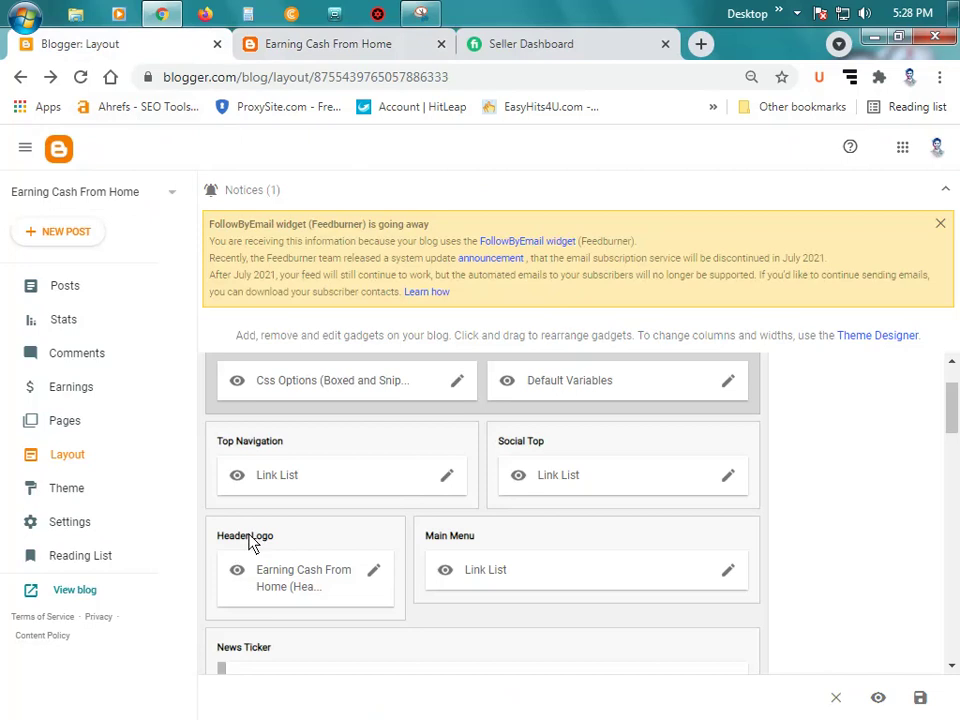
# Step: Remove the SORA24 logo image from the Header Logo gadget and save the header
pyautogui.click(262, 44)
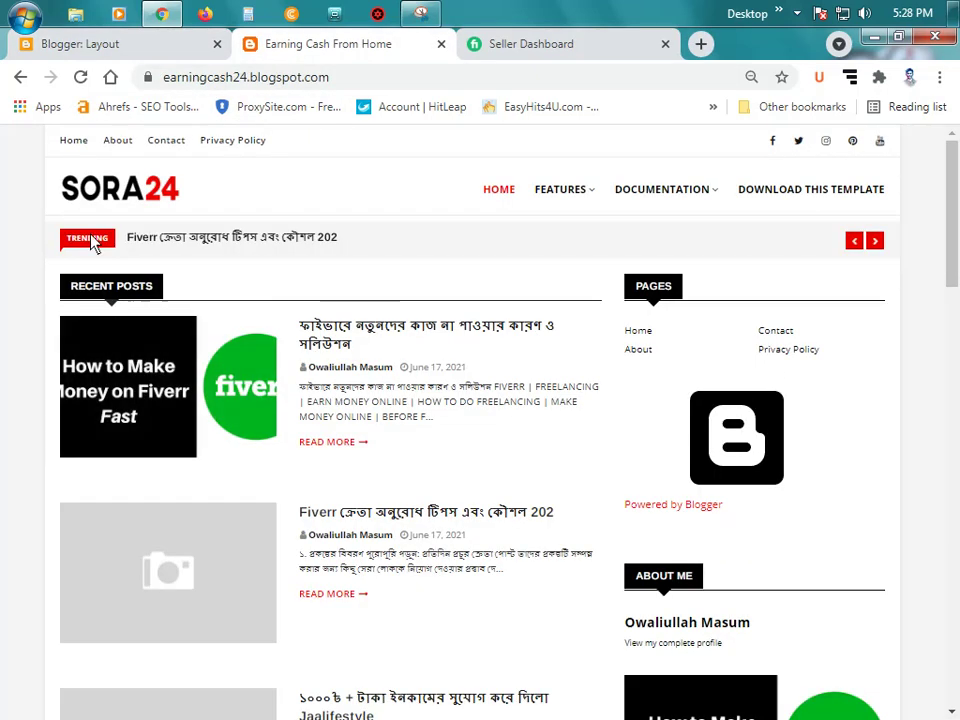
pyautogui.moveTo(68, 178); pyautogui.dragTo(218, 92)
pyautogui.hotkey('ctrl', 'shift', 'Tab')
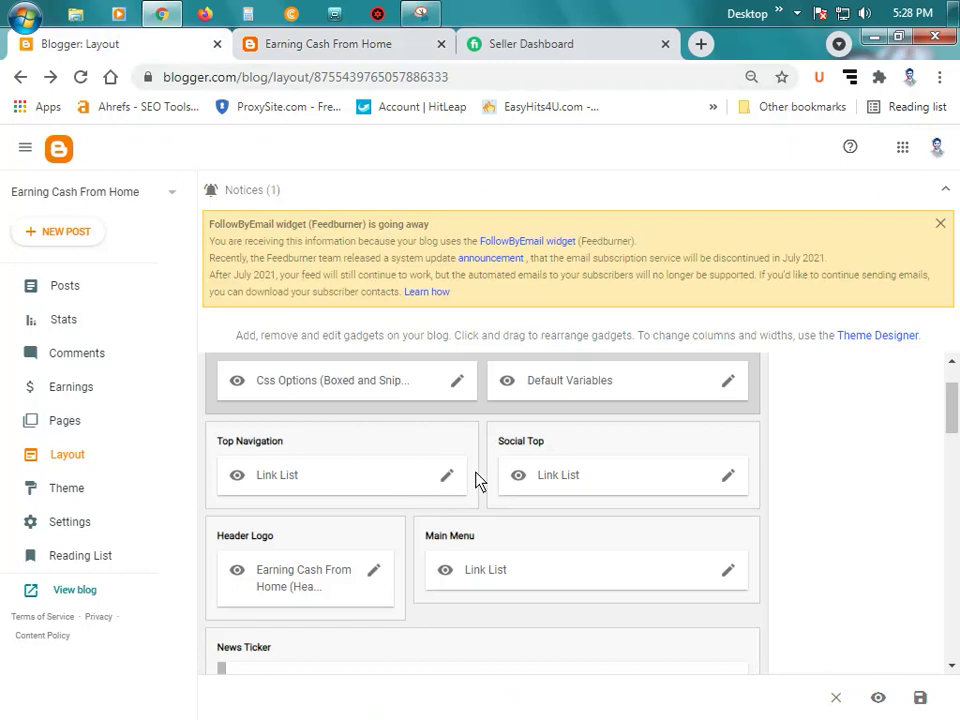
pyautogui.scroll(-1, 478, 482)
pyautogui.click(376, 480)
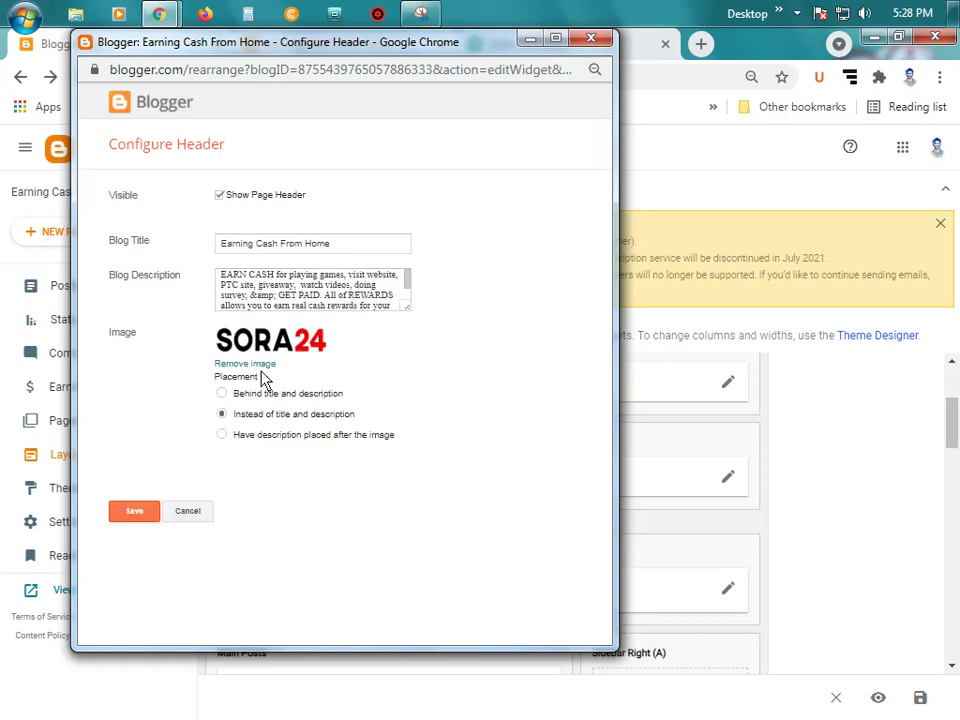
pyautogui.click(257, 364)
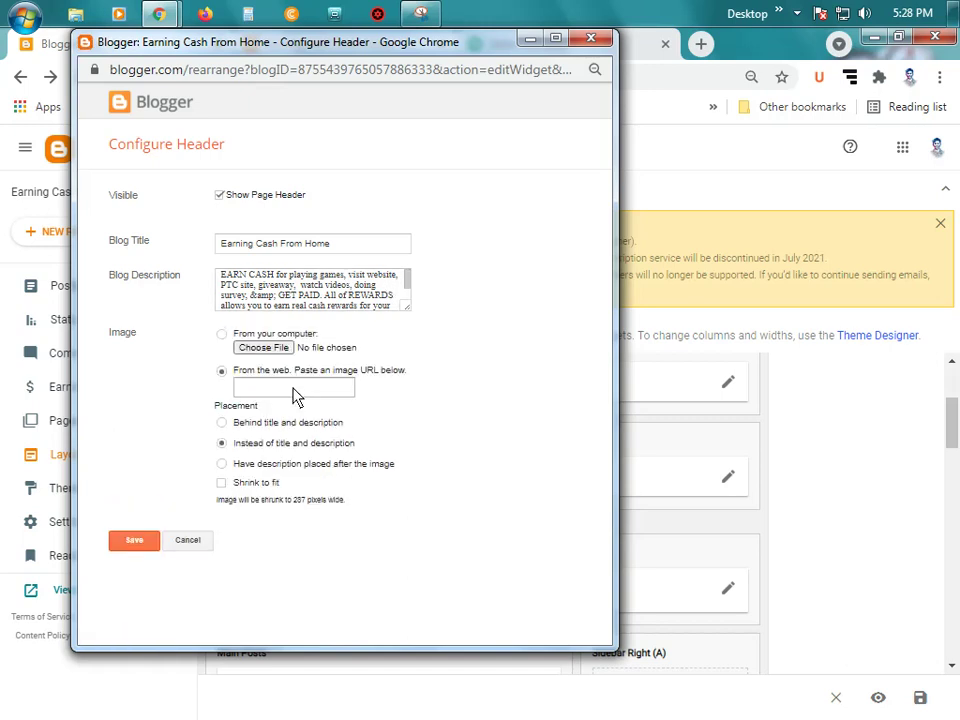
pyautogui.moveTo(490, 47); pyautogui.dragTo(472, 114)
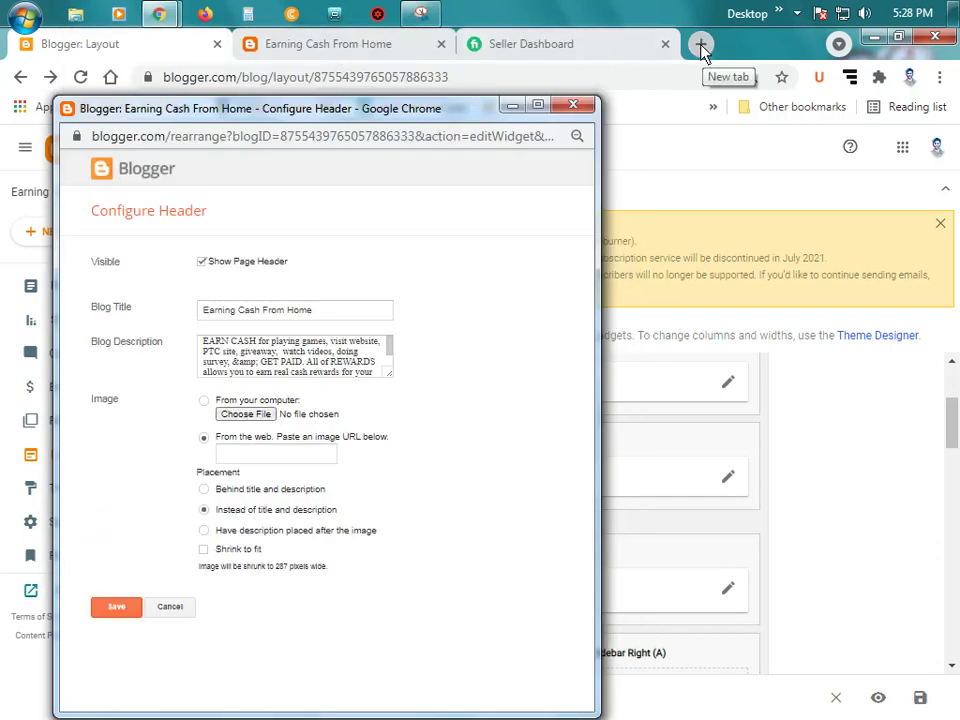
pyautogui.click(115, 607)
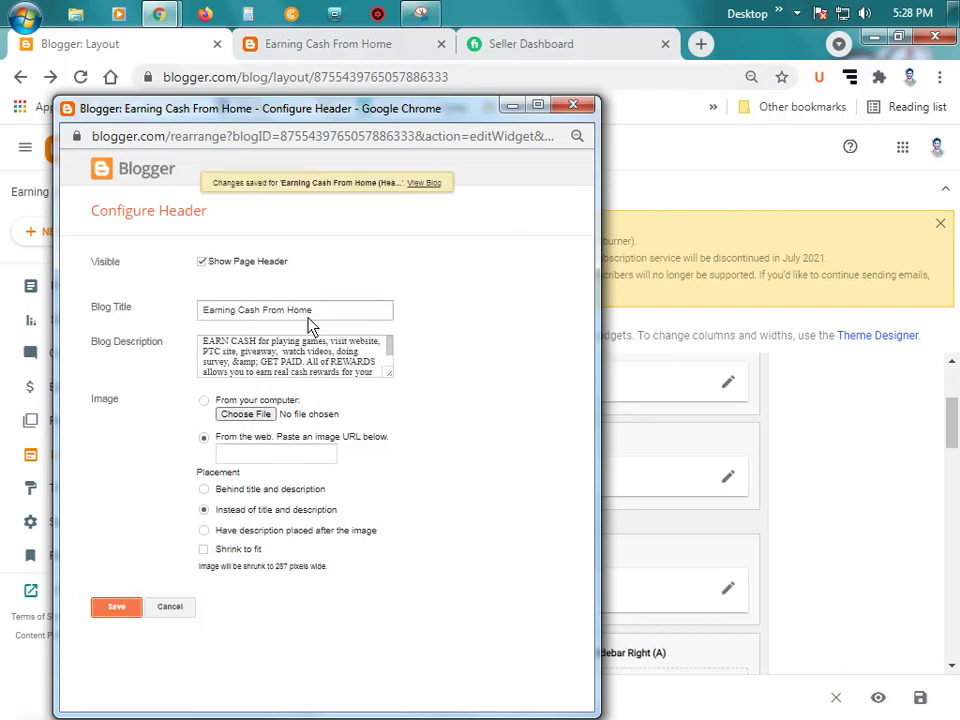
# Step: Reload the live blog to see the 'Earning Cash From Home' title, then go back to Layout
pyautogui.click(287, 55)
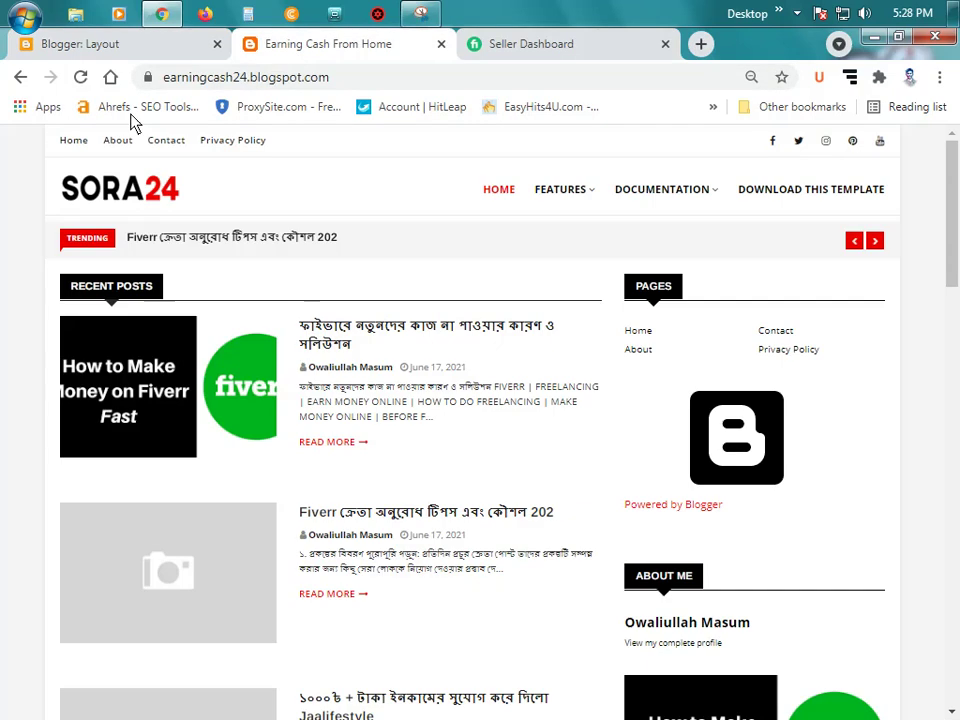
pyautogui.click(80, 77)
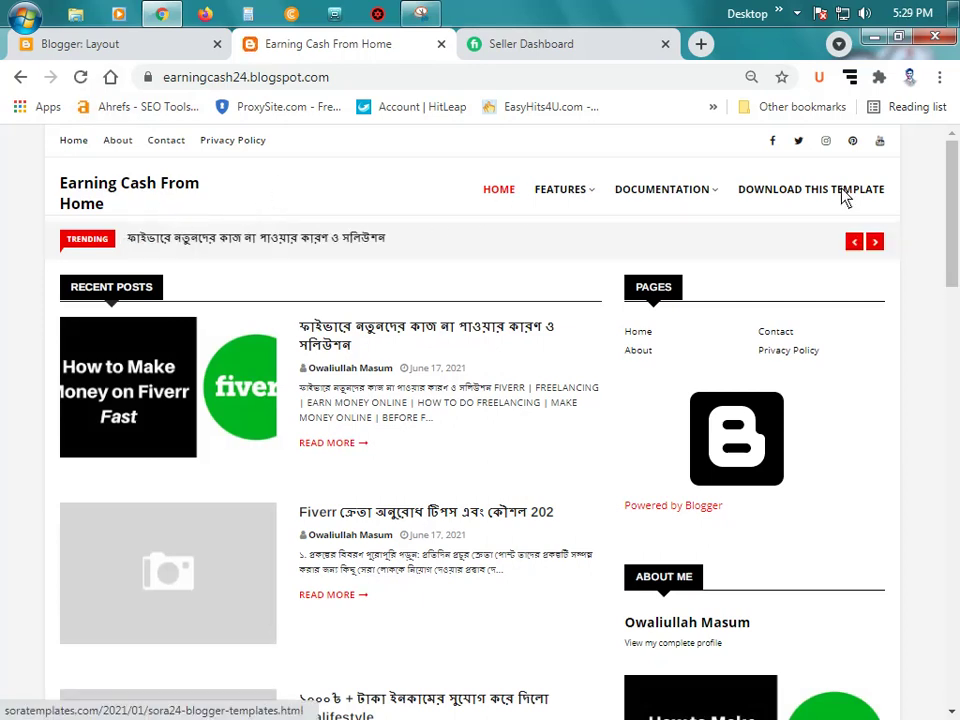
pyautogui.click(127, 55)
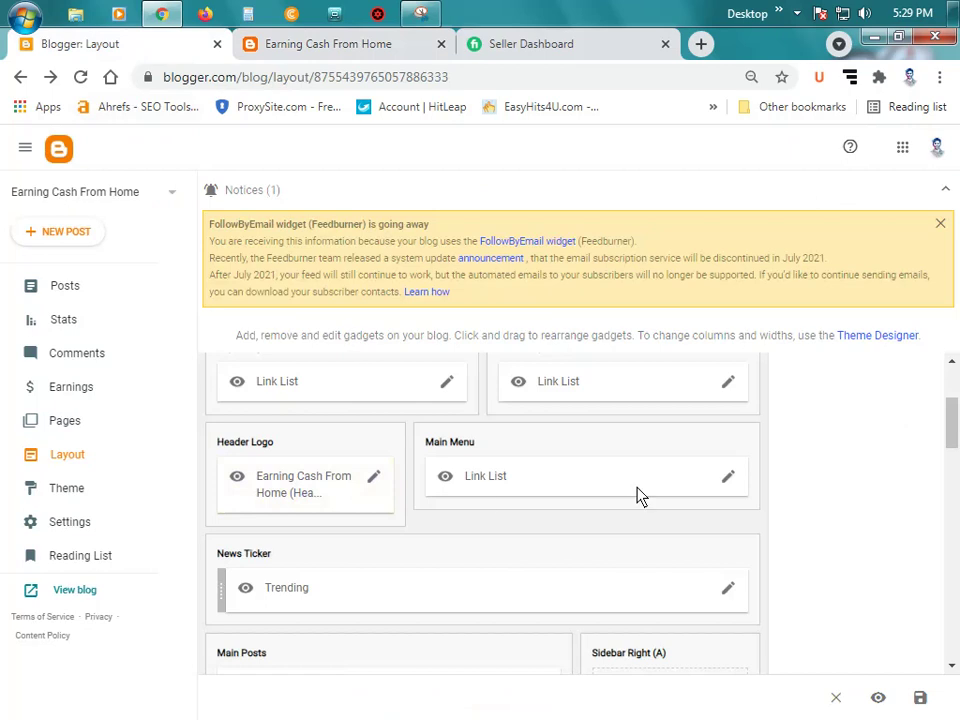
# Step: Open the Main Menu link list settings and start editing the Home link
pyautogui.click(728, 478)
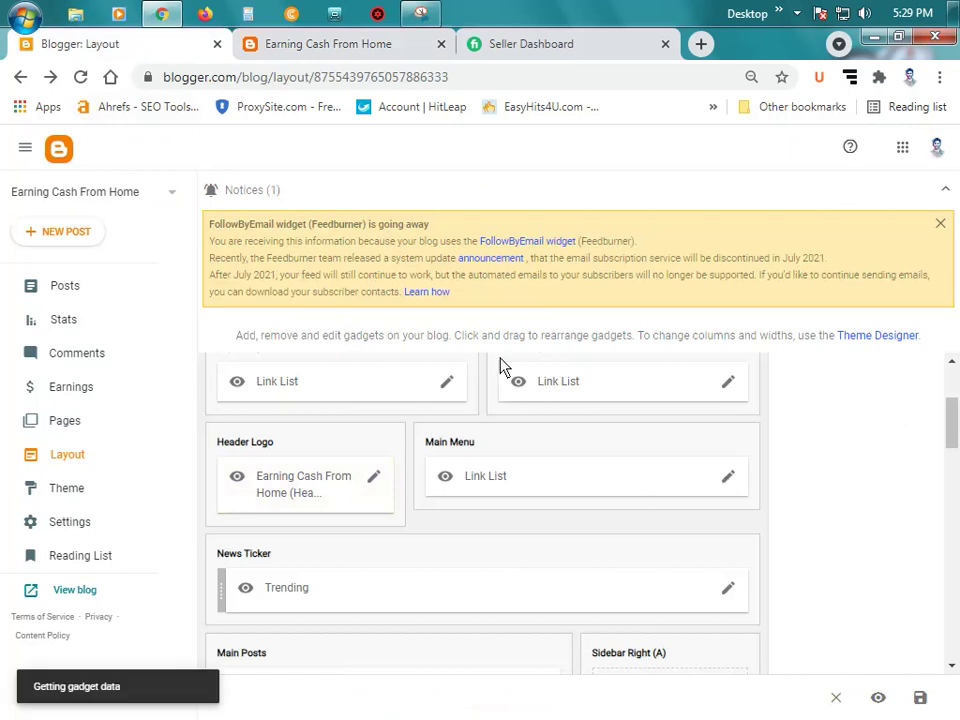
pyautogui.scroll(-2, 431, 493)
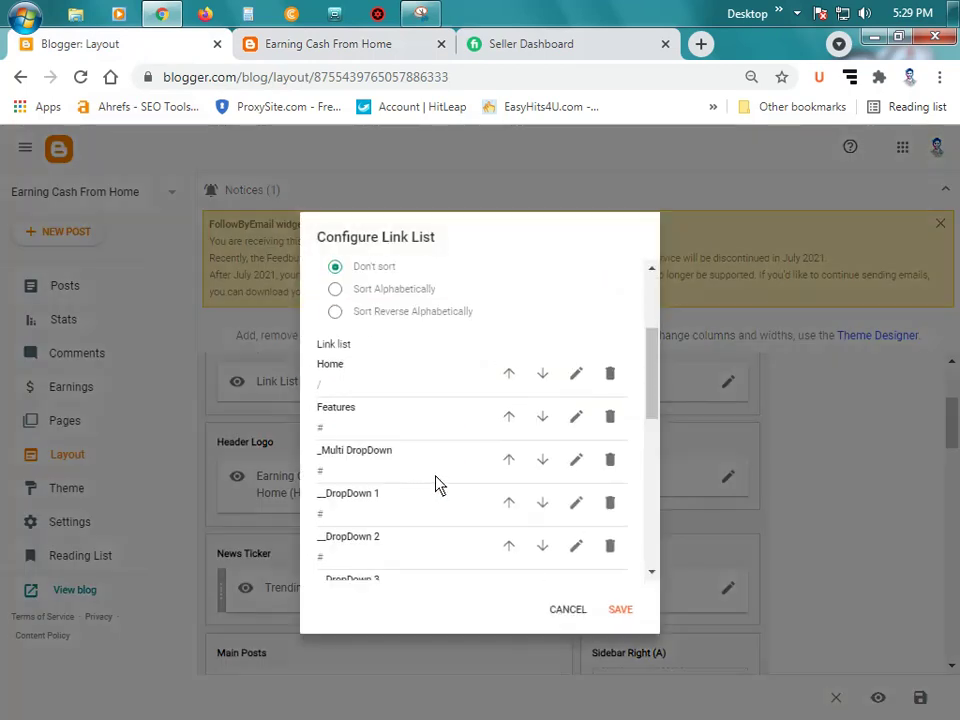
pyautogui.scroll(-8, 435, 485)
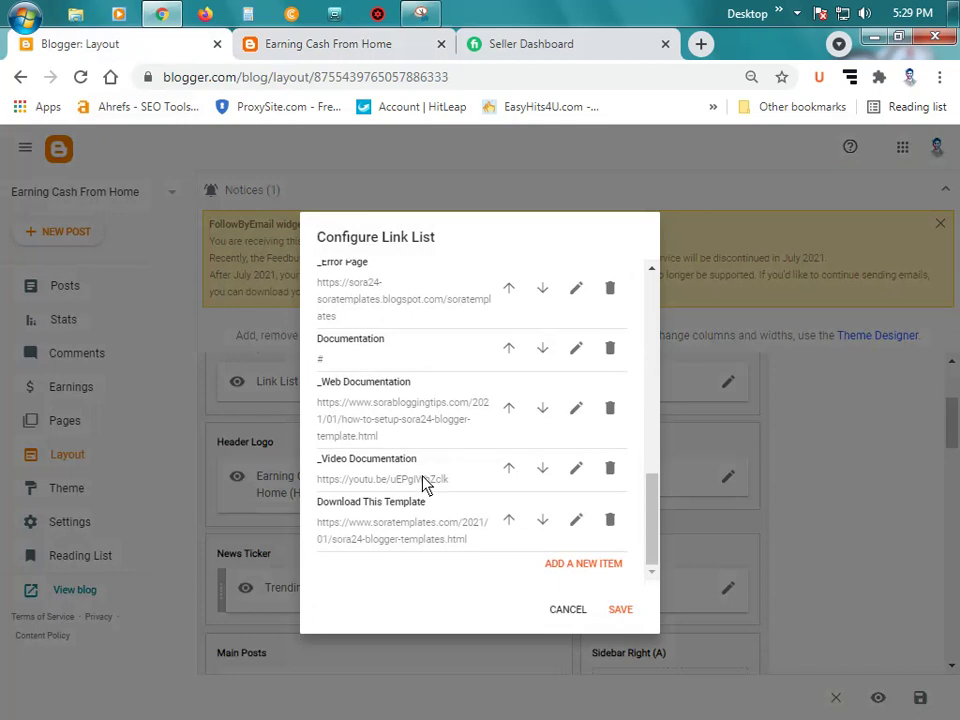
pyautogui.scroll(10, 420, 485)
pyautogui.scroll(-1, 410, 450)
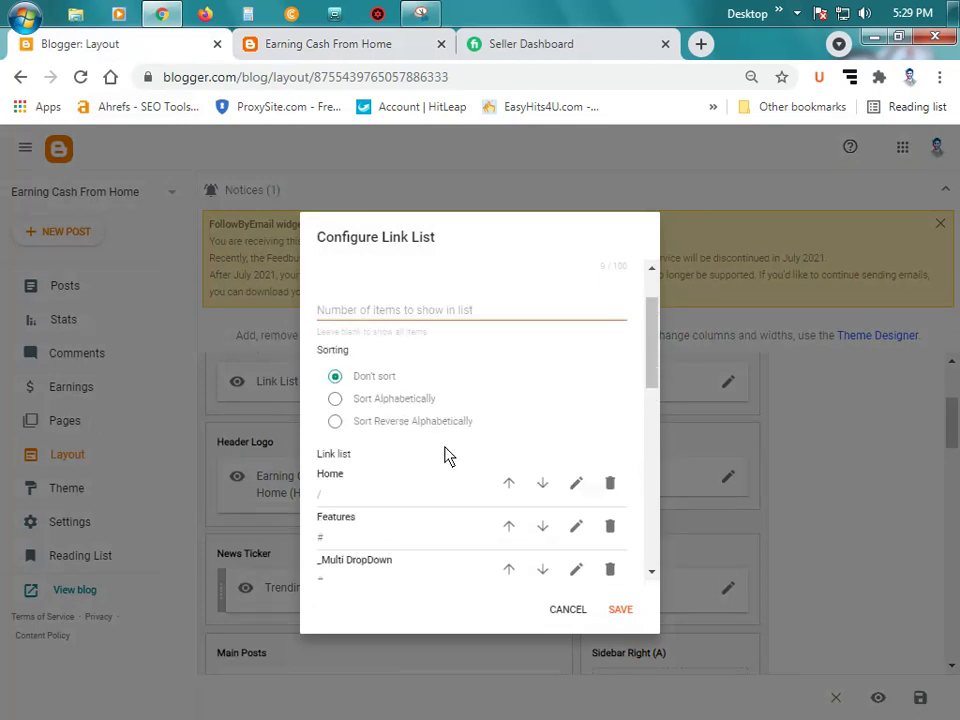
pyautogui.scroll(-1, 447, 456)
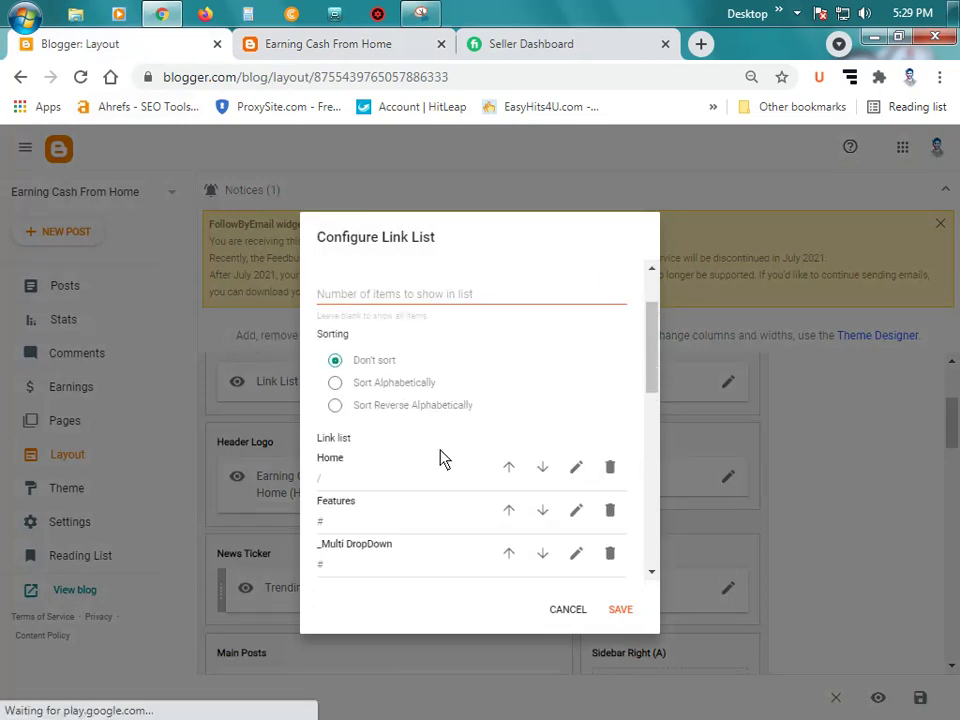
pyautogui.click(580, 472)
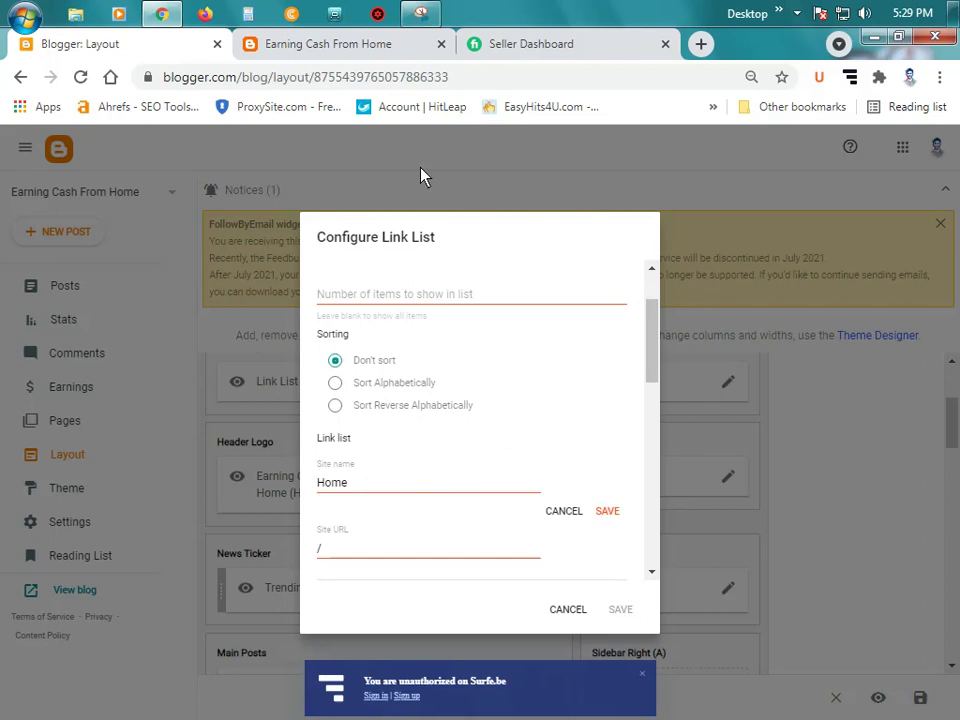
# Step: Copy the live blog's address and set it as the Home link's Site URL
pyautogui.click(333, 46)
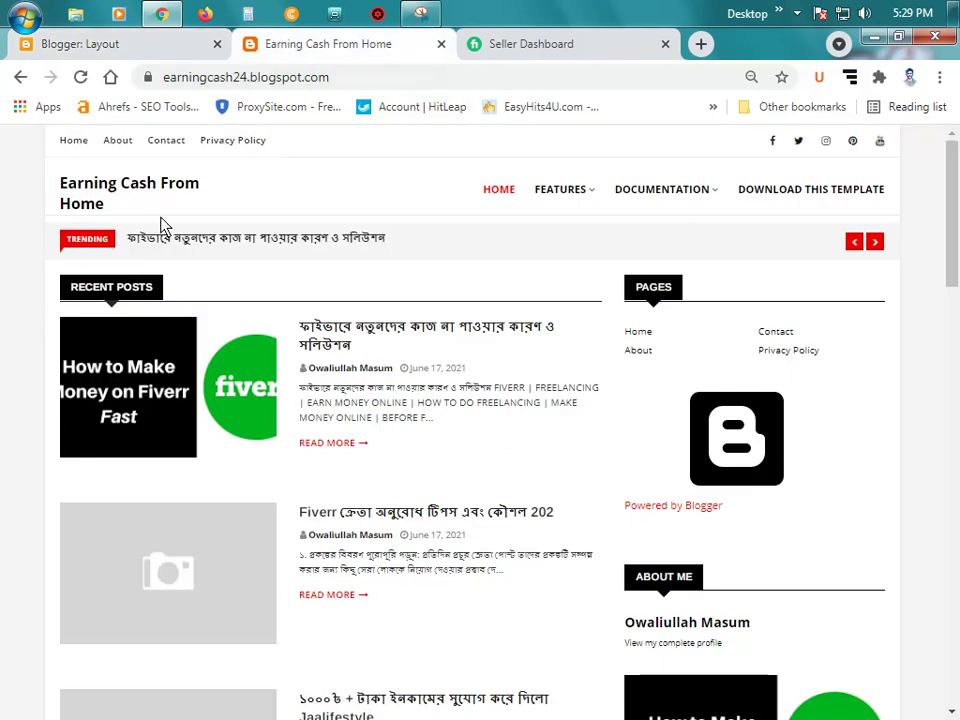
pyautogui.click(111, 187)
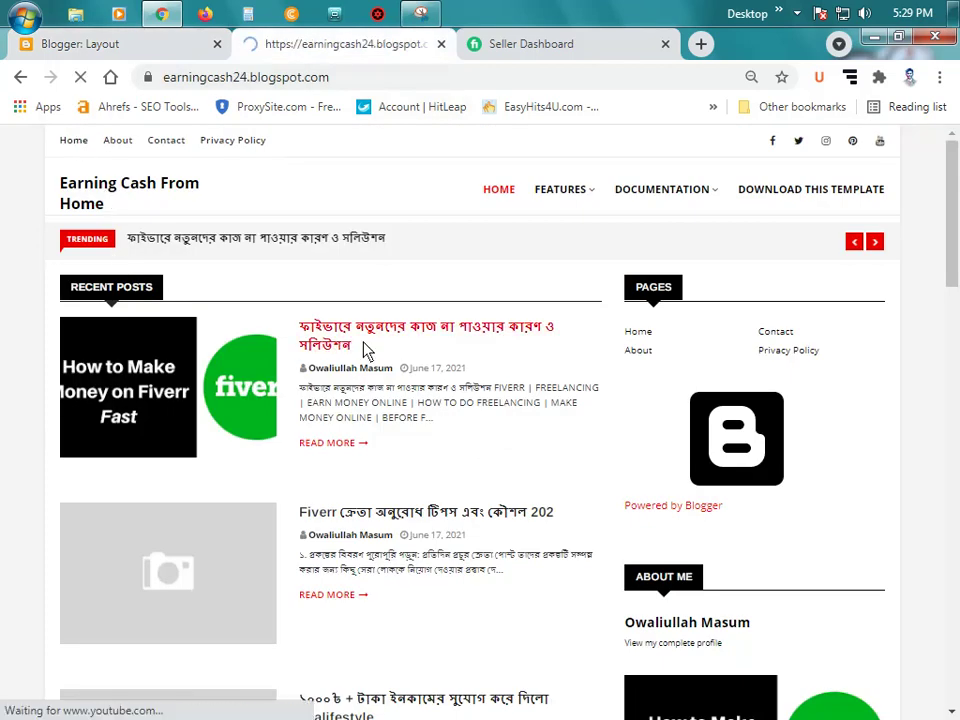
pyautogui.click(300, 80)
pyautogui.rightClick(305, 79)
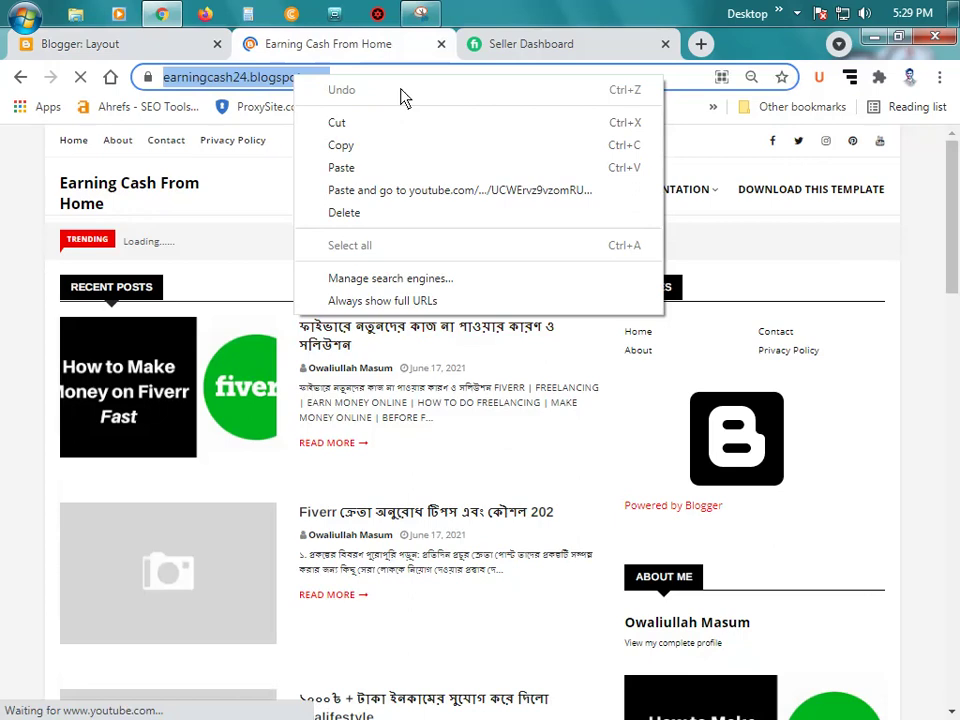
pyautogui.click(384, 148)
pyautogui.click(190, 44)
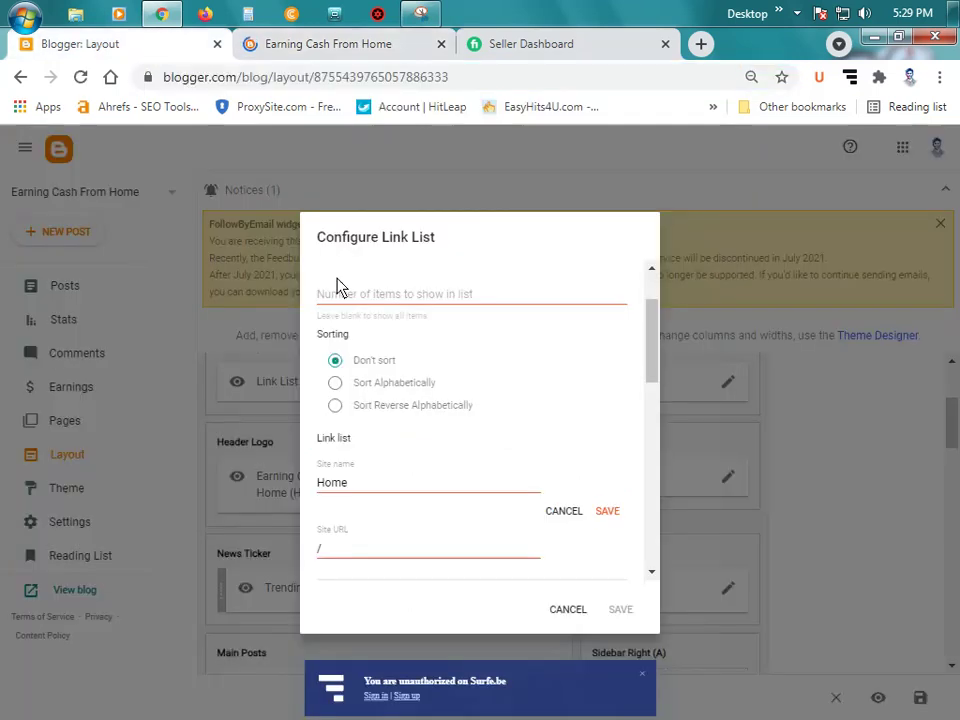
pyautogui.doubleClick(392, 553)
pyautogui.hotkey('ctrl', 'v')
pyautogui.click(605, 513)
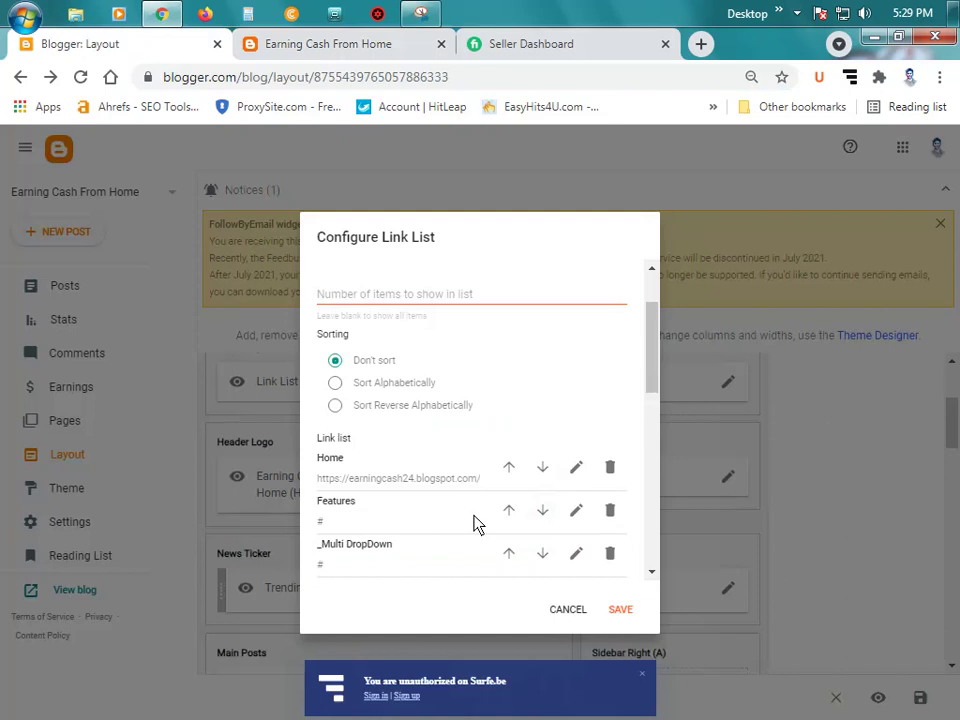
# Step: Start editing the Features link, then cancel the link list settings without saving
pyautogui.click(576, 510)
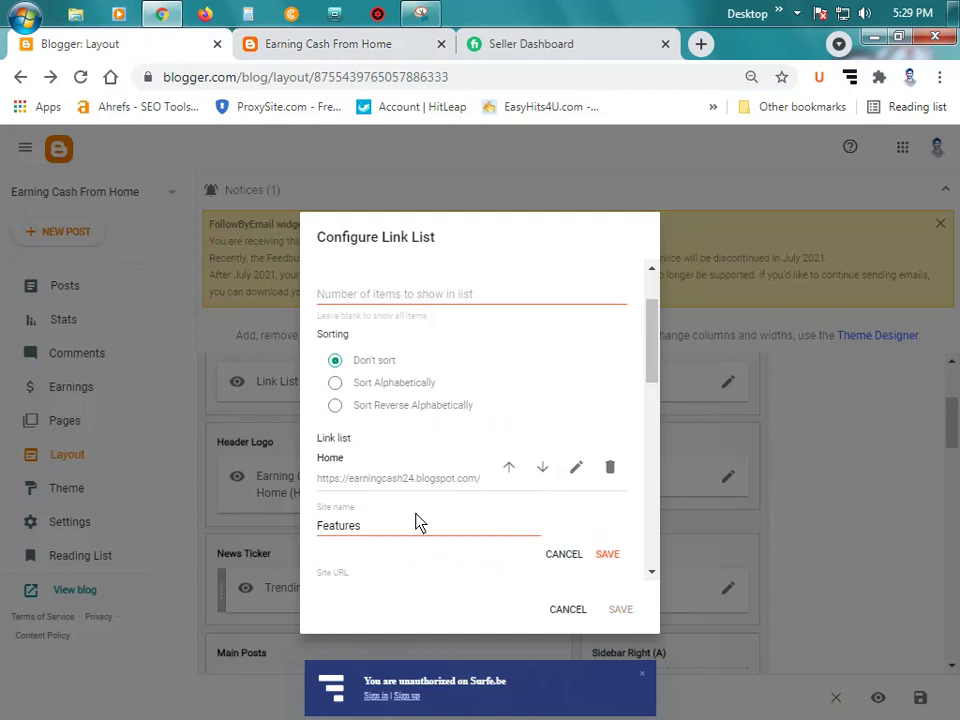
pyautogui.doubleClick(414, 538)
pyautogui.click(304, 42)
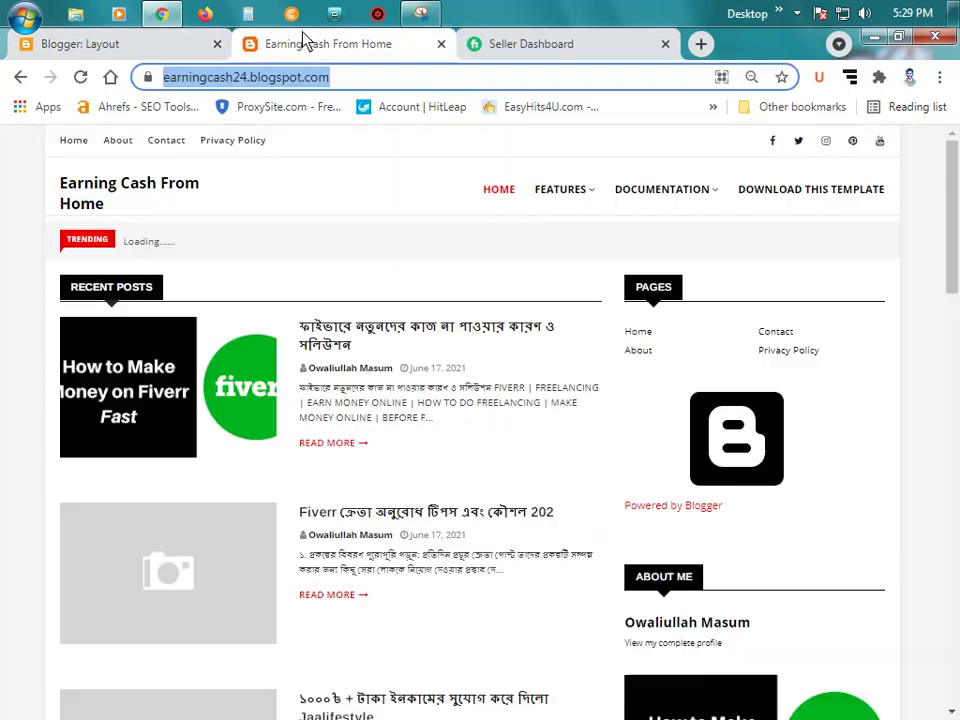
pyautogui.scroll(-10, 672, 470)
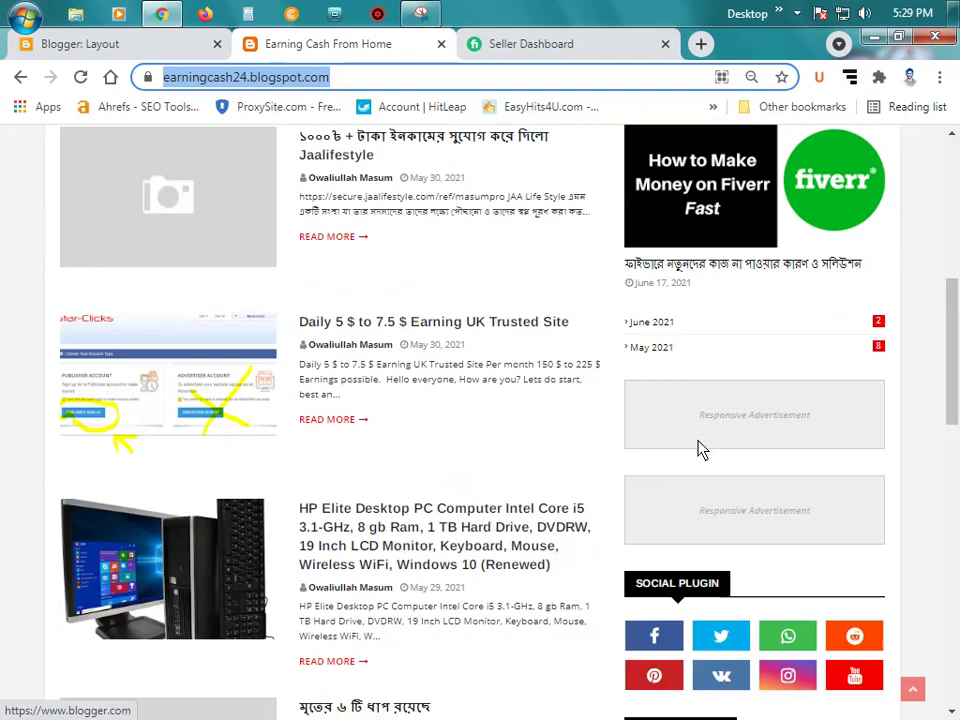
pyautogui.scroll(-2, 699, 450)
pyautogui.scroll(6, 699, 450)
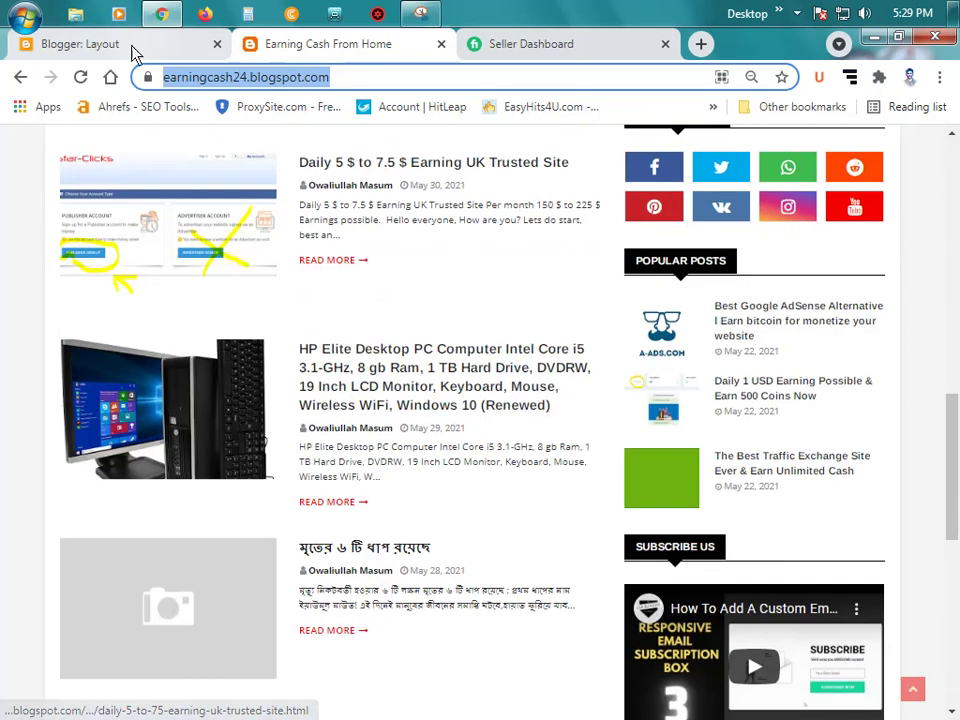
pyautogui.click(131, 47)
pyautogui.click(570, 609)
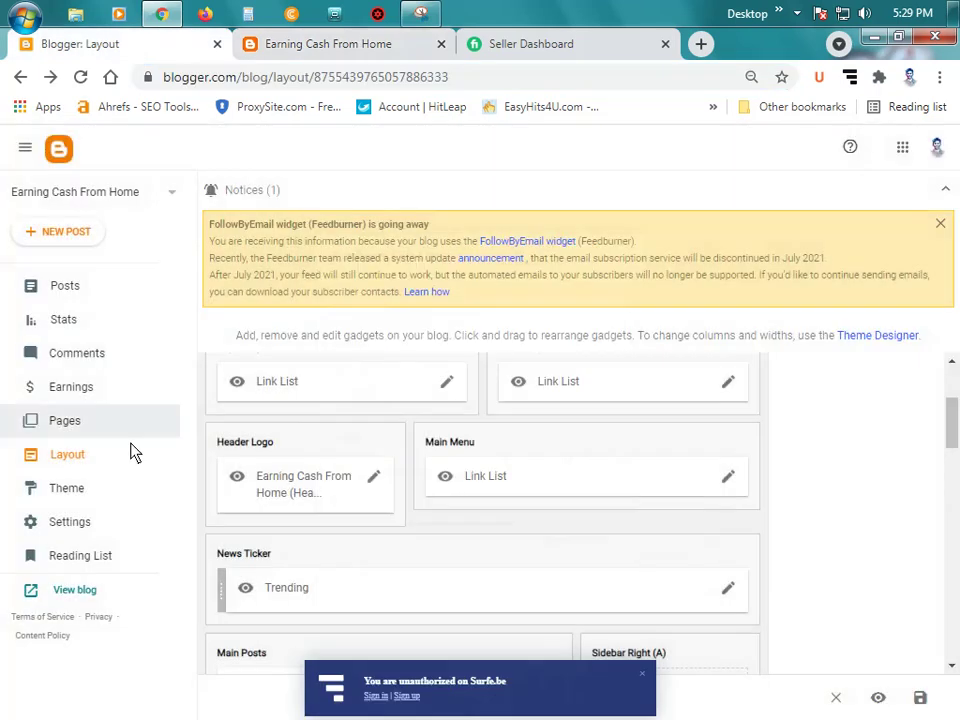
# Step: Add a Labels gadget, sorted alphabetically as a list, to Sidebar Right (A) and save it
pyautogui.click(86, 426)
pyautogui.click(90, 458)
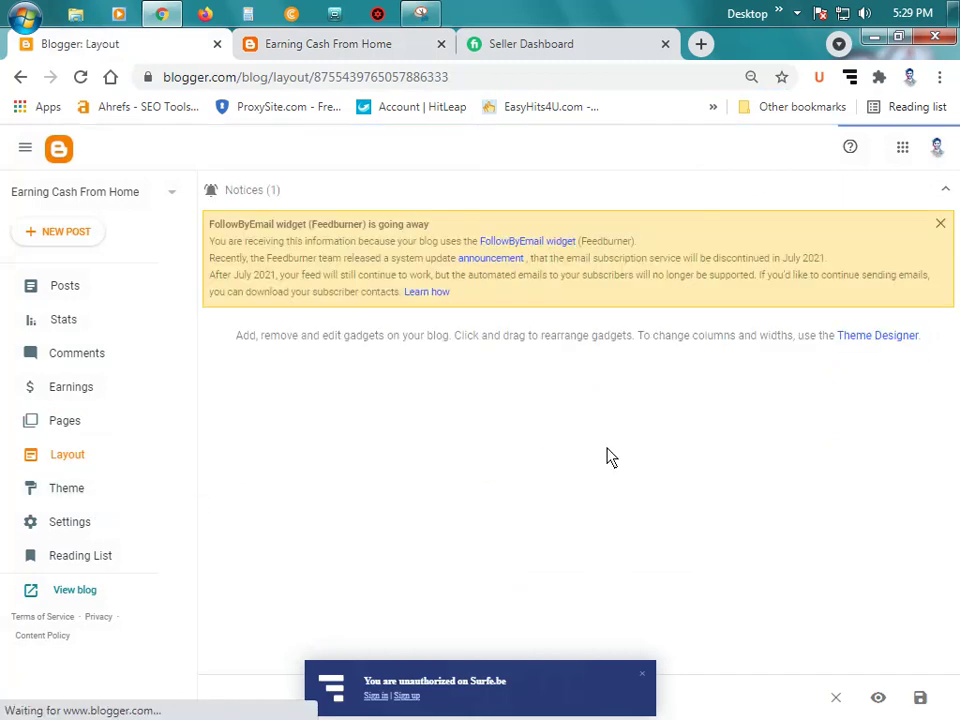
pyautogui.scroll(-3, 735, 456)
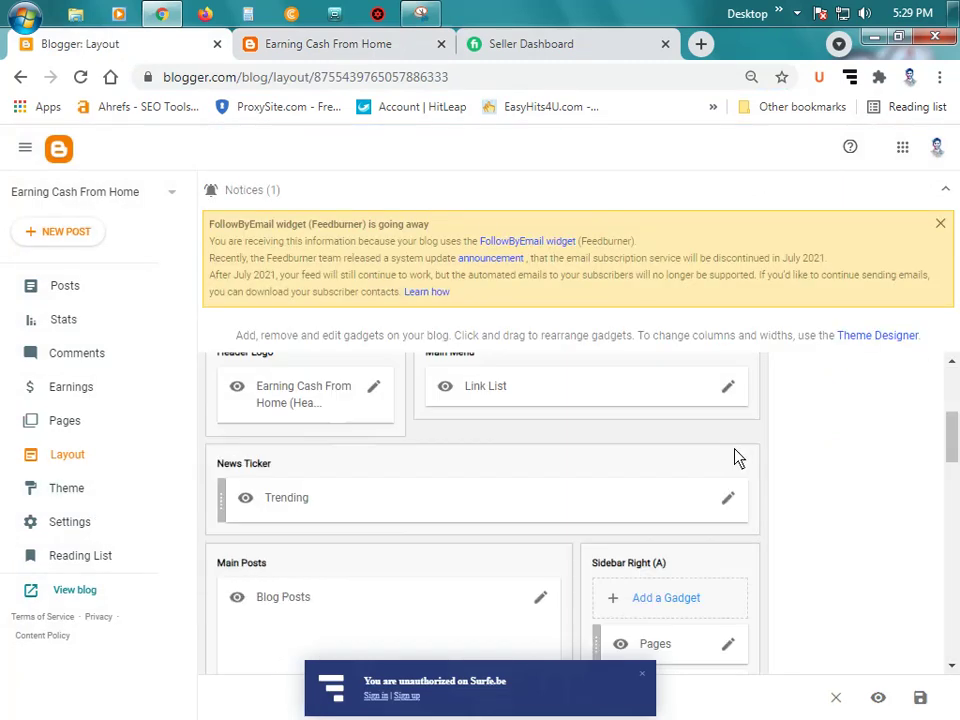
pyautogui.click(666, 595)
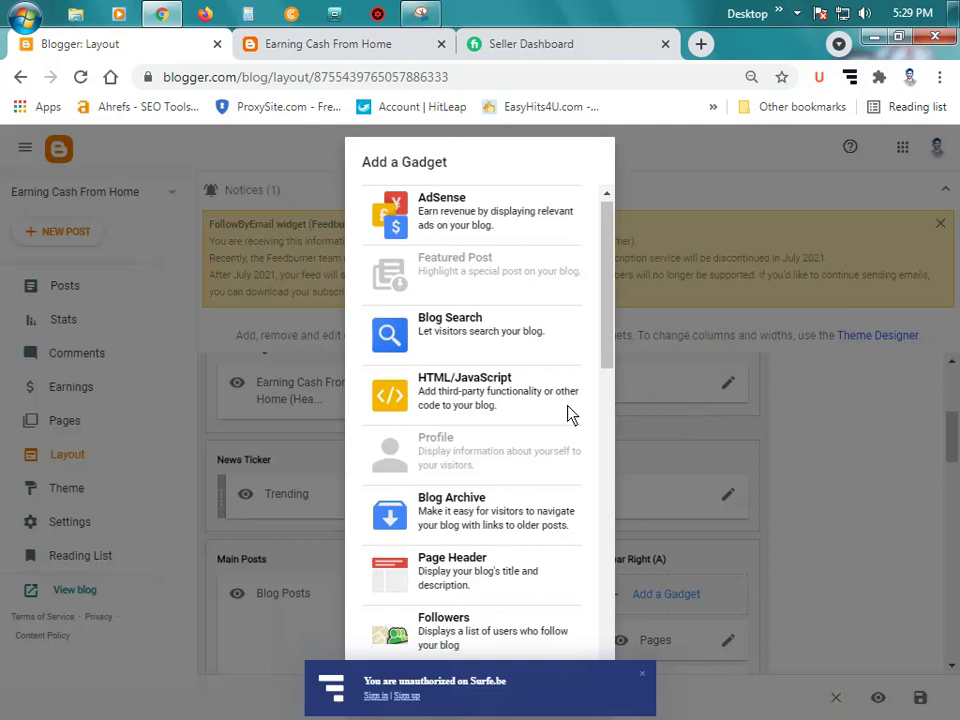
pyautogui.scroll(-2, 519, 405)
pyautogui.scroll(-2, 519, 413)
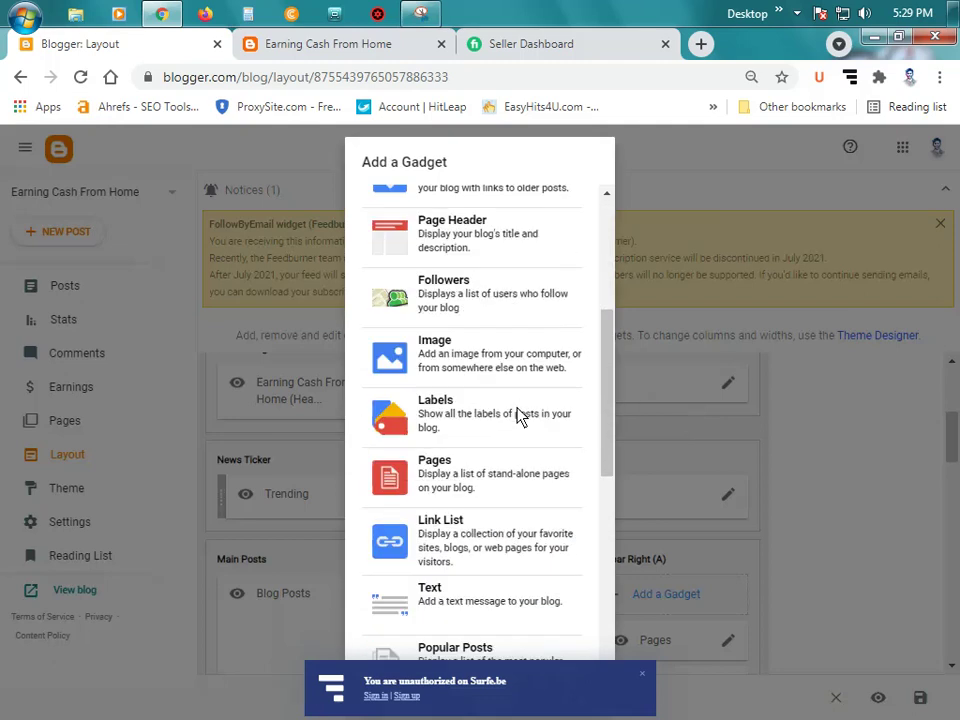
pyautogui.click(484, 382)
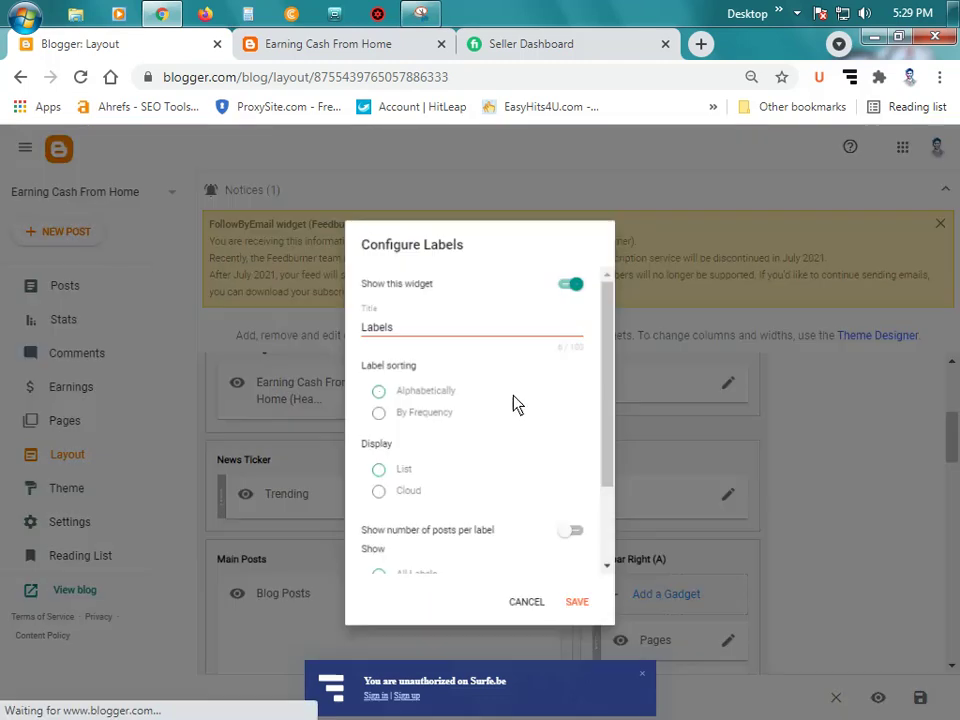
pyautogui.scroll(-1, 500, 413)
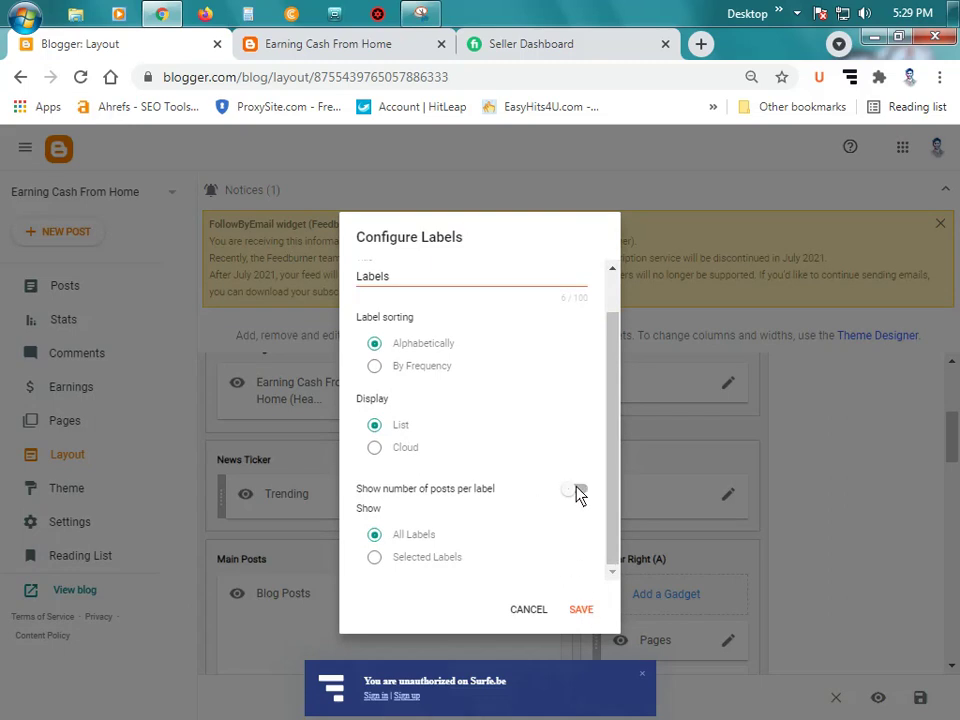
pyautogui.scroll(1, 545, 494)
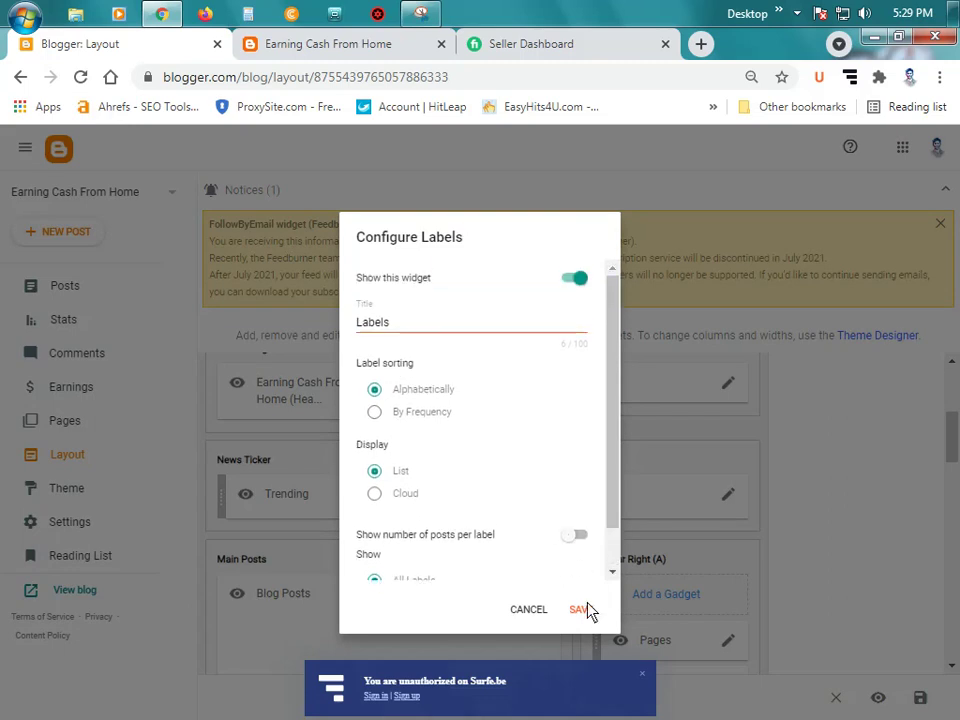
pyautogui.click(580, 609)
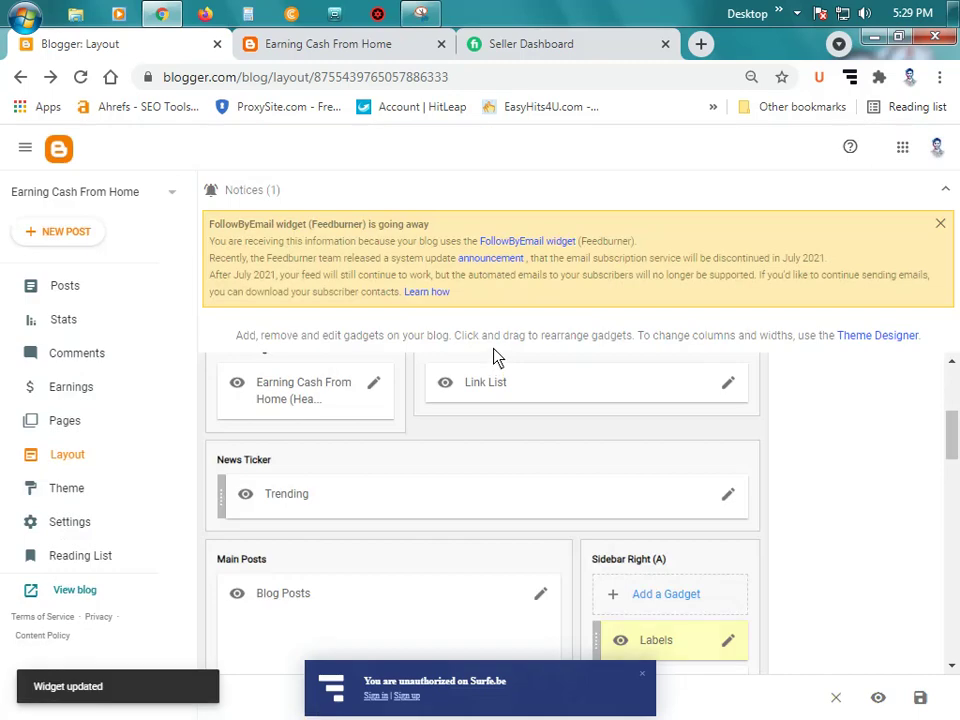
pyautogui.click(315, 43)
# Step: Reload the live blog and check the sidebar Labels list, AdSense Alternative through Traffic Exchange
pyautogui.click(82, 78)
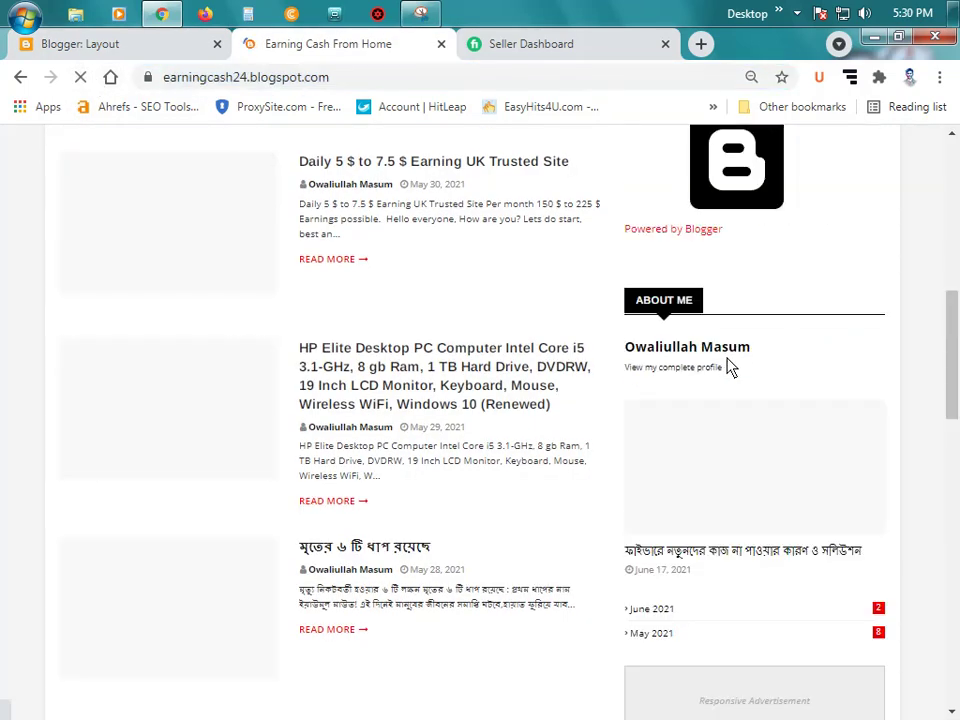
pyautogui.scroll(4, 730, 368)
pyautogui.scroll(1, 730, 368)
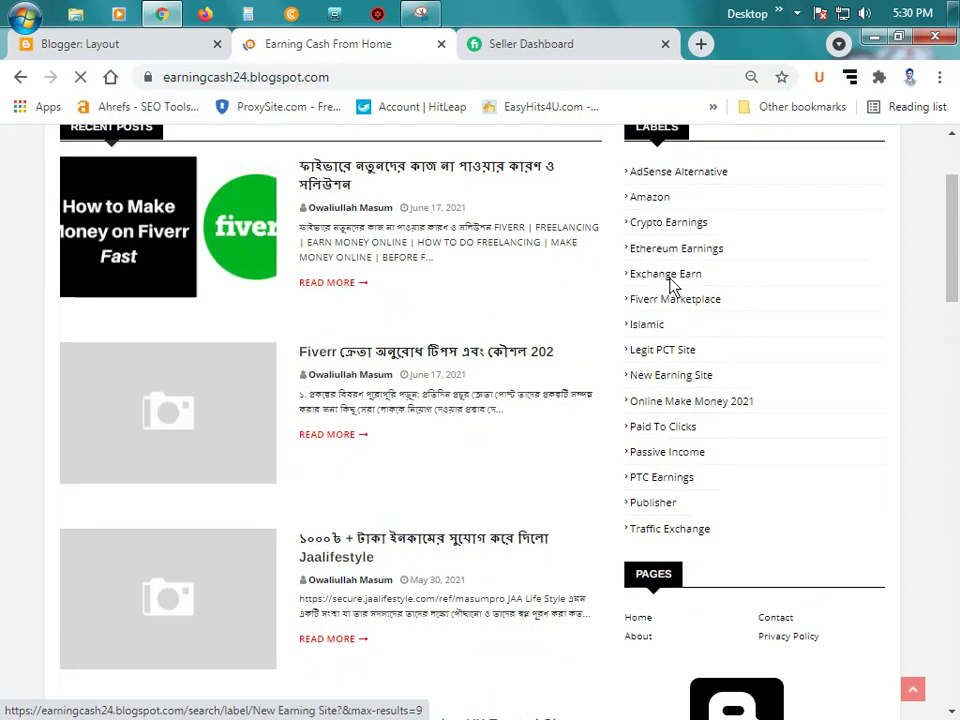
pyautogui.scroll(3, 671, 279)
pyautogui.scroll(-2, 706, 405)
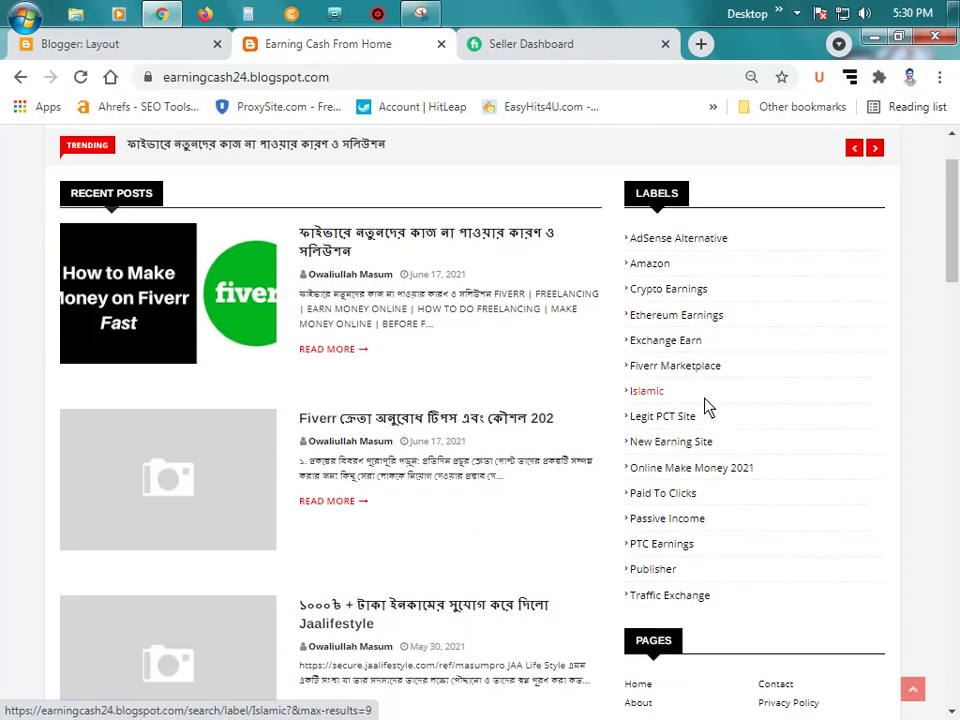
pyautogui.scroll(2, 706, 405)
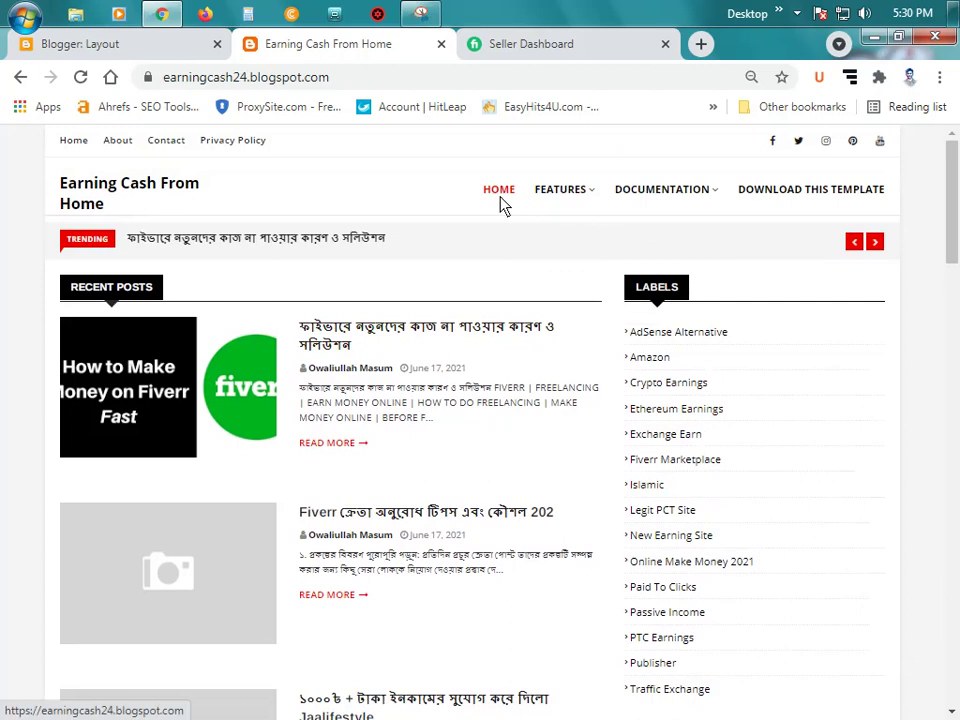
pyautogui.moveTo(571, 204)
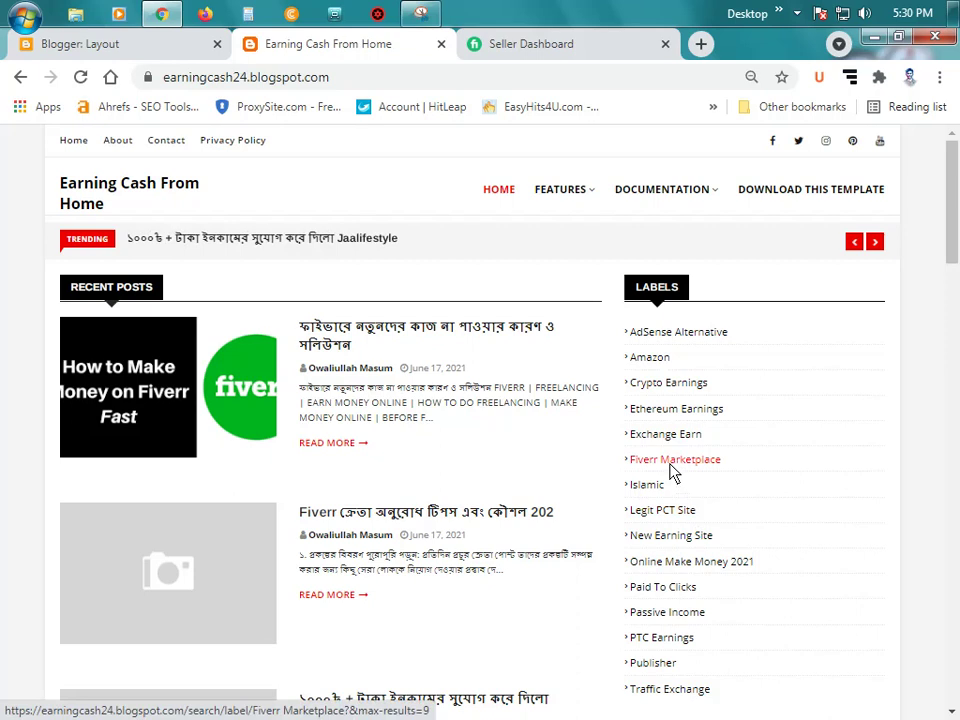
# Step: Set the Main Menu Home link's Site URL to the blog's homepage address and save it
pyautogui.click(88, 43)
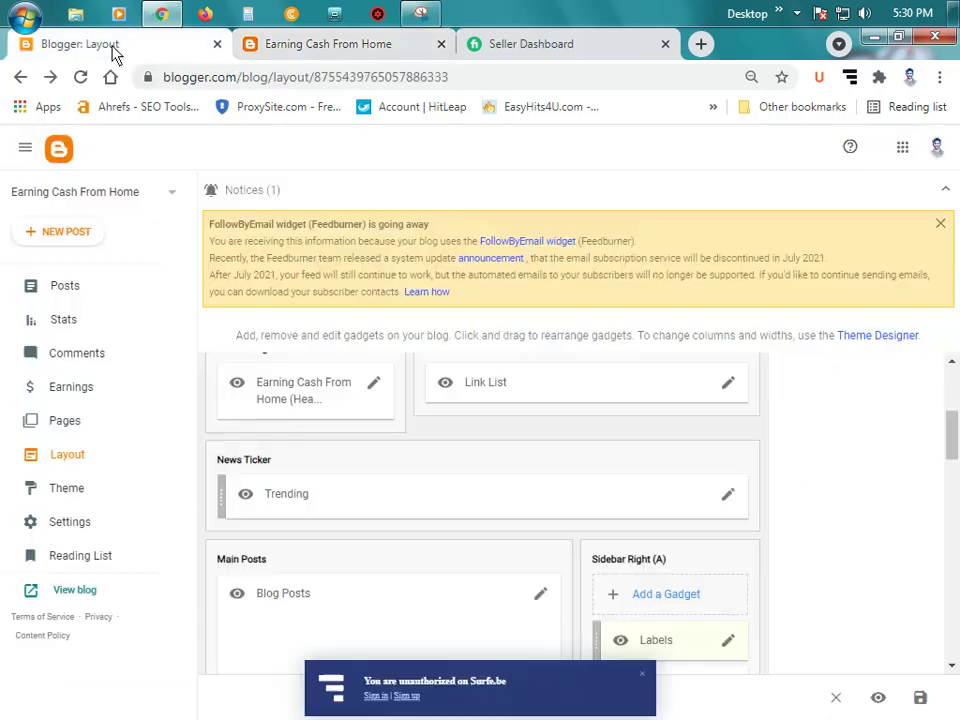
pyautogui.click(730, 388)
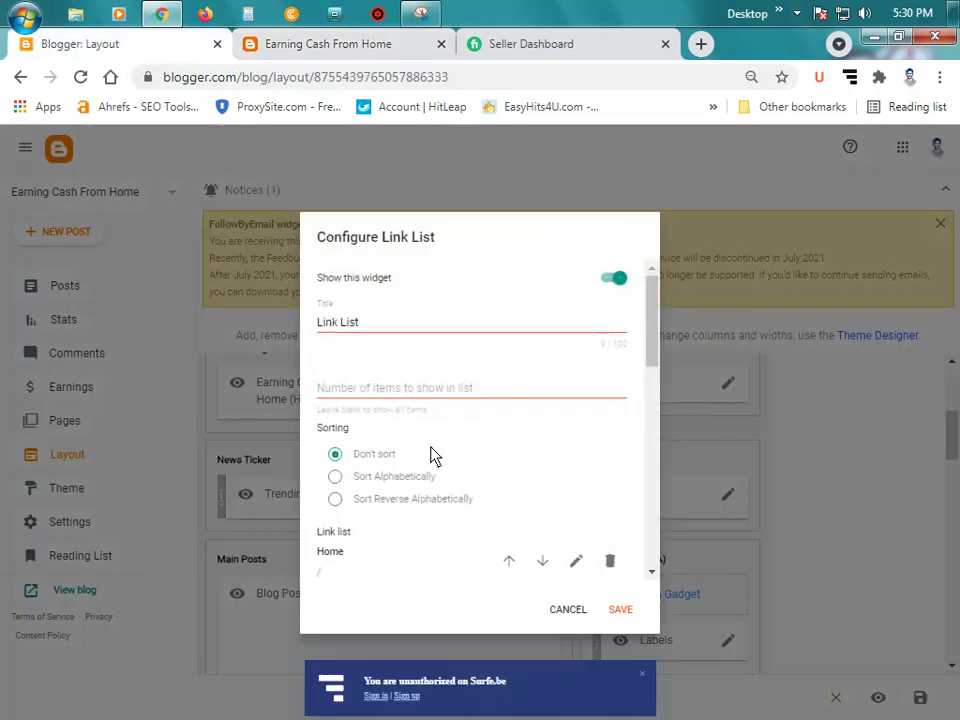
pyautogui.scroll(-2, 370, 484)
pyautogui.scroll(-2, 482, 467)
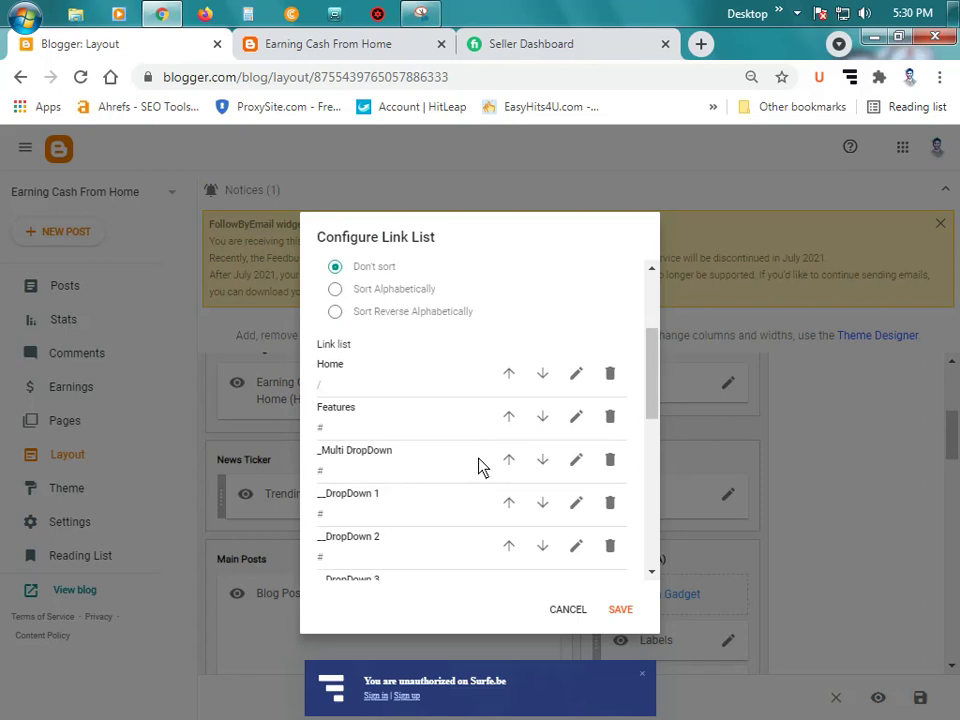
pyautogui.scroll(2, 482, 467)
pyautogui.scroll(-1, 470, 455)
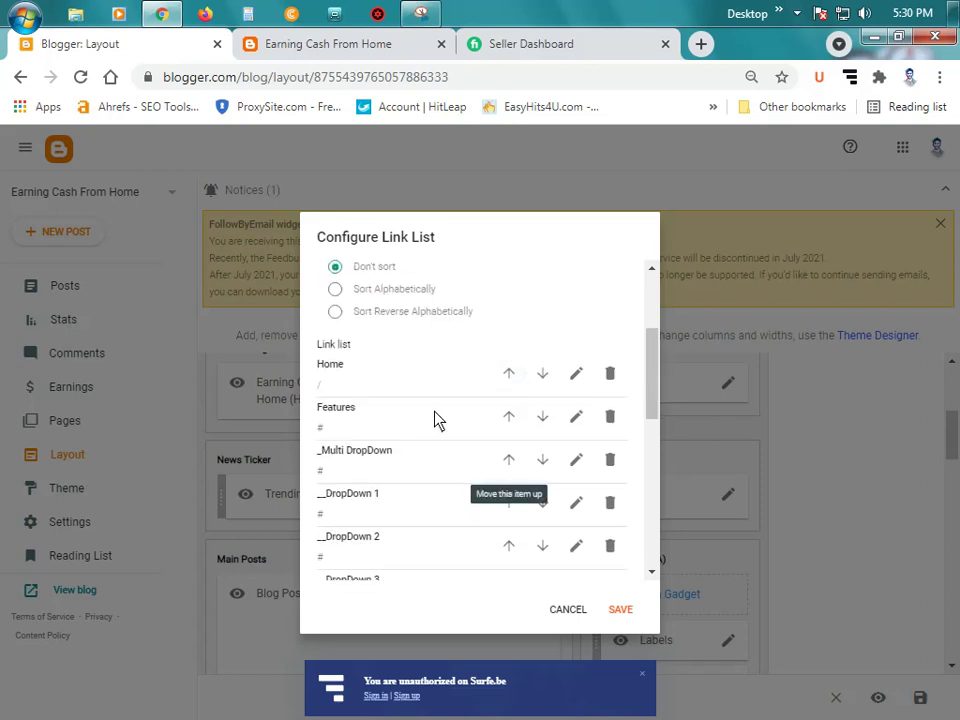
pyautogui.click(575, 376)
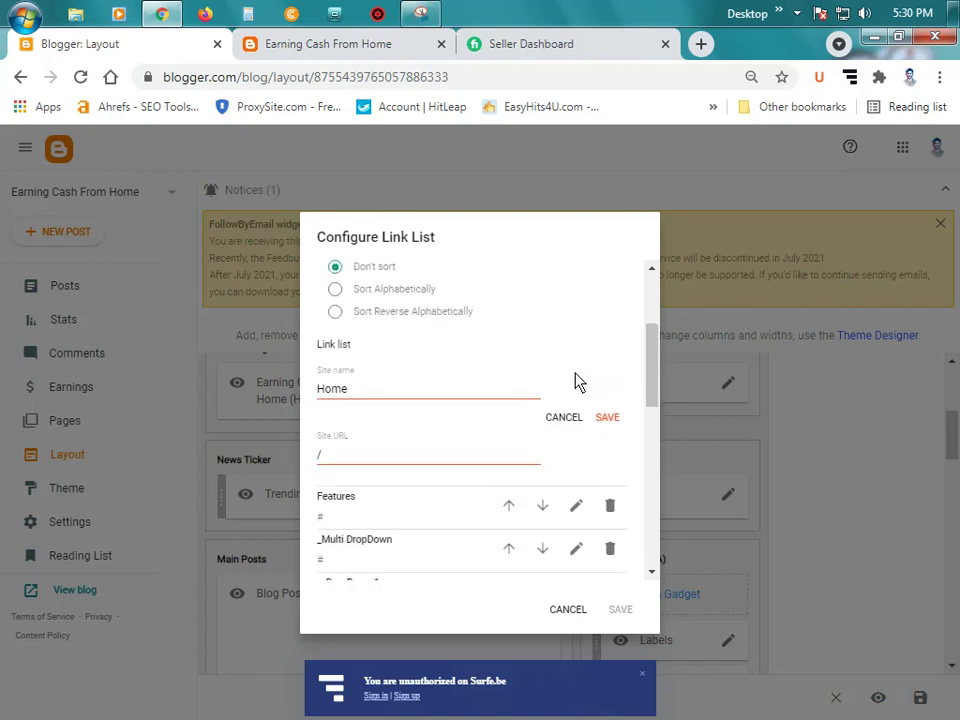
pyautogui.doubleClick(365, 465)
pyautogui.write('https://earningcash24.blogspot.com/')
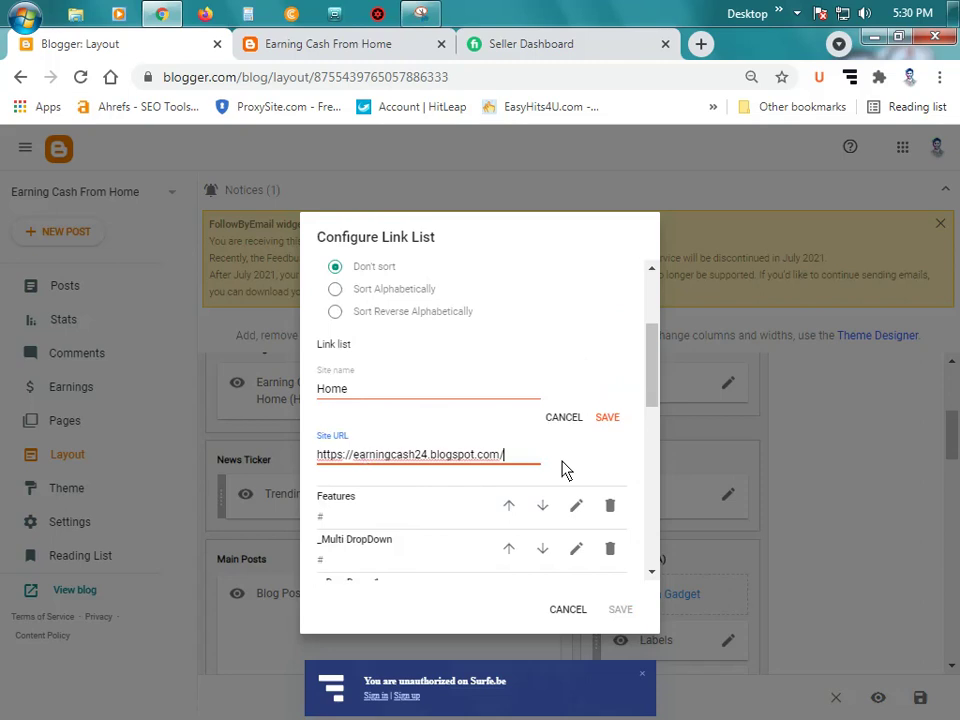
pyautogui.click(608, 417)
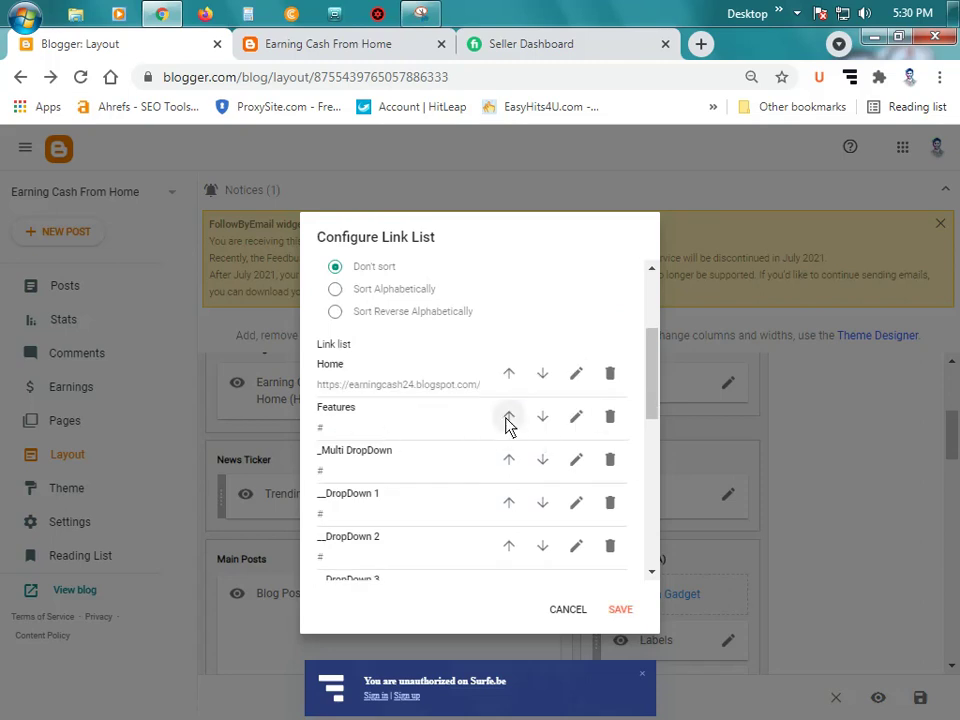
# Step: Rename the Features menu item to Marketplace, then bring up the live blog
pyautogui.click(575, 416)
pyautogui.doubleClick(378, 443)
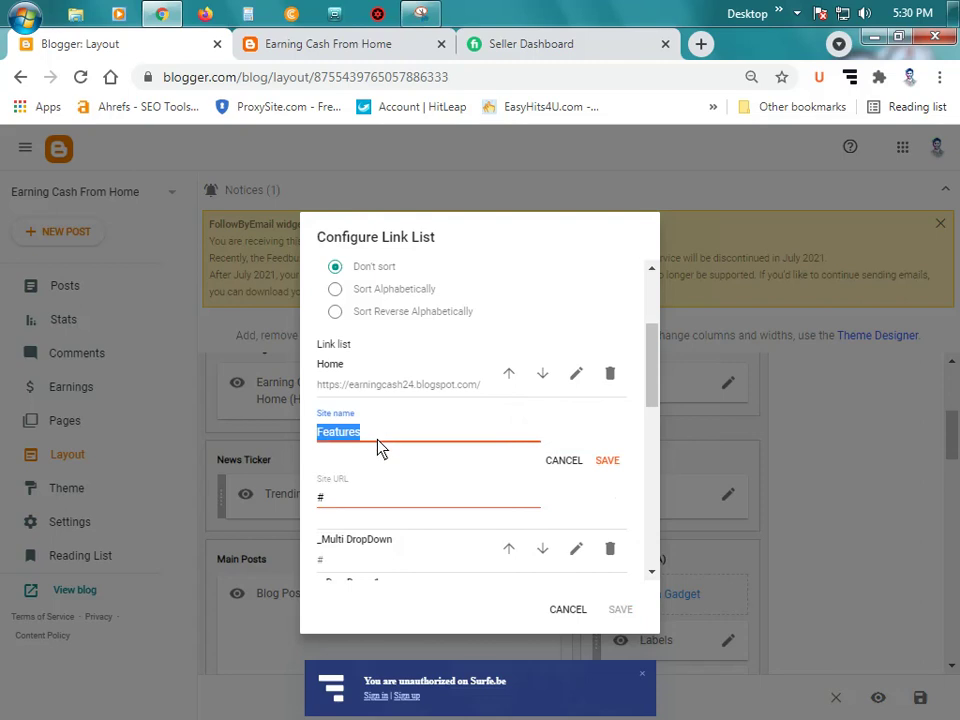
pyautogui.write('Marketplace')
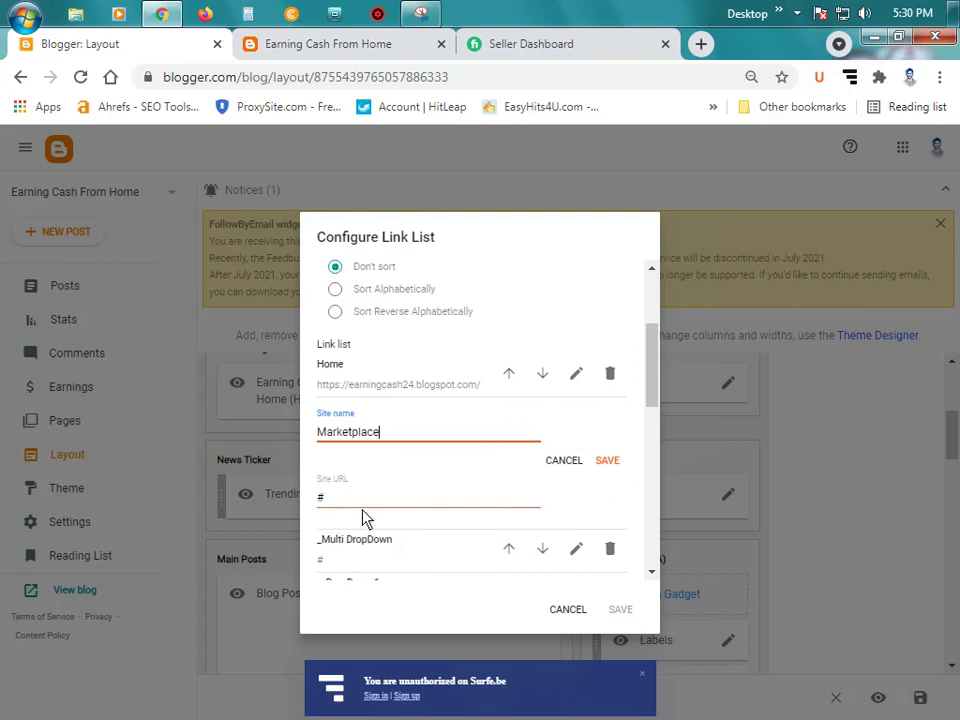
pyautogui.click(360, 505)
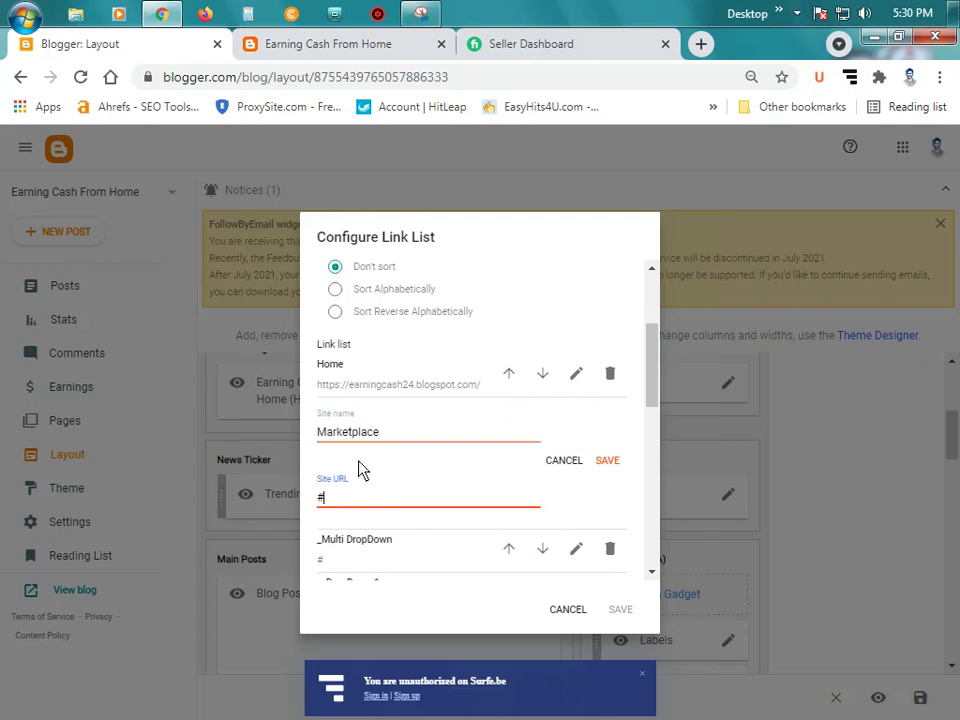
pyautogui.click(368, 47)
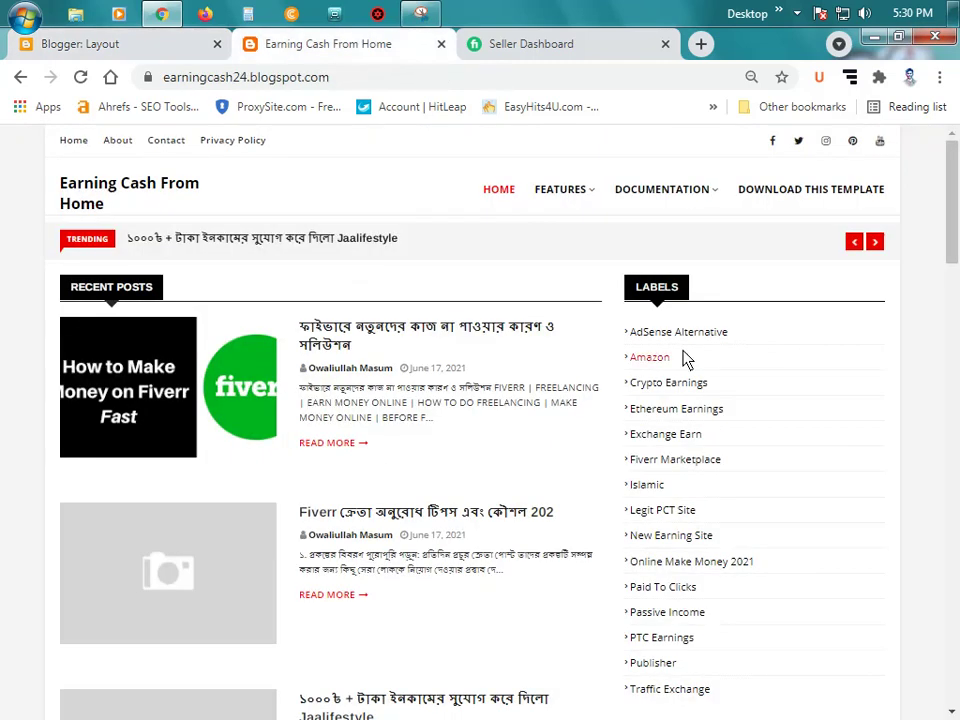
# Step: Open the Fiverr Marketplace label page and copy its full web address
pyautogui.click(670, 461)
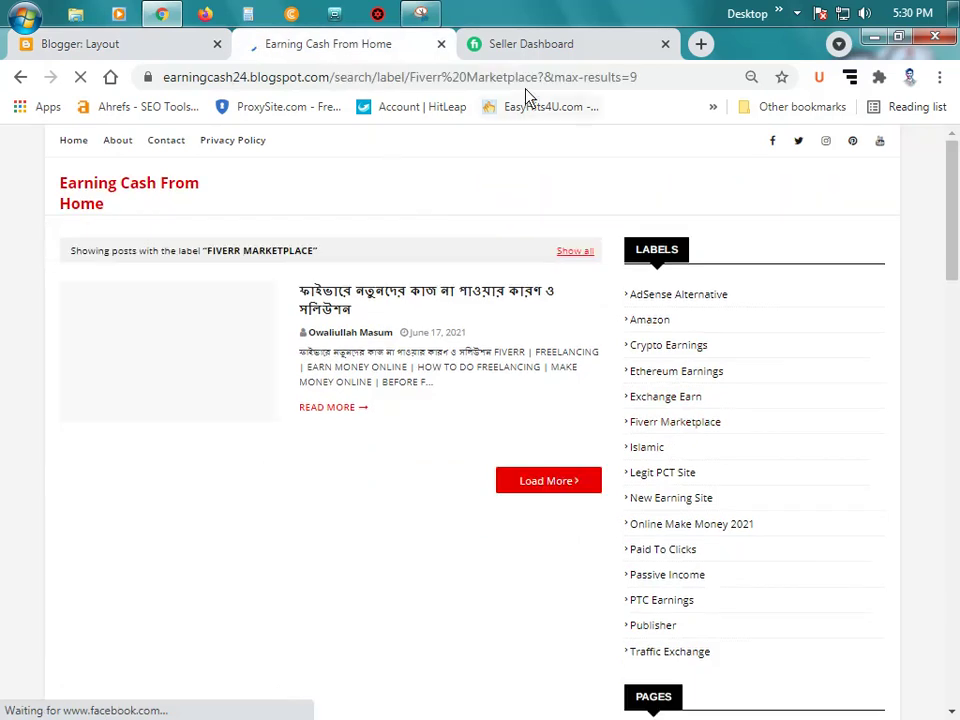
pyautogui.click(528, 79)
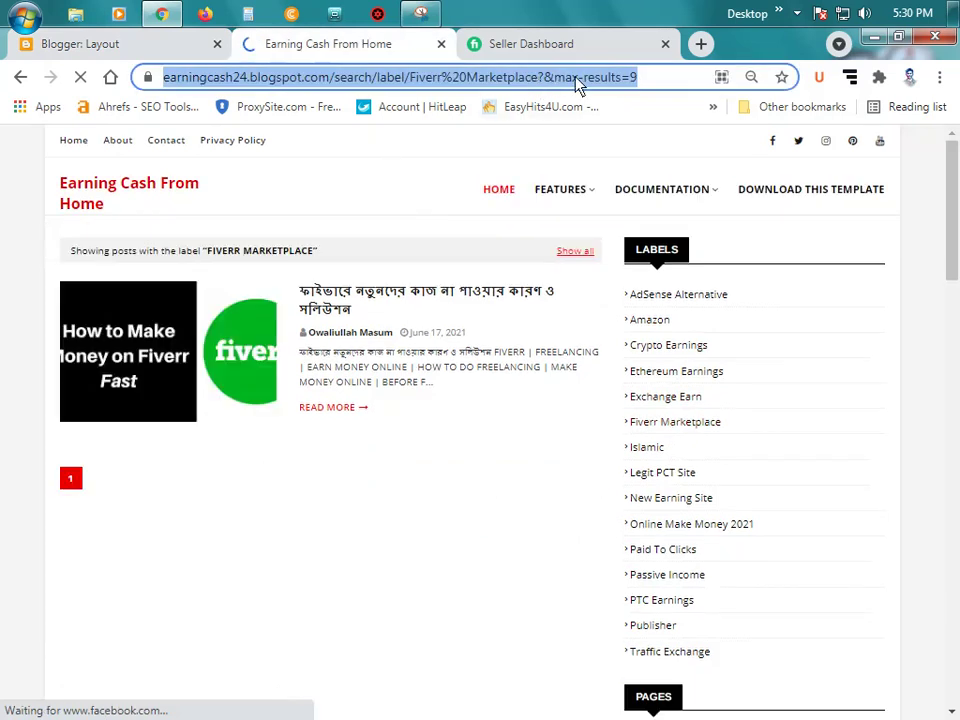
pyautogui.click(622, 81)
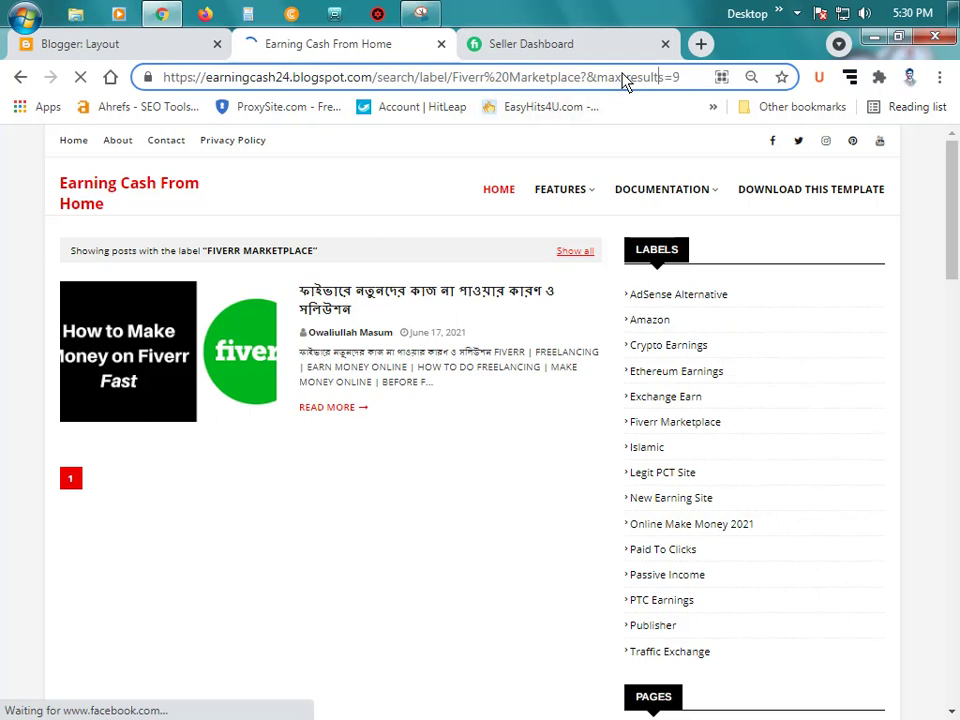
pyautogui.tripleClick(636, 79)
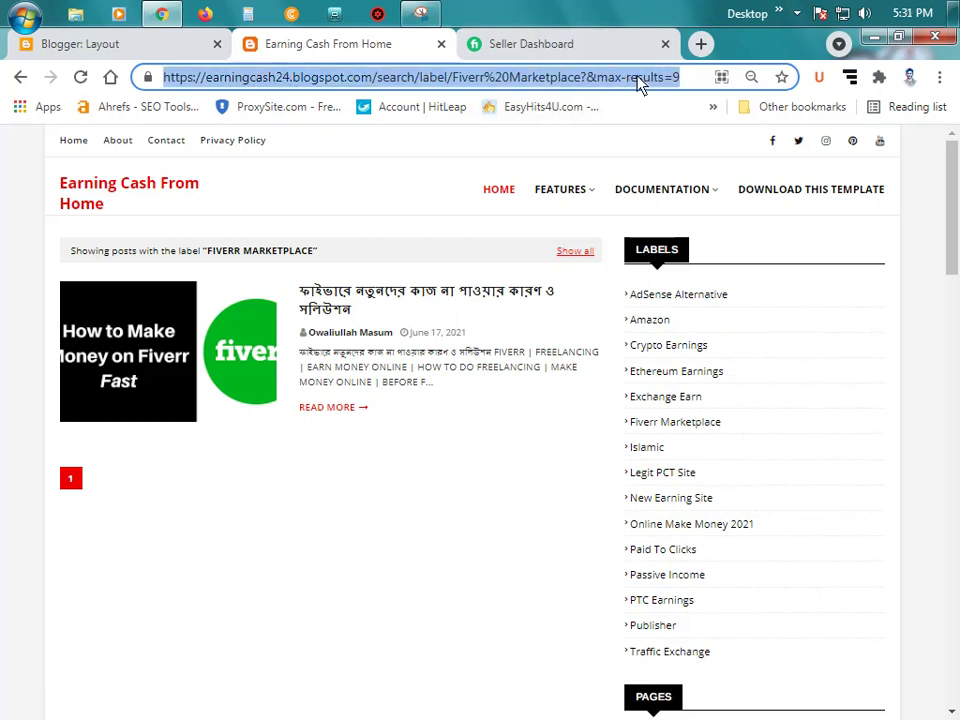
pyautogui.rightClick(632, 82)
pyautogui.click(663, 146)
# Step: Save the Marketplace menu item with # as its URL, keeping the Fiverr label address on the clipboard
pyautogui.click(125, 46)
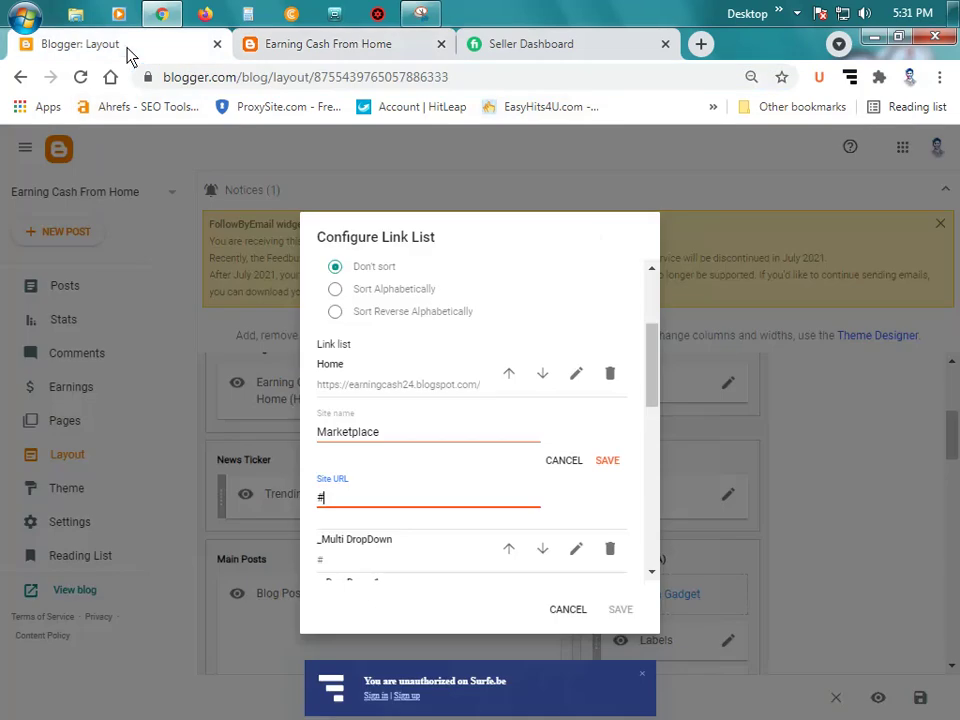
pyautogui.doubleClick(341, 506)
pyautogui.rightClick(335, 505)
pyautogui.click(380, 295)
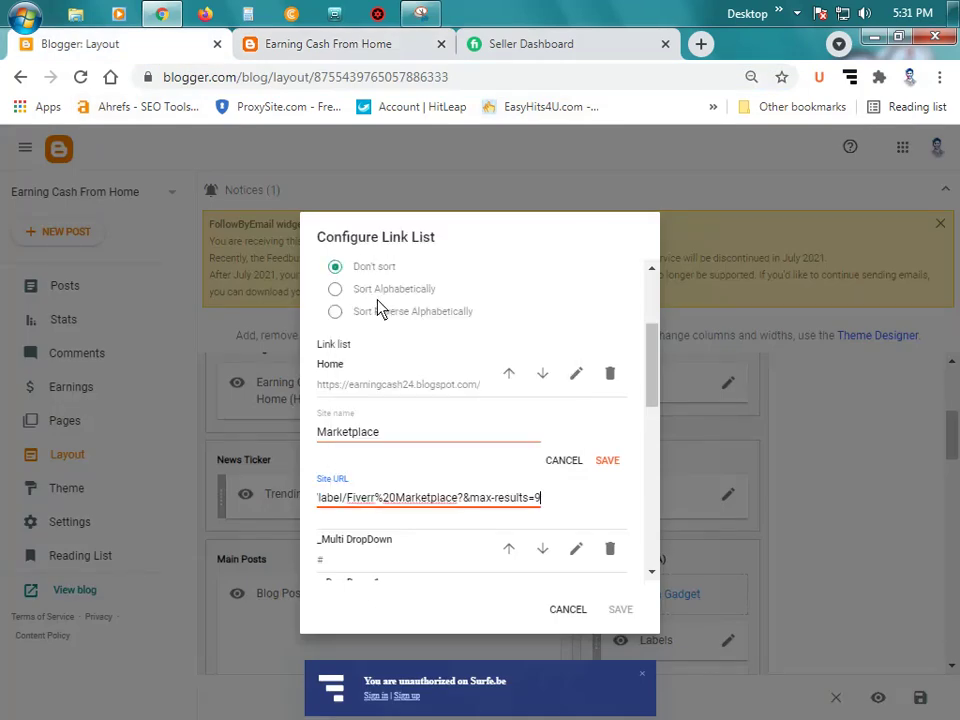
pyautogui.hotkey('ctrl', 'a')
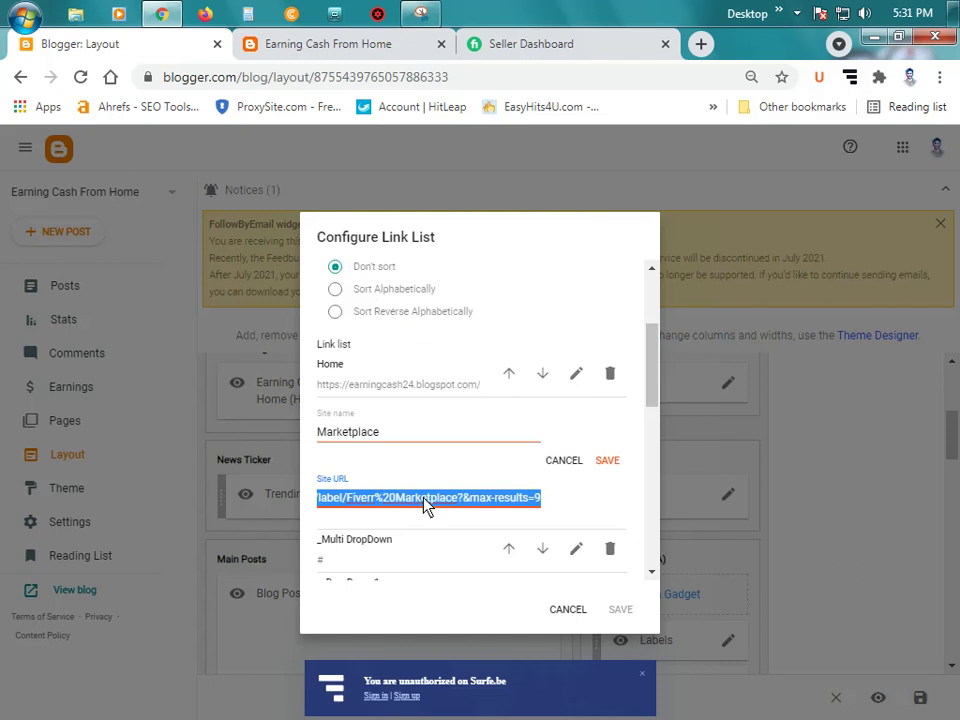
pyautogui.rightClick(424, 505)
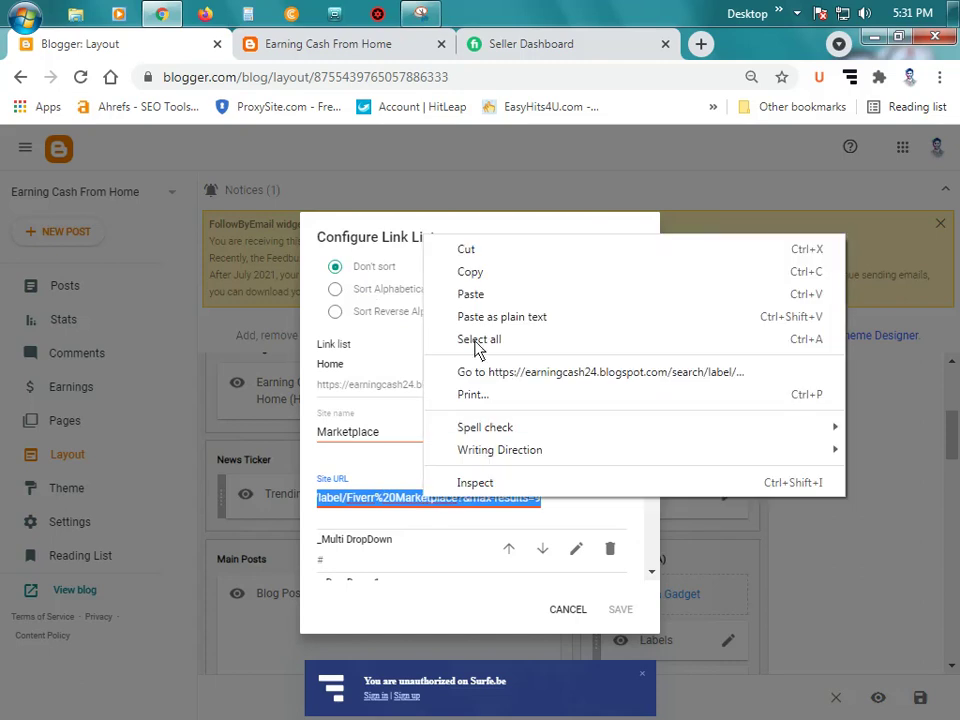
pyautogui.click(476, 250)
pyautogui.scroll(-1, 399, 444)
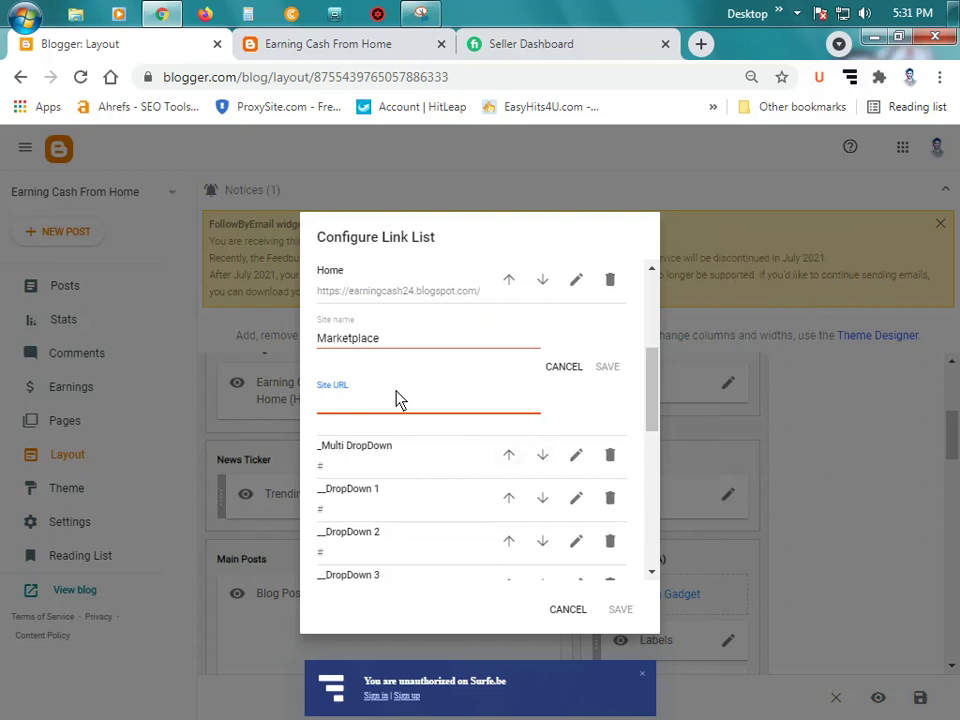
pyautogui.write('#')
pyautogui.click(607, 368)
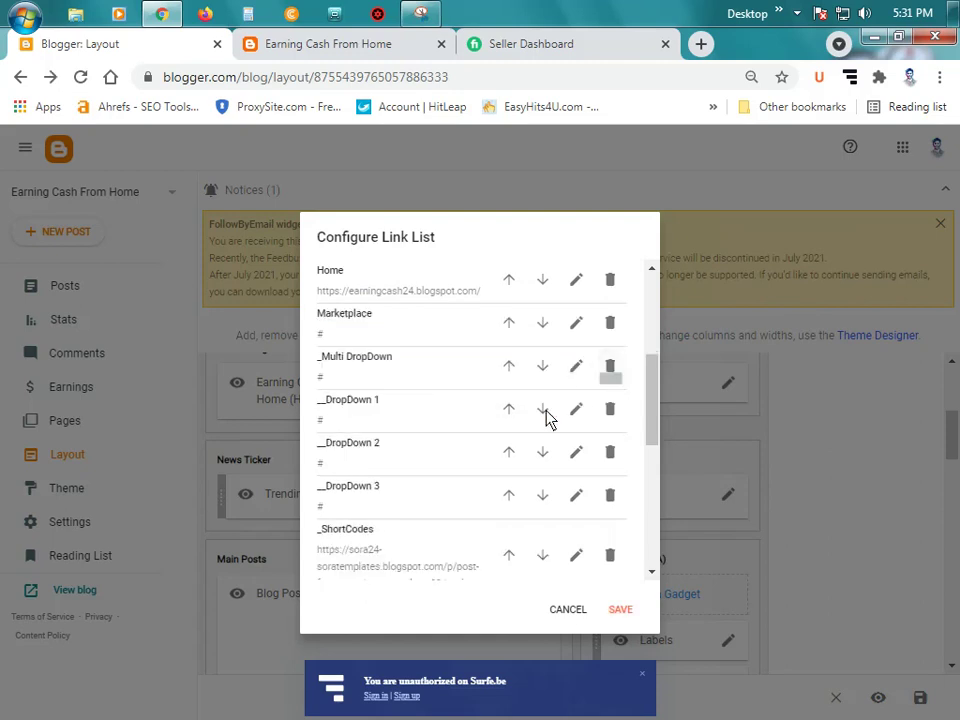
pyautogui.scroll(1, 540, 413)
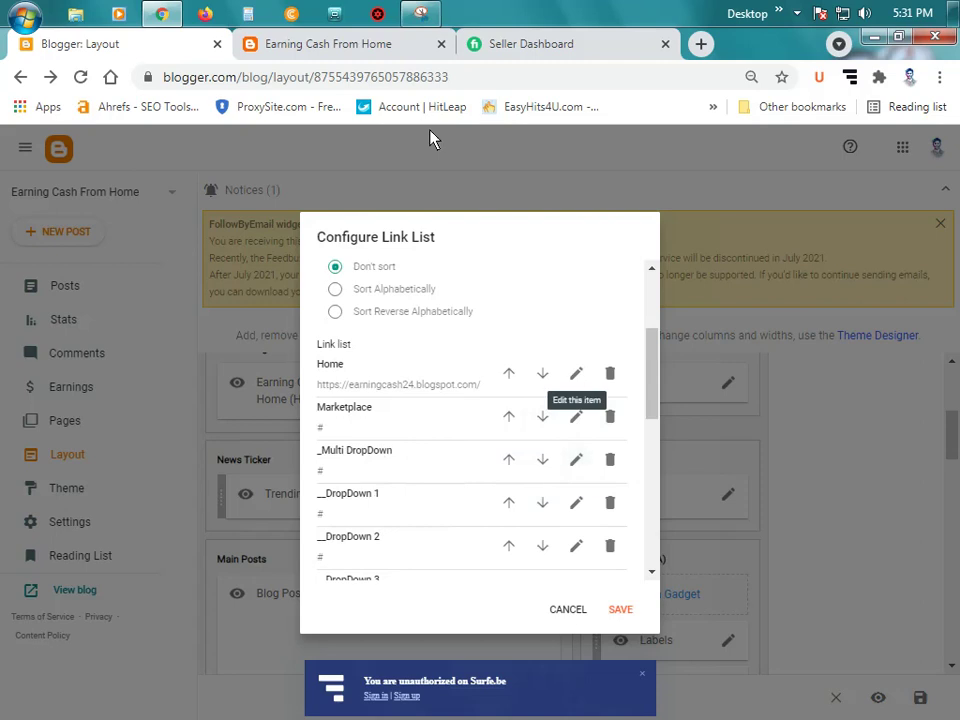
# Step: Check the live blog's Features menu and its Multi Dropdown submenu
pyautogui.click(350, 46)
pyautogui.moveTo(585, 200)
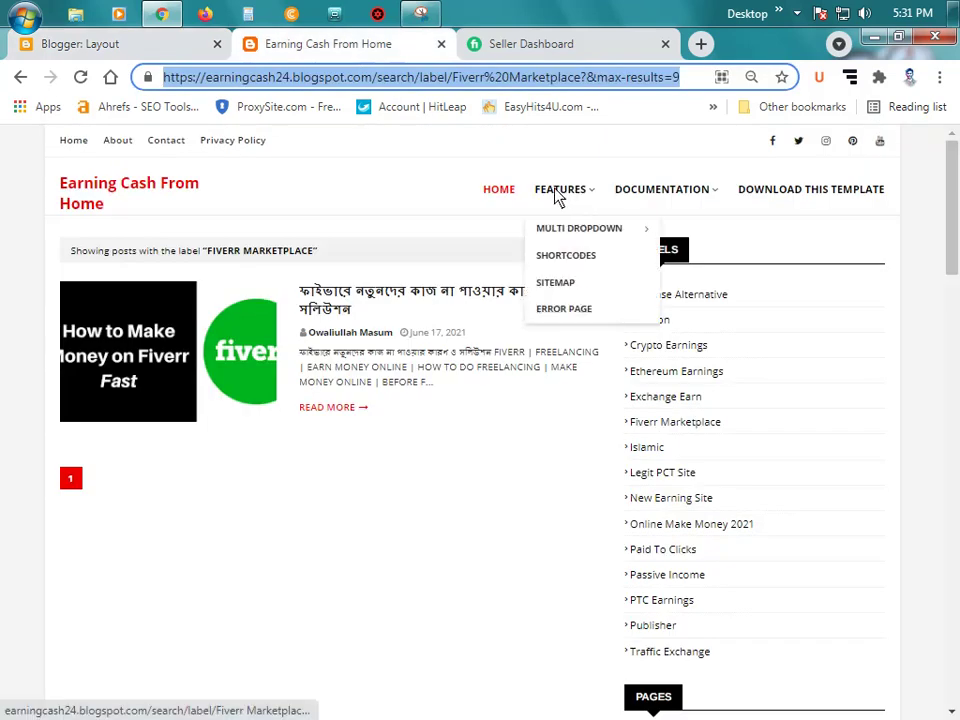
pyautogui.moveTo(588, 236)
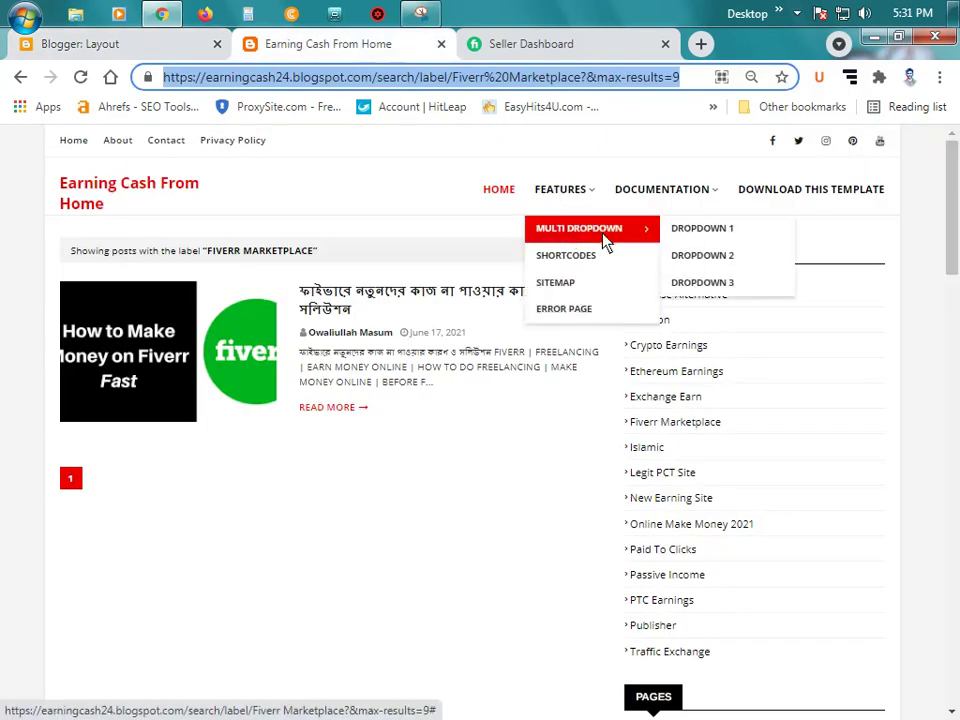
# Step: Point _Multi DropDown to the Fiverr label page and rename it _Fiverr
pyautogui.click(154, 45)
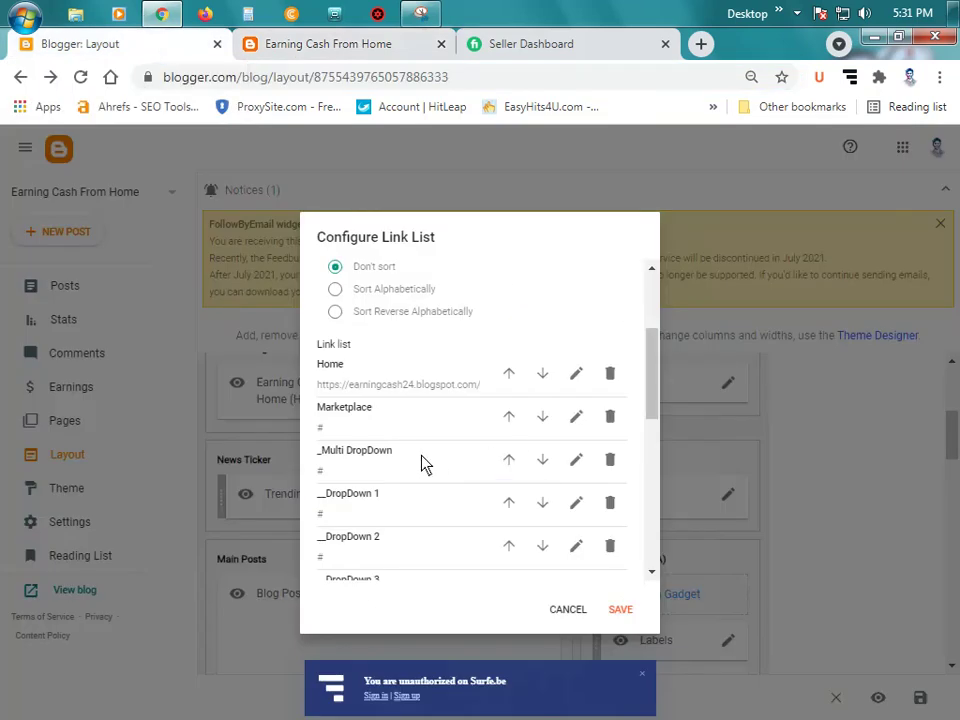
pyautogui.click(576, 459)
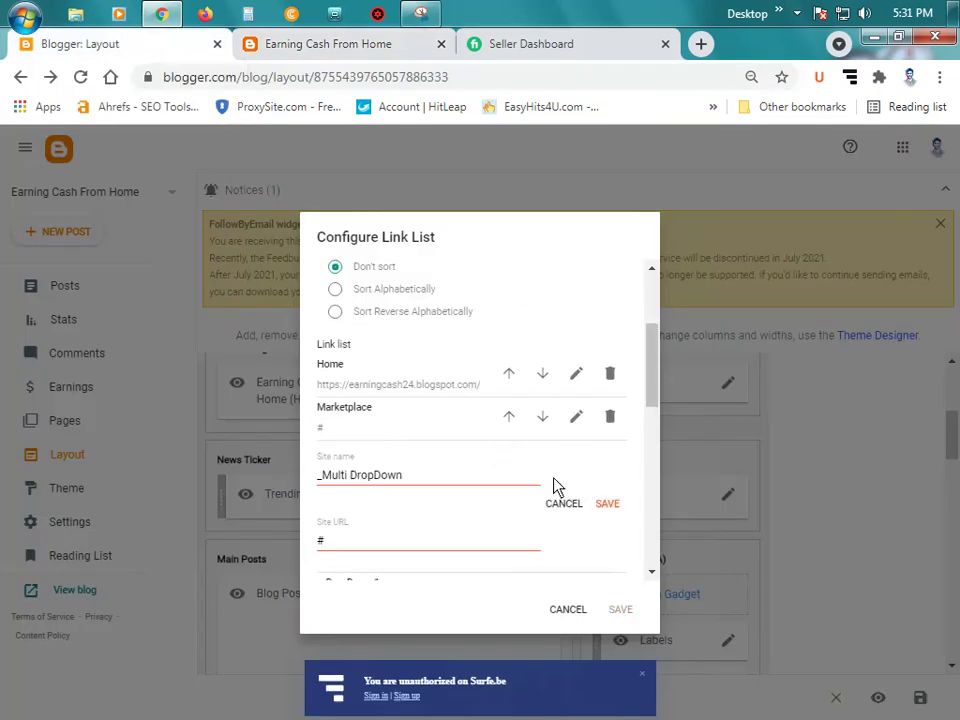
pyautogui.doubleClick(369, 551)
pyautogui.hotkey('ctrl', 'v')
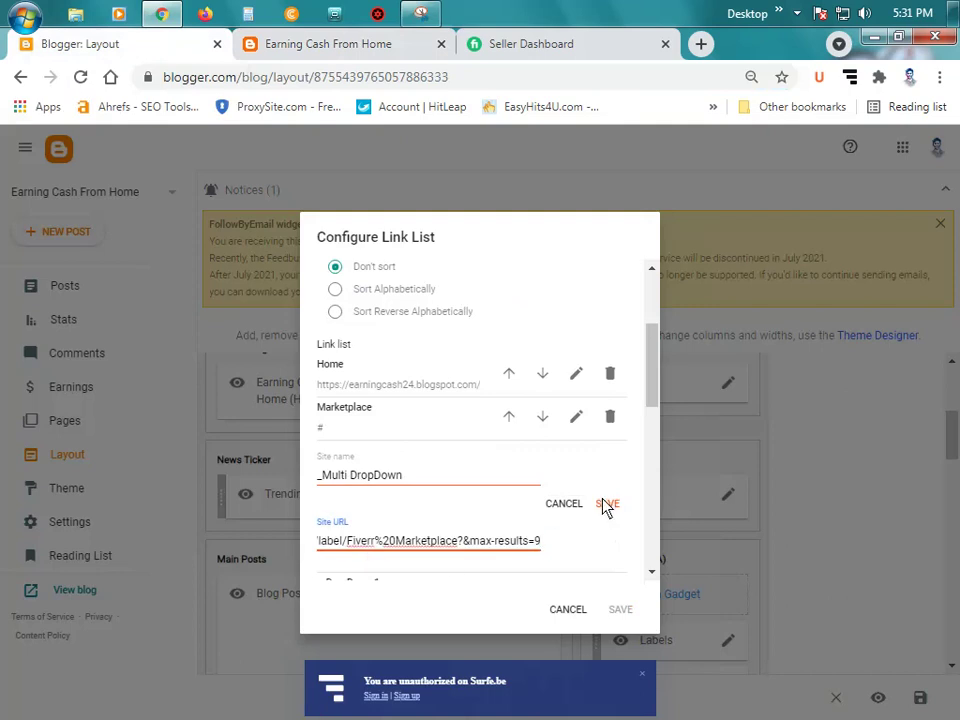
pyautogui.click(606, 504)
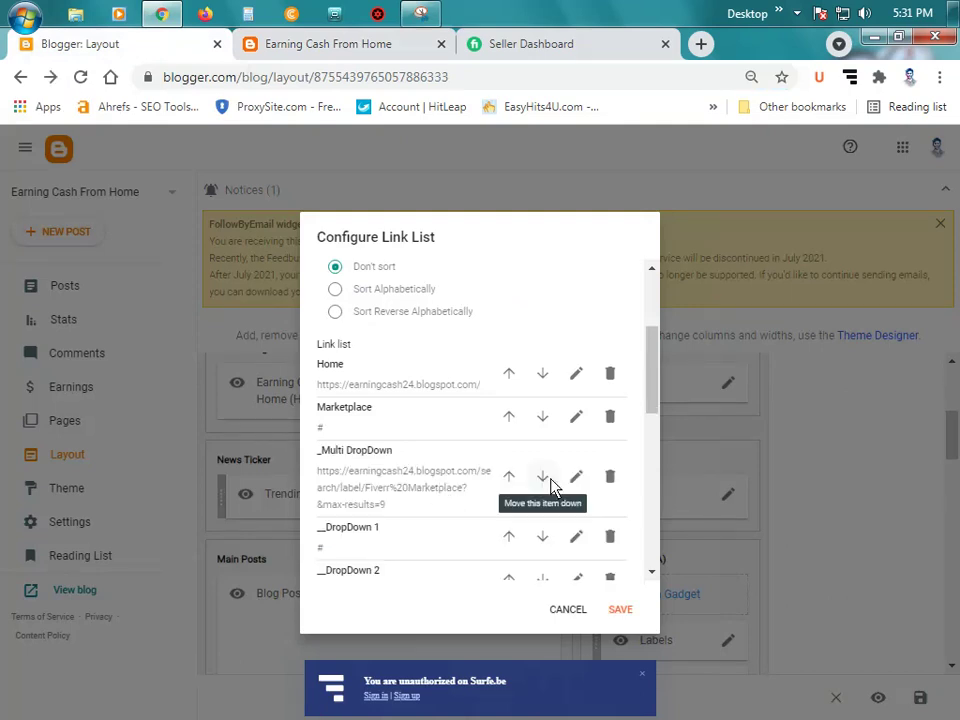
pyautogui.click(576, 476)
pyautogui.click(406, 478)
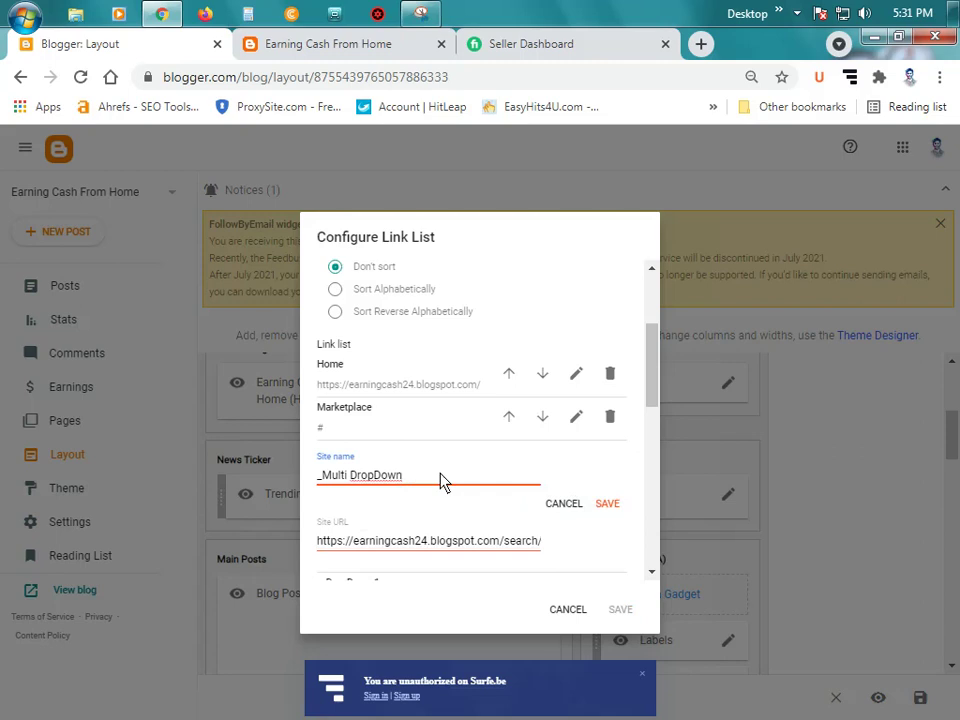
pyautogui.press('BackSpace')
pyautogui.press('BackSpace')
pyautogui.press('BackSpace')
pyautogui.press('BackSpace')
pyautogui.press('BackSpace')
pyautogui.press('BackSpace')
pyautogui.press('BackSpace')
pyautogui.press('BackSpace')
pyautogui.press('BackSpace')
pyautogui.press('BackSpace')
pyautogui.press('BackSpace')
pyautogui.press('BackSpace')
pyautogui.press('BackSpace')
pyautogui.press('BackSpace')
pyautogui.write('F')
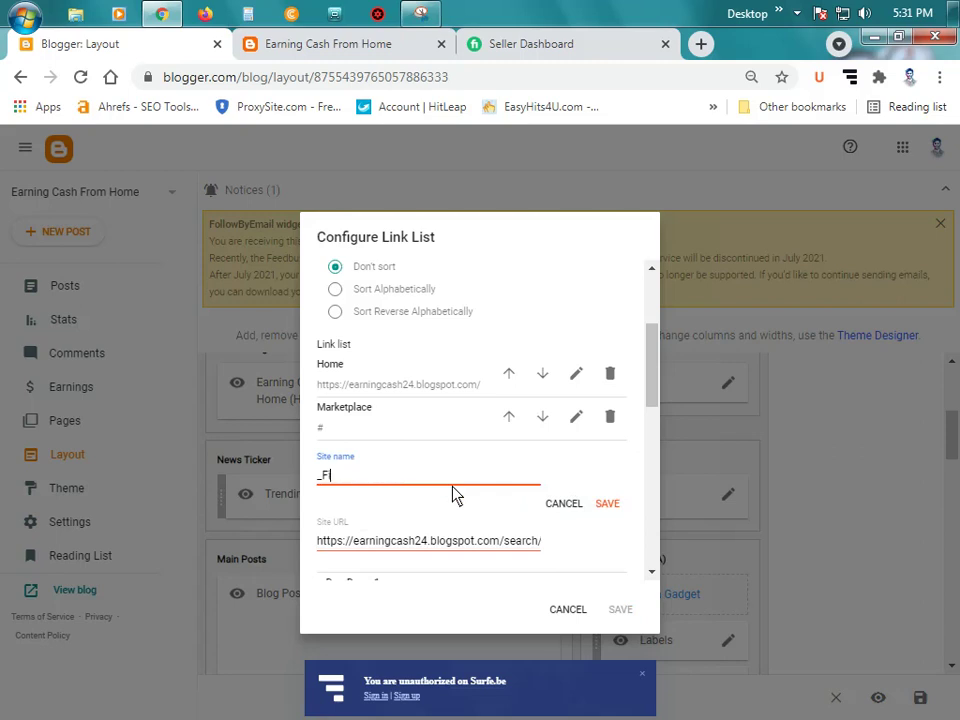
pyautogui.write('iverr')
pyautogui.click(603, 505)
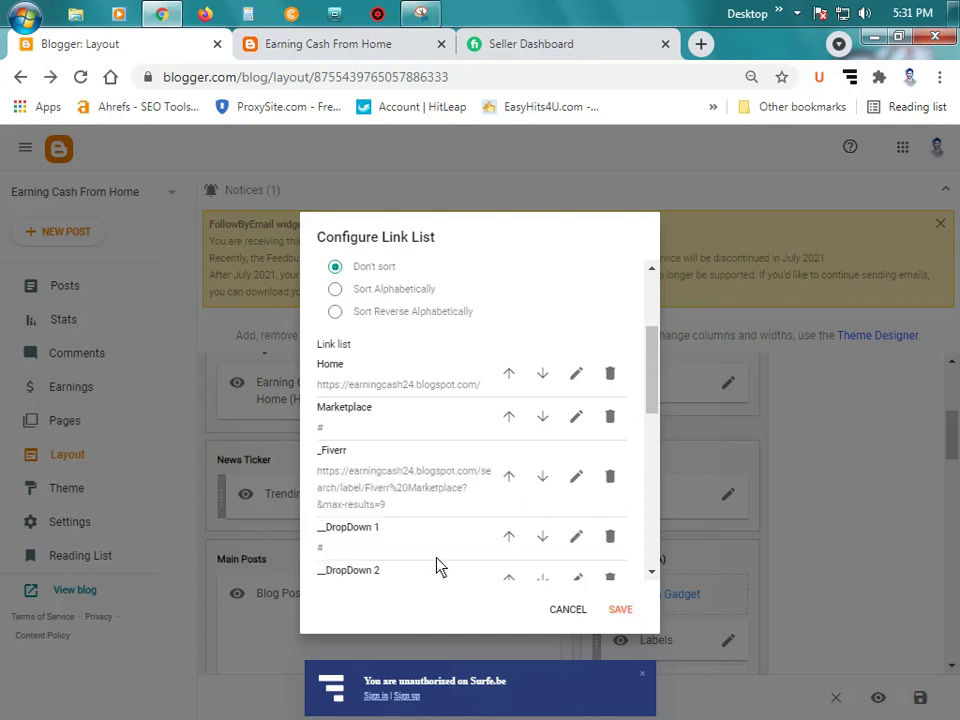
# Step: Delete the DropDown 1, DropDown 2 and DropDown 3 menu items
pyautogui.scroll(-1, 432, 555)
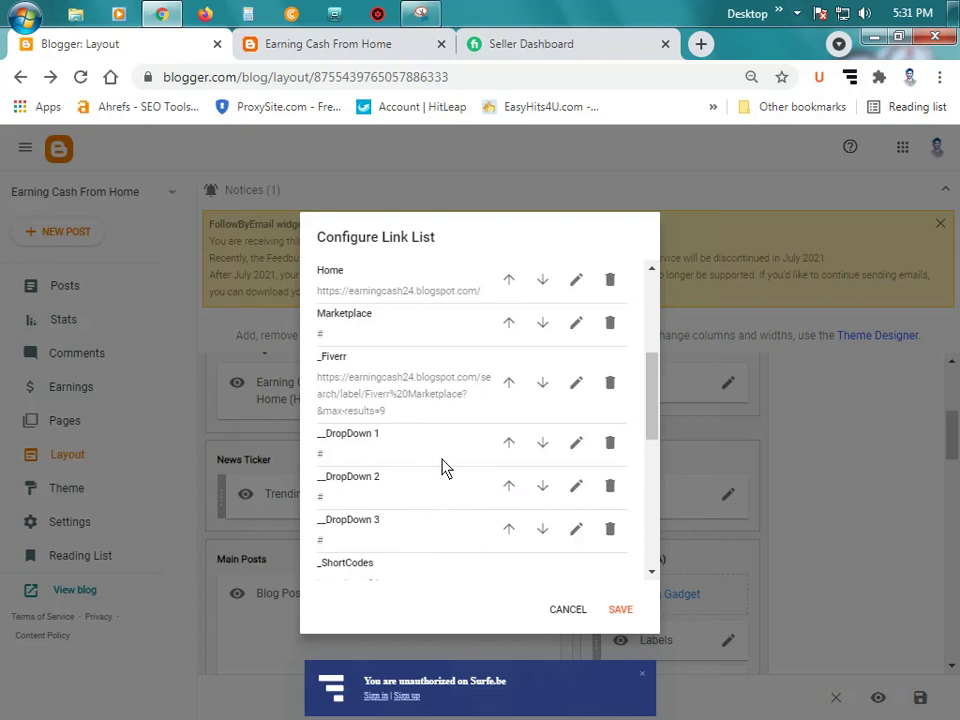
pyautogui.click(612, 444)
pyautogui.click(613, 444)
pyautogui.click(611, 443)
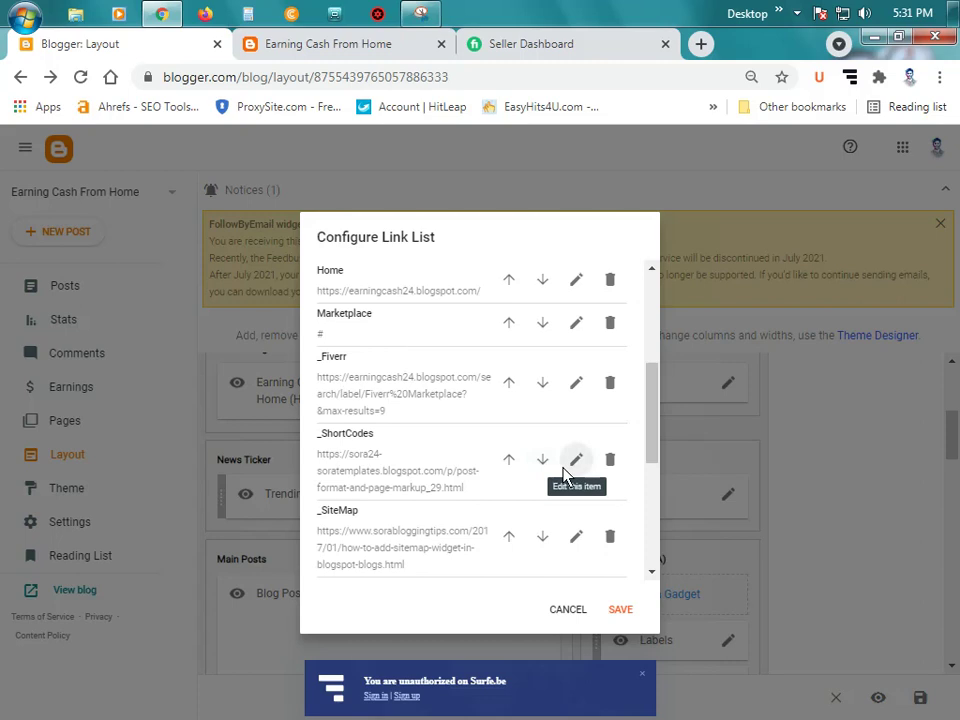
# Step: Rename _ShortCodes to _Upwork with # as its URL and save it
pyautogui.click(574, 460)
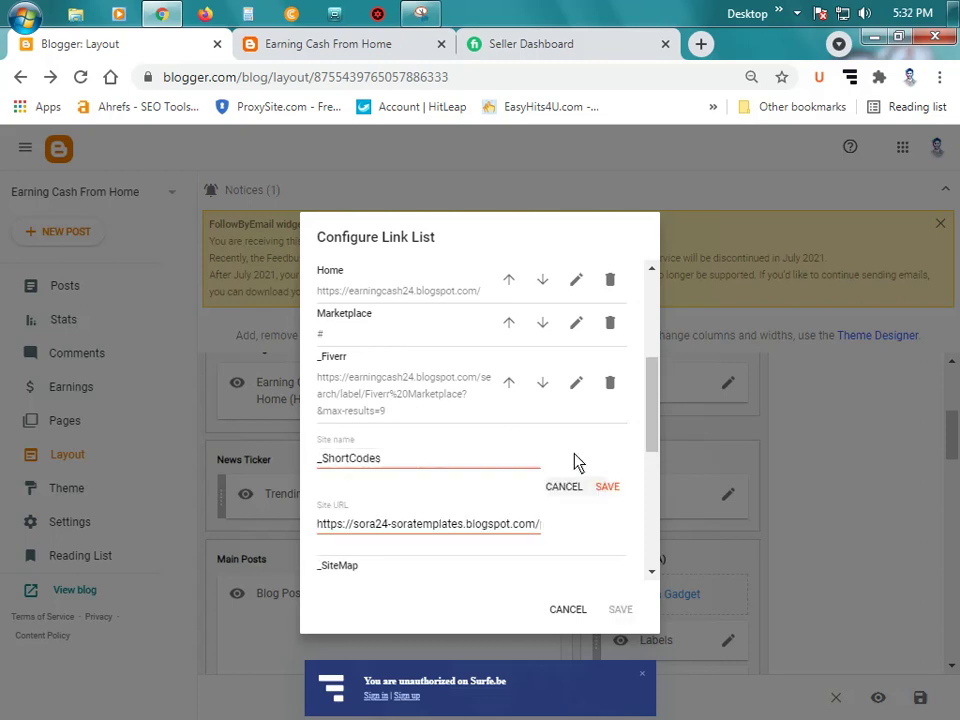
pyautogui.press('BackSpace')
pyautogui.press('BackSpace')
pyautogui.press('BackSpace')
pyautogui.press('BackSpace')
pyautogui.press('BackSpace')
pyautogui.press('BackSpace')
pyautogui.press('BackSpace')
pyautogui.press('BackSpace')
pyautogui.press('BackSpace')
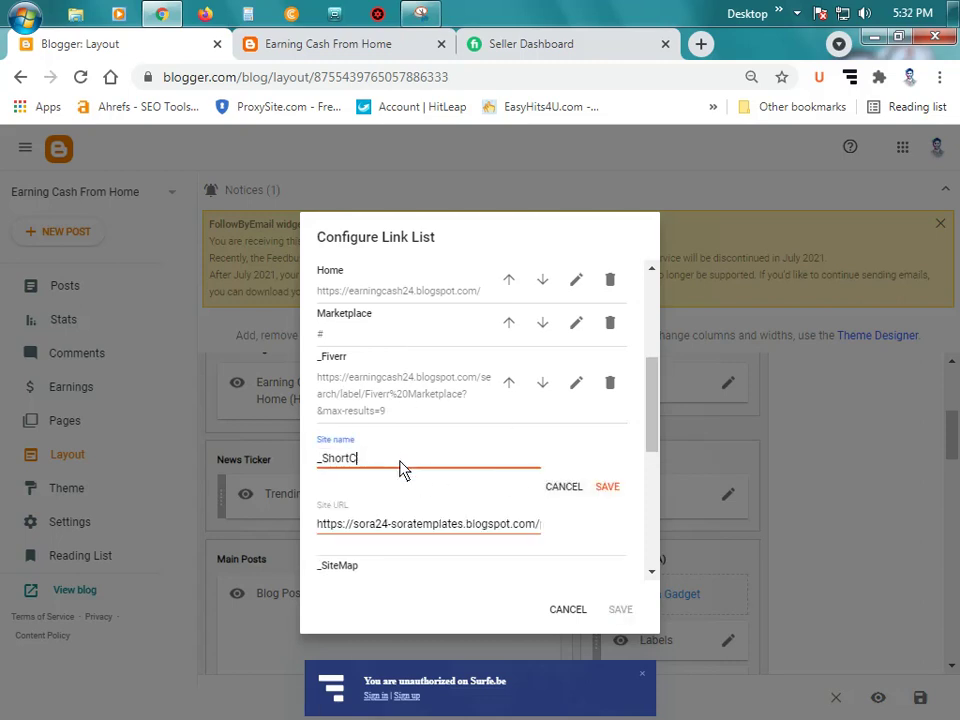
pyautogui.press('BackSpace')
pyautogui.write('Upwork')
pyautogui.click(465, 527)
pyautogui.hotkey('ctrl', 'a')
pyautogui.press('BackSpace')
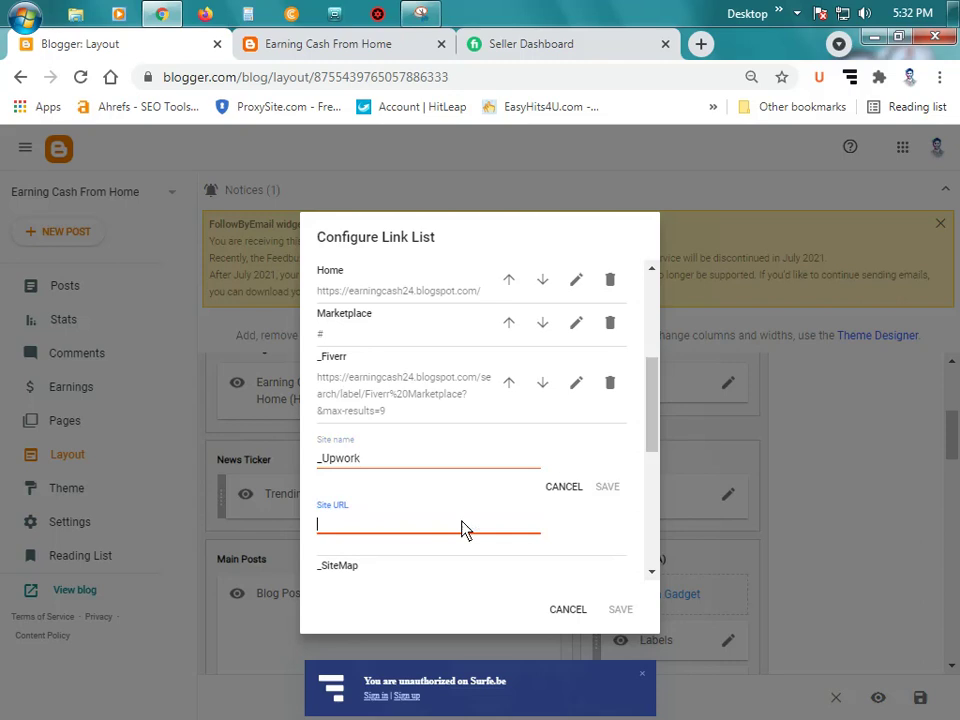
pyautogui.write('#')
pyautogui.click(605, 488)
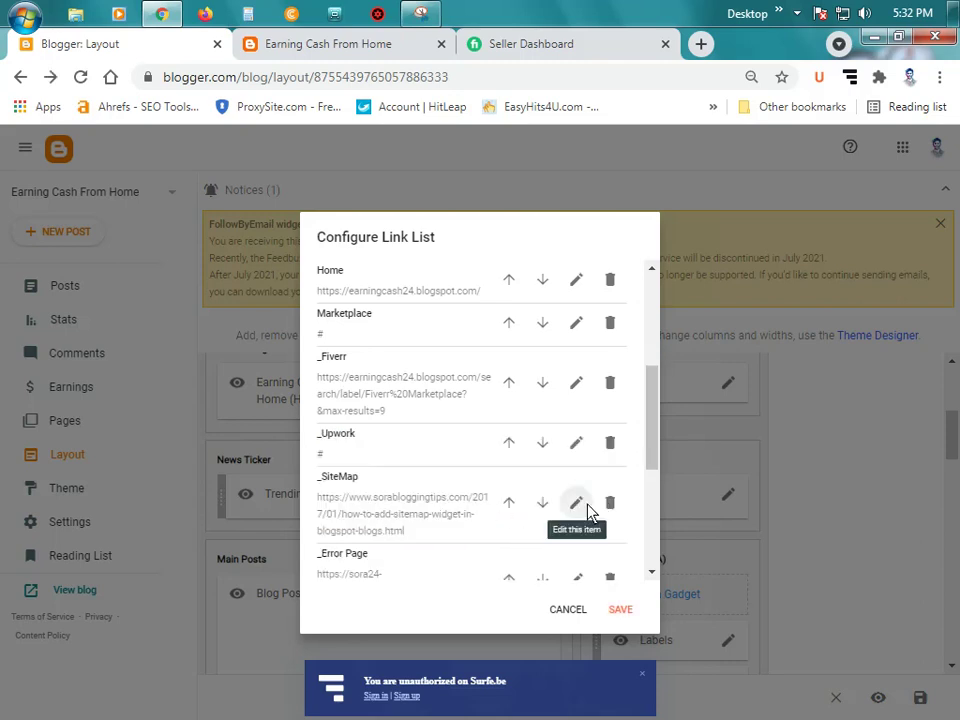
# Step: Rename the _SiteMap link to _Freelancer with URL # and save it
pyautogui.click(576, 502)
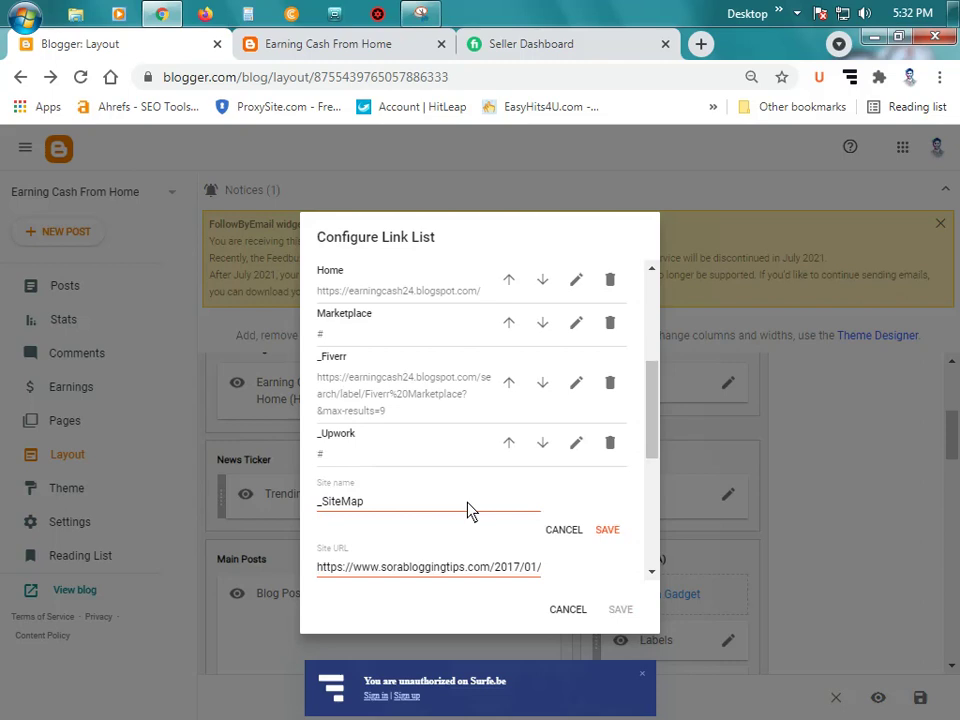
pyautogui.doubleClick(372, 512)
pyautogui.click(402, 511)
pyautogui.press('BackSpace')
pyautogui.press('BackSpace')
pyautogui.press('BackSpace')
pyautogui.press('BackSpace')
pyautogui.press('BackSpace')
pyautogui.press('BackSpace')
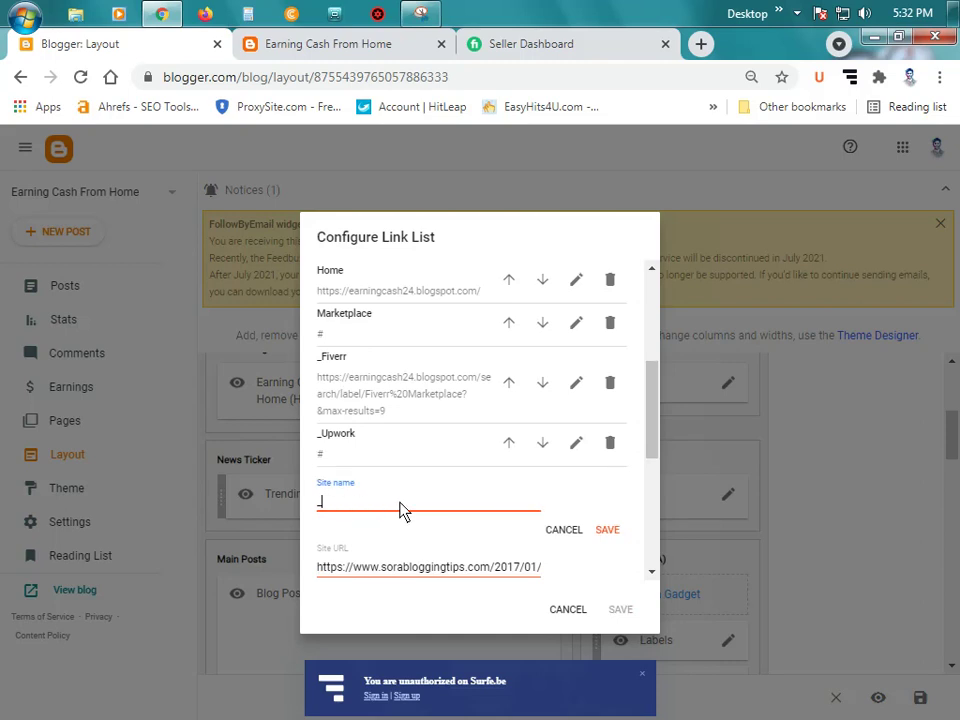
pyautogui.write('Freelancer')
pyautogui.tripleClick(475, 585)
pyautogui.write('#')
pyautogui.click(607, 529)
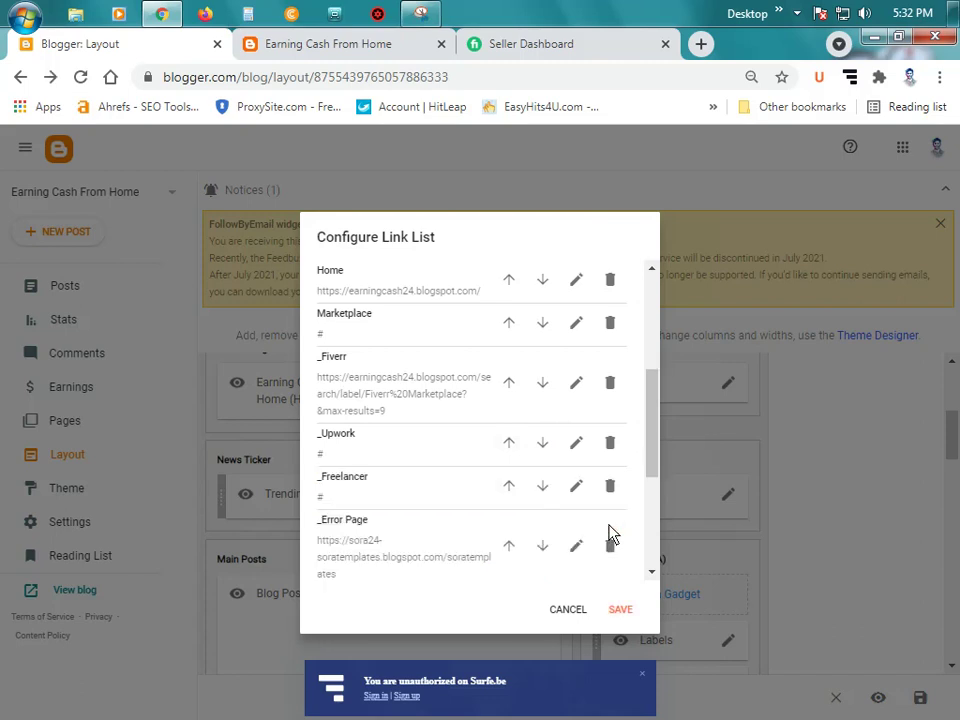
# Step: Rename the _Error Page link to _PeoplePerHour with URL # and save it
pyautogui.scroll(-1, 603, 543)
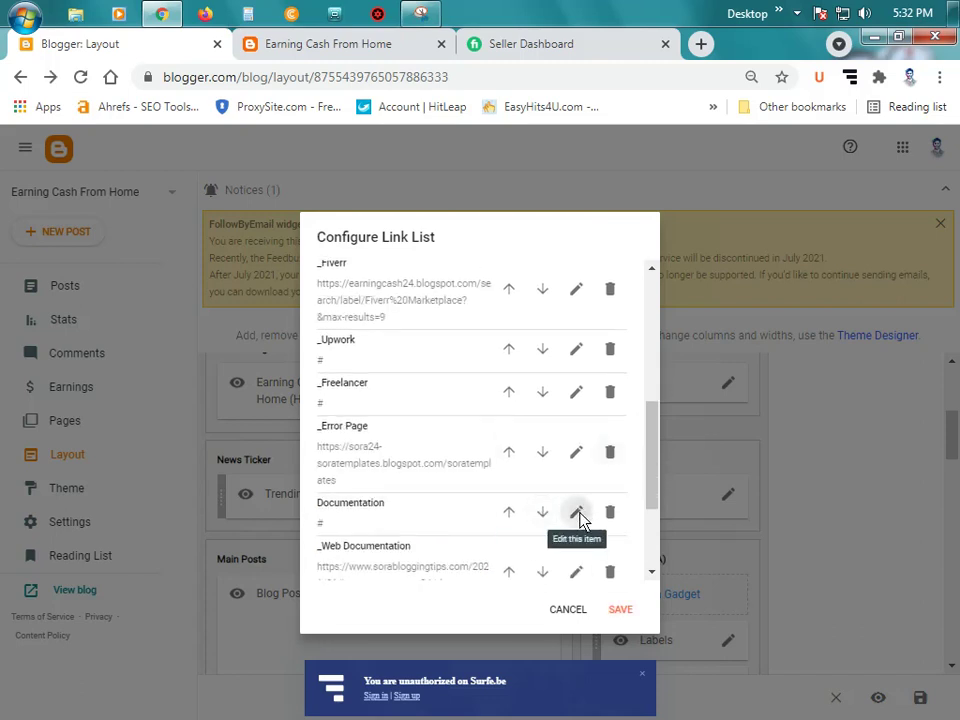
pyautogui.click(576, 513)
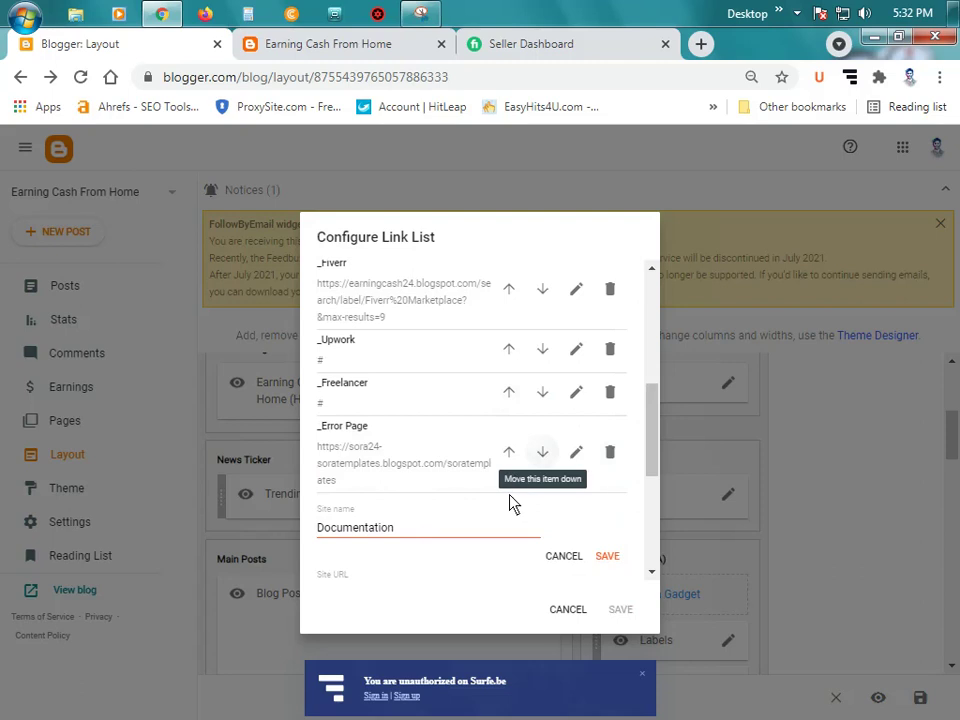
pyautogui.click(576, 452)
pyautogui.click(398, 458)
pyautogui.press('BackSpace')
pyautogui.press('BackSpace')
pyautogui.press('BackSpace')
pyautogui.press('BackSpace')
pyautogui.press('BackSpace')
pyautogui.press('BackSpace')
pyautogui.press('BackSpace')
pyautogui.press('BackSpace')
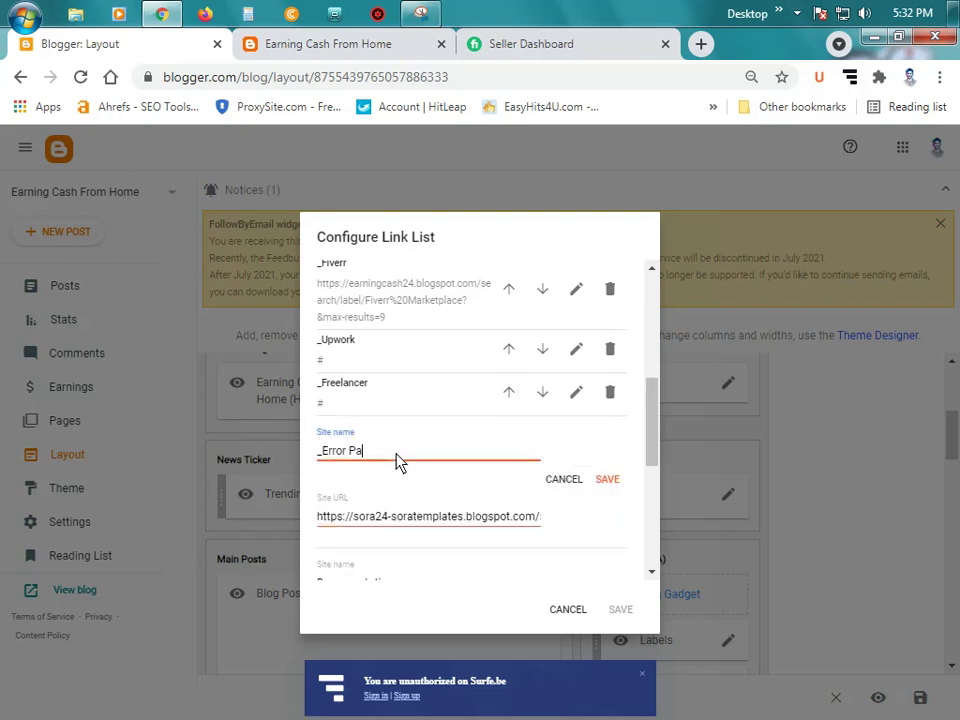
pyautogui.press('BackSpace')
pyautogui.press('BackSpace')
pyautogui.write('PeoplePerHour')
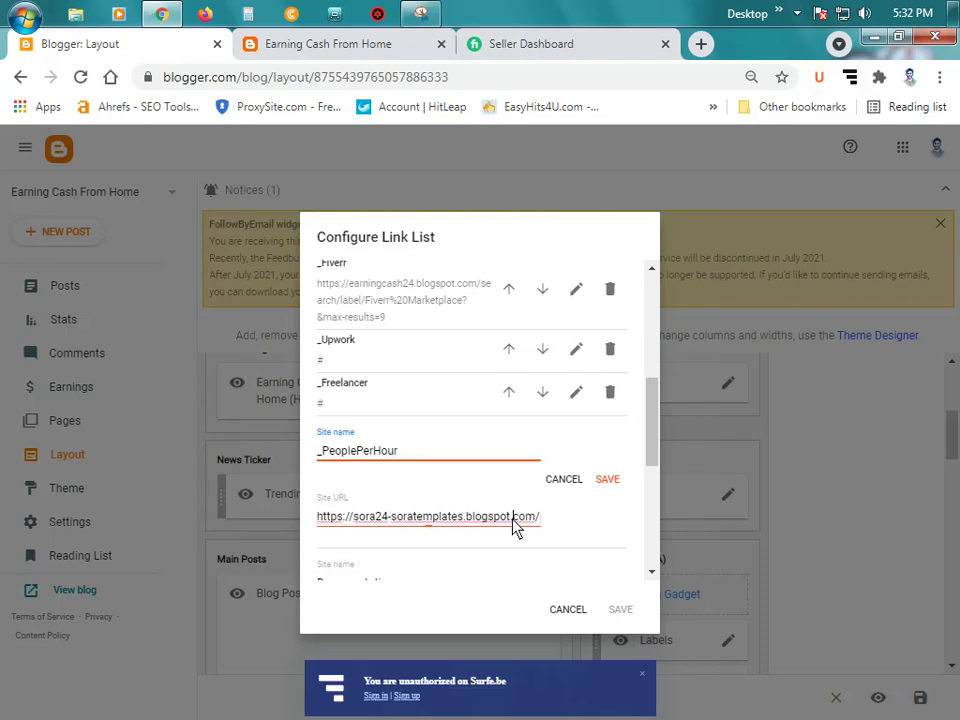
pyautogui.tripleClick(512, 527)
pyautogui.write('#')
pyautogui.click(615, 480)
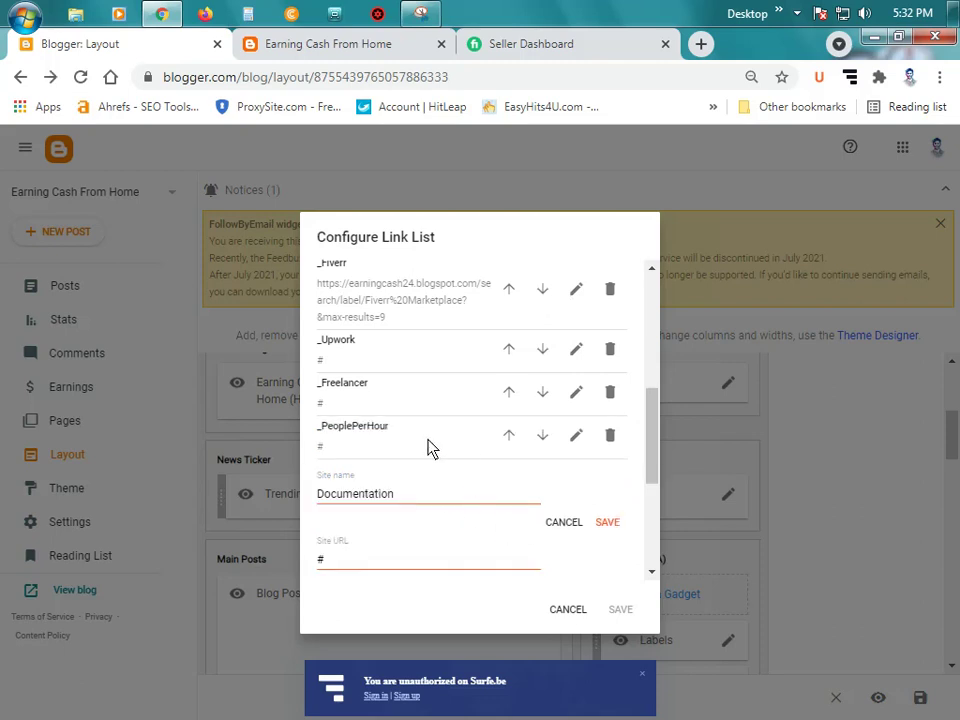
# Step: Start editing the Documentation link's name
pyautogui.scroll(1, 428, 446)
pyautogui.scroll(-1, 469, 428)
pyautogui.click(456, 505)
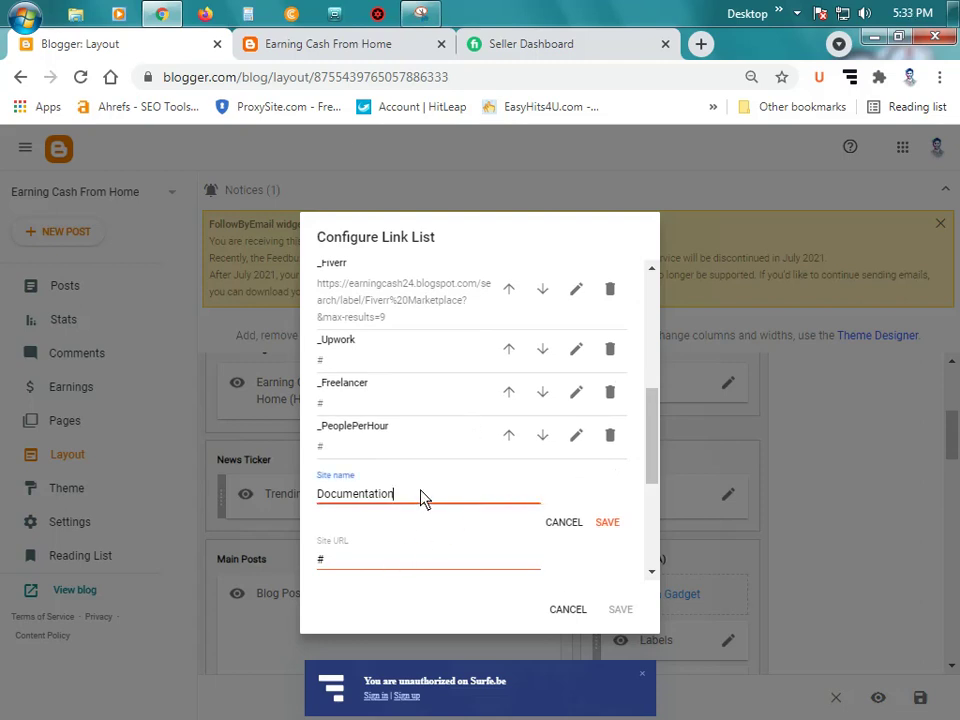
# Step: Check the live blog's menu dropdowns for the current Marketplace items
pyautogui.click(331, 46)
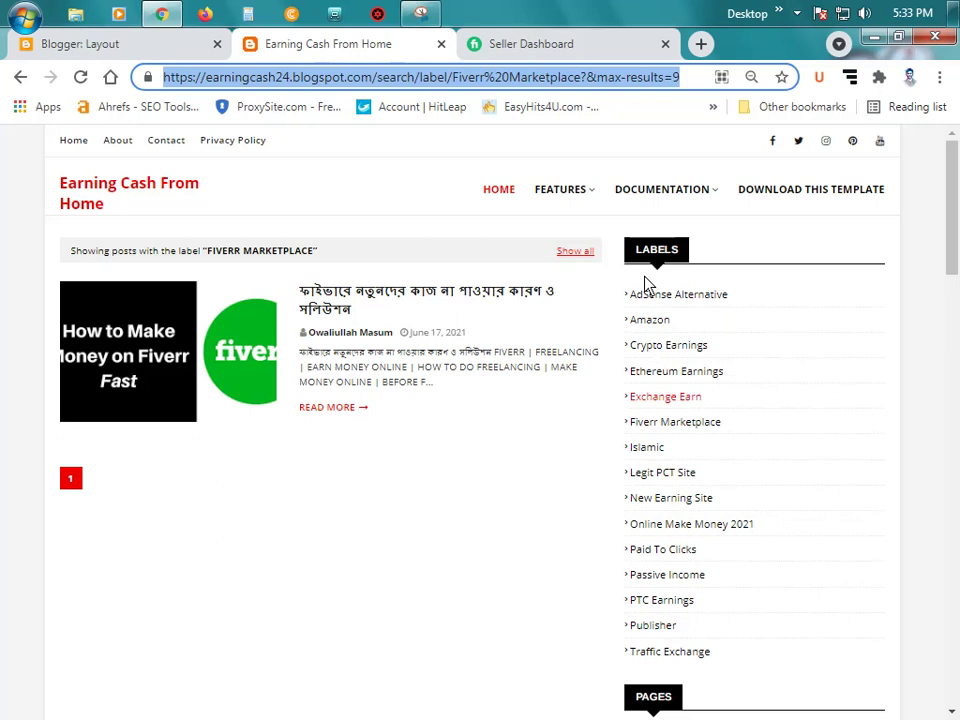
pyautogui.moveTo(690, 195)
pyautogui.moveTo(568, 195)
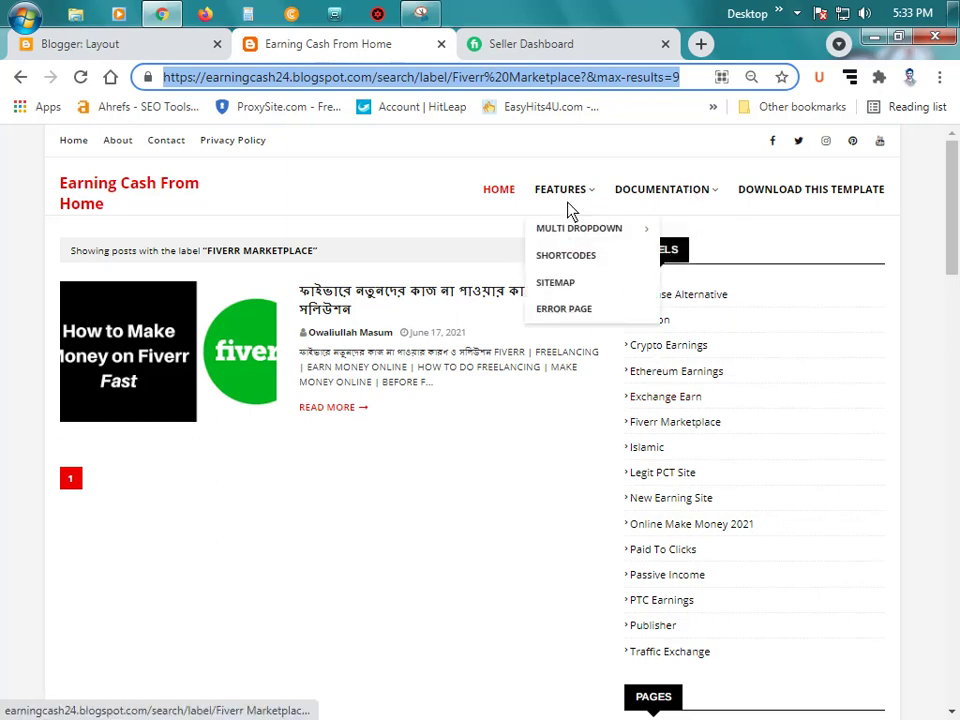
pyautogui.moveTo(555, 243)
pyautogui.moveTo(713, 180)
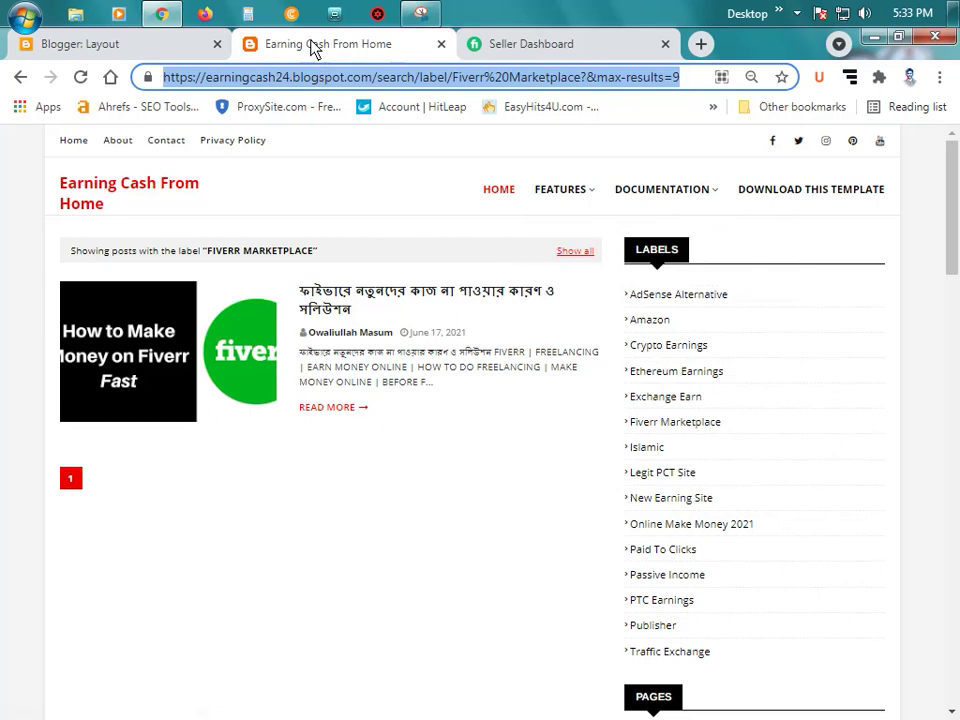
# Step: Rename the Documentation link to 'Crypto Earnings' and clear its # URL
pyautogui.click(90, 42)
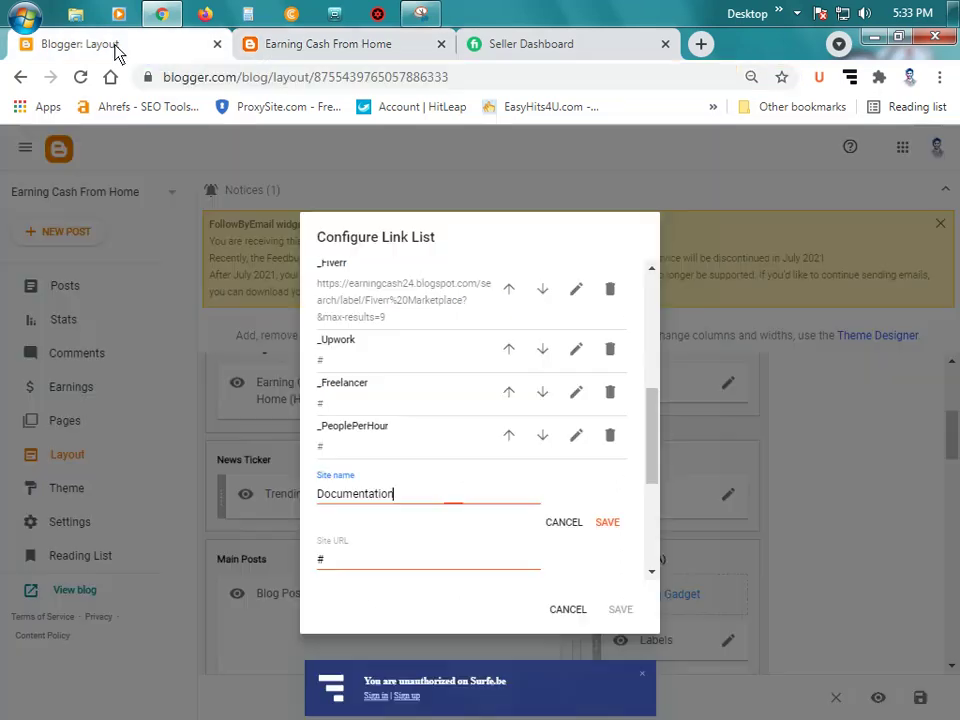
pyautogui.doubleClick(433, 504)
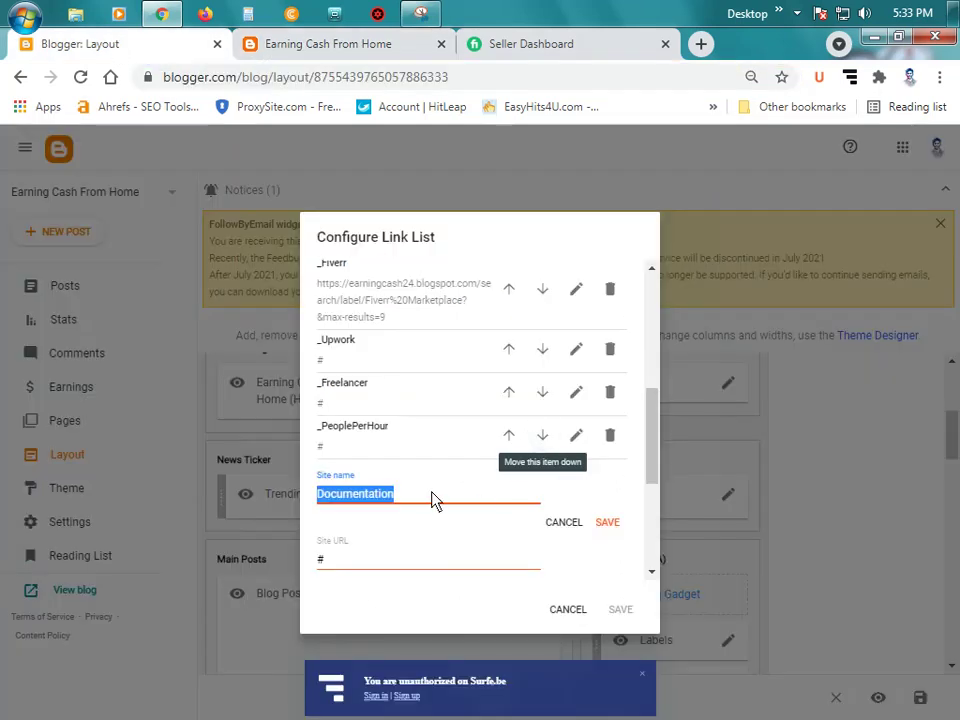
pyautogui.write('C')
pyautogui.write('l')
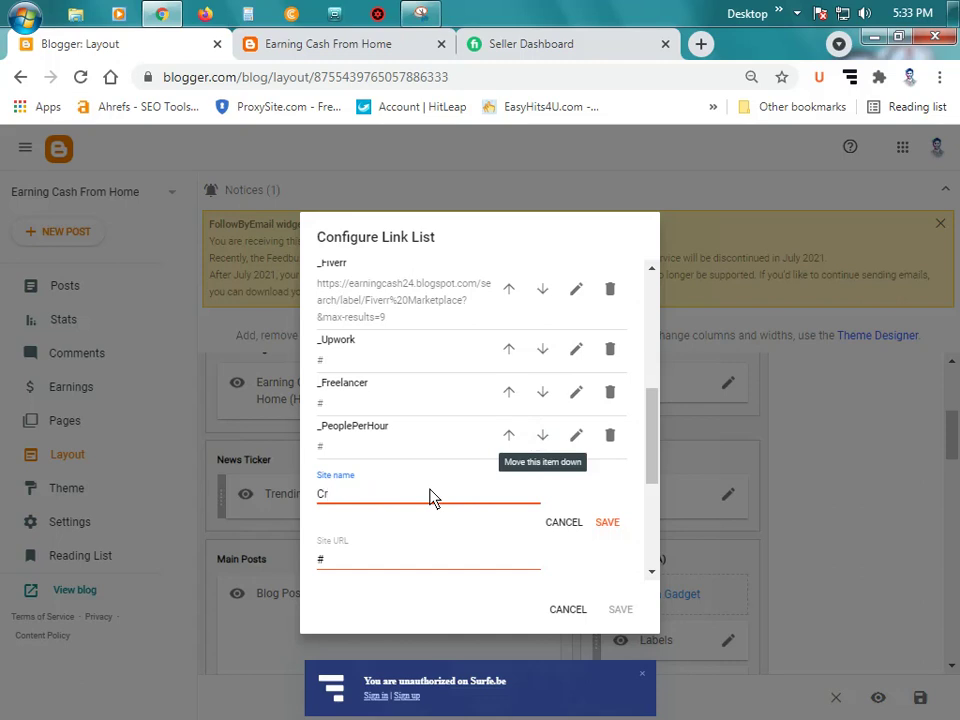
pyautogui.write('ypto Earnings')
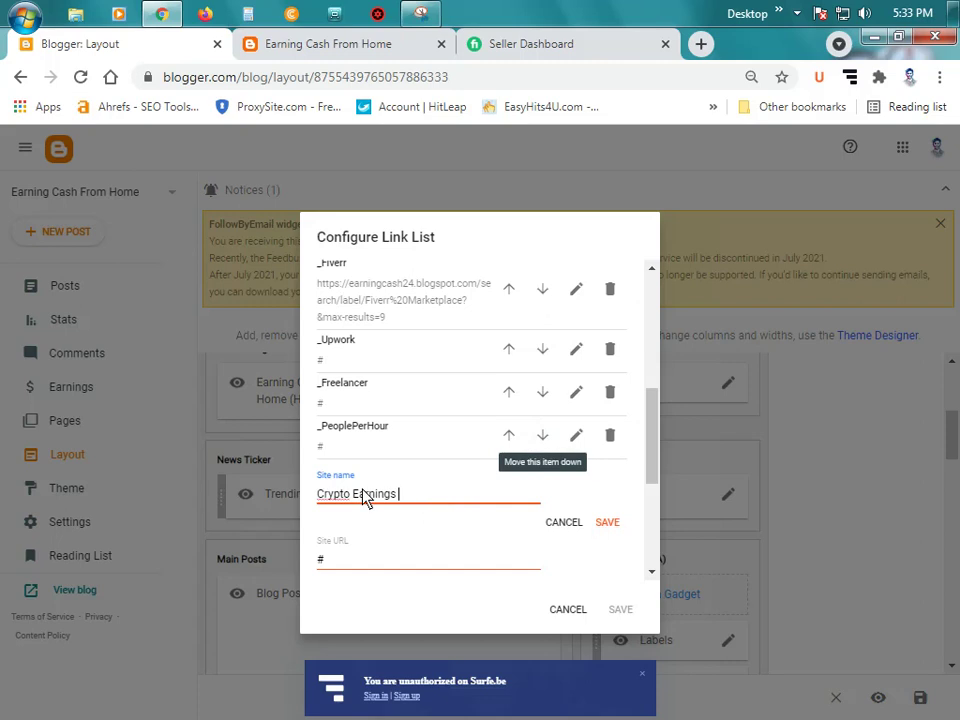
pyautogui.rightClick(332, 493)
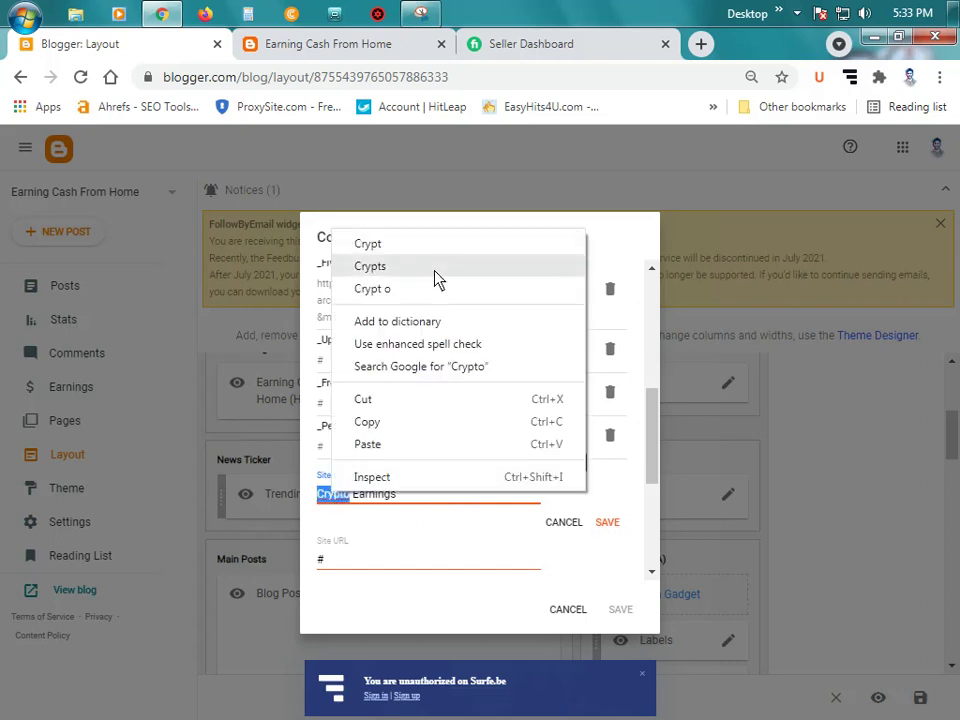
pyautogui.click(384, 548)
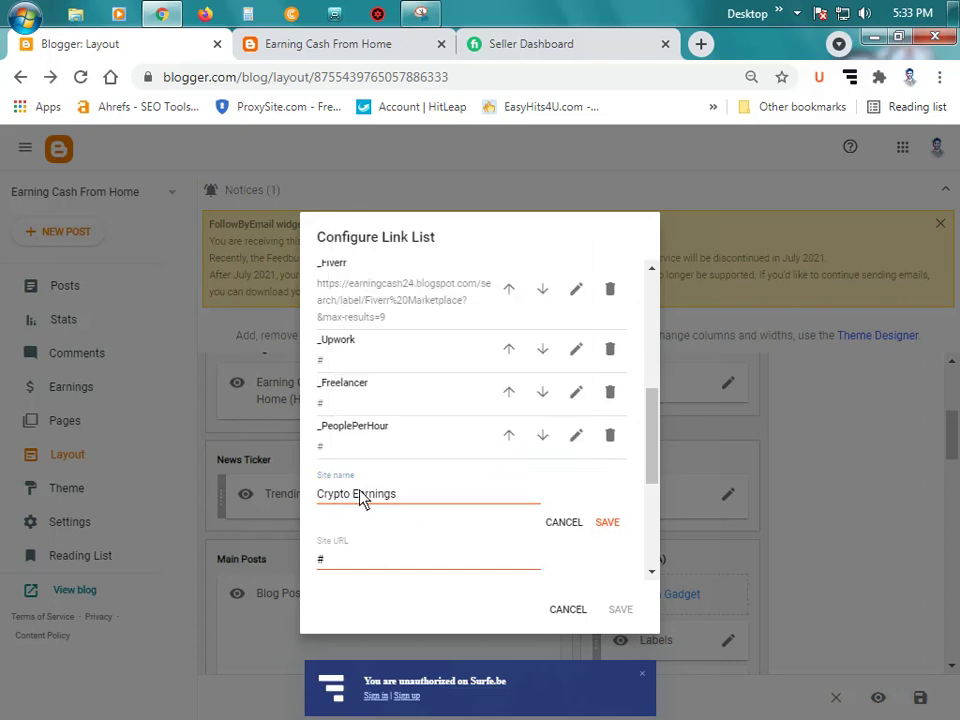
pyautogui.doubleClick(361, 566)
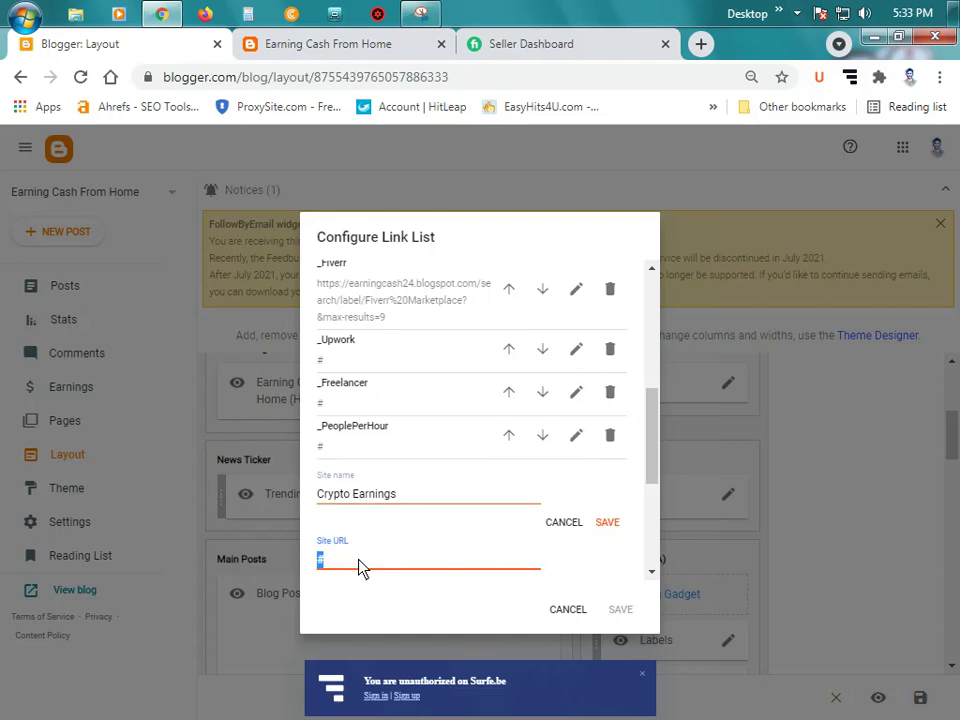
pyautogui.press('BackSpace')
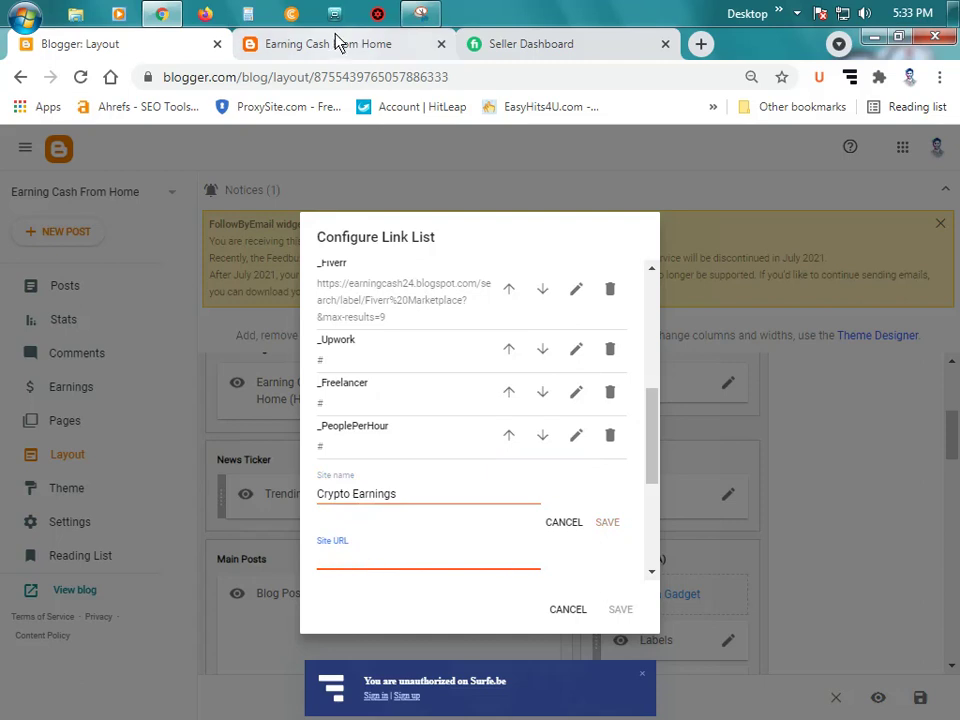
# Step: Copy the blog's Crypto Earnings label page address into the link's URL and save
pyautogui.click(336, 43)
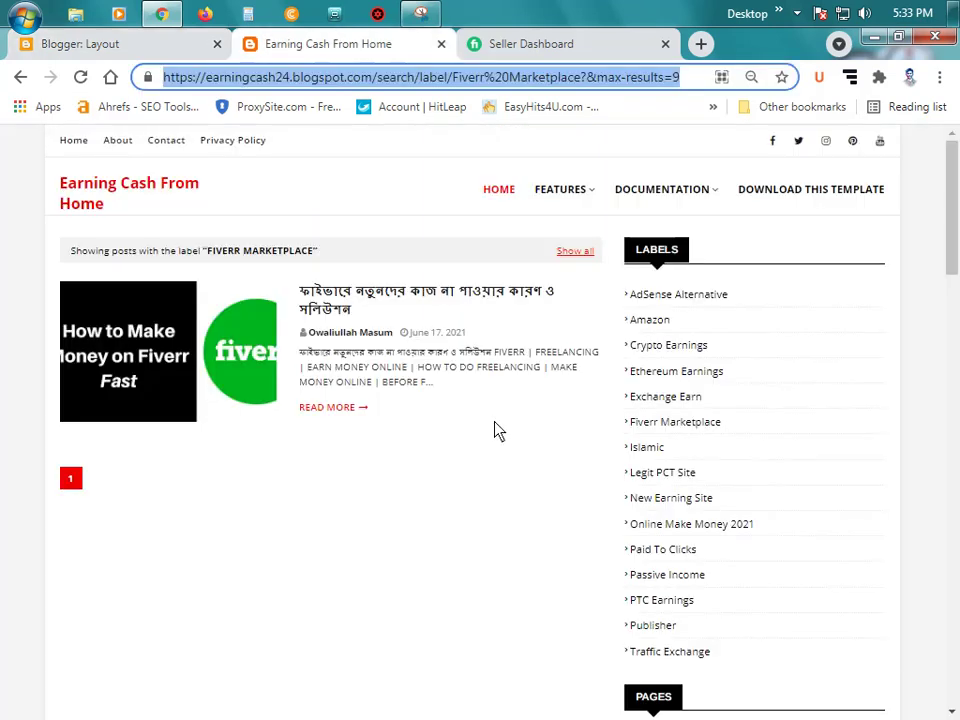
pyautogui.click(671, 358)
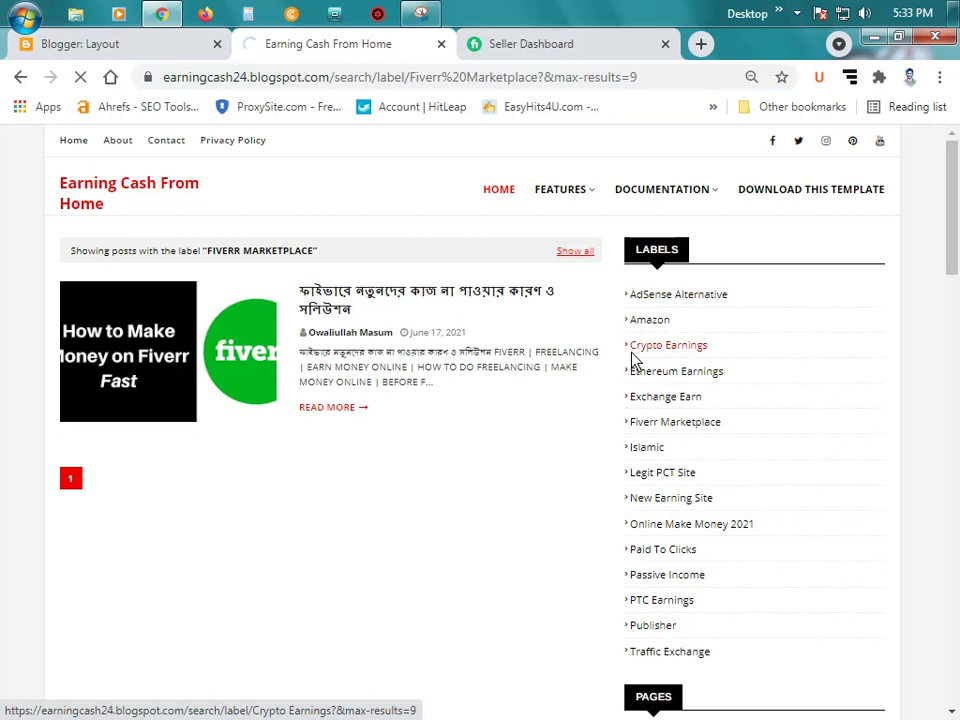
pyautogui.click(341, 80)
pyautogui.hotkey('ctrl', 'c')
pyautogui.click(148, 46)
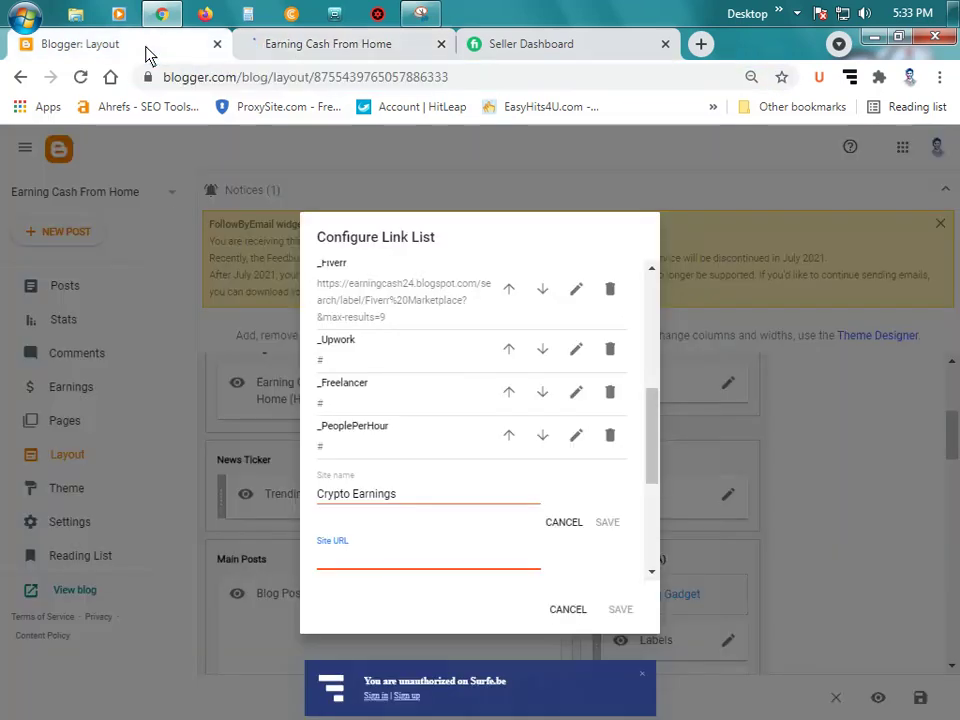
pyautogui.hotkey('ctrl', 'v')
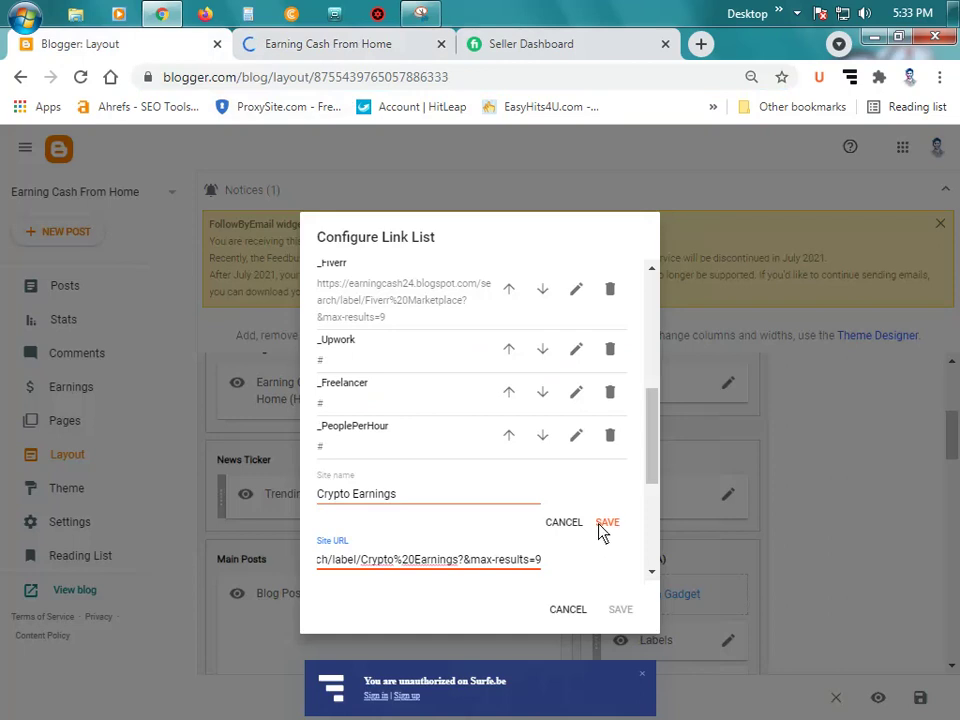
pyautogui.click(605, 522)
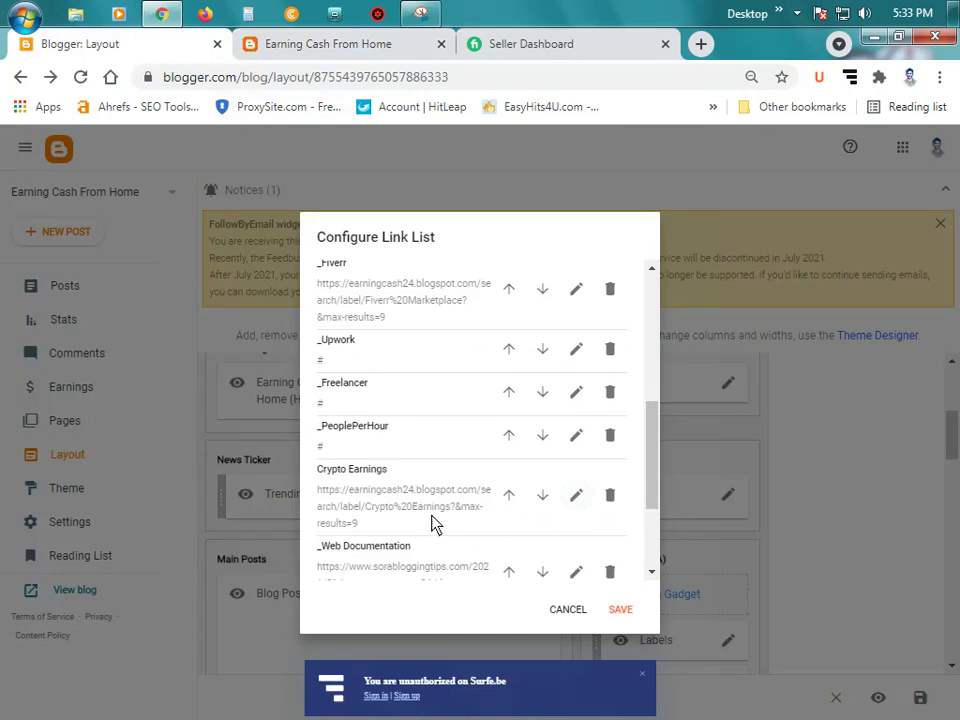
pyautogui.scroll(-1, 425, 500)
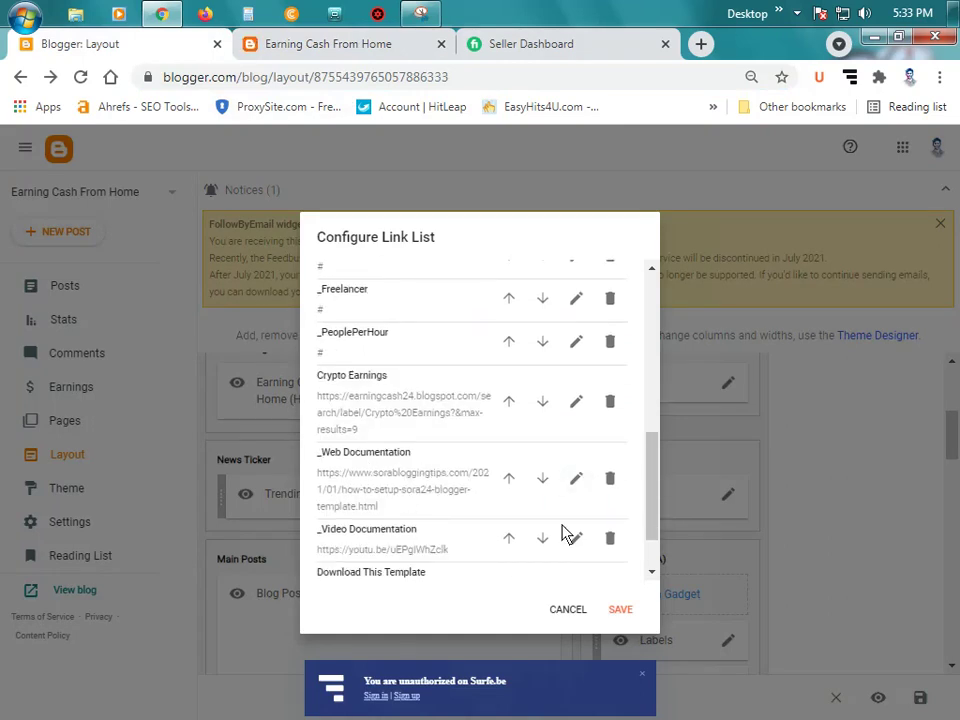
# Step: Delete _Web Documentation and _Video Documentation, and erase the Download This Template name
pyautogui.click(610, 482)
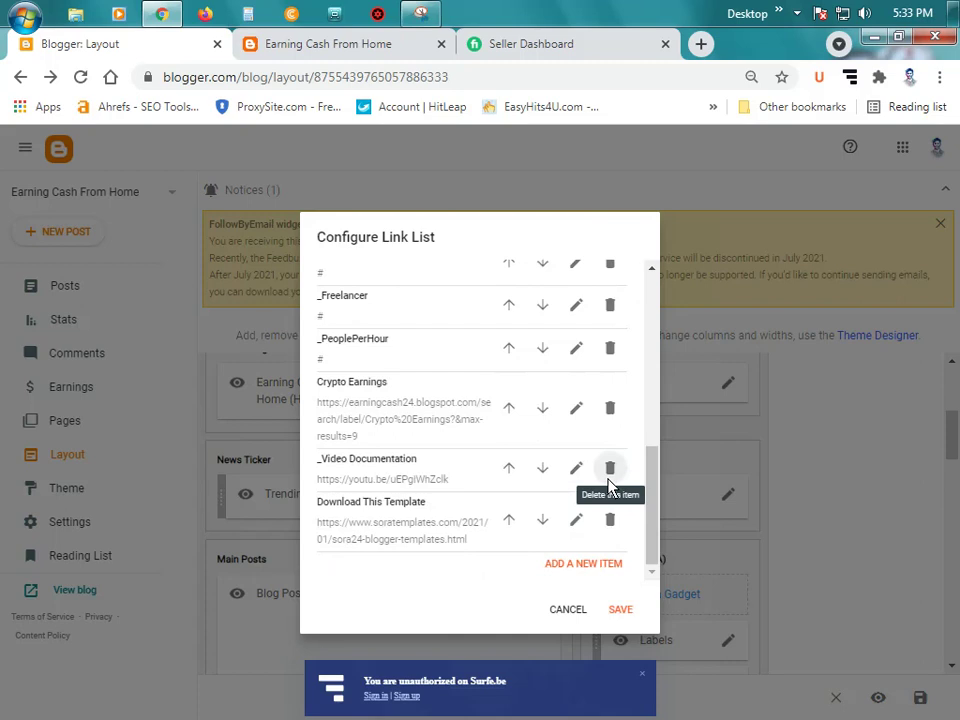
pyautogui.click(609, 481)
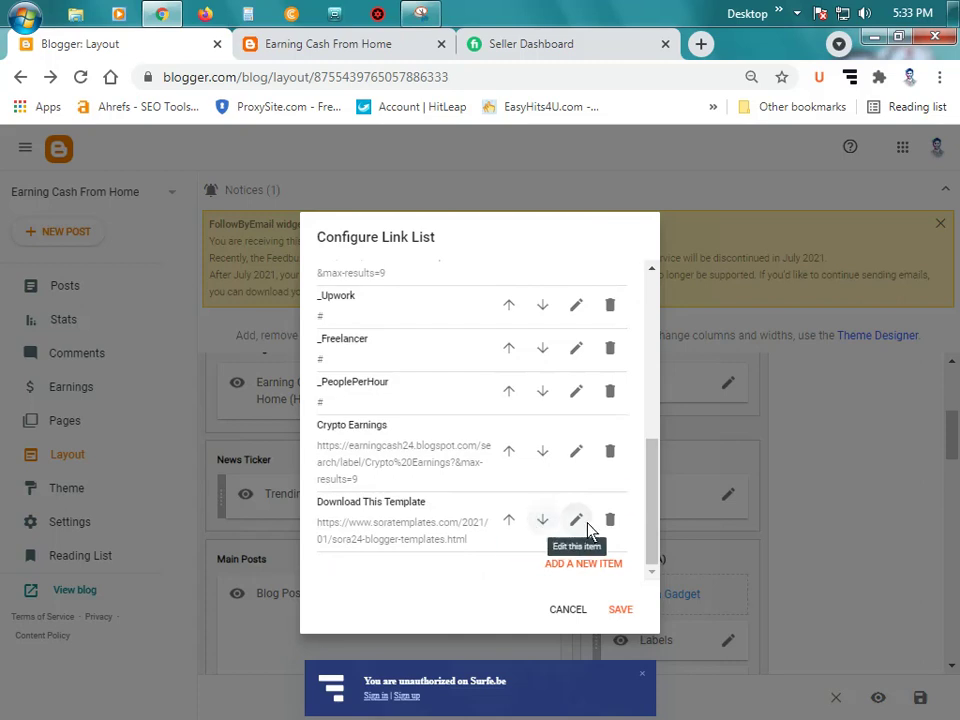
pyautogui.click(577, 520)
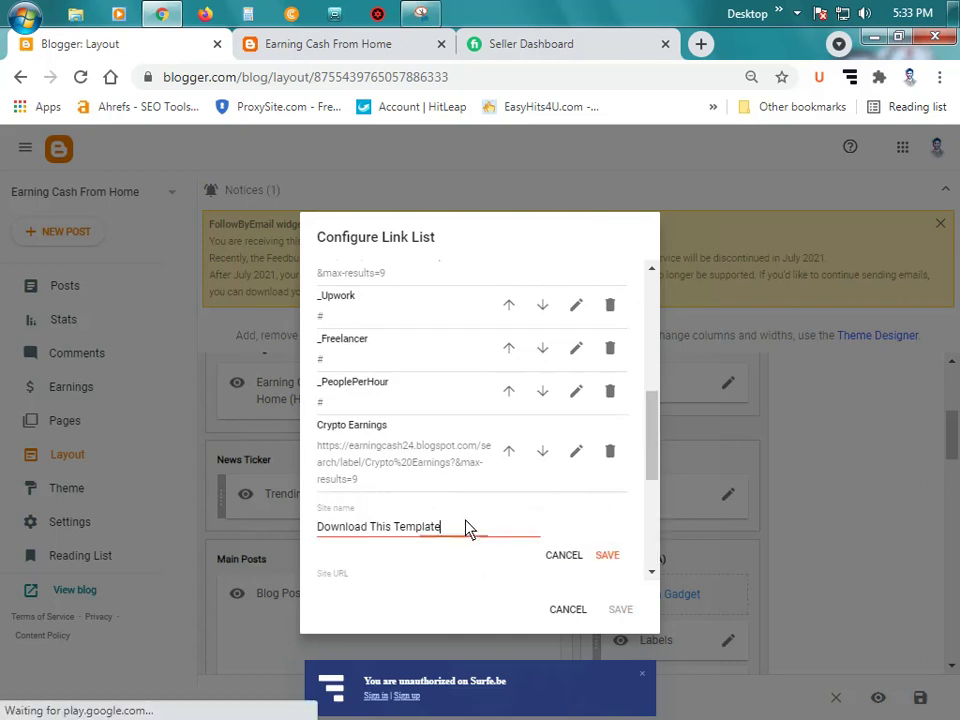
pyautogui.hotkey('ctrl', 'a')
pyautogui.press('BackSpace')
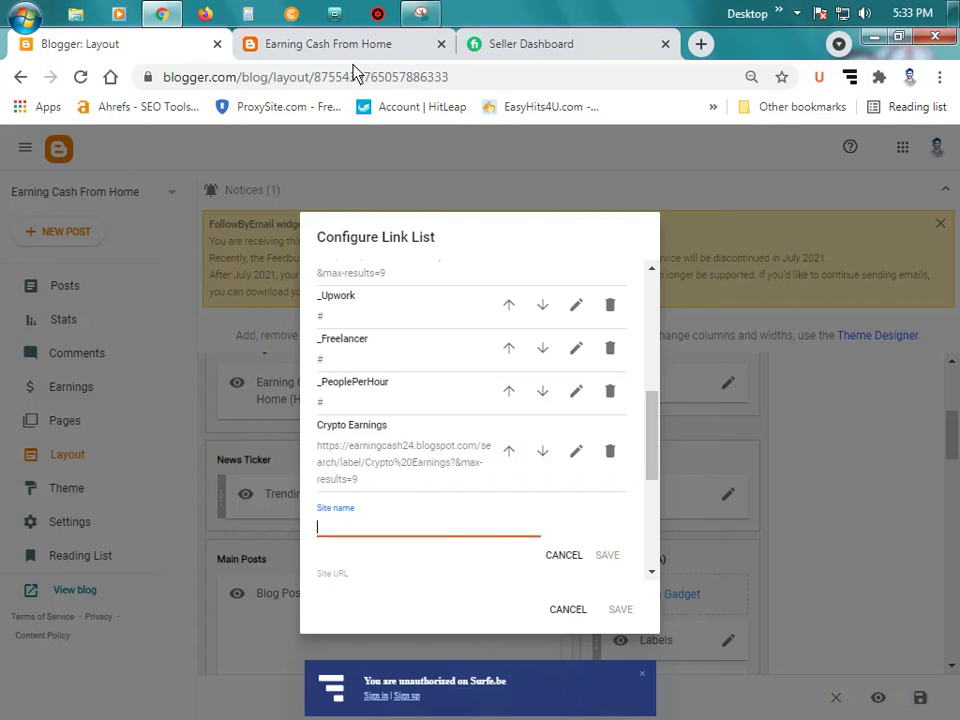
pyautogui.click(345, 48)
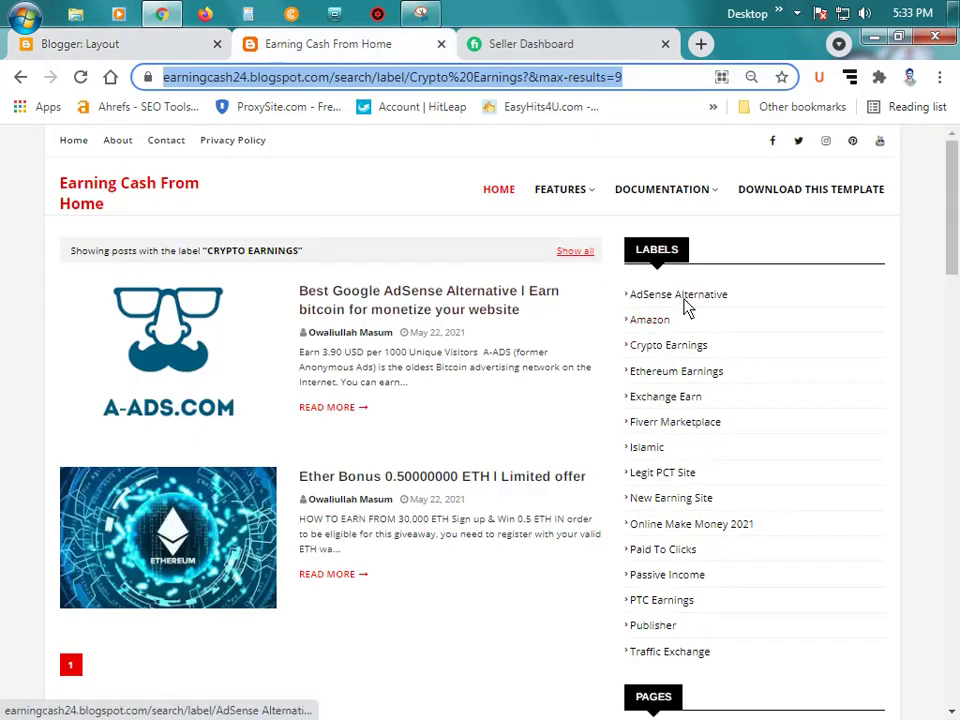
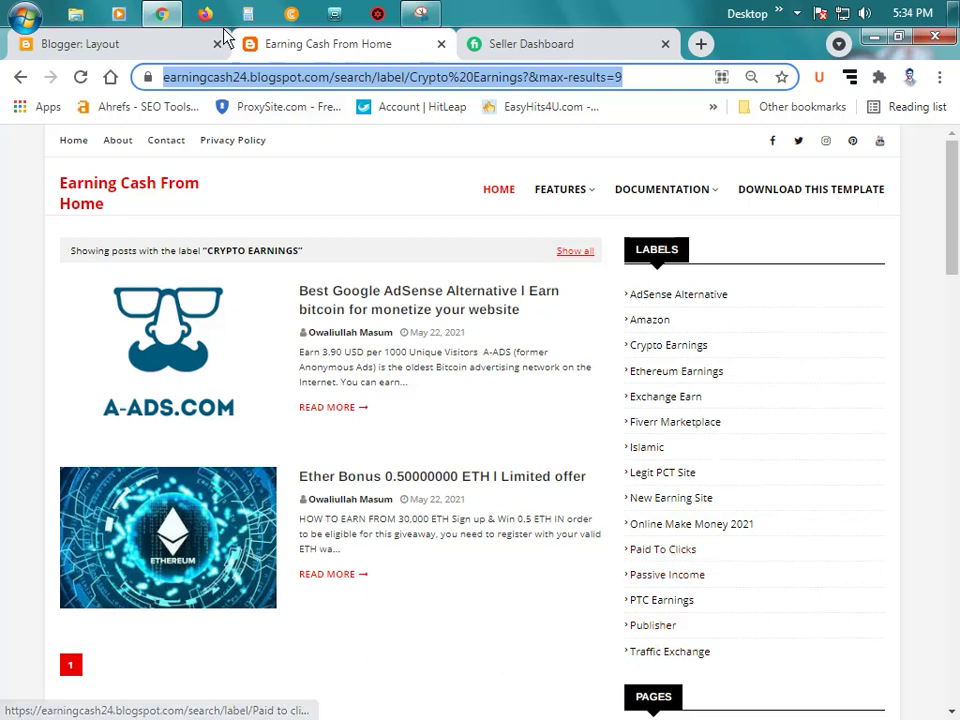
# Step: Point the Paid to Click (PTC) link at the Paid To Clicks label page address and save it
pyautogui.click(668, 552)
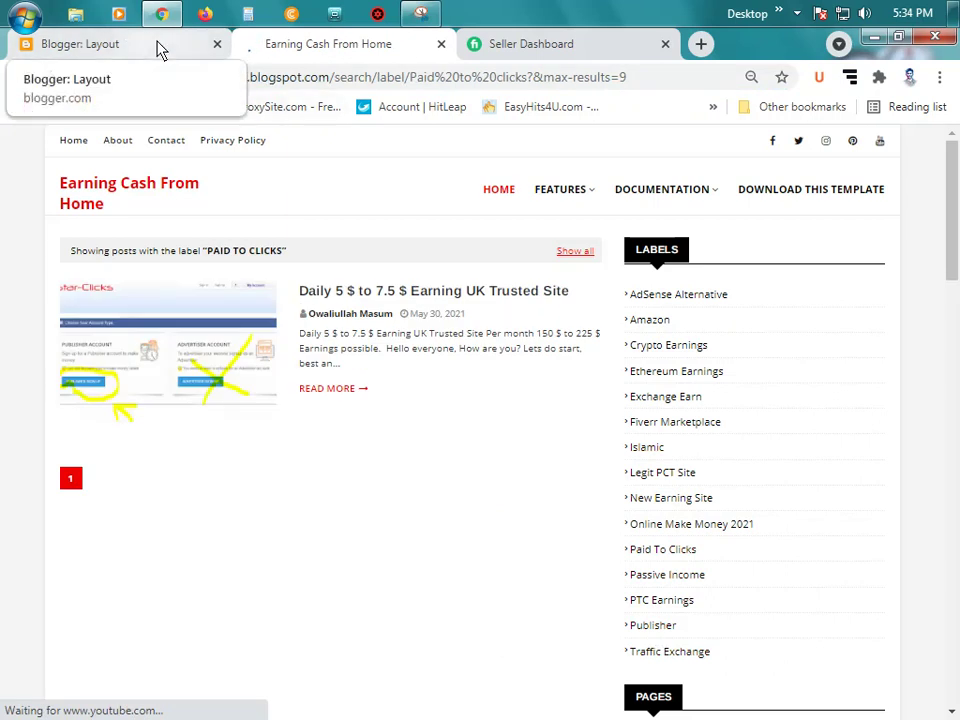
pyautogui.click(398, 88)
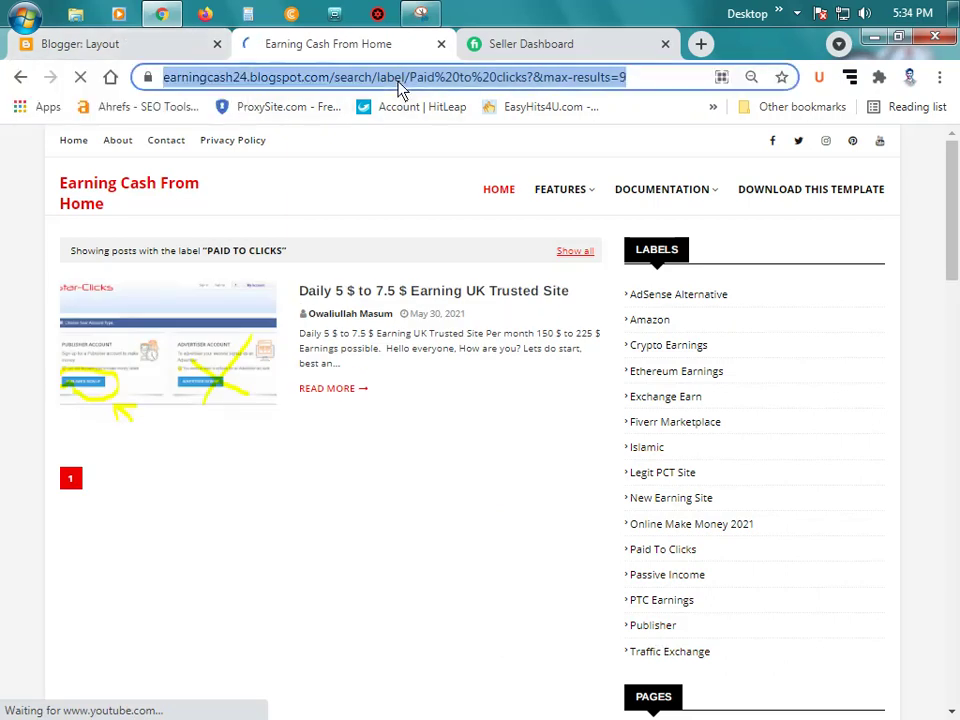
pyautogui.click(160, 45)
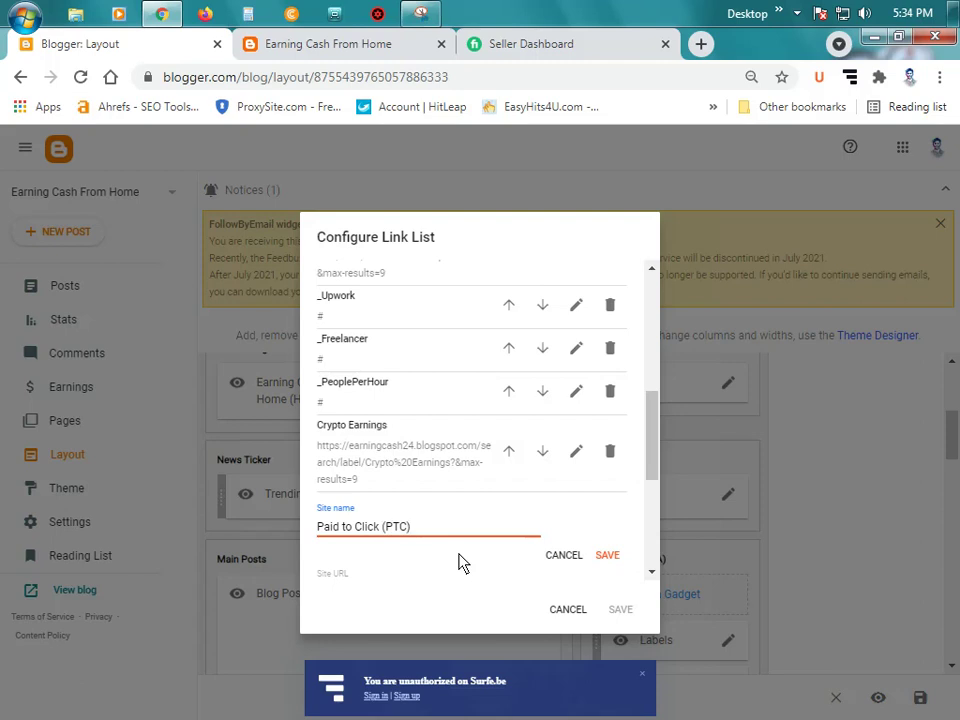
pyautogui.scroll(-1, 379, 514)
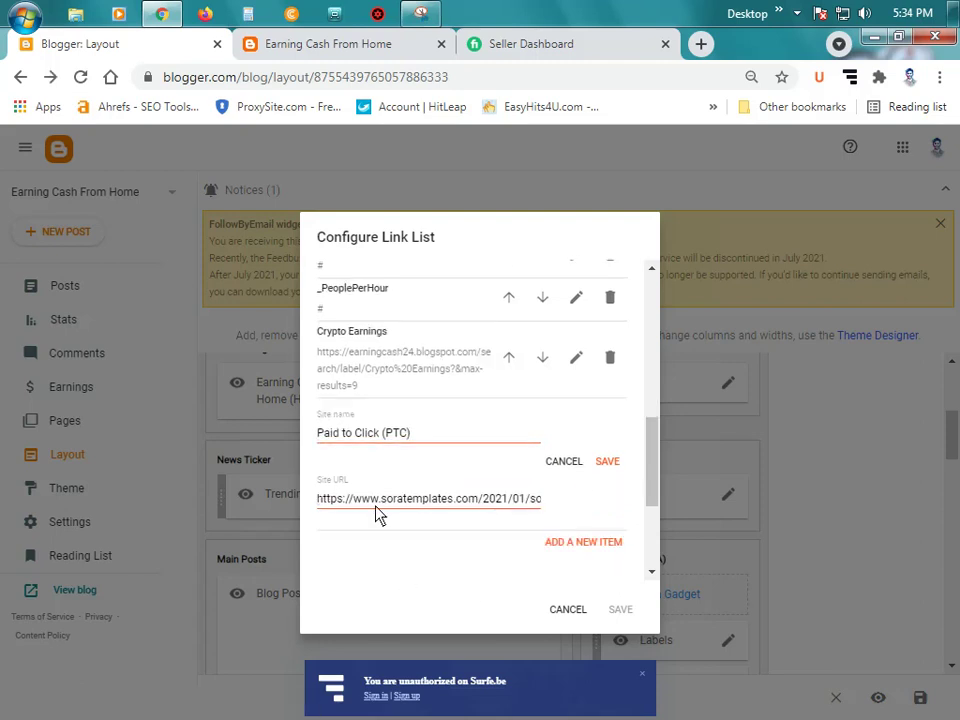
pyautogui.tripleClick(378, 511)
pyautogui.hotkey('ctrl', 'v')
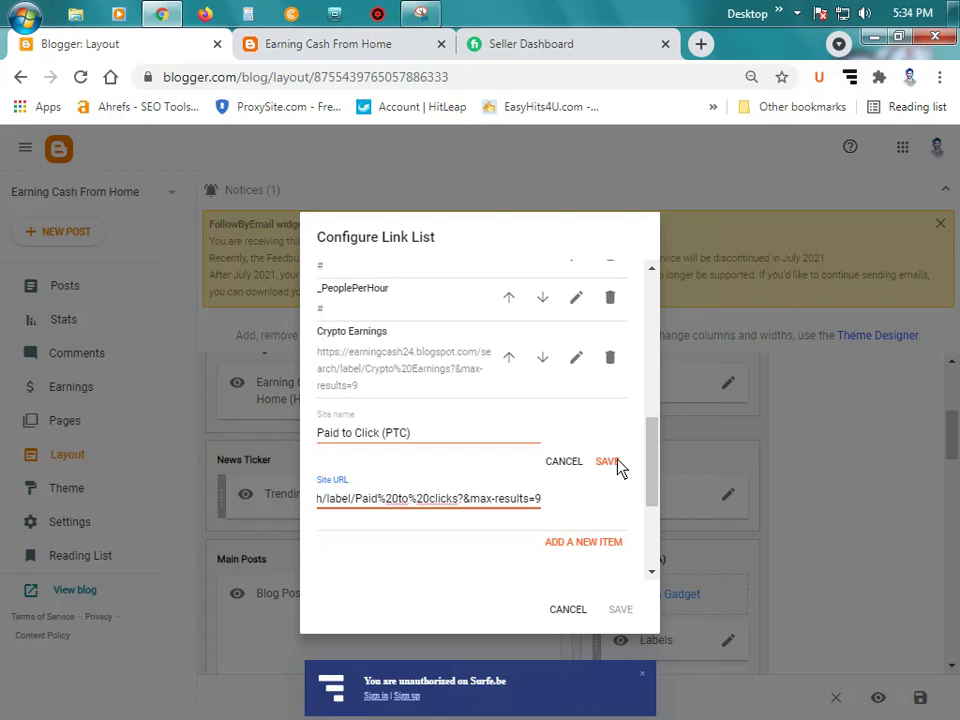
pyautogui.click(607, 461)
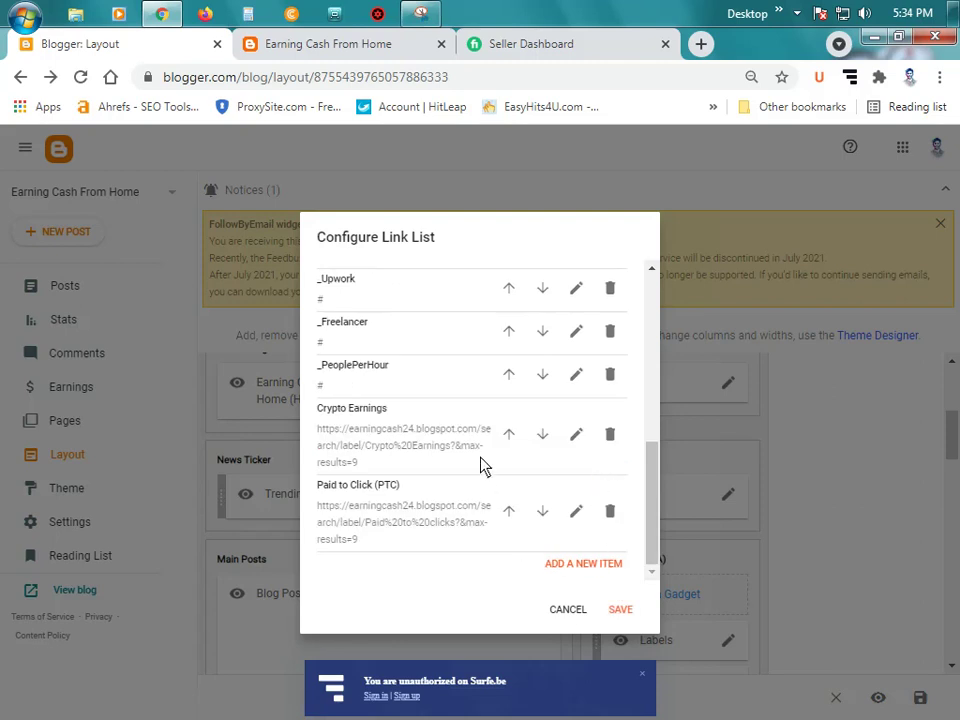
# Step: Add a new blank link item and place the cursor in its site name
pyautogui.click(589, 564)
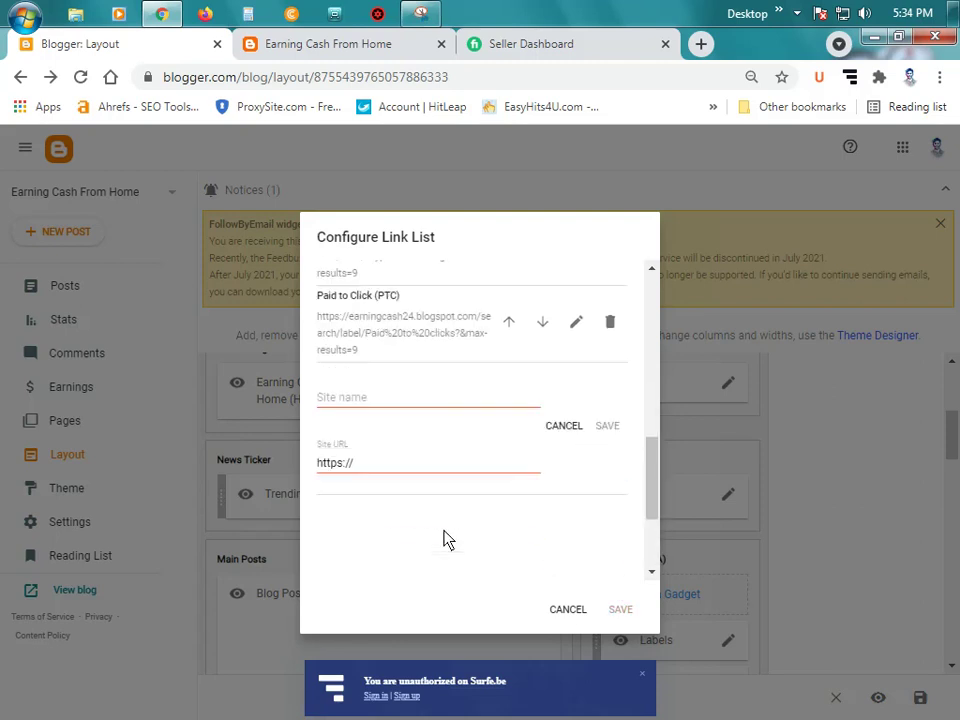
pyautogui.scroll(-2, 430, 450)
pyautogui.click(395, 315)
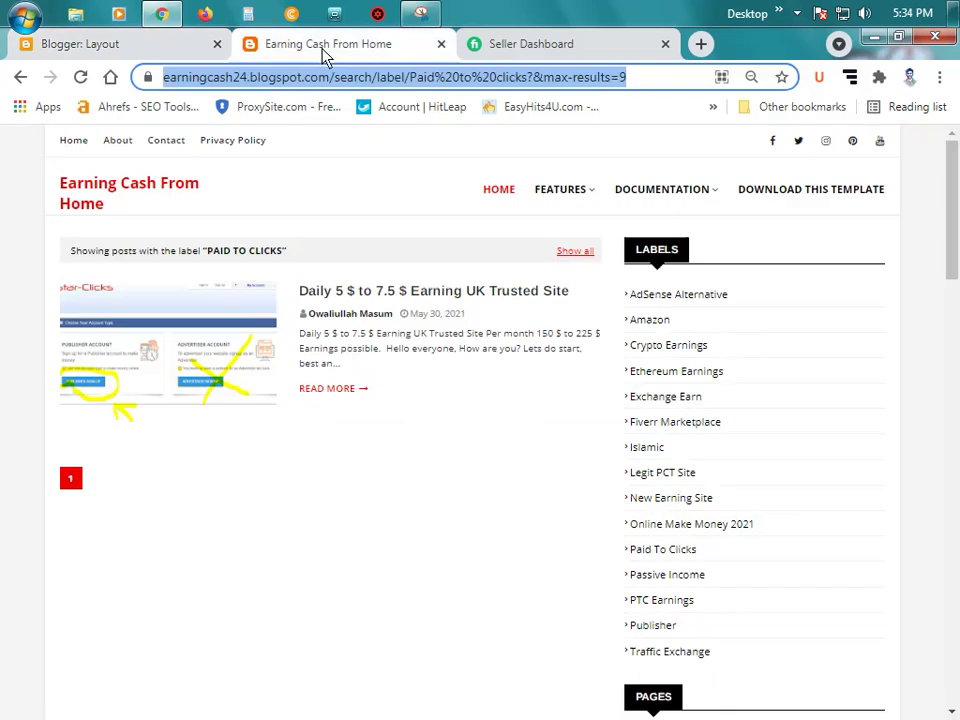
# Step: Copy the address of the live blog's Passive Income label page
pyautogui.click(322, 44)
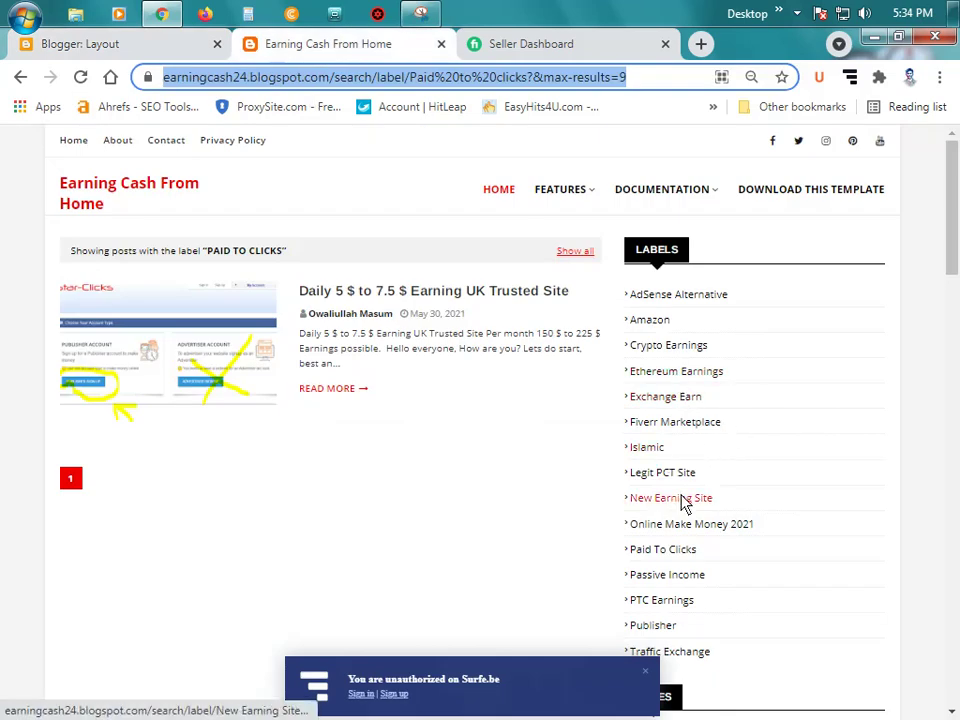
pyautogui.click(686, 580)
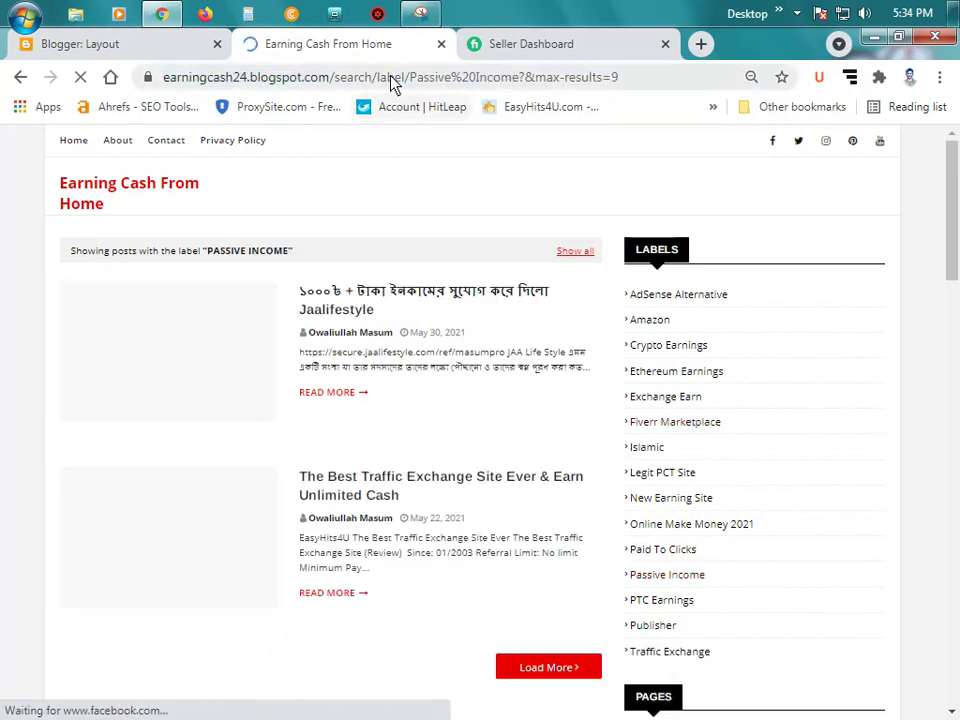
pyautogui.click(390, 78)
pyautogui.click(144, 40)
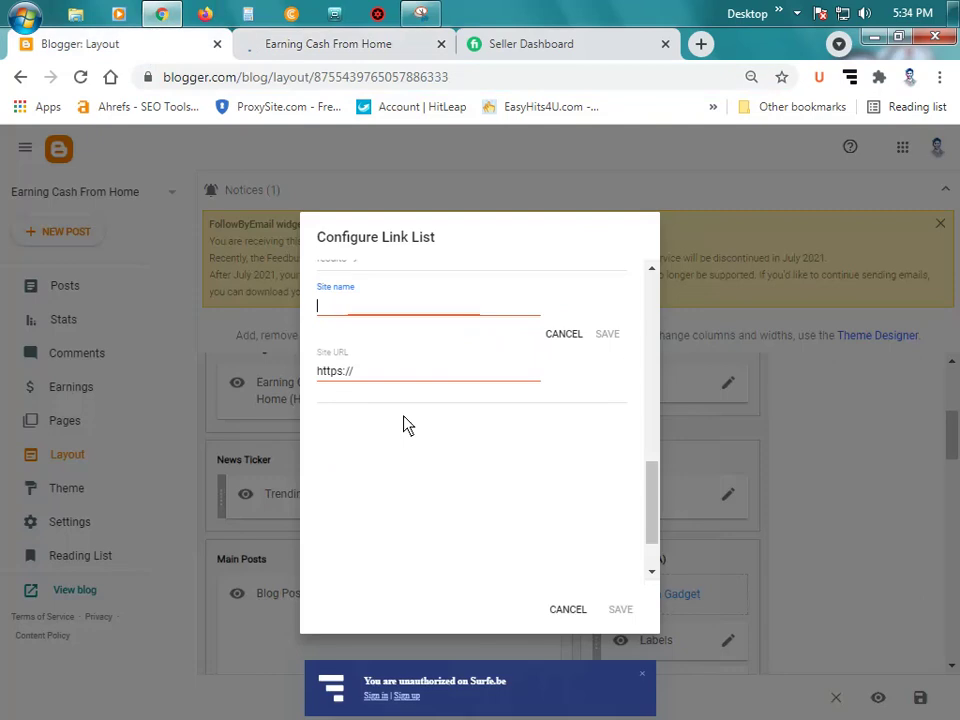
# Step: Save a 'Passive Income' link entry with the label page address, then add another blank item
pyautogui.write('Passive Income')
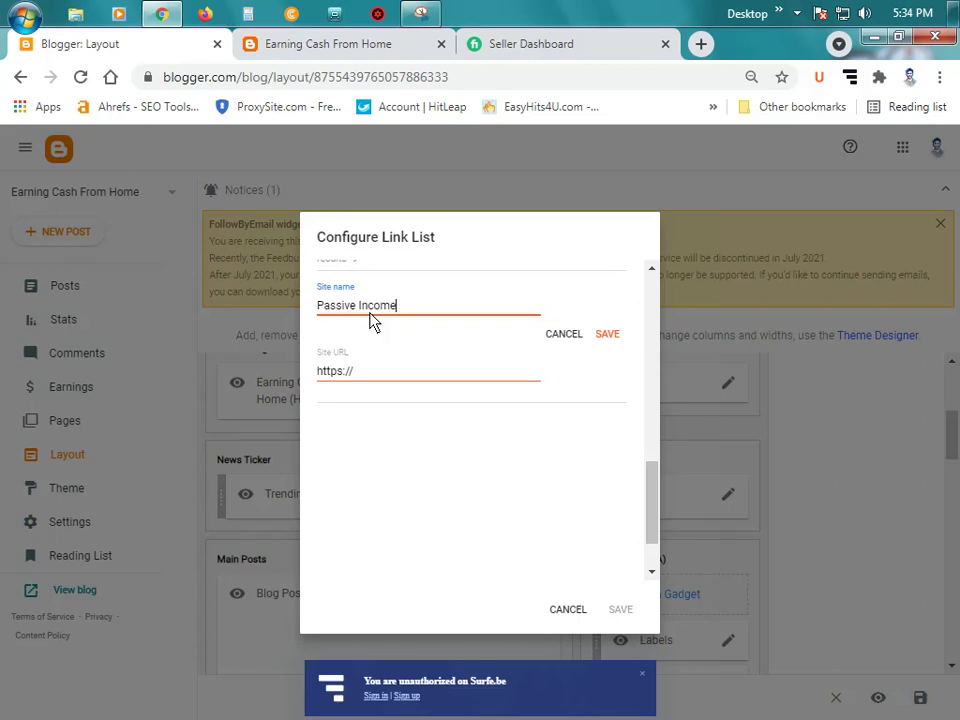
pyautogui.tripleClick(348, 372)
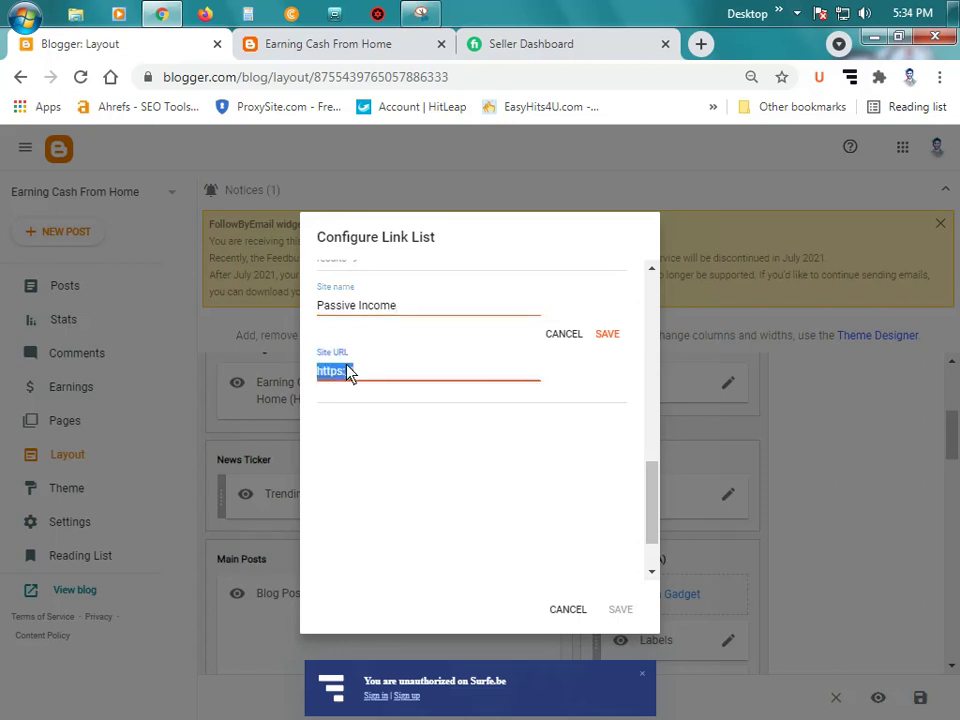
pyautogui.hotkey('ctrl', 'v')
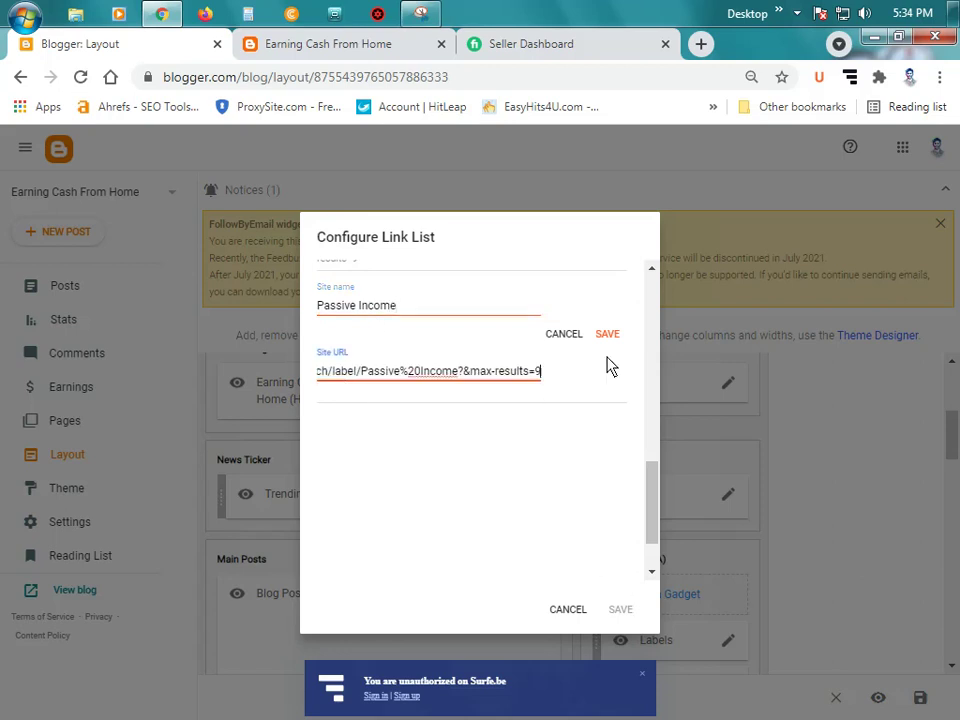
pyautogui.click(607, 334)
pyautogui.scroll(2, 493, 399)
pyautogui.scroll(-2, 493, 399)
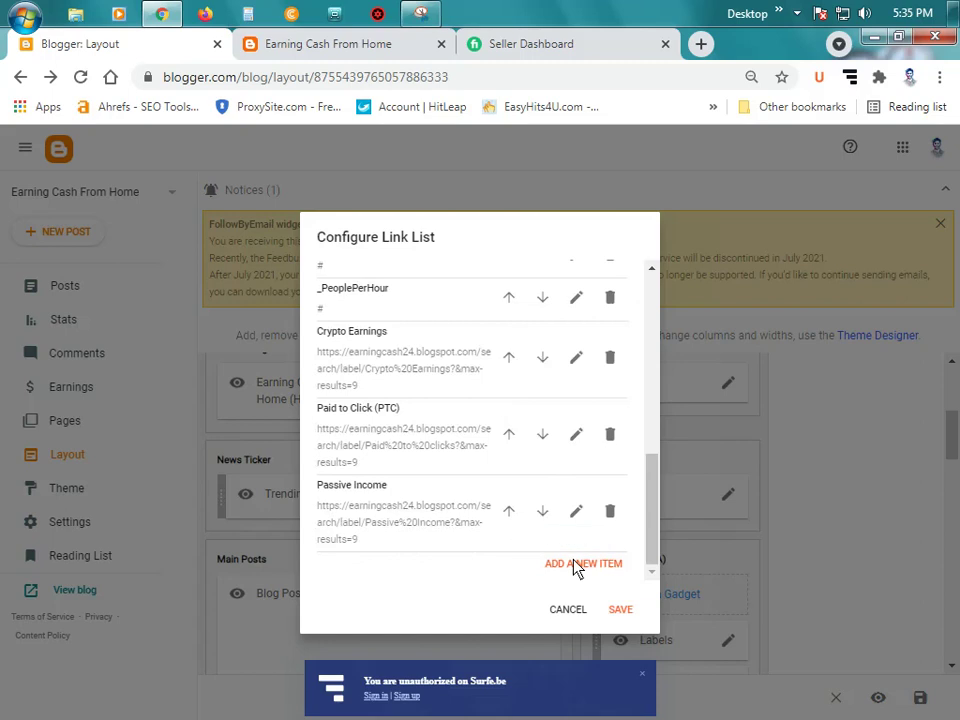
pyautogui.click(575, 565)
pyautogui.scroll(-3, 525, 508)
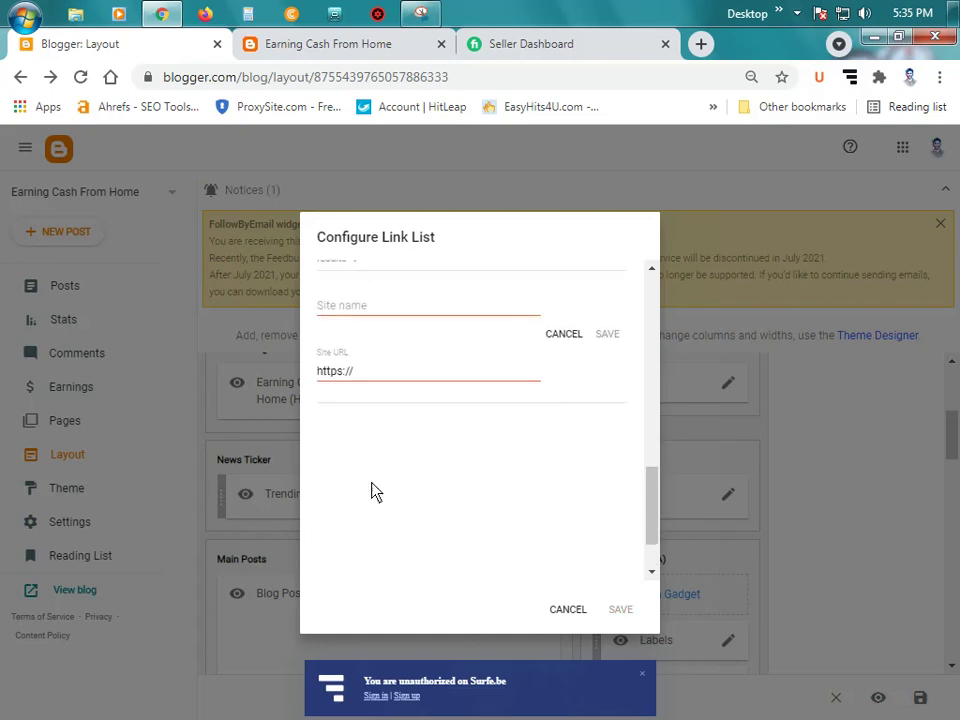
# Step: Add a link entry named 'Blooging' and save it
pyautogui.click(364, 312)
pyautogui.write('Bloo')
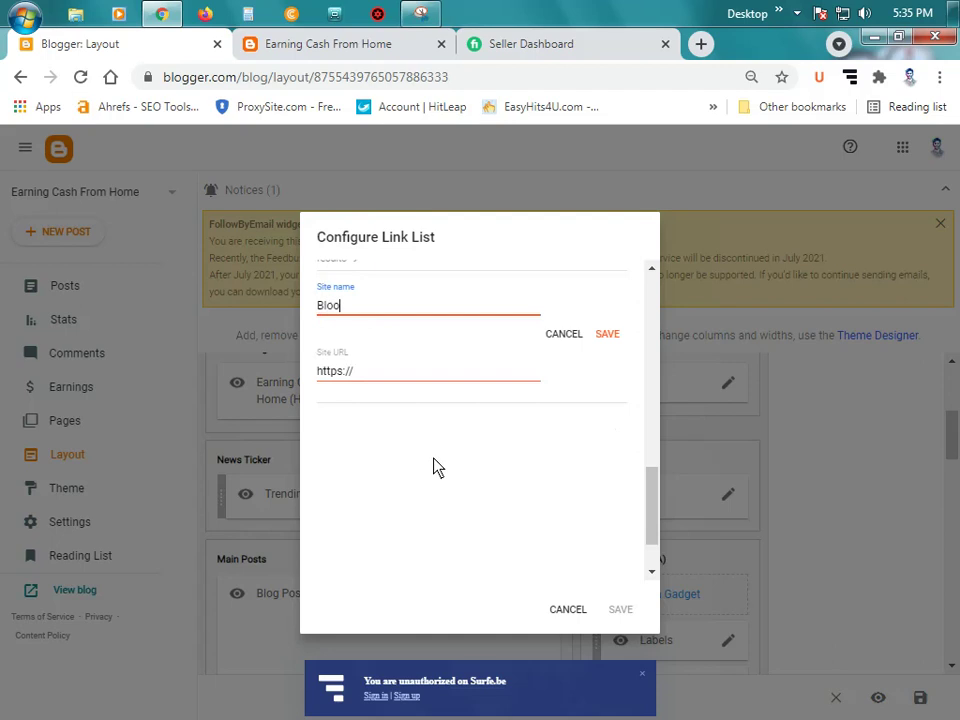
pyautogui.write('ging')
pyautogui.click(398, 382)
pyautogui.click(610, 337)
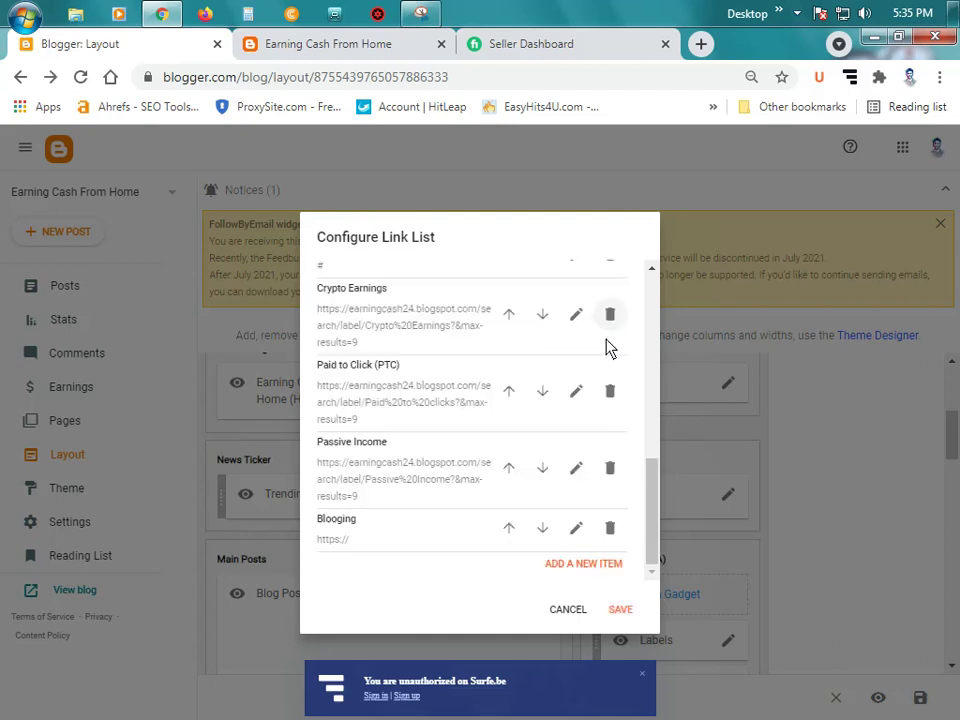
# Step: Add another link entry named 'Publisher' and save it
pyautogui.click(585, 565)
pyautogui.click(360, 46)
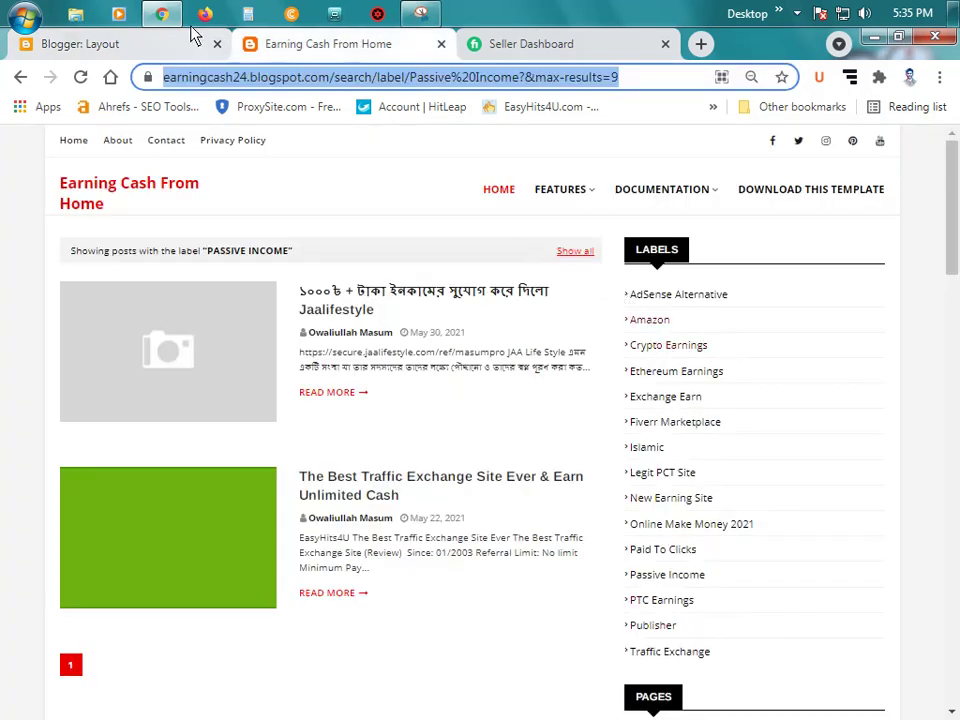
pyautogui.click(160, 50)
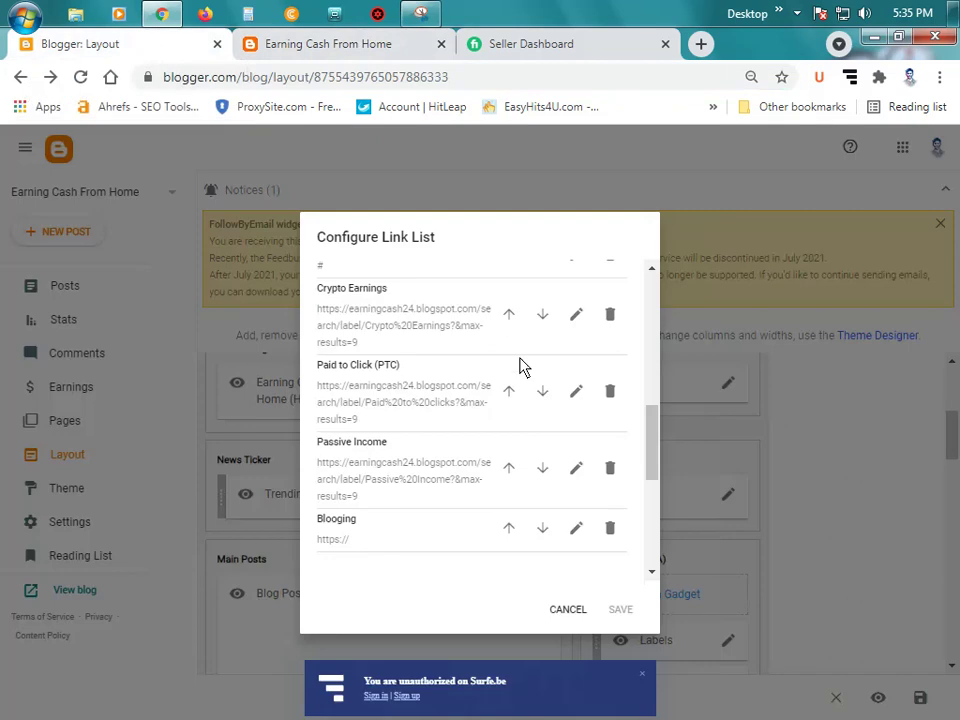
pyautogui.scroll(-2, 440, 550)
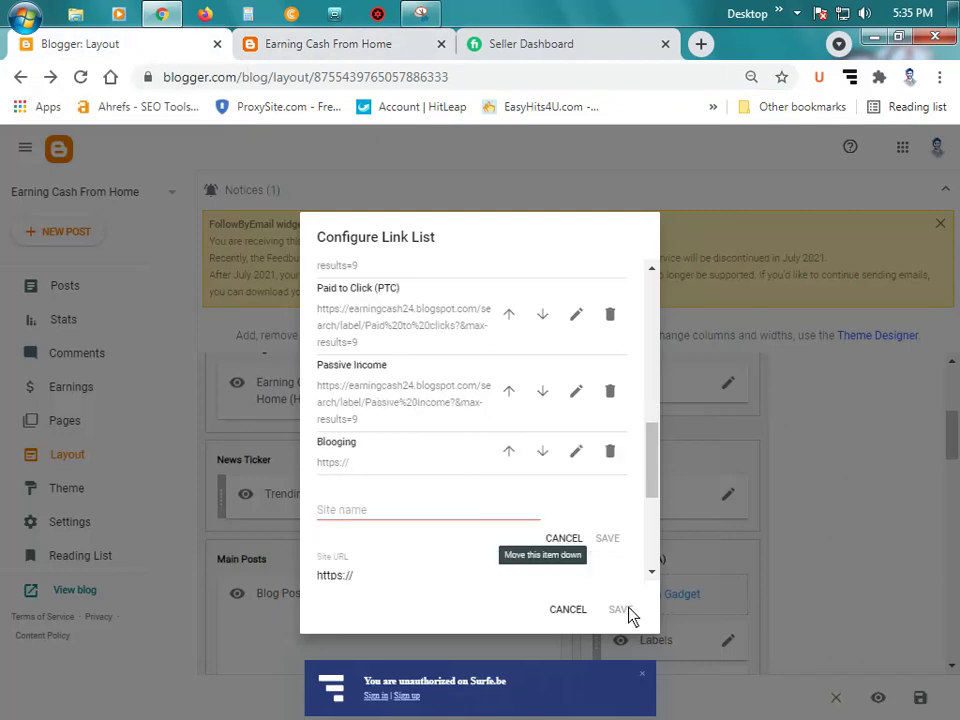
pyautogui.click(423, 500)
pyautogui.write('Pib')
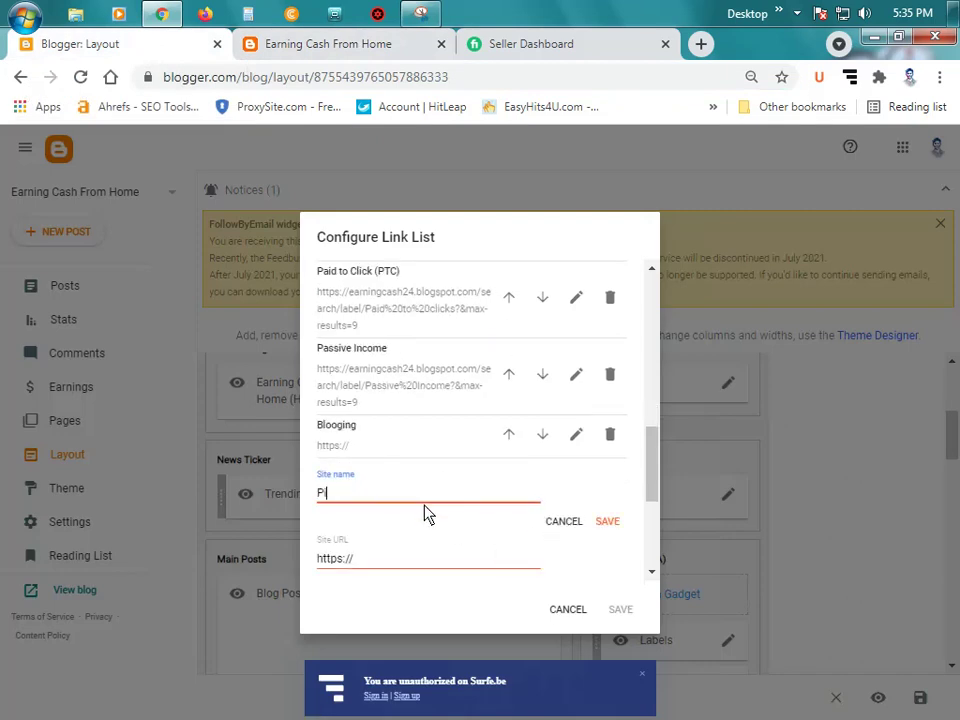
pyautogui.press('BackSpace')
pyautogui.press('BackSpace')
pyautogui.write('ublisher')
pyautogui.click(609, 520)
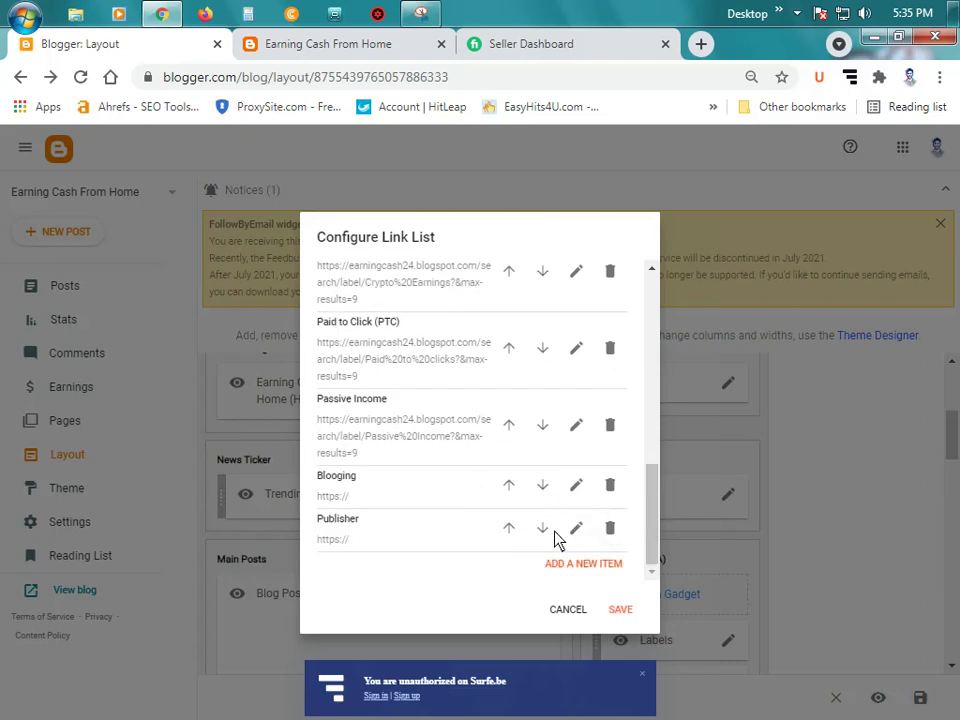
# Step: Leave the Publisher entry unchanged and save the Link List gadget
pyautogui.click(580, 535)
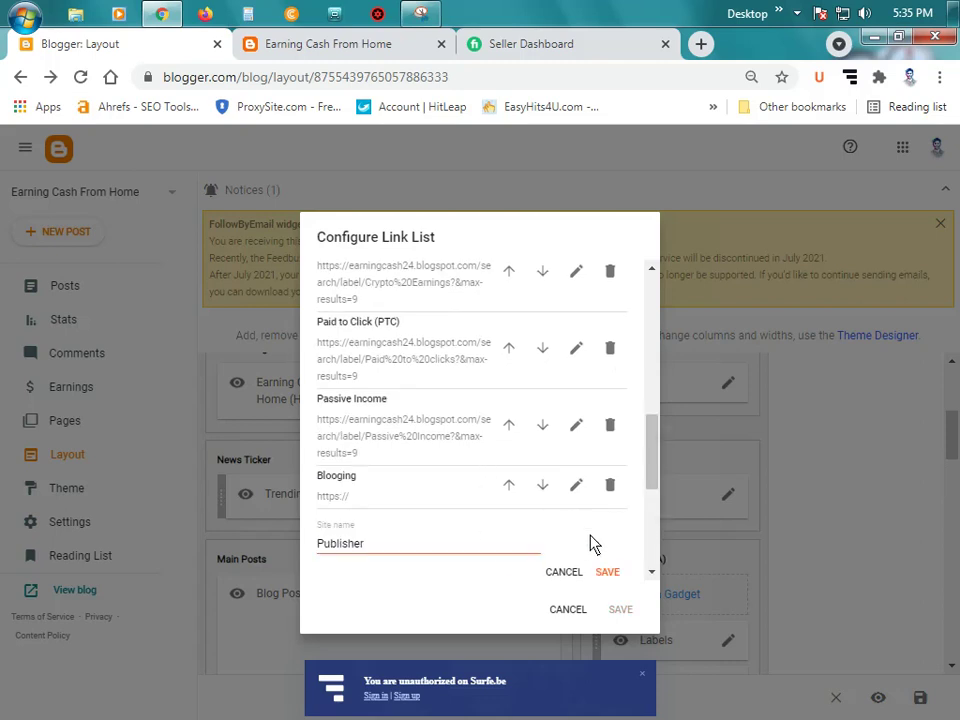
pyautogui.scroll(-1, 600, 500)
pyautogui.click(608, 480)
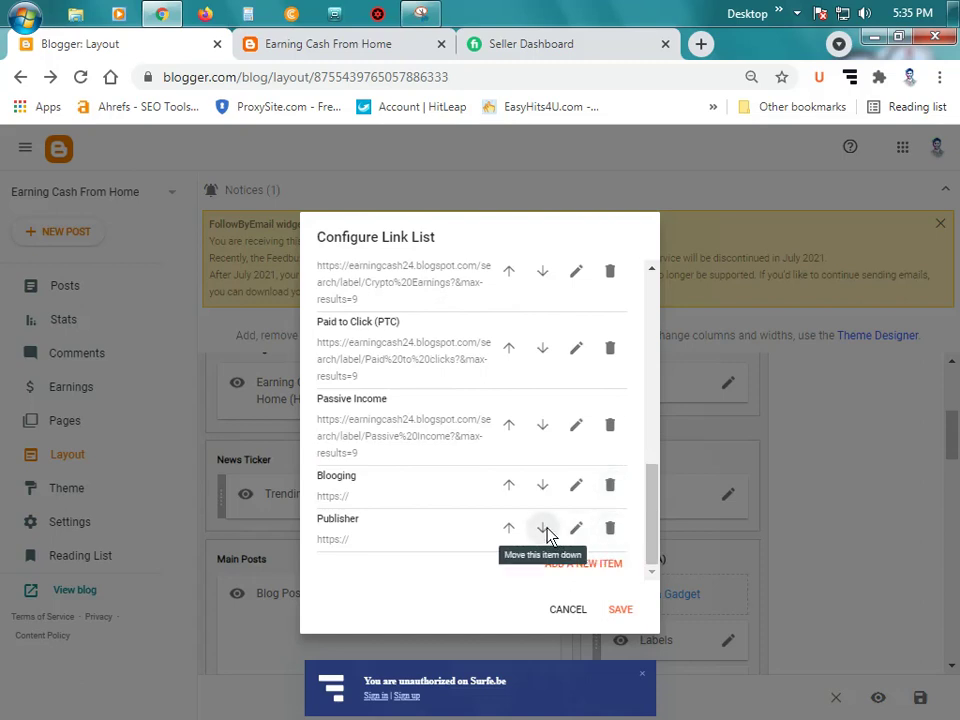
pyautogui.click(620, 609)
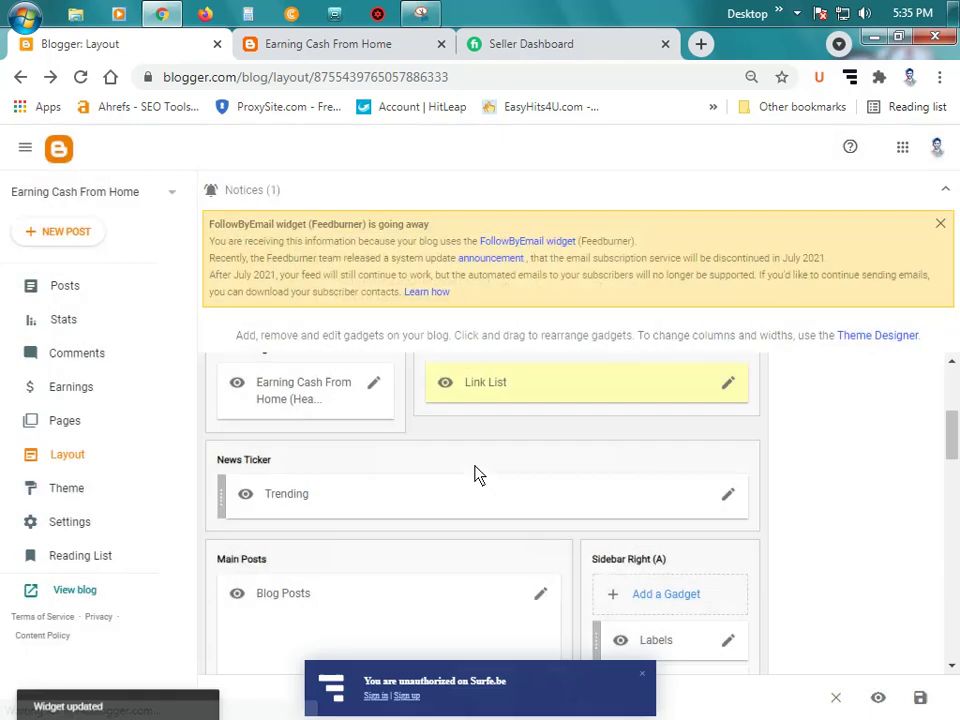
# Step: On the live blog home page, open Fiverr from the Marketplace menu
pyautogui.click(330, 44)
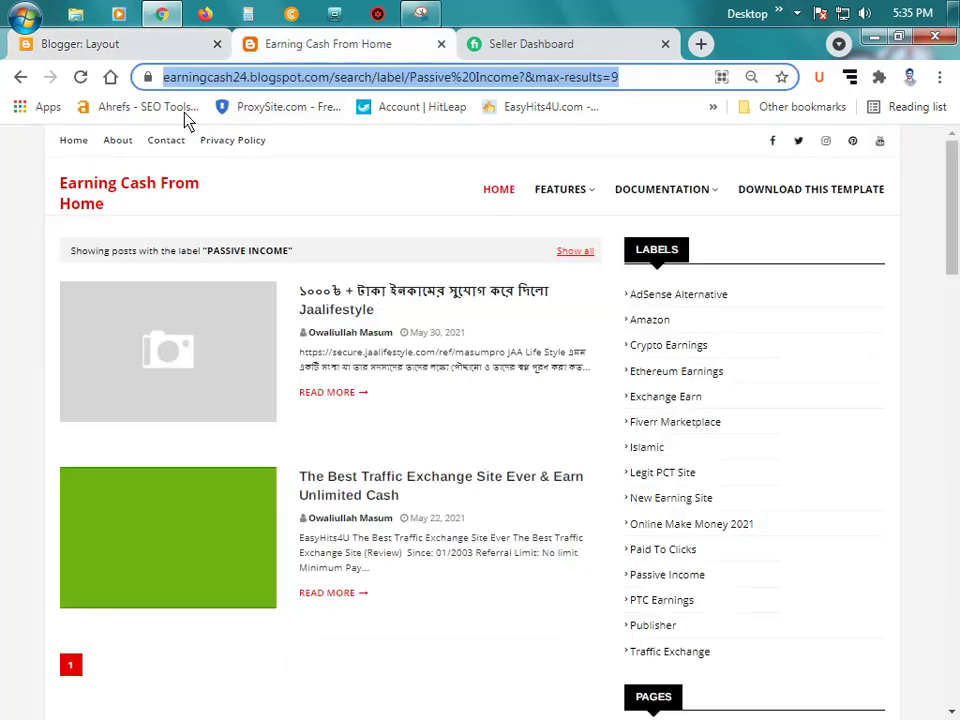
pyautogui.click(76, 142)
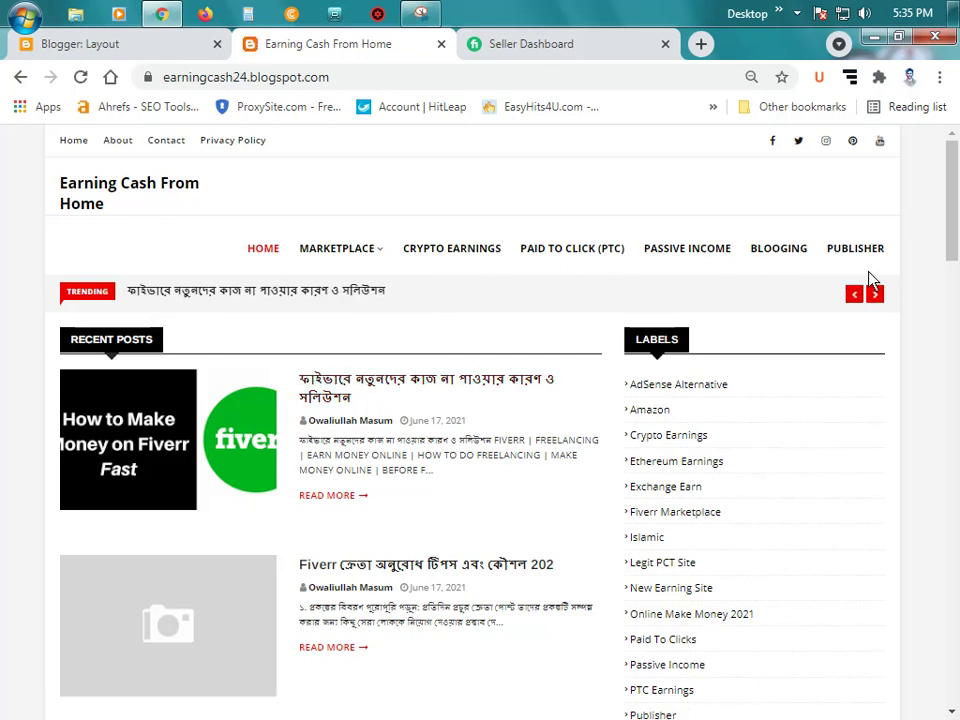
pyautogui.moveTo(368, 254)
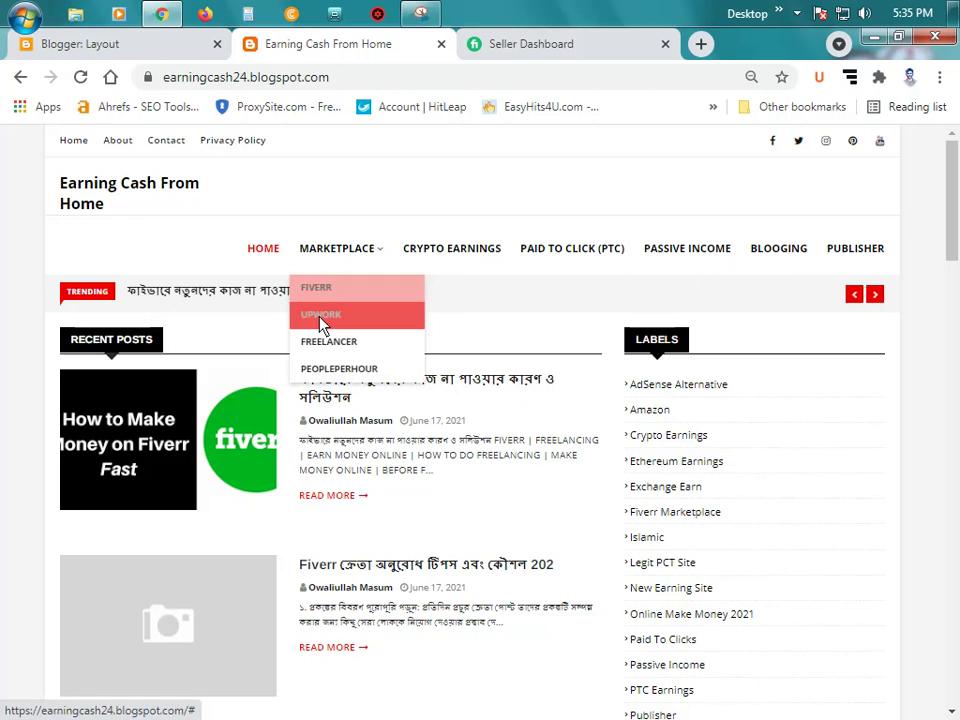
pyautogui.moveTo(330, 259)
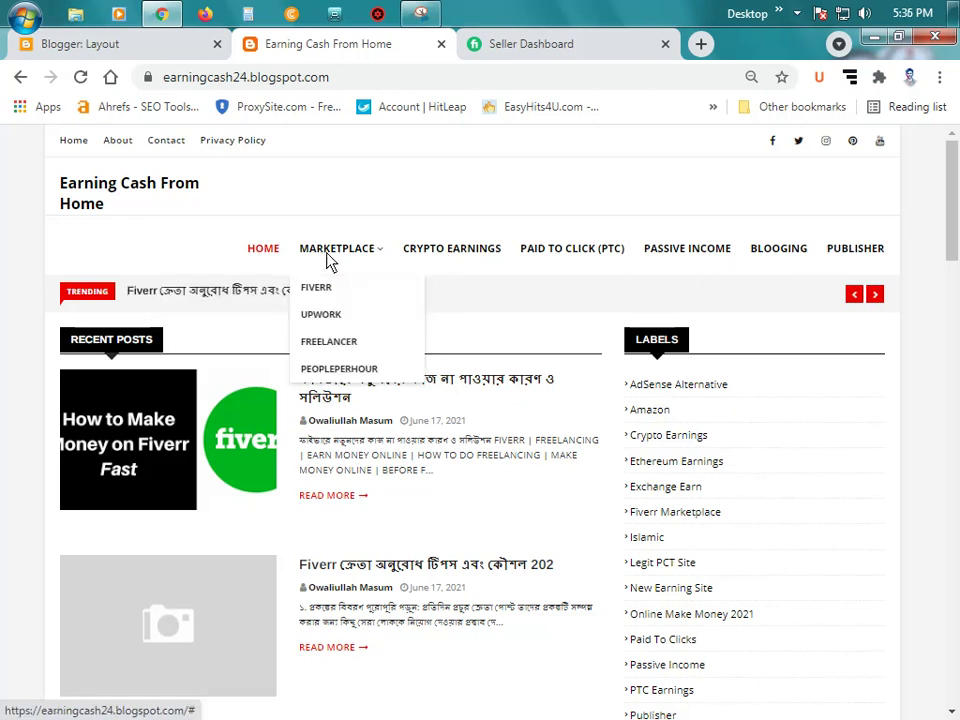
pyautogui.click(340, 290)
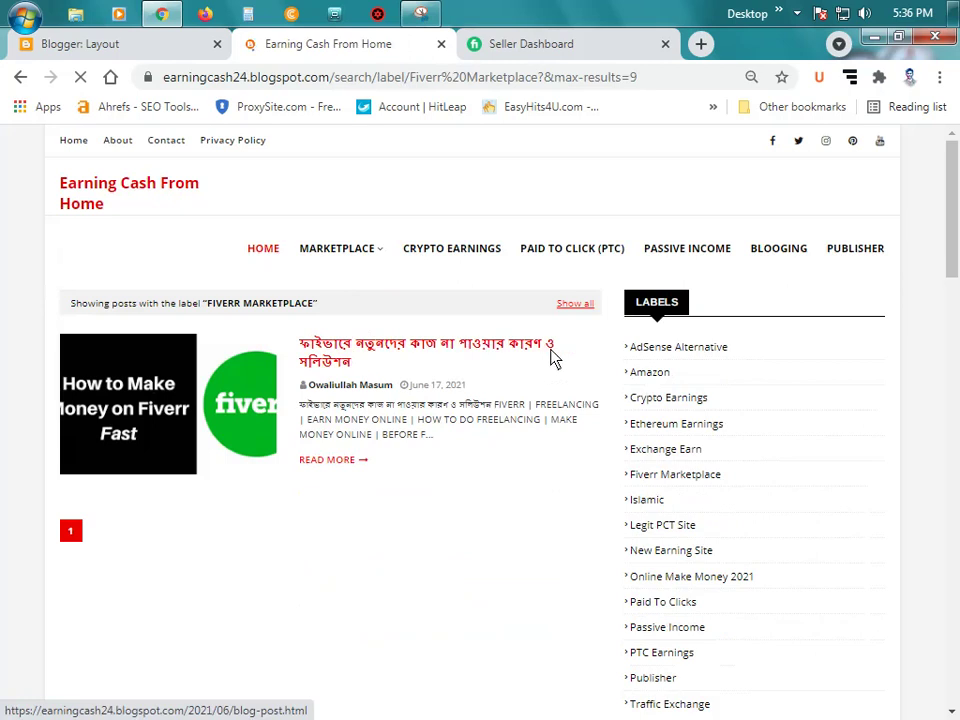
# Step: Check the Crypto Earnings, Paid To Clicks and Publisher menu links, then return home
pyautogui.moveTo(356, 255)
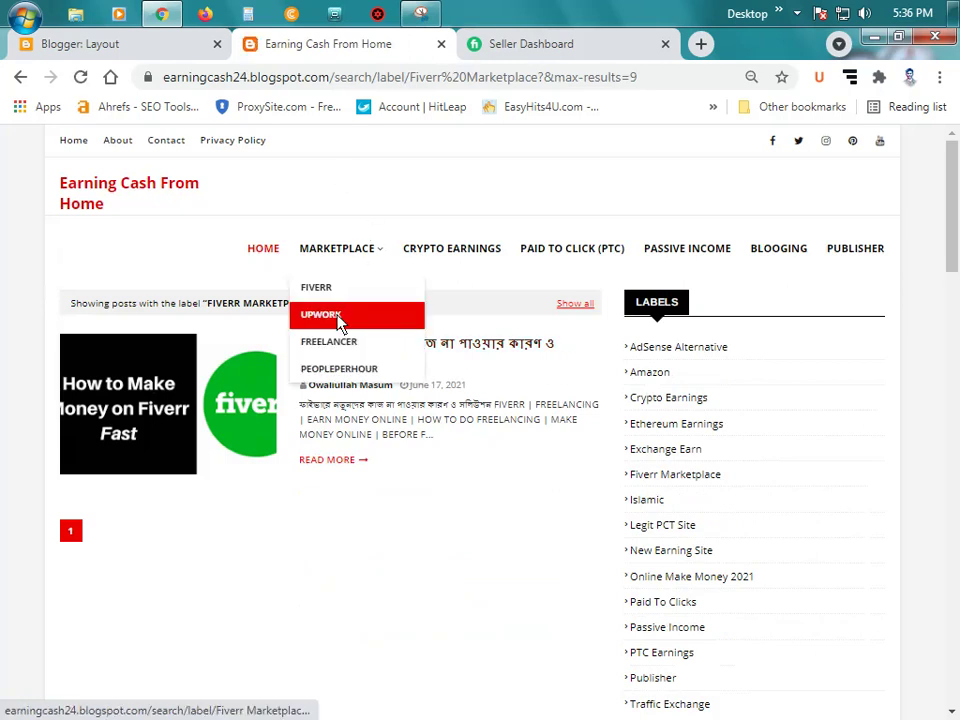
pyautogui.click(474, 258)
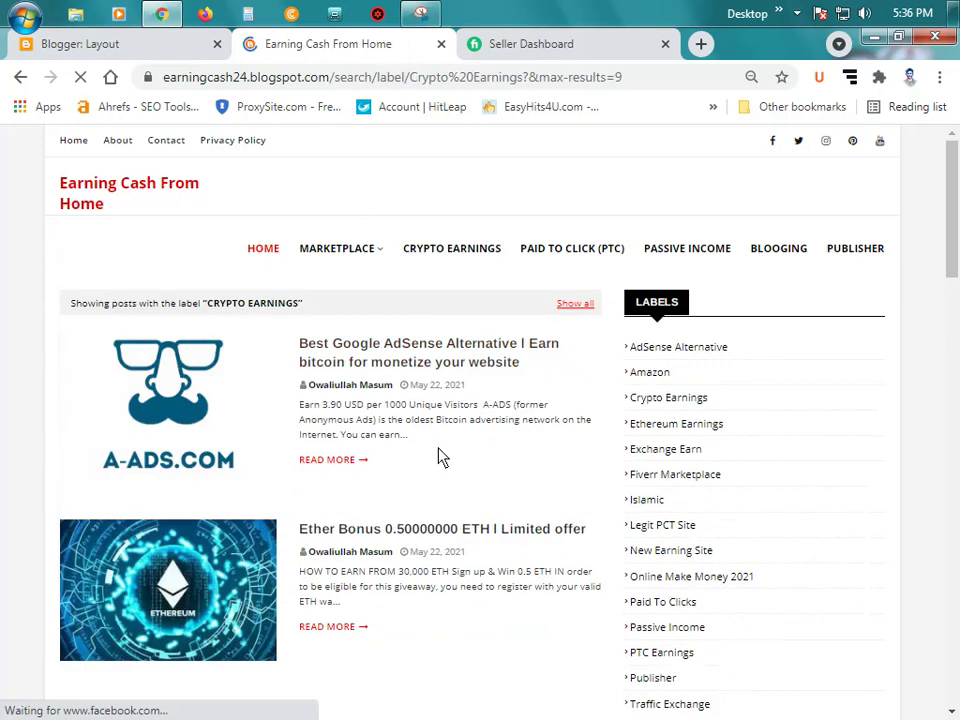
pyautogui.scroll(-2, 432, 468)
pyautogui.scroll(2, 430, 468)
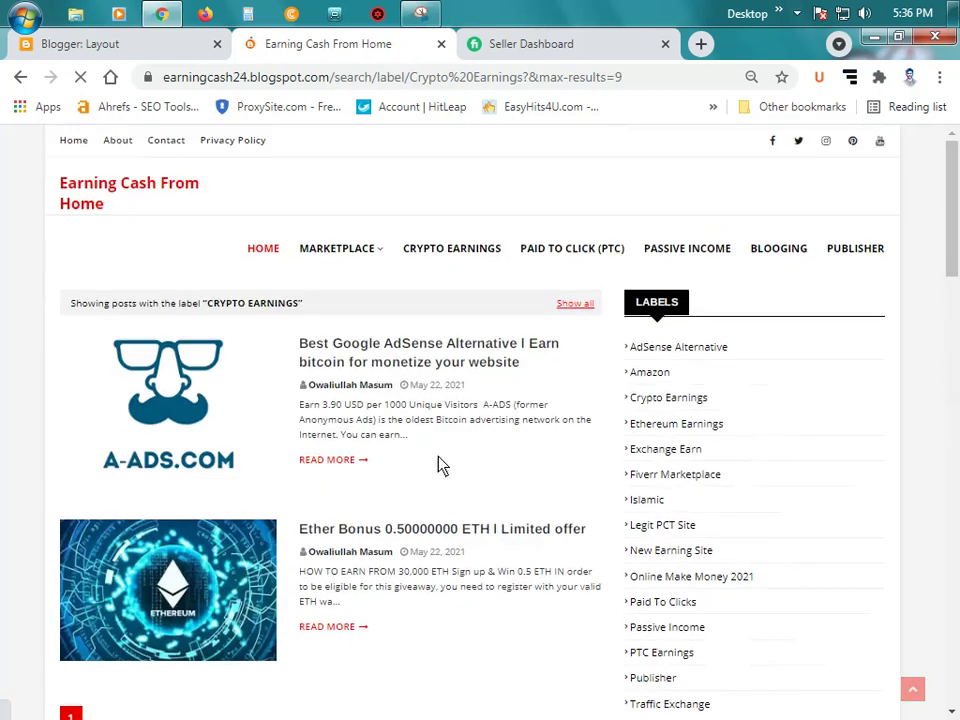
pyautogui.click(580, 256)
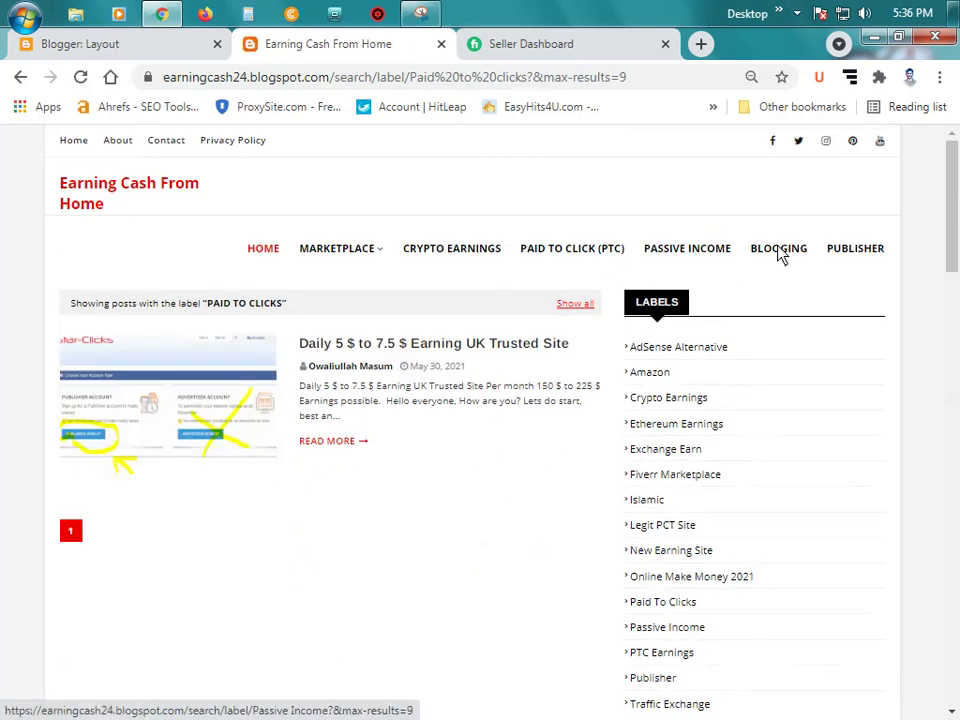
pyautogui.click(853, 252)
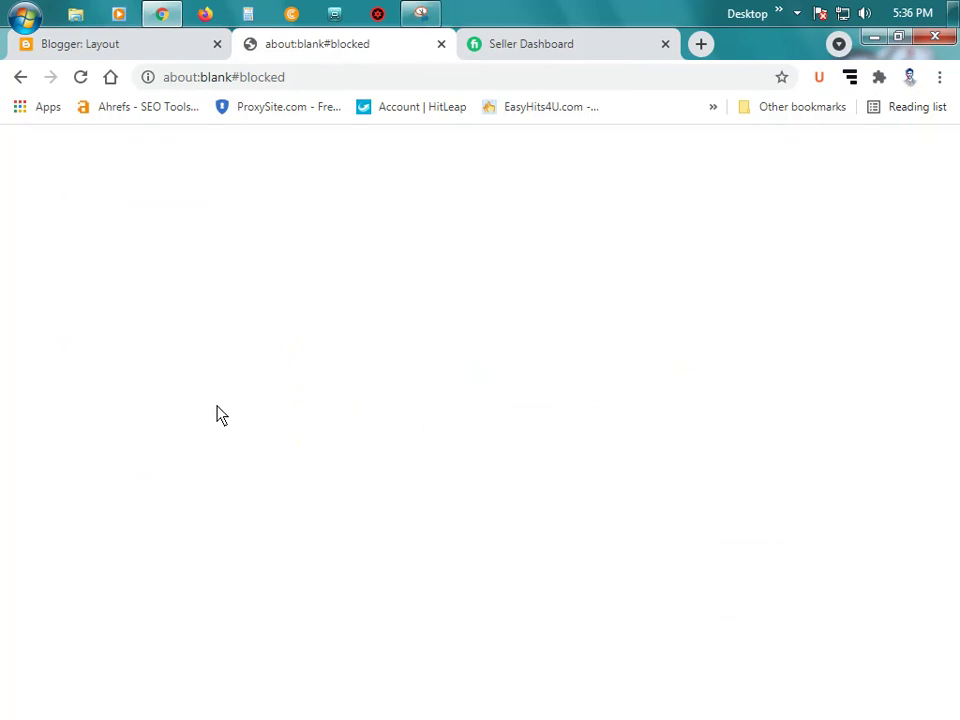
pyautogui.click(22, 80)
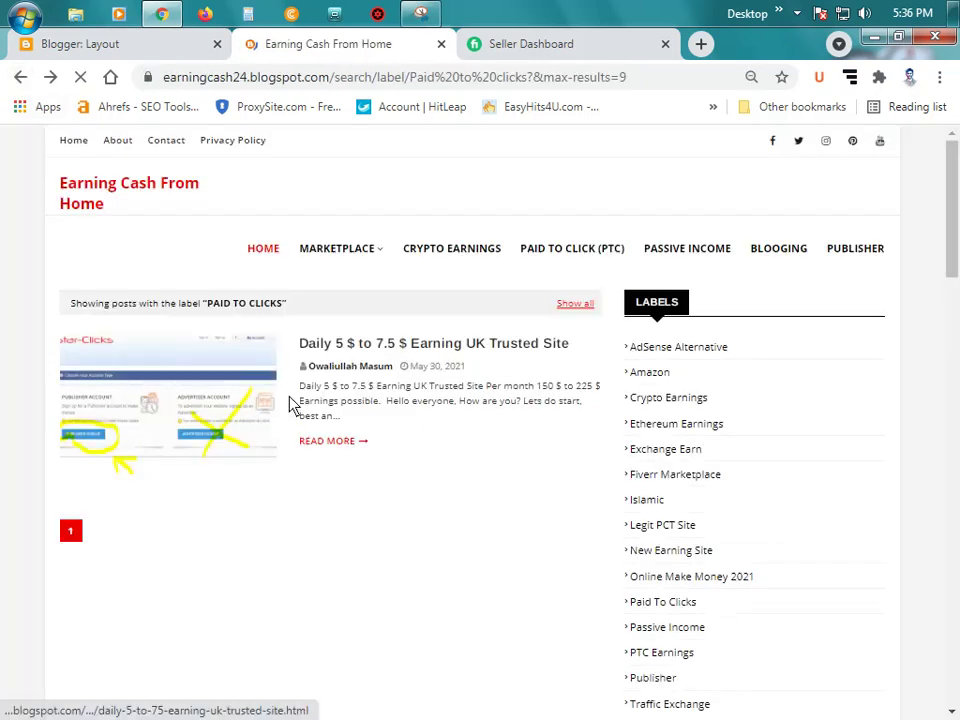
pyautogui.click(263, 250)
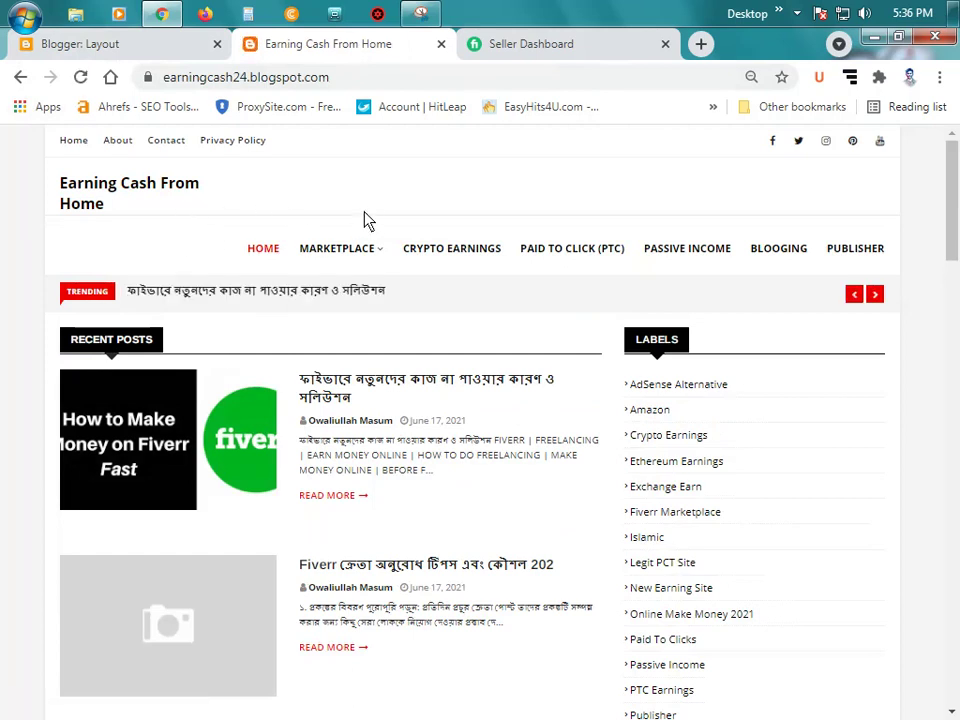
# Step: Go back to the Layout editor and dismiss the Surfe.be notification
pyautogui.moveTo(357, 283)
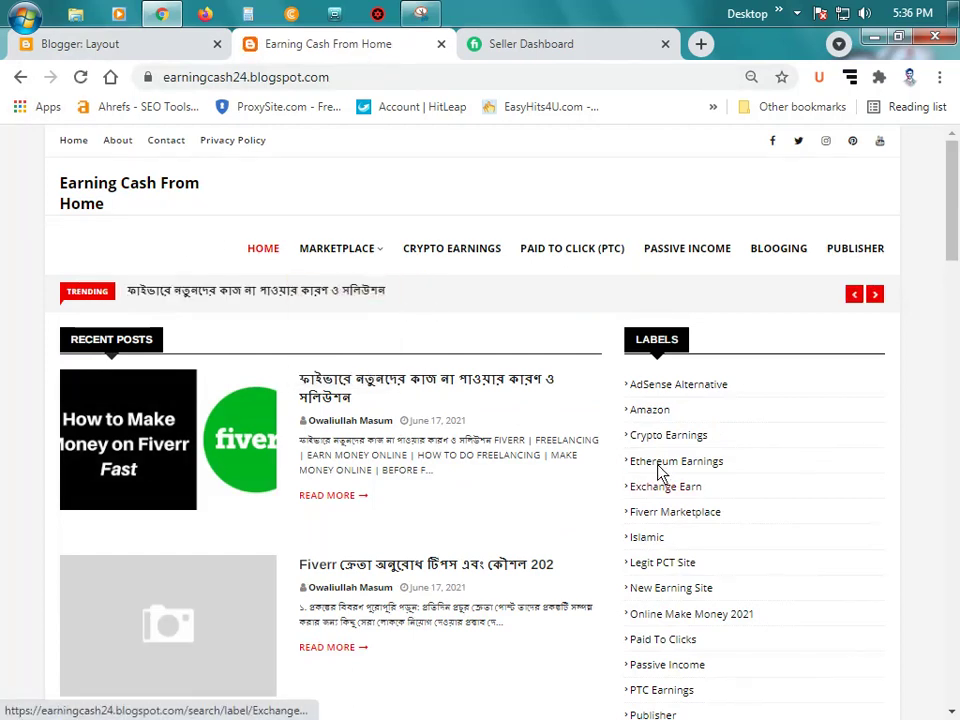
pyautogui.scroll(-2, 330, 415)
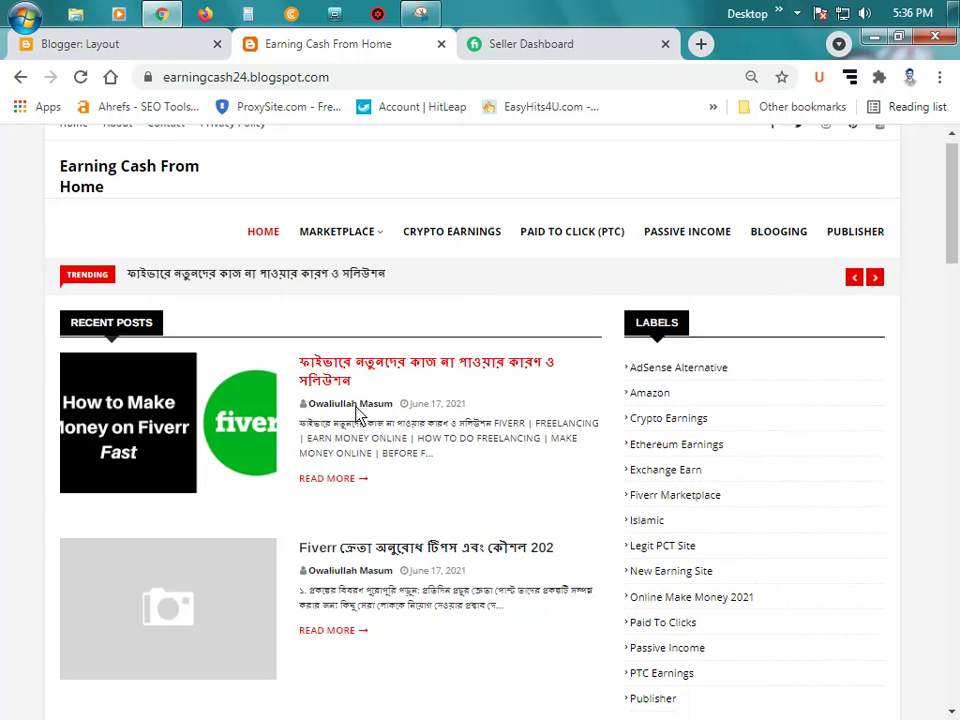
pyautogui.scroll(-4, 358, 416)
pyautogui.scroll(6, 345, 418)
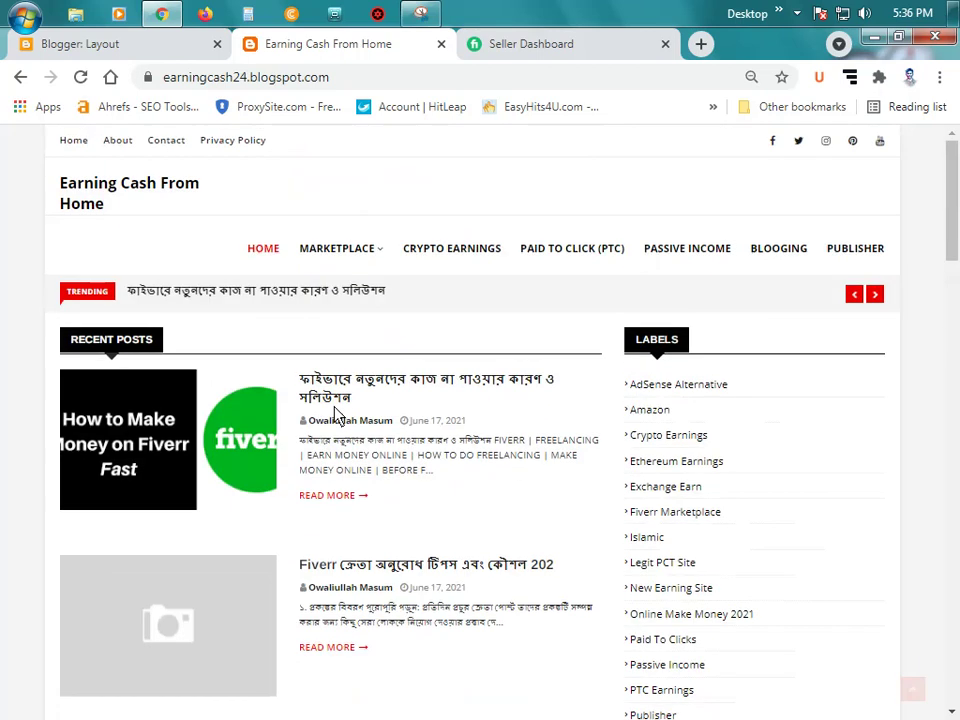
pyautogui.click(129, 45)
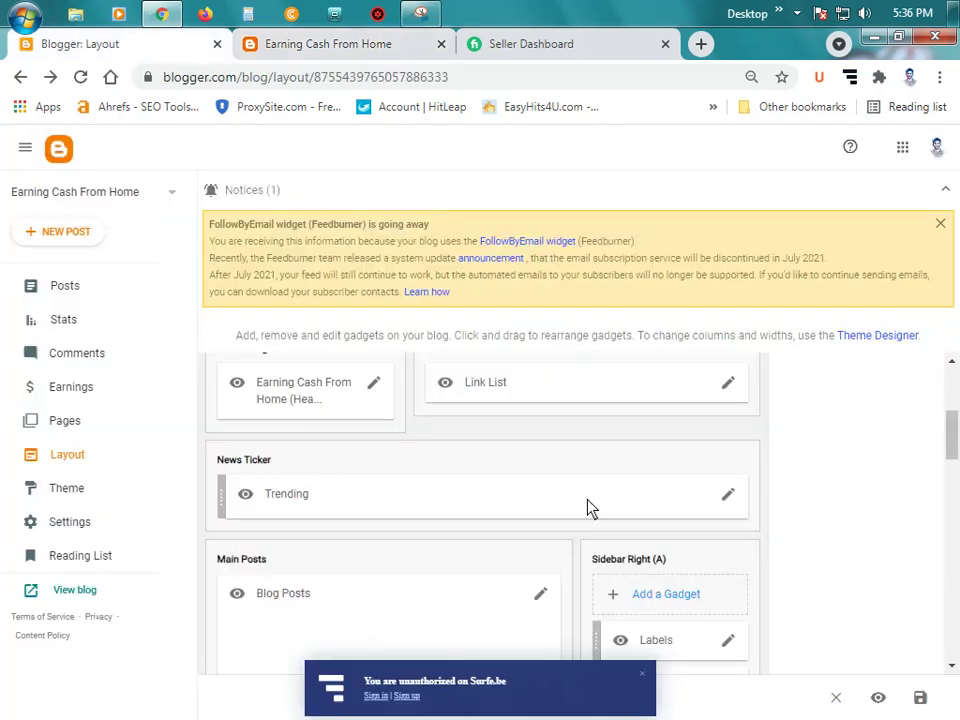
pyautogui.scroll(-1, 600, 495)
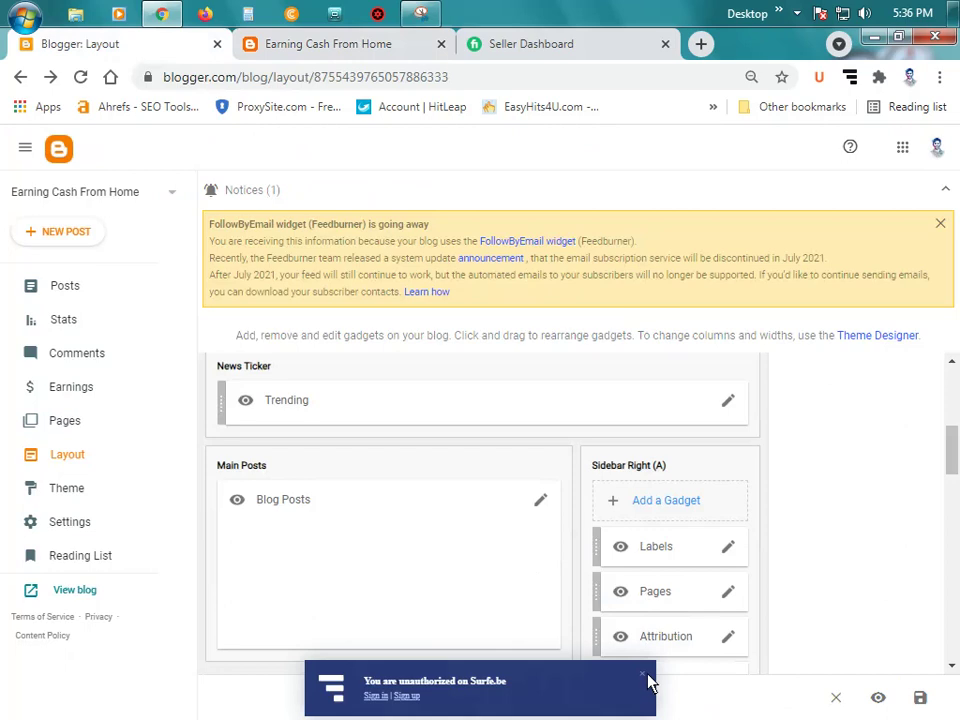
pyautogui.click(643, 677)
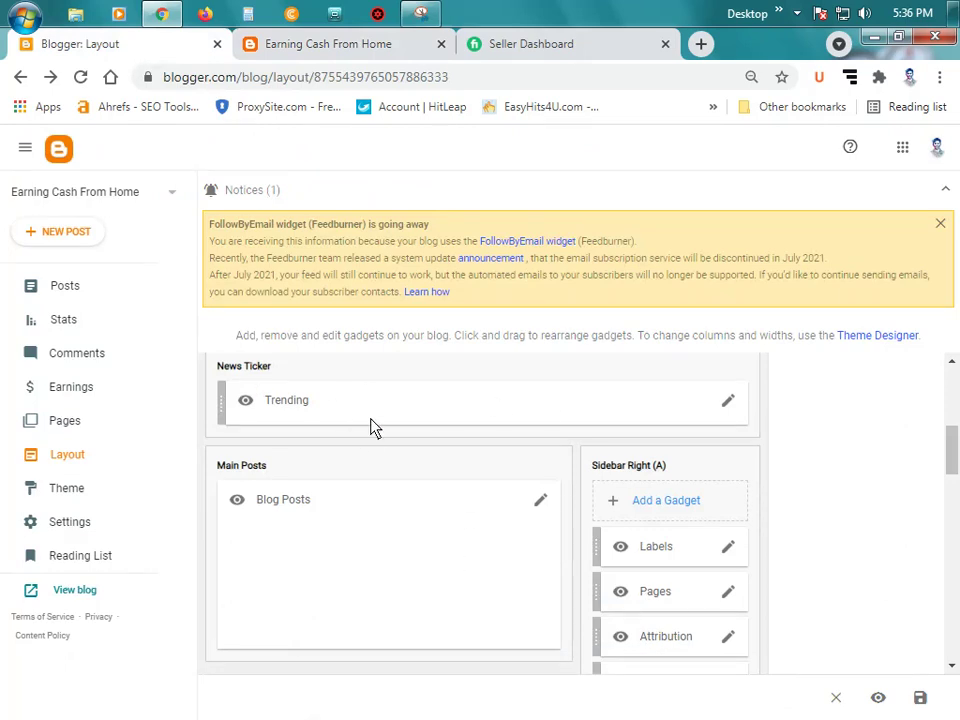
pyautogui.scroll(-1, 334, 451)
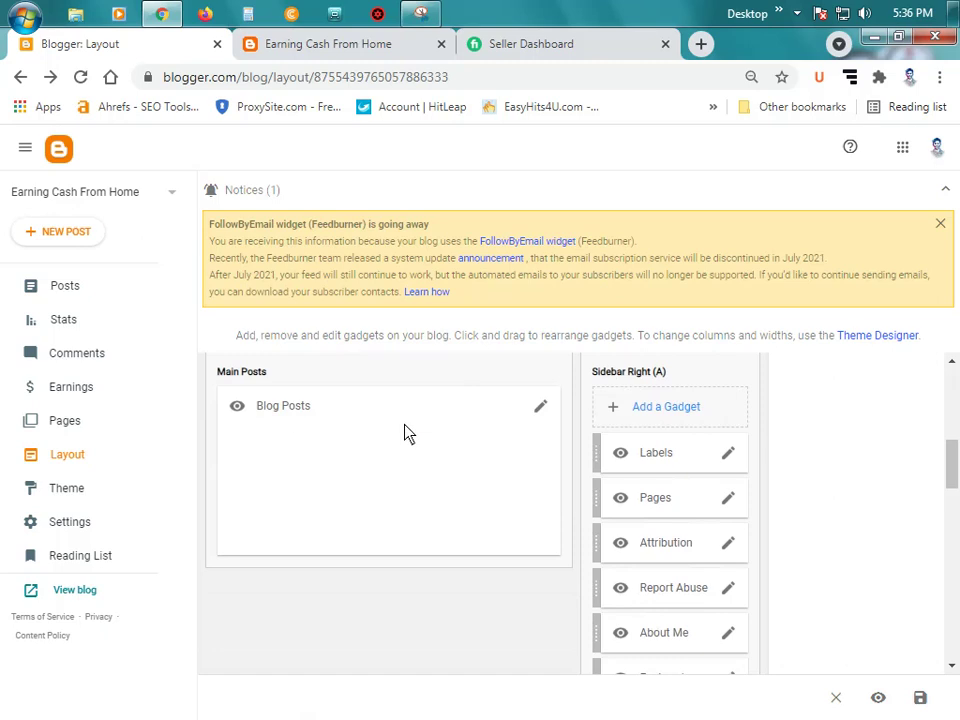
pyautogui.click(539, 408)
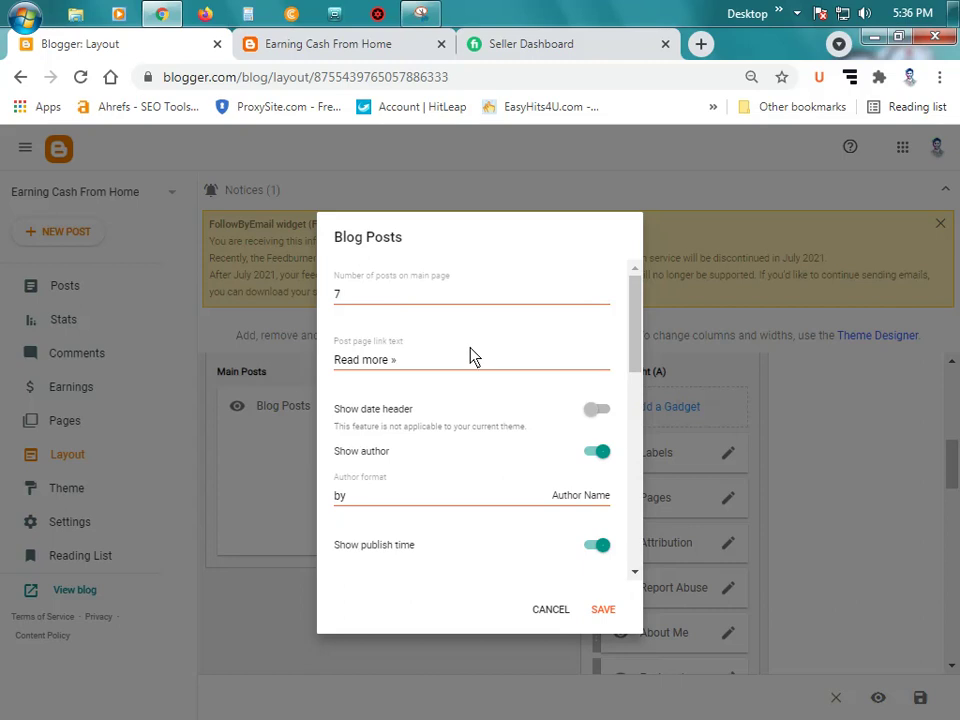
pyautogui.scroll(-1, 462, 367)
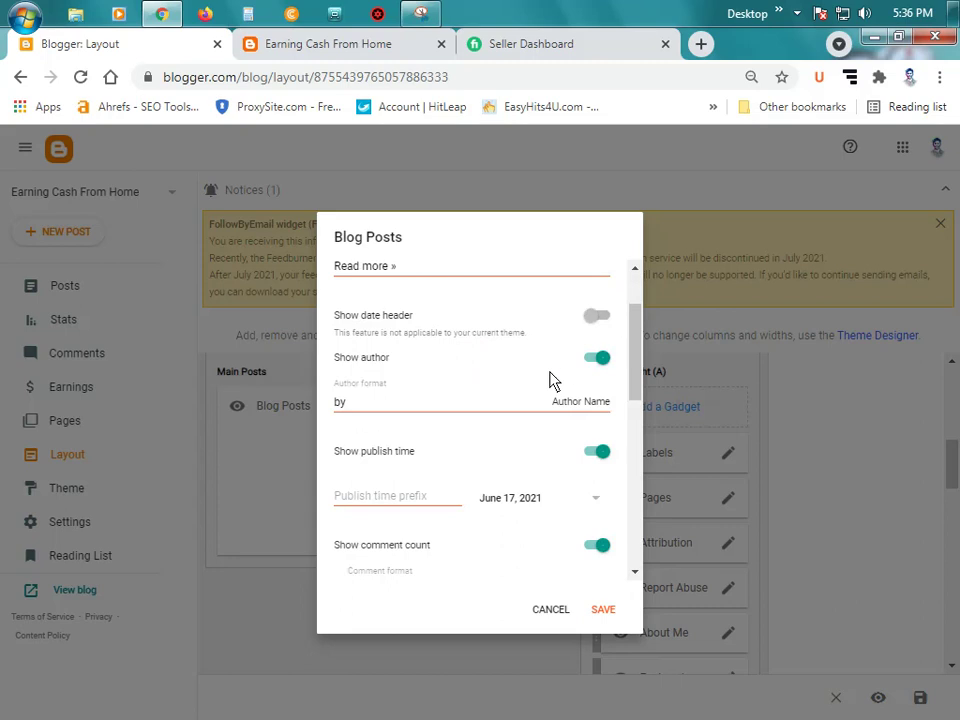
pyautogui.click(525, 410)
pyautogui.scroll(-1, 531, 418)
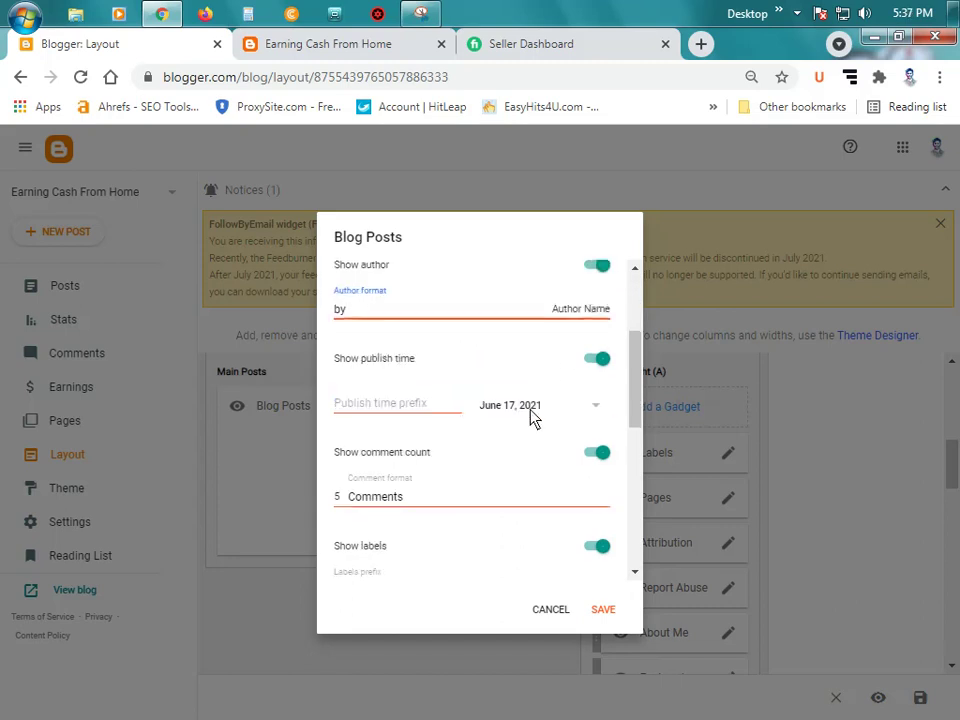
pyautogui.scroll(-5, 512, 385)
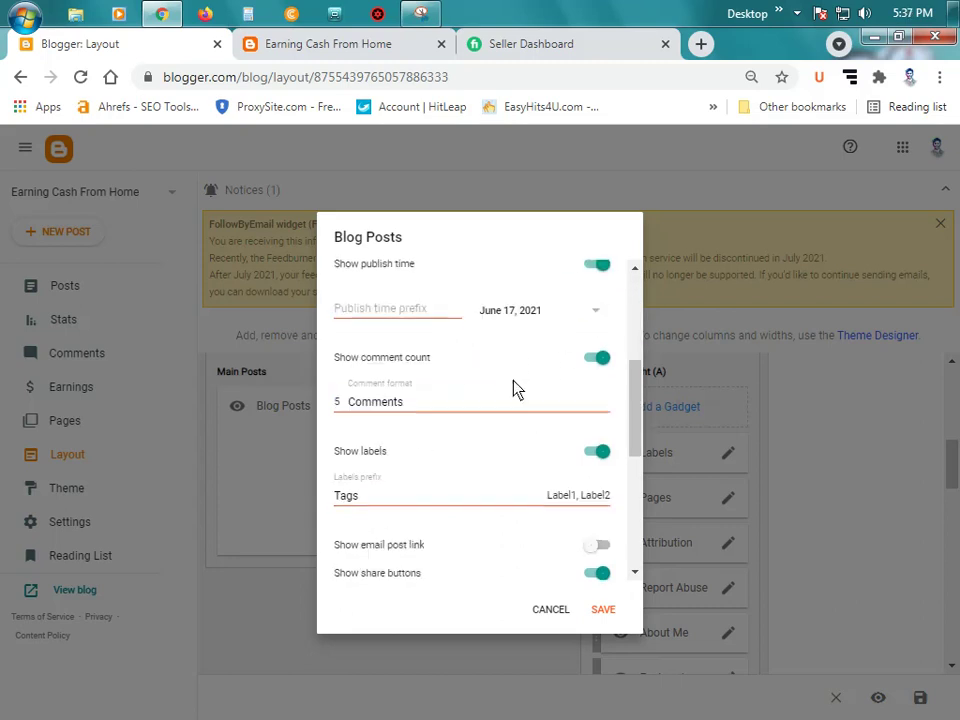
pyautogui.scroll(-1, 505, 388)
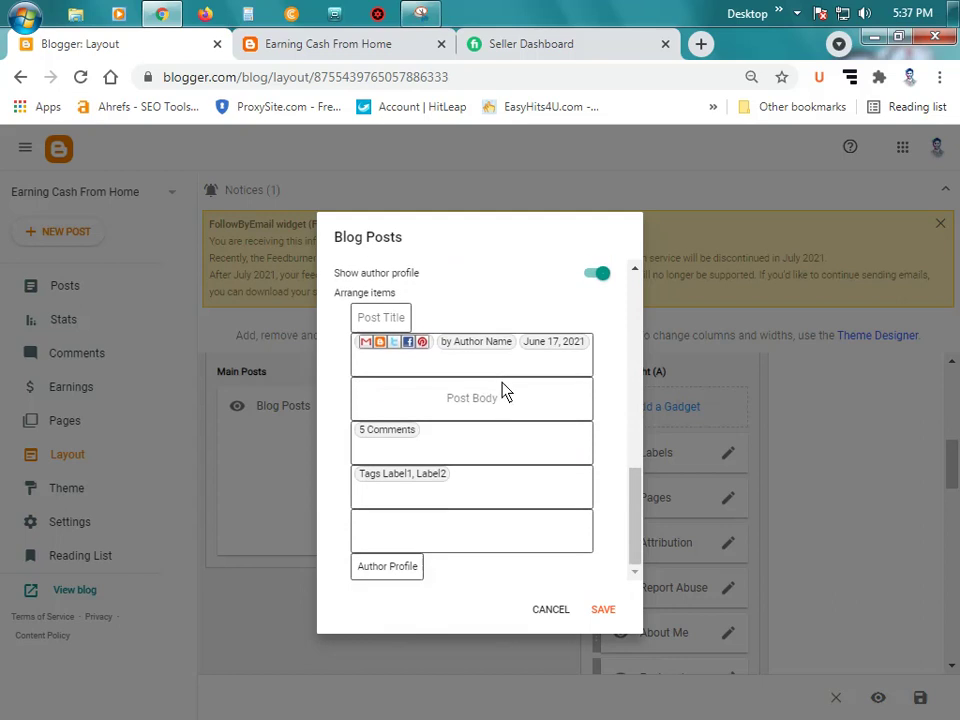
pyautogui.click(600, 609)
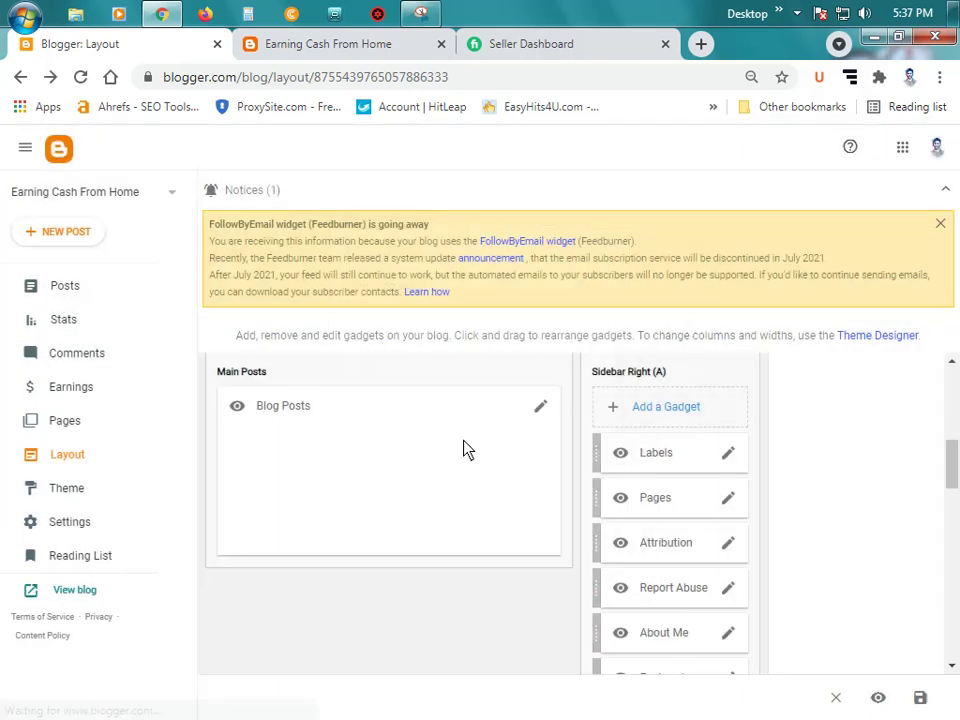
pyautogui.scroll(-1, 650, 400)
pyautogui.scroll(1, 645, 392)
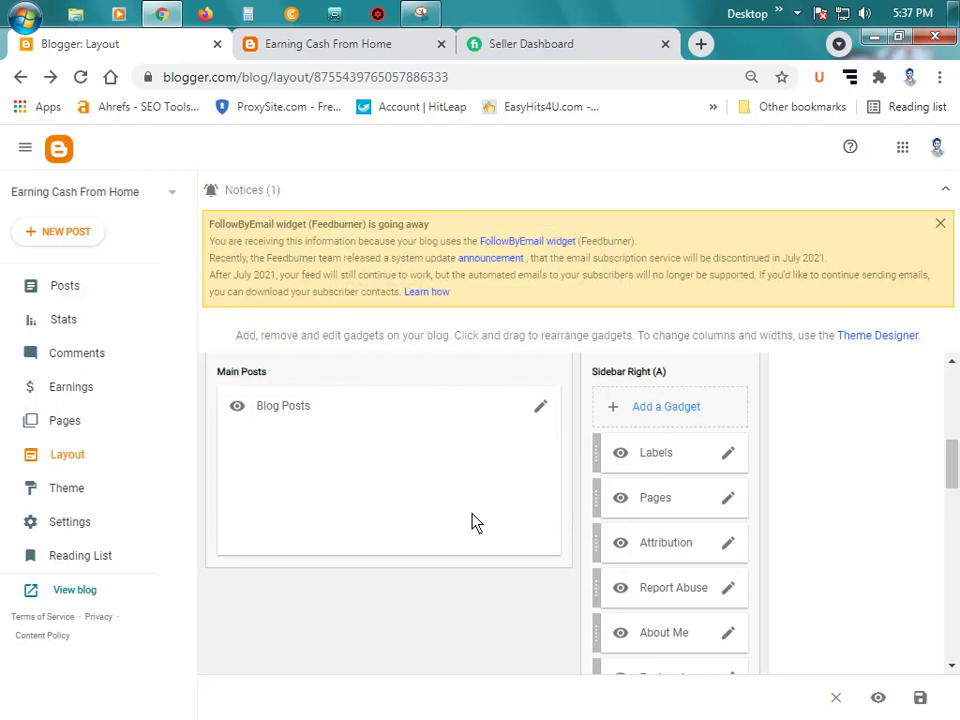
pyautogui.click(315, 44)
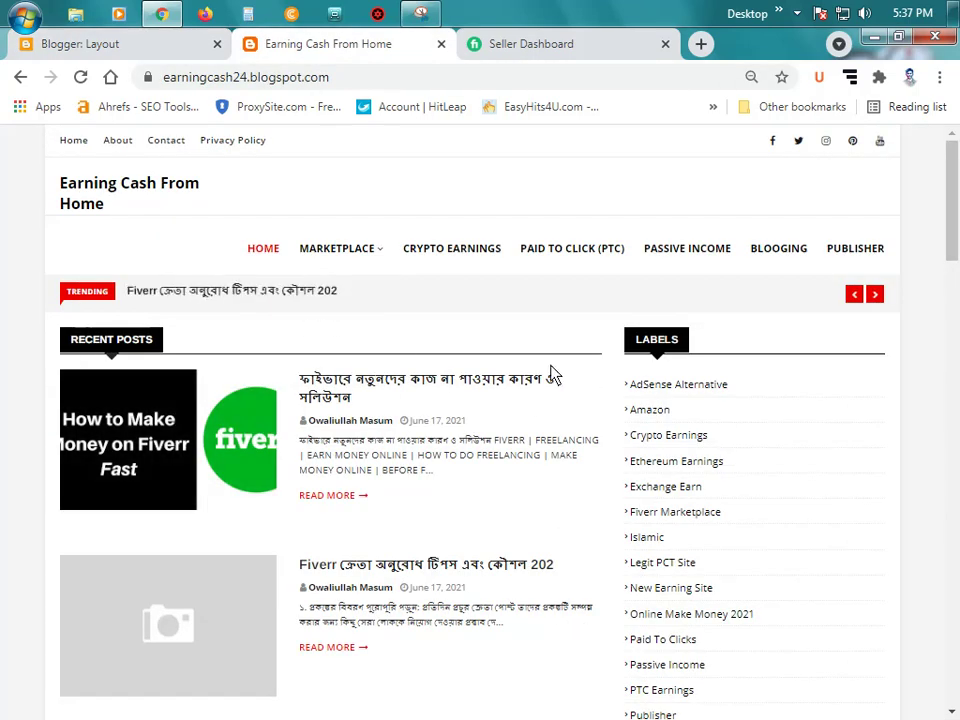
# Step: Scroll through the live blog homepage, briefly glancing at the Layout editor
pyautogui.scroll(-10, 553, 400)
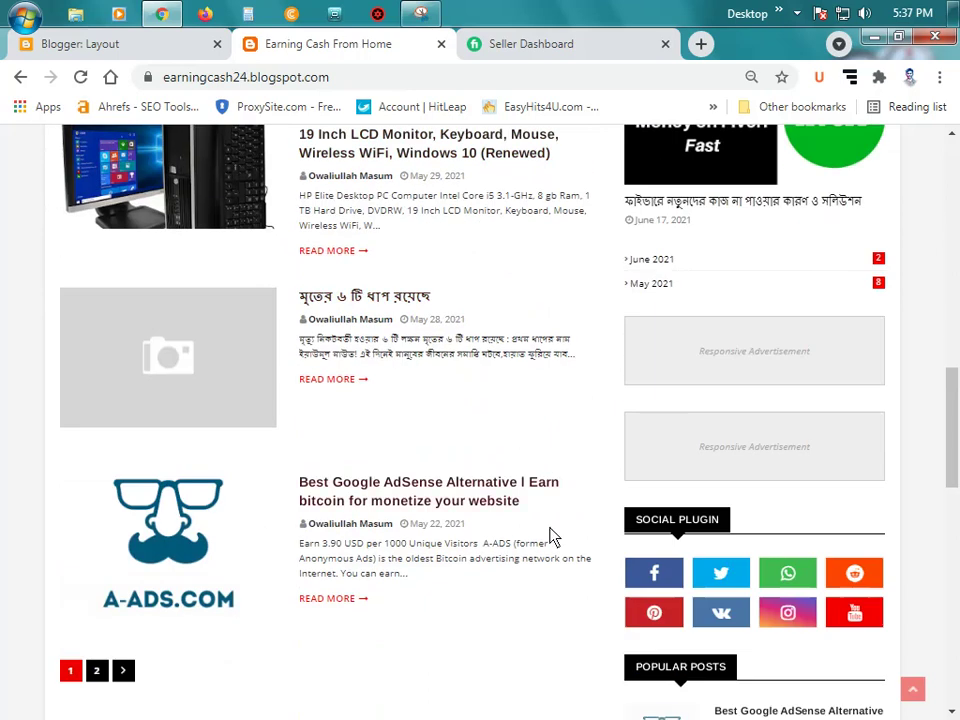
pyautogui.scroll(5, 356, 493)
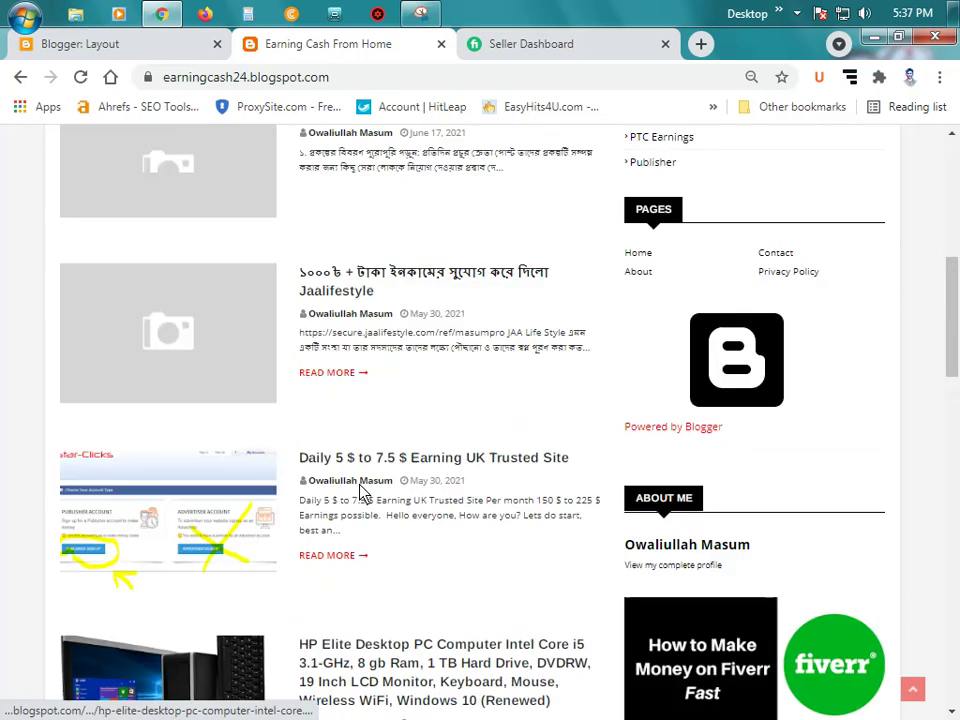
pyautogui.scroll(1, 362, 493)
pyautogui.scroll(-6, 360, 489)
pyautogui.scroll(6, 369, 508)
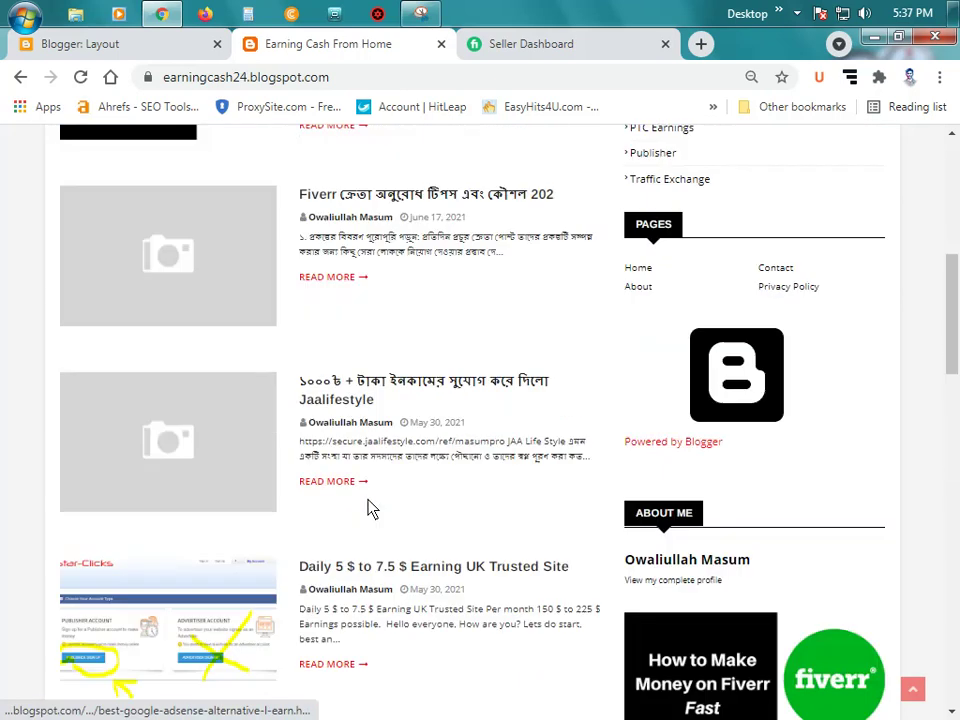
pyautogui.scroll(4, 370, 508)
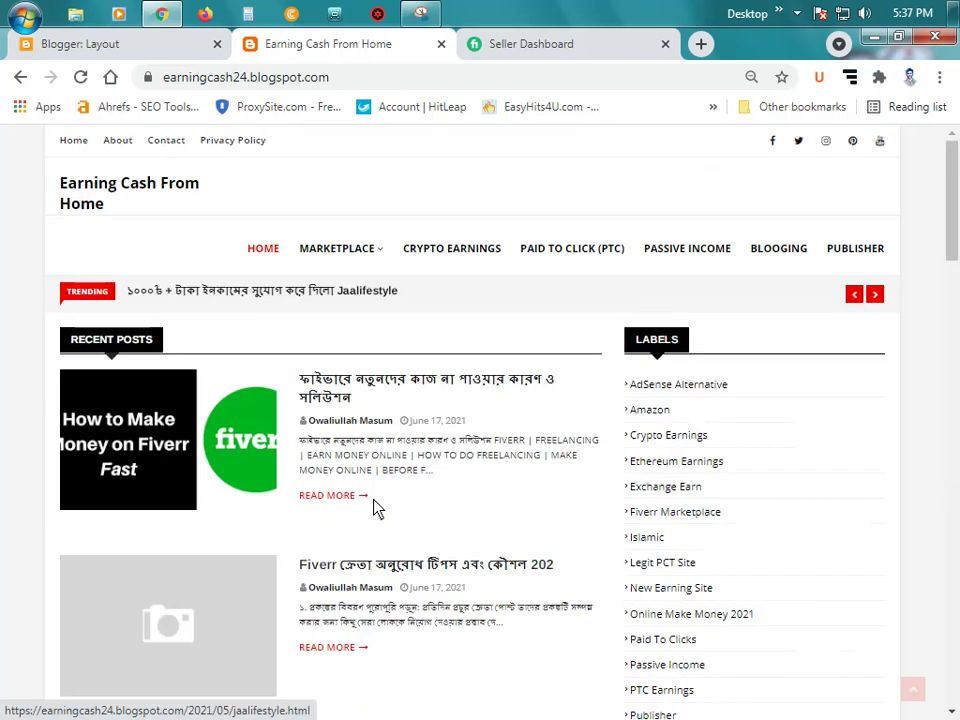
pyautogui.click(150, 44)
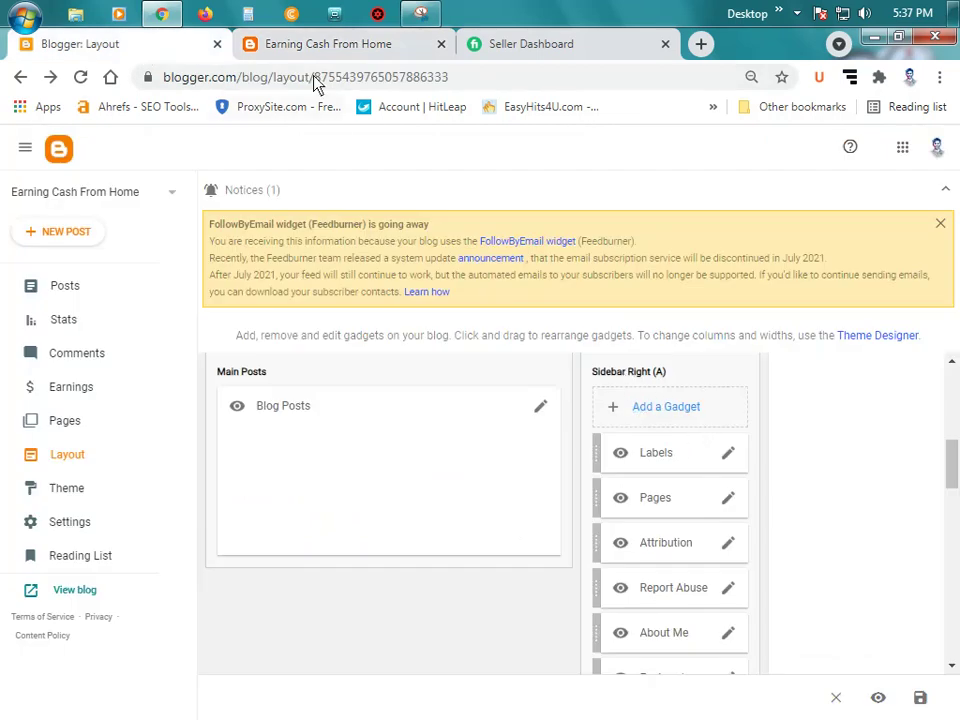
pyautogui.click(320, 44)
# Step: Select the Labels sidebar list on the blog homepage and scroll past it
pyautogui.scroll(-1, 785, 535)
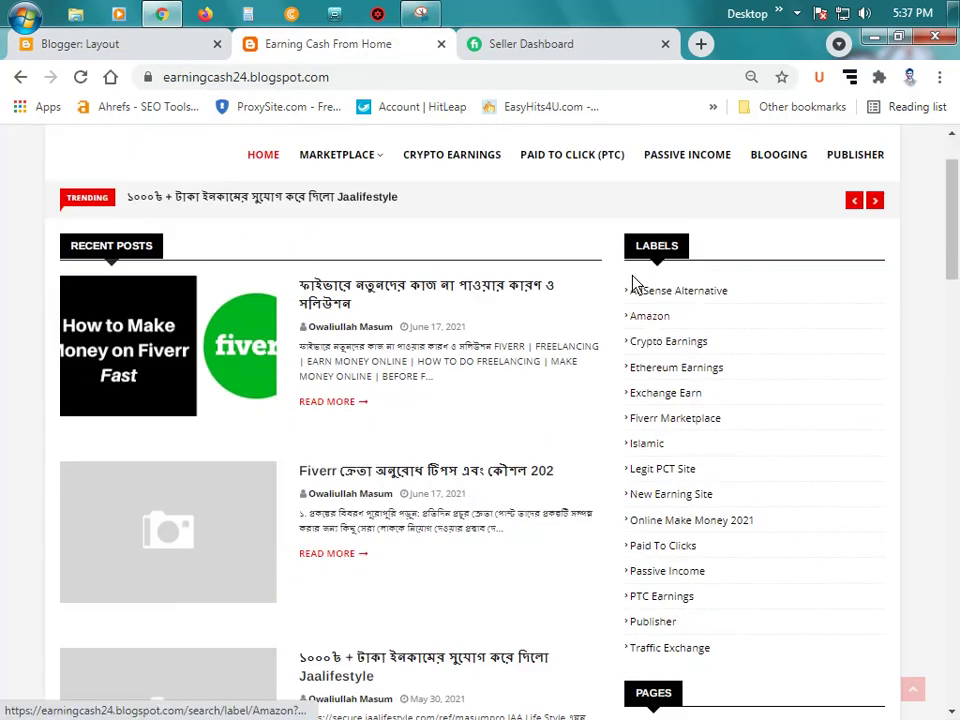
pyautogui.moveTo(630, 257); pyautogui.dragTo(889, 654)
pyautogui.scroll(-5, 855, 541)
pyautogui.scroll(-8, 855, 541)
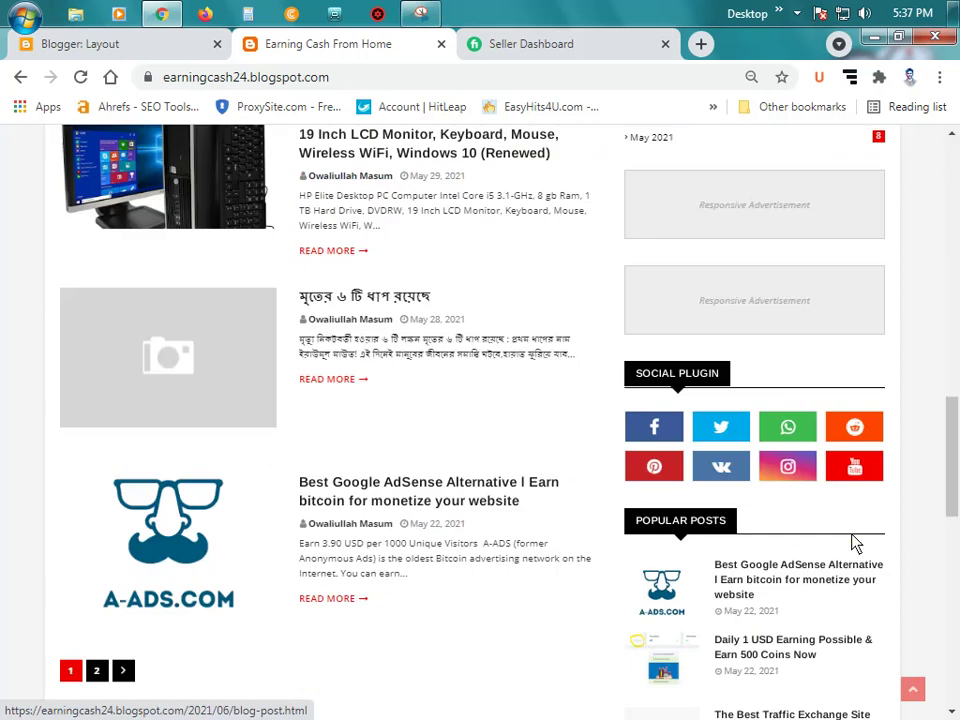
pyautogui.scroll(15, 857, 652)
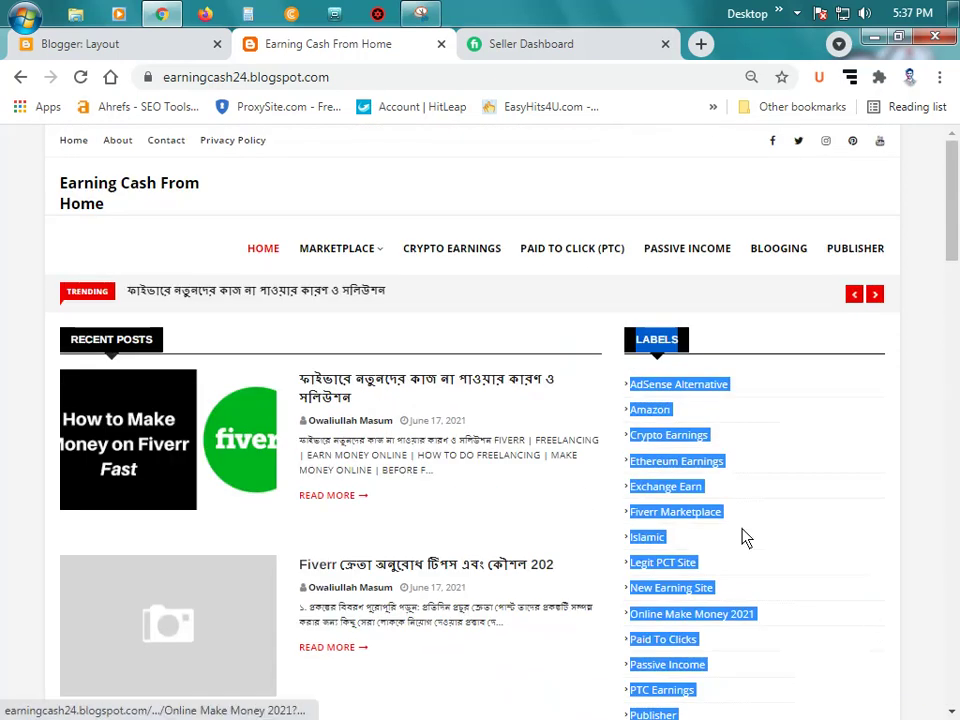
# Step: Scroll through the Layout editor's gadgets down to the Social Plugin area
pyautogui.click(123, 50)
pyautogui.scroll(-2, 621, 439)
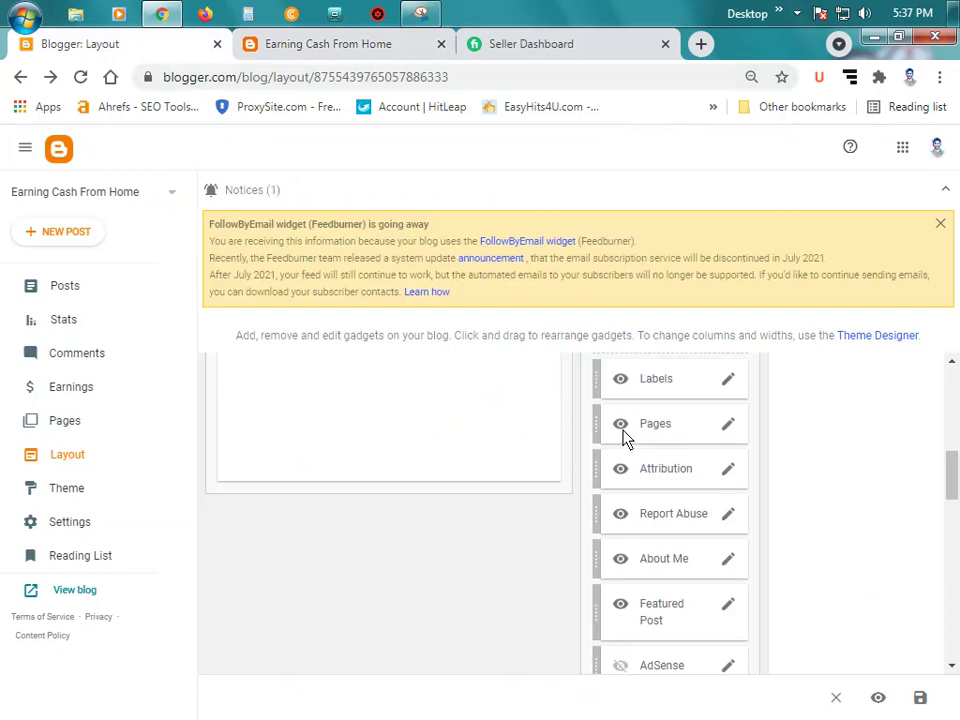
pyautogui.scroll(3, 625, 442)
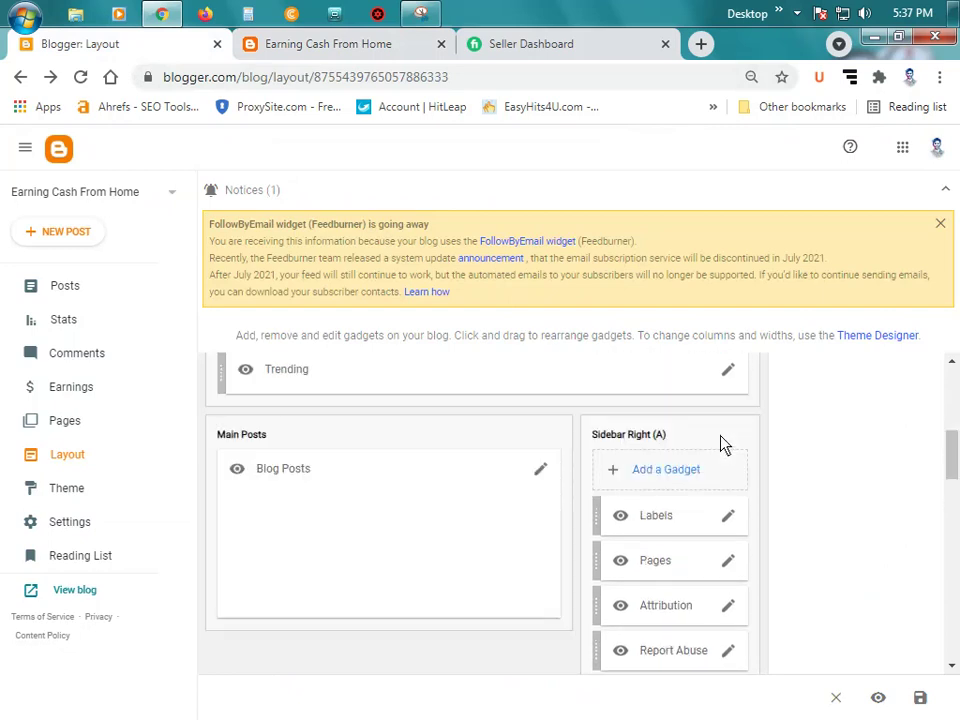
pyautogui.scroll(-1, 714, 450)
pyautogui.scroll(-3, 718, 460)
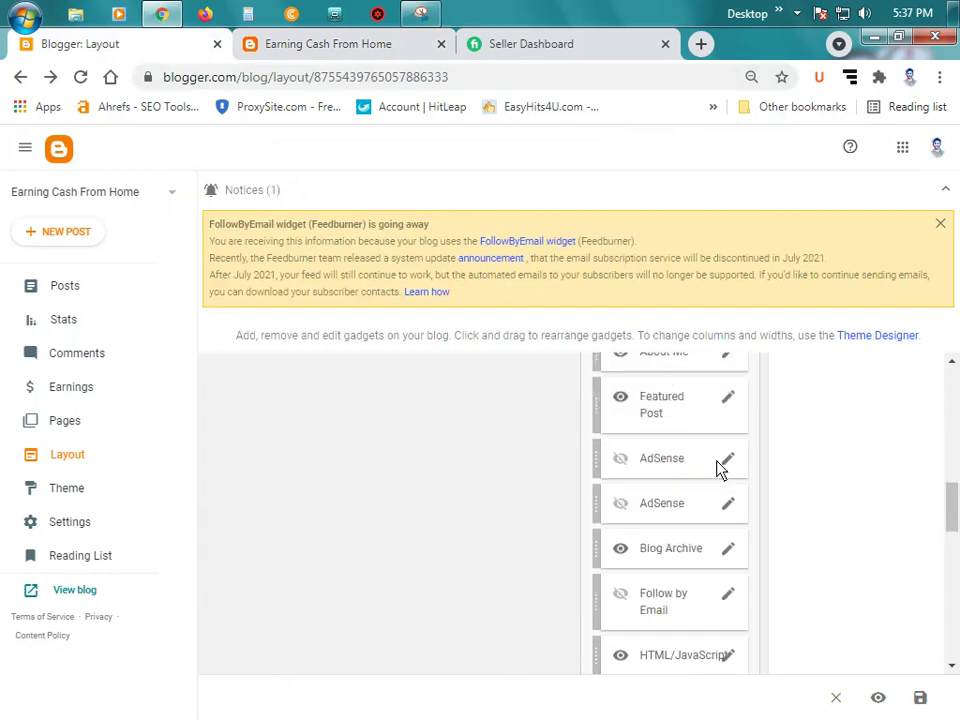
pyautogui.scroll(-4, 718, 468)
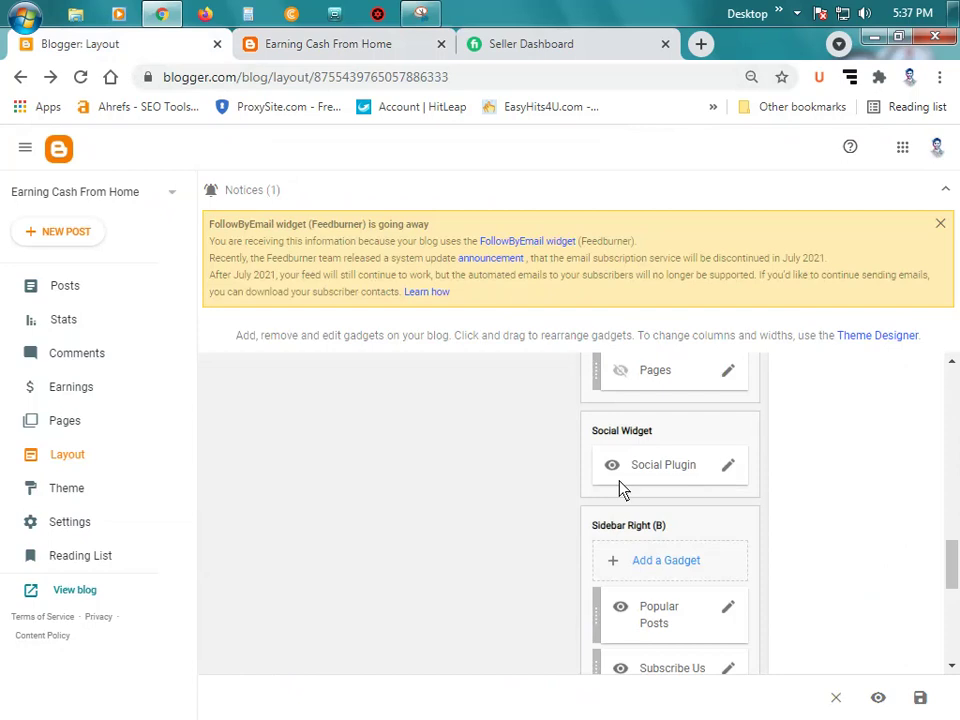
# Step: Compare with the live blog's Social Plugin icons, then return to the Layout editor
pyautogui.click(296, 44)
pyautogui.scroll(-10, 845, 478)
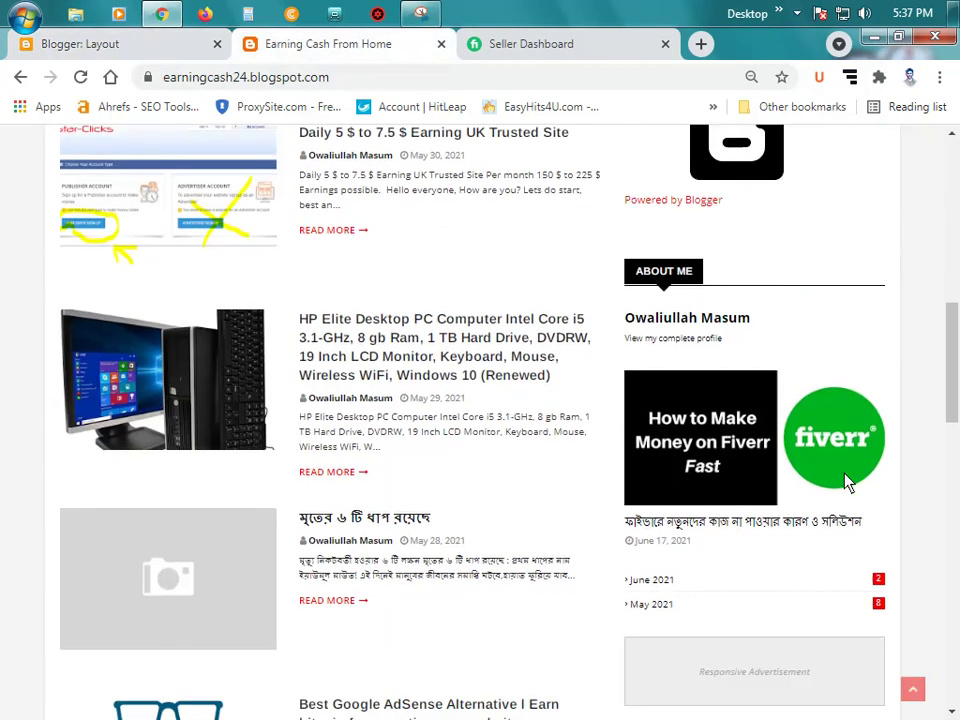
pyautogui.scroll(-2, 845, 480)
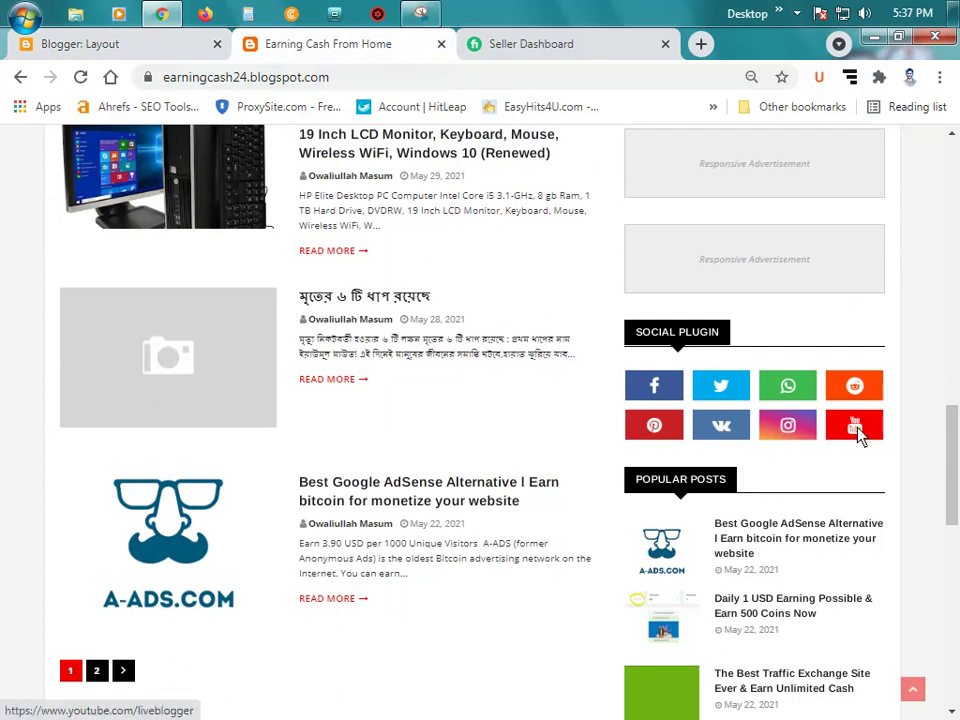
pyautogui.click(122, 48)
pyautogui.scroll(-1, 789, 441)
pyautogui.scroll(1, 760, 470)
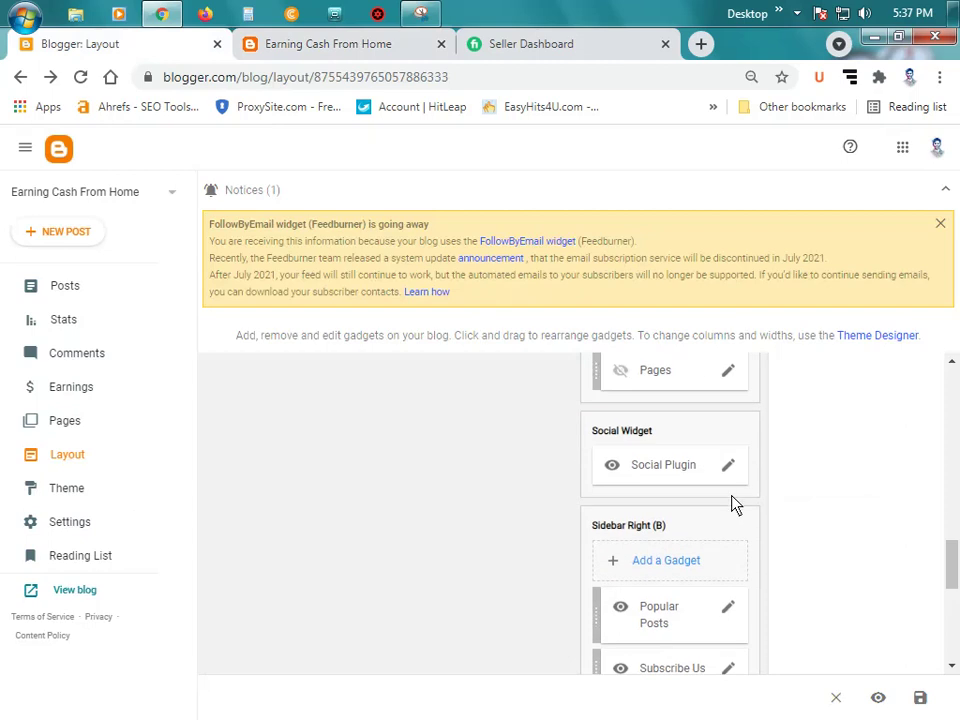
# Step: Edit the Social Plugin gadget and shorten its title to 'Social'
pyautogui.click(728, 466)
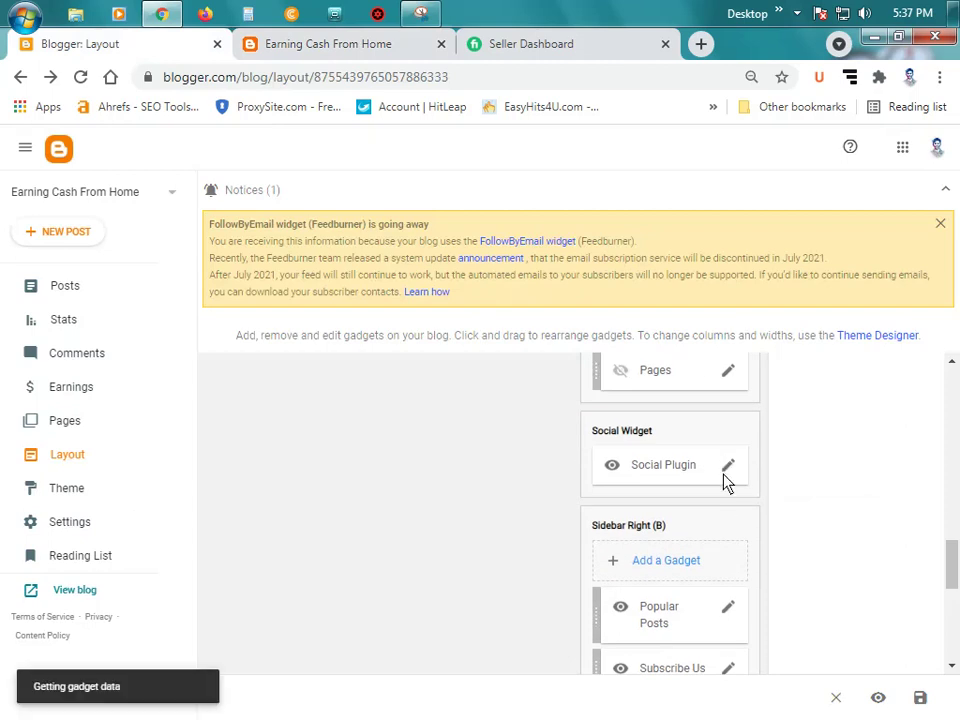
pyautogui.scroll(-3, 465, 343)
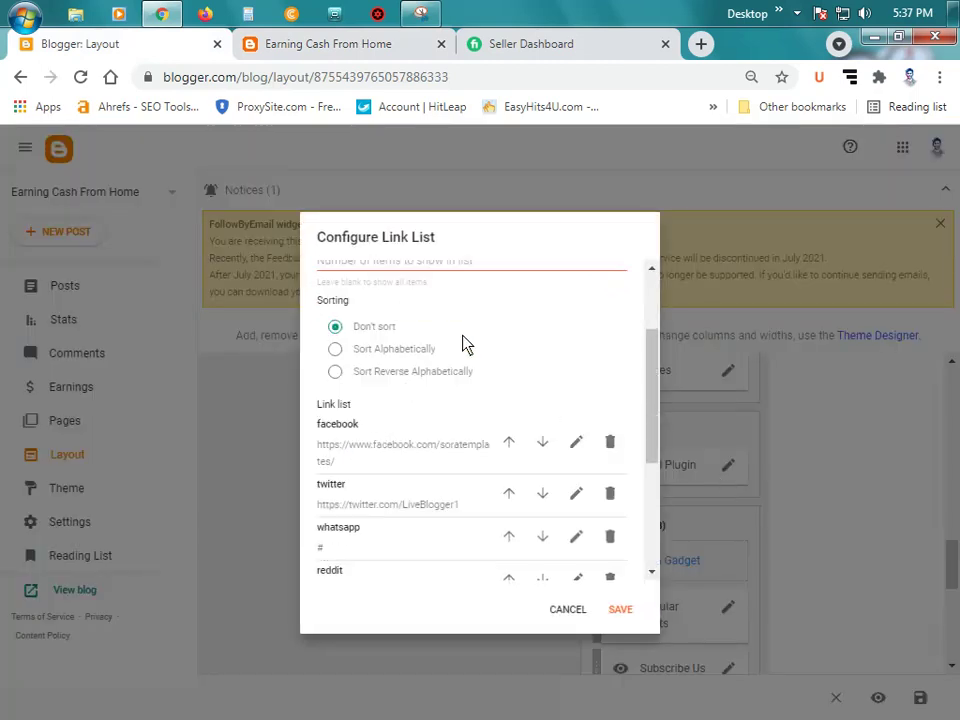
pyautogui.scroll(3, 465, 343)
pyautogui.click(325, 46)
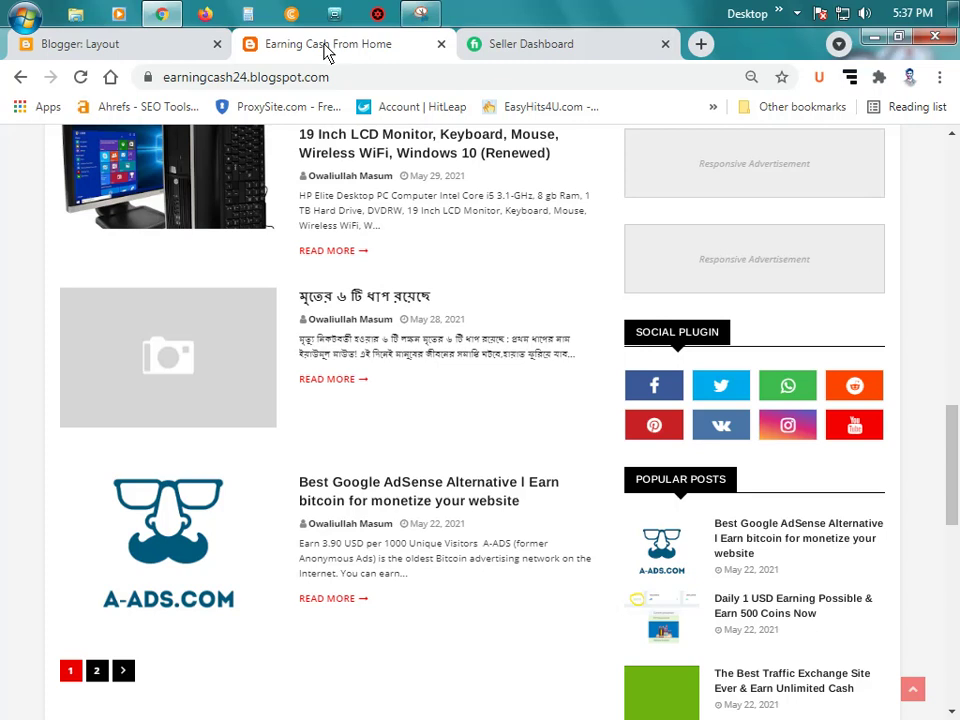
pyautogui.click(145, 45)
pyautogui.click(418, 330)
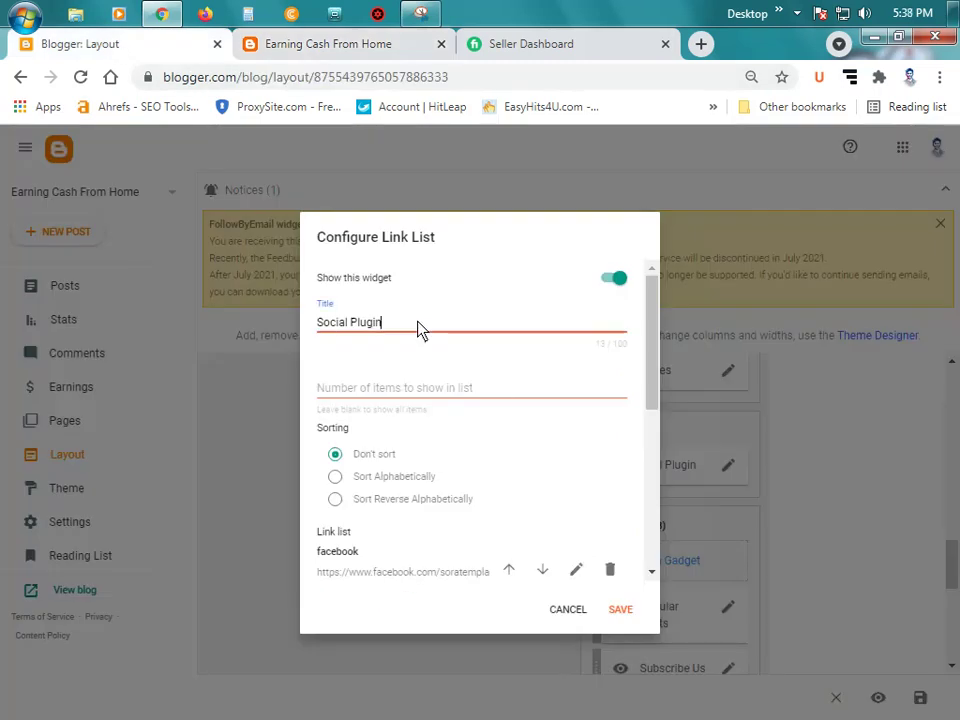
pyautogui.press('BackSpace')
pyautogui.press('BackSpace')
pyautogui.press('BackSpace')
pyautogui.press('BackSpace')
pyautogui.press('BackSpace')
pyautogui.press('BackSpace')
pyautogui.press('BackSpace')
# Step: Clear the facebook link entry's site URL
pyautogui.scroll(-1, 478, 365)
pyautogui.scroll(-2, 480, 375)
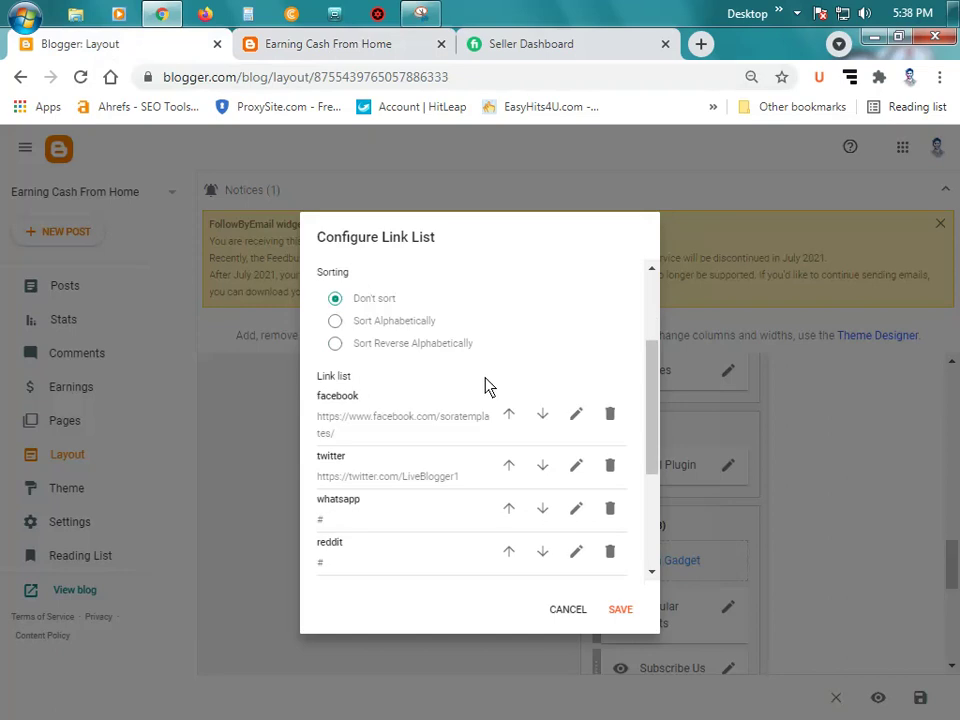
pyautogui.click(577, 383)
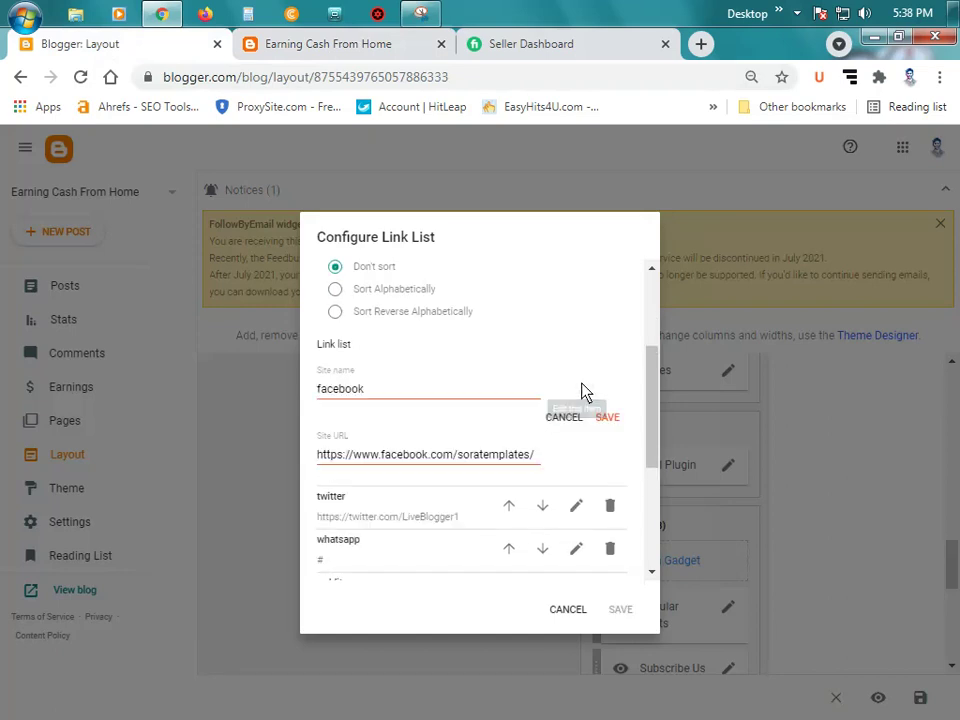
pyautogui.tripleClick(518, 456)
pyautogui.press('BackSpace')
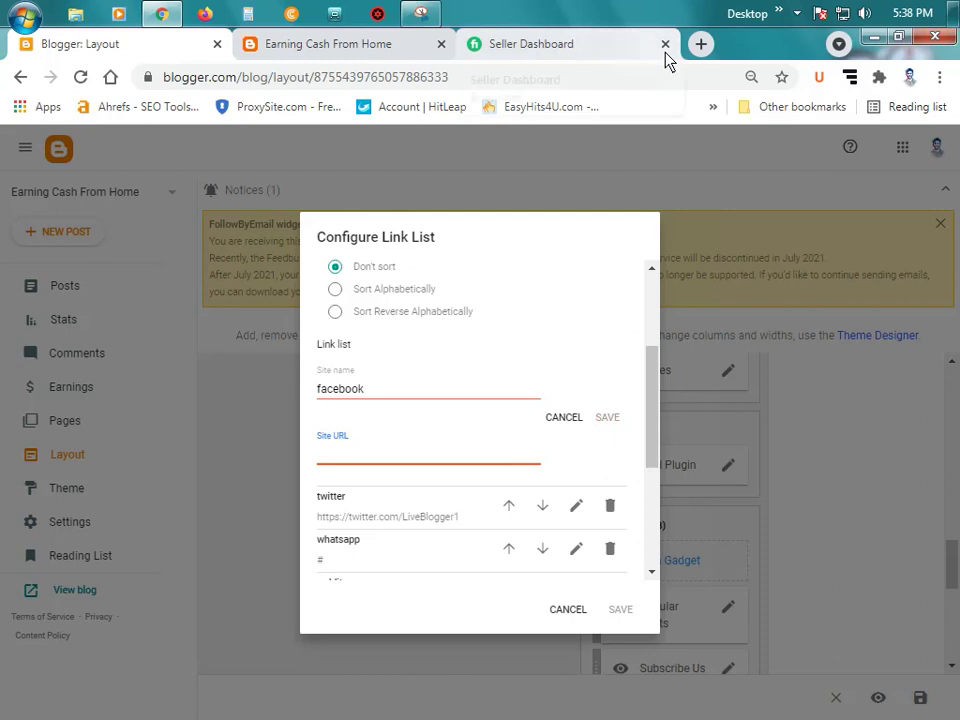
# Step: Open facebook.com and the Instagram profile page in new tabs
pyautogui.click(700, 44)
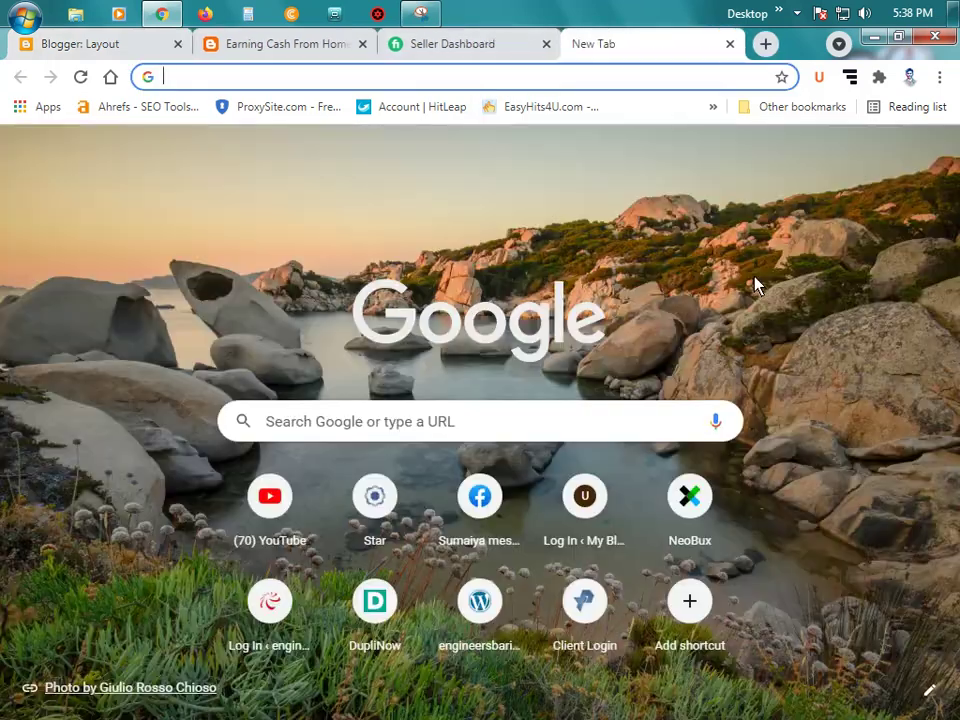
pyautogui.write('ma')
pyautogui.press('BackSpace')
pyautogui.press('BackSpace')
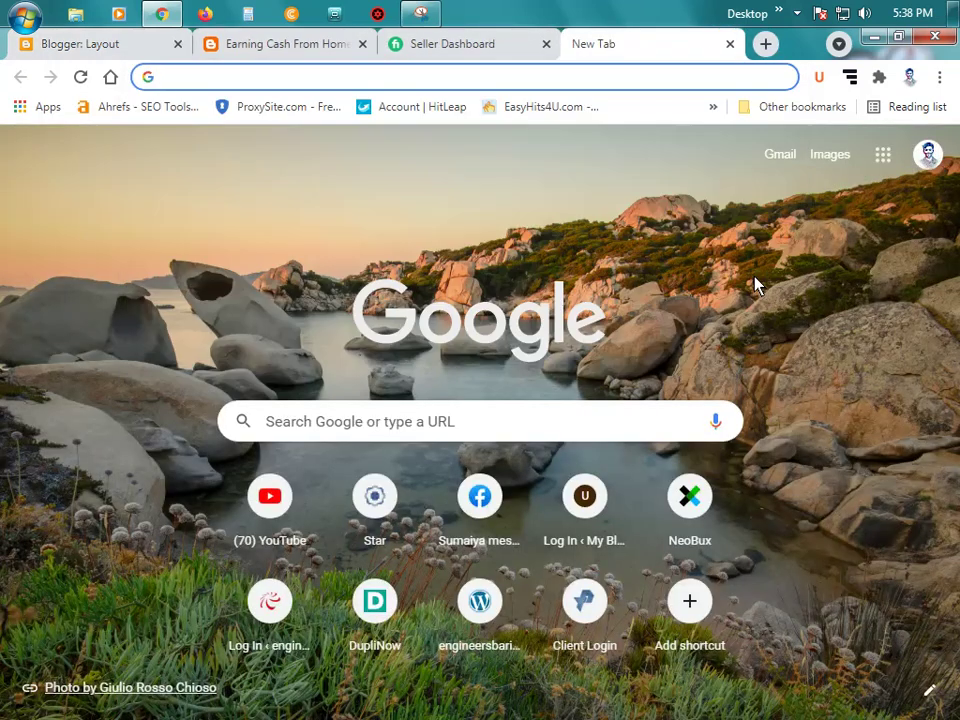
pyautogui.write('fa')
pyautogui.press('Return')
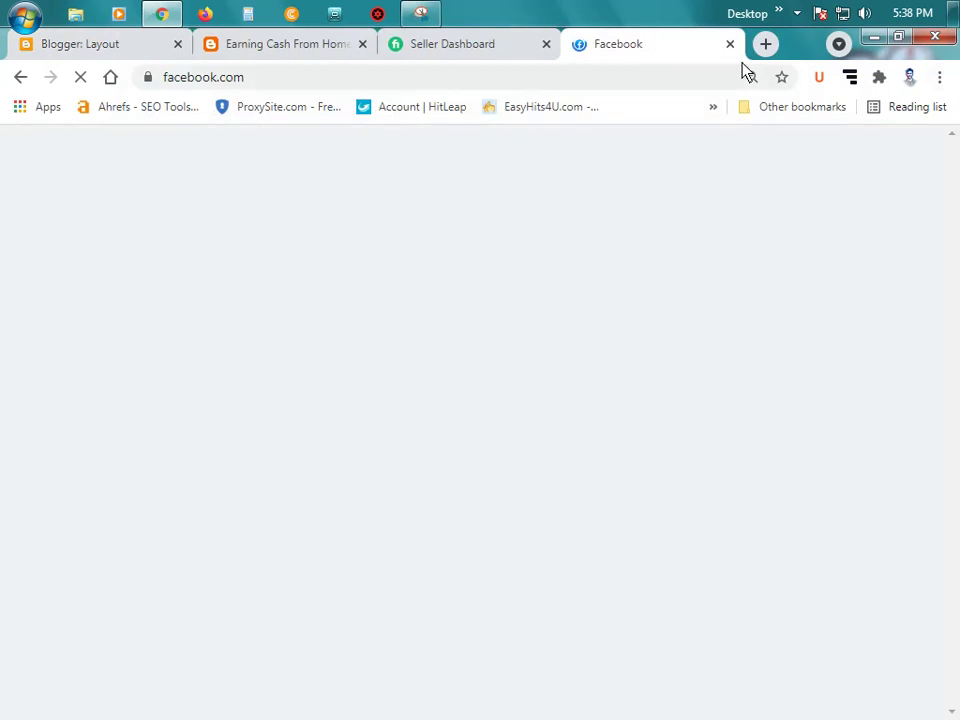
pyautogui.click(765, 44)
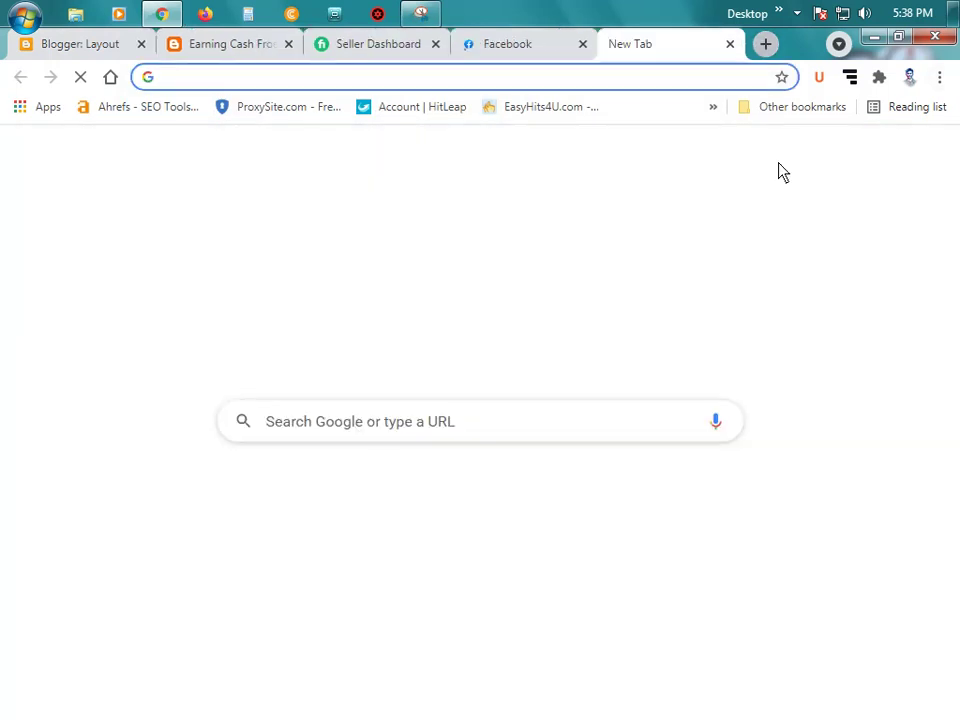
pyautogui.write('ins')
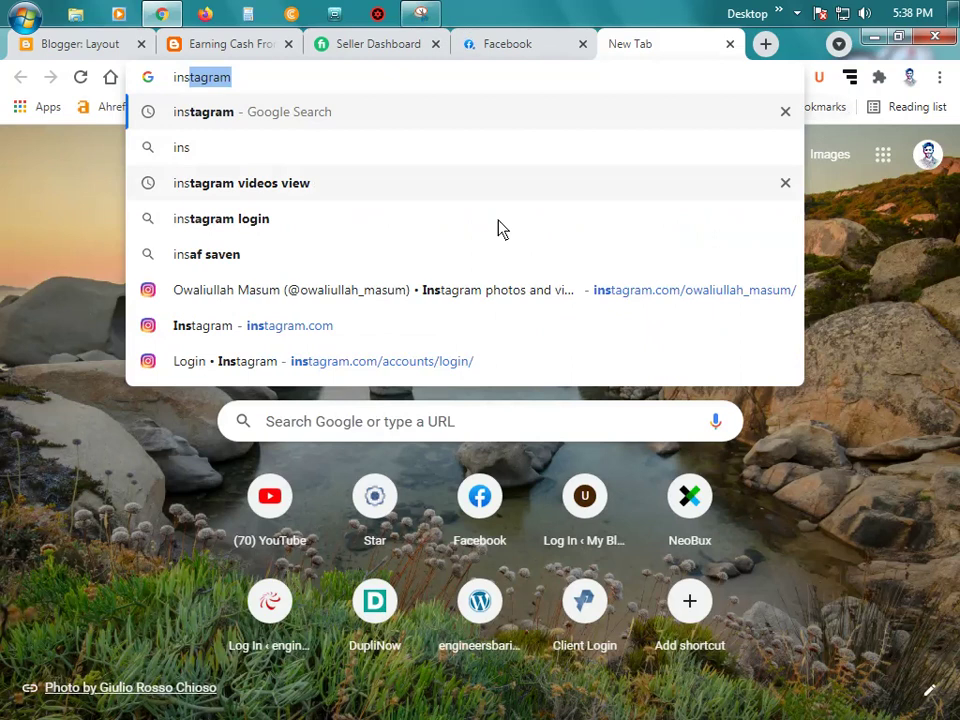
pyautogui.click(535, 293)
# Step: Open the saved Pinterest profile page and youtube.com in new tabs
pyautogui.click(764, 46)
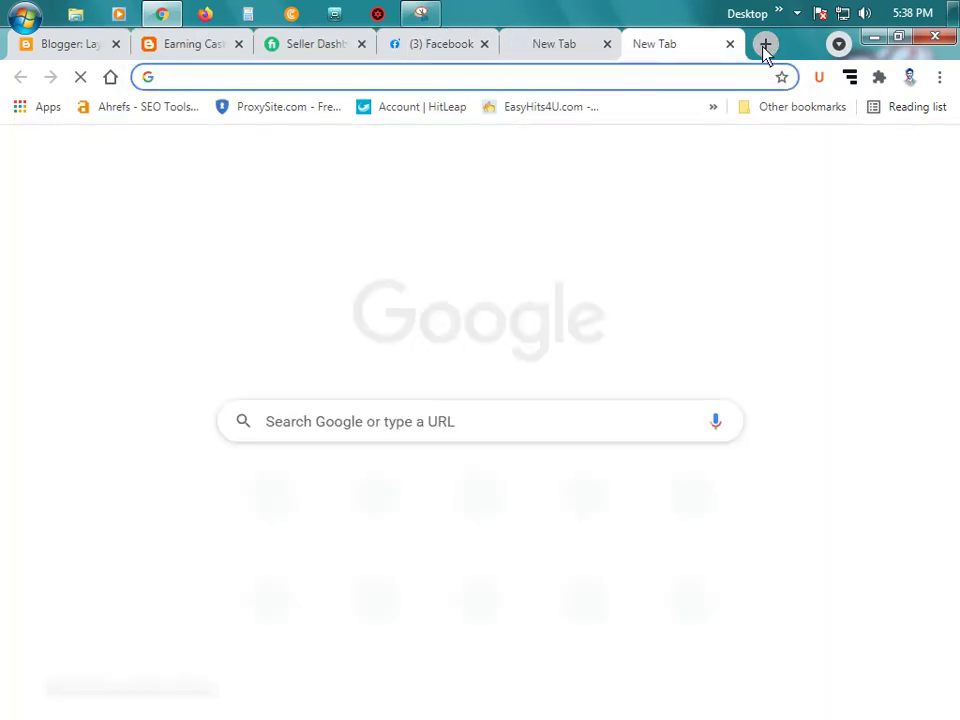
pyautogui.write('pin')
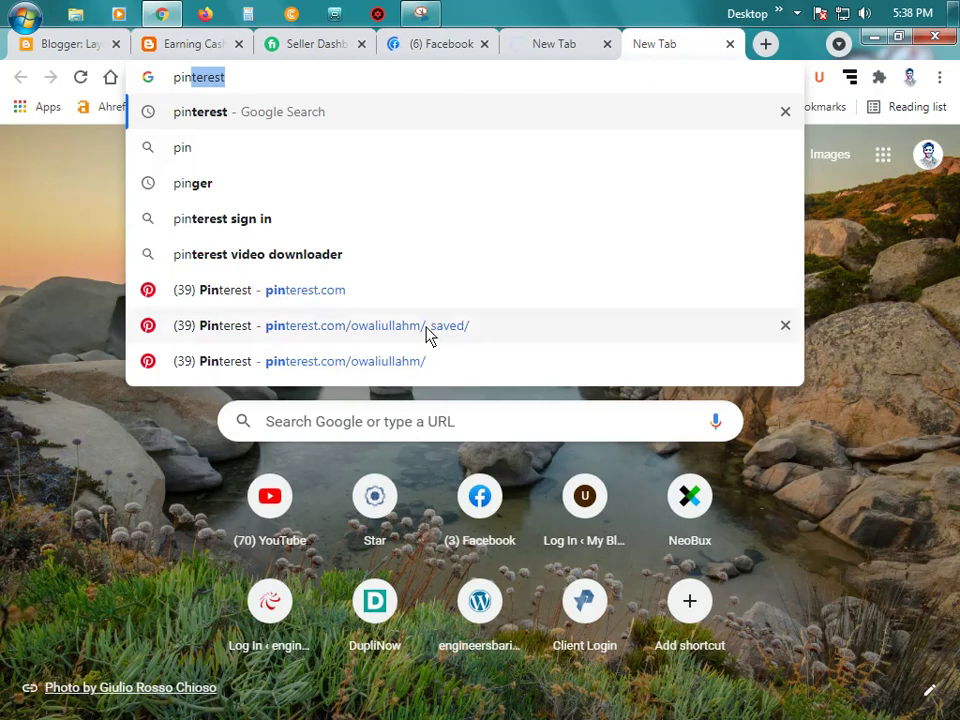
pyautogui.click(428, 335)
pyautogui.click(765, 44)
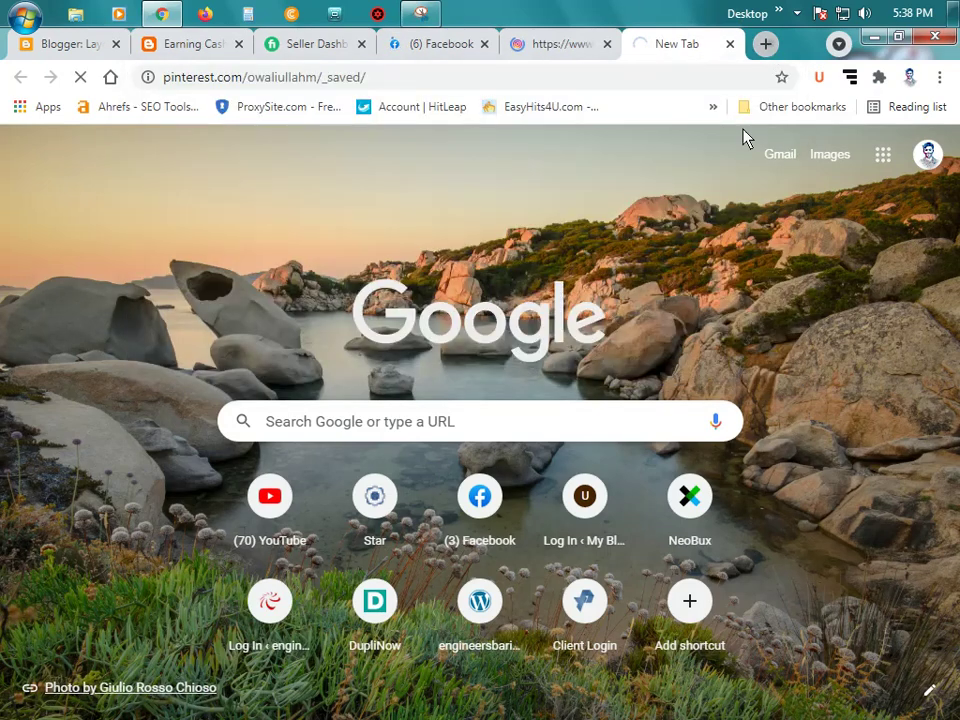
pyautogui.write('yo')
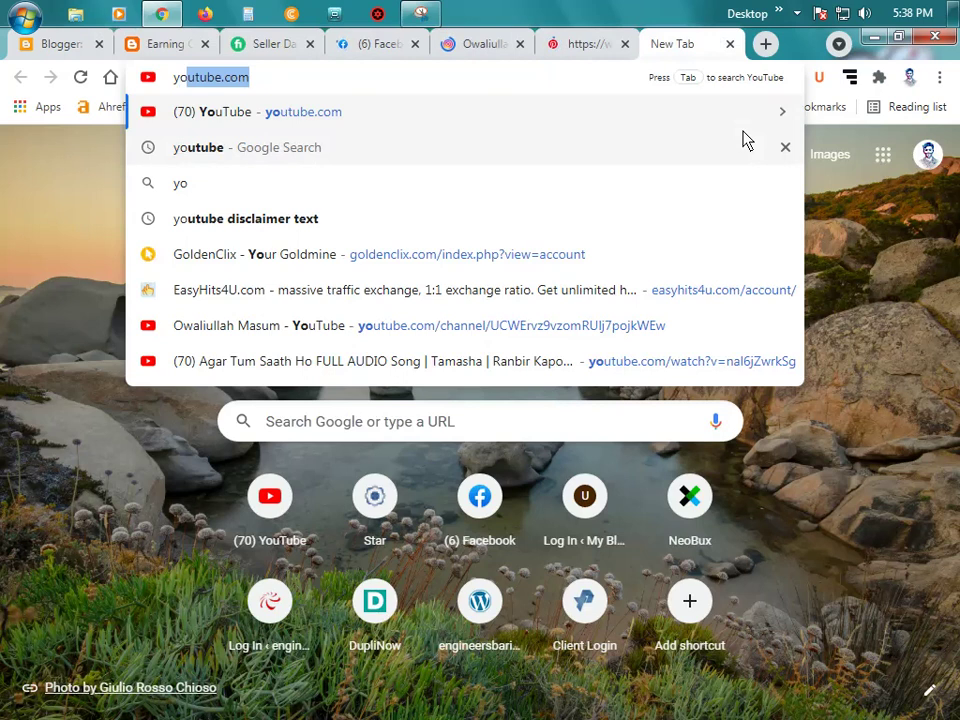
pyautogui.press('Return')
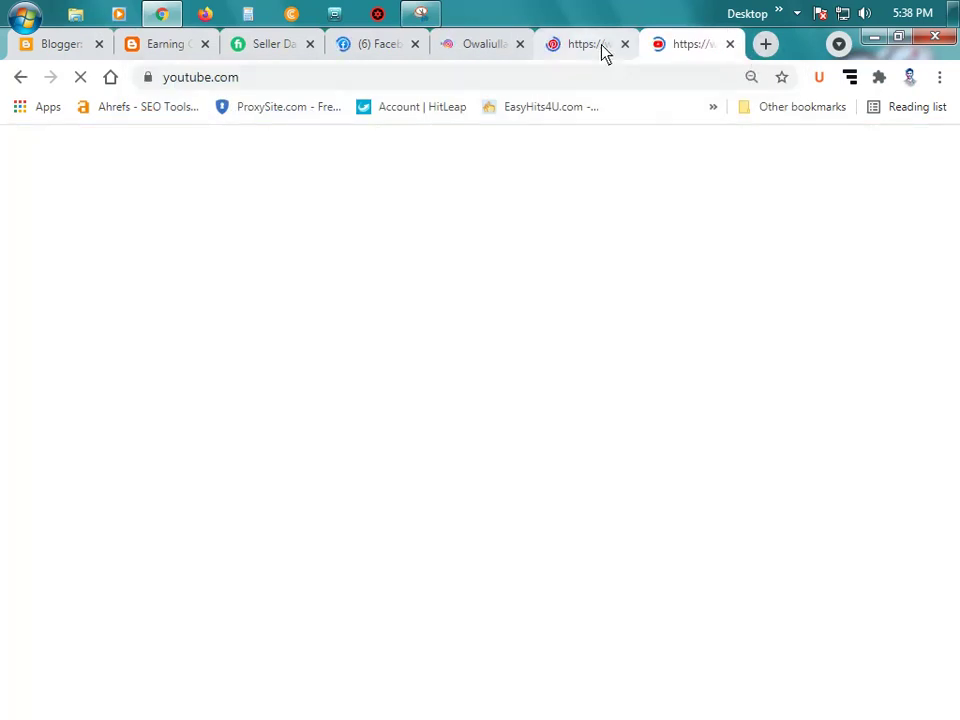
# Step: Glance at the live blog, then enter 'reddit' in a new tab's address bar
pyautogui.click(765, 44)
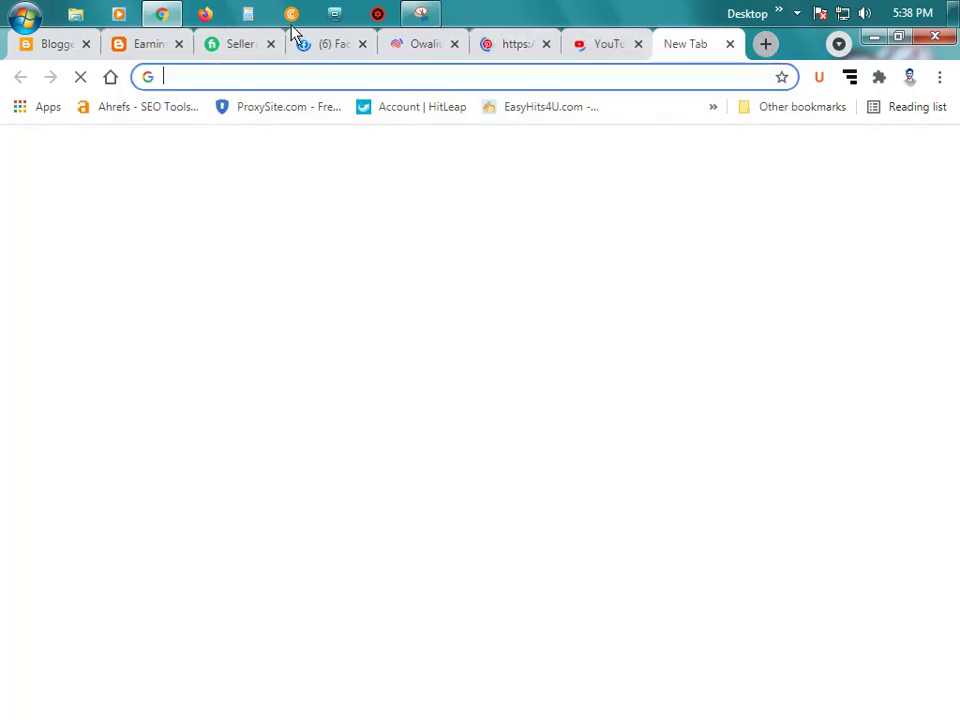
pyautogui.click(157, 46)
pyautogui.scroll(-1, 770, 405)
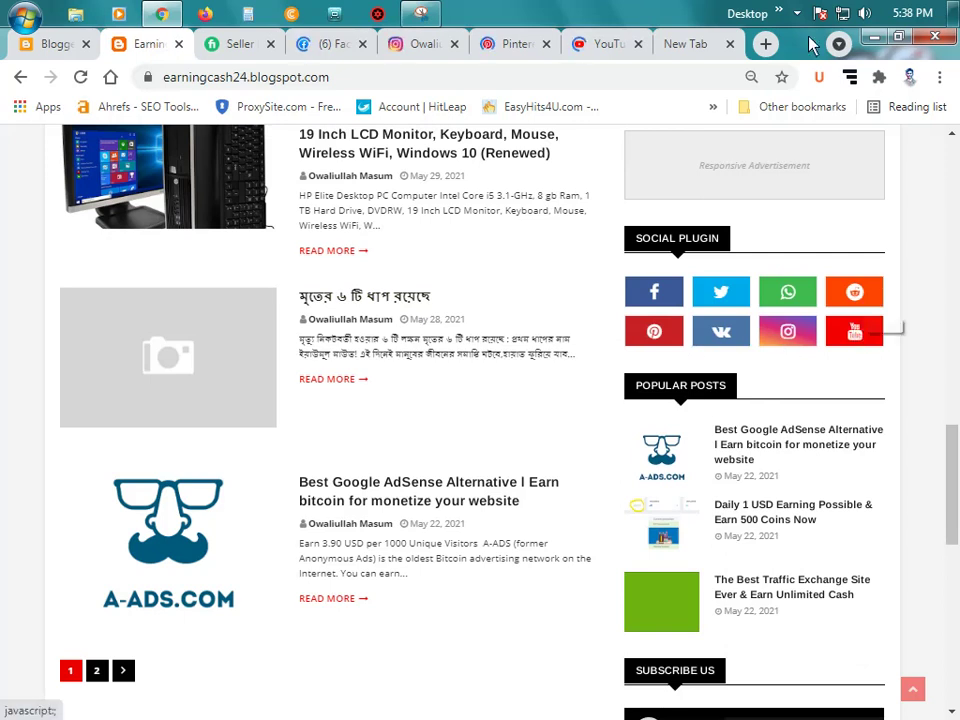
pyautogui.click(764, 45)
pyautogui.write('re')
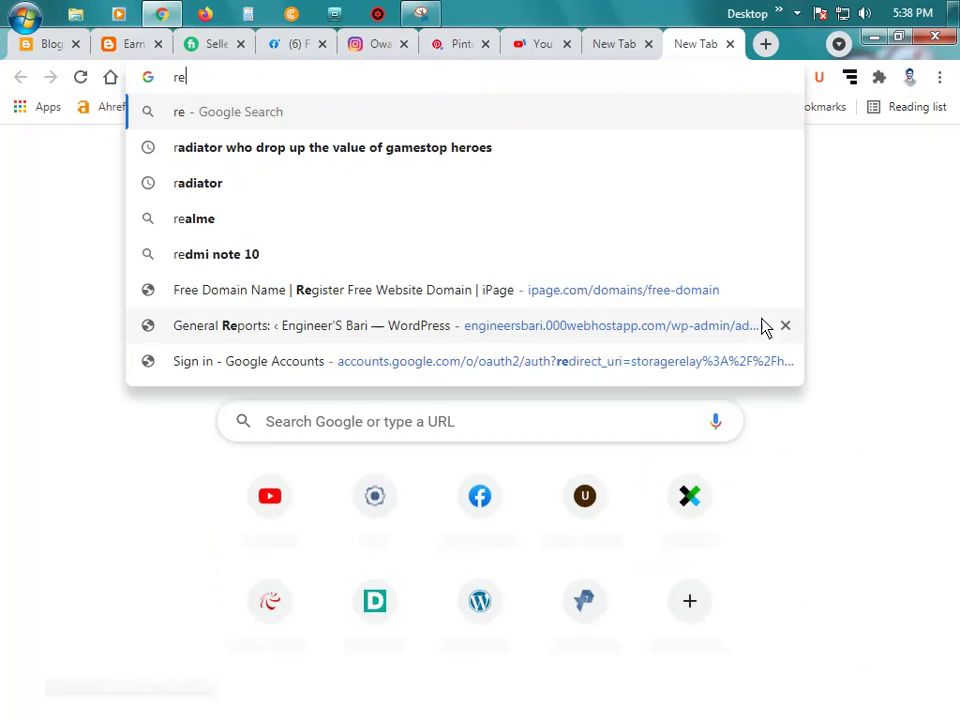
pyautogui.write('ddit')
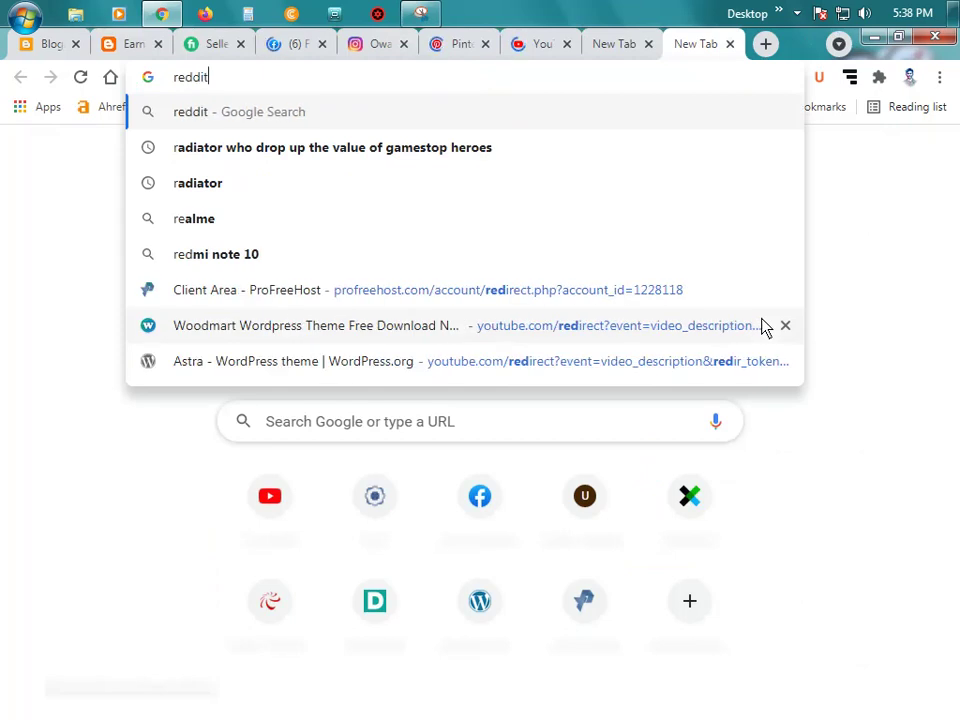
# Step: Search Google for reddit and vk in separate tabs
pyautogui.press('Return')
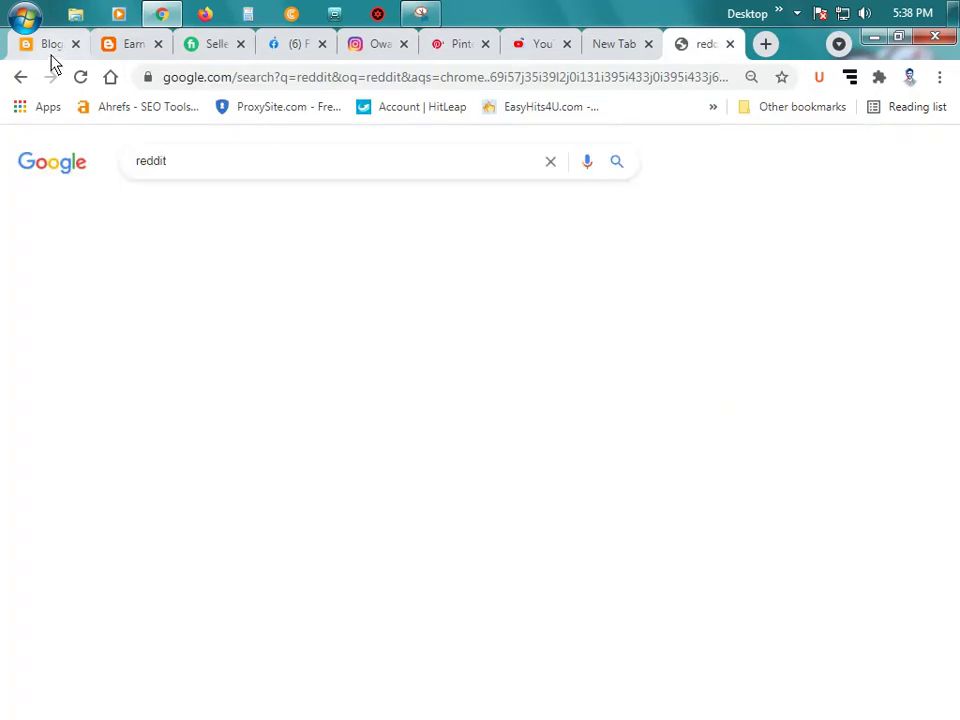
pyautogui.click(127, 44)
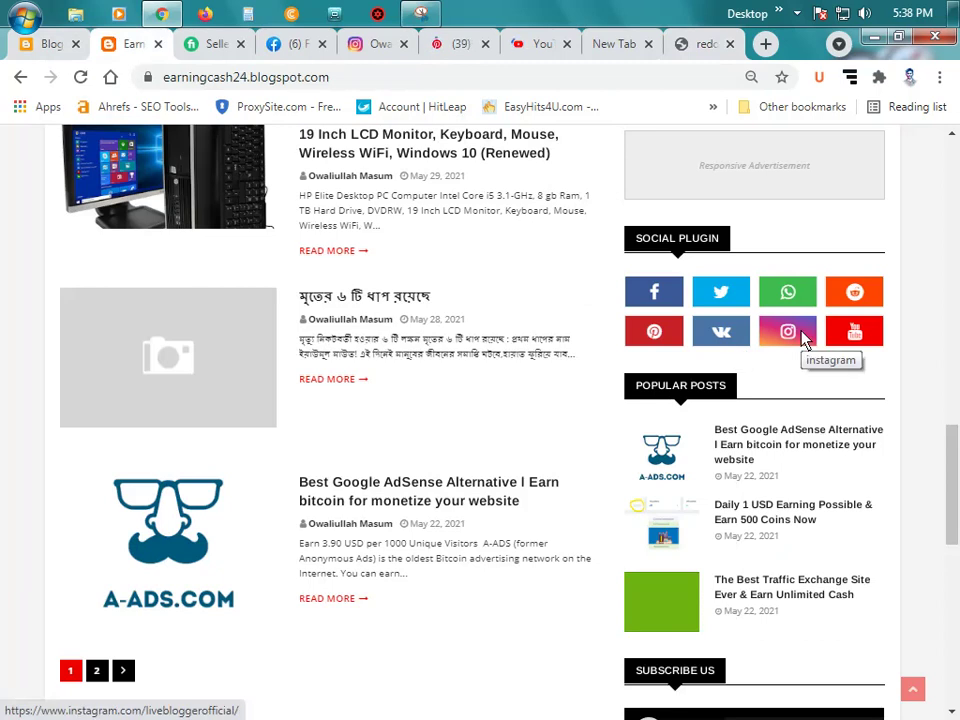
pyautogui.hotkey('ctrl', 't')
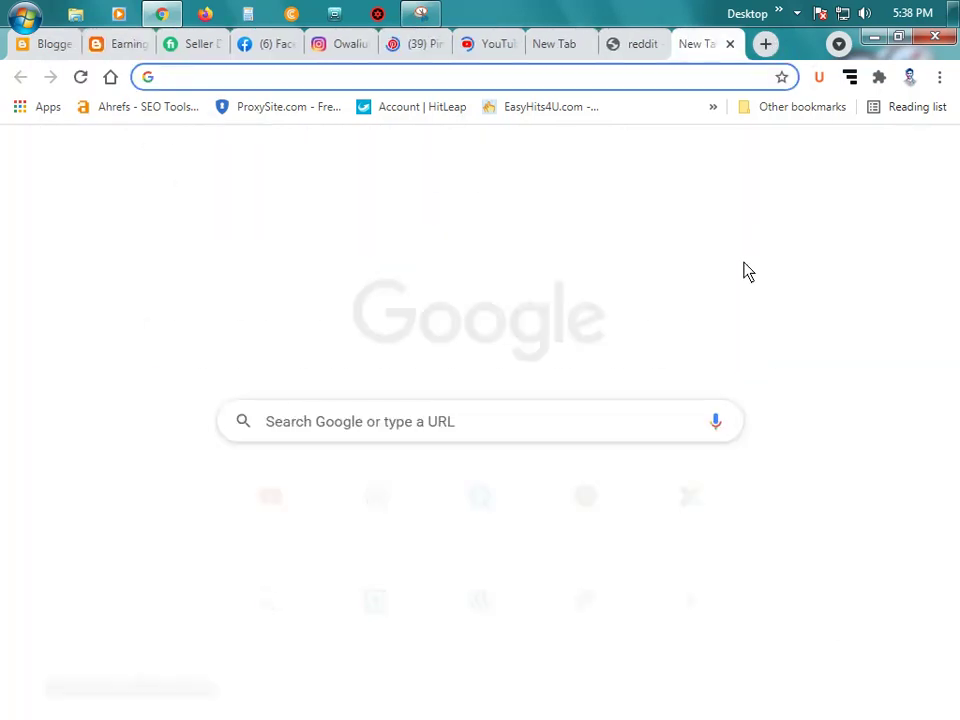
pyautogui.write('vk')
pyautogui.press('Return')
# Step: Search for 'whatsapp' web in a new tab, then show the Facebook feed
pyautogui.click(640, 47)
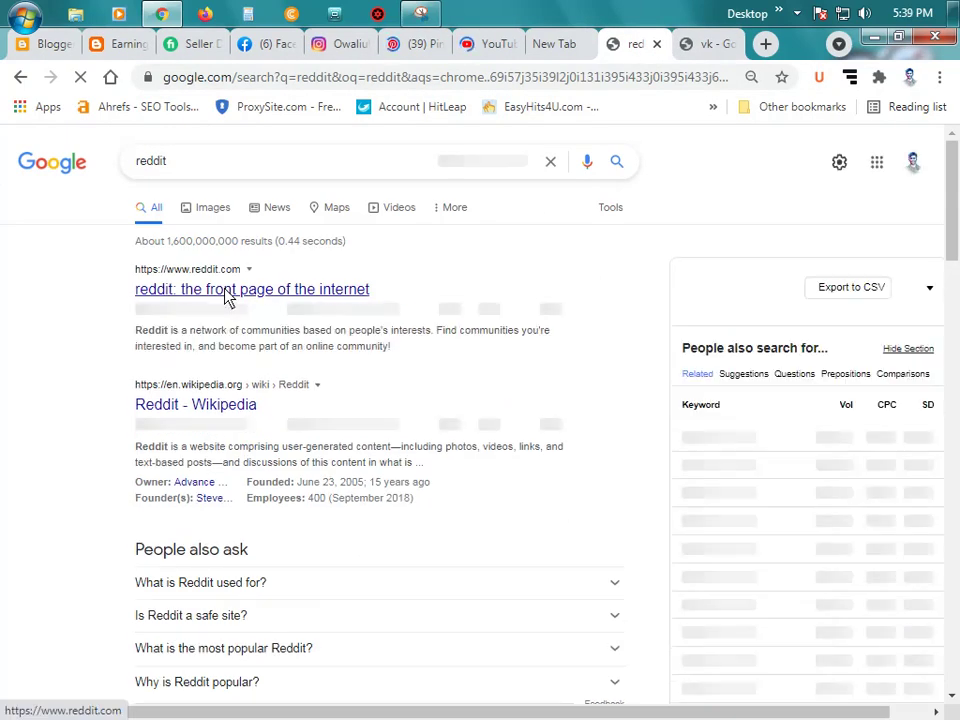
pyautogui.click(710, 44)
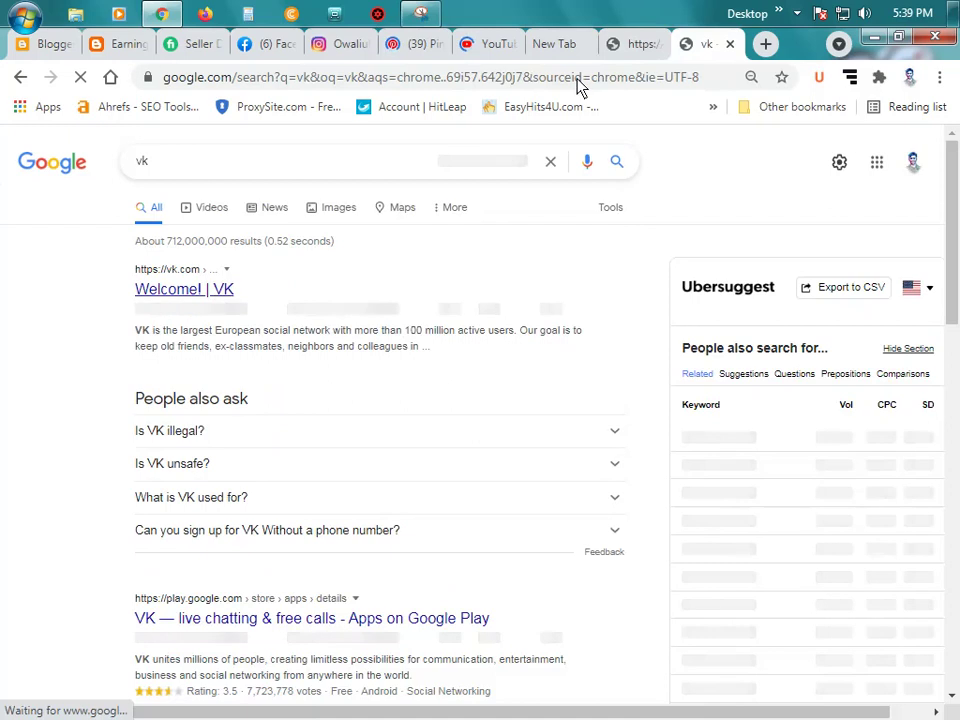
pyautogui.click(641, 46)
pyautogui.click(556, 50)
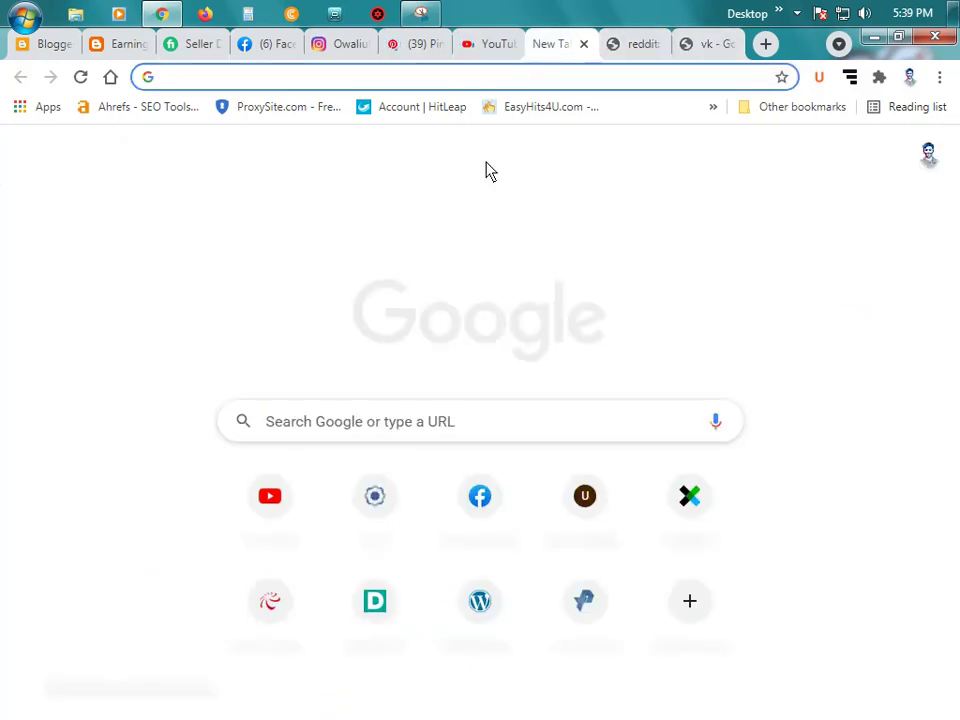
pyautogui.click(110, 46)
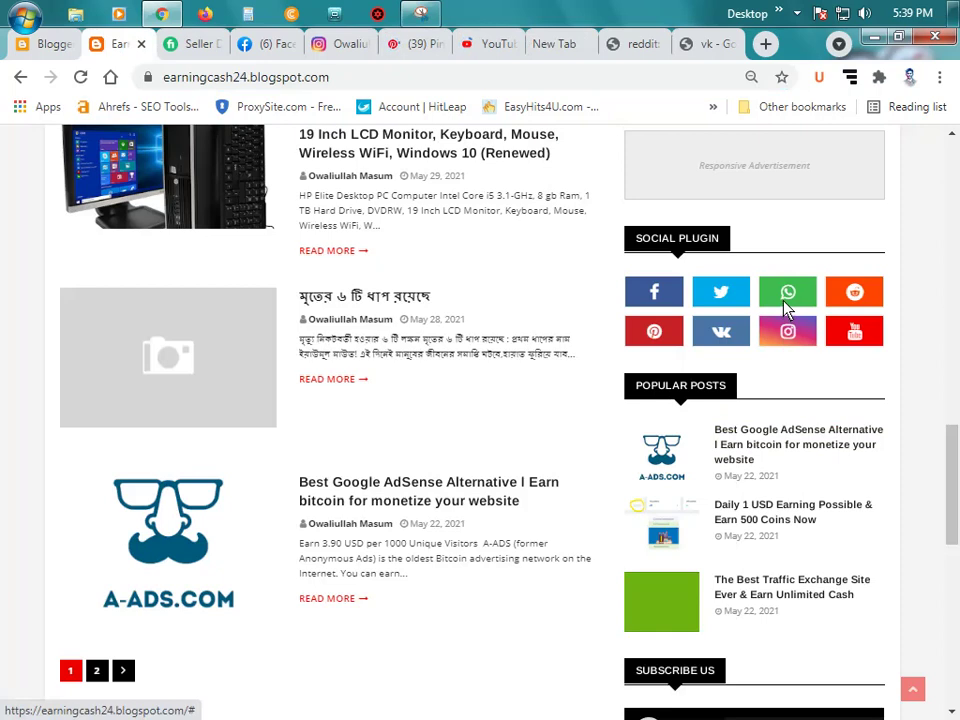
pyautogui.click(560, 45)
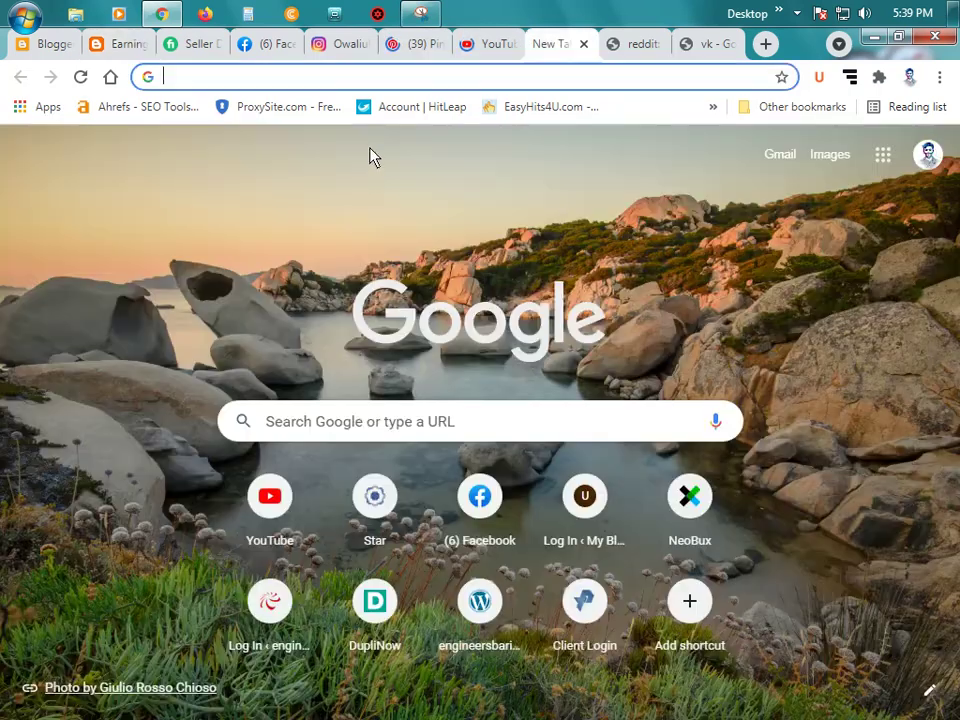
pyautogui.write('wha')
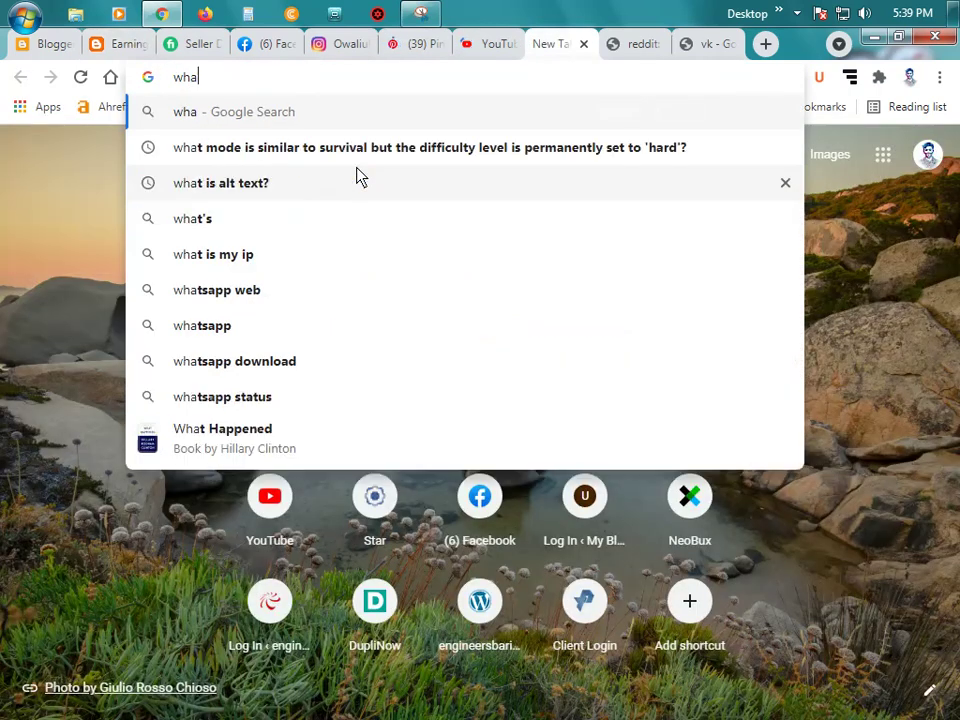
pyautogui.write('tsapp')
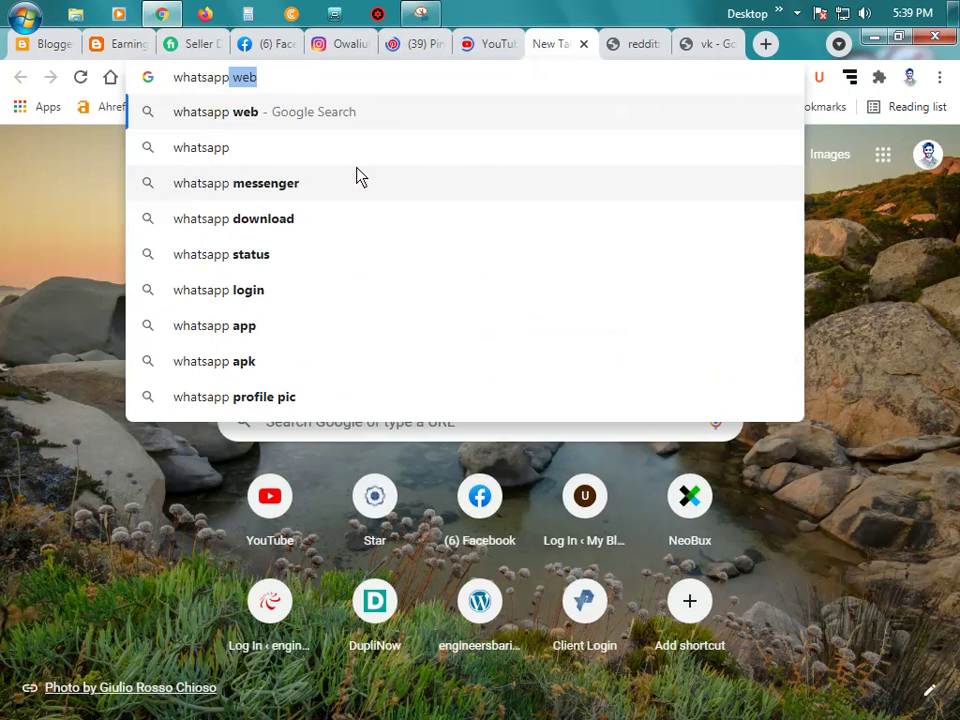
pyautogui.press('Return')
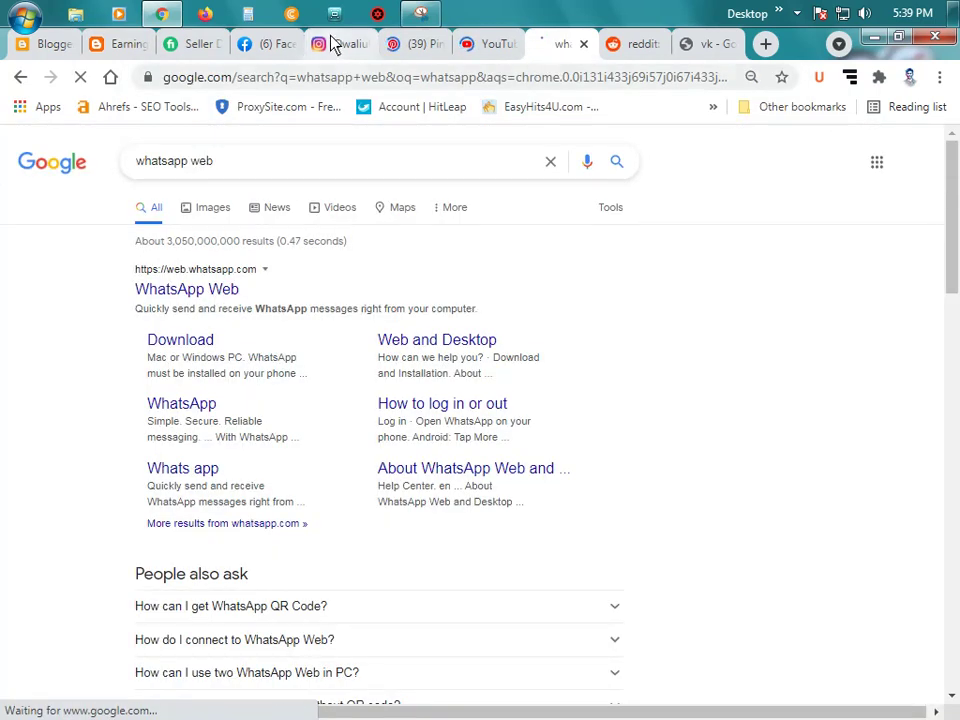
pyautogui.click(250, 44)
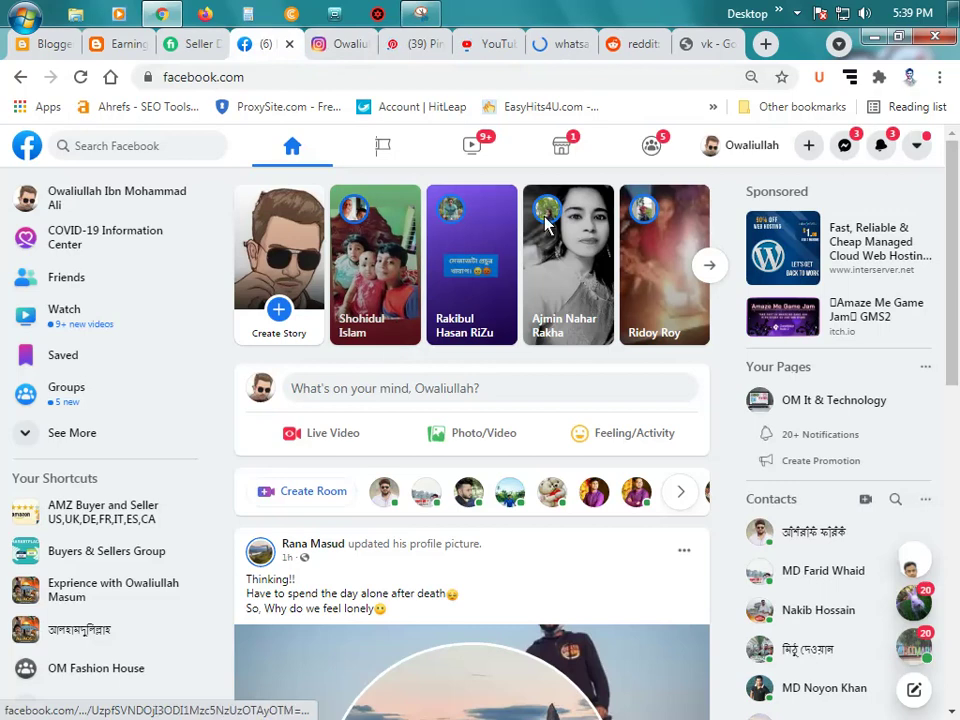
# Step: Copy the Facebook profile address into the facebook link entry's site URL and save
pyautogui.click(735, 154)
pyautogui.click(330, 78)
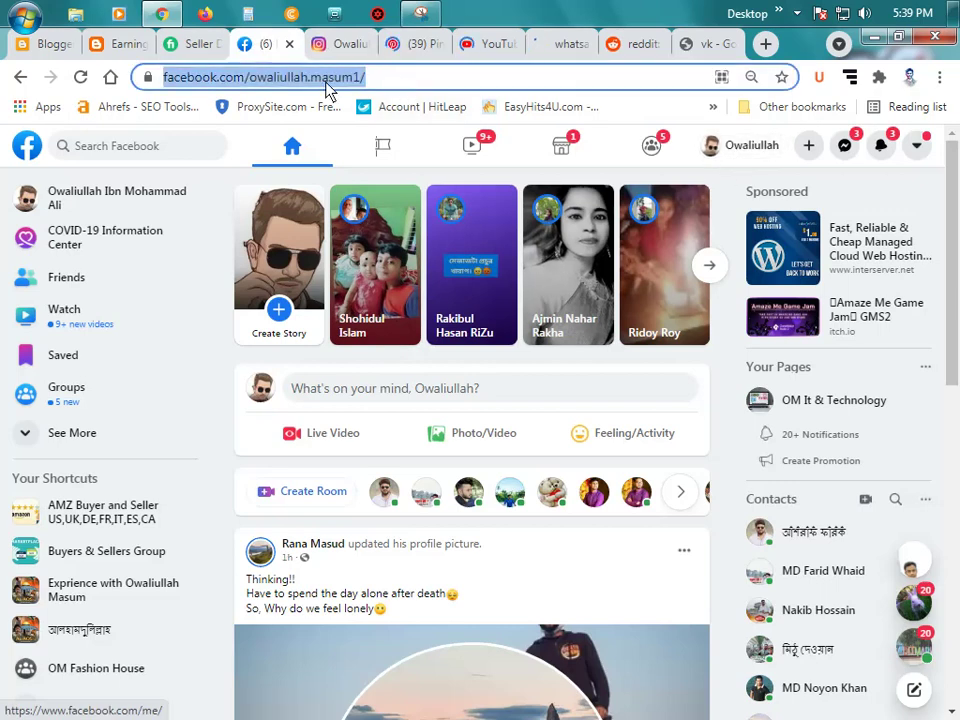
pyautogui.rightClick(328, 78)
pyautogui.click(411, 147)
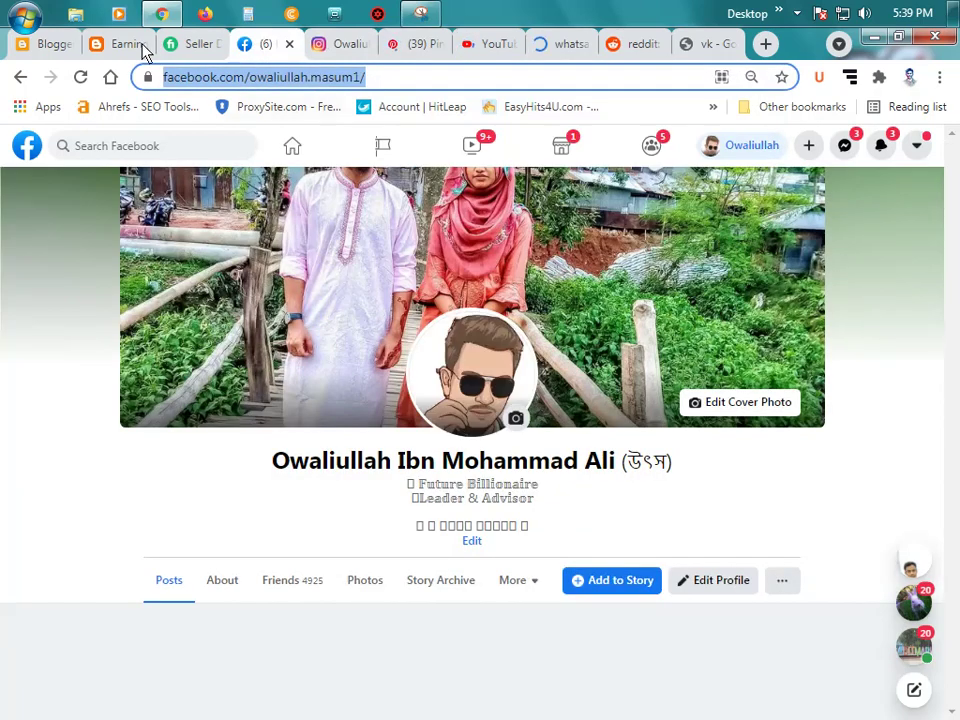
pyautogui.click(112, 43)
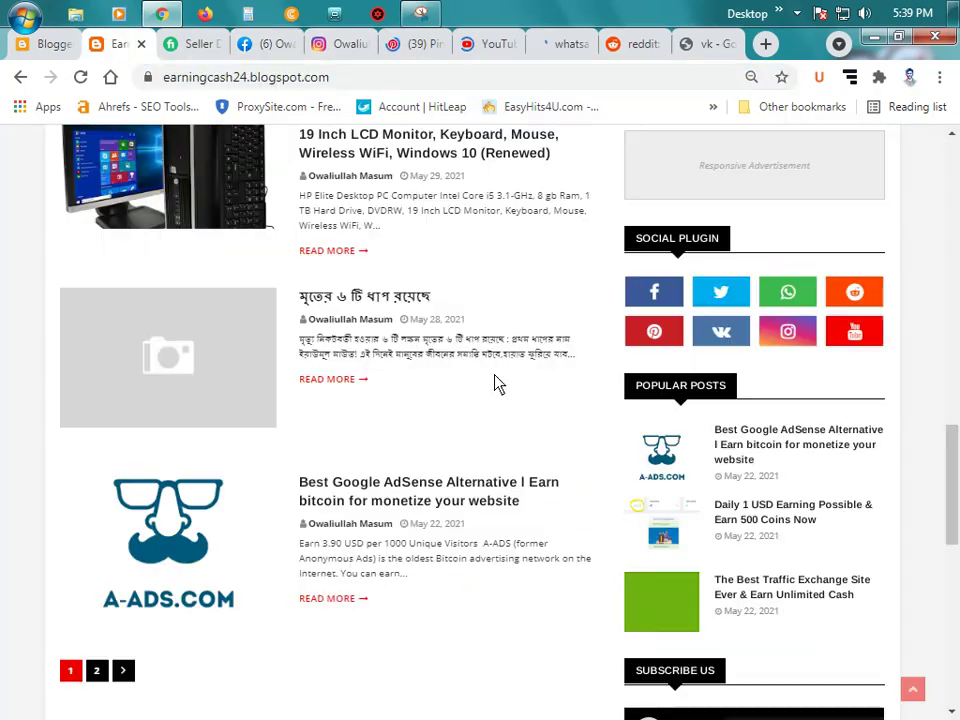
pyautogui.click(38, 44)
pyautogui.hotkey('ctrl', 'v')
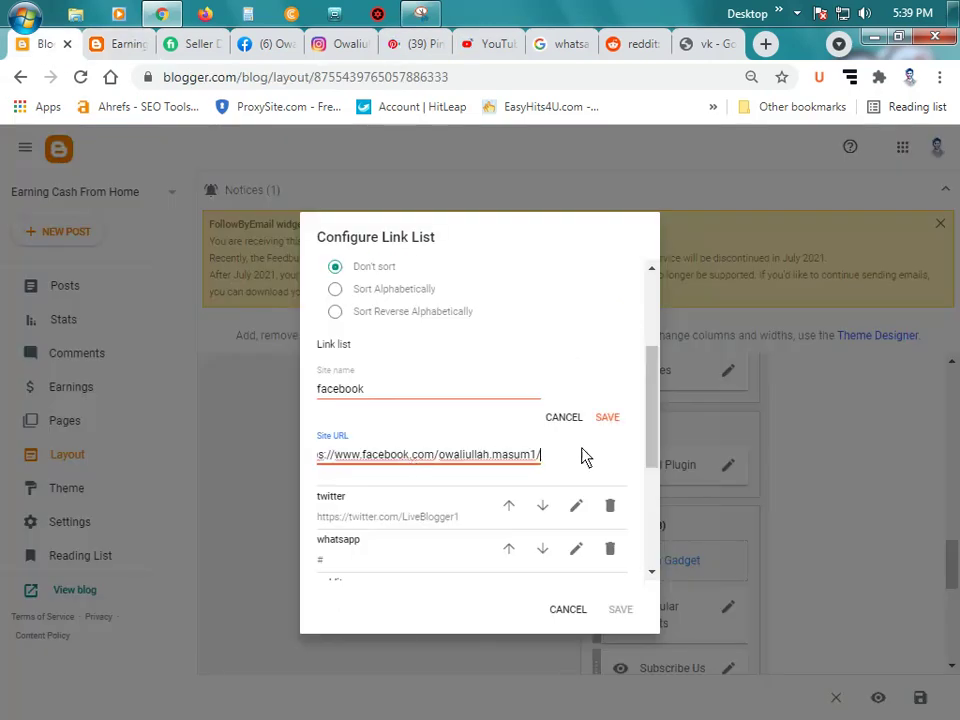
pyautogui.click(609, 418)
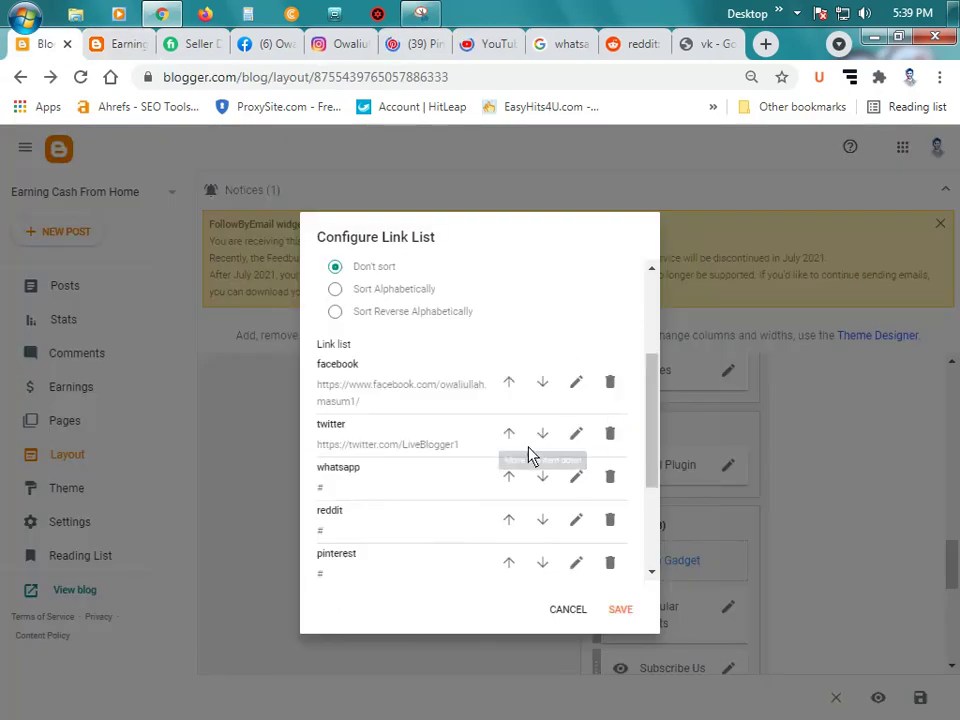
# Step: Clear the twitter link entry's old site URL
pyautogui.click(576, 433)
pyautogui.tripleClick(428, 518)
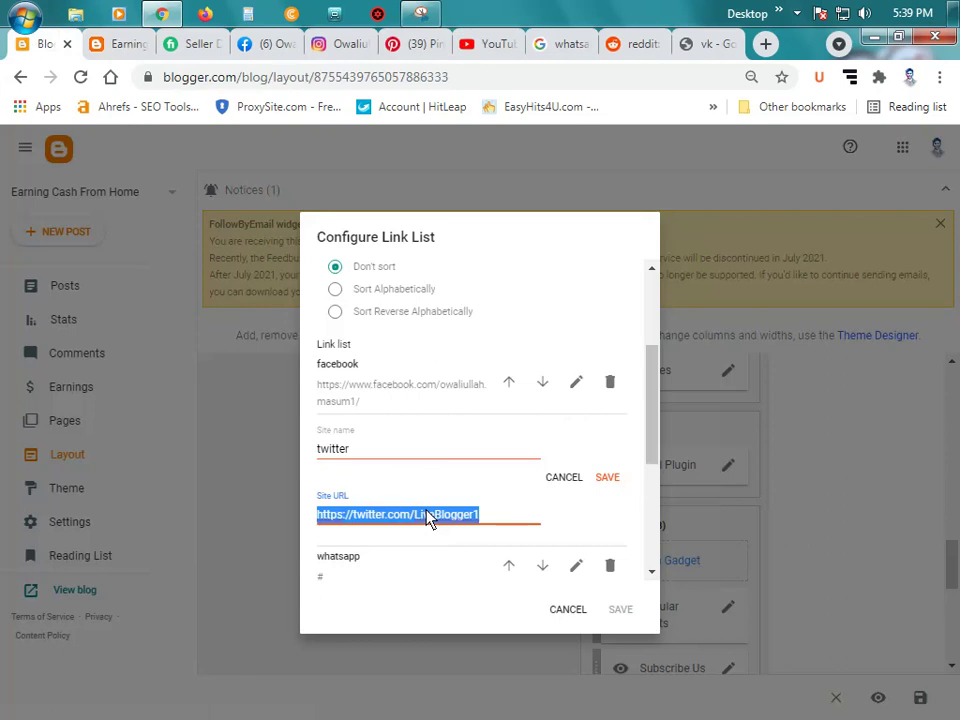
pyautogui.press('BackSpace')
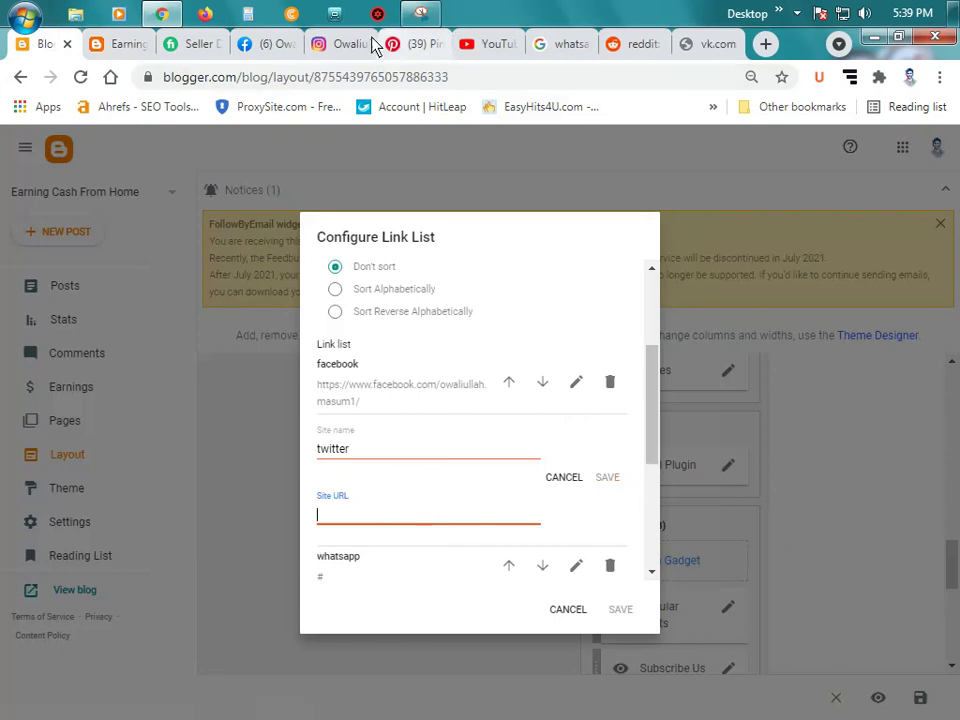
# Step: Close the Facebook tab and load twitter.com in the vk tab
pyautogui.click(265, 44)
pyautogui.click(288, 44)
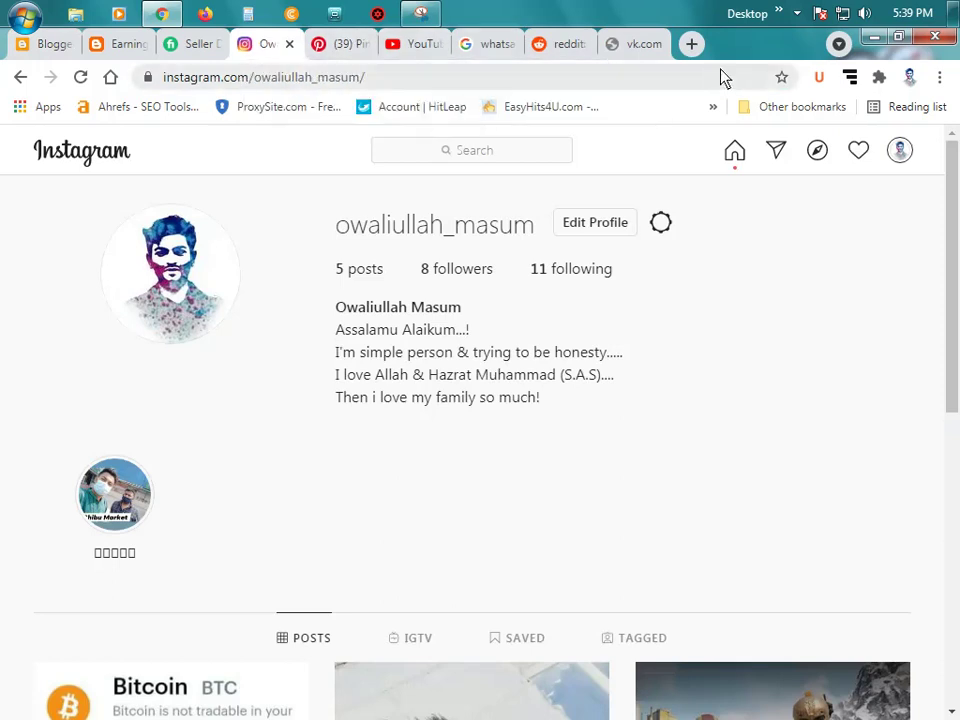
pyautogui.click(640, 45)
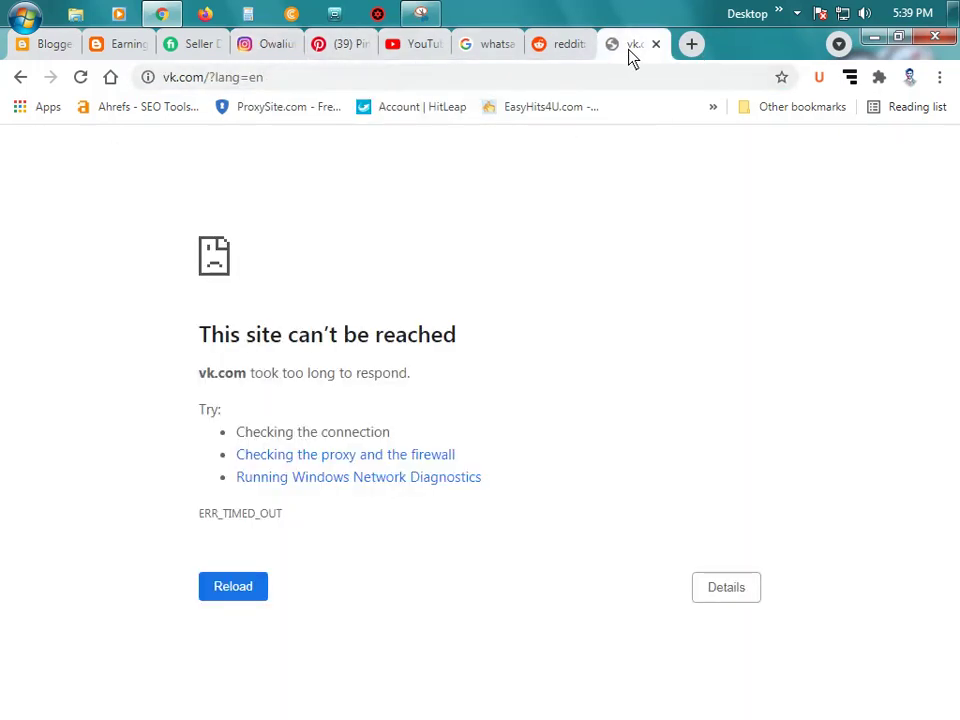
pyautogui.click(587, 85)
pyautogui.write('tw')
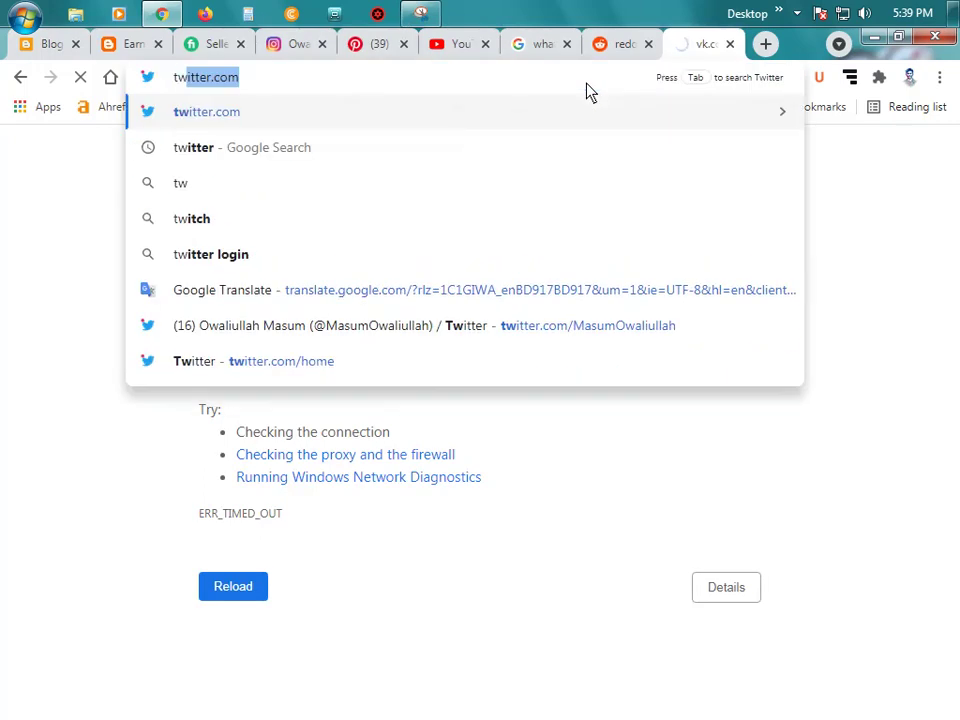
pyautogui.press('Return')
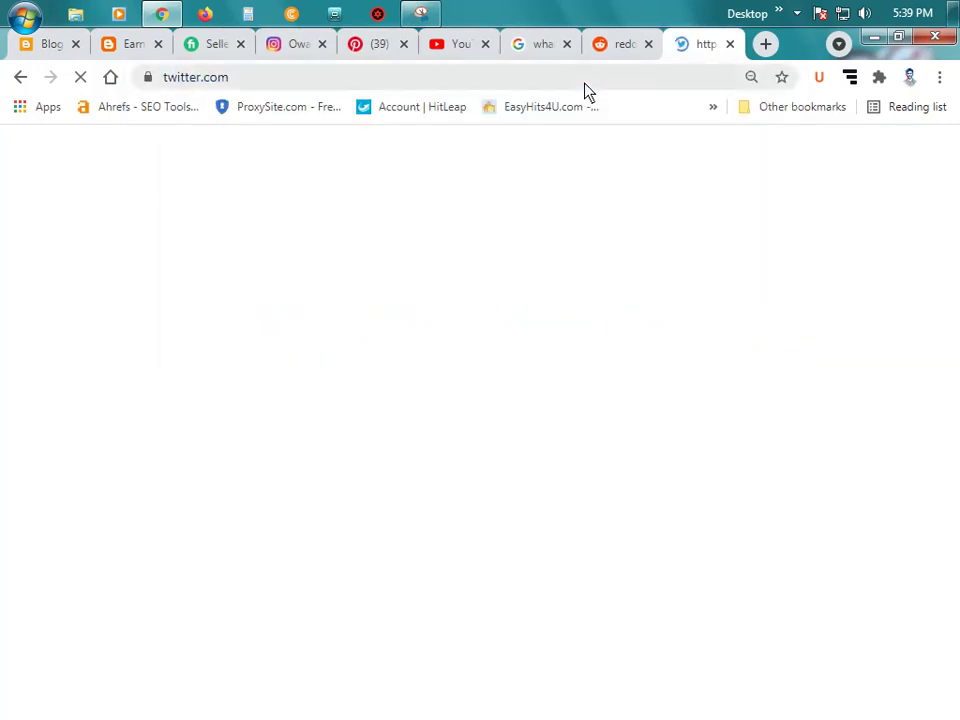
# Step: Allow Reddit's notification request, then return to the Twitter tab
pyautogui.click(625, 45)
pyautogui.click(322, 190)
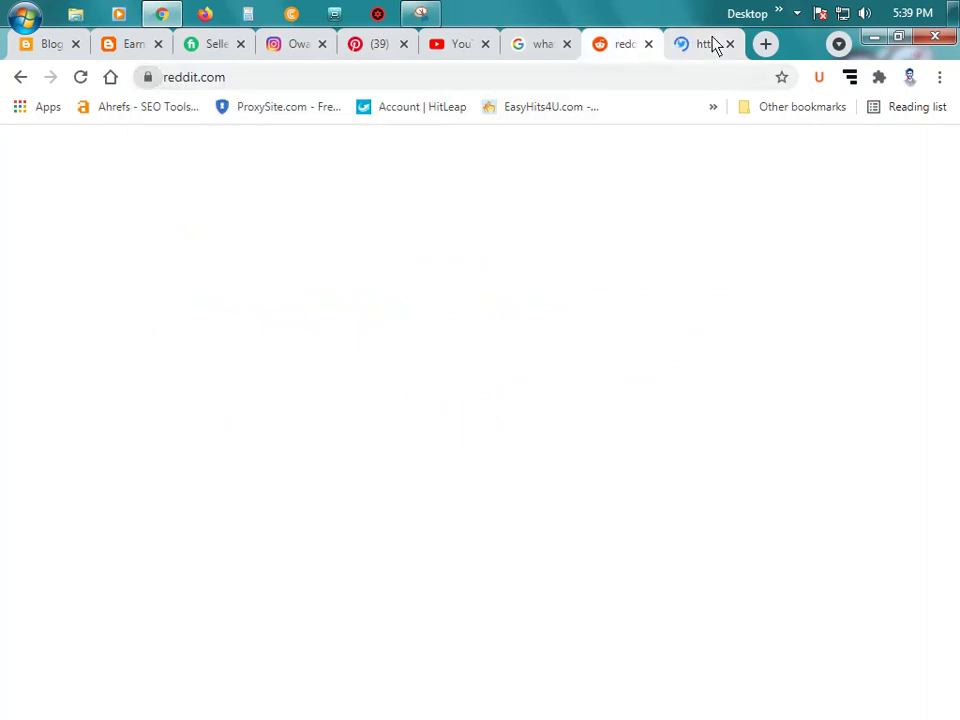
pyautogui.click(705, 45)
pyautogui.click(620, 50)
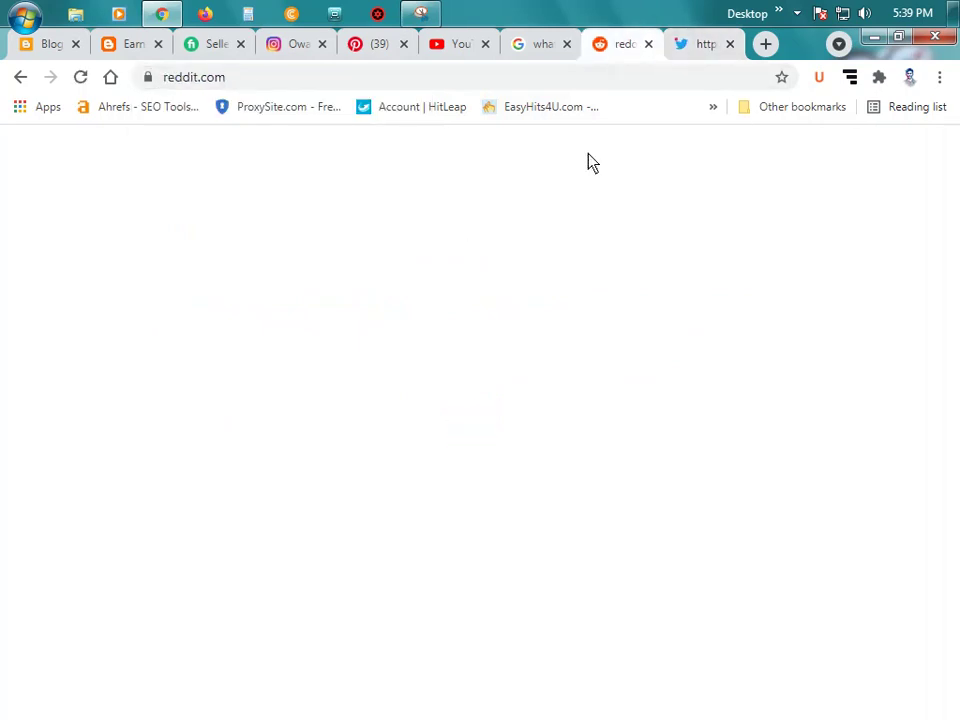
pyautogui.click(690, 46)
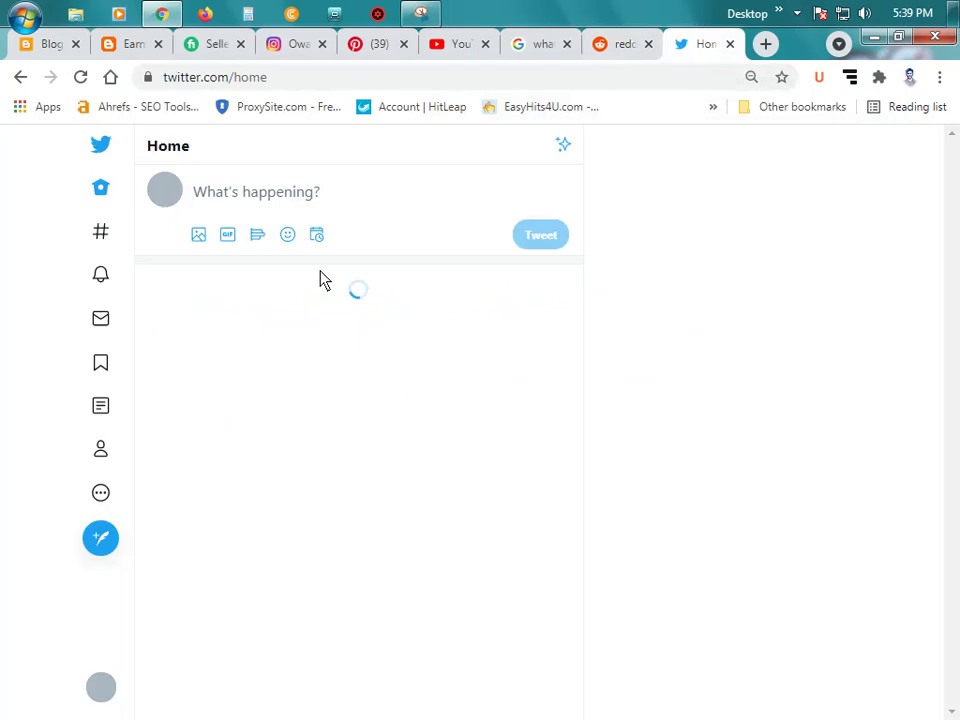
# Step: Copy the Twitter profile address and paste it as the twitter entry's Site URL in Blogger
pyautogui.click(172, 199)
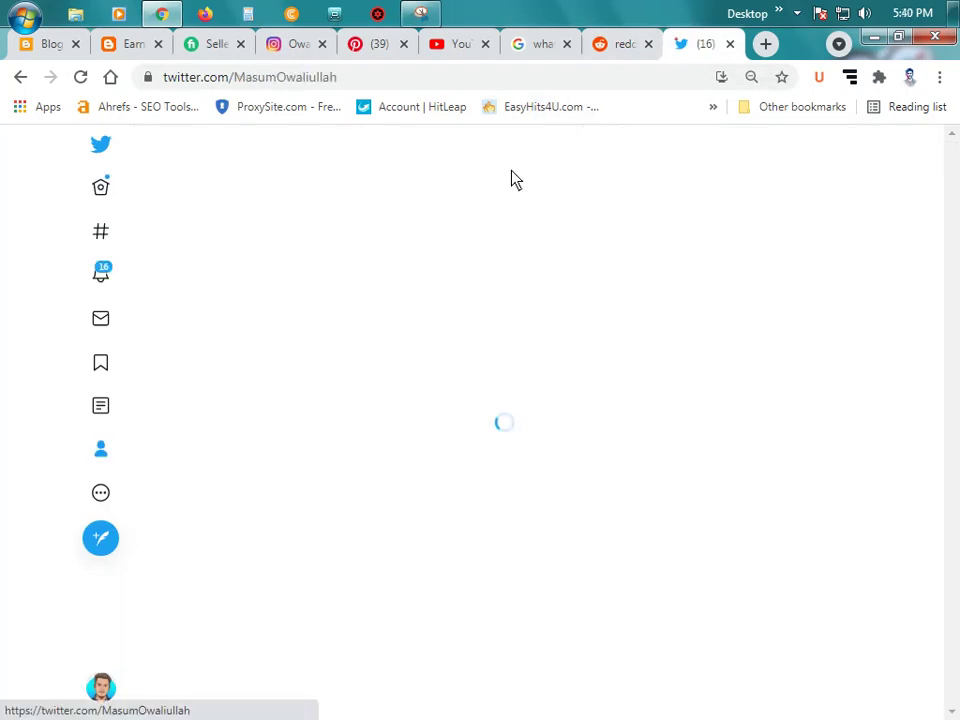
pyautogui.click(416, 85)
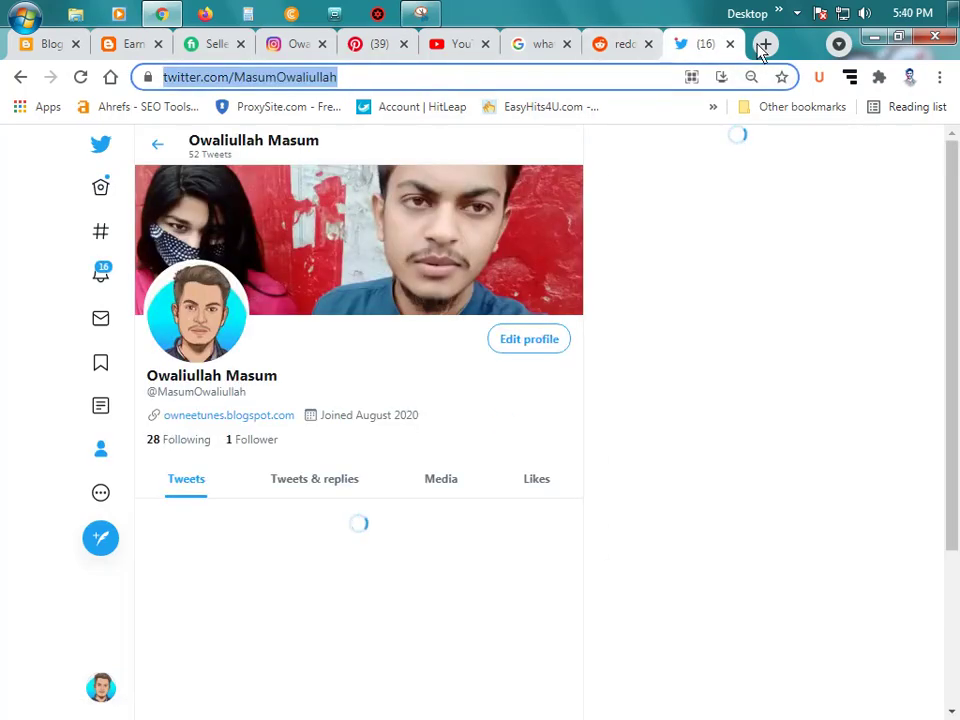
pyautogui.hotkey('ctrl', 'w')
pyautogui.click(140, 44)
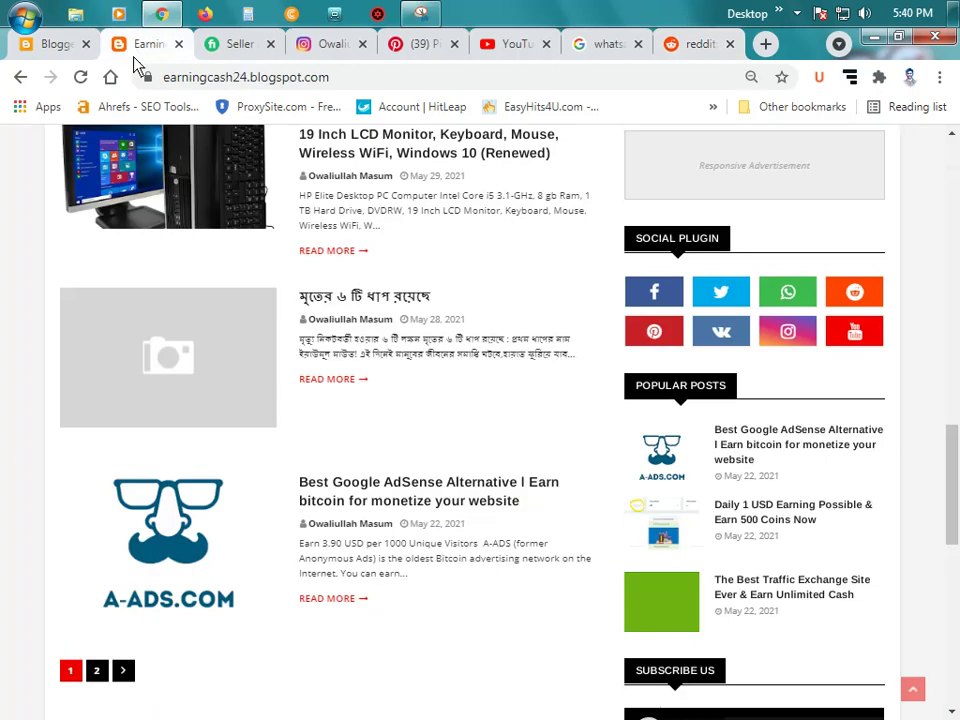
pyautogui.click(62, 42)
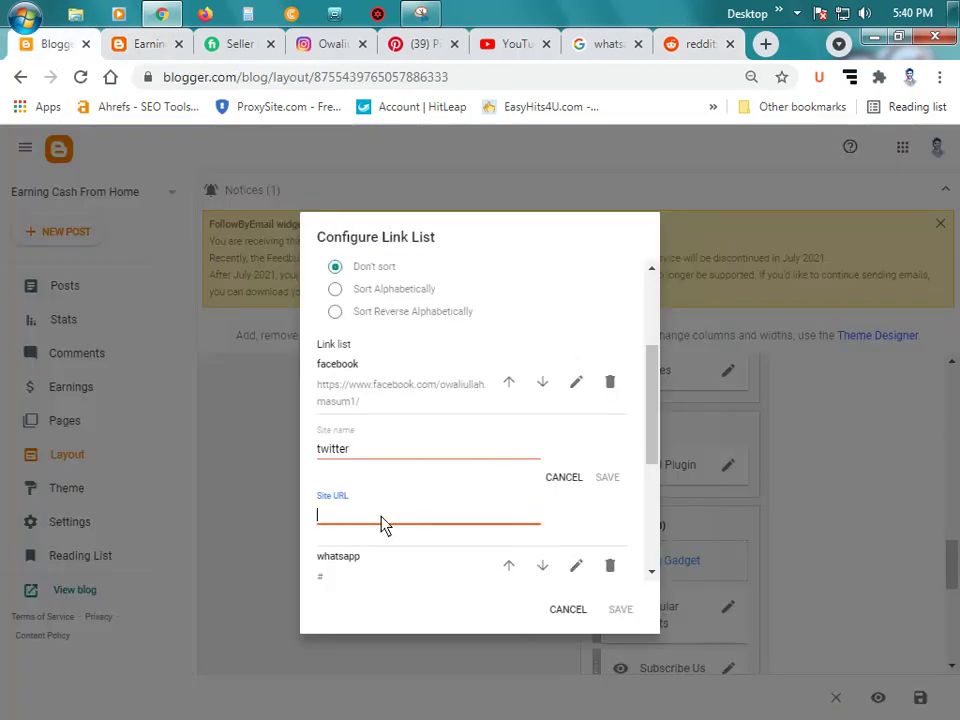
pyautogui.hotkey('ctrl', 'v')
# Step: Save the twitter entry and remove the whatsapp and vk links from the list
pyautogui.click(607, 477)
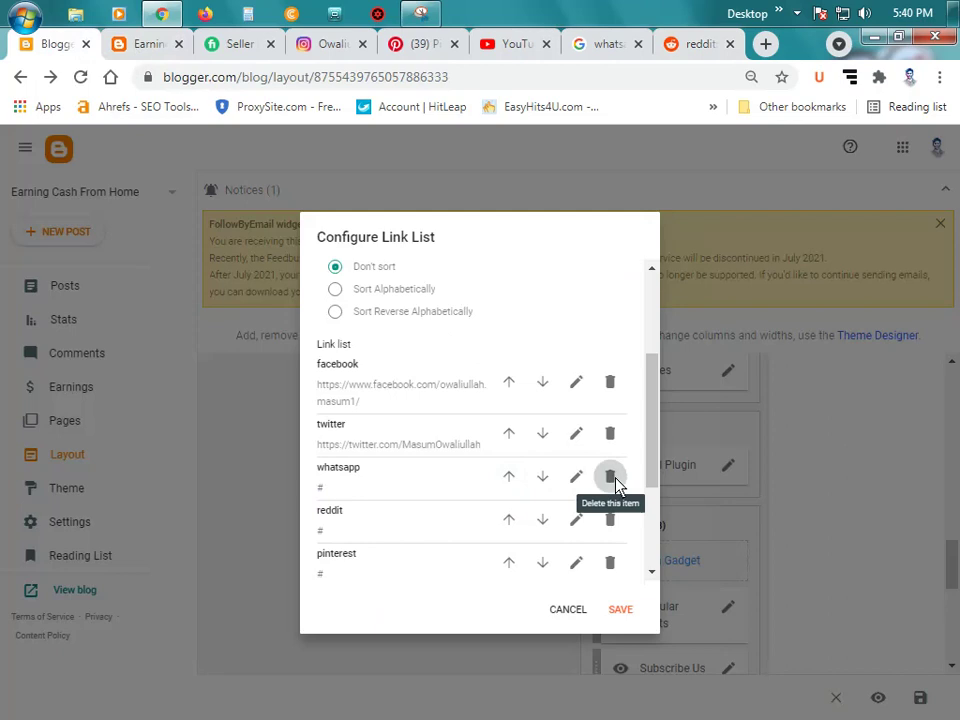
pyautogui.click(615, 484)
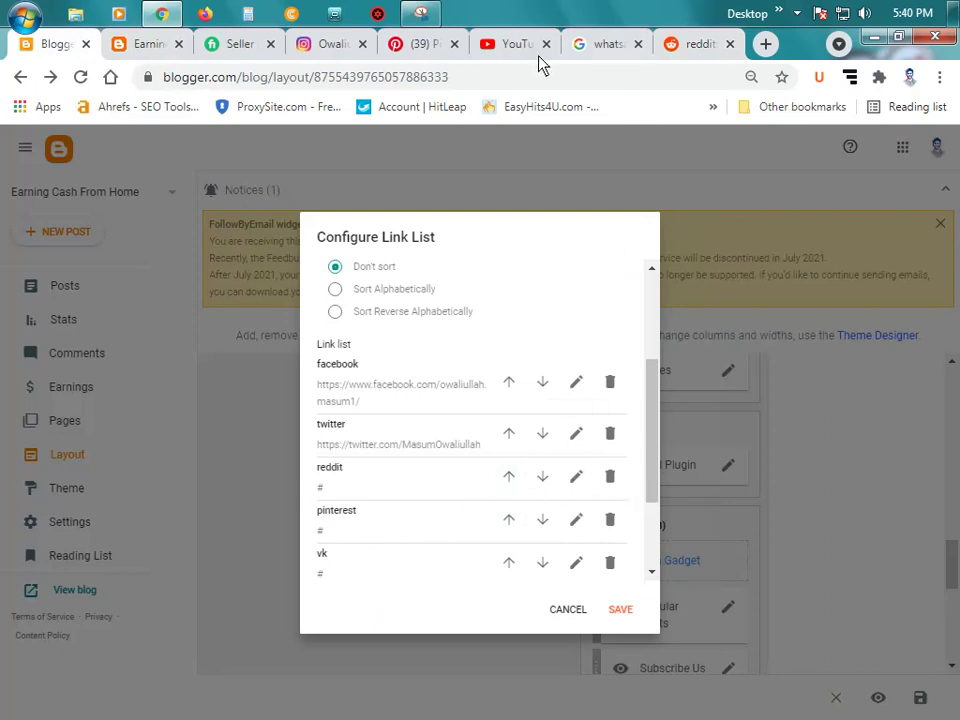
pyautogui.scroll(-3, 497, 445)
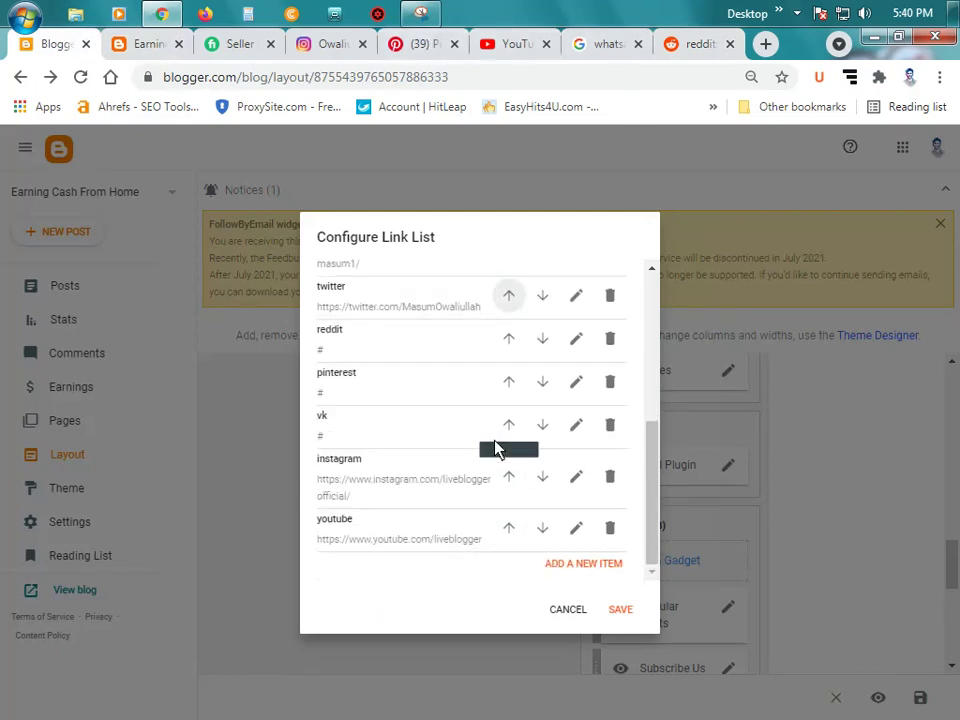
pyautogui.click(610, 428)
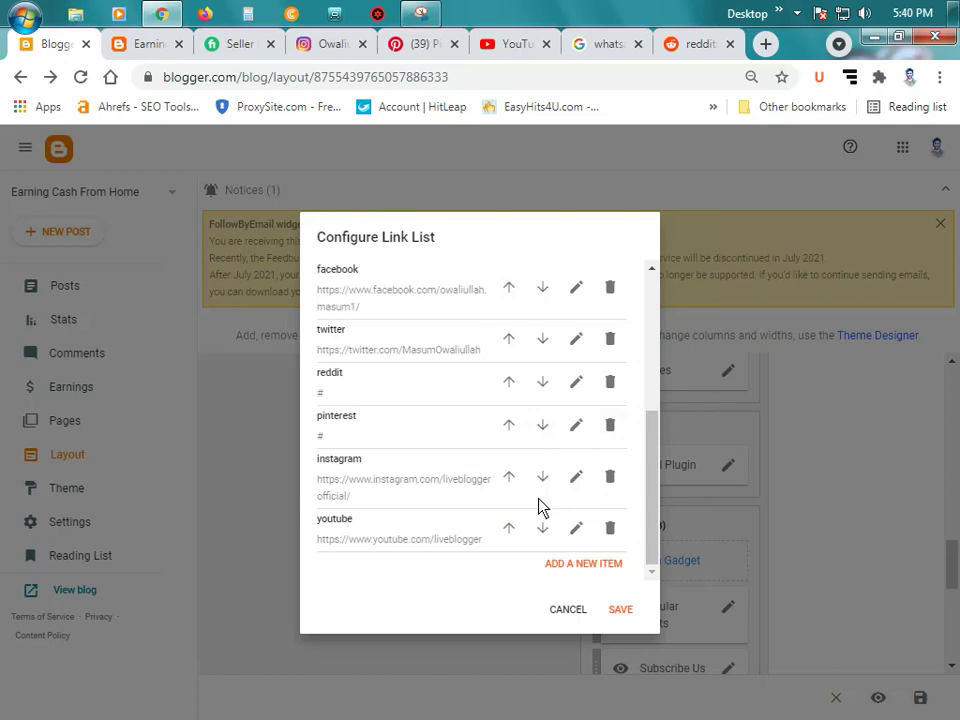
# Step: Clear the instagram entry's old address and copy the Instagram profile URL
pyautogui.click(576, 479)
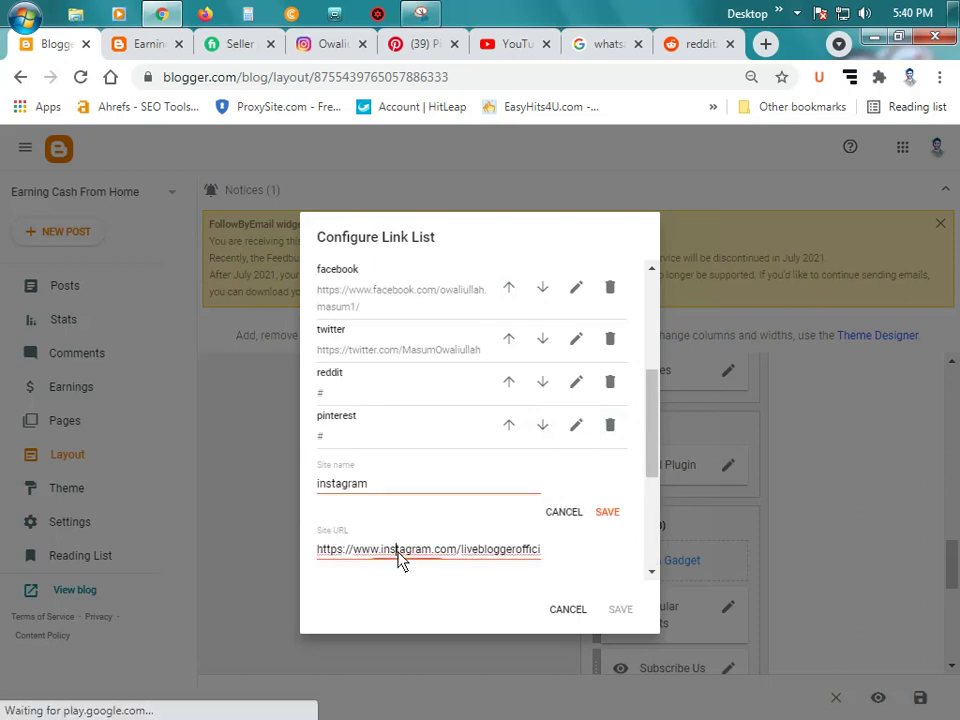
pyautogui.tripleClick(399, 555)
pyautogui.press('BackSpace')
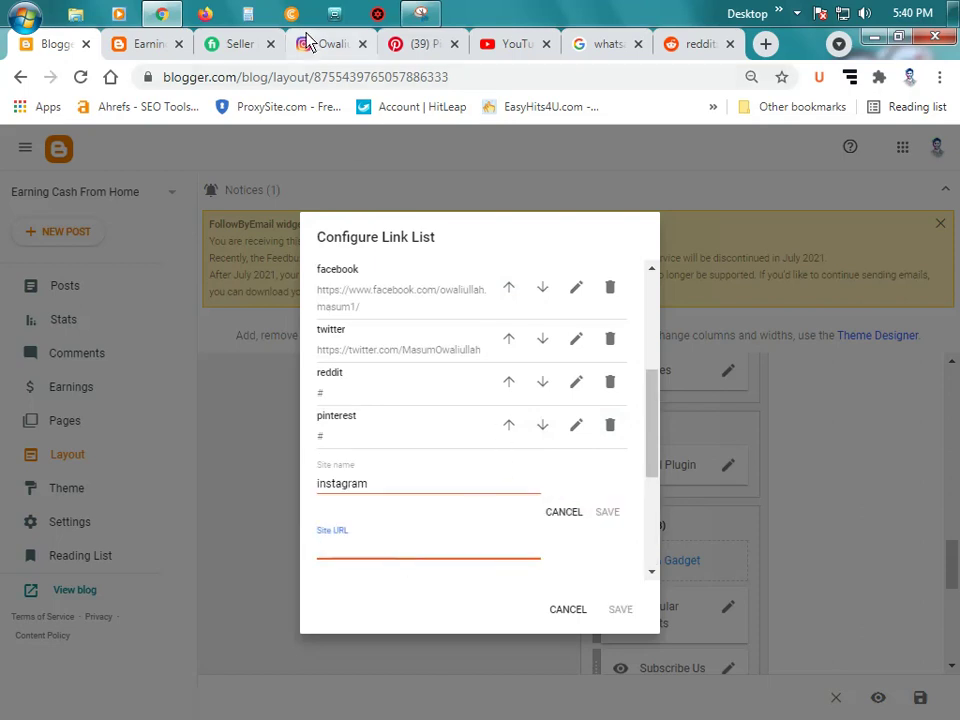
pyautogui.click(308, 43)
pyautogui.click(412, 84)
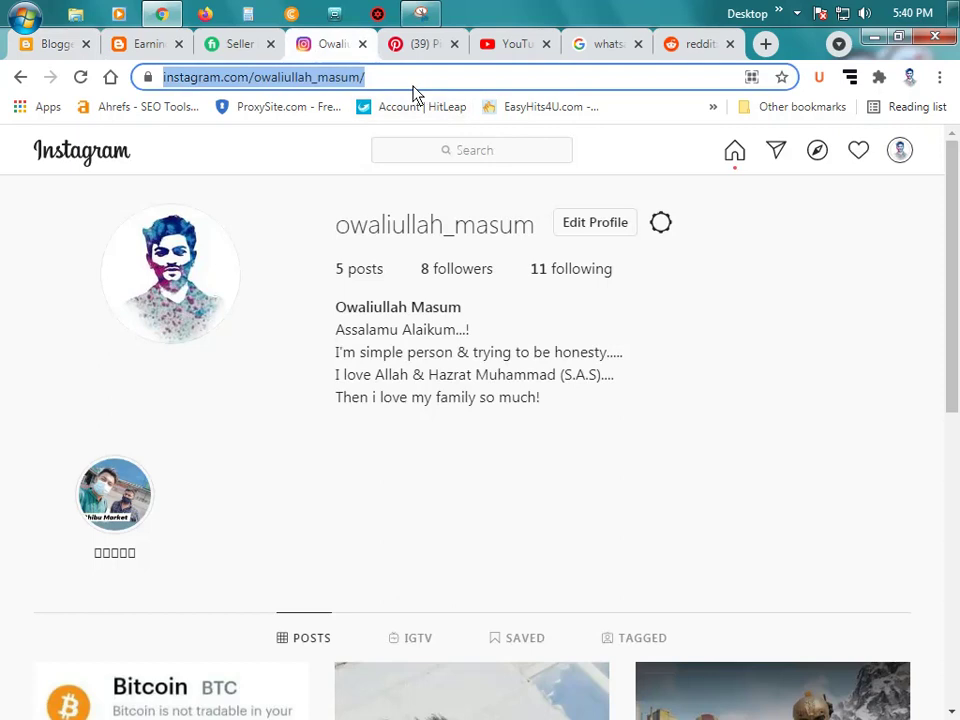
pyautogui.rightClick(320, 85)
pyautogui.click(375, 150)
# Step: Paste the Instagram profile address into the instagram entry and save it
pyautogui.hotkey('ctrl', 'w')
pyautogui.click(161, 44)
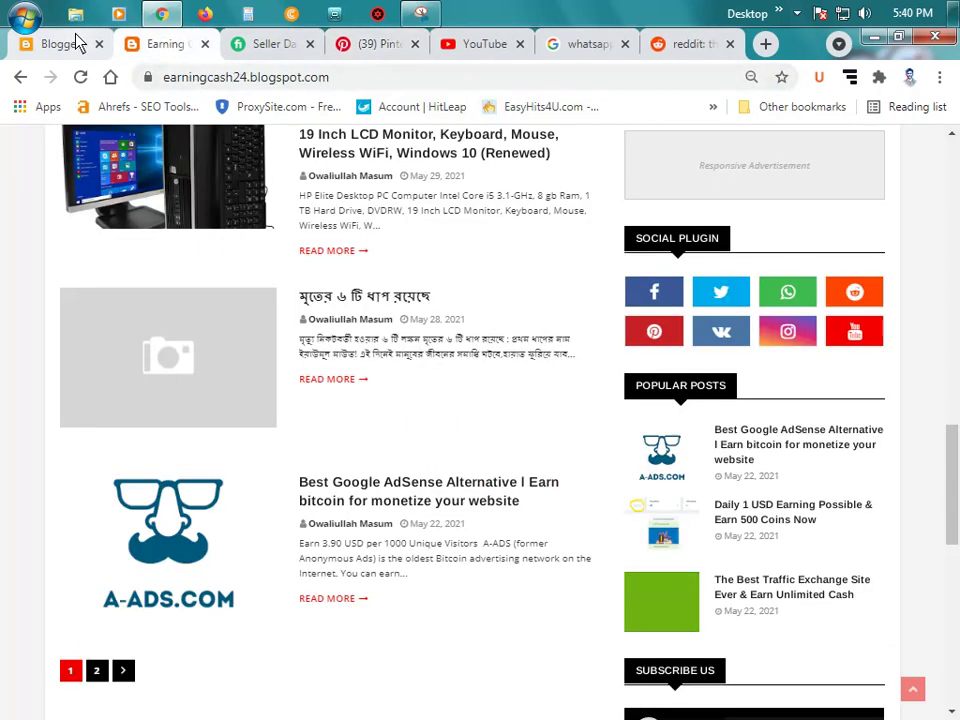
pyautogui.click(75, 43)
pyautogui.hotkey('ctrl', 'v')
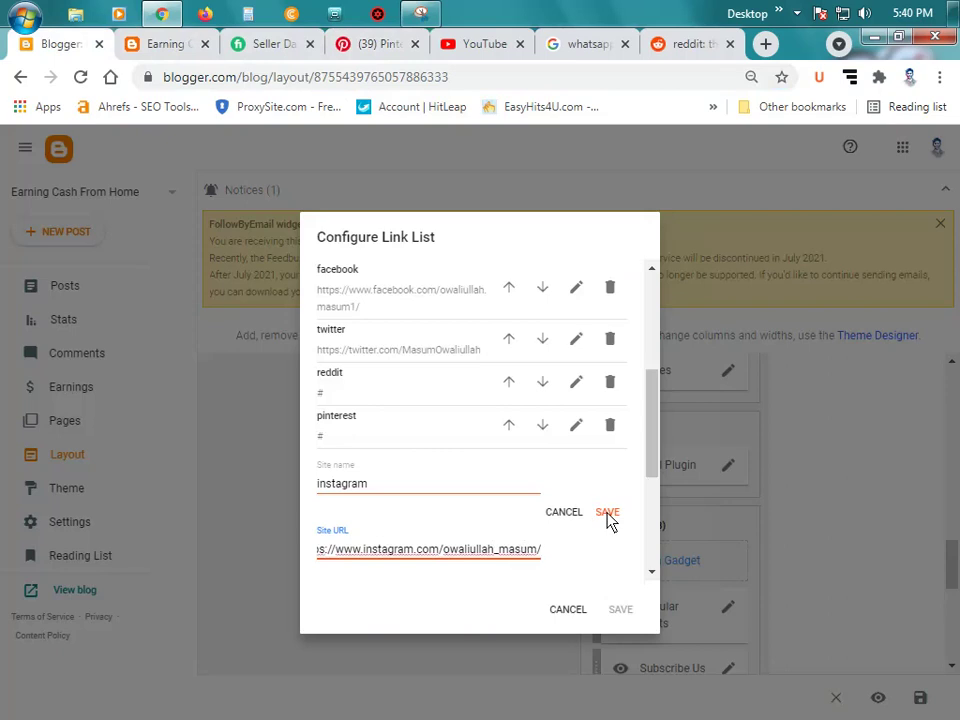
pyautogui.click(607, 514)
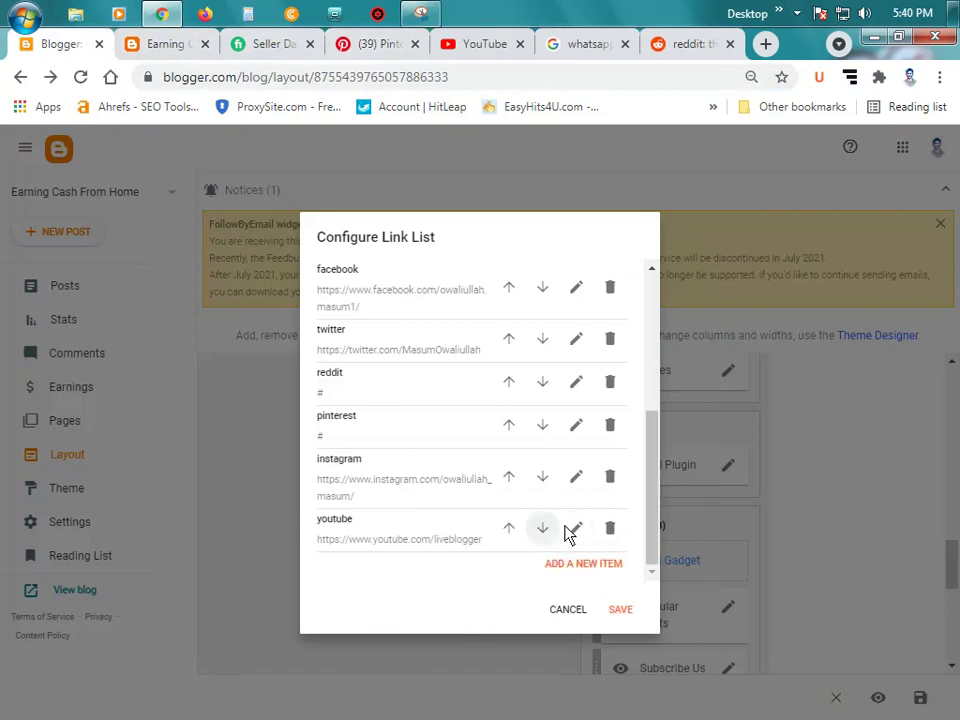
# Step: Replace the youtube entry's old address with your own YouTube channel page URL and save it
pyautogui.click(572, 530)
pyautogui.scroll(-2, 430, 490)
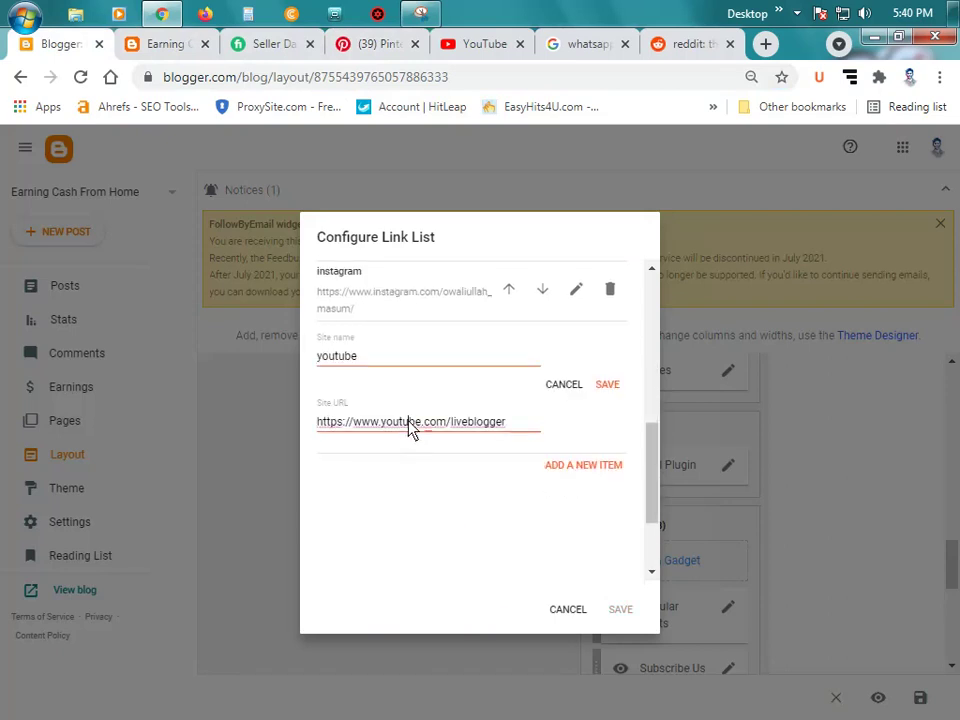
pyautogui.tripleClick(407, 422)
pyautogui.press('BackSpace')
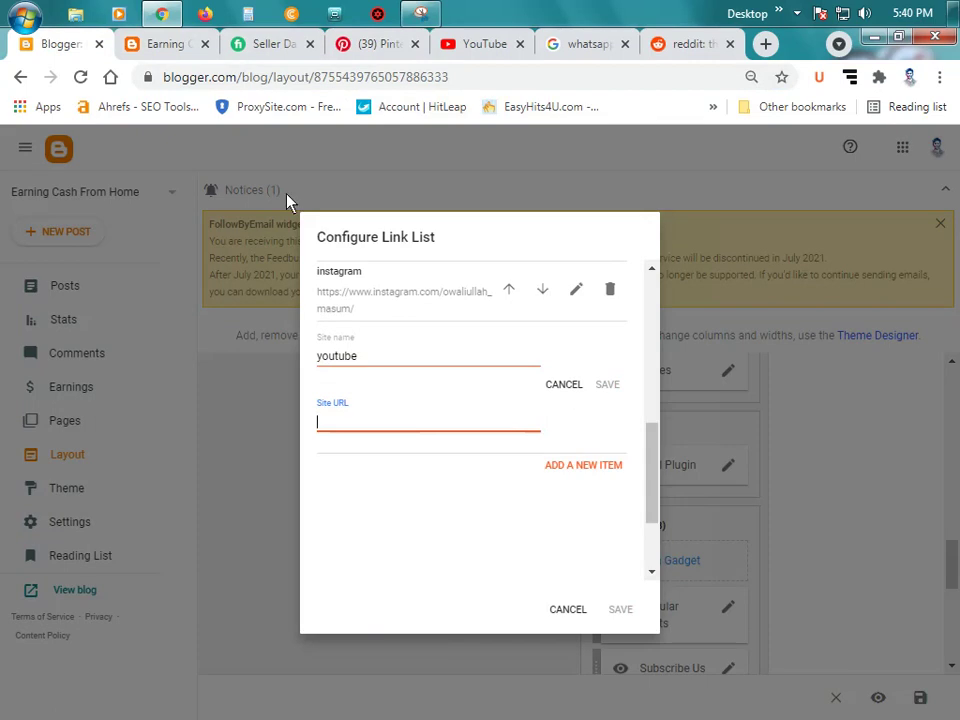
pyautogui.click(487, 44)
pyautogui.click(907, 158)
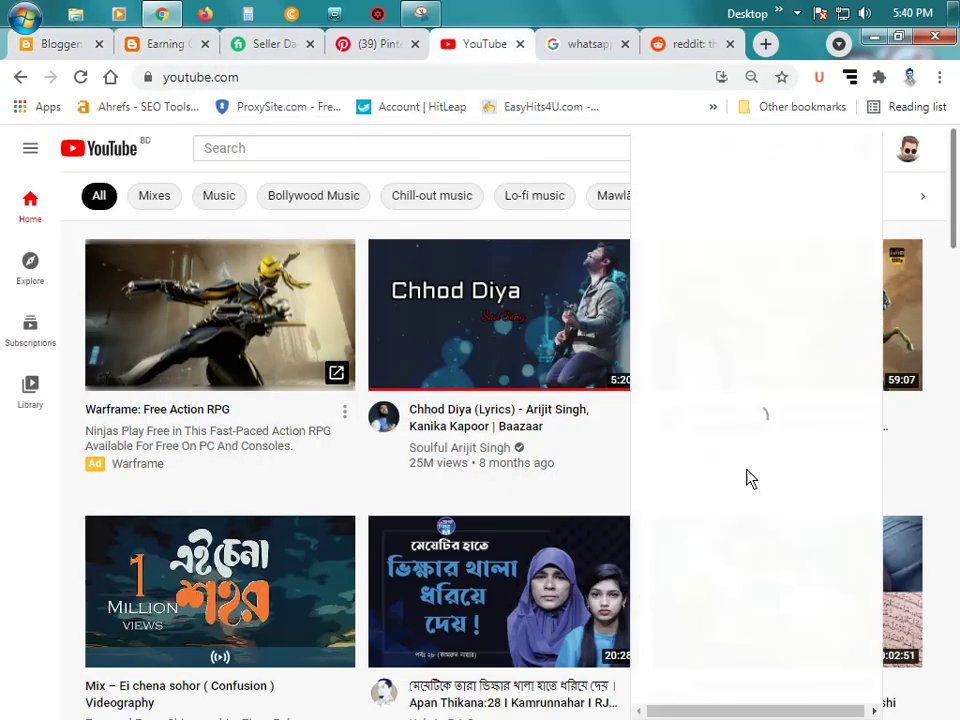
pyautogui.click(680, 223)
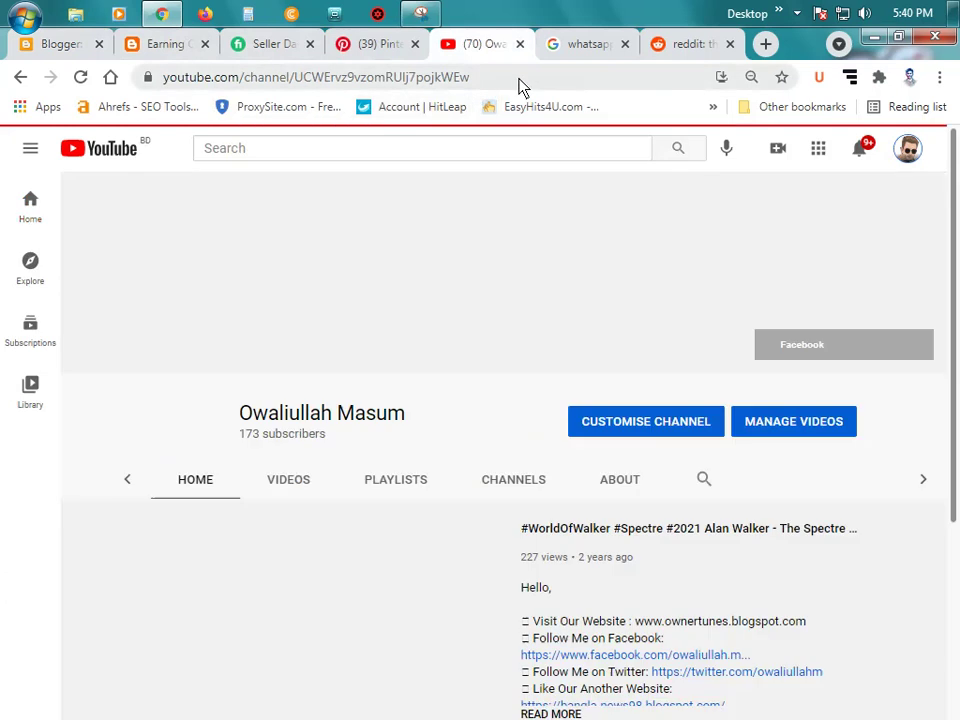
pyautogui.click(416, 78)
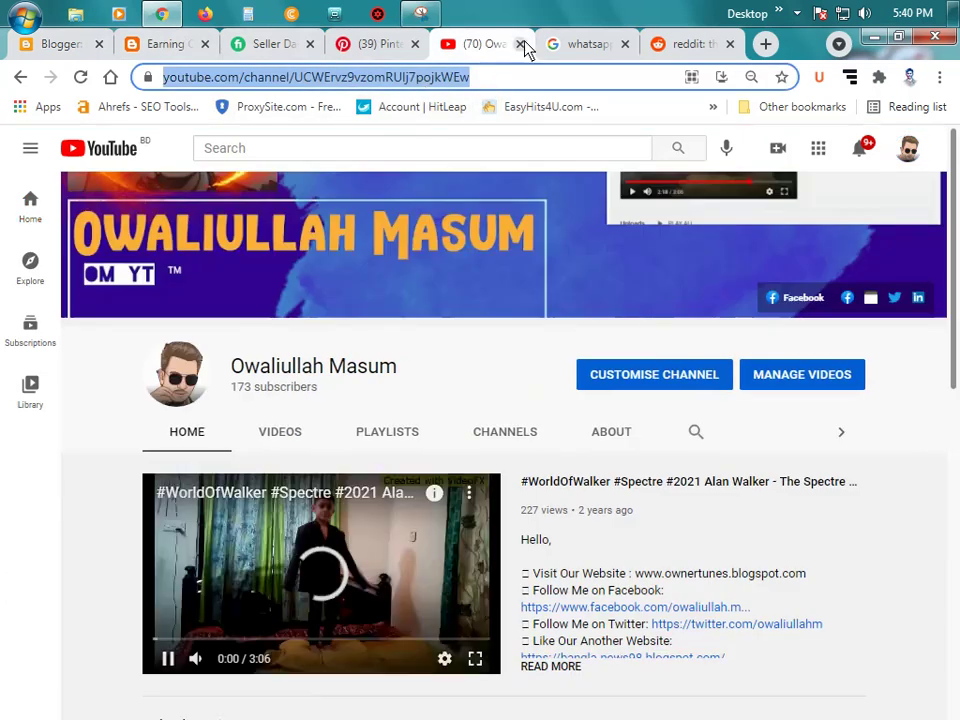
pyautogui.click(520, 44)
pyautogui.click(75, 44)
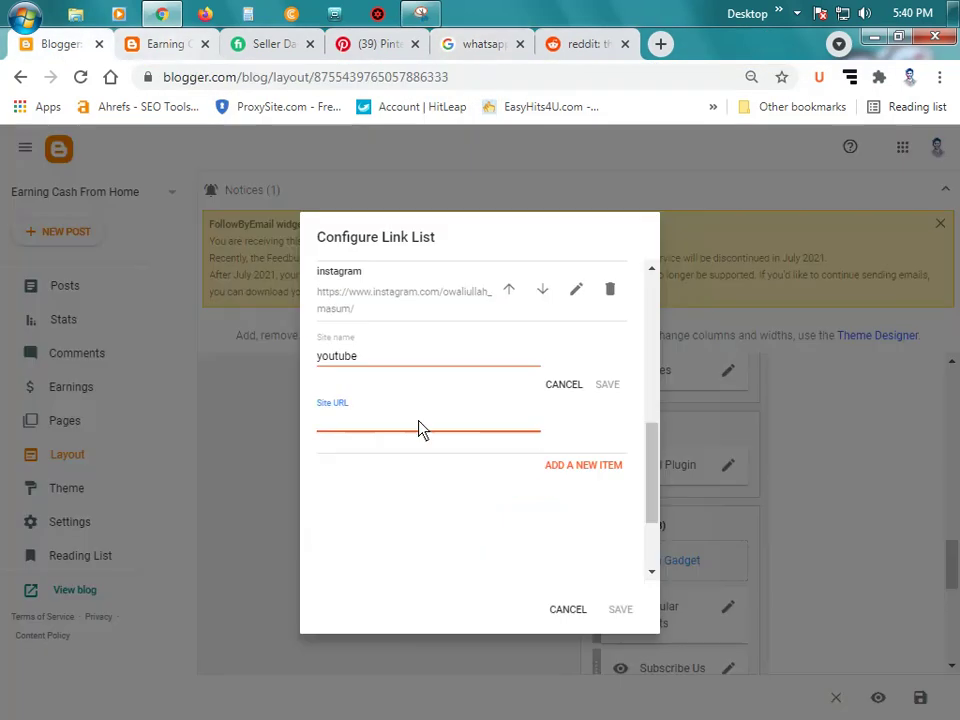
pyautogui.hotkey('ctrl', 'v')
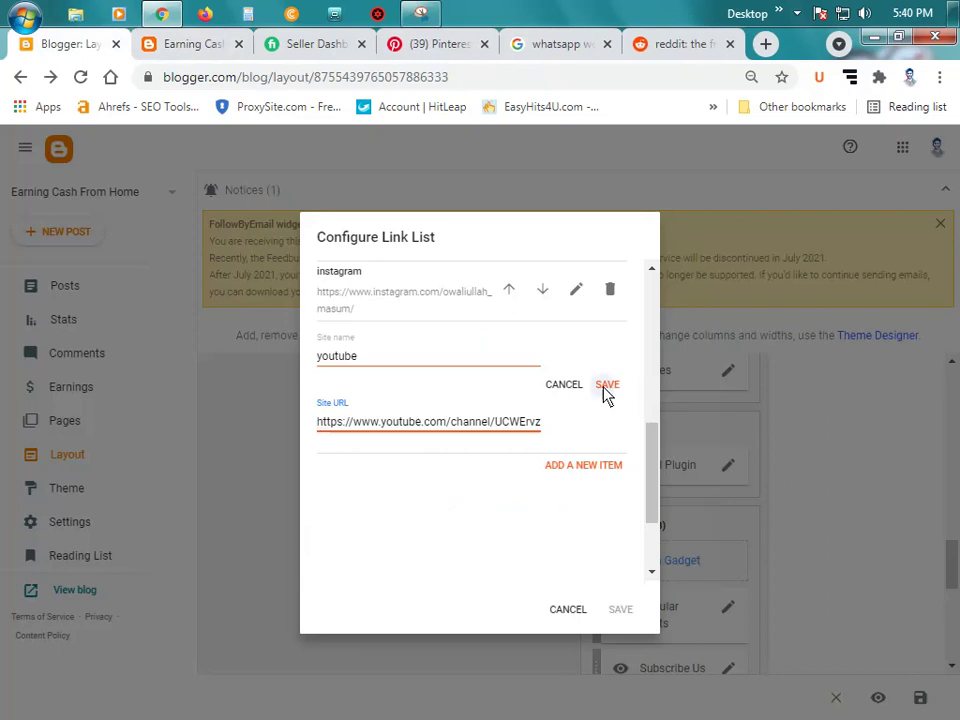
pyautogui.click(605, 385)
# Step: Delete the pinterest entry's '#' placeholder and copy the Pinterest profile address without the saved-pins part
pyautogui.click(575, 409)
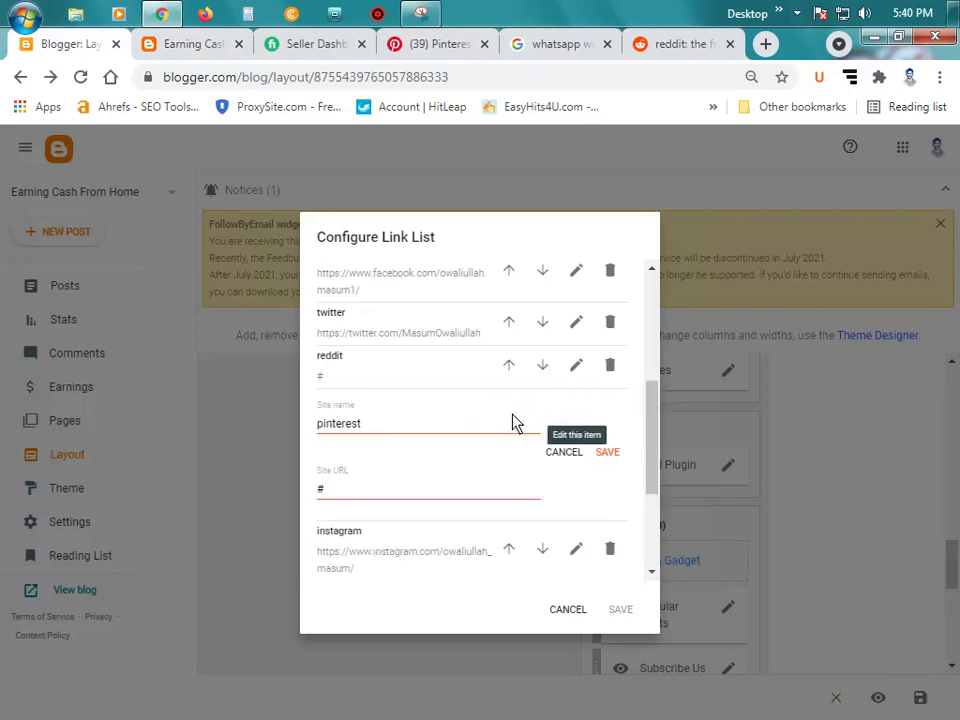
pyautogui.doubleClick(378, 497)
pyautogui.press('BackSpace')
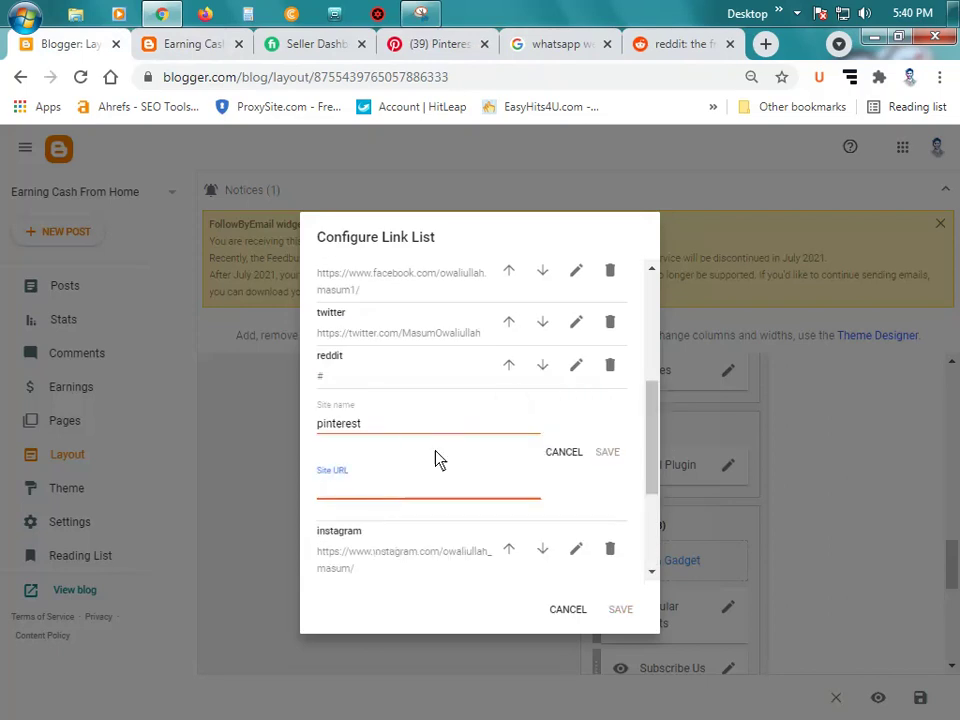
pyautogui.click(435, 43)
pyautogui.click(394, 86)
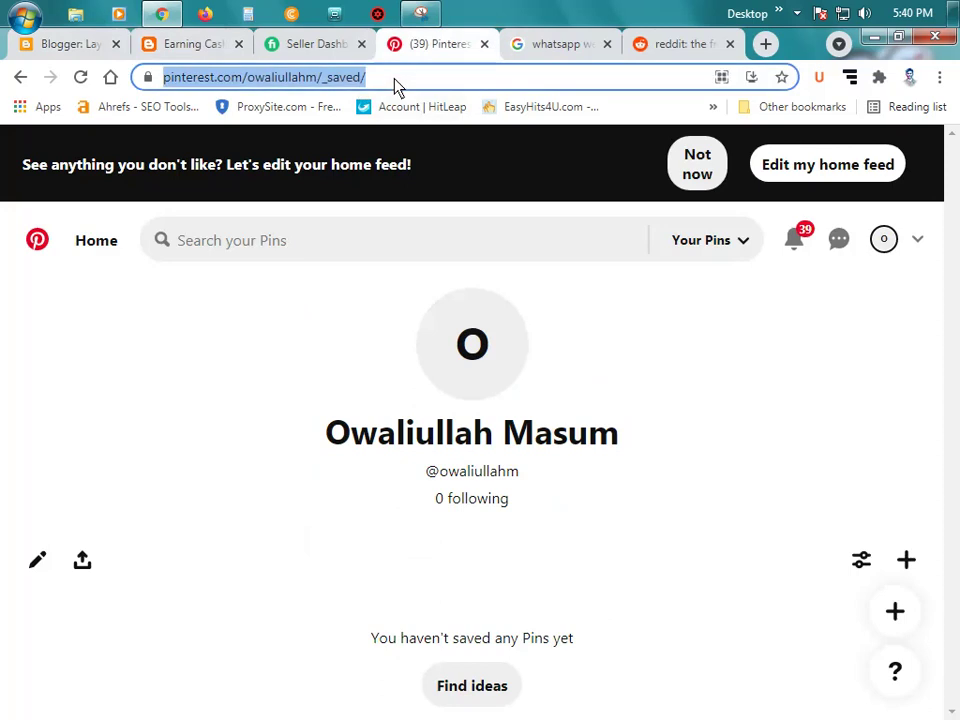
pyautogui.press('Right')
pyautogui.press('BackSpace')
pyautogui.press('BackSpace')
pyautogui.press('BackSpace')
pyautogui.press('BackSpace')
pyautogui.press('BackSpace')
pyautogui.press('BackSpace')
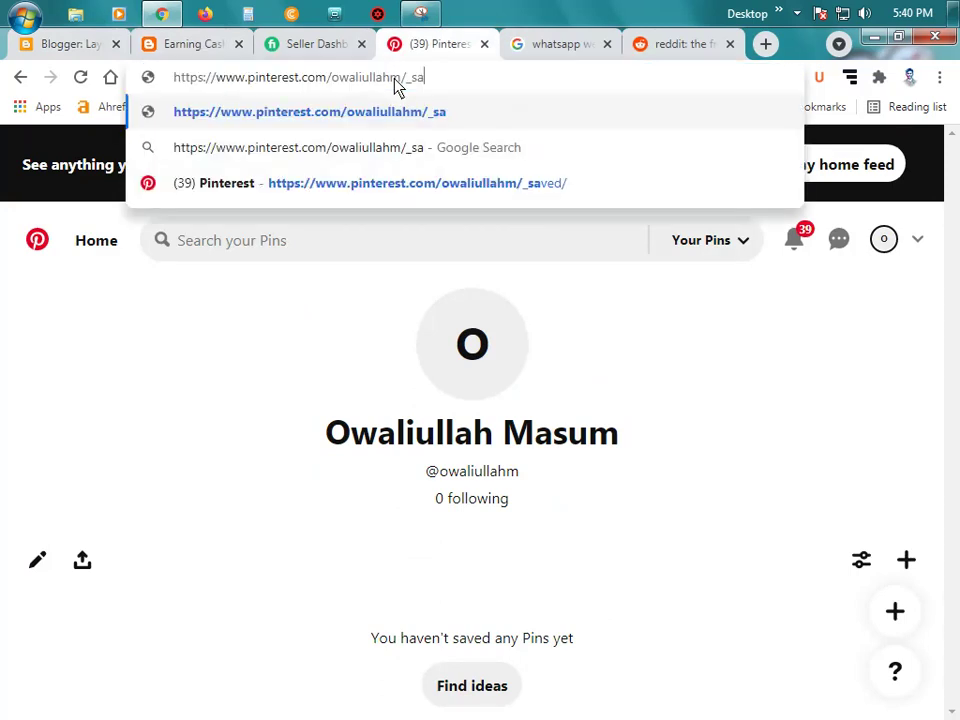
pyautogui.hotkey('ctrl', 'a')
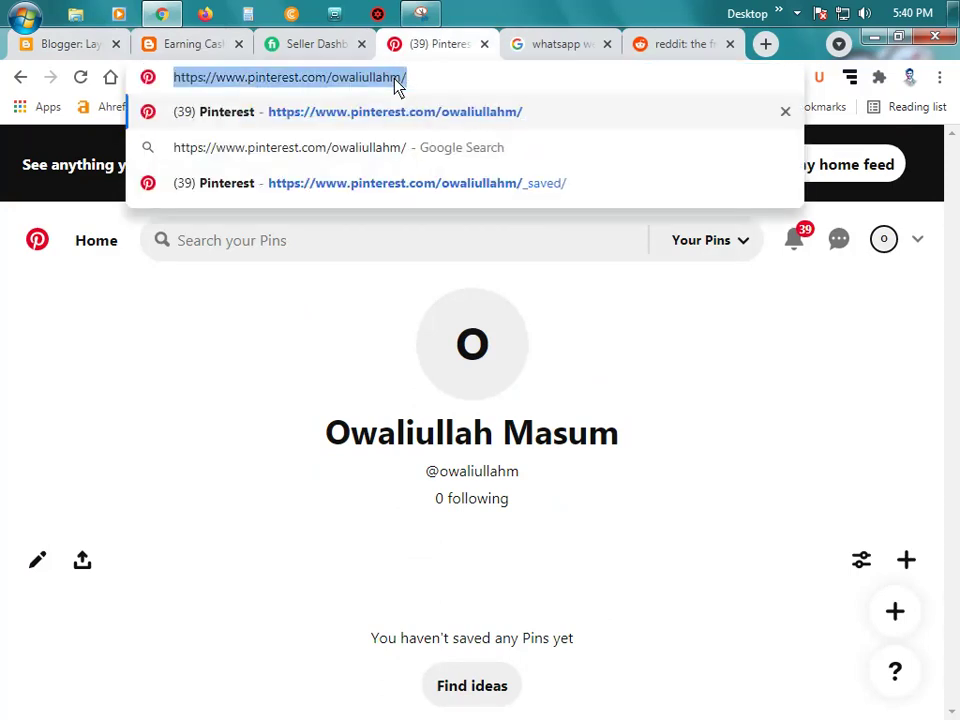
pyautogui.press('BackSpace')
# Step: Paste the Pinterest profile address into the pinterest entry and save it
pyautogui.click(484, 45)
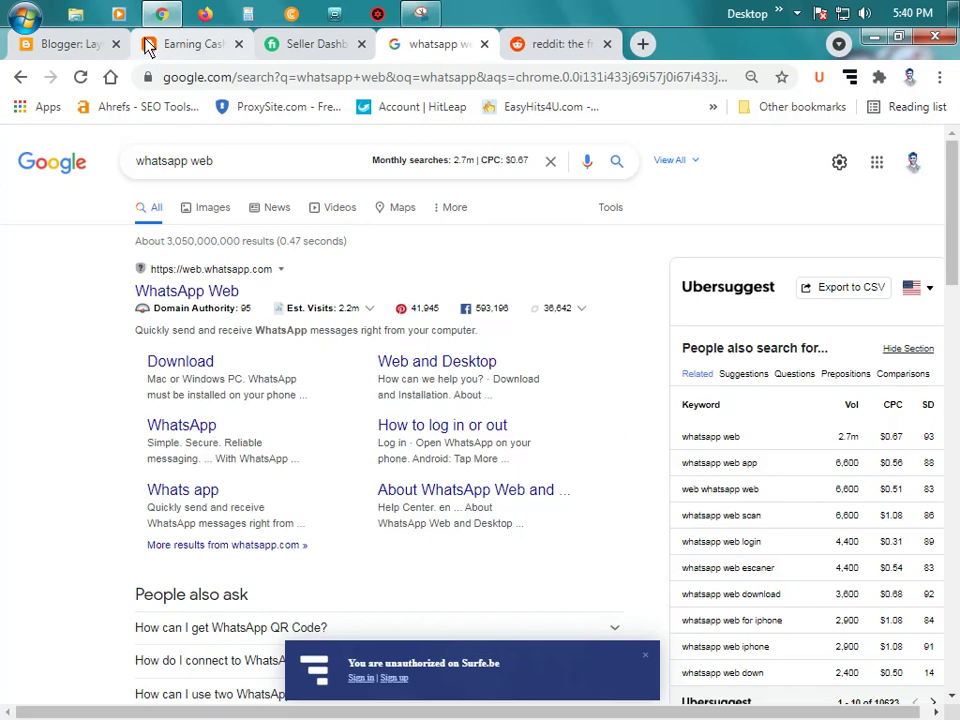
pyautogui.click(75, 45)
pyautogui.hotkey('ctrl', 'v')
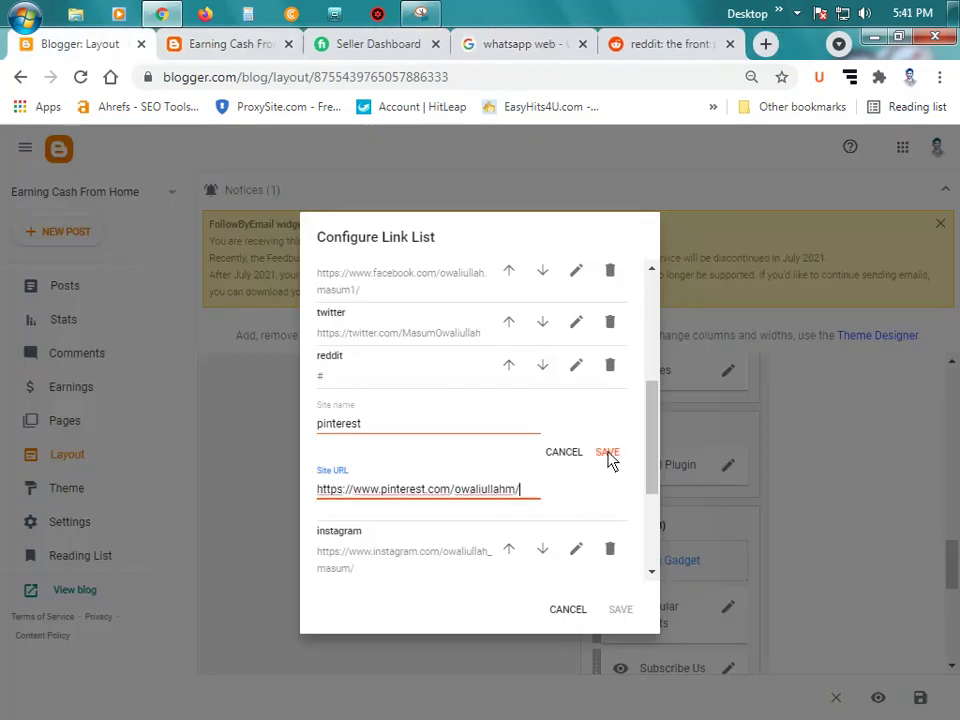
pyautogui.click(607, 451)
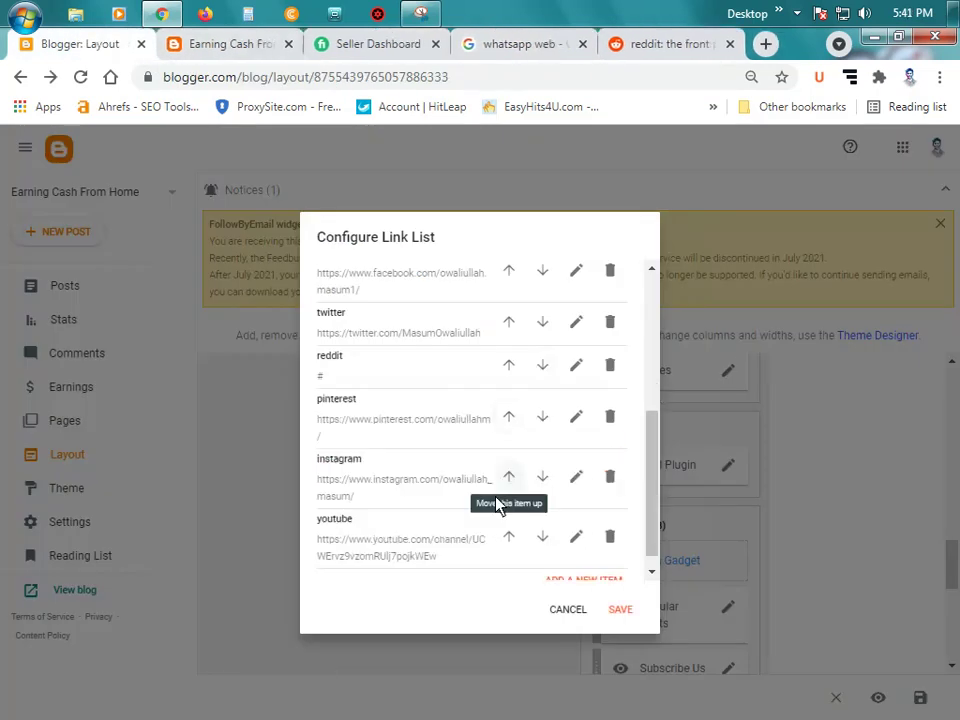
# Step: Open the reddit entry and delete its '#' placeholder address
pyautogui.scroll(-1, 473, 516)
pyautogui.scroll(2, 480, 448)
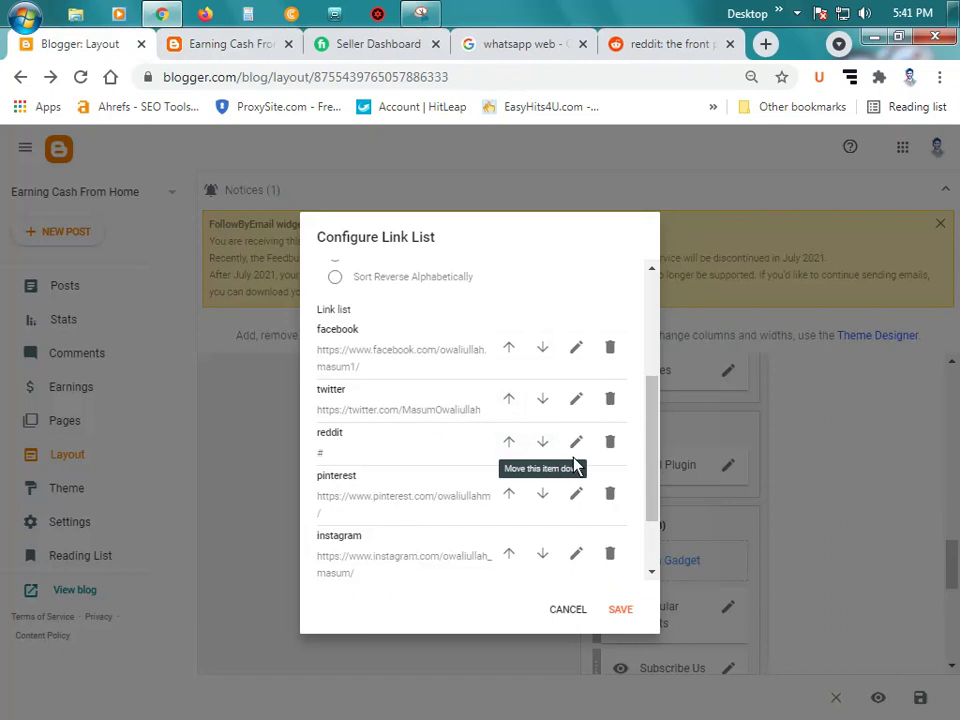
pyautogui.click(576, 443)
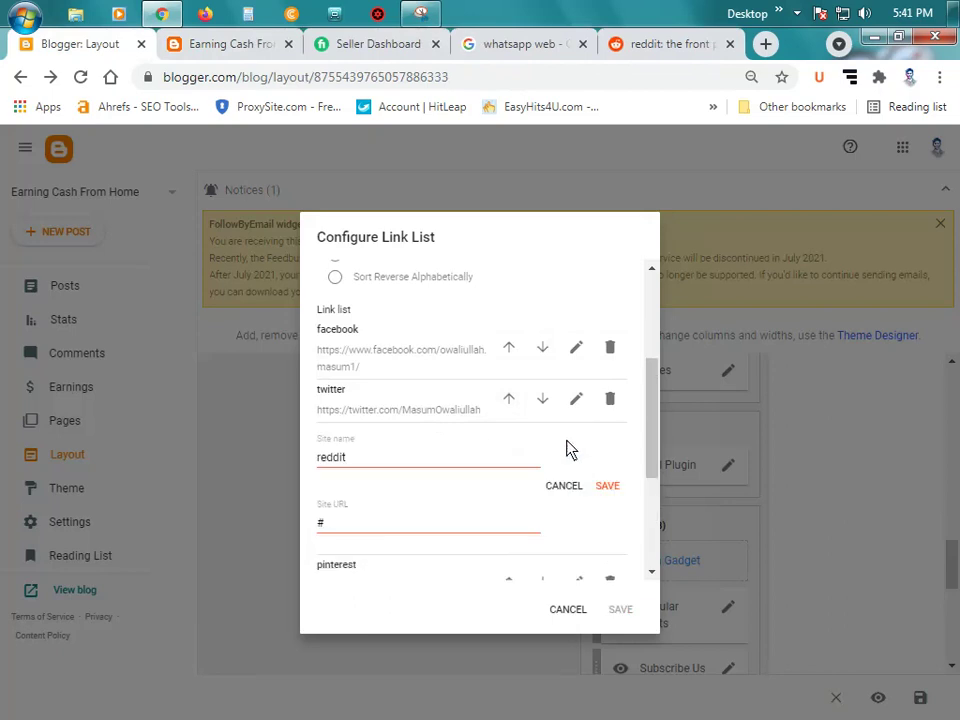
pyautogui.doubleClick(446, 529)
pyautogui.press('BackSpace')
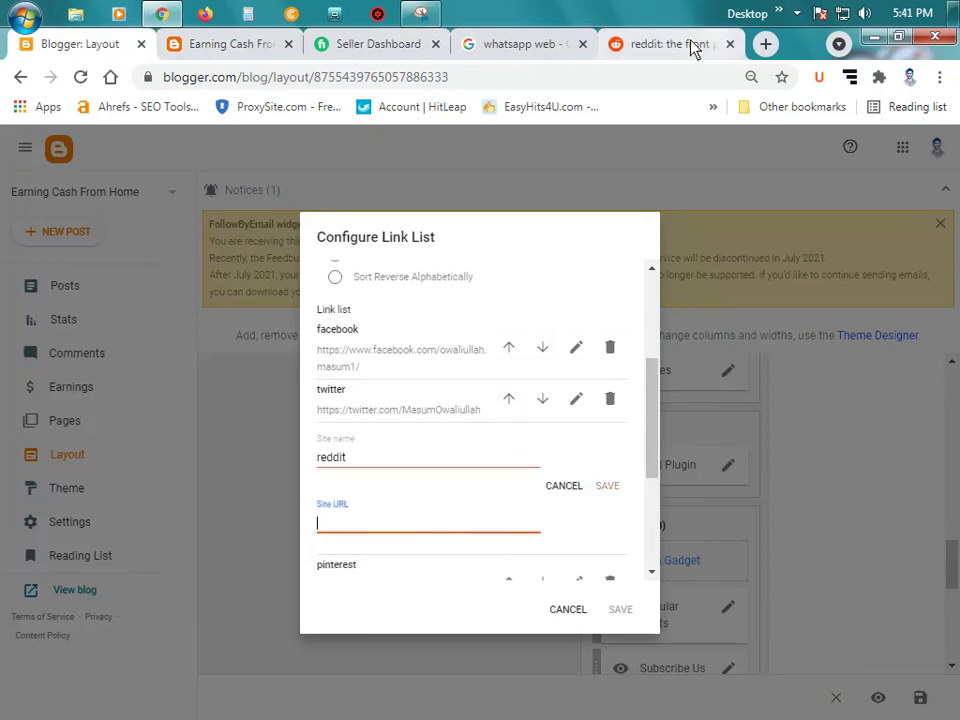
pyautogui.click(690, 46)
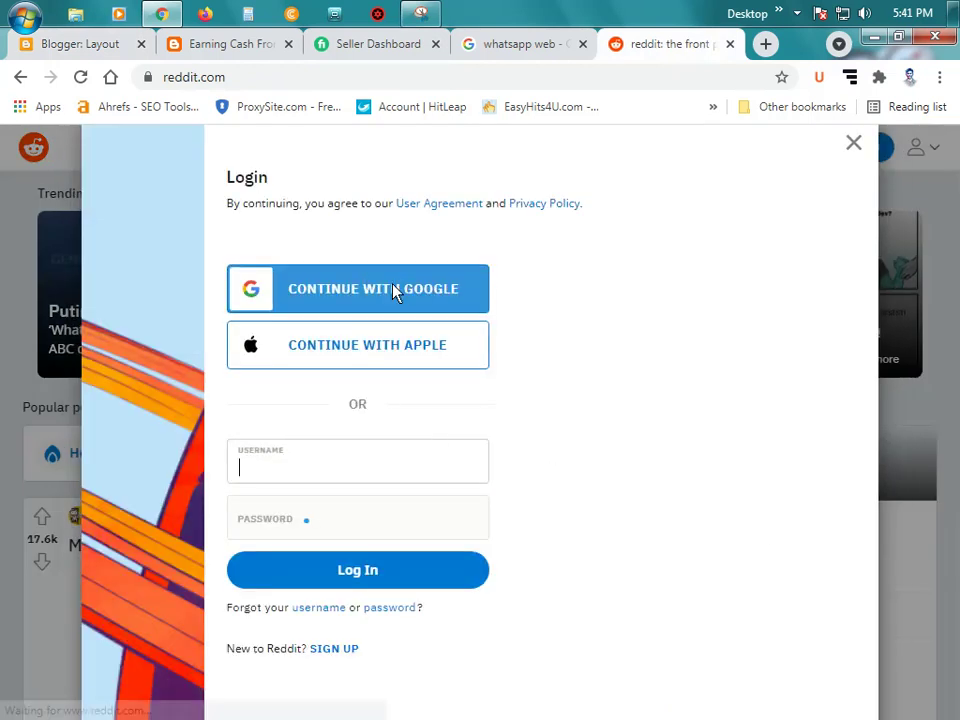
# Step: Sign in to Reddit with a Google account and close the account menu behind the username prompt
pyautogui.click(403, 290)
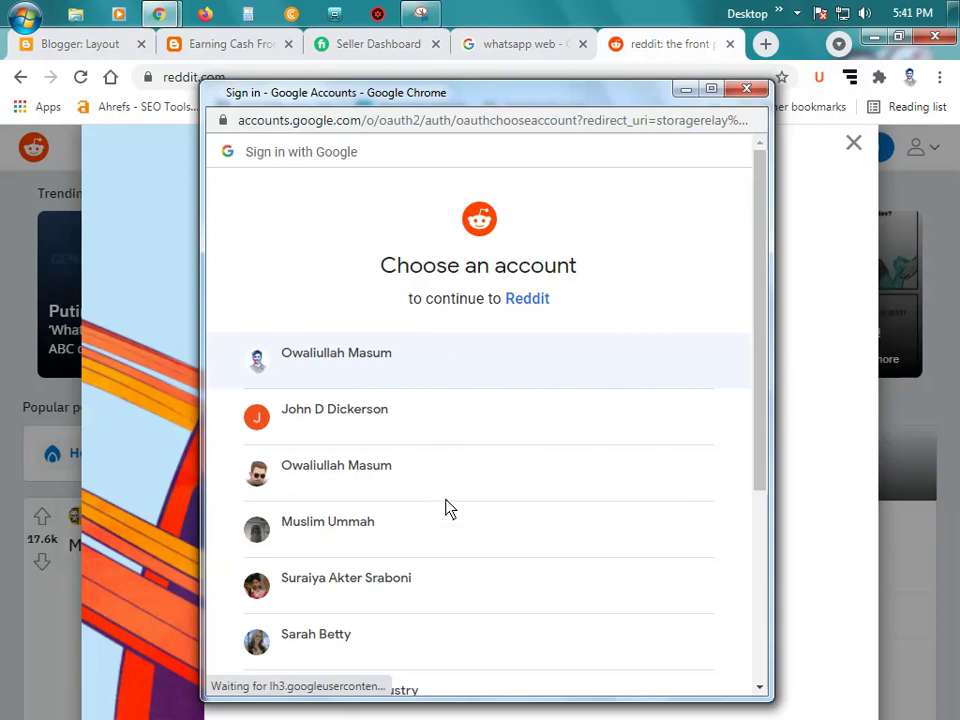
pyautogui.click(388, 376)
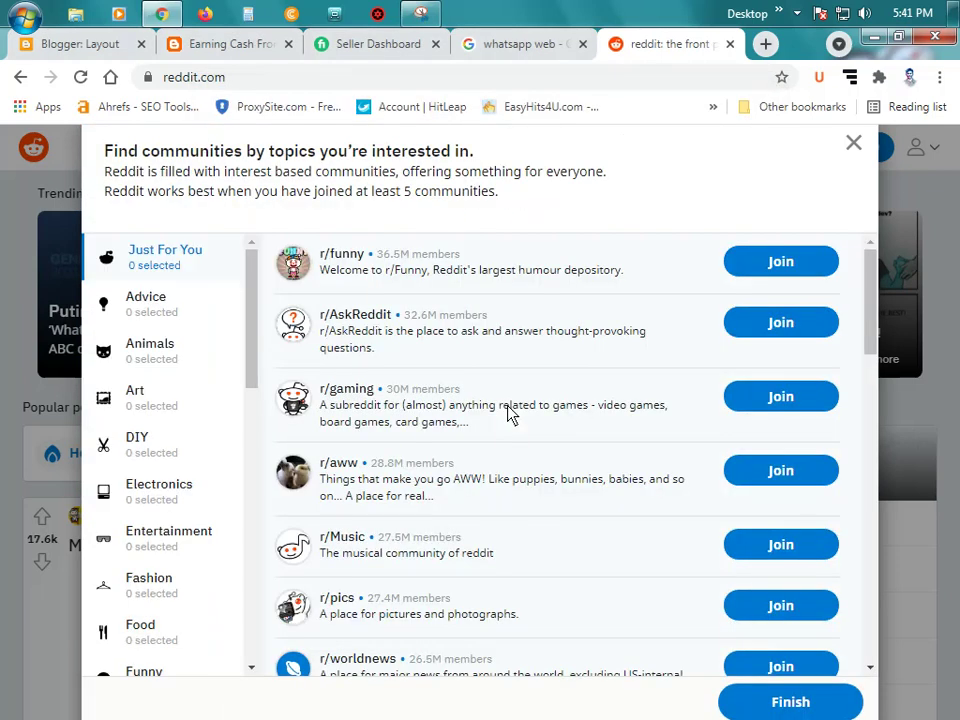
pyautogui.click(853, 145)
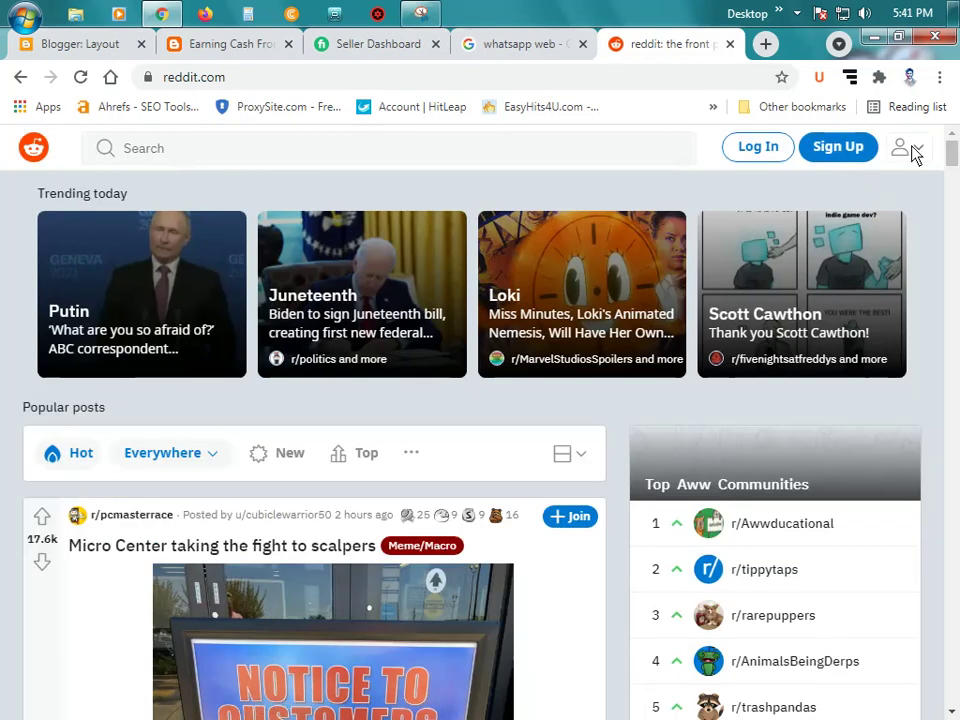
pyautogui.click(910, 148)
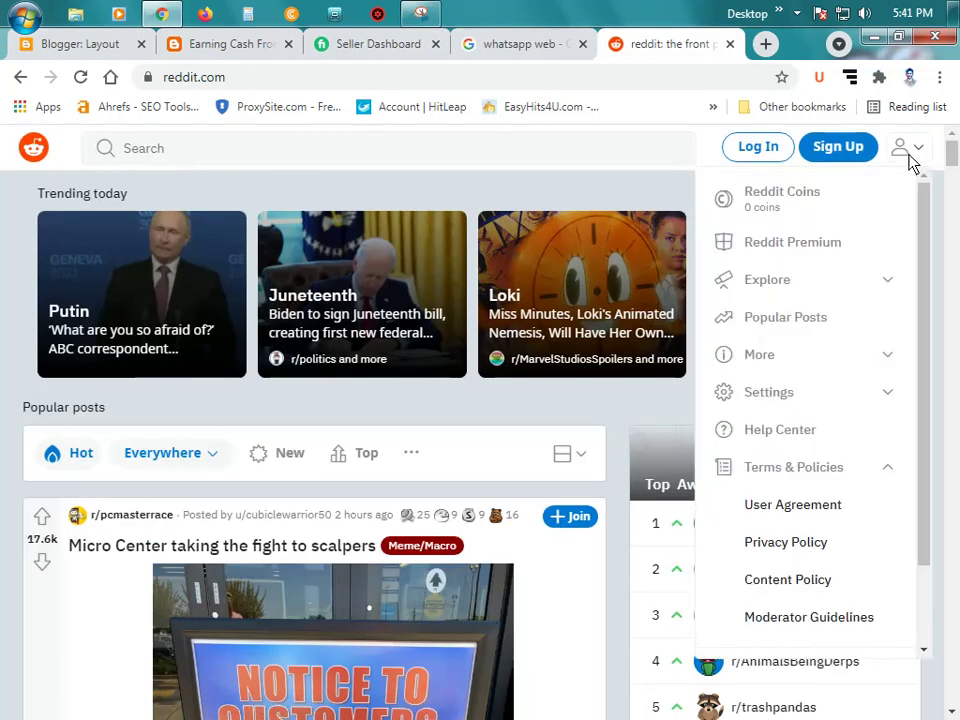
pyautogui.click(908, 155)
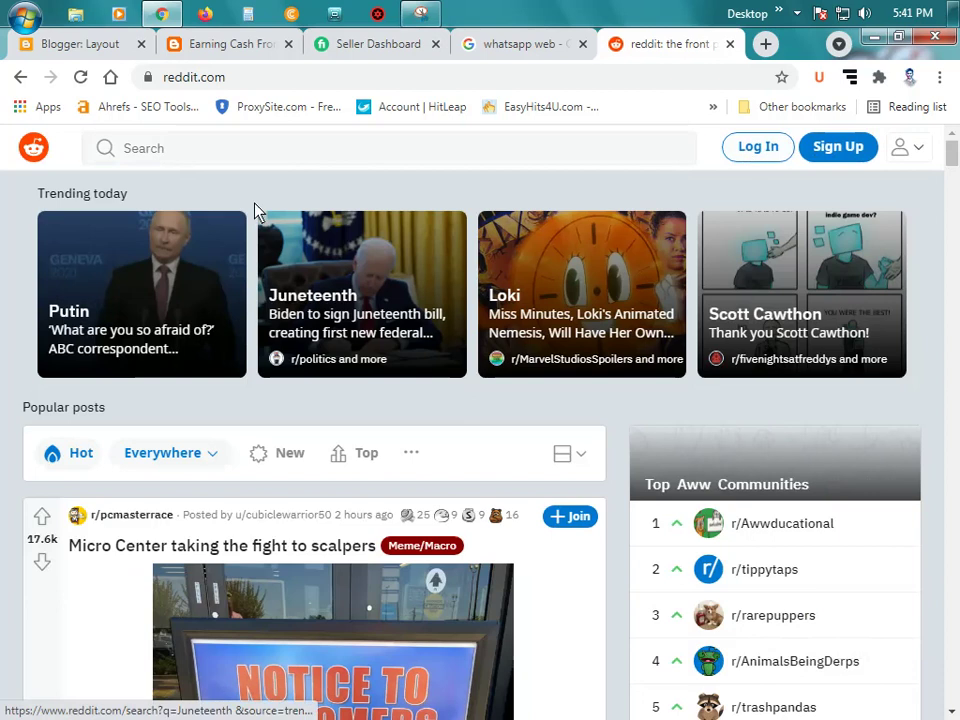
pyautogui.click(748, 152)
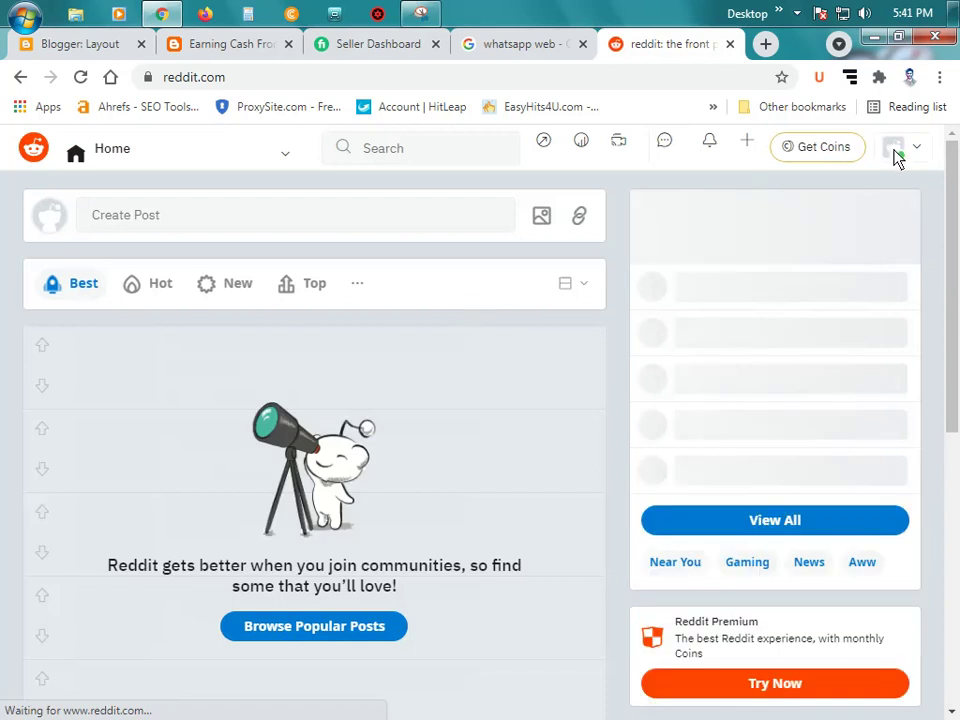
pyautogui.click(921, 155)
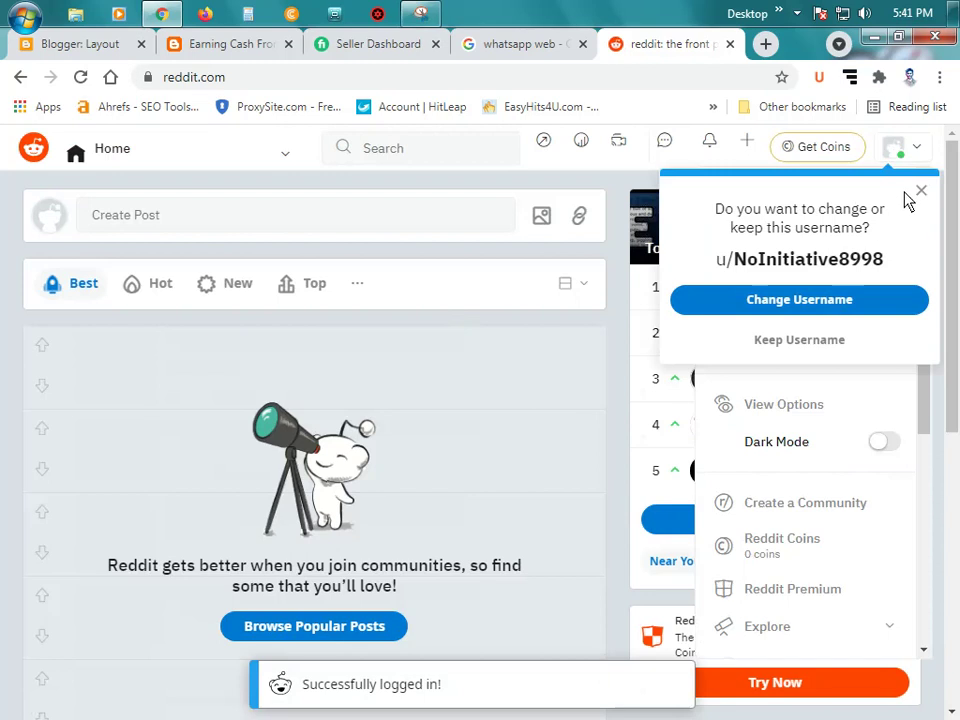
pyautogui.click(918, 197)
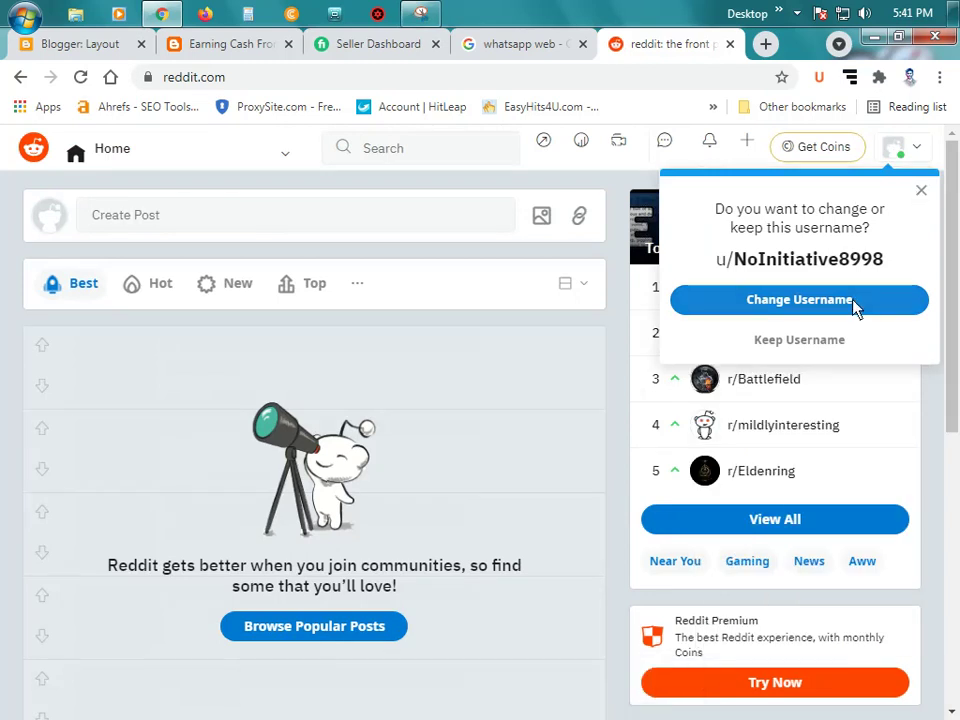
# Step: Replace the auto-generated Reddit username with a new chosen name and save it permanently
pyautogui.click(855, 306)
pyautogui.doubleClick(518, 389)
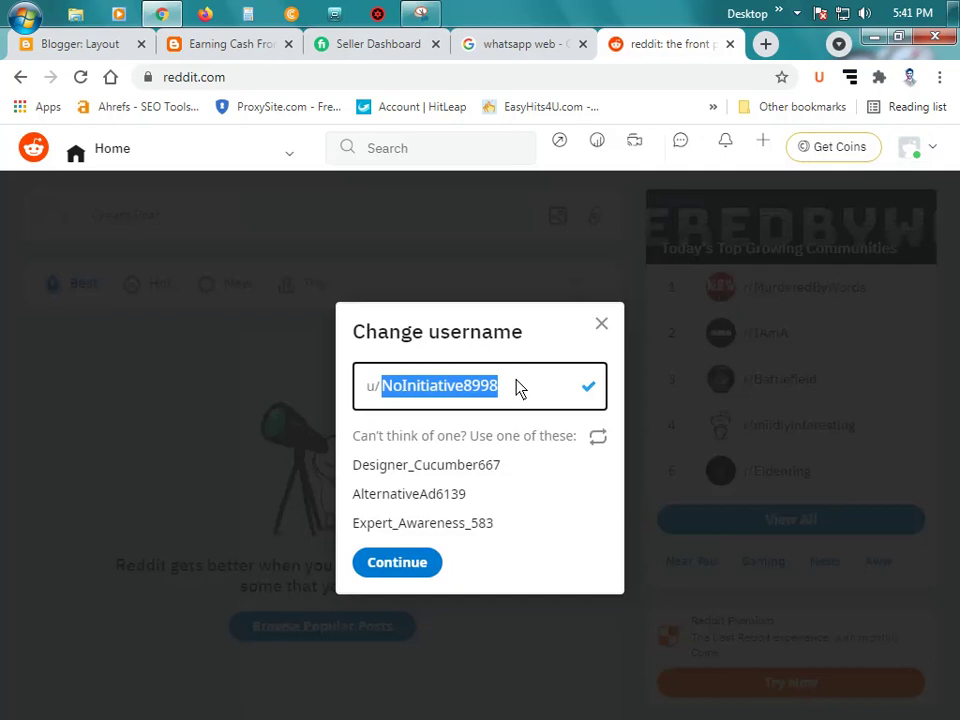
pyautogui.press('BackSpace')
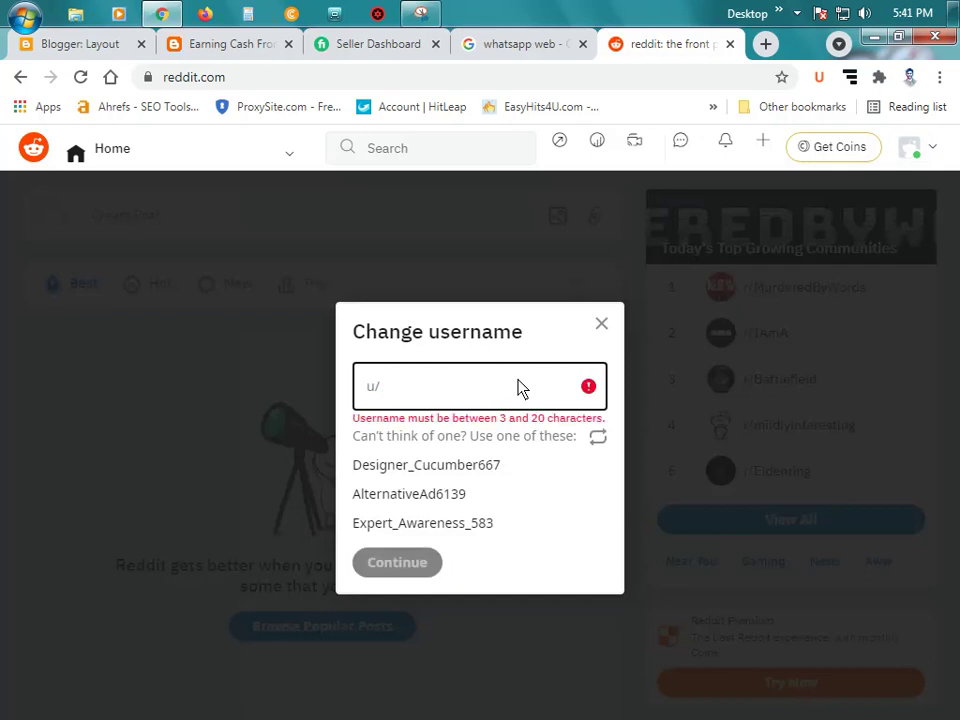
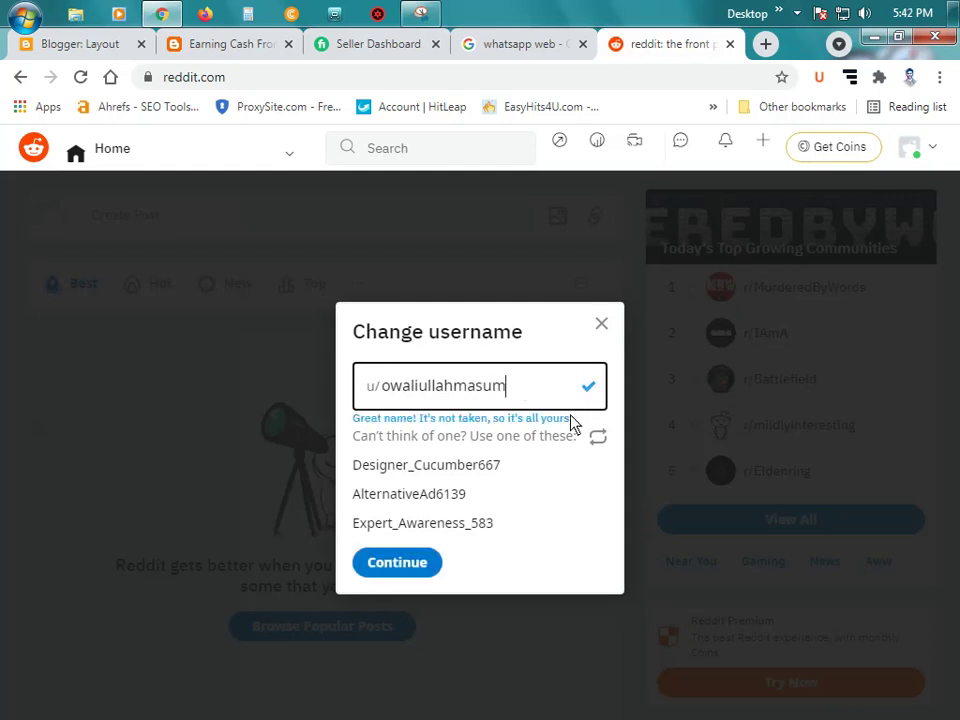
pyautogui.click(420, 565)
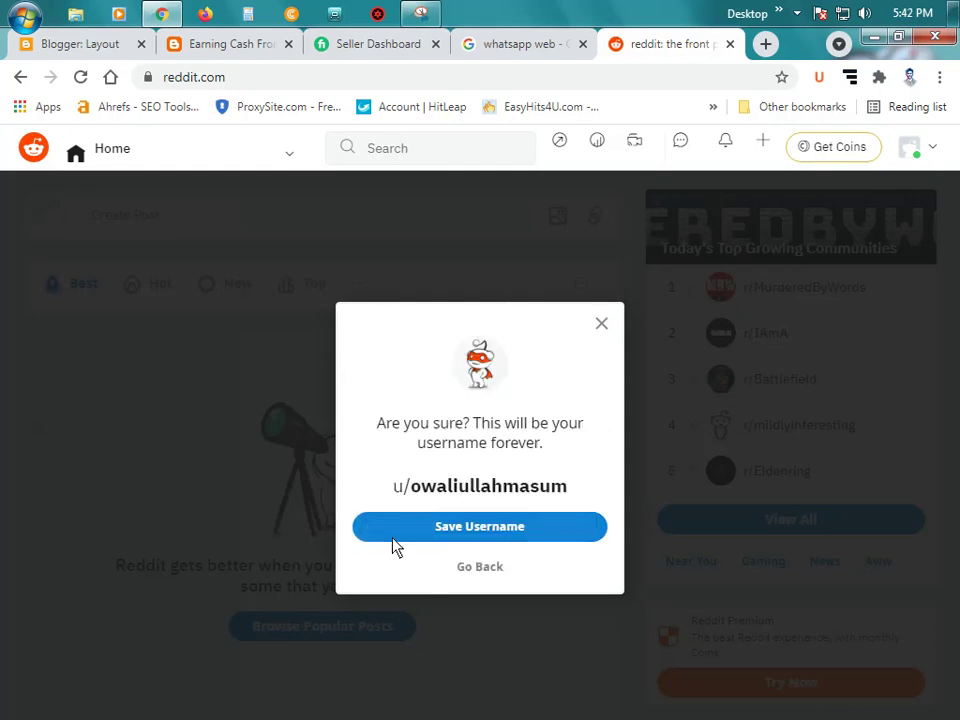
pyautogui.click(515, 528)
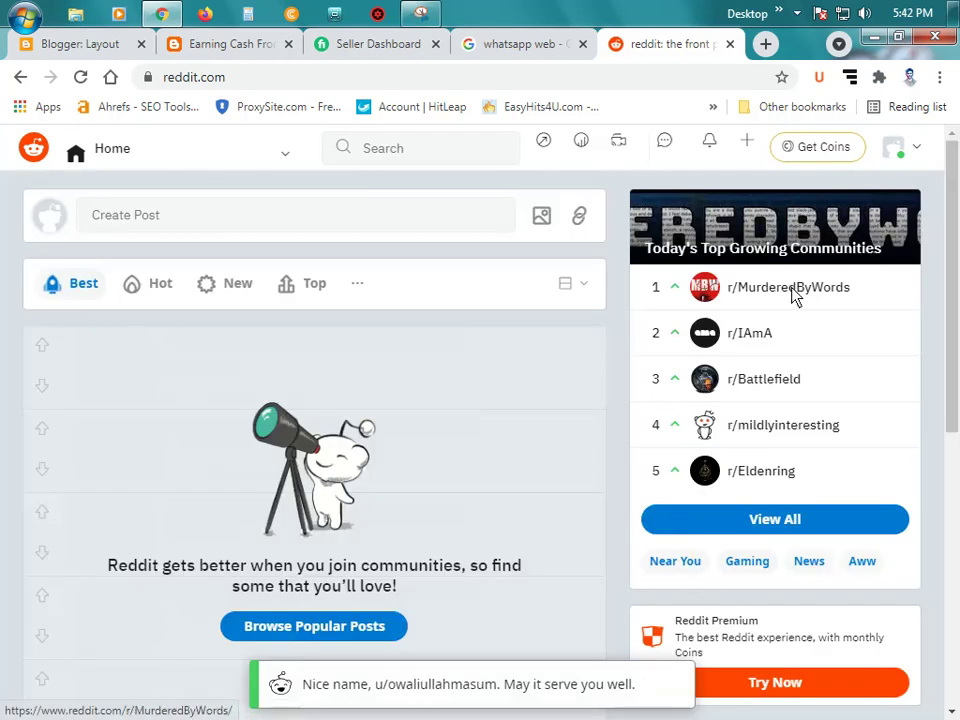
# Step: Open the new Reddit profile page and select its web address
pyautogui.click(916, 150)
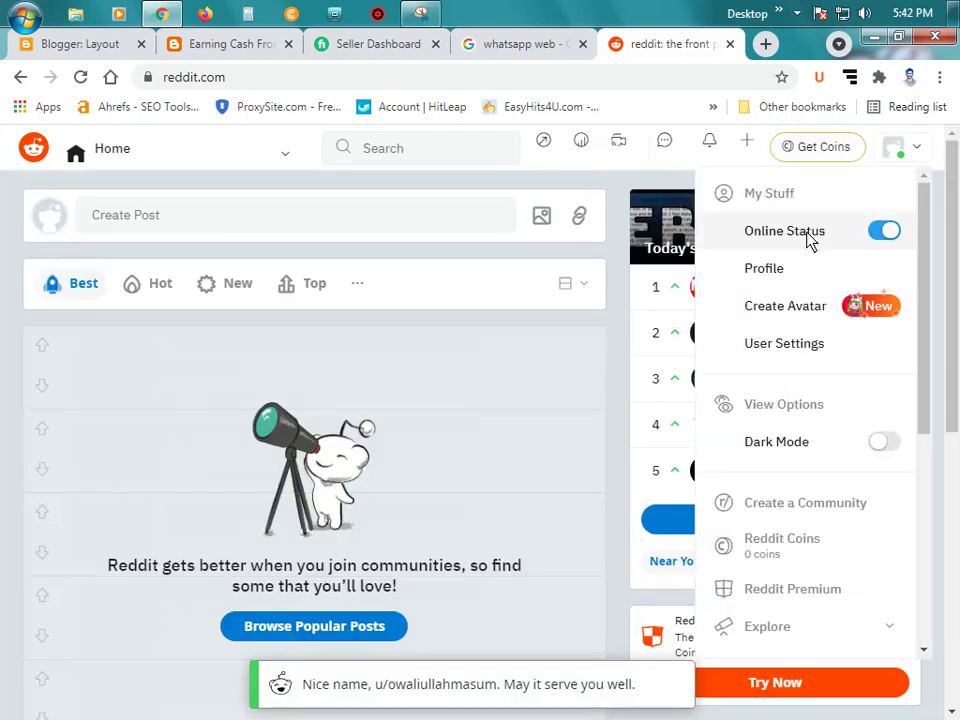
pyautogui.click(796, 272)
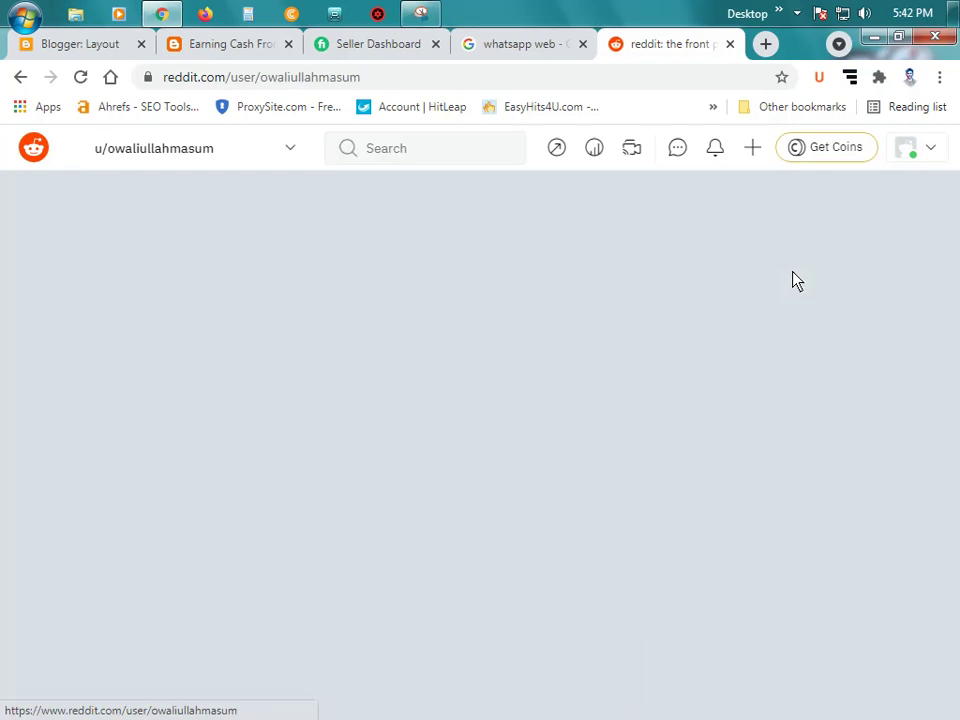
pyautogui.click(315, 84)
pyautogui.hotkey('ctrl', 'c')
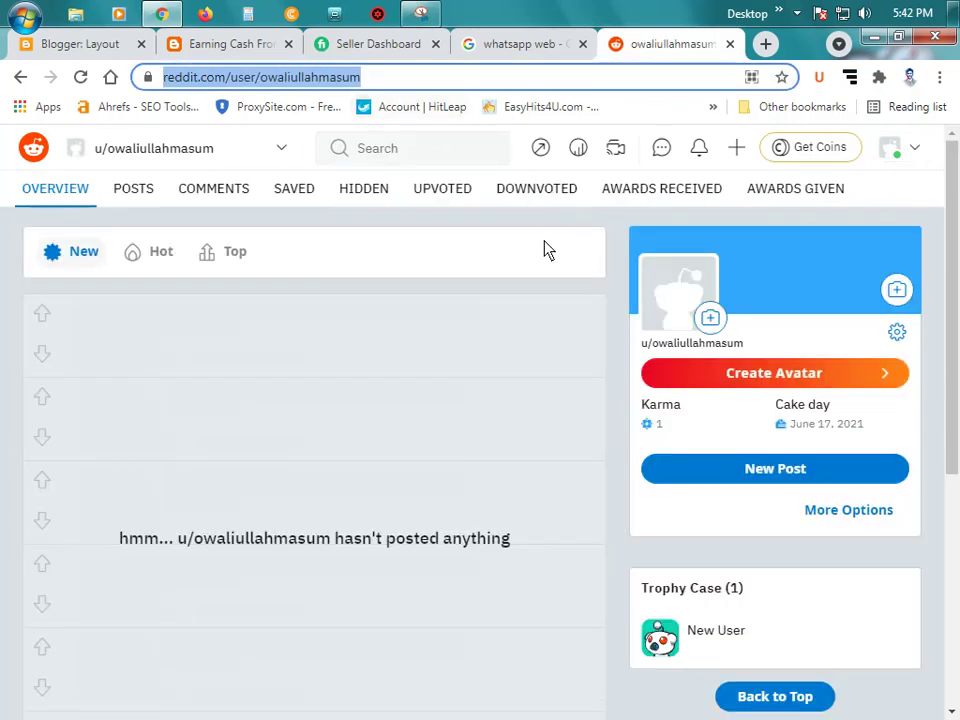
# Step: Paste the Reddit profile address into the reddit entry and save the Social link list
pyautogui.click(731, 46)
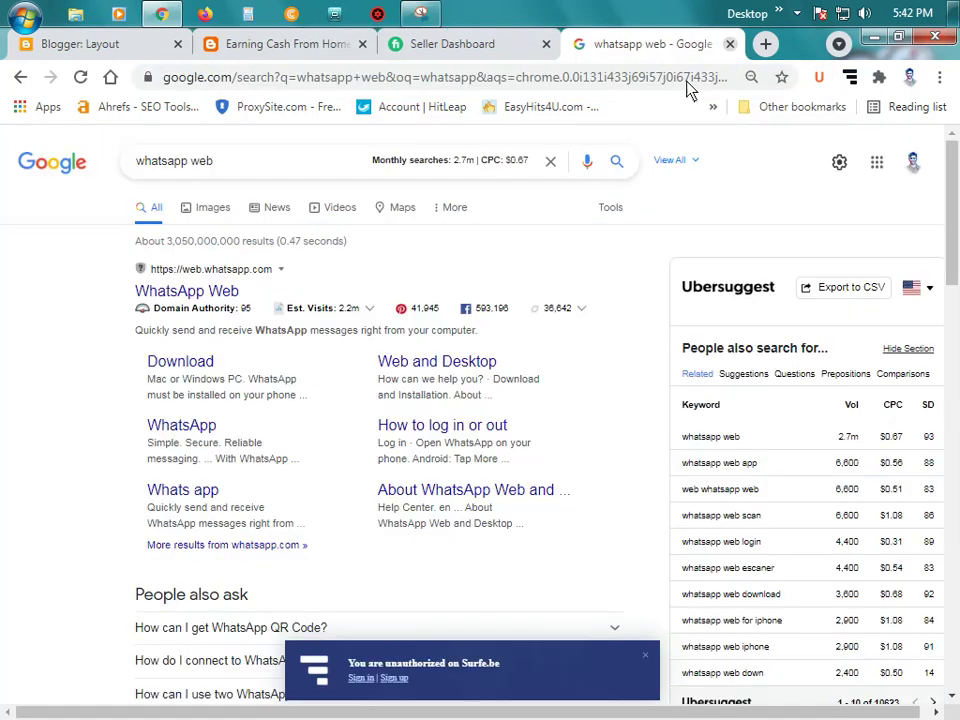
pyautogui.click(105, 44)
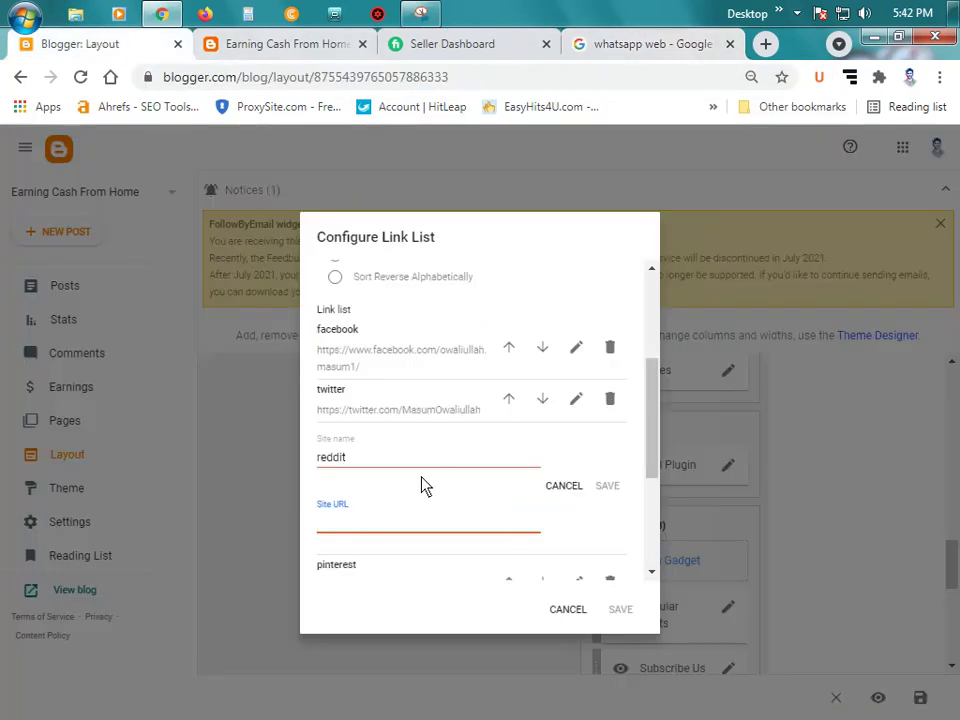
pyautogui.hotkey('ctrl', 'v')
pyautogui.click(605, 486)
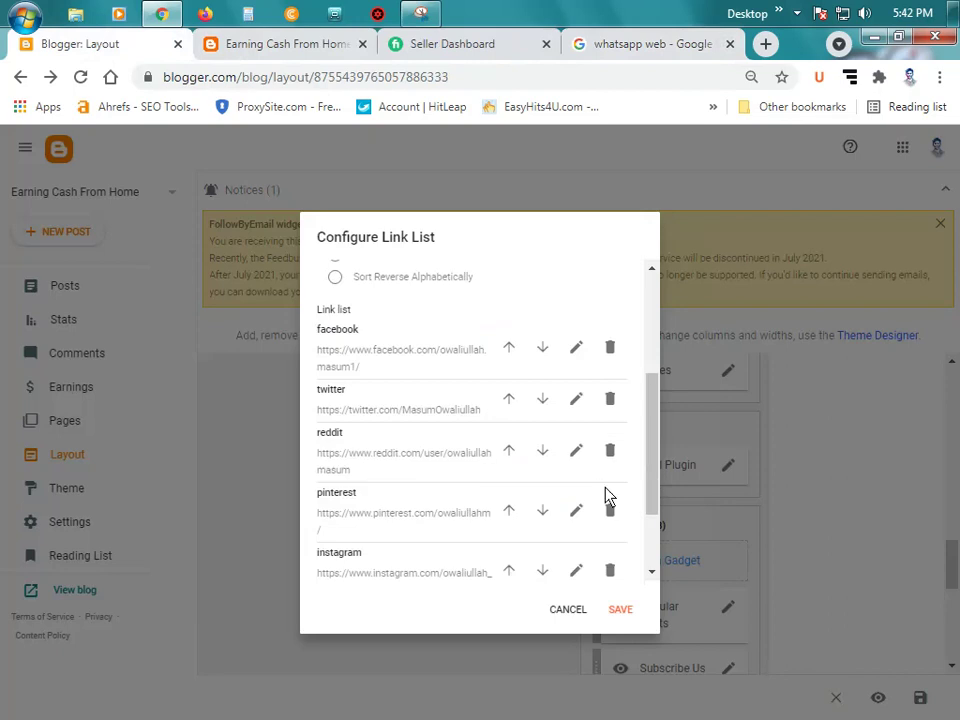
pyautogui.scroll(1, 462, 470)
pyautogui.scroll(-1, 458, 446)
pyautogui.scroll(-1, 498, 426)
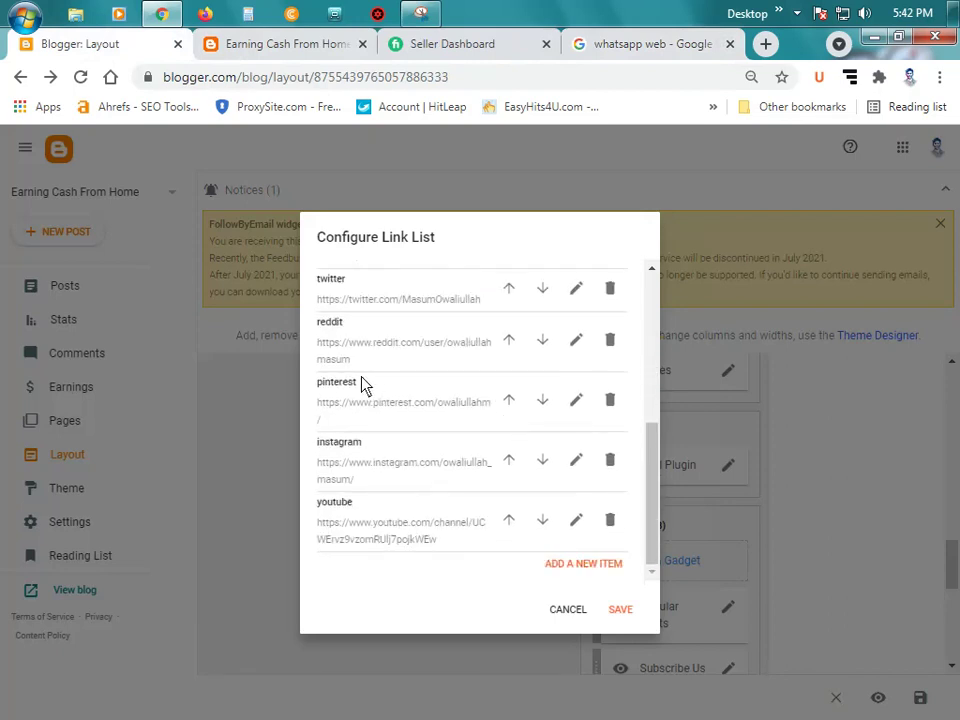
pyautogui.scroll(2, 364, 386)
pyautogui.scroll(-2, 456, 411)
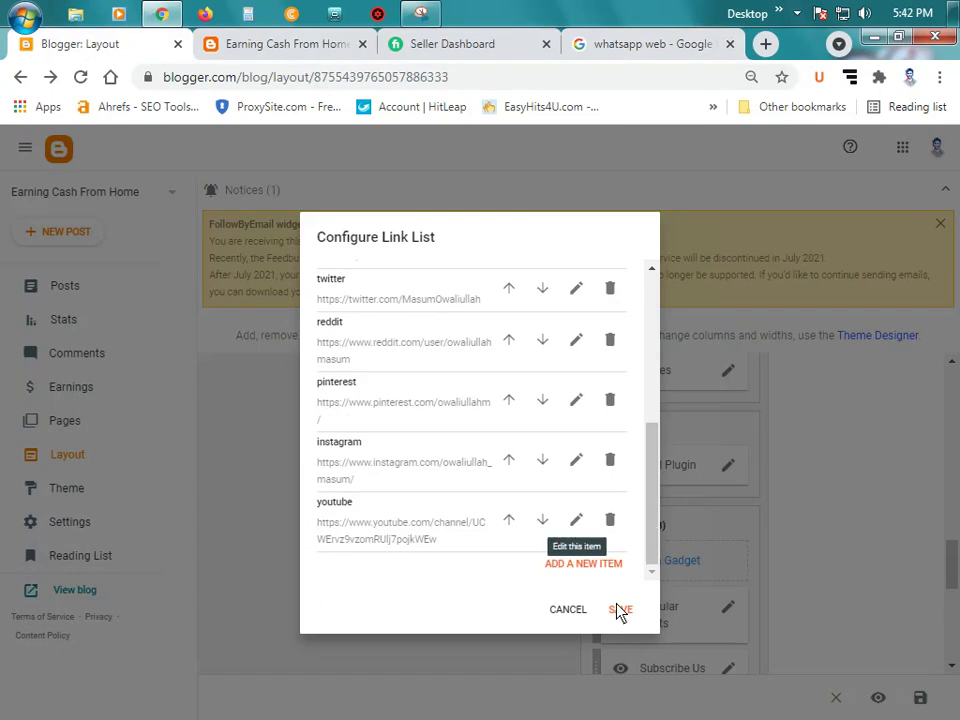
pyautogui.click(619, 609)
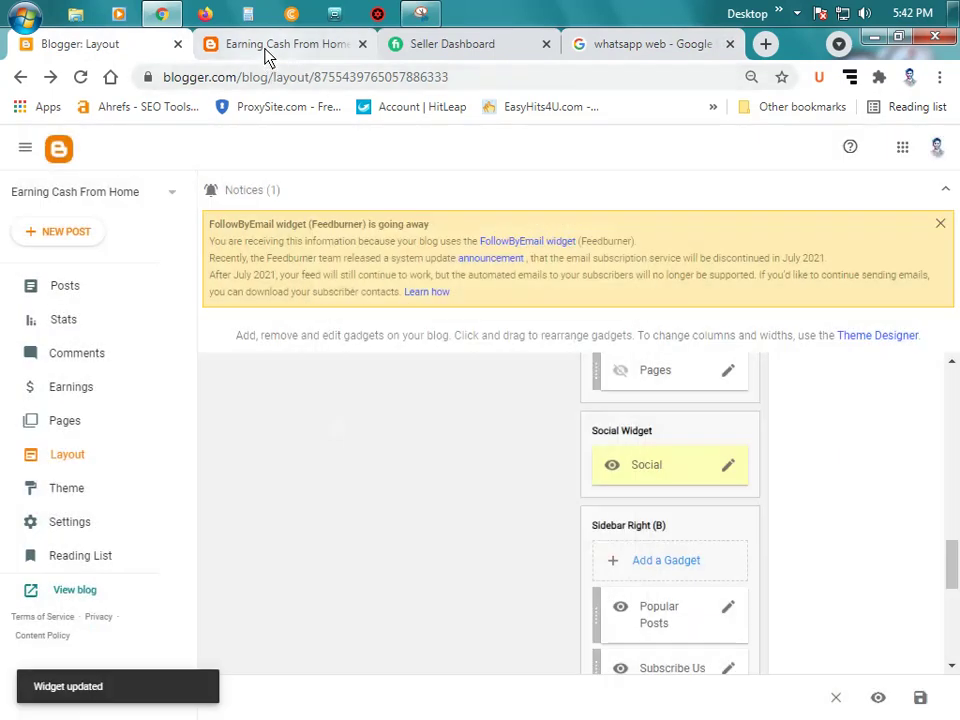
# Step: Reload the live blog, close the whatsapp search tab, and test the Social gadget's Facebook link
pyautogui.click(268, 46)
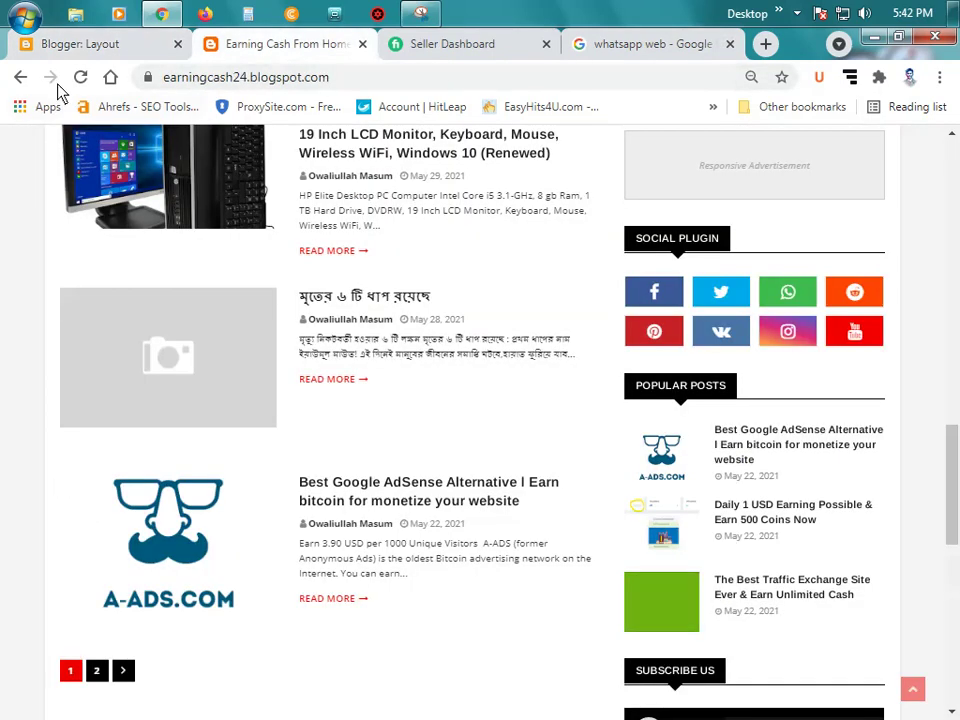
pyautogui.click(80, 77)
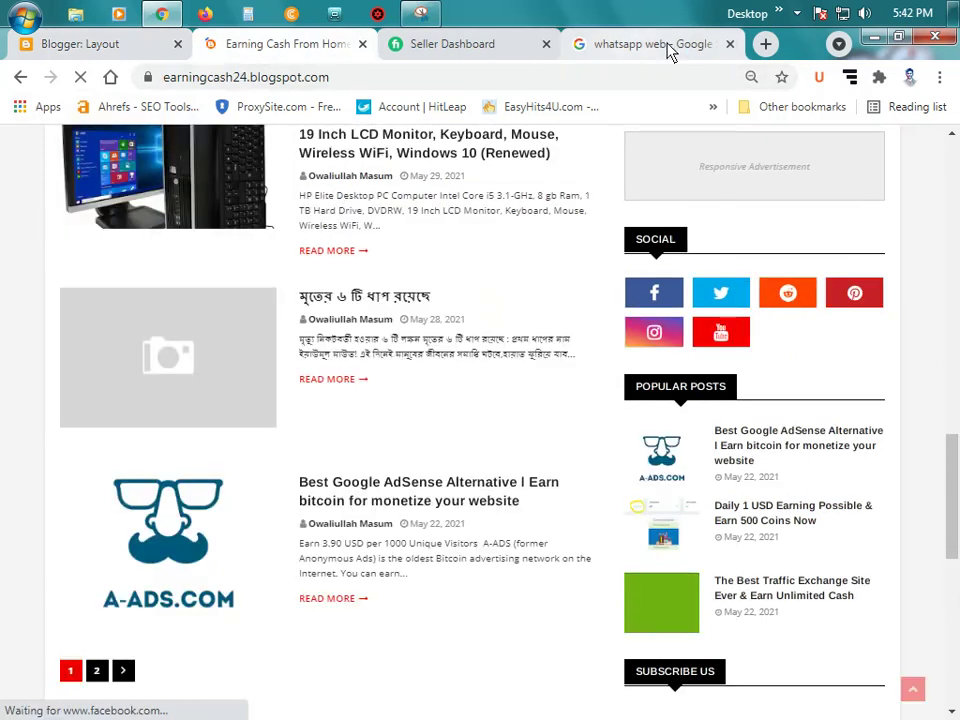
pyautogui.click(729, 45)
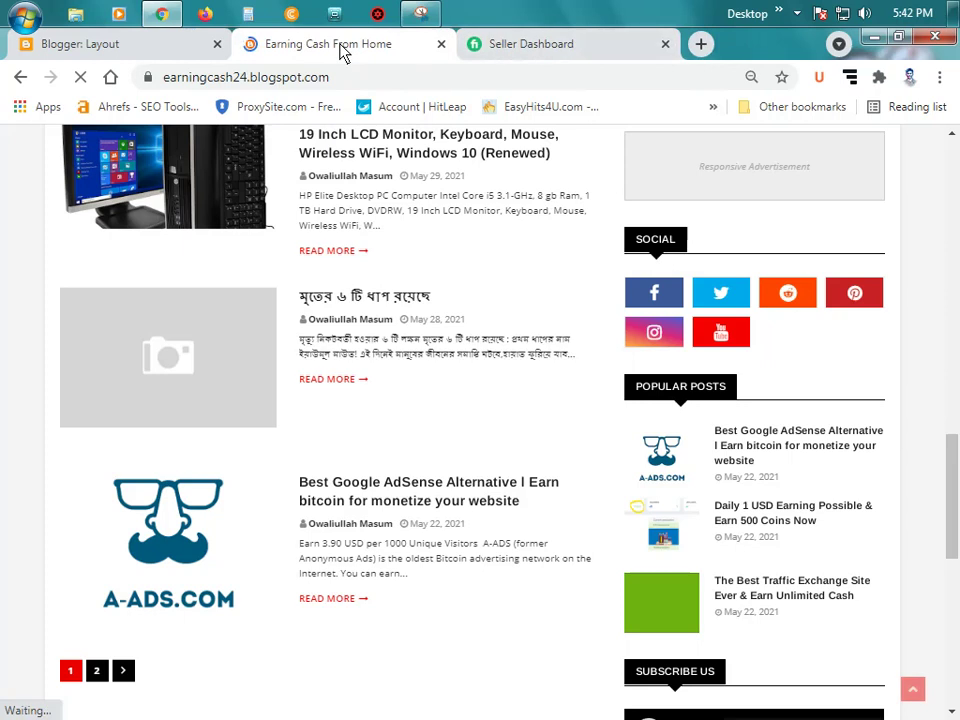
pyautogui.scroll(1, 745, 453)
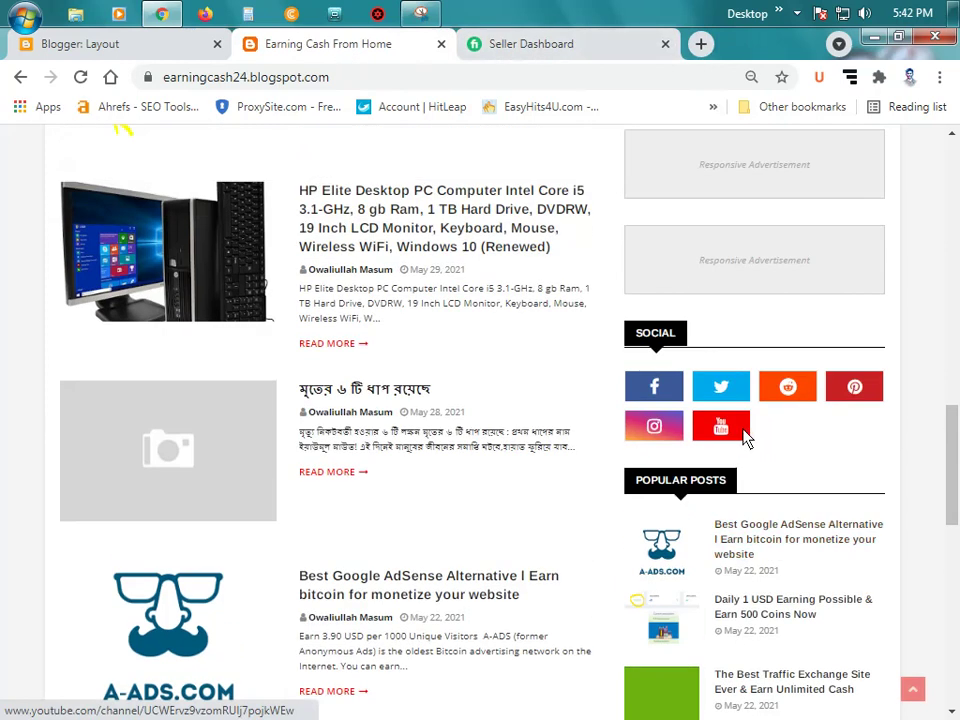
pyautogui.click(668, 392)
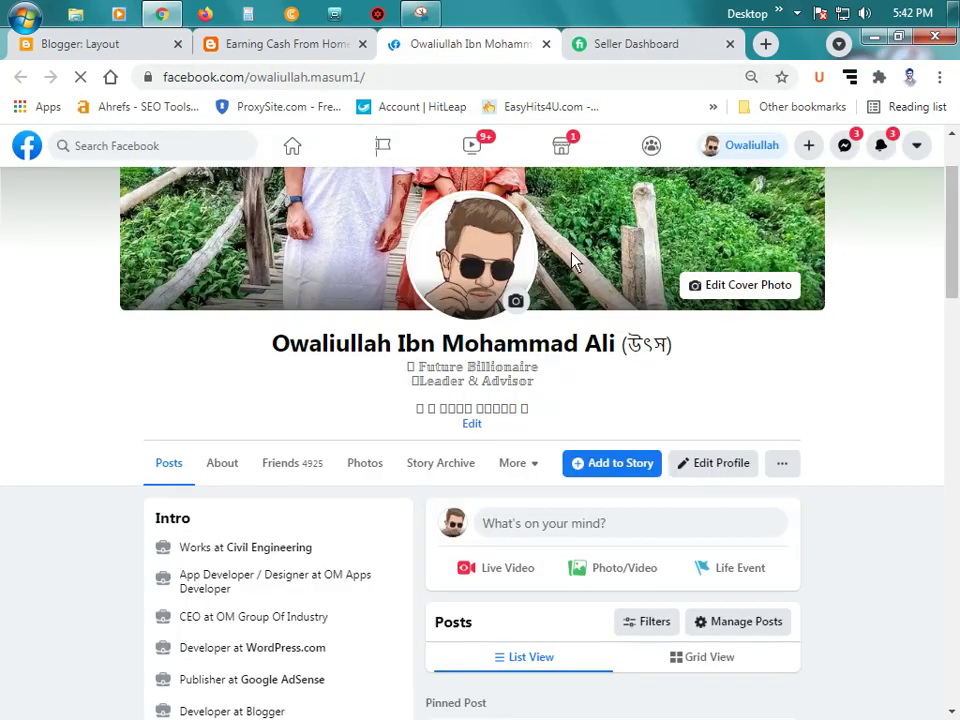
pyautogui.scroll(-12, 572, 257)
pyautogui.scroll(-10, 862, 360)
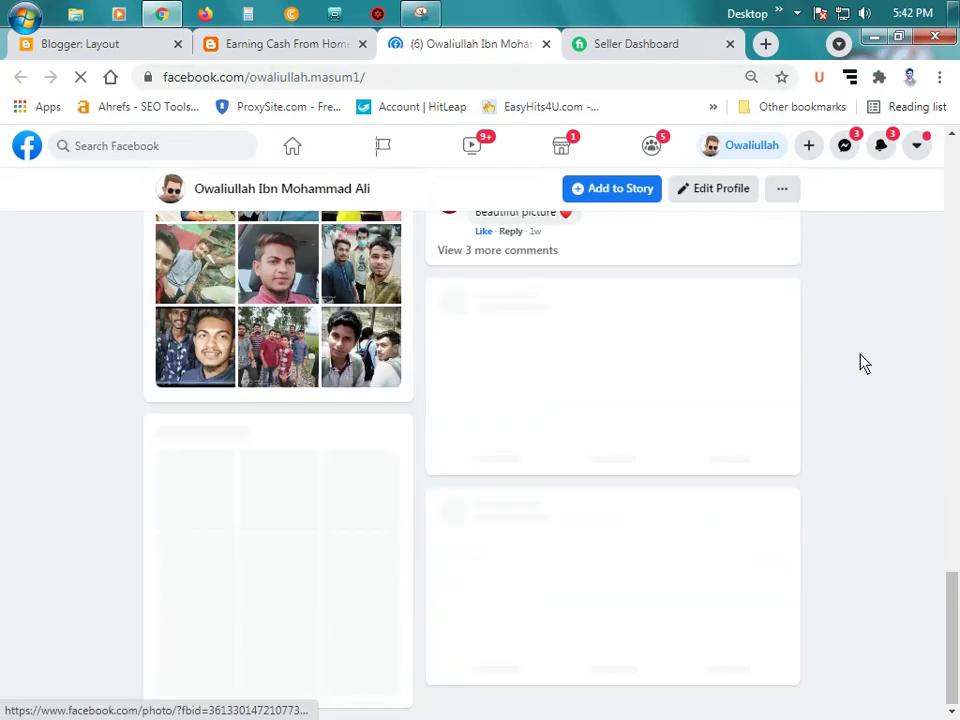
pyautogui.scroll(15, 858, 364)
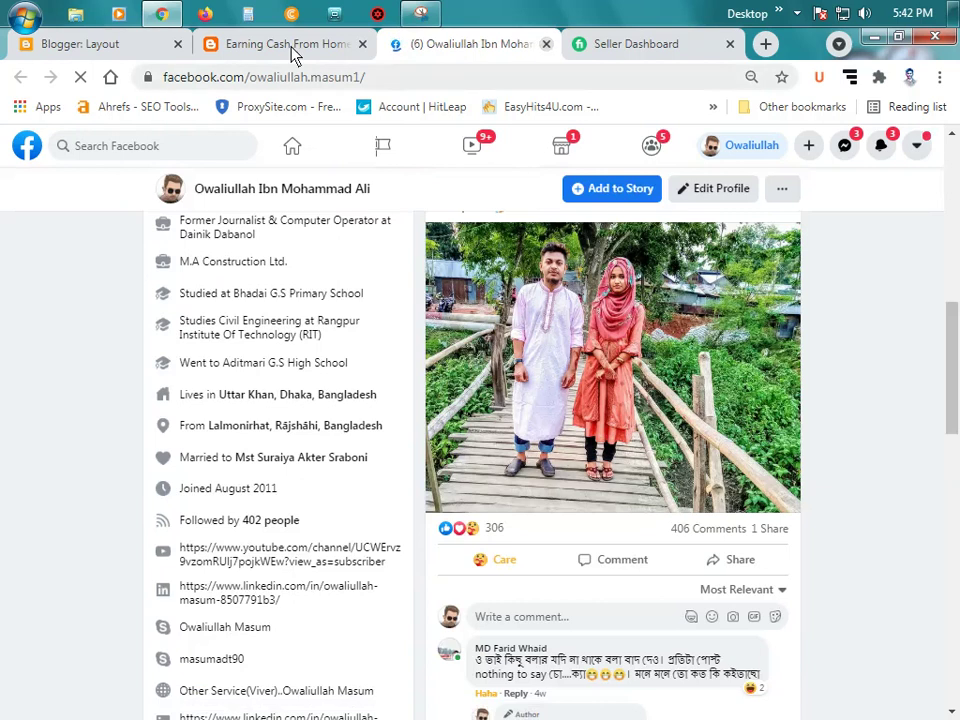
pyautogui.hotkey('ctrl', 'w')
# Step: Glance at the Blogger layout, then review the live blog's sidebar gadgets
pyautogui.click(116, 45)
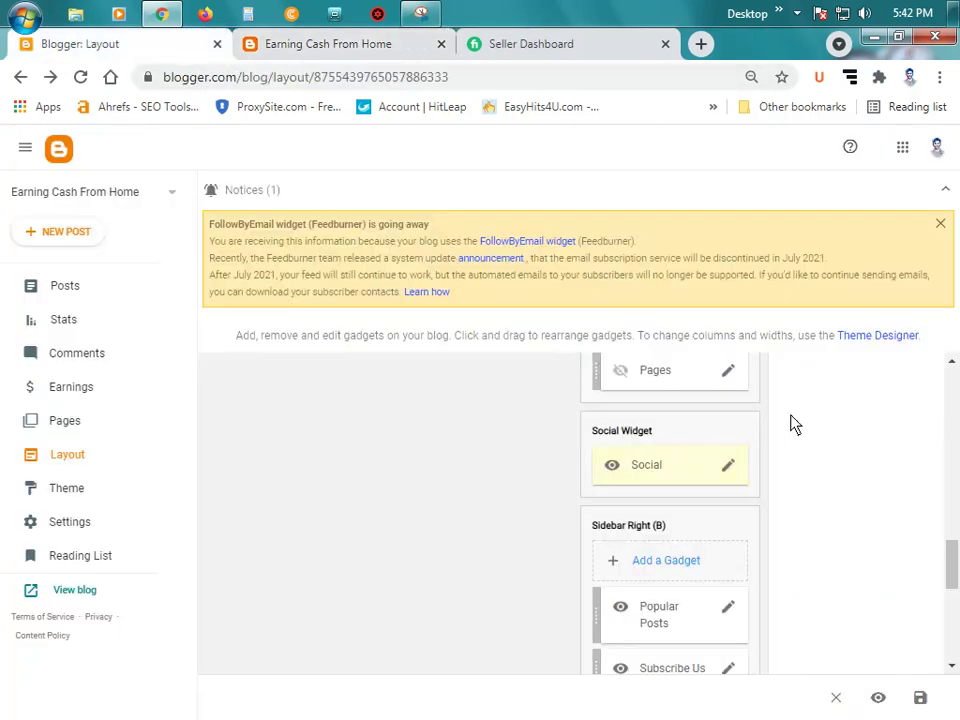
pyautogui.scroll(-1, 788, 449)
pyautogui.click(377, 45)
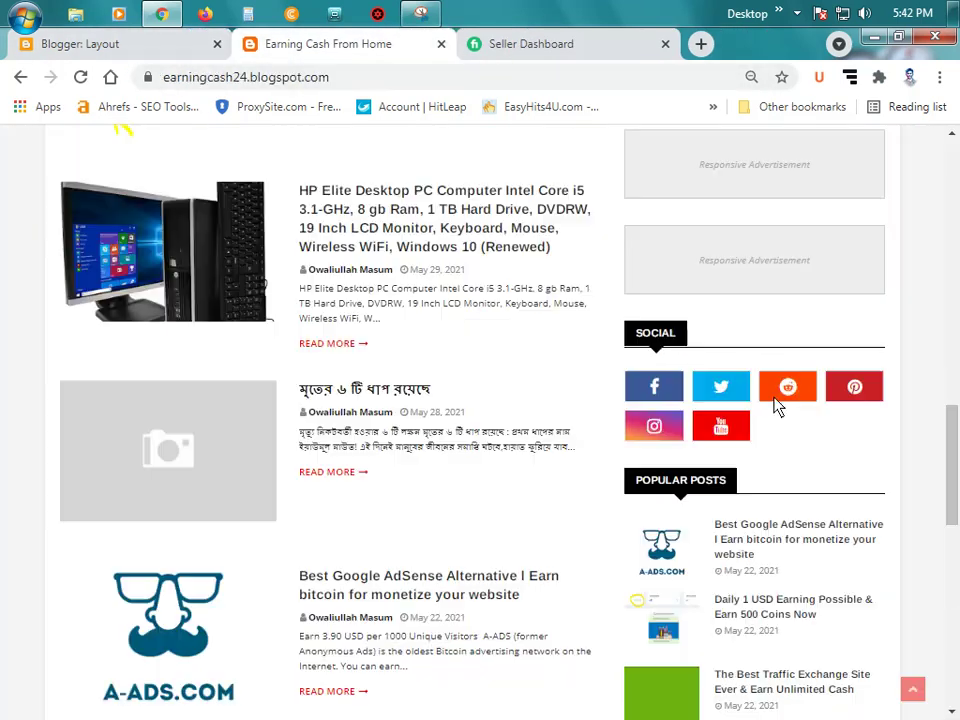
pyautogui.scroll(1, 779, 408)
pyautogui.scroll(10, 783, 410)
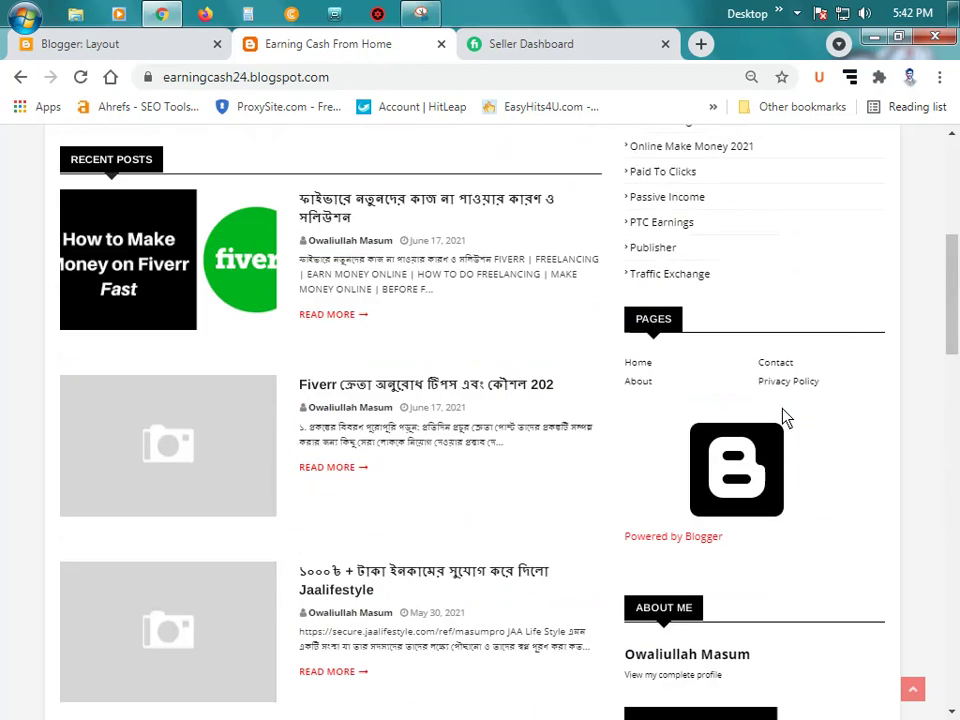
pyautogui.scroll(1, 787, 420)
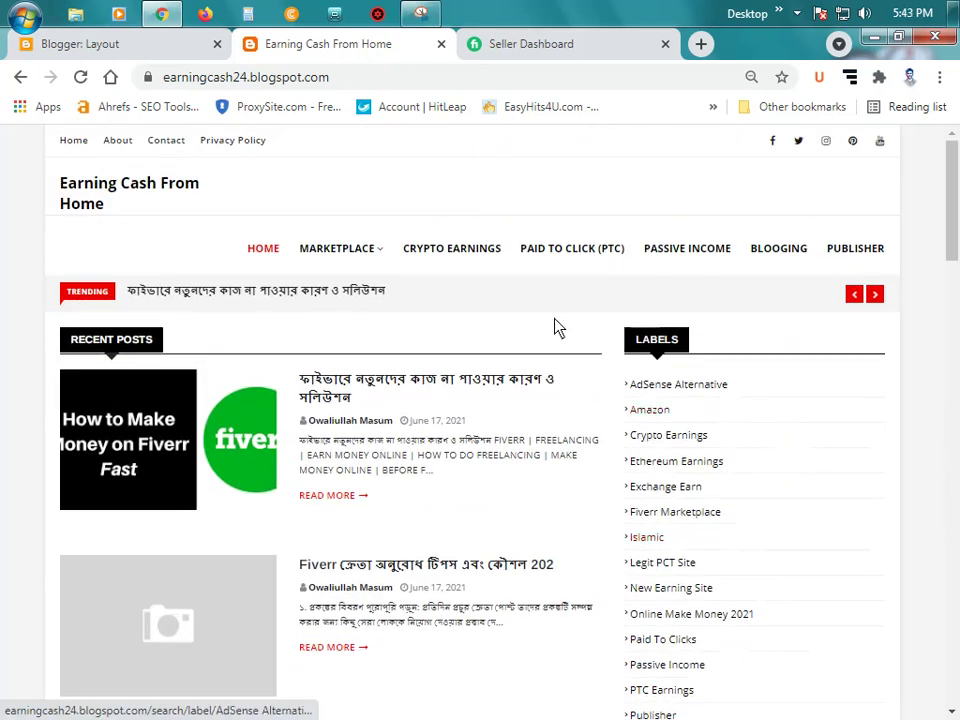
pyautogui.click(881, 297)
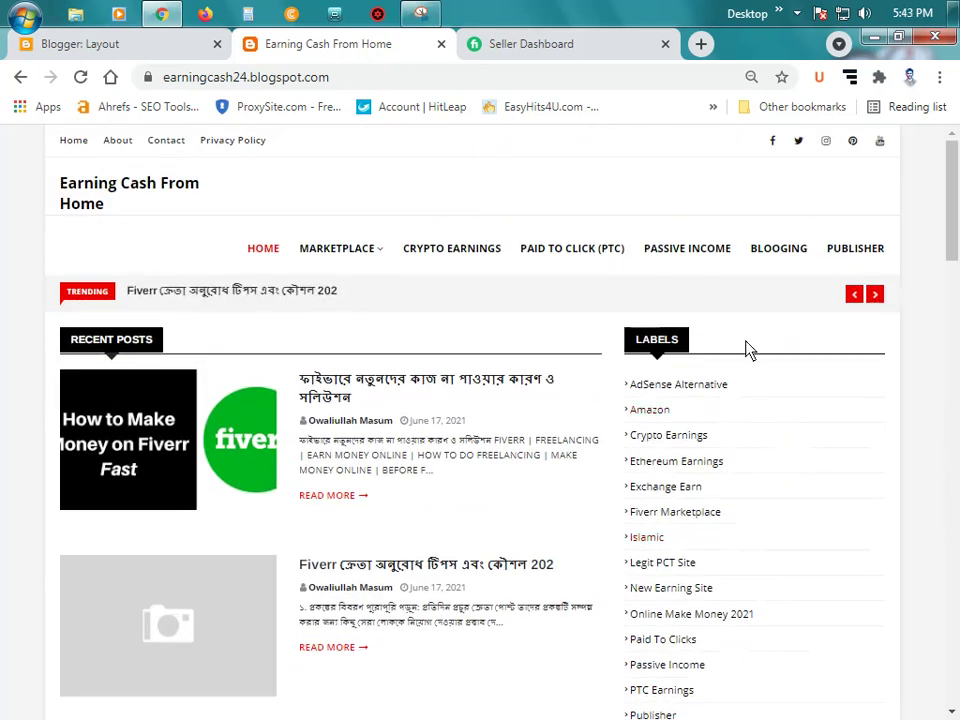
pyautogui.scroll(-5, 746, 349)
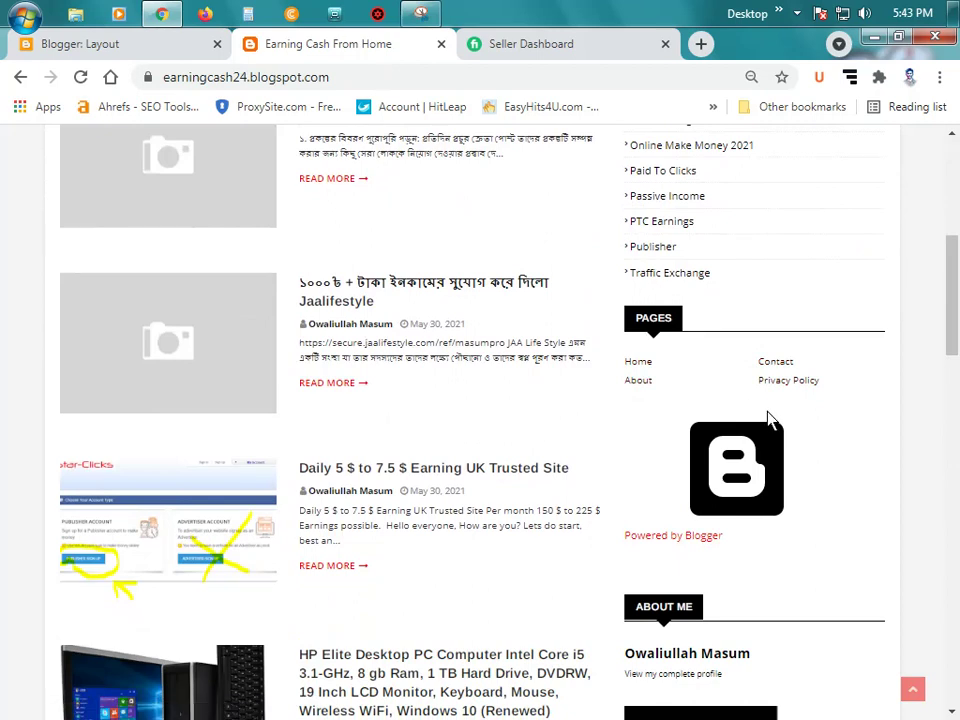
# Step: Open the Attribution gadget's settings and cancel without changes
pyautogui.click(112, 40)
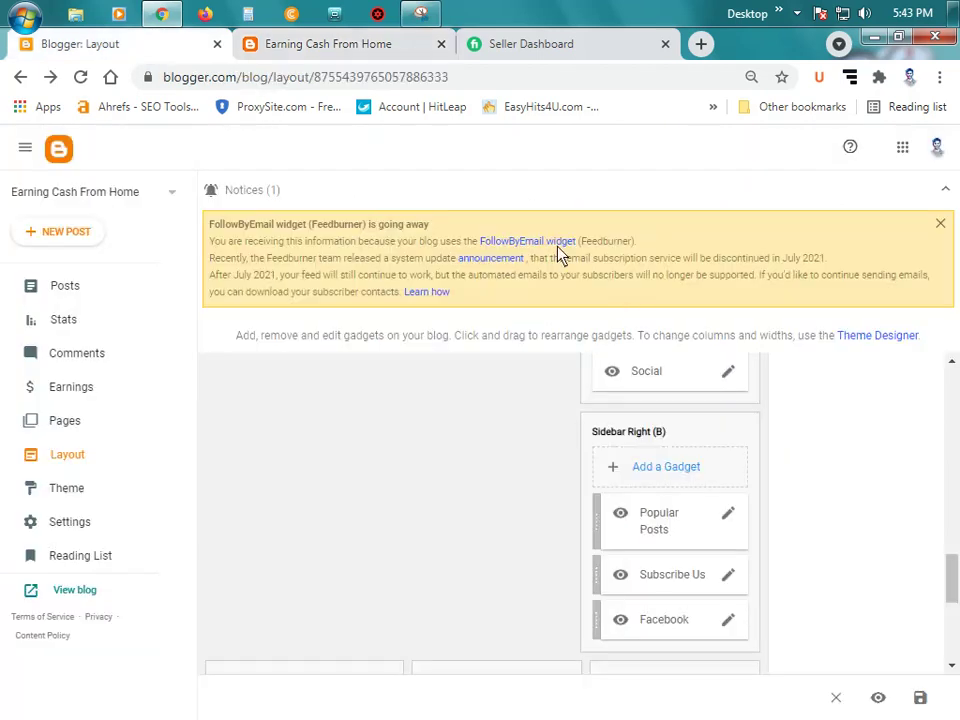
pyautogui.scroll(10, 749, 510)
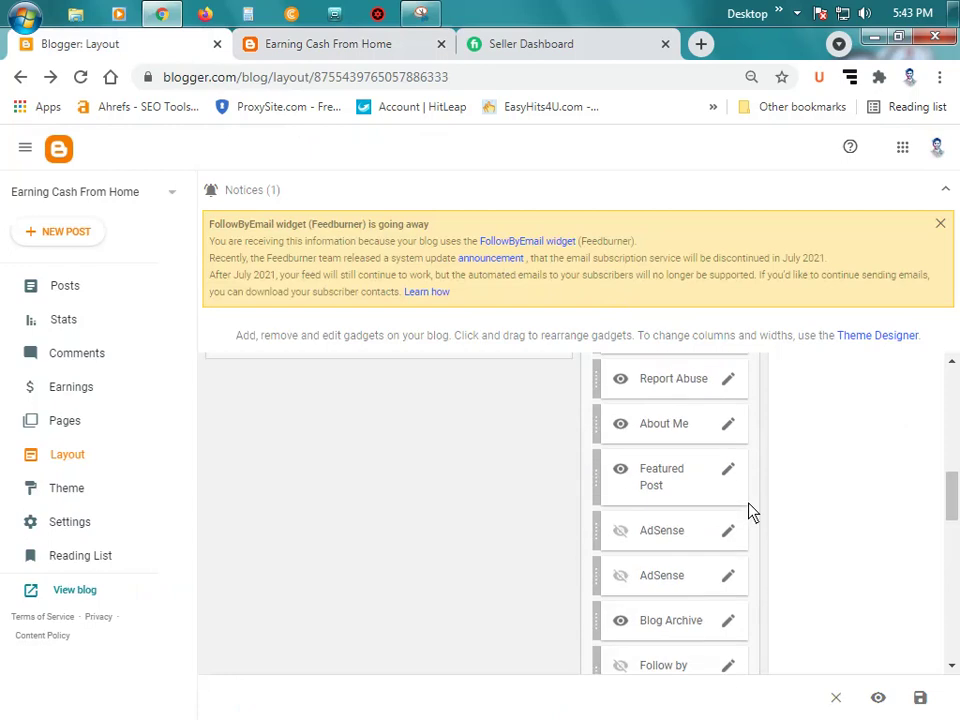
pyautogui.scroll(-1, 718, 525)
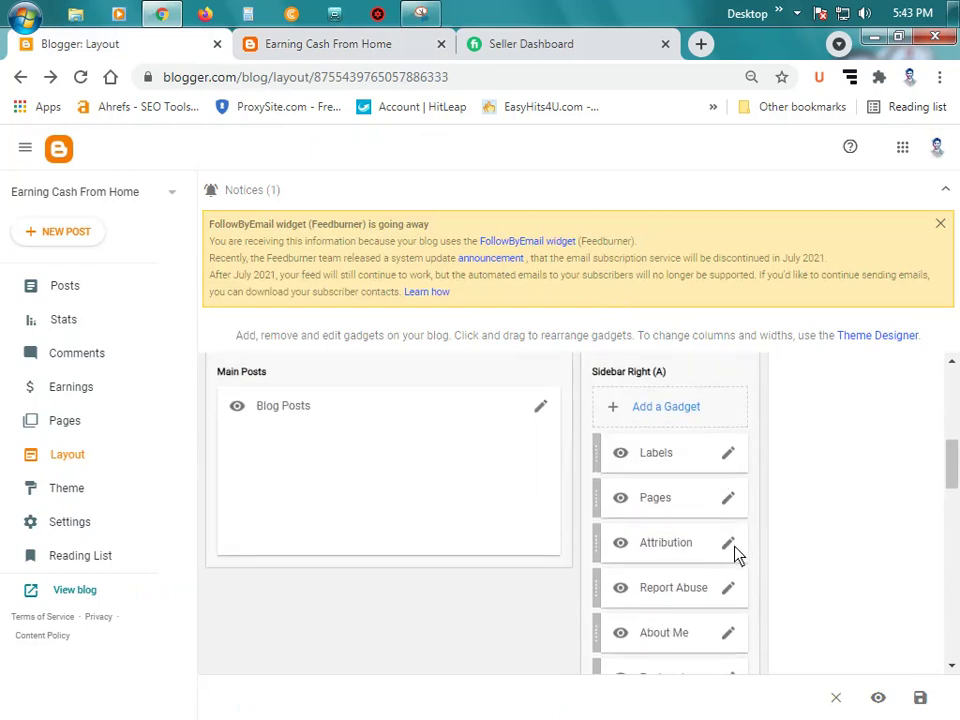
pyautogui.click(730, 544)
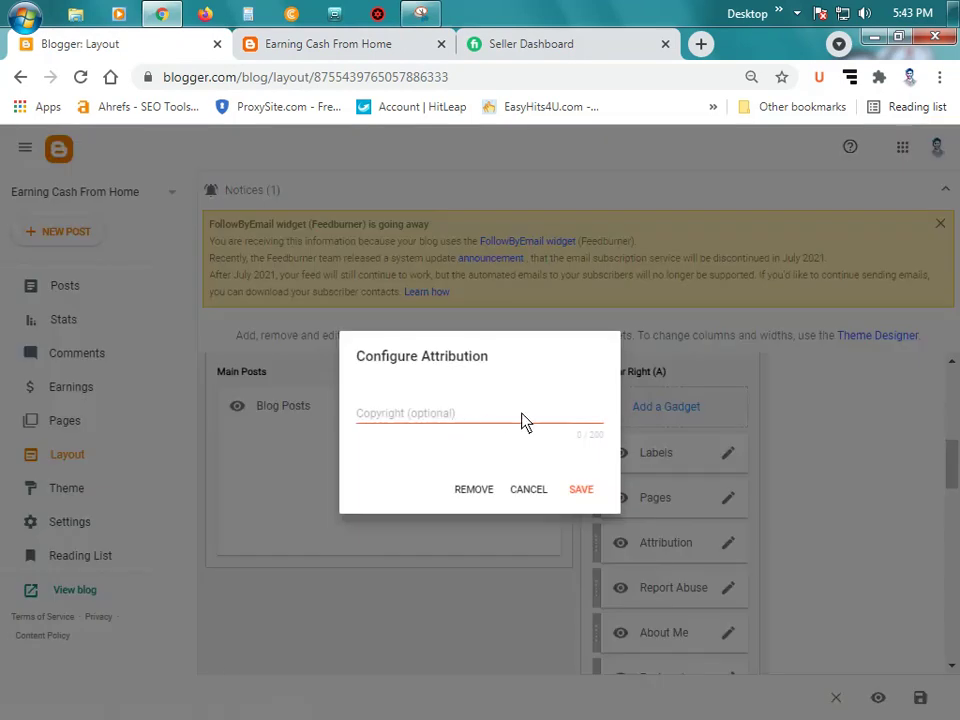
pyautogui.click(538, 495)
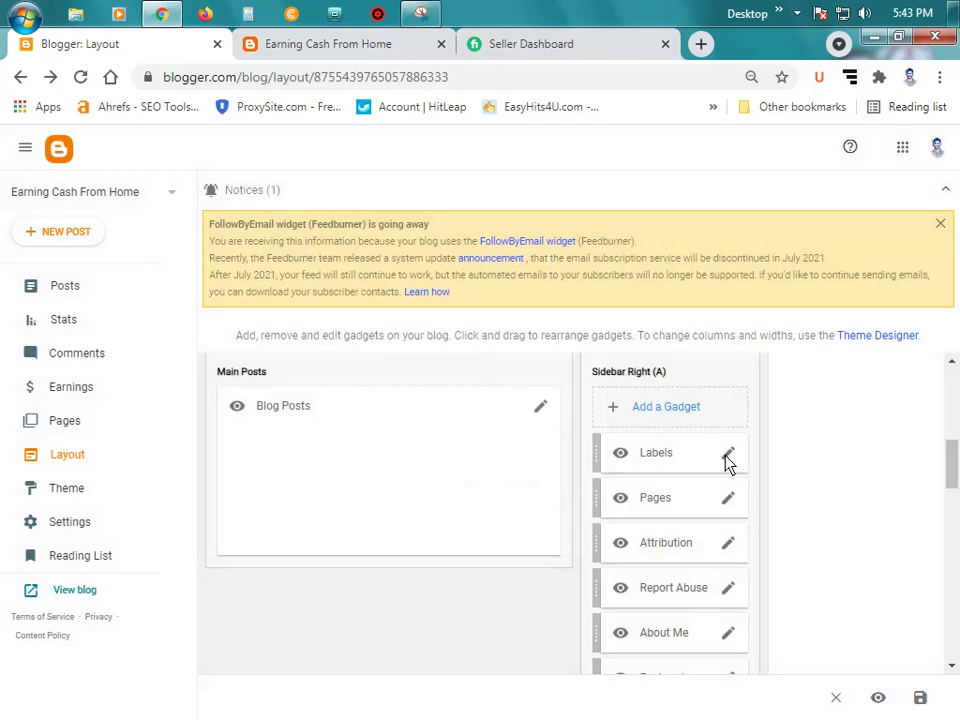
# Step: Remove the Pages gadget from Sidebar Right (A), confirming with OK
pyautogui.click(730, 506)
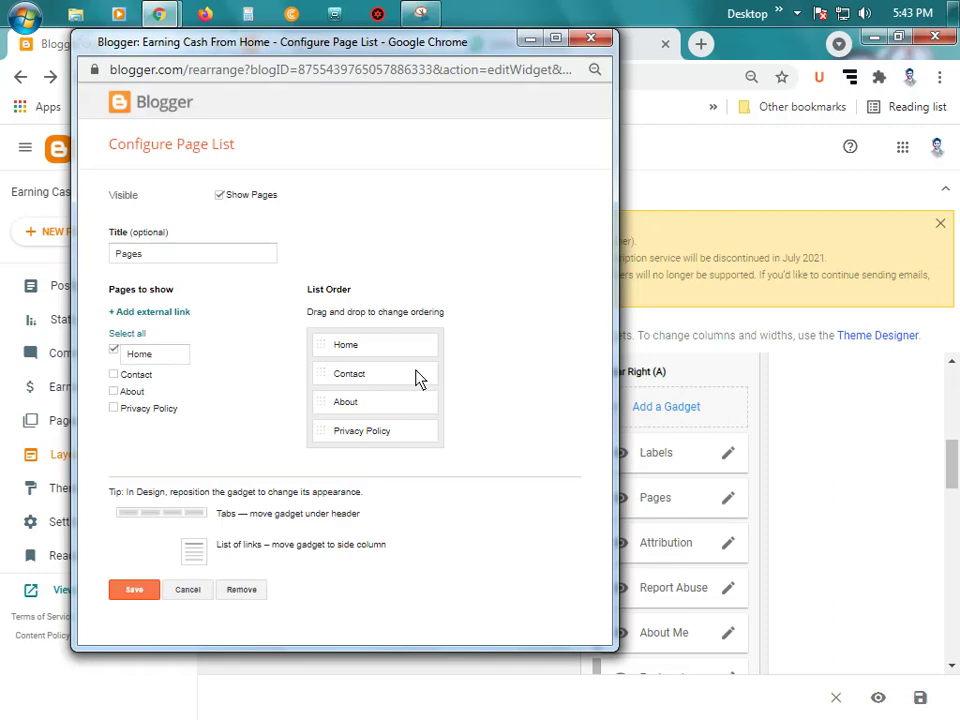
pyautogui.click(240, 589)
pyautogui.click(507, 190)
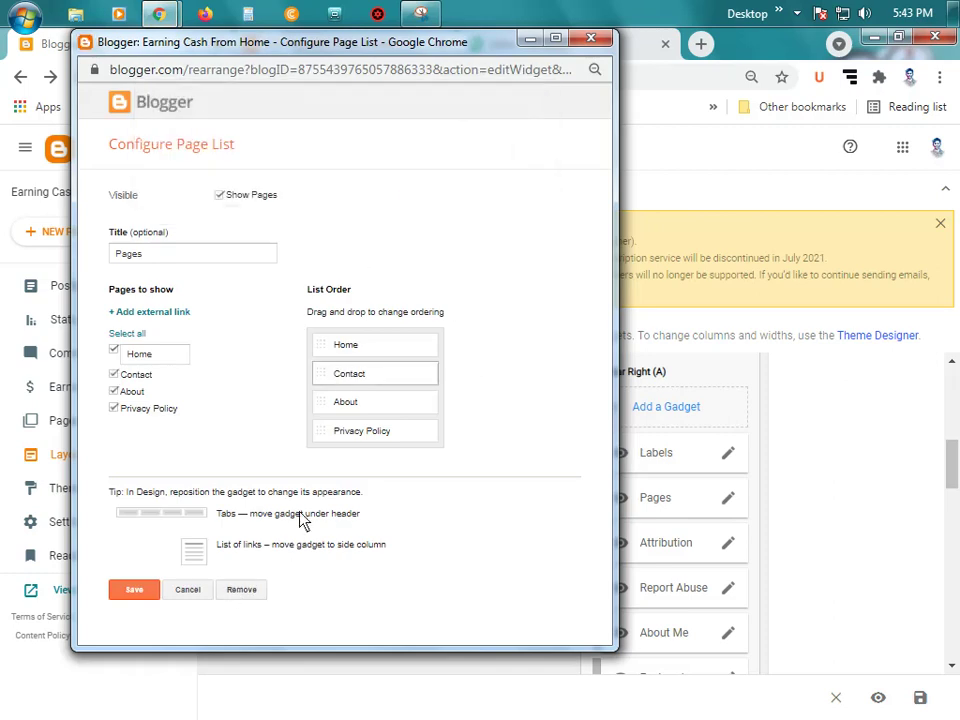
pyautogui.click(243, 589)
pyautogui.click(439, 203)
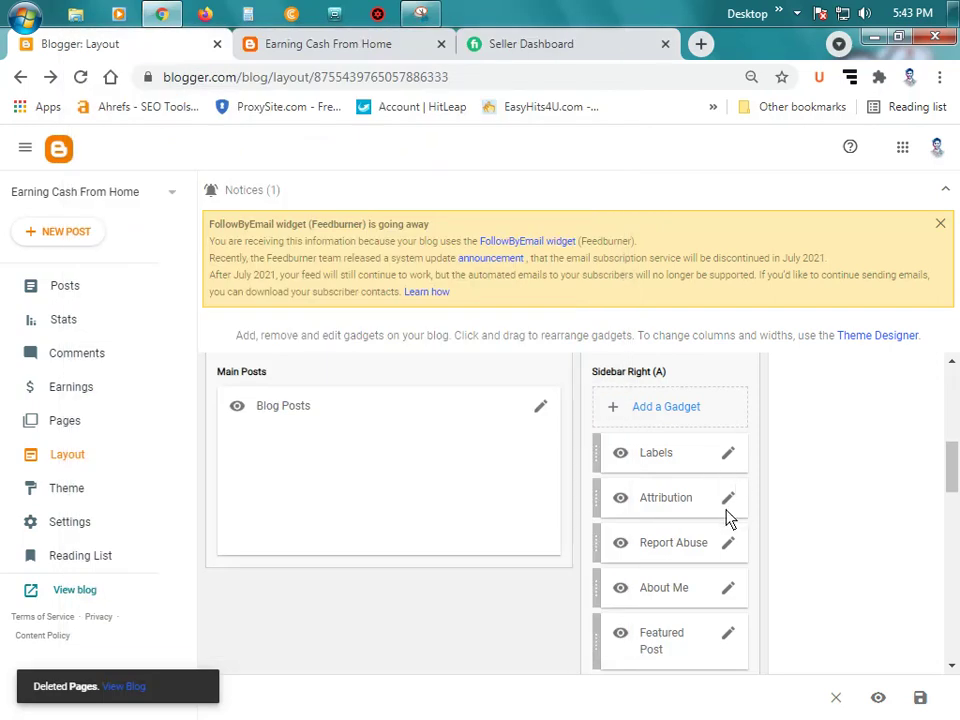
# Step: Open the second HTML/JavaScript gadget's settings and start editing its Title field
pyautogui.scroll(-2, 737, 543)
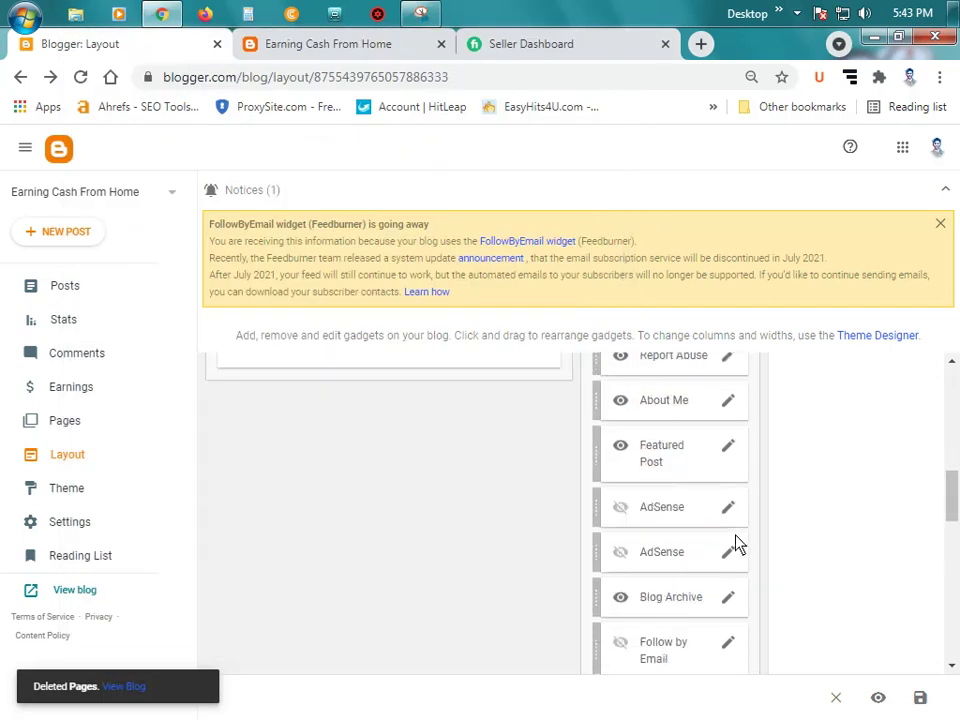
pyautogui.scroll(-1, 722, 536)
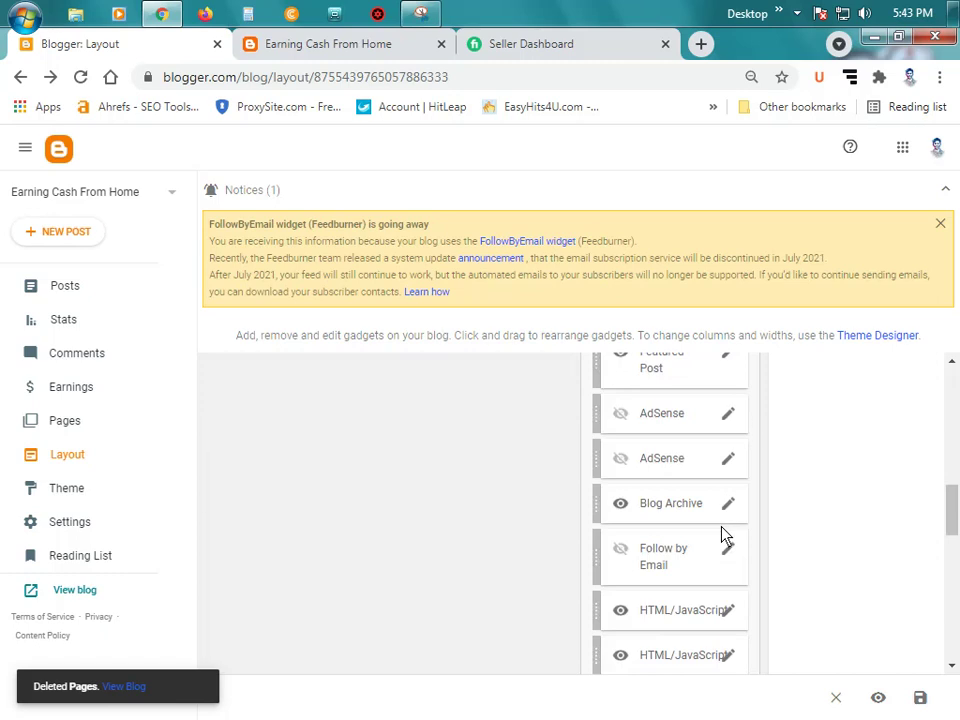
pyautogui.scroll(-1, 735, 536)
pyautogui.scroll(-3, 730, 535)
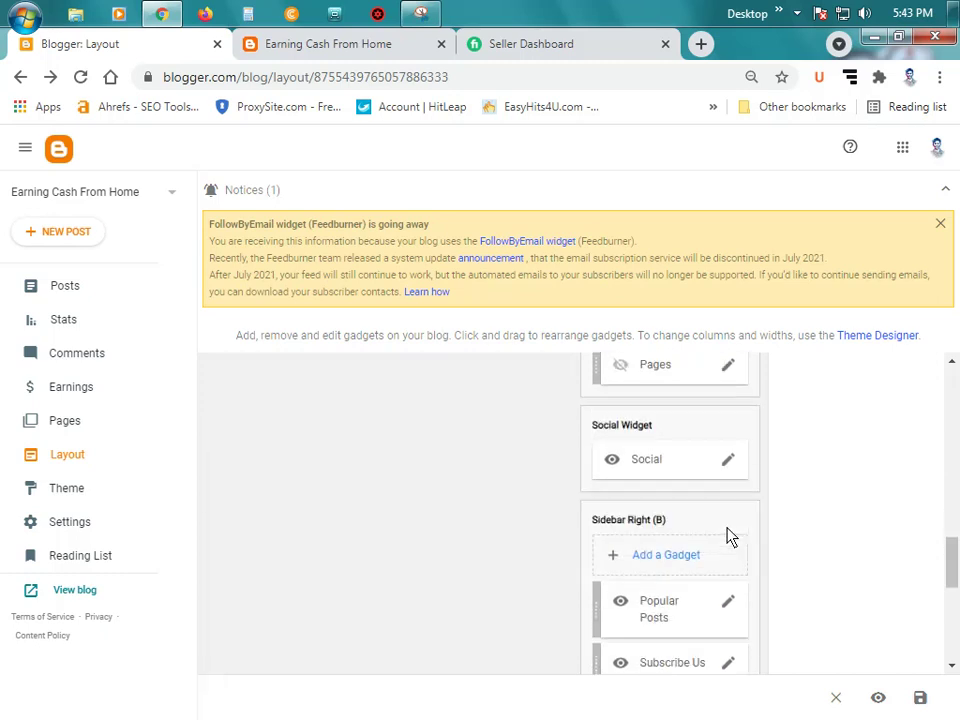
pyautogui.scroll(2, 726, 520)
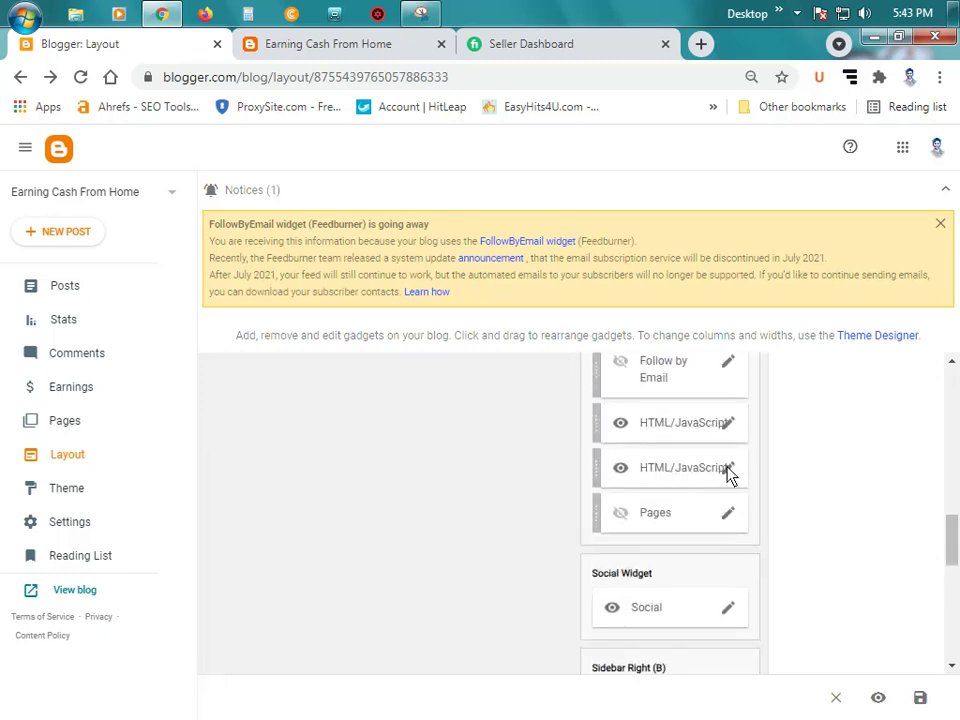
pyautogui.click(728, 472)
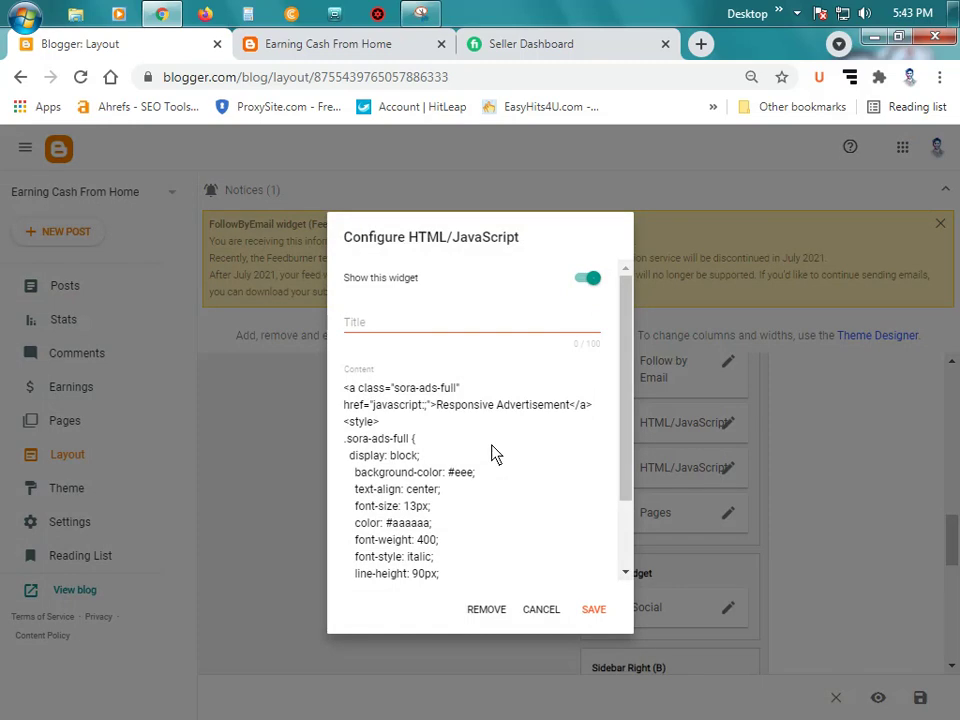
pyautogui.scroll(-2, 491, 456)
pyautogui.scroll(2, 477, 465)
pyautogui.click(420, 326)
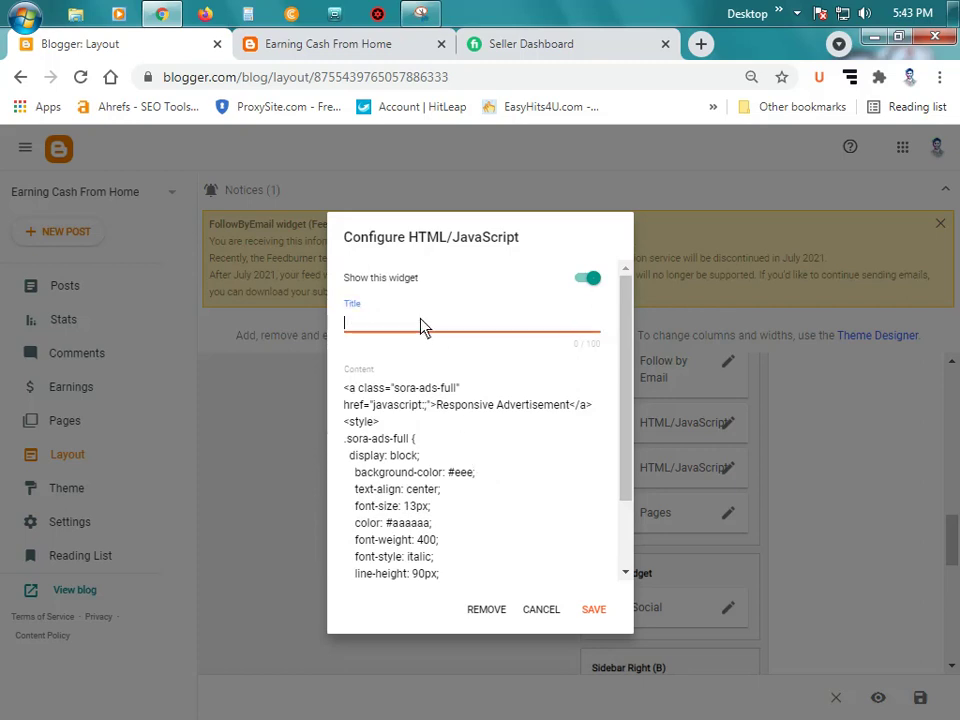
# Step: Check the sidebar ads on the live blog, then return to the gadget settings
pyautogui.click(281, 50)
pyautogui.scroll(2, 760, 420)
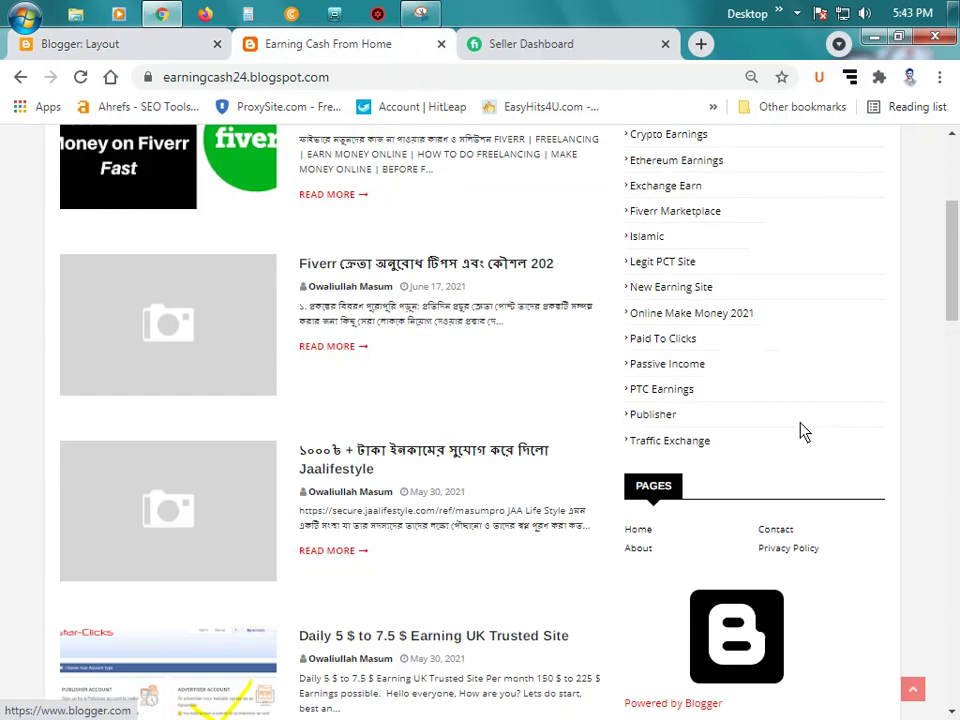
pyautogui.scroll(1, 763, 407)
pyautogui.scroll(-2, 763, 407)
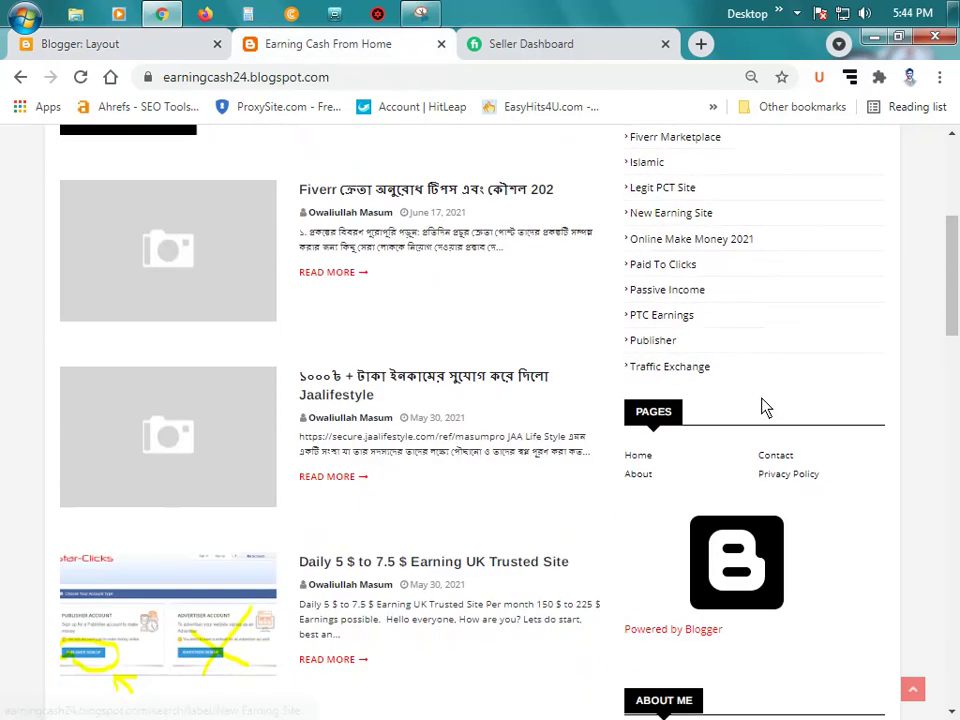
pyautogui.scroll(-2, 761, 429)
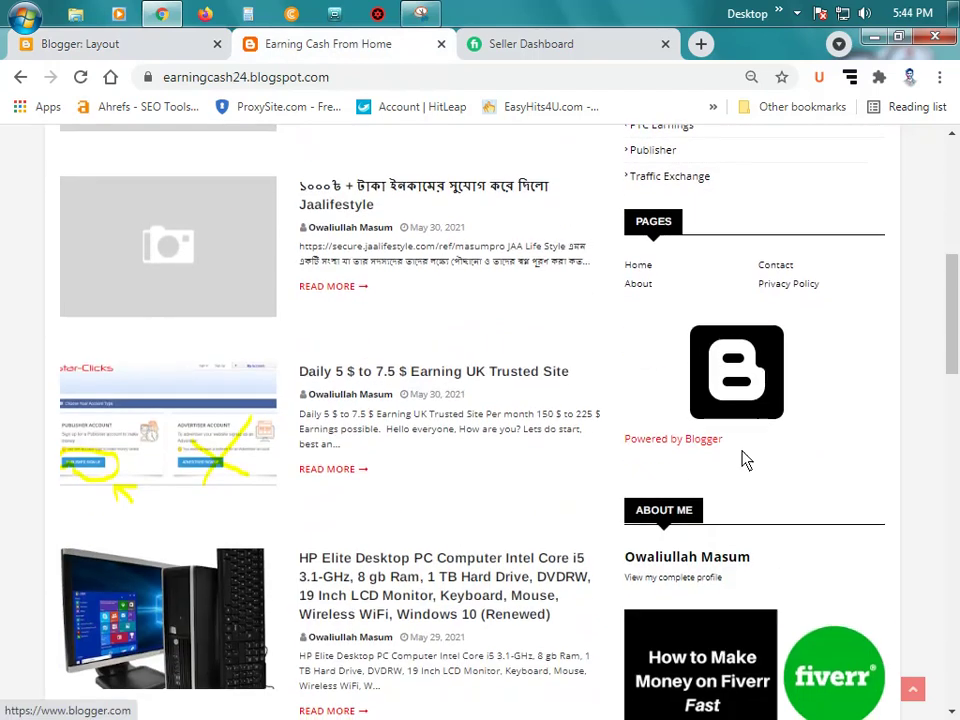
pyautogui.scroll(-2, 690, 410)
pyautogui.scroll(-3, 686, 400)
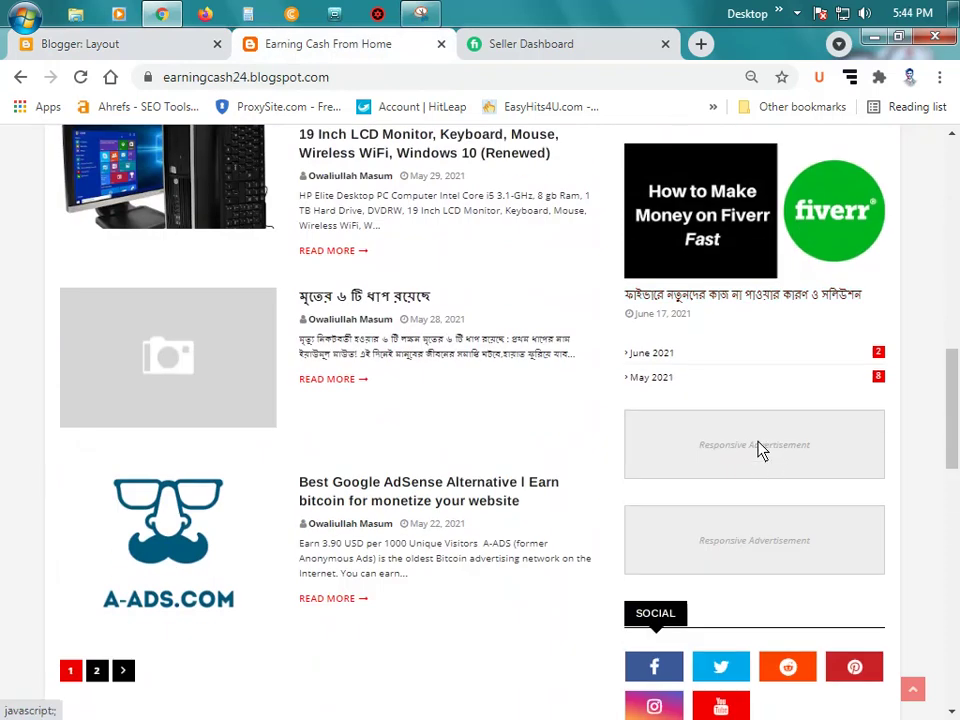
pyautogui.click(111, 46)
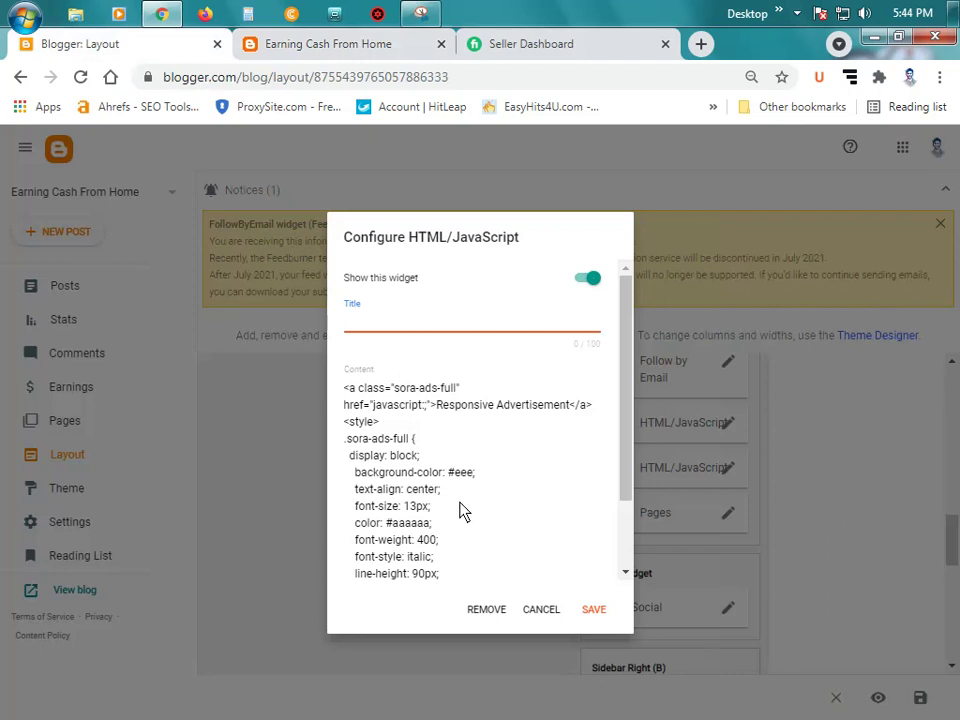
# Step: Enter 'Ads' as the second HTML/JavaScript ad gadget's title and save it
pyautogui.click(315, 44)
pyautogui.click(138, 50)
pyautogui.write('Rea')
pyautogui.press('BackSpace')
pyautogui.press('BackSpace')
pyautogui.press('BackSpace')
pyautogui.write('Ads')
pyautogui.click(598, 612)
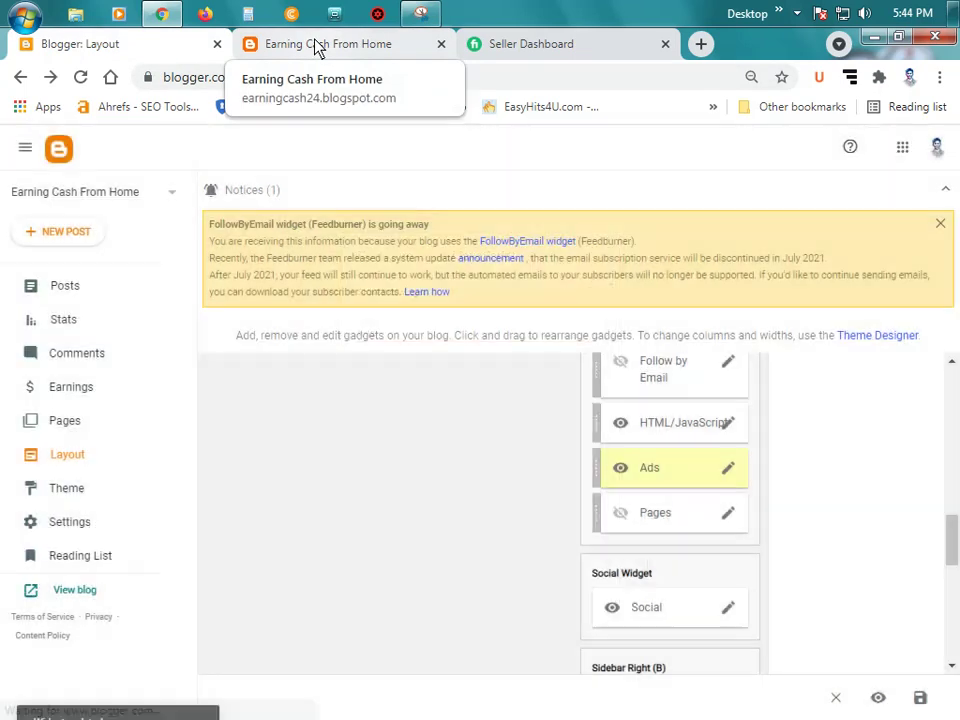
# Step: Reload the live blog to confirm the ADS heading above the Responsive Advertisement box
pyautogui.click(316, 44)
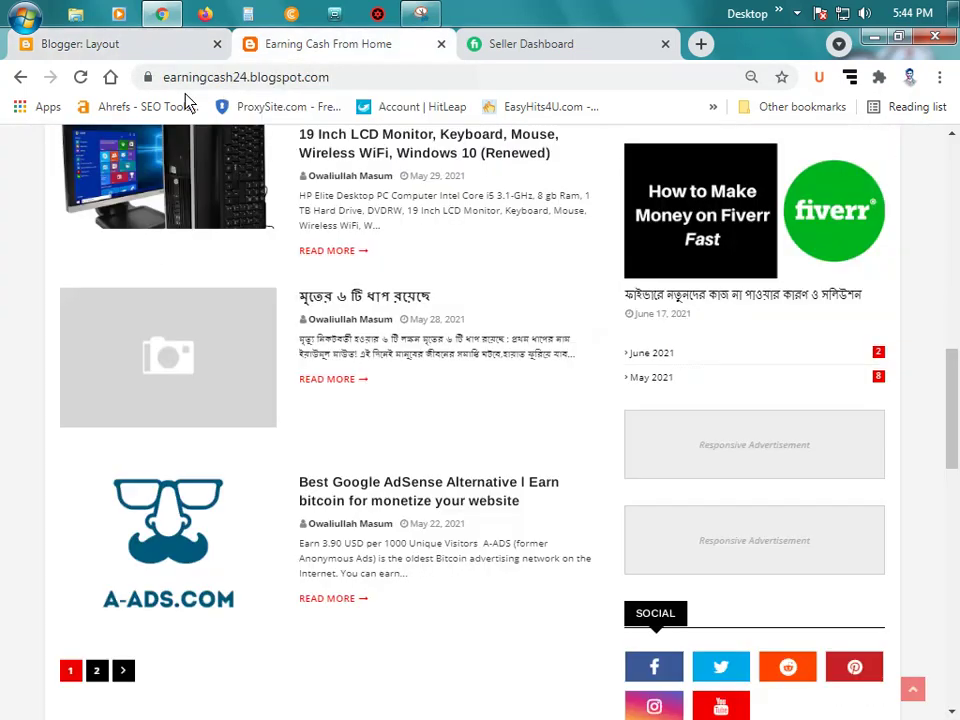
pyautogui.click(82, 77)
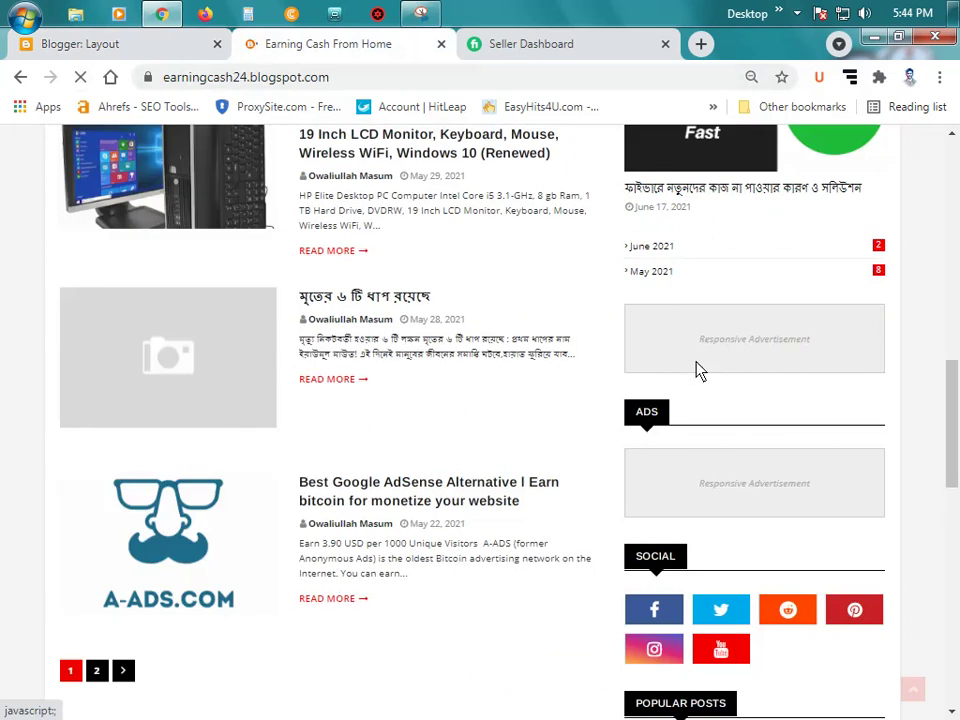
pyautogui.click(114, 44)
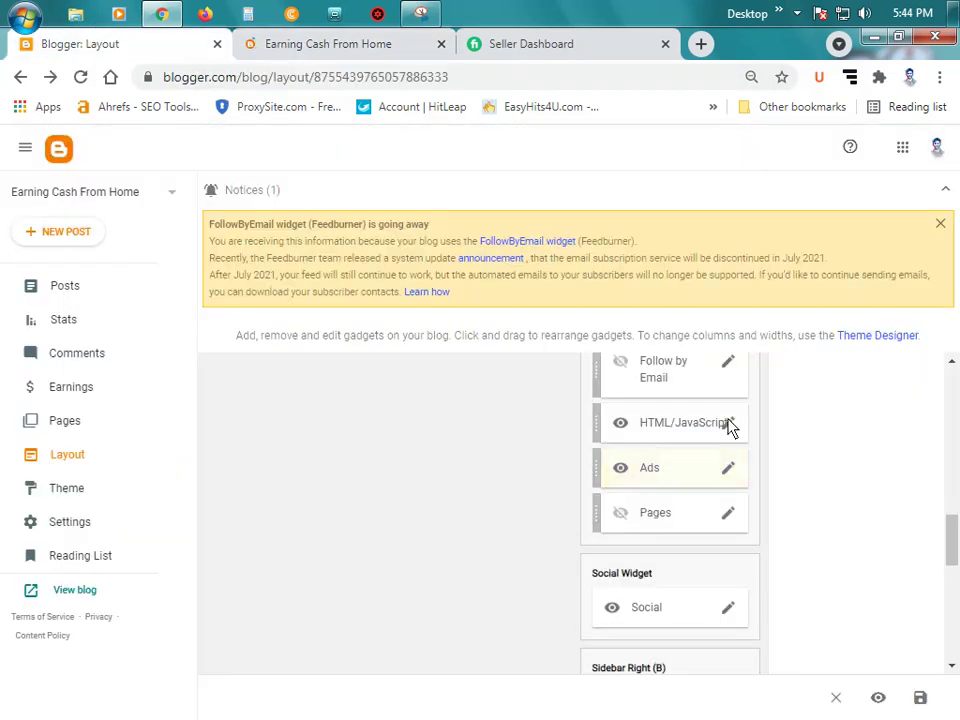
# Step: Title the first HTML/JavaScript ad gadget 'Ads' and save it
pyautogui.click(728, 423)
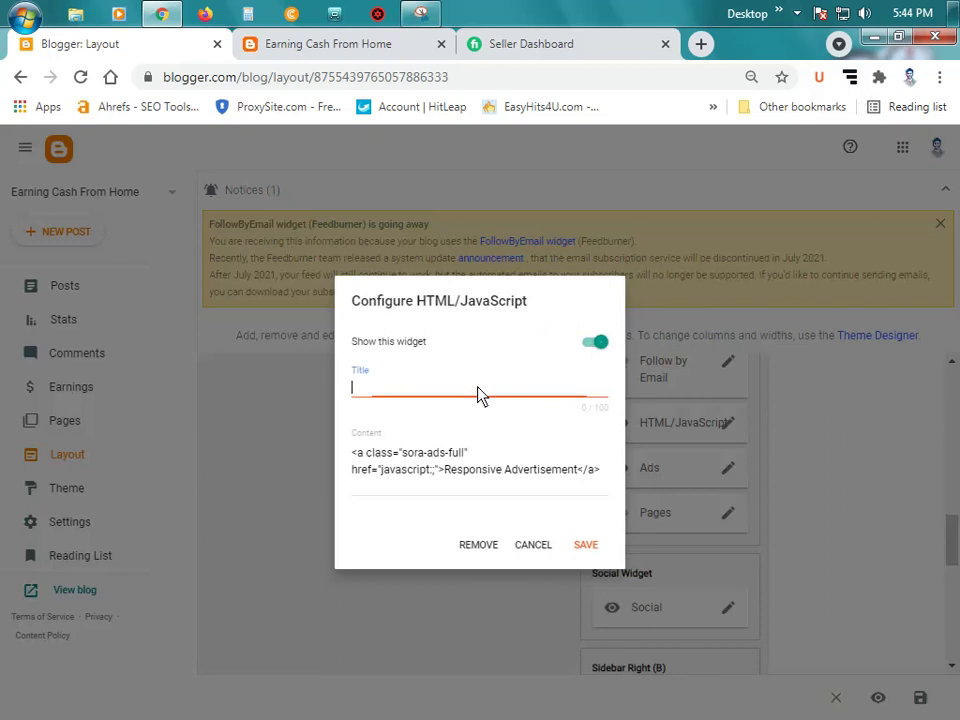
pyautogui.write('Ads')
pyautogui.click(587, 546)
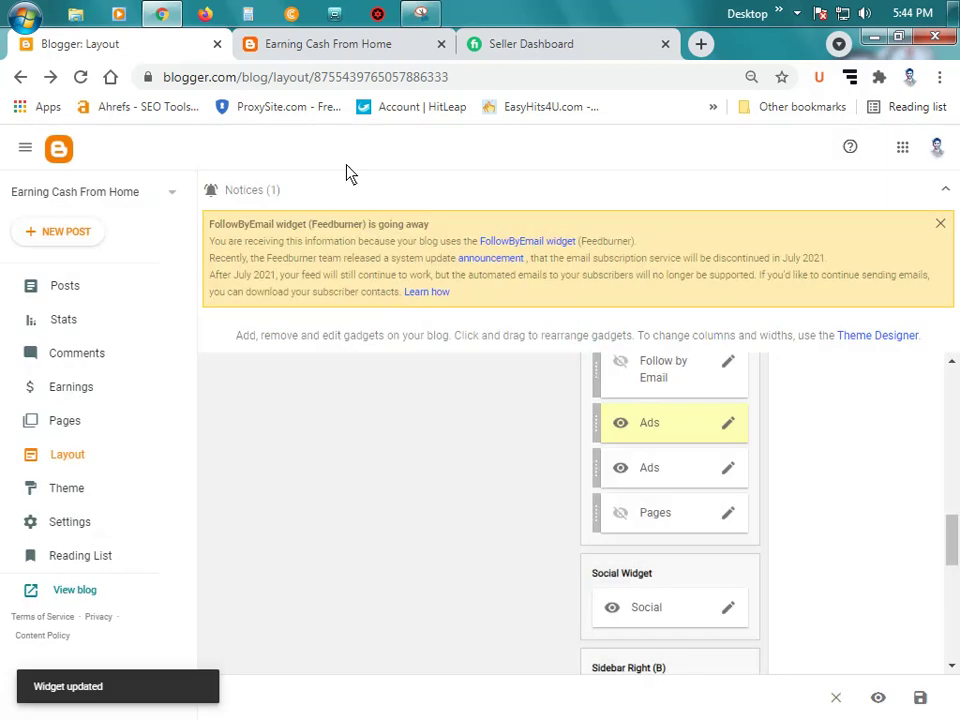
# Step: Reload the live blog and check both sidebar ads now show an ADS heading
pyautogui.click(324, 50)
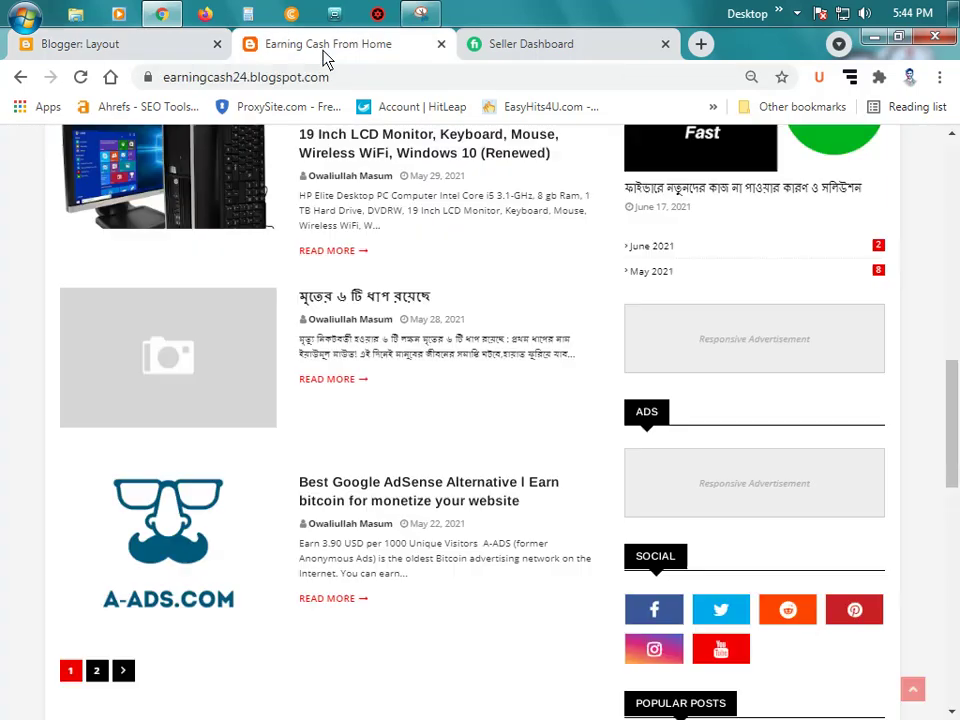
pyautogui.click(84, 76)
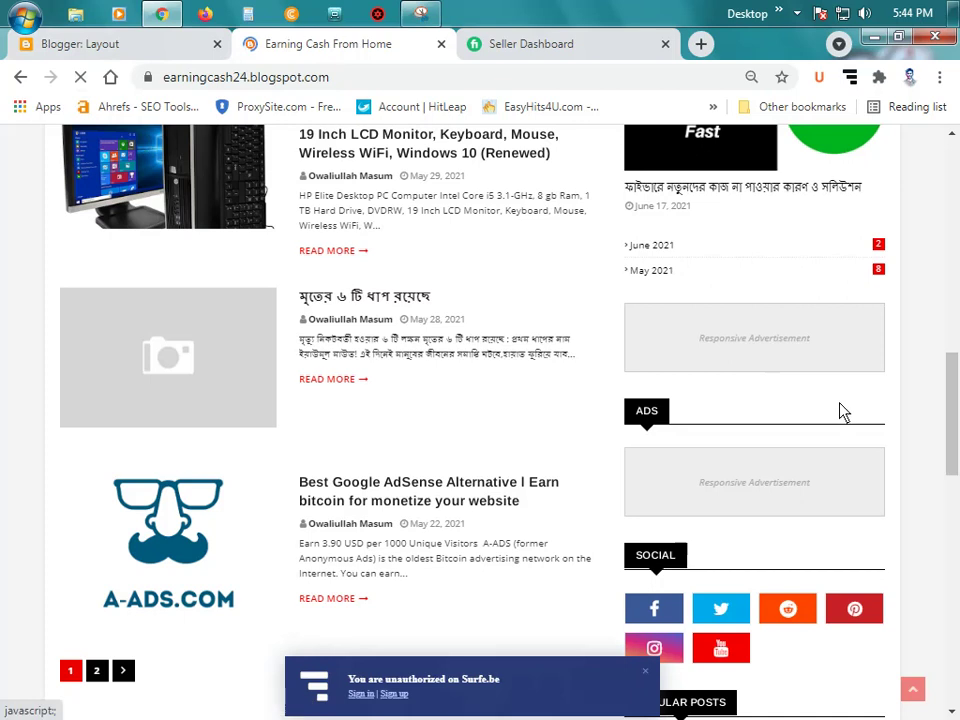
pyautogui.scroll(1, 776, 440)
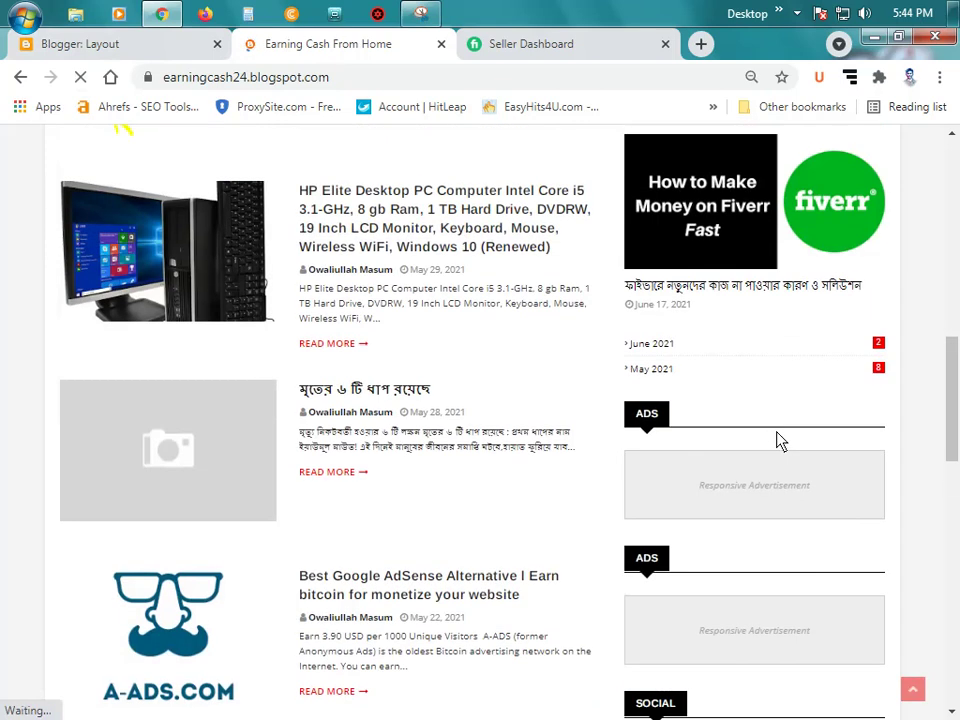
pyautogui.scroll(8, 782, 448)
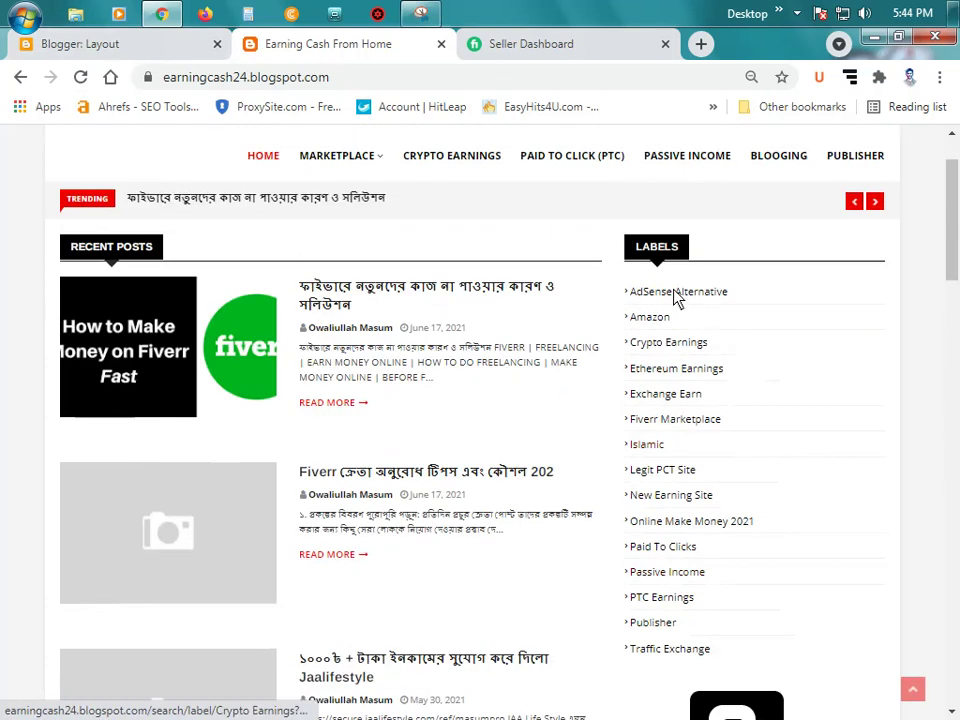
pyautogui.scroll(-1, 280, 260)
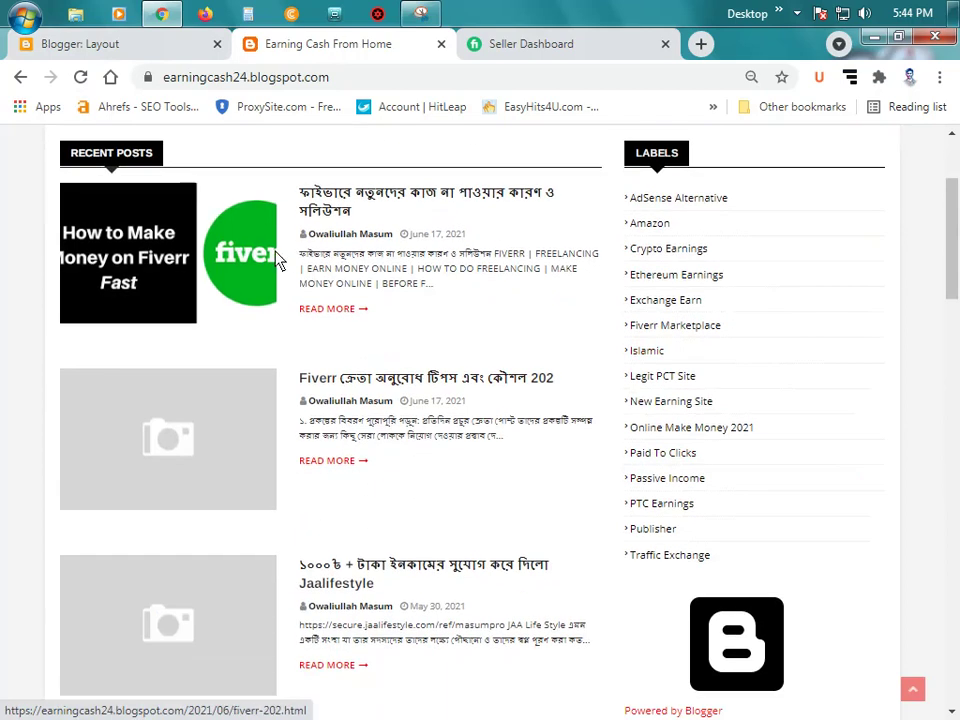
pyautogui.scroll(-2, 280, 260)
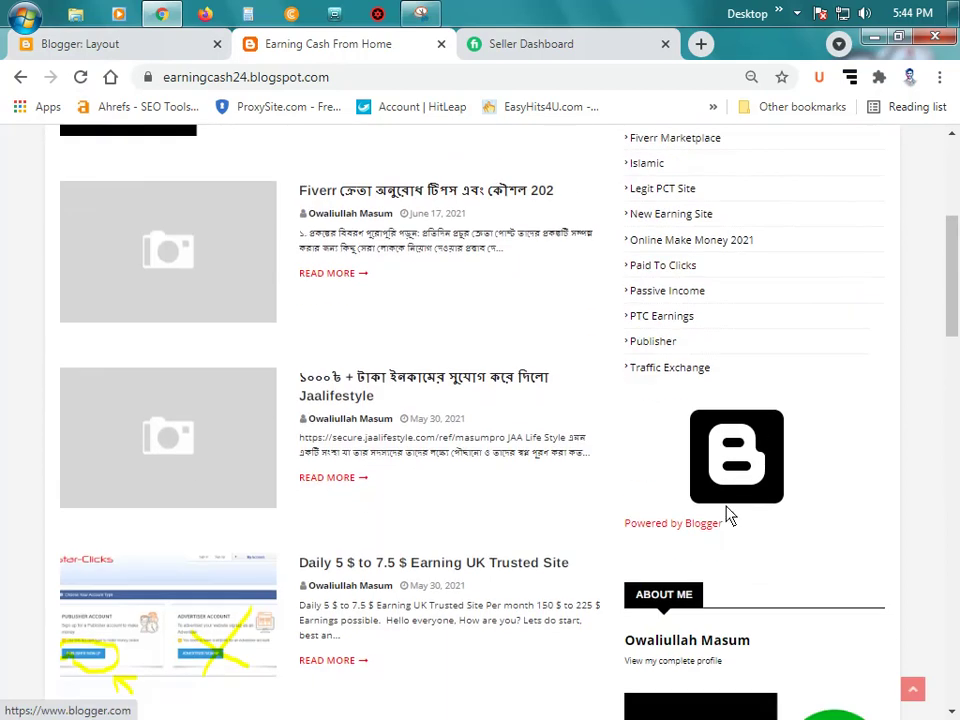
pyautogui.scroll(3, 746, 497)
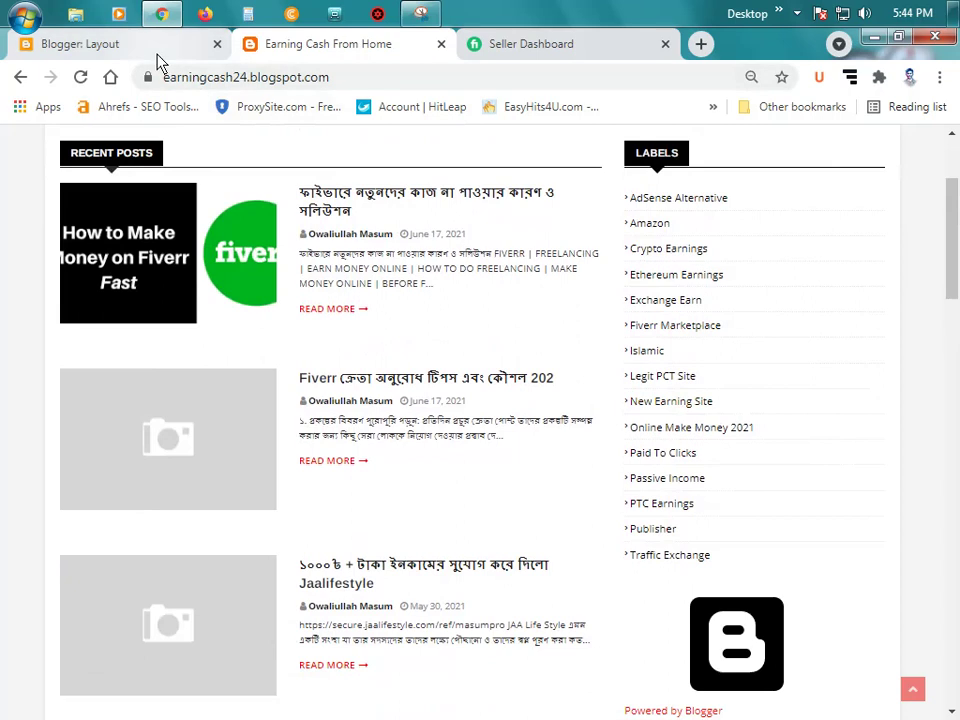
# Step: Back in the Layout editor, open the Attribution gadget's edit dialog
pyautogui.click(157, 50)
pyautogui.scroll(2, 810, 458)
pyautogui.scroll(3, 806, 457)
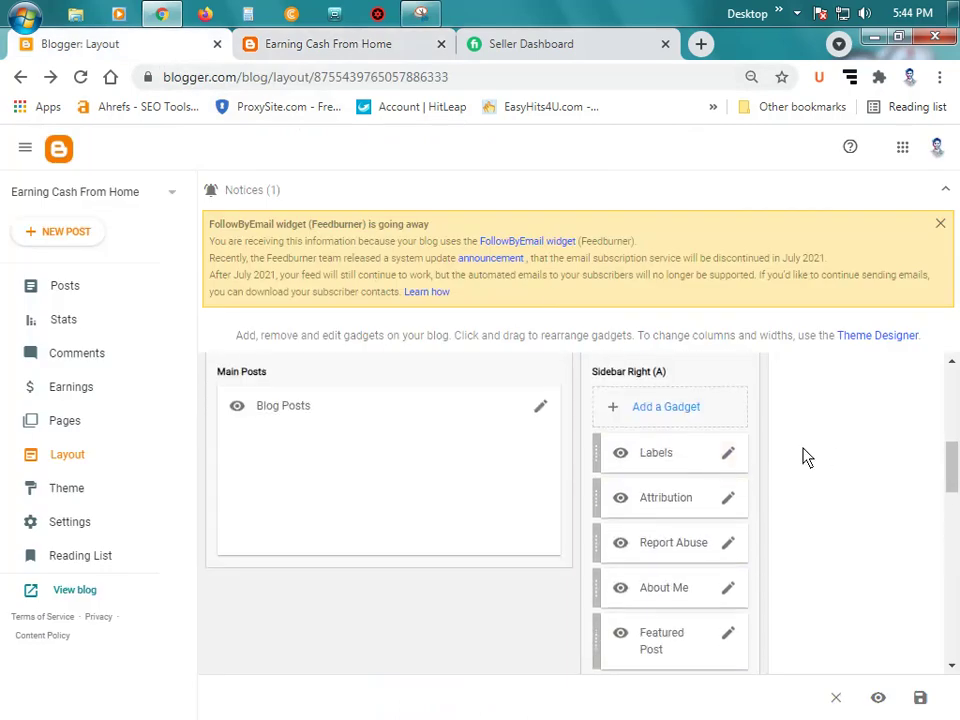
pyautogui.click(729, 499)
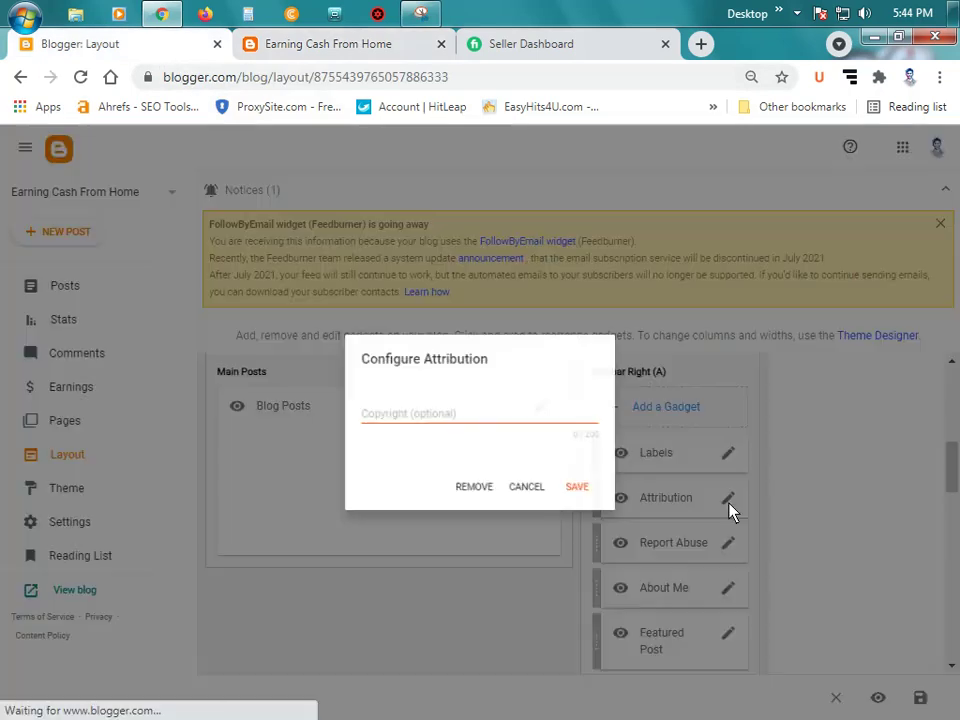
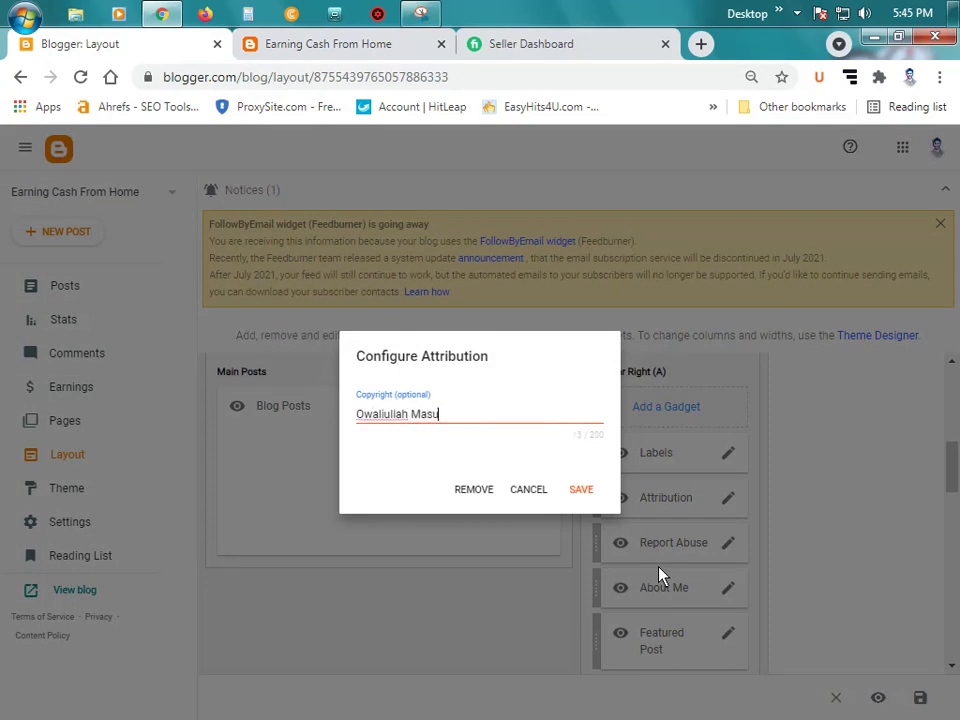
# Step: Save the Attribution copyright line and reload the live blog to check it
pyautogui.click(583, 490)
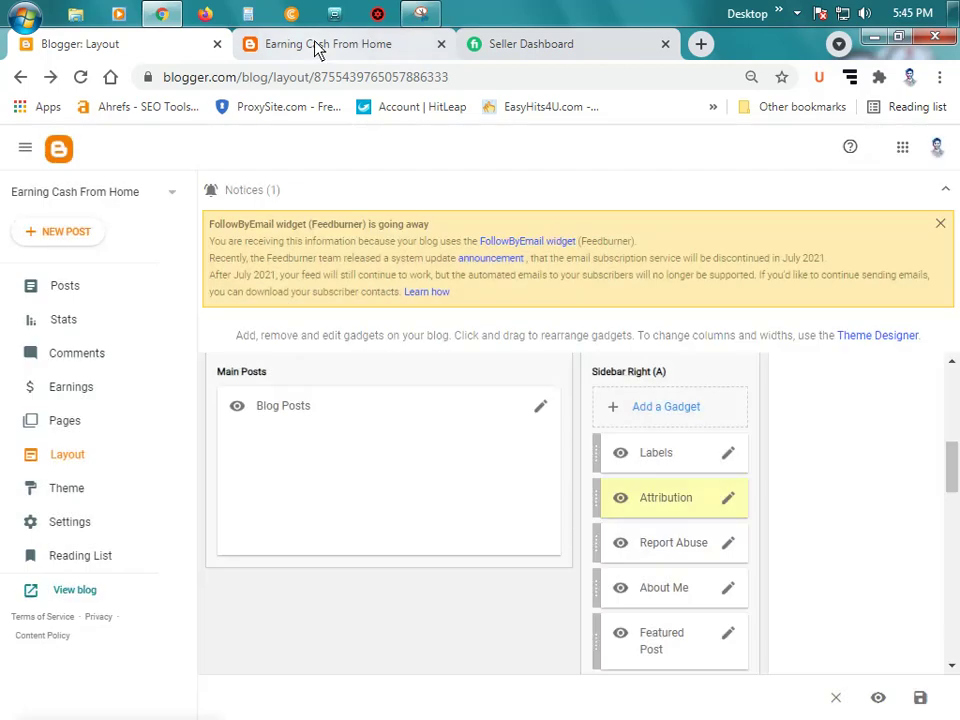
pyautogui.click(317, 45)
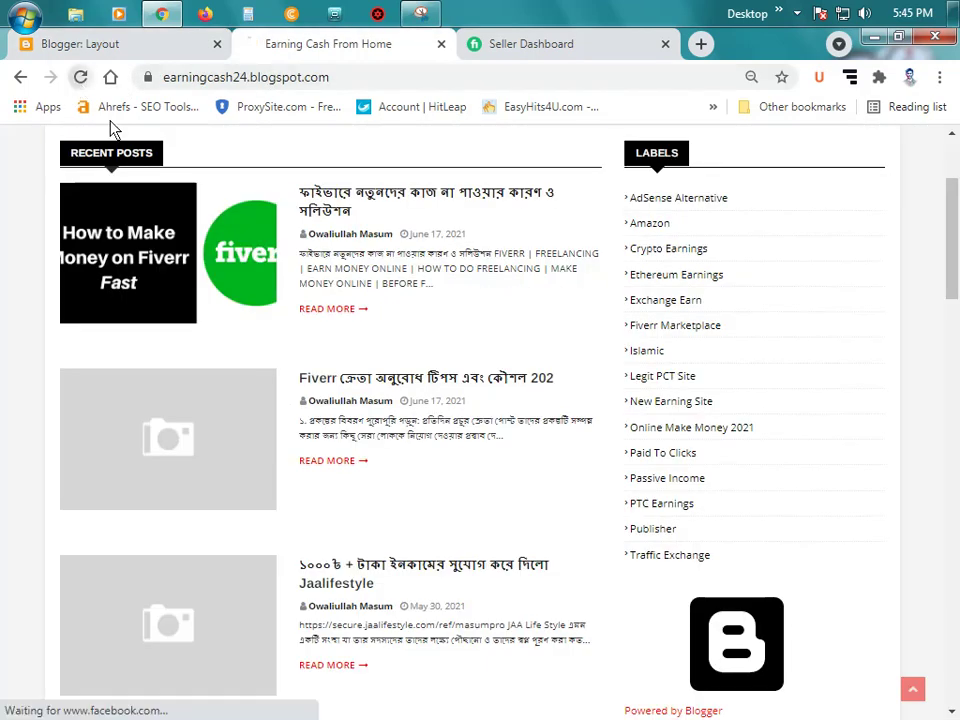
pyautogui.press('F5')
pyautogui.scroll(-1, 836, 530)
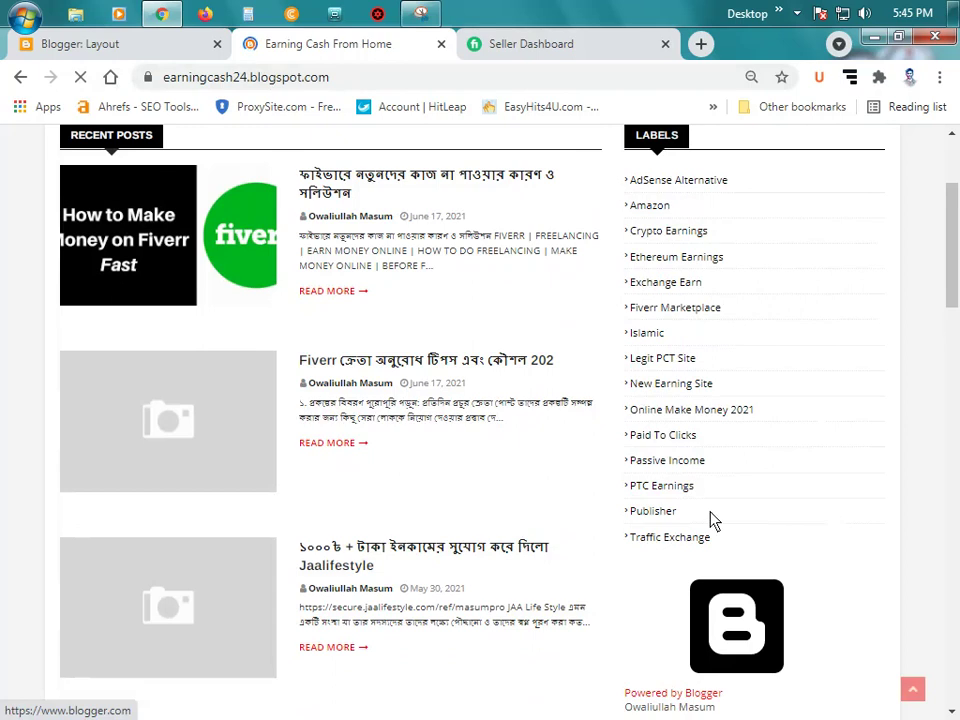
# Step: Remove the Attribution gadget from the sidebar and confirm it is gone on the live blog
pyautogui.click(90, 43)
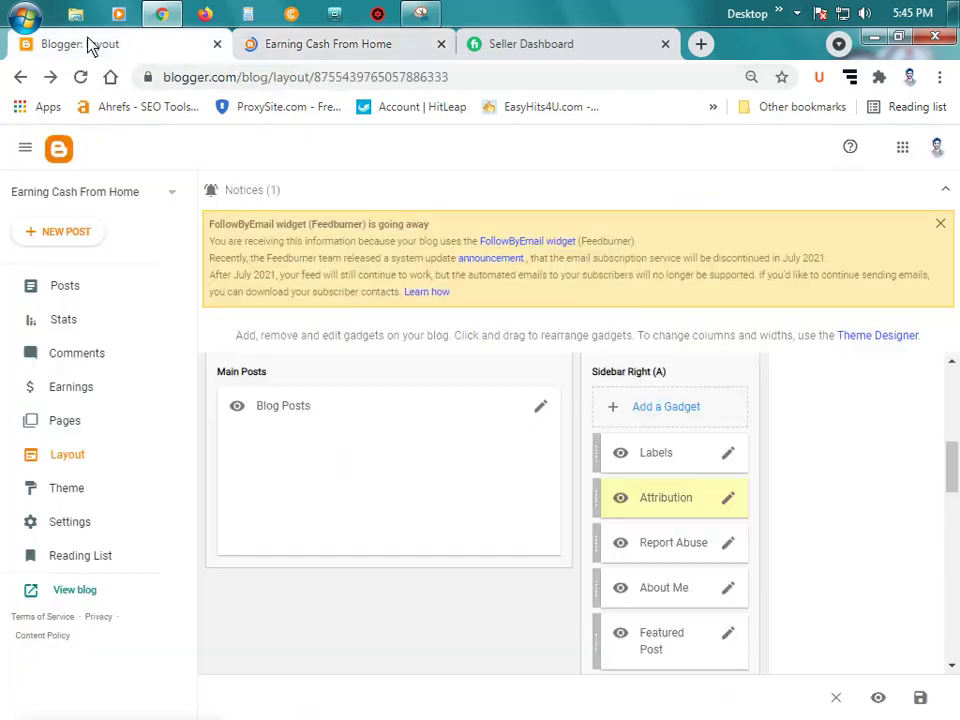
pyautogui.click(728, 499)
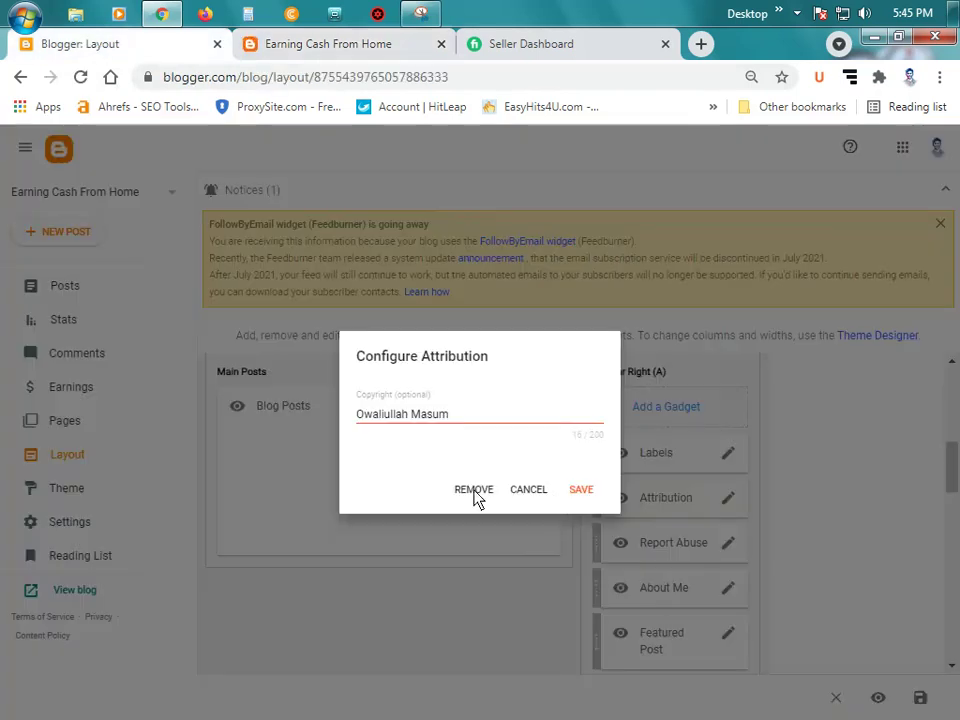
pyautogui.click(474, 490)
pyautogui.click(573, 465)
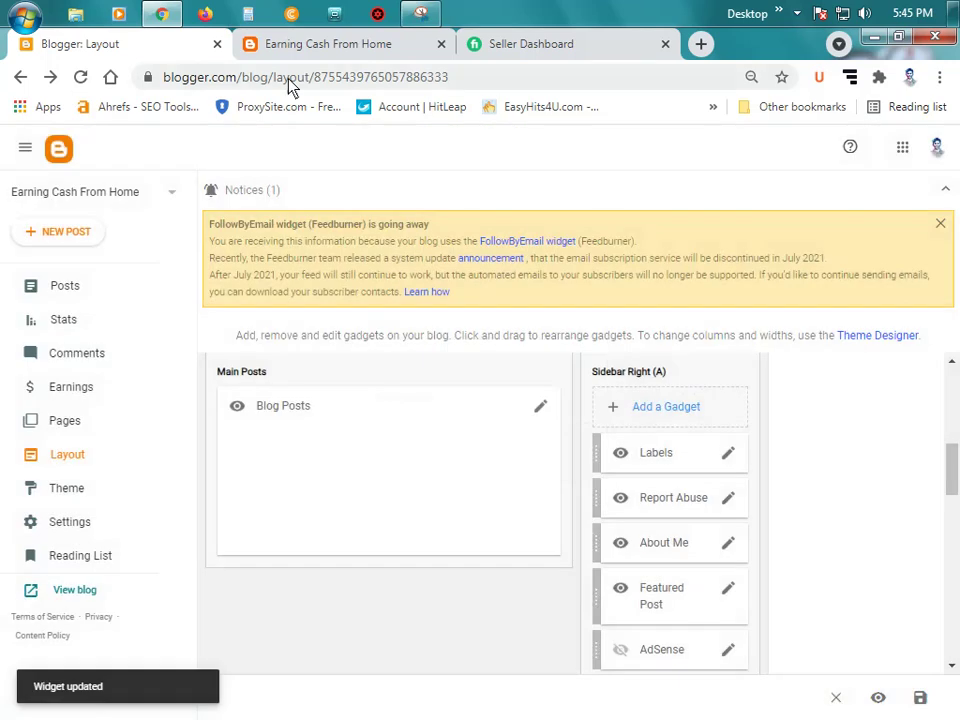
pyautogui.click(300, 44)
pyautogui.click(80, 77)
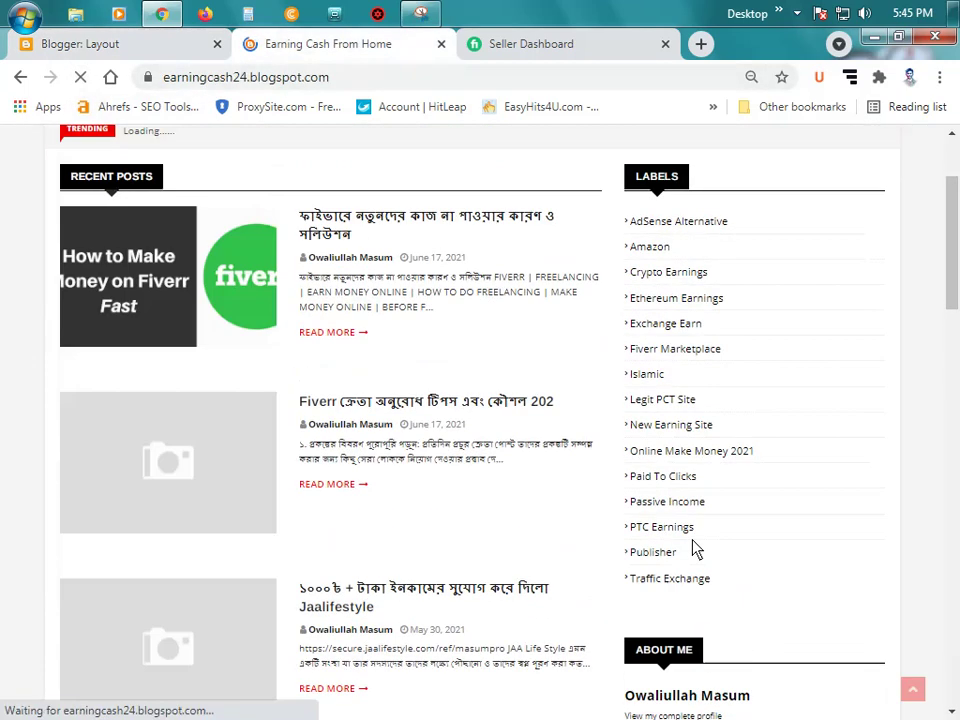
pyautogui.scroll(-3, 718, 403)
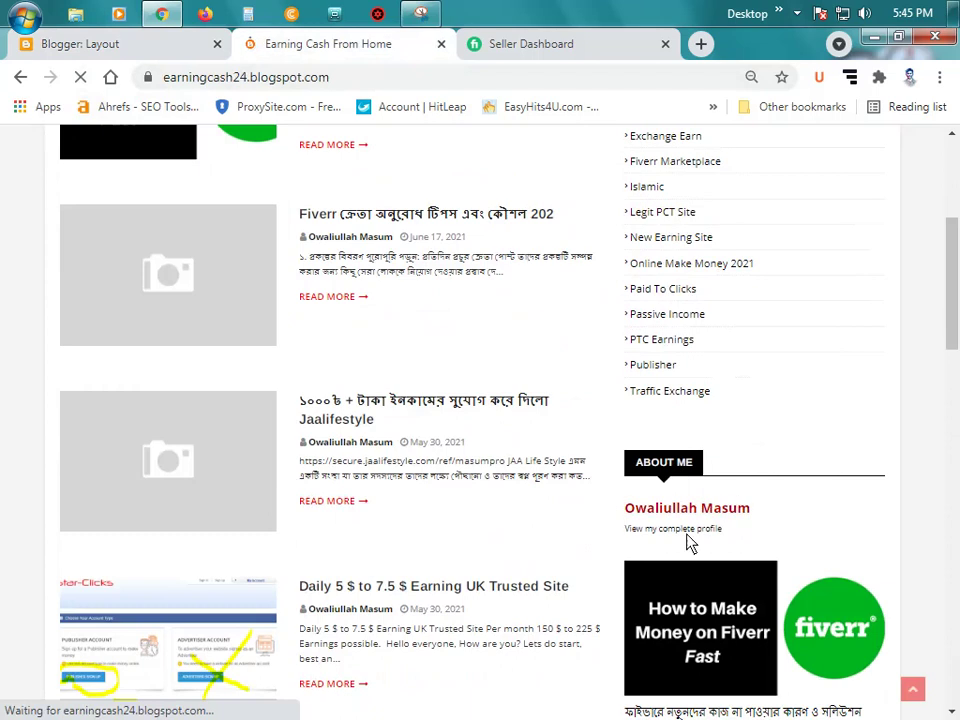
pyautogui.click(120, 44)
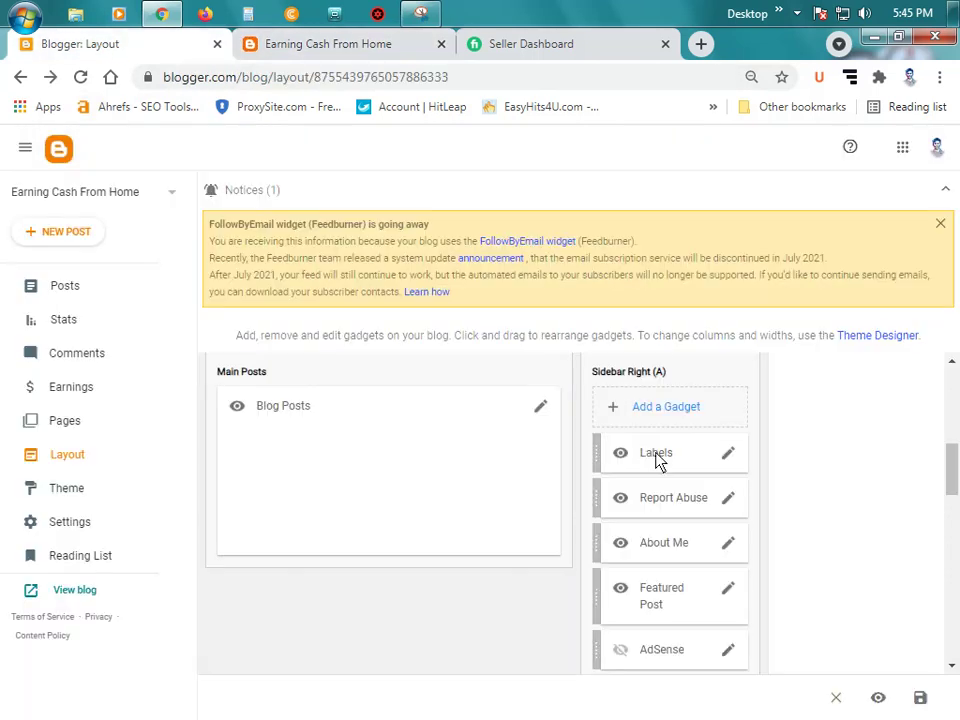
pyautogui.scroll(-2, 700, 470)
# Step: Turn on Show location in About Me, save, and check the profile on the live blog
pyautogui.click(726, 451)
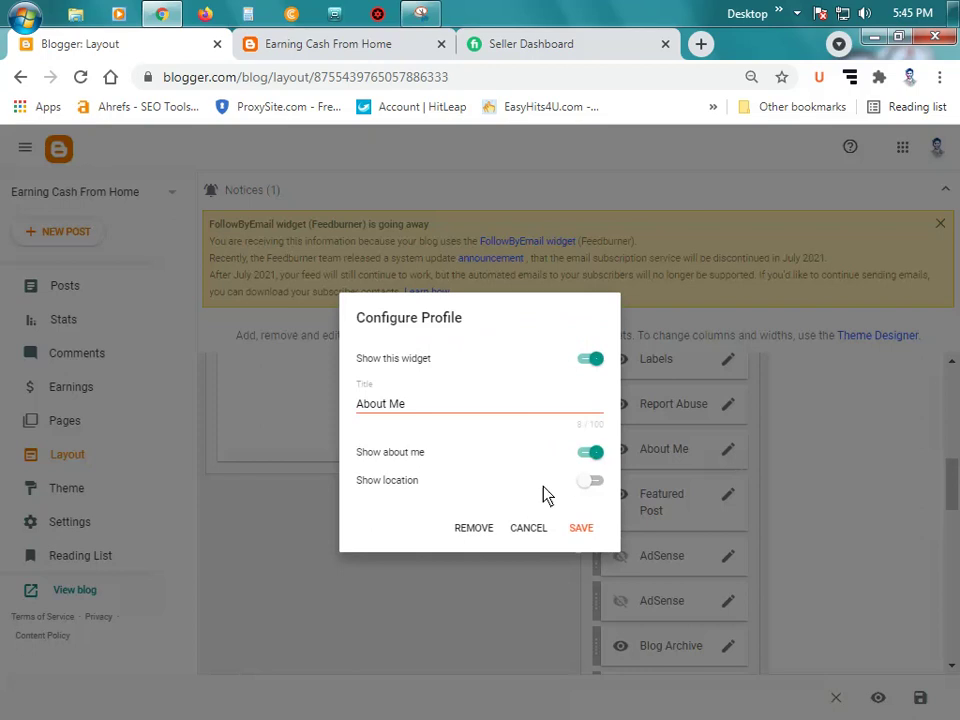
pyautogui.click(590, 481)
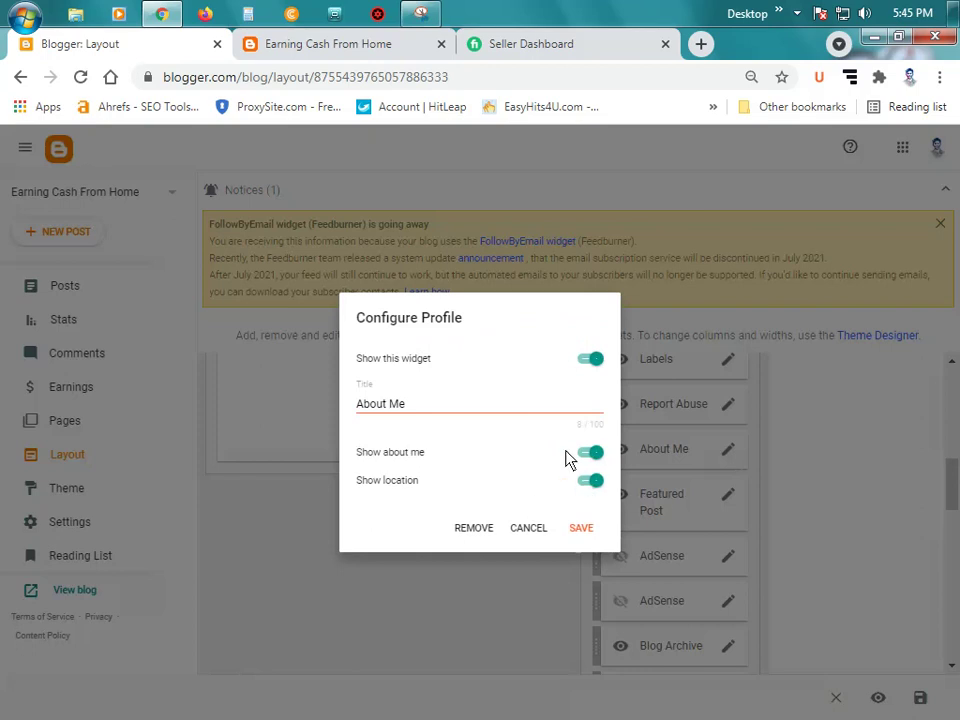
pyautogui.click(469, 411)
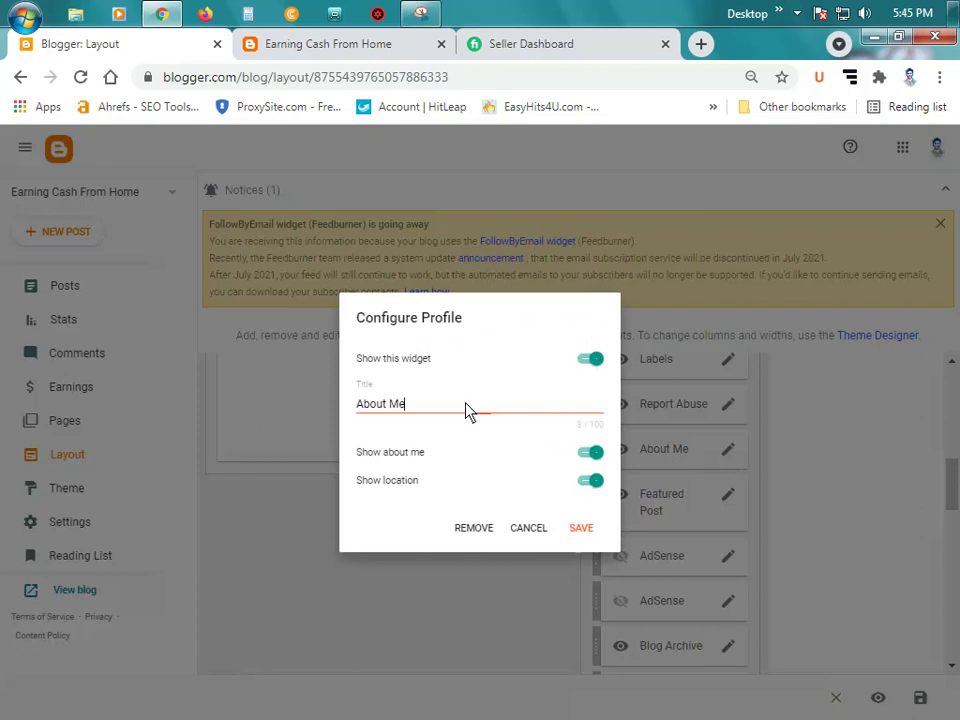
pyautogui.click(580, 530)
pyautogui.click(300, 46)
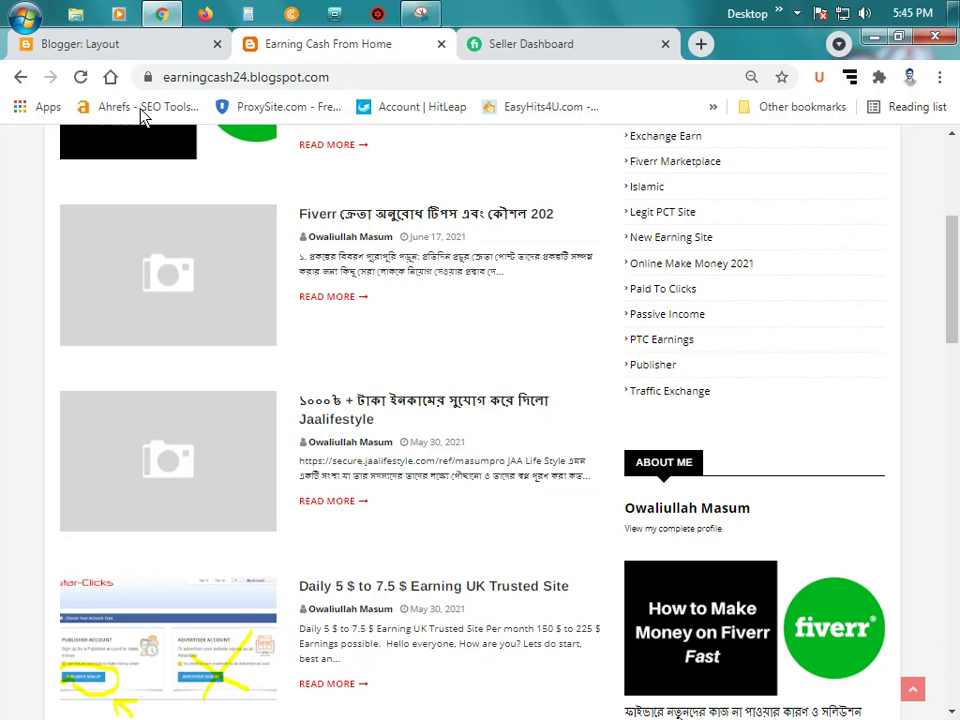
pyautogui.click(79, 79)
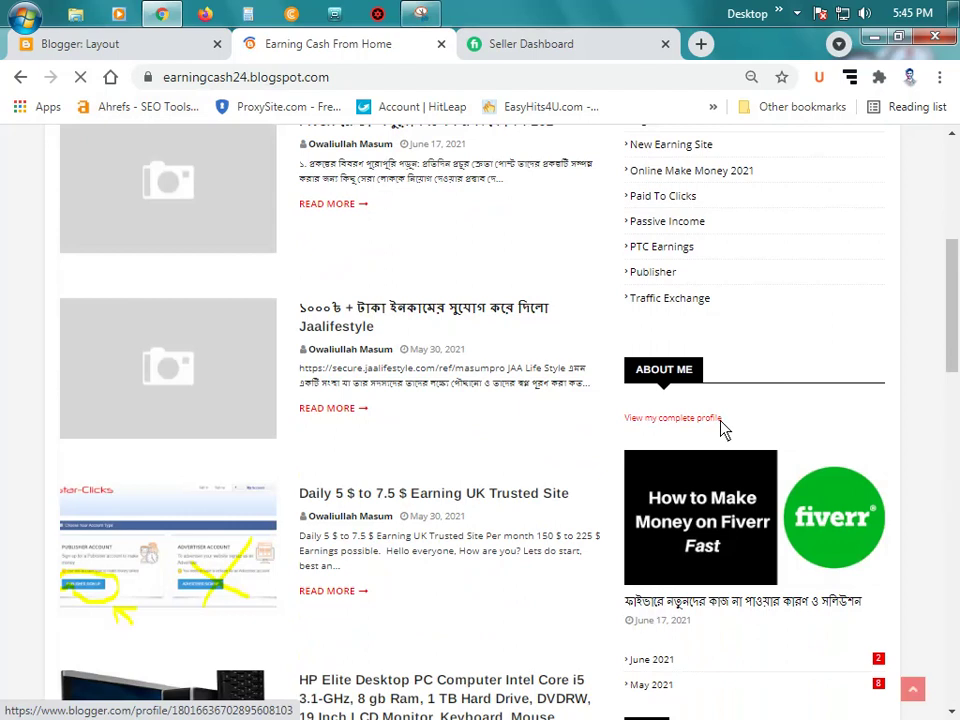
pyautogui.click(667, 420)
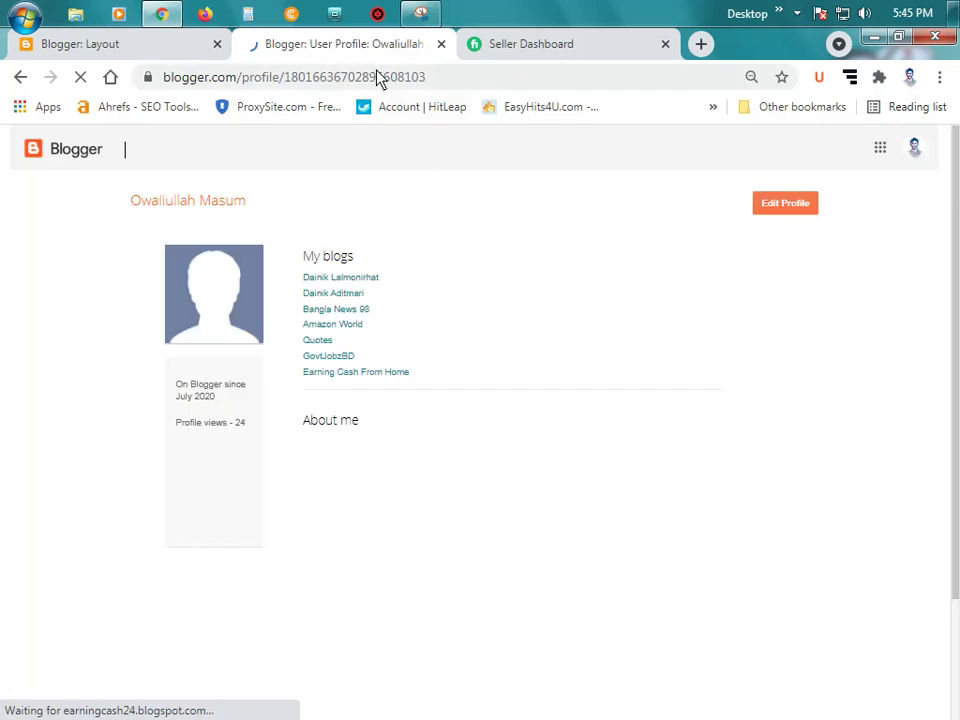
pyautogui.click(21, 77)
# Step: Switch About Me's Show location back off and save the gadget again
pyautogui.hotkey('ctrl', 'pageup')
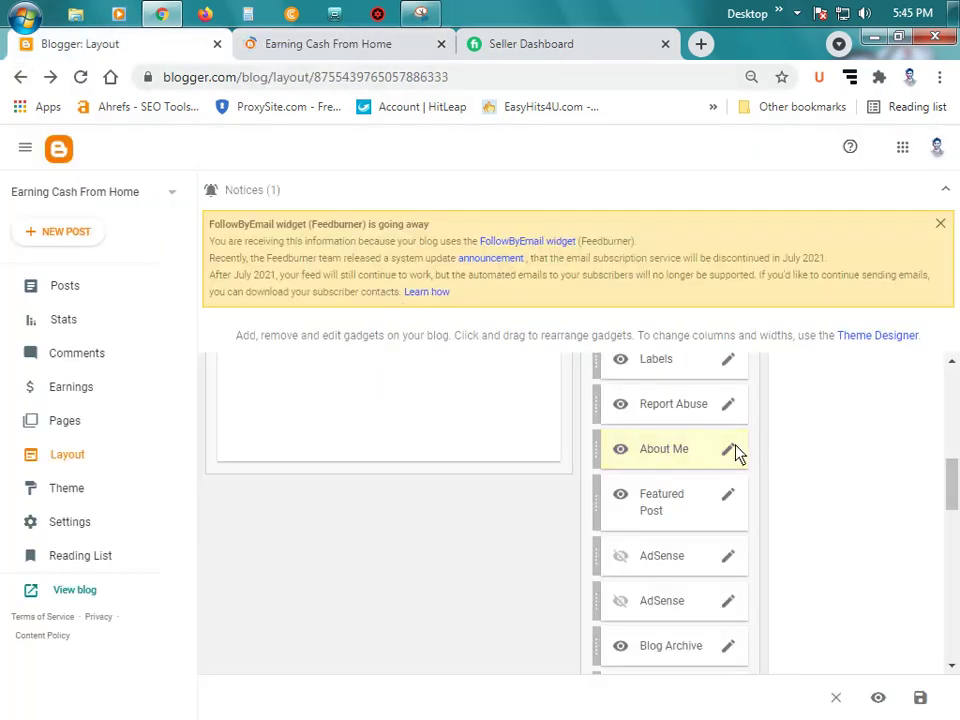
pyautogui.click(730, 452)
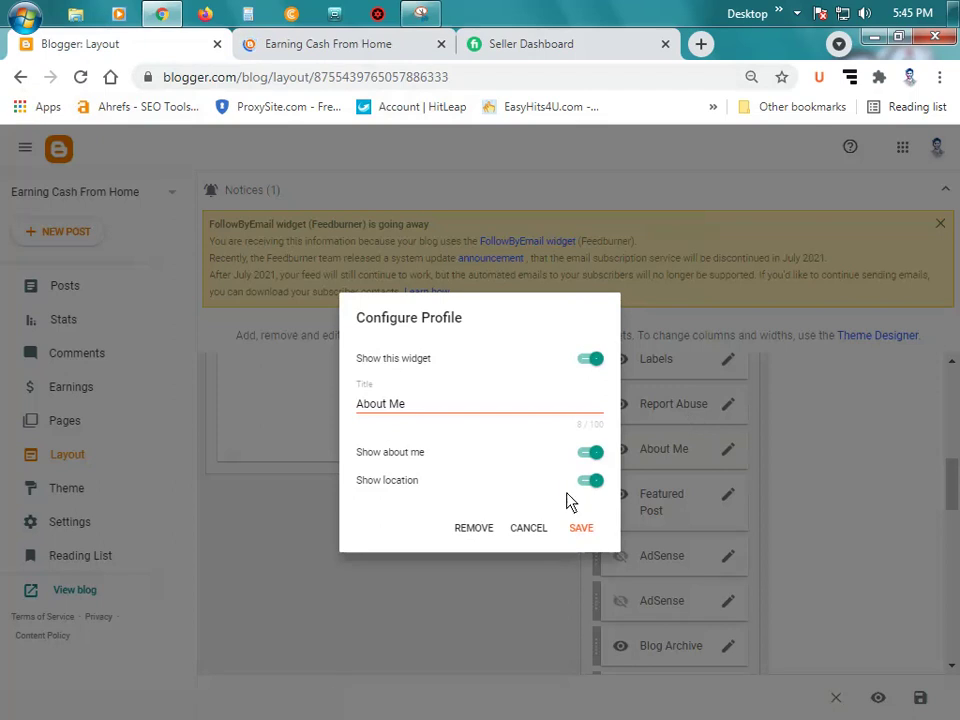
pyautogui.click(590, 481)
pyautogui.click(581, 528)
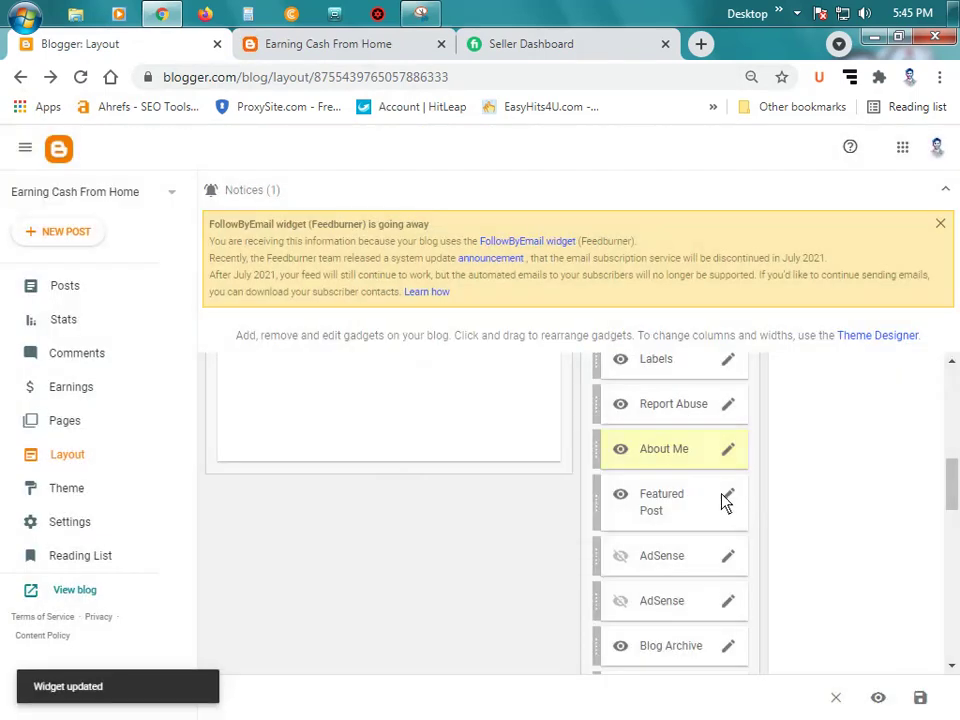
pyautogui.scroll(-1, 724, 505)
pyautogui.scroll(-4, 727, 508)
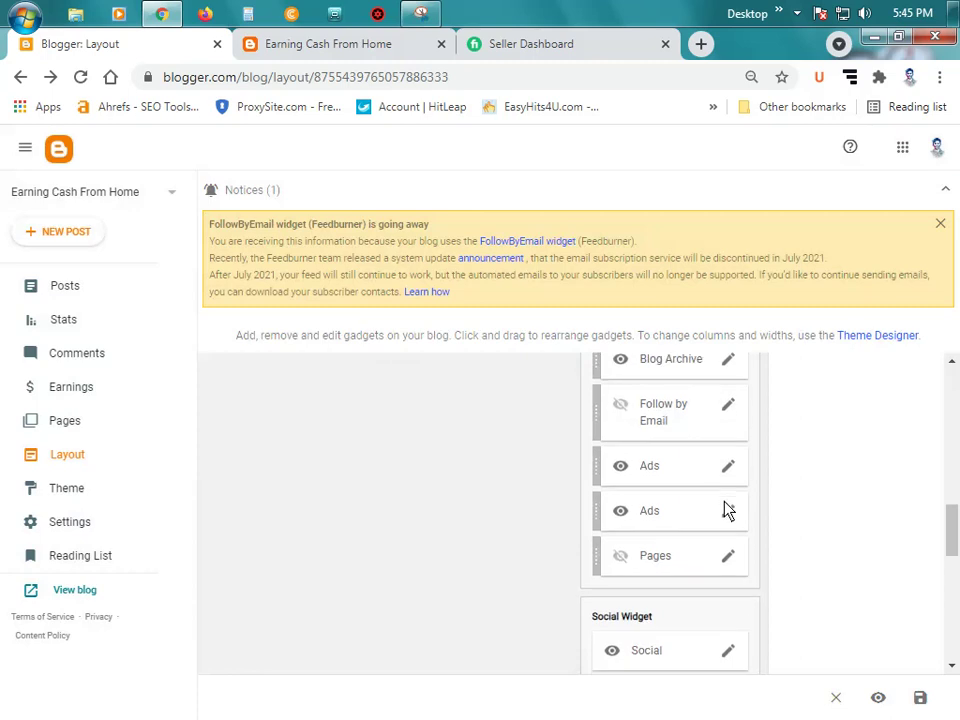
pyautogui.scroll(-2, 727, 510)
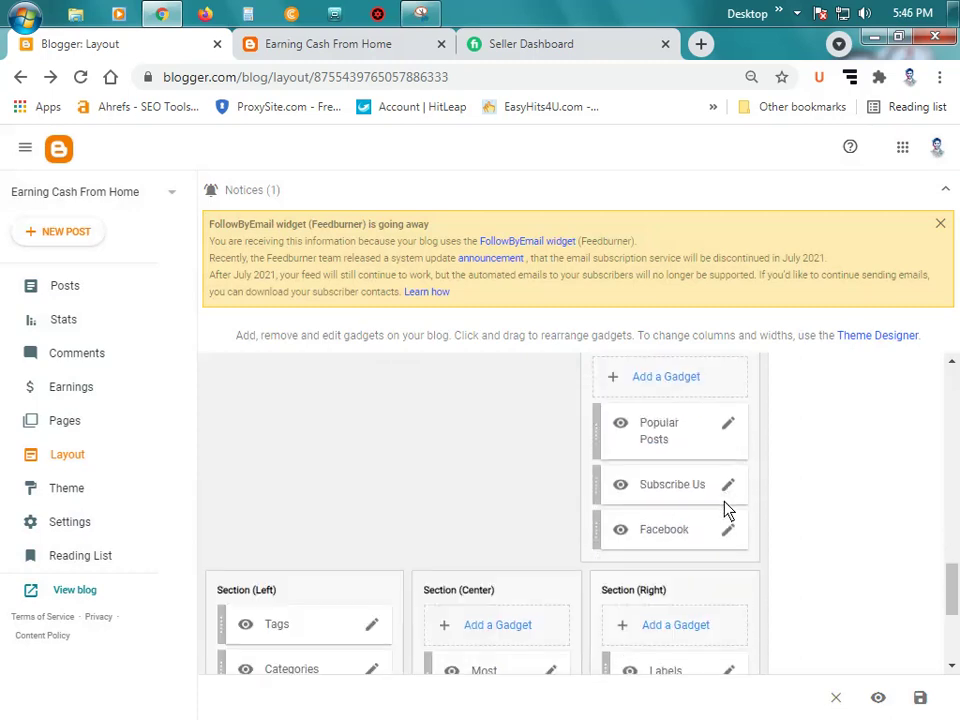
# Step: Check the live blog sidebar, then open the Subscribe Us gadget's YouTube embed settings
pyautogui.click(336, 46)
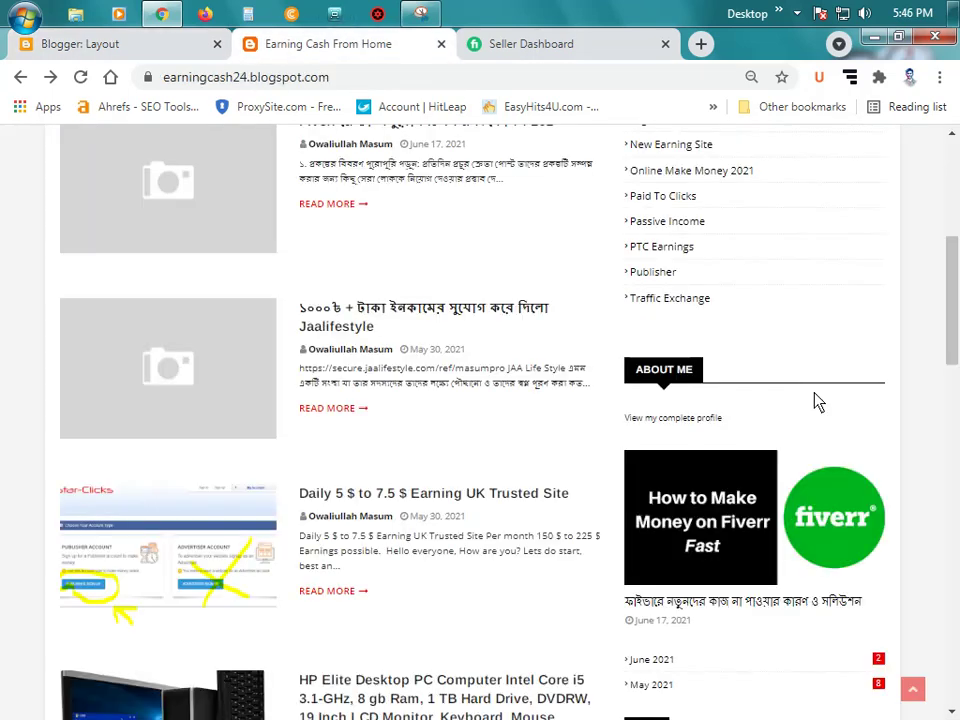
pyautogui.scroll(-3, 752, 324)
pyautogui.scroll(-3, 755, 324)
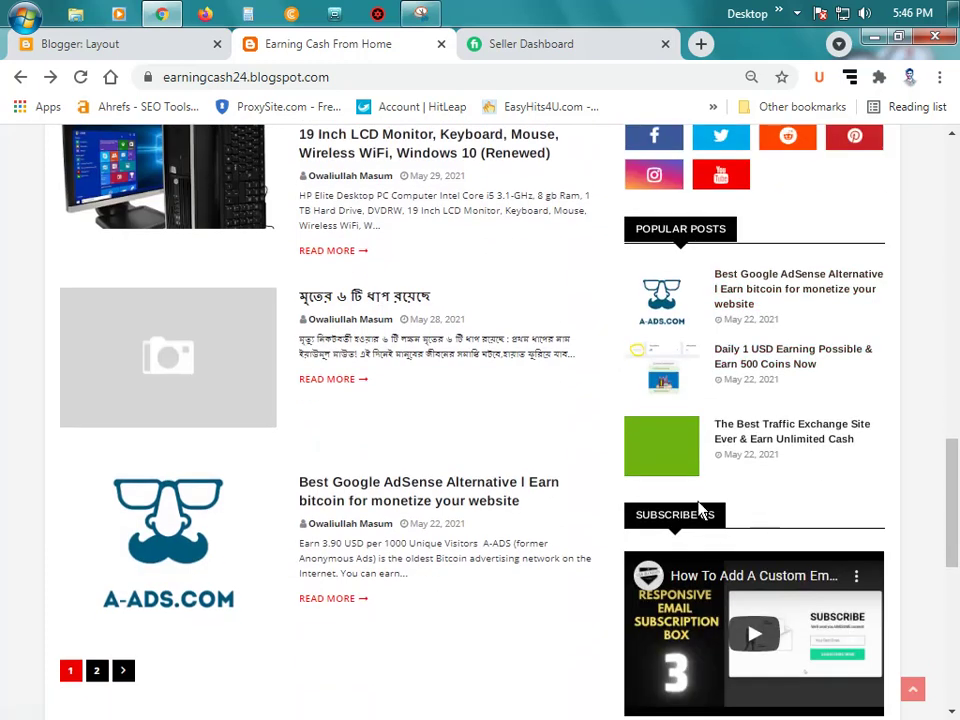
pyautogui.scroll(-3, 712, 520)
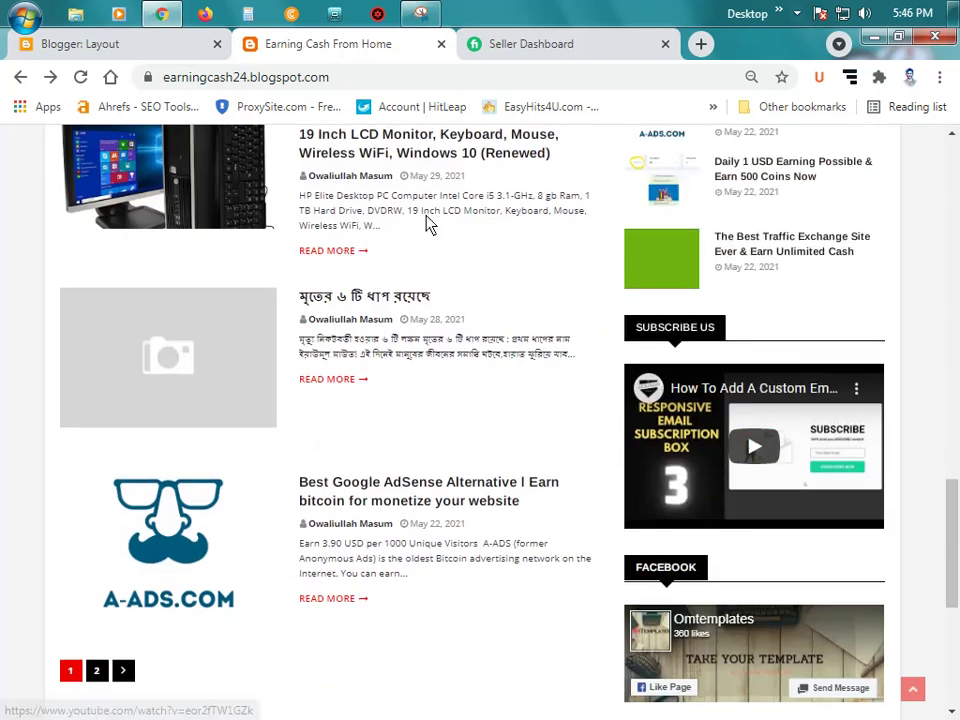
pyautogui.click(120, 50)
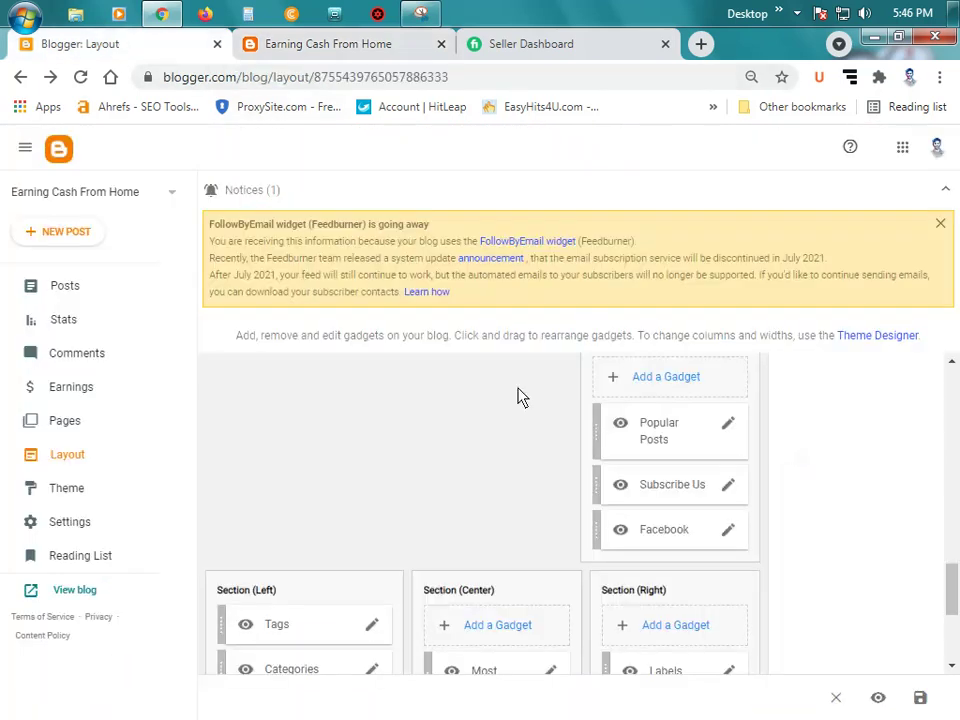
pyautogui.click(728, 486)
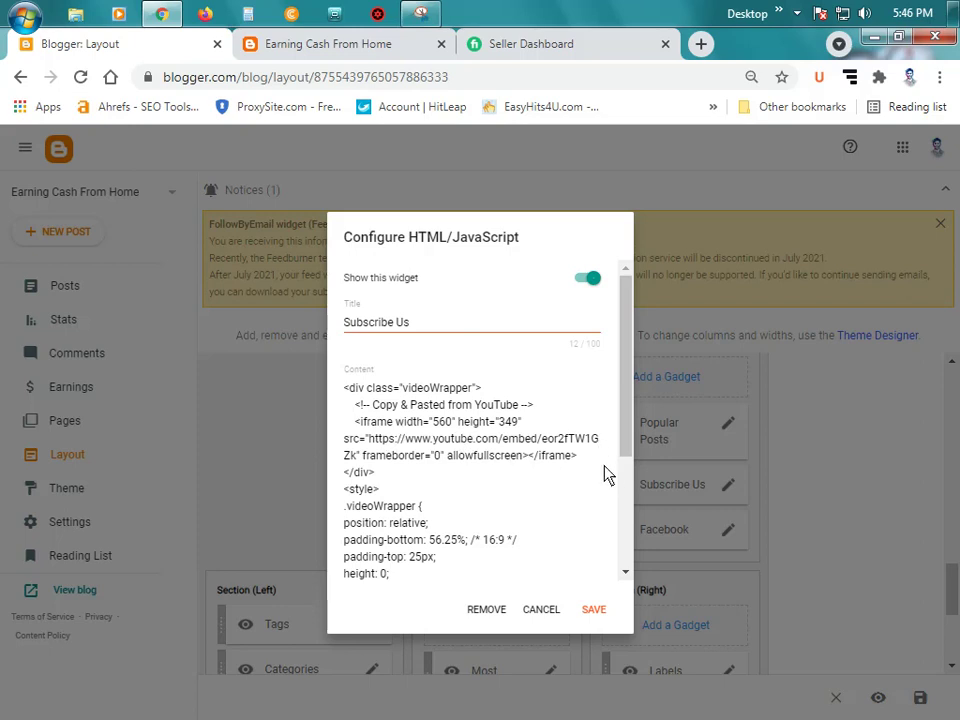
pyautogui.click(532, 46)
# Step: Open YouTube in a new tab and go to the user's own channel
pyautogui.click(698, 44)
pyautogui.write('y')
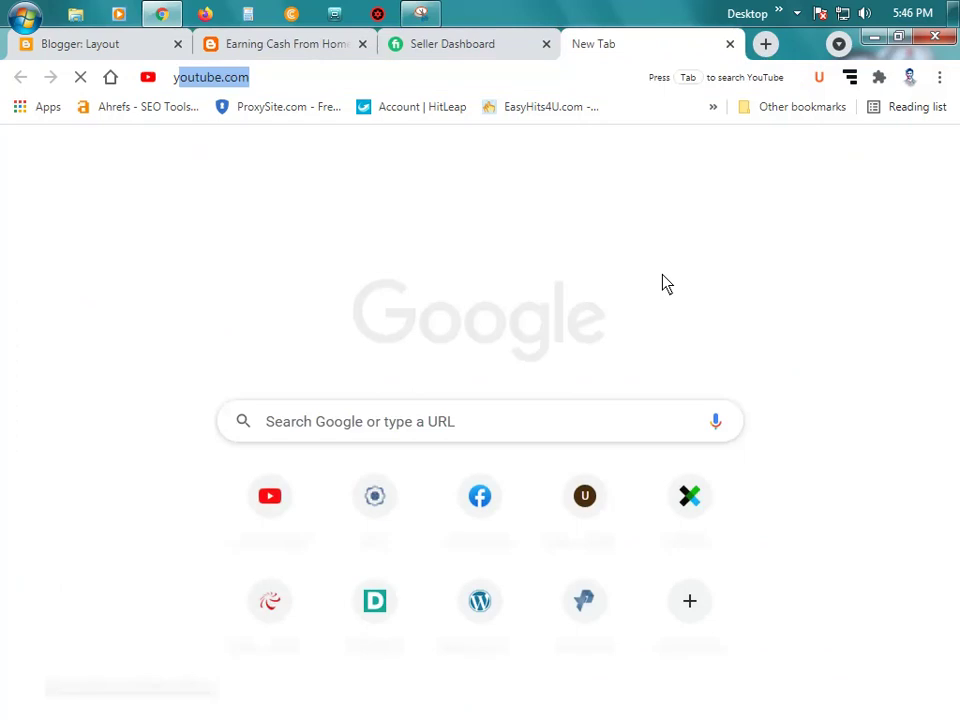
pyautogui.write('o')
pyautogui.press('Return')
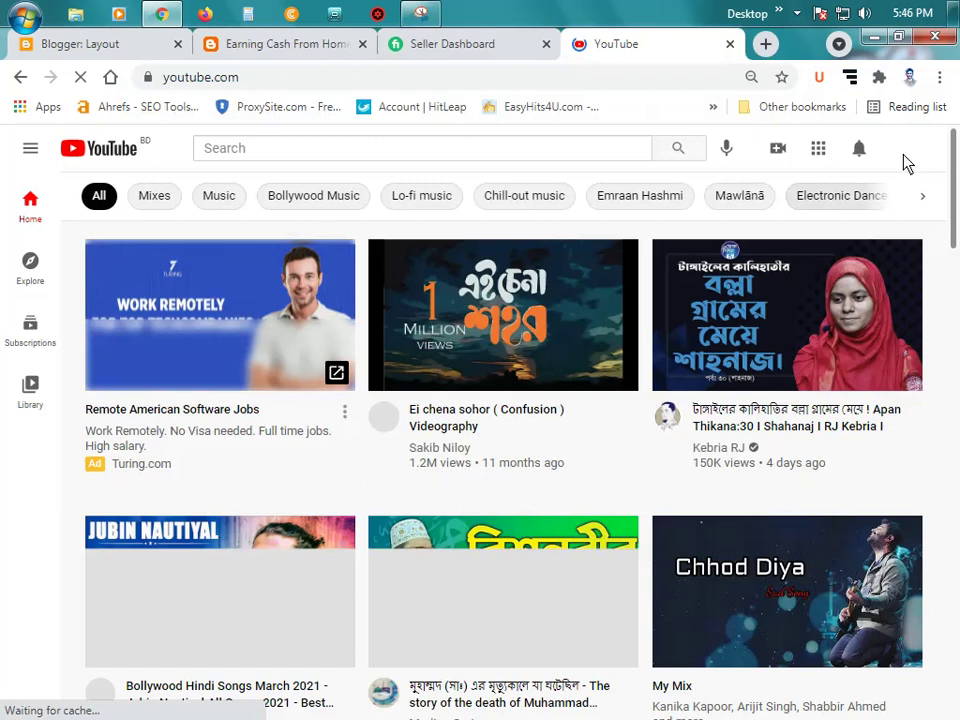
pyautogui.click(907, 155)
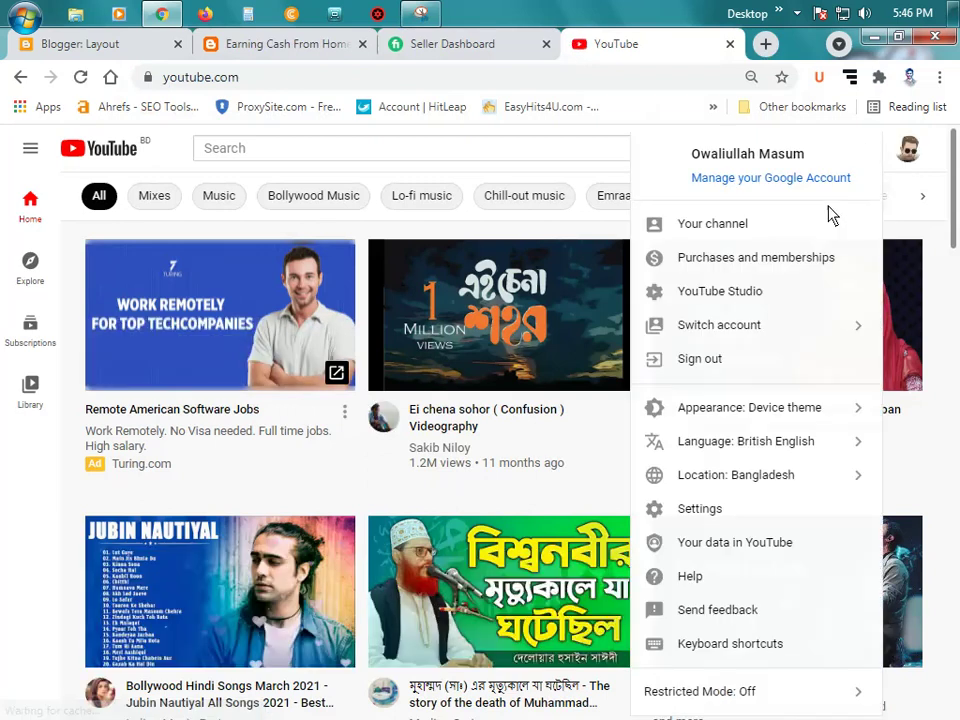
pyautogui.click(740, 243)
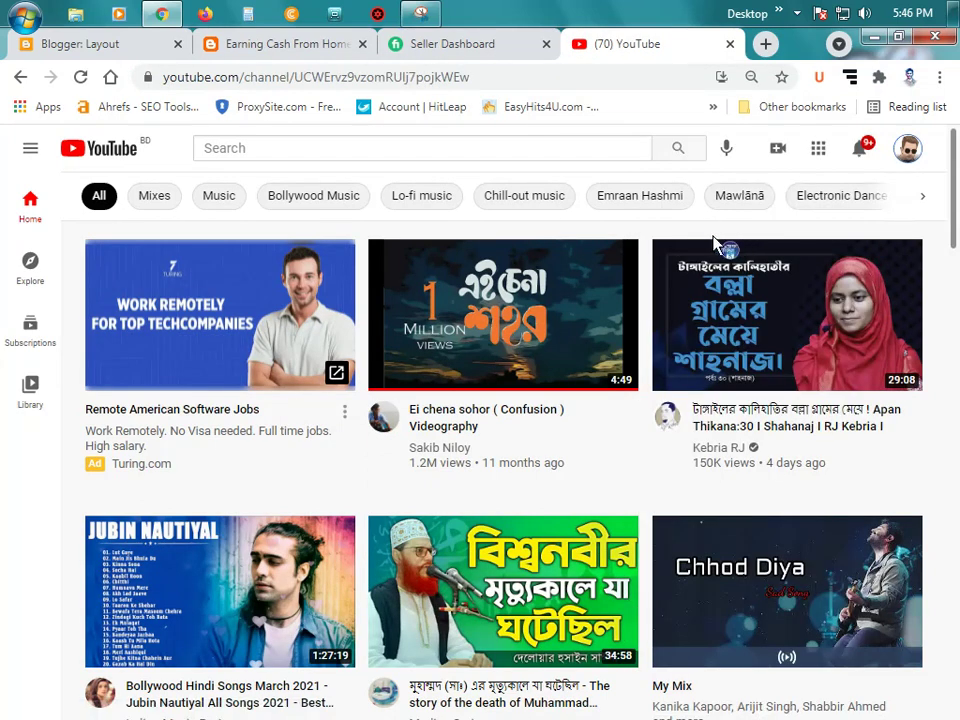
pyautogui.scroll(-3, 407, 467)
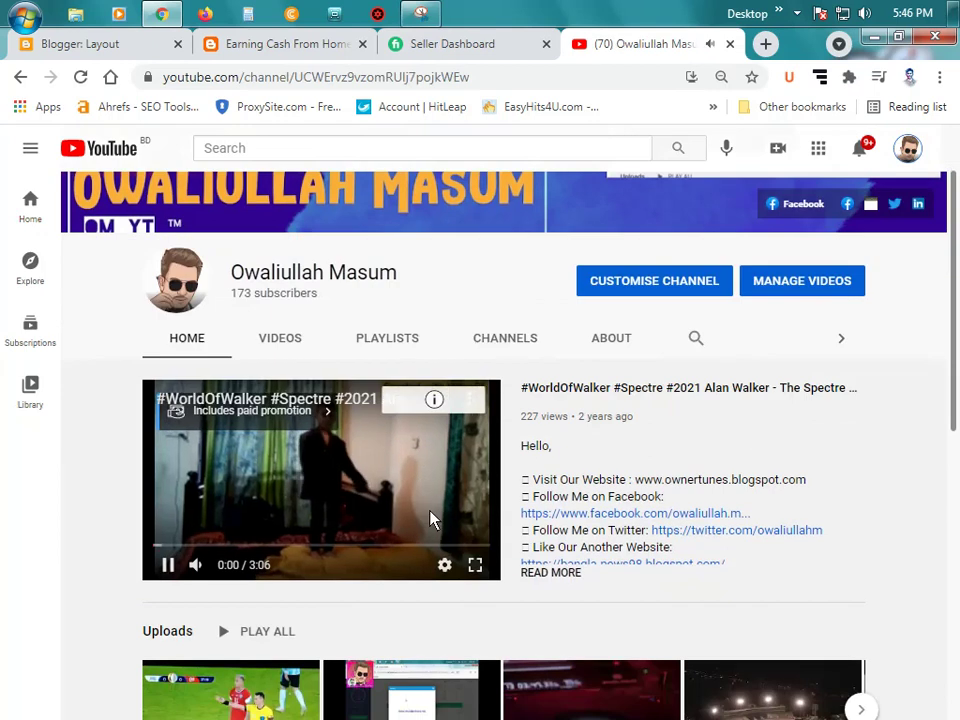
pyautogui.scroll(3, 486, 313)
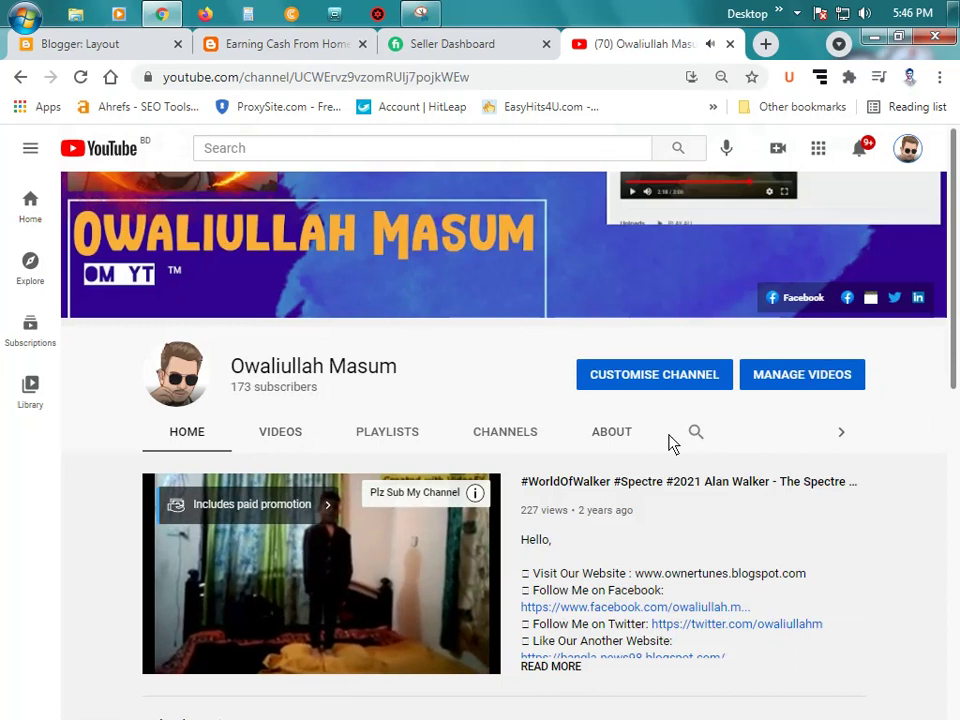
pyautogui.scroll(-4, 673, 448)
pyautogui.scroll(-4, 673, 441)
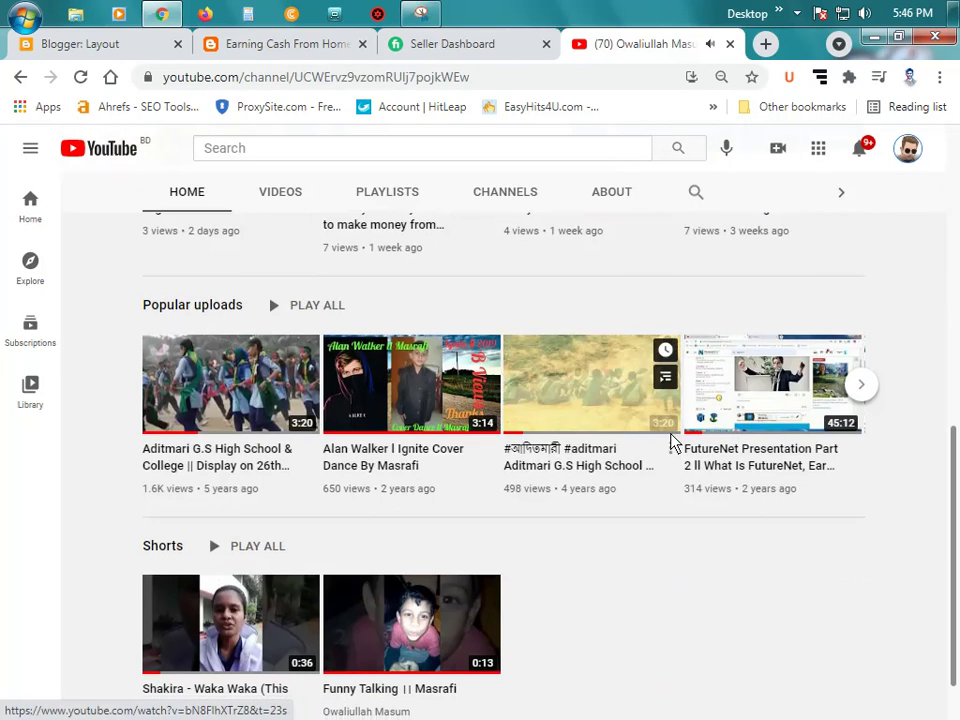
pyautogui.scroll(1, 672, 440)
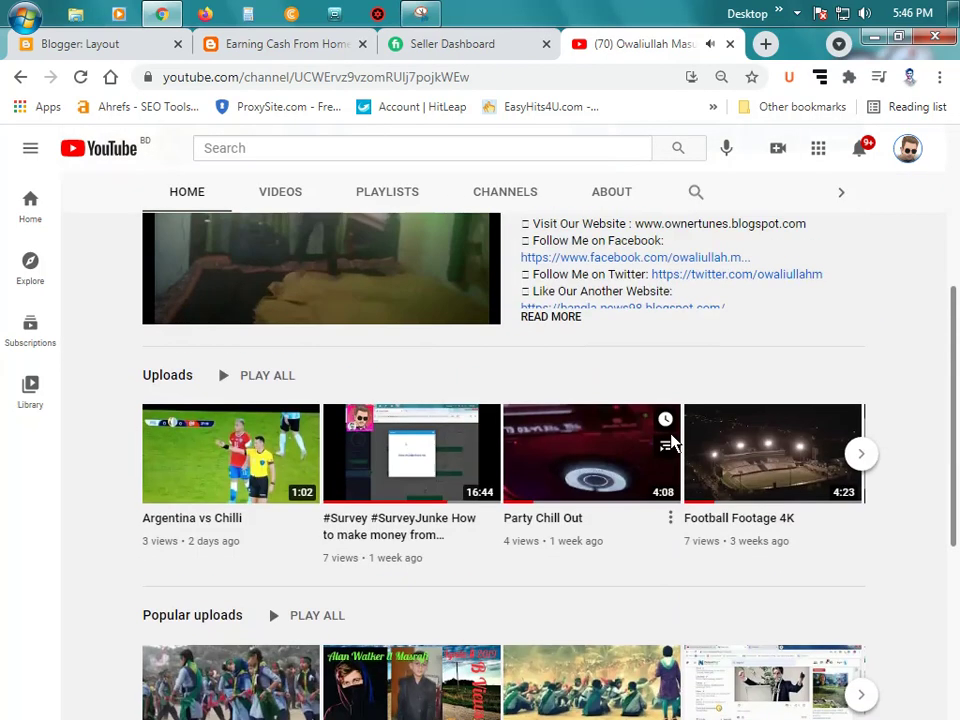
pyautogui.scroll(3, 672, 440)
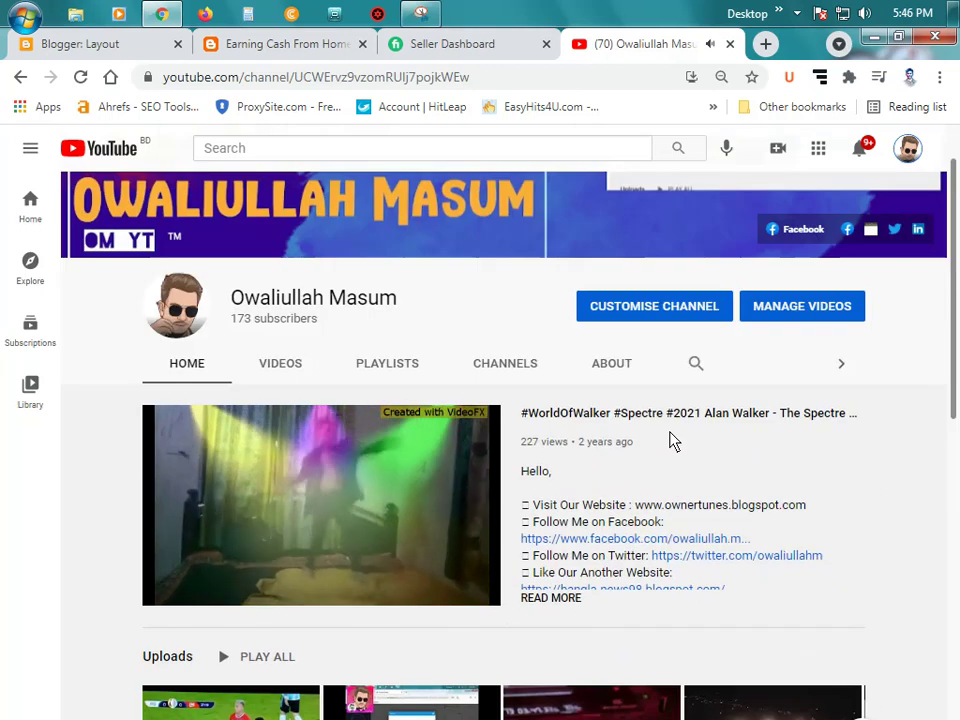
pyautogui.scroll(-3, 671, 441)
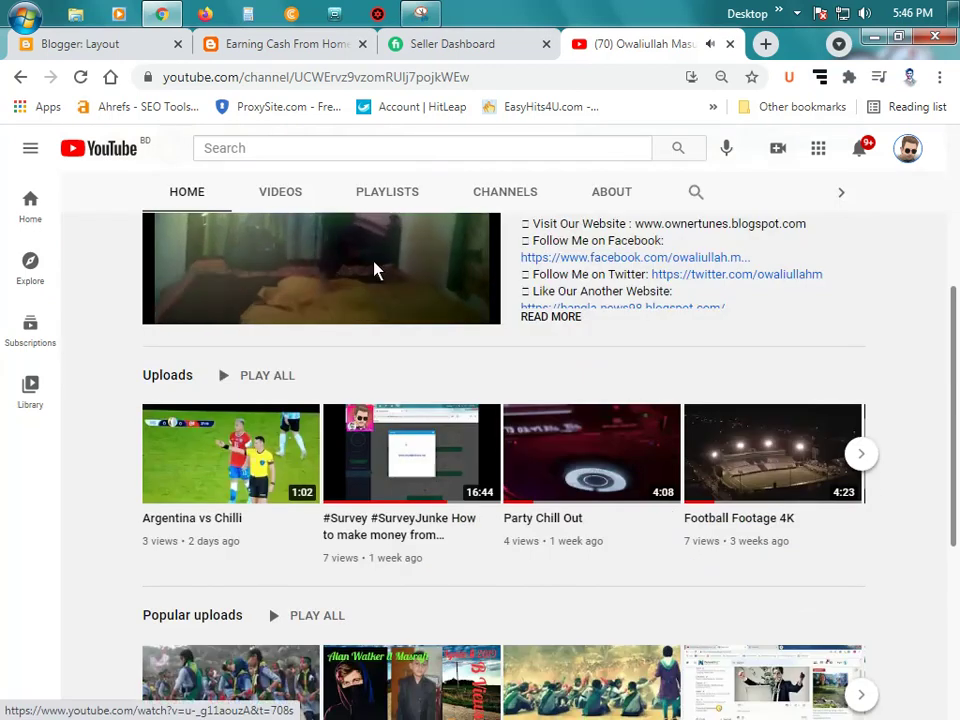
# Step: Page through the created playlists and open the Blogger ll CMS Web Developer video
pyautogui.click(440, 197)
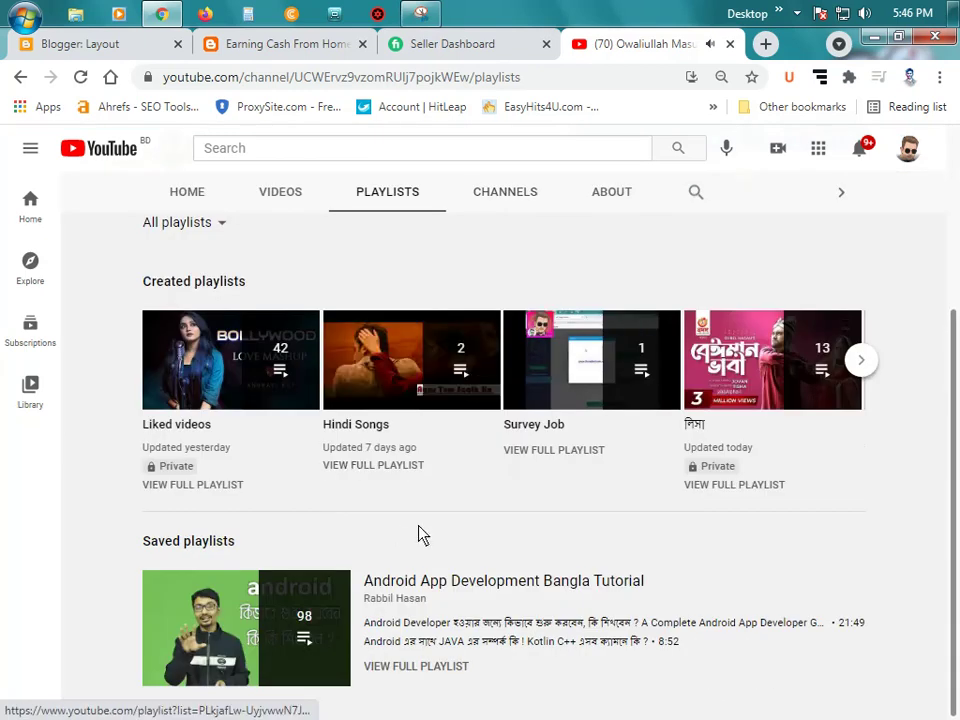
pyautogui.scroll(3, 422, 534)
pyautogui.scroll(-1, 400, 500)
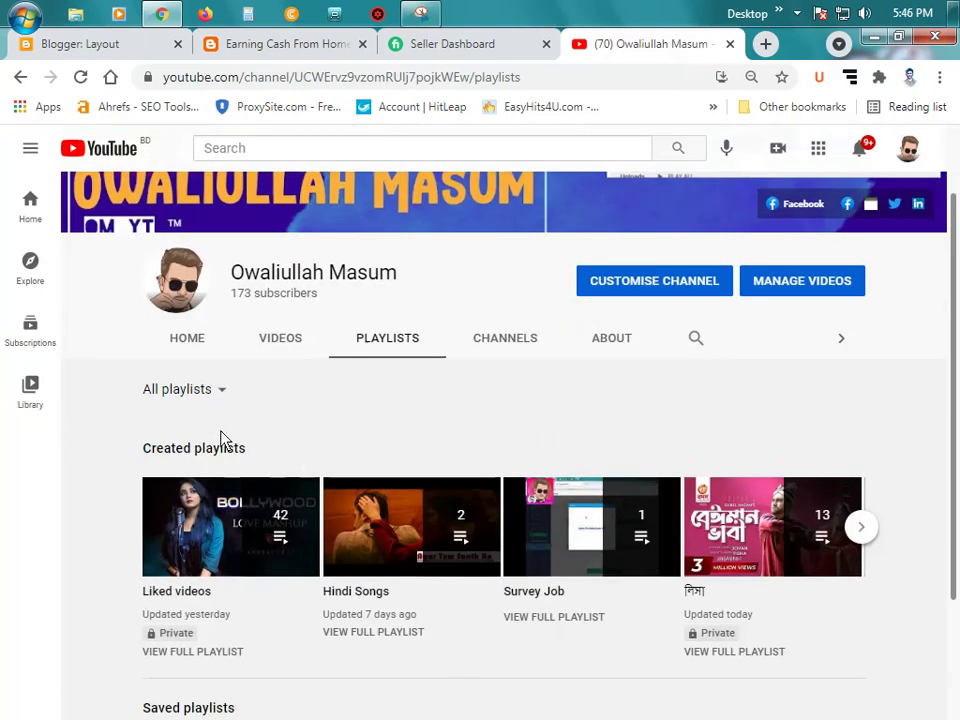
pyautogui.scroll(-1, 533, 425)
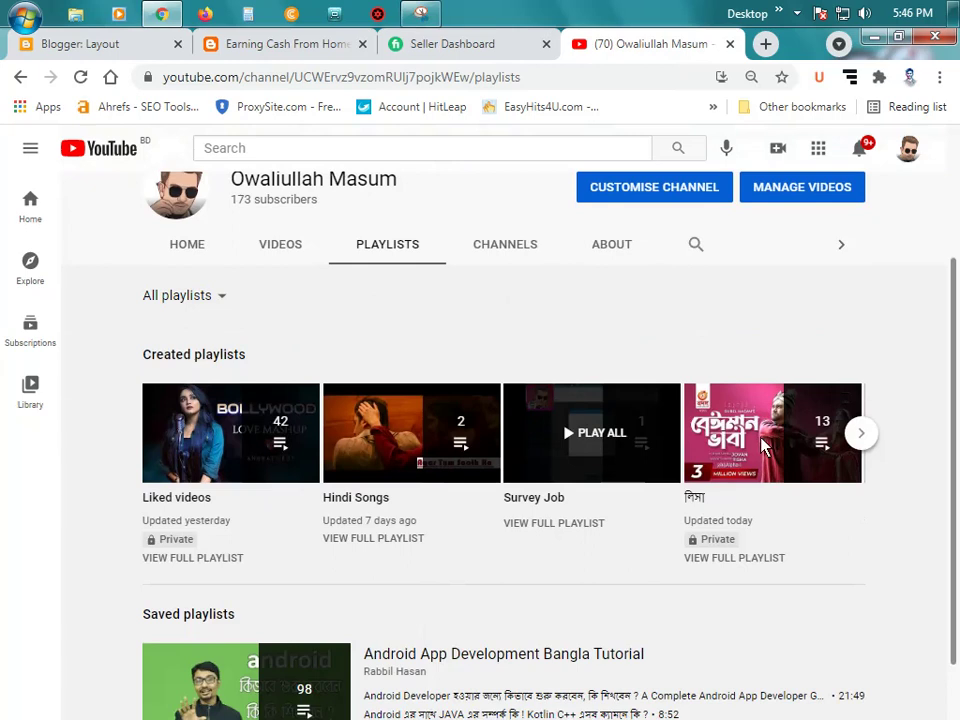
pyautogui.click(866, 435)
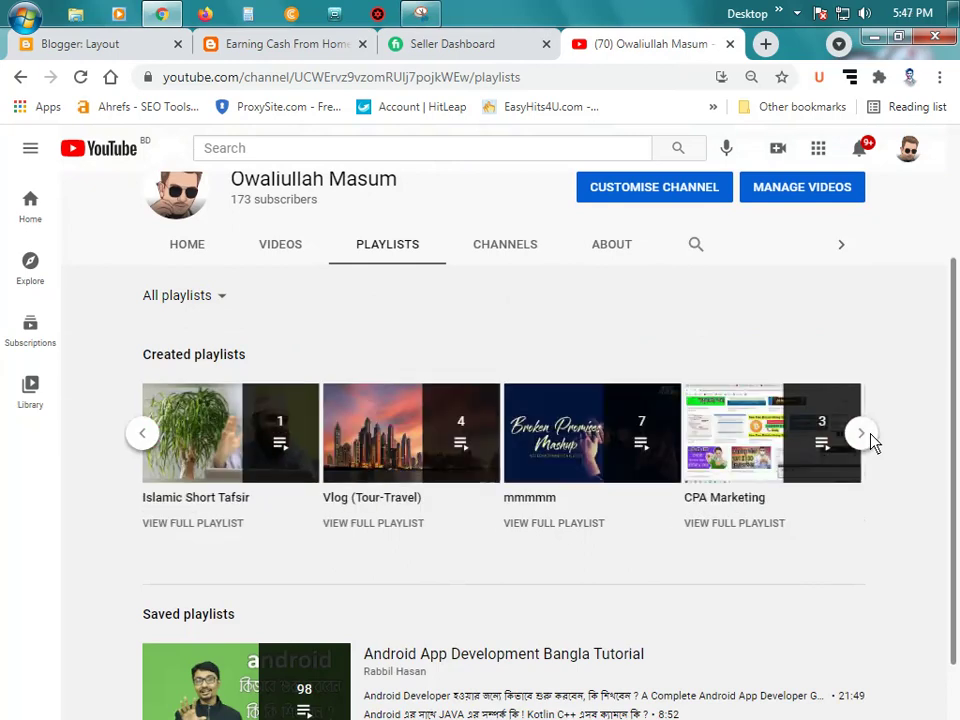
pyautogui.click(868, 435)
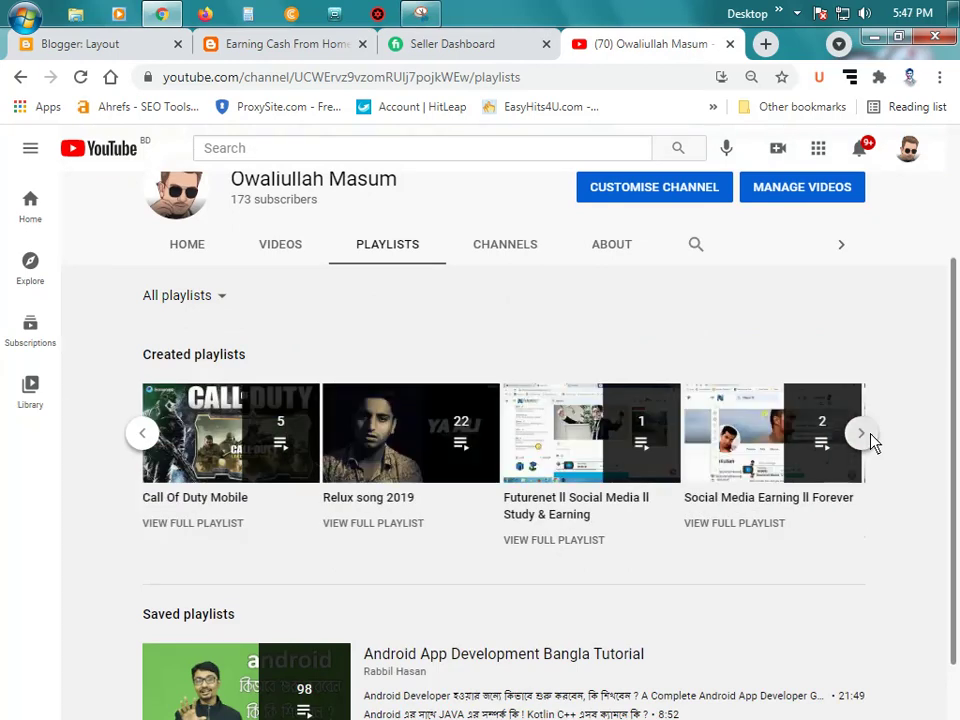
pyautogui.click(869, 436)
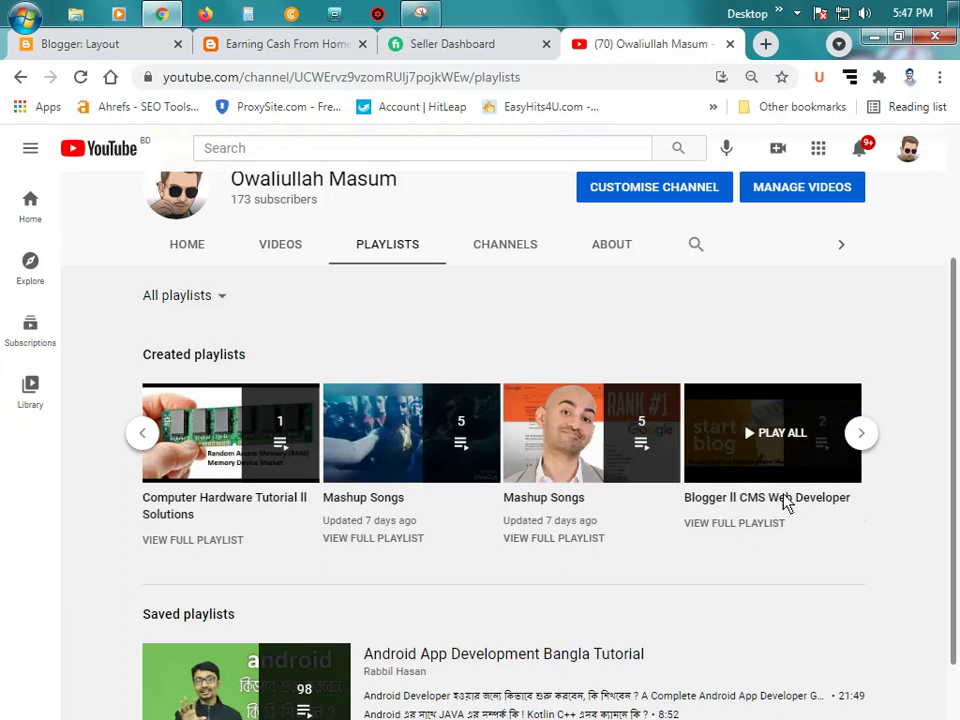
pyautogui.click(142, 440)
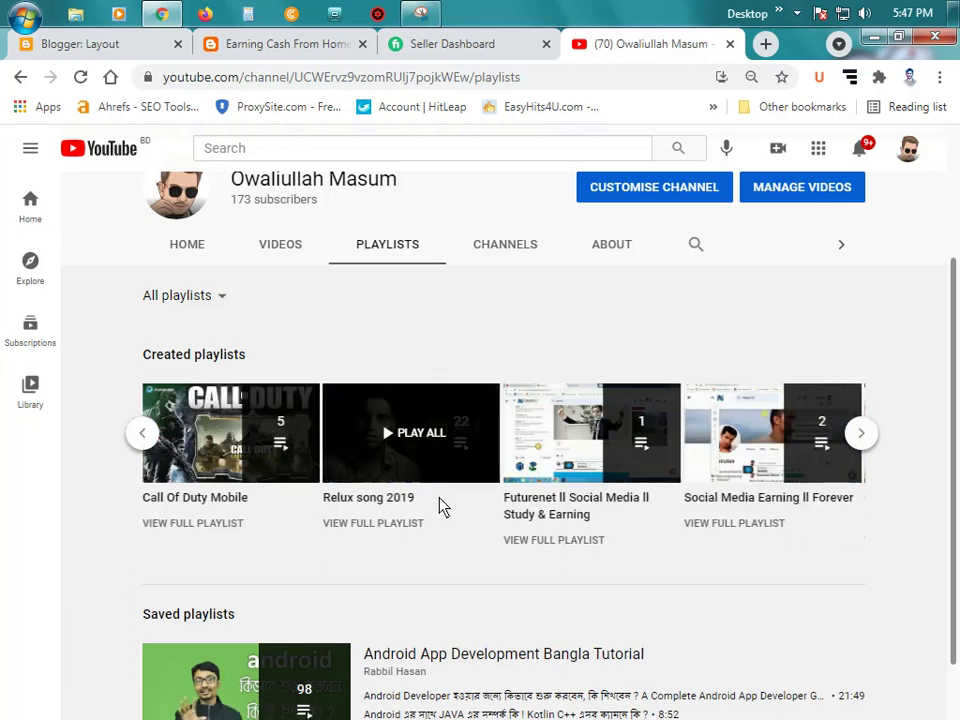
pyautogui.click(863, 435)
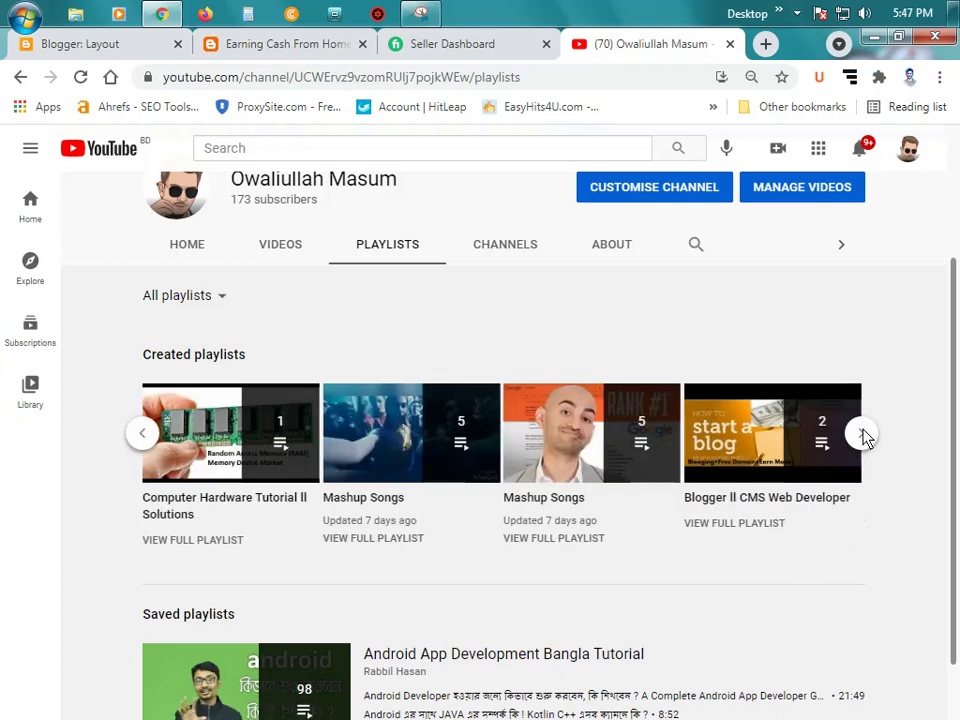
pyautogui.click(863, 435)
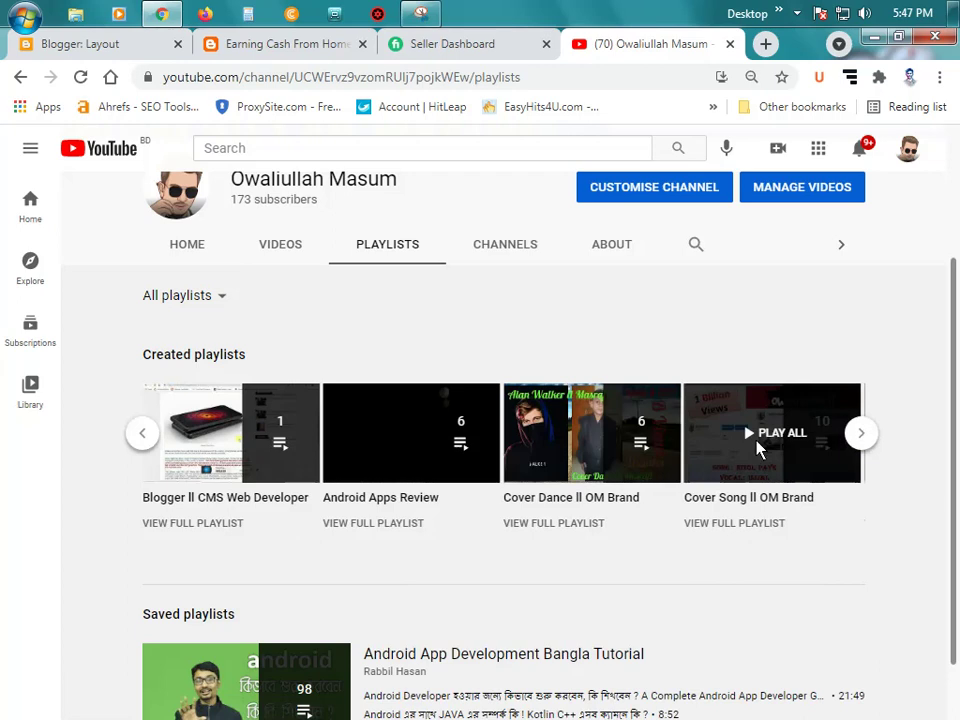
pyautogui.click(258, 500)
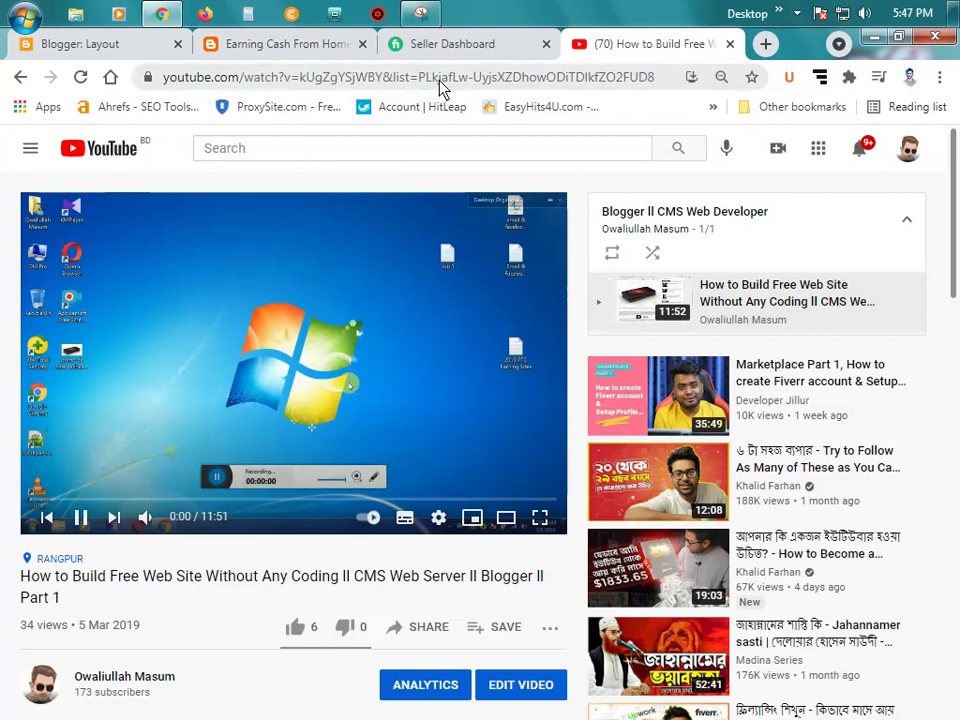
# Step: Copy the video's iframe embed code from Share > Embed
pyautogui.scroll(-1, 460, 483)
pyautogui.scroll(-1, 460, 483)
pyautogui.click(425, 538)
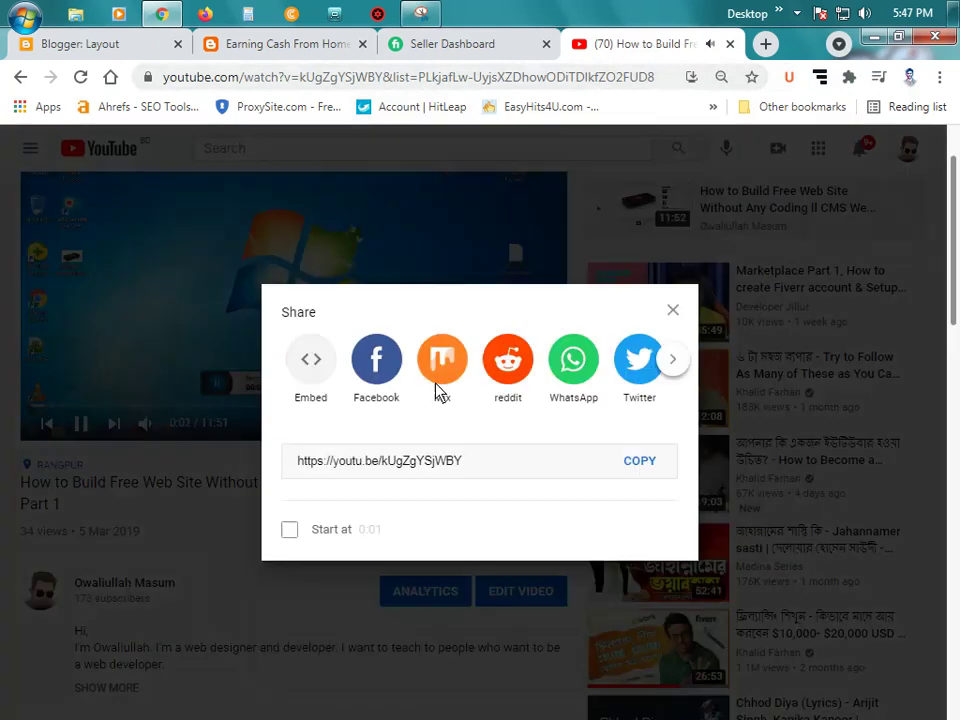
pyautogui.click(316, 368)
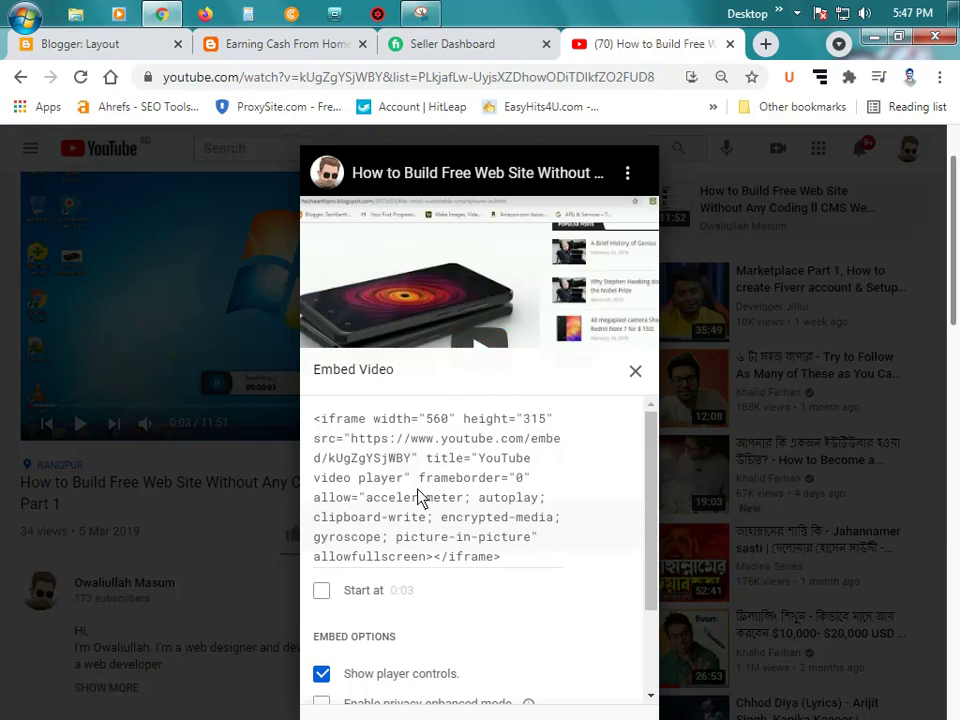
pyautogui.scroll(-2, 425, 490)
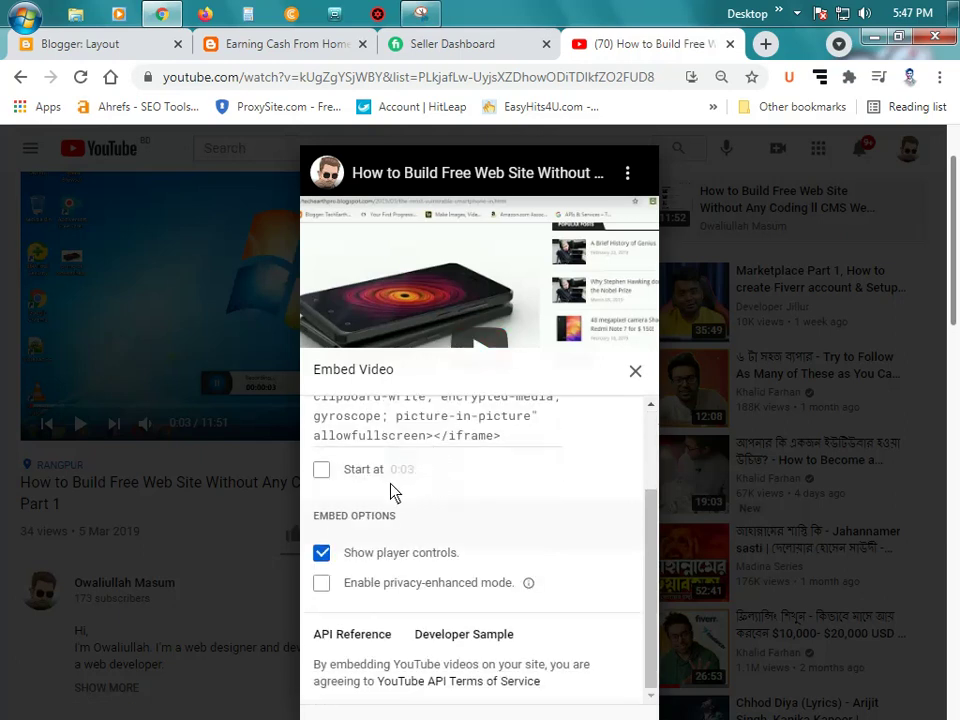
pyautogui.scroll(2, 400, 492)
pyautogui.click(437, 493)
pyautogui.rightClick(434, 486)
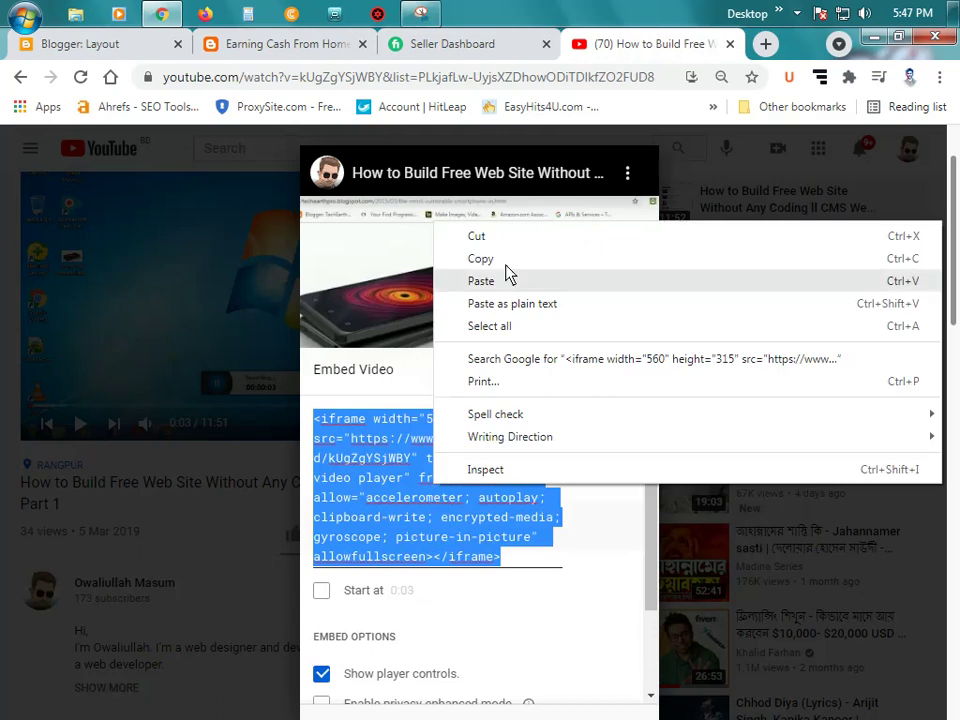
pyautogui.click(506, 261)
pyautogui.click(249, 47)
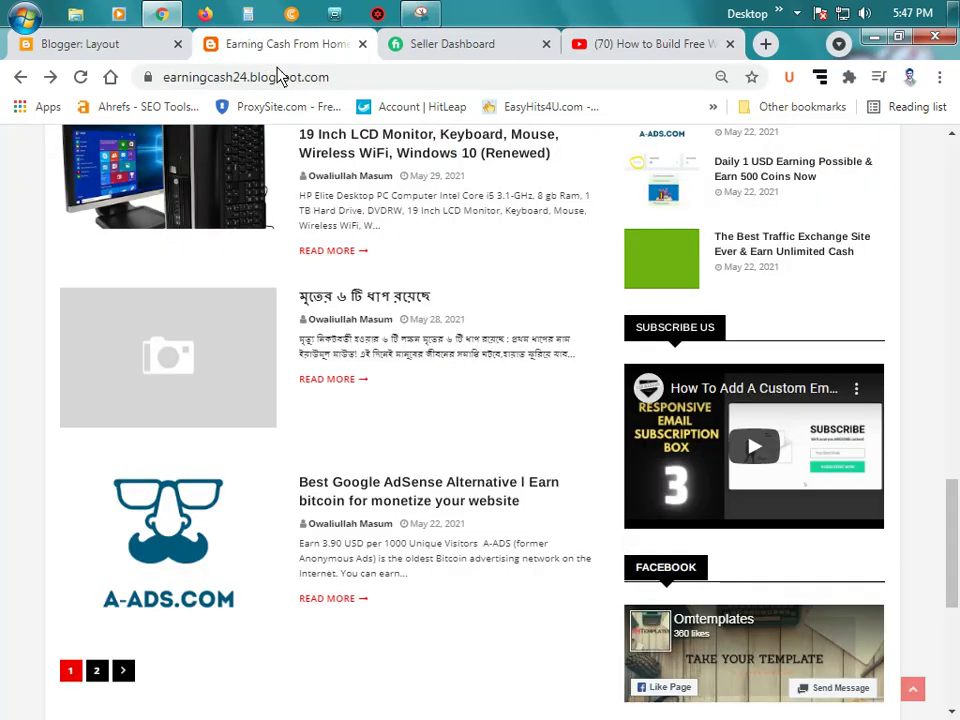
# Step: Try pasting the iframe into Subscribe Us, undo it, then delete all the content
pyautogui.click(71, 43)
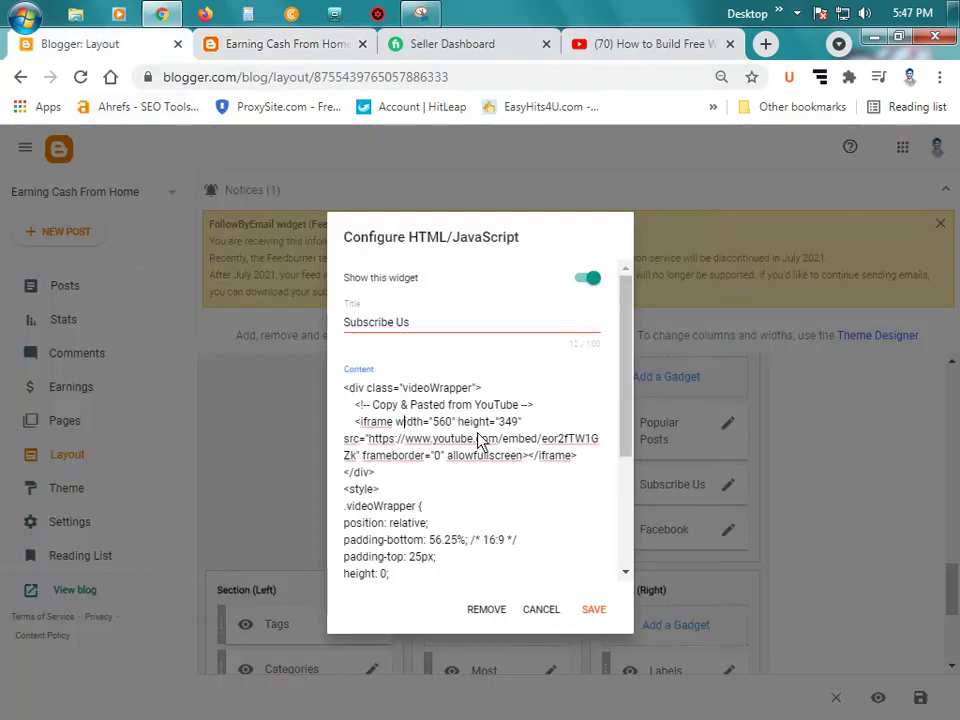
pyautogui.hotkey('ctrl', 'a')
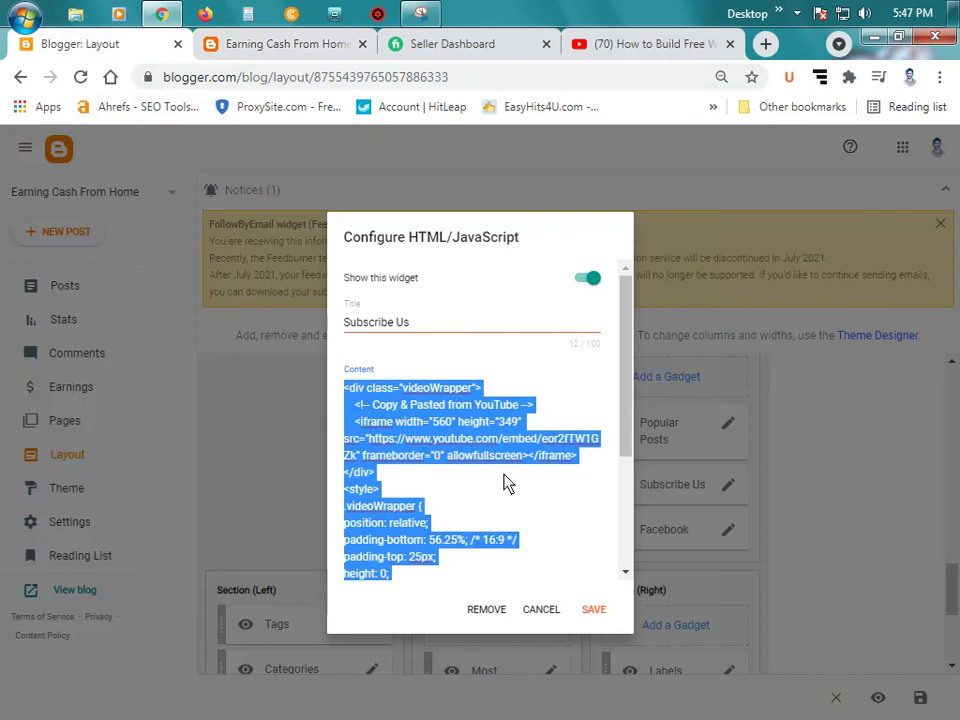
pyautogui.hotkey('ctrl', 'v')
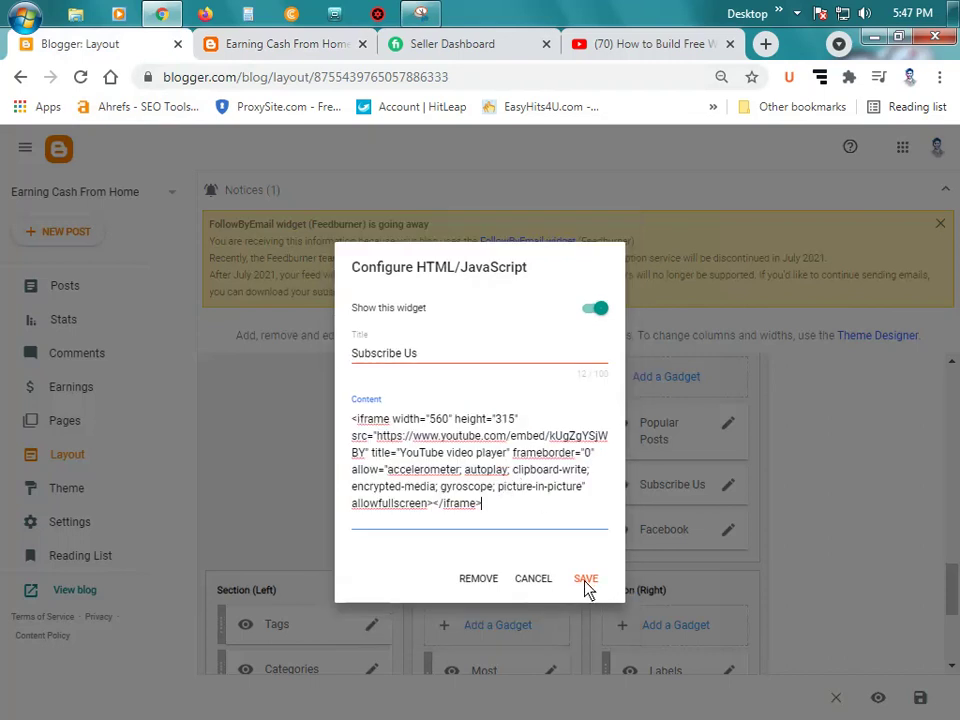
pyautogui.hotkey('ctrl', 'z')
pyautogui.click(503, 497)
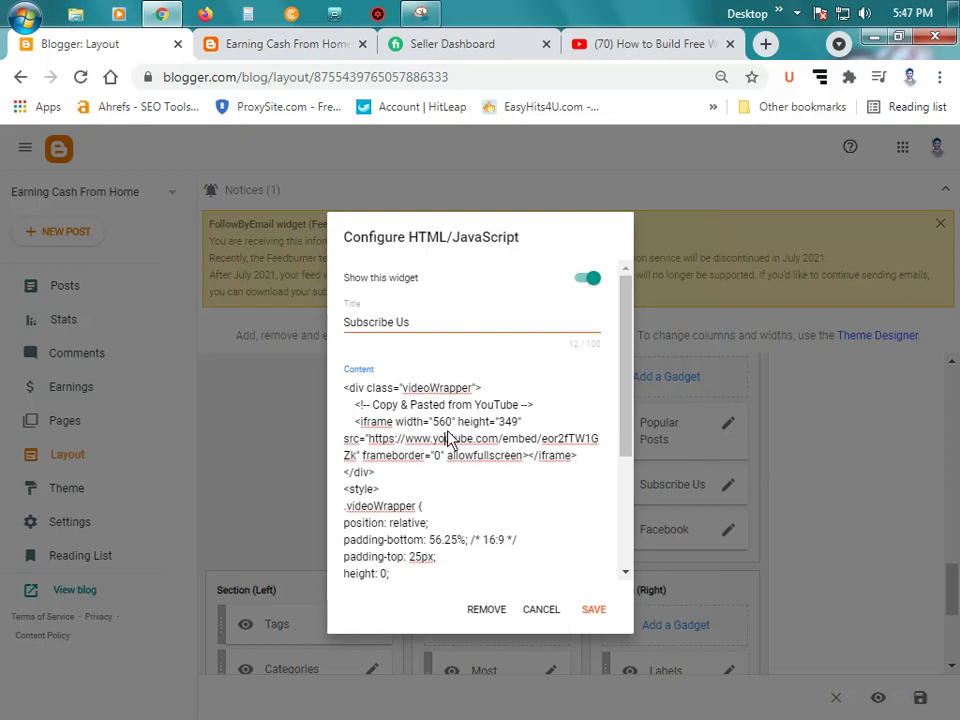
pyautogui.hotkey('ctrl', 'a')
pyautogui.press('Delete')
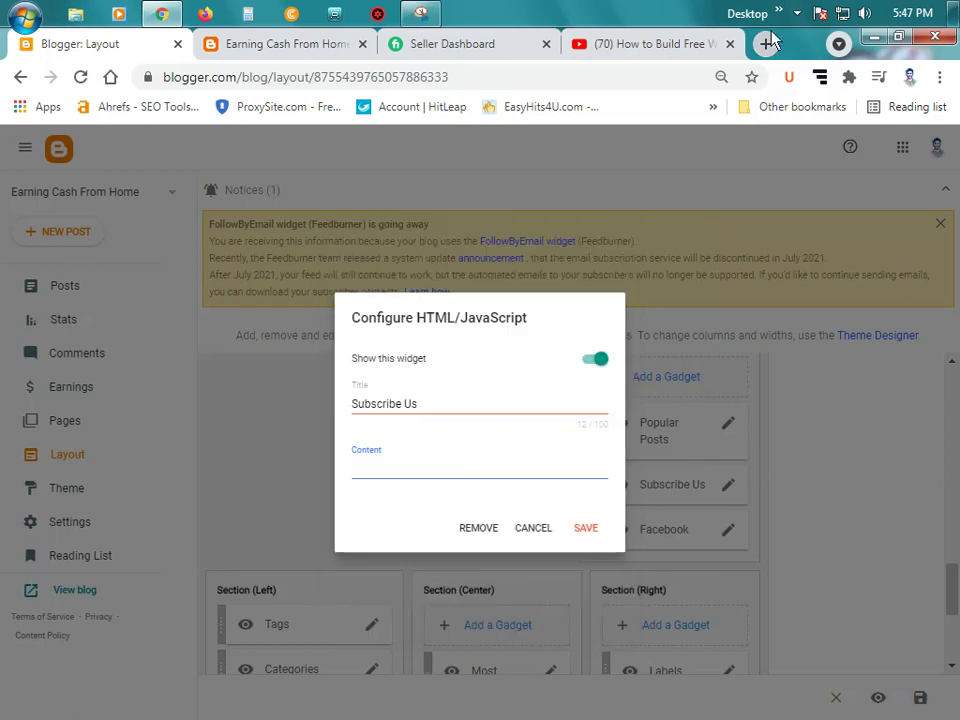
pyautogui.click(765, 44)
# Step: Search 'bn tools' and paste the old videoWrapper code into Bangla Web Tools' Unicode editor
pyautogui.write('bn')
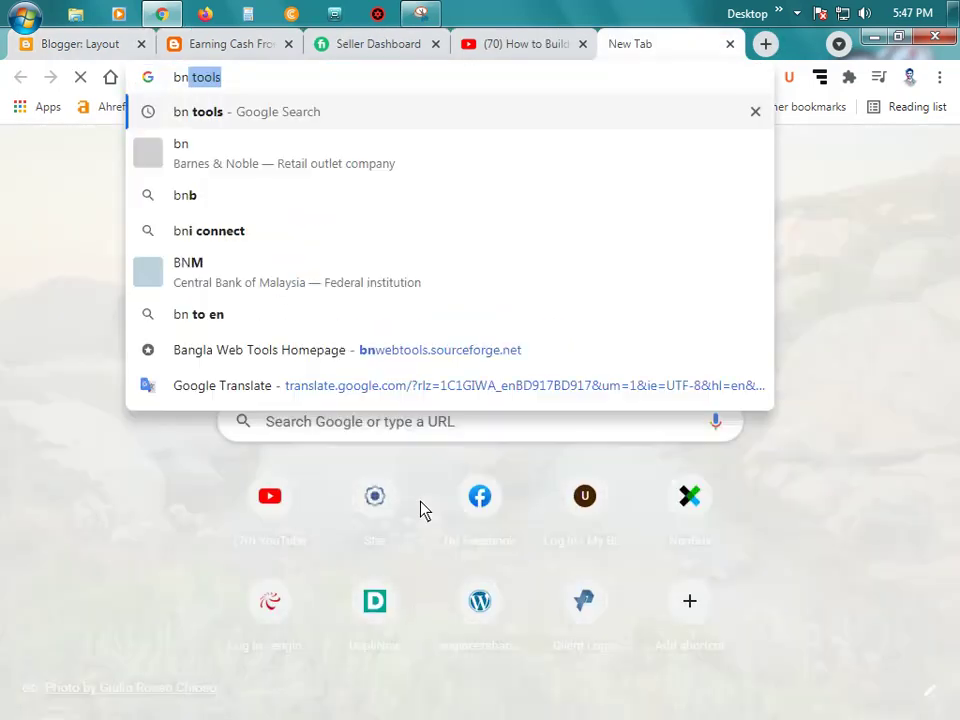
pyautogui.press('Return')
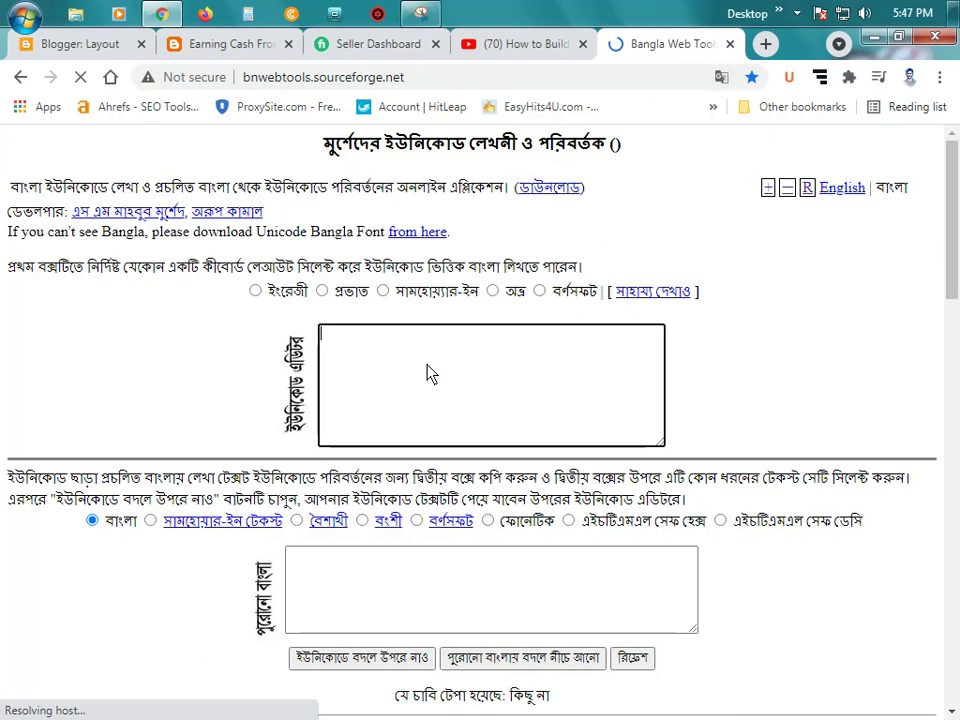
pyautogui.hotkey('ctrl', 'v')
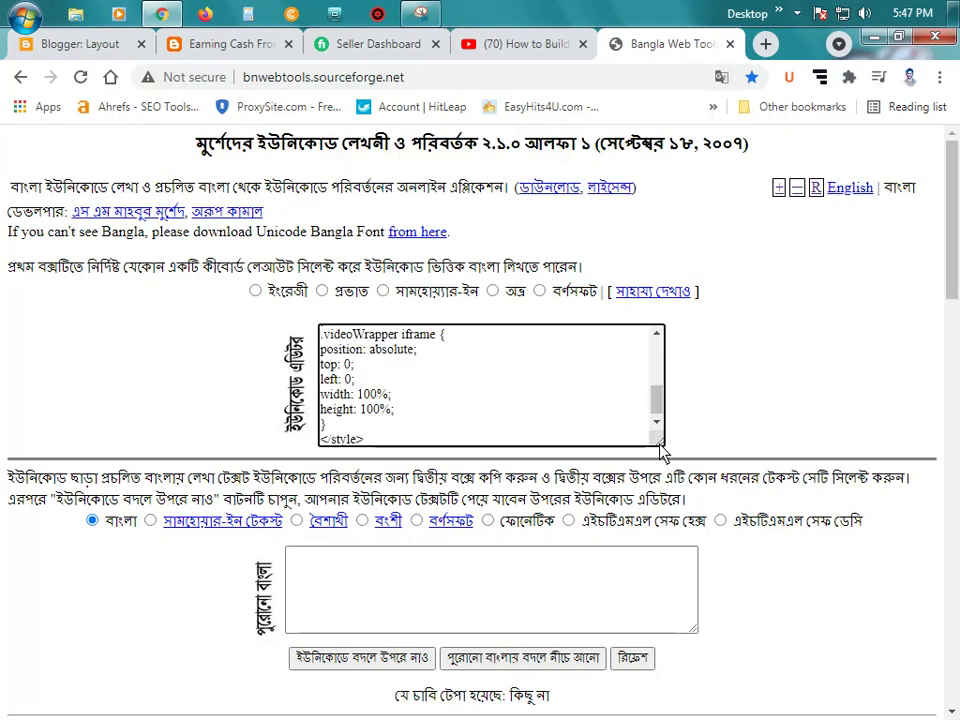
pyautogui.moveTo(662, 442); pyautogui.dragTo(827, 578)
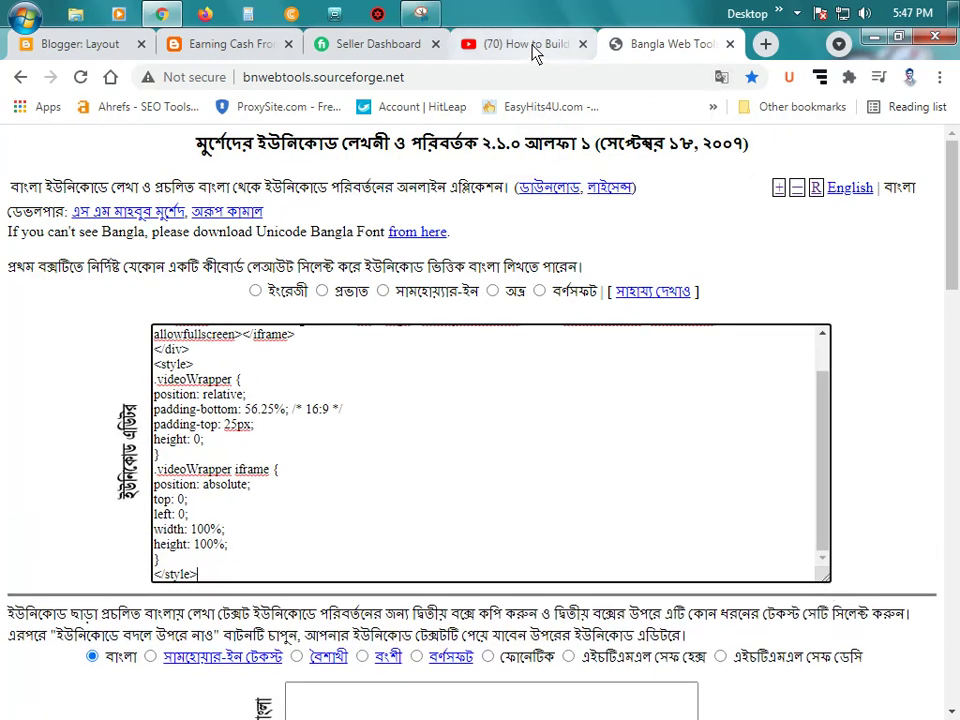
pyautogui.click(490, 44)
pyautogui.rightClick(435, 481)
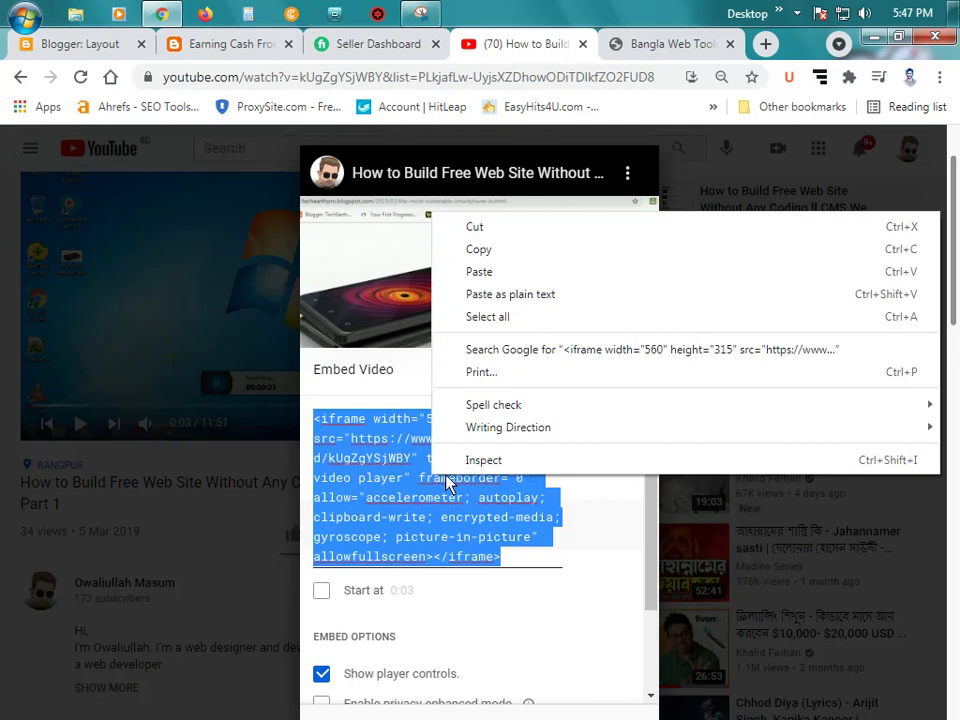
# Step: Try privacy-enhanced mode on the embed code, then turn it back off
pyautogui.click(404, 517)
pyautogui.scroll(-5, 400, 517)
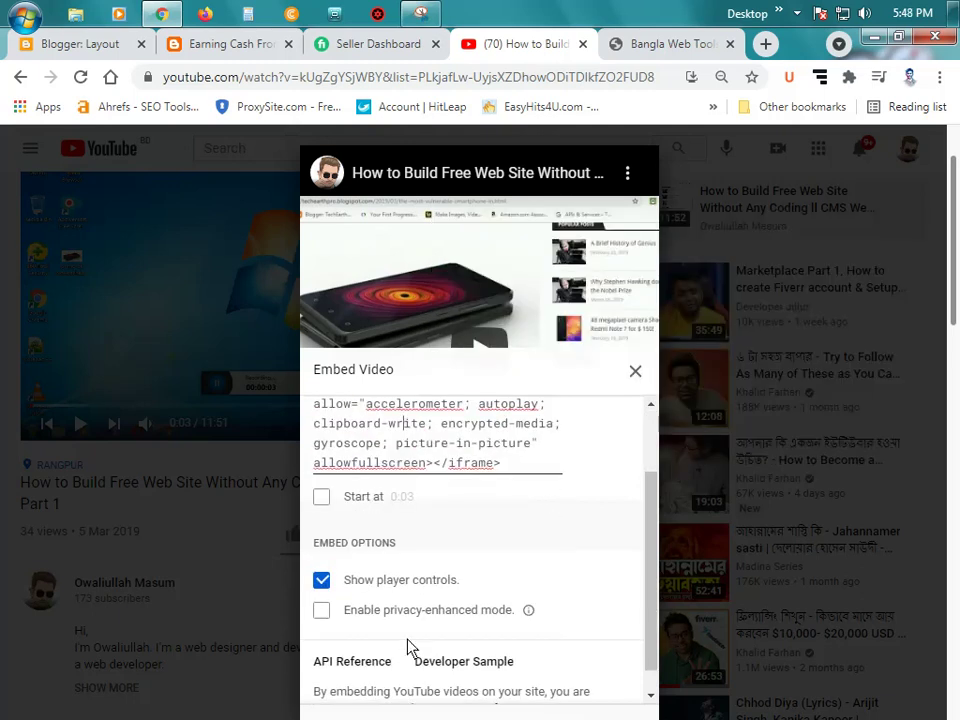
pyautogui.click(395, 613)
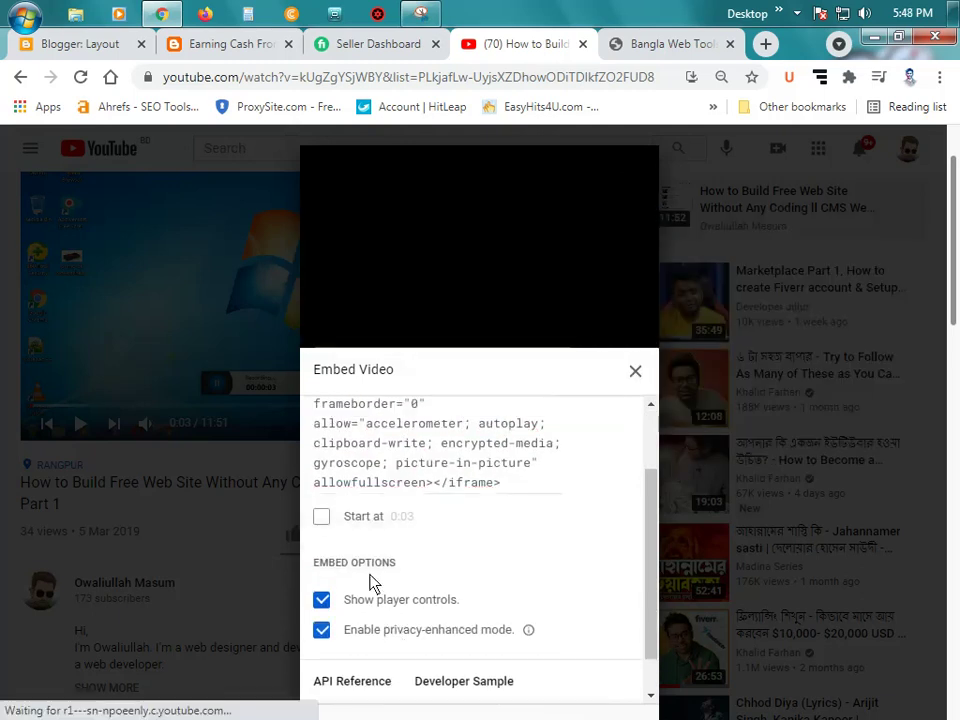
pyautogui.scroll(1, 385, 575)
pyautogui.scroll(-2, 527, 452)
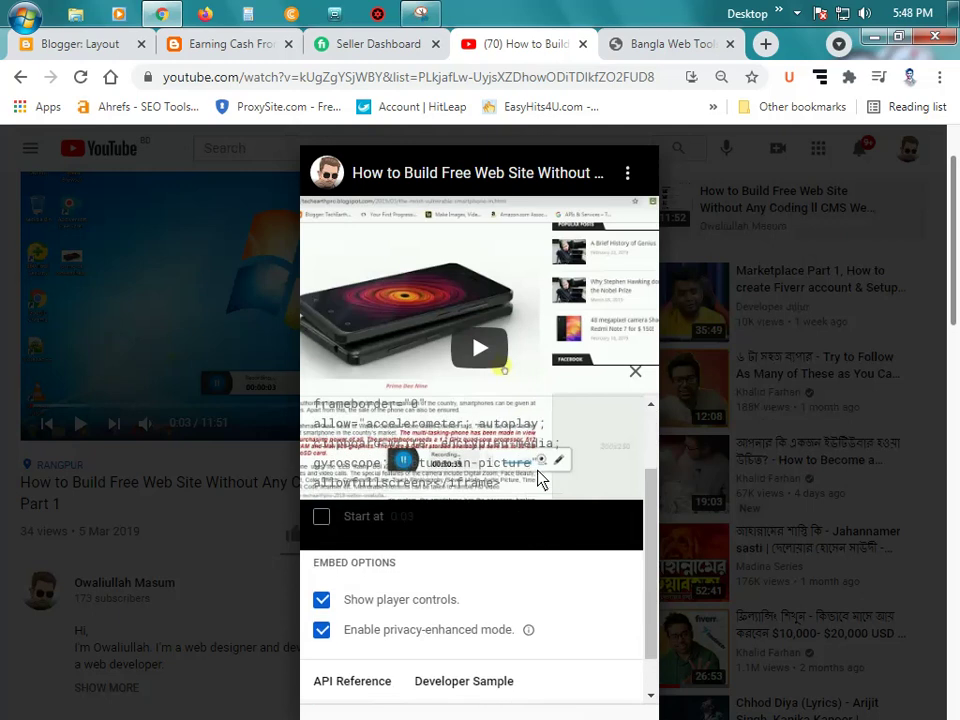
pyautogui.scroll(2, 458, 583)
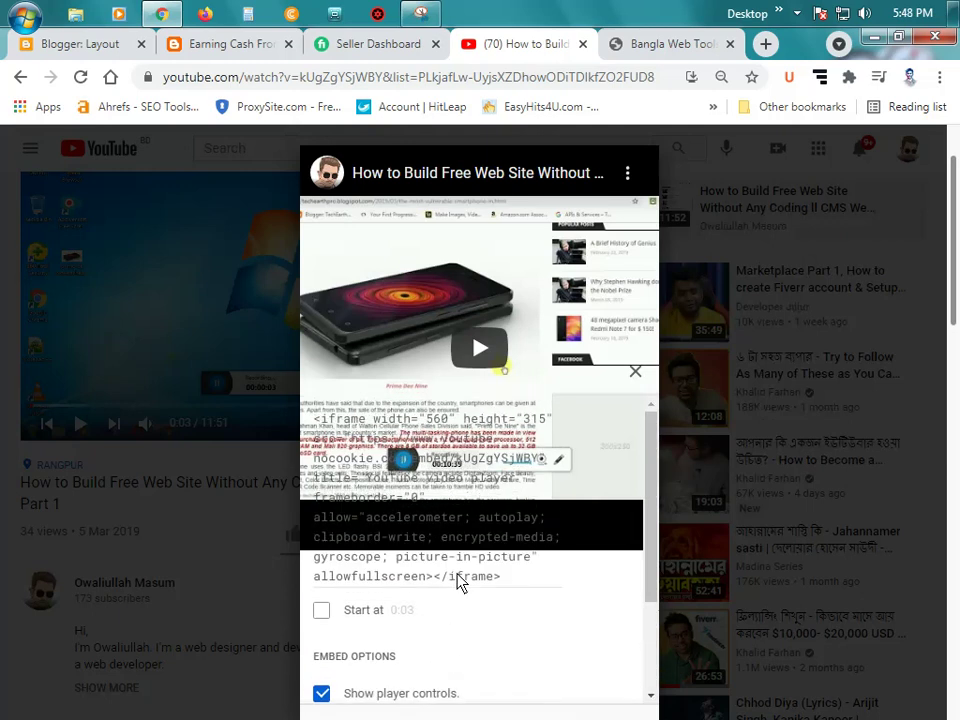
pyautogui.scroll(-1, 456, 582)
pyautogui.click(442, 630)
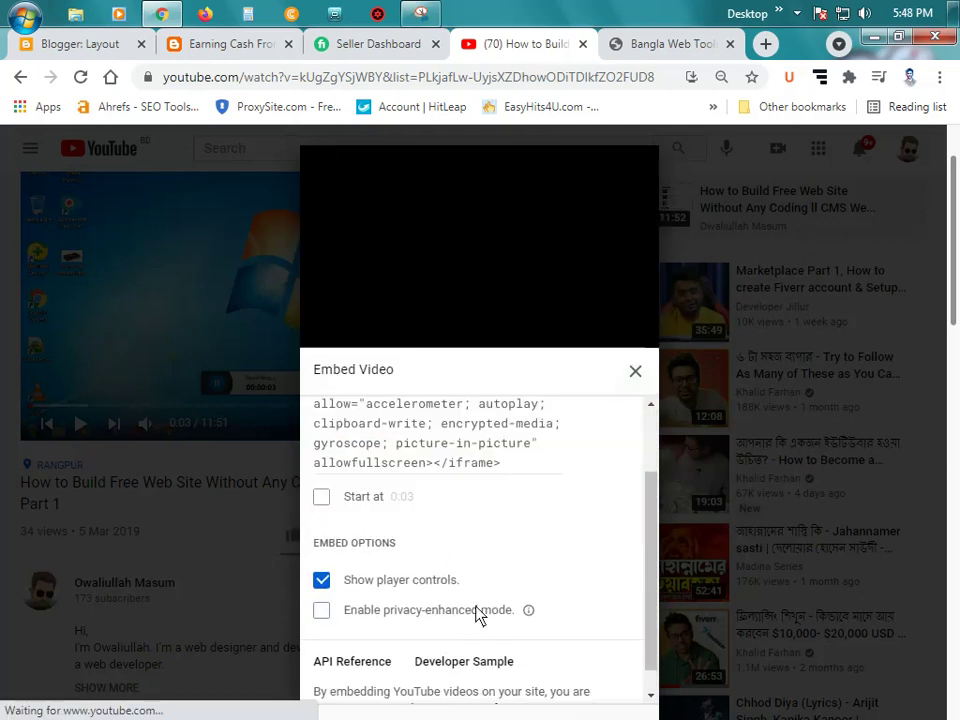
pyautogui.scroll(1, 461, 563)
pyautogui.scroll(-1, 463, 561)
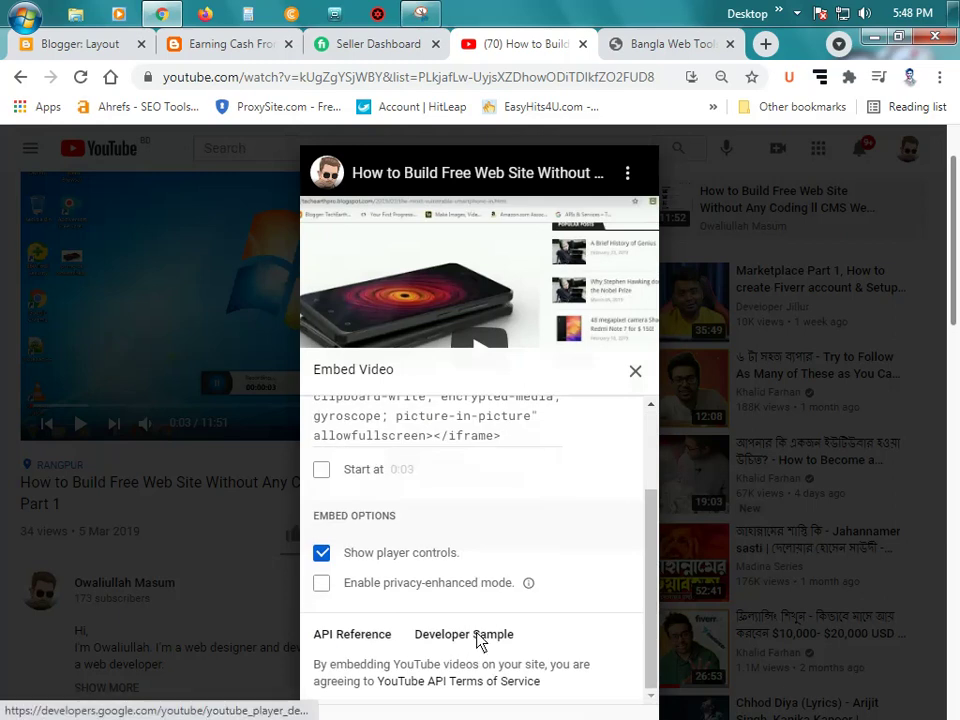
pyautogui.scroll(1, 366, 520)
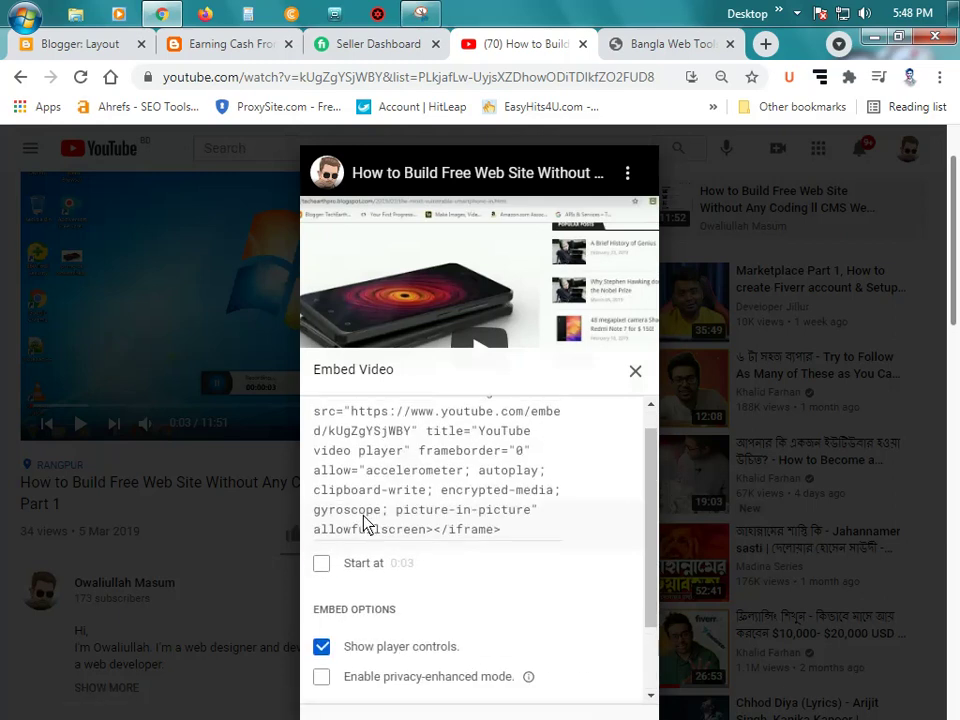
# Step: Set the embed to start at 0:03 and copy the updated iframe code
pyautogui.click(321, 564)
pyautogui.scroll(1, 485, 530)
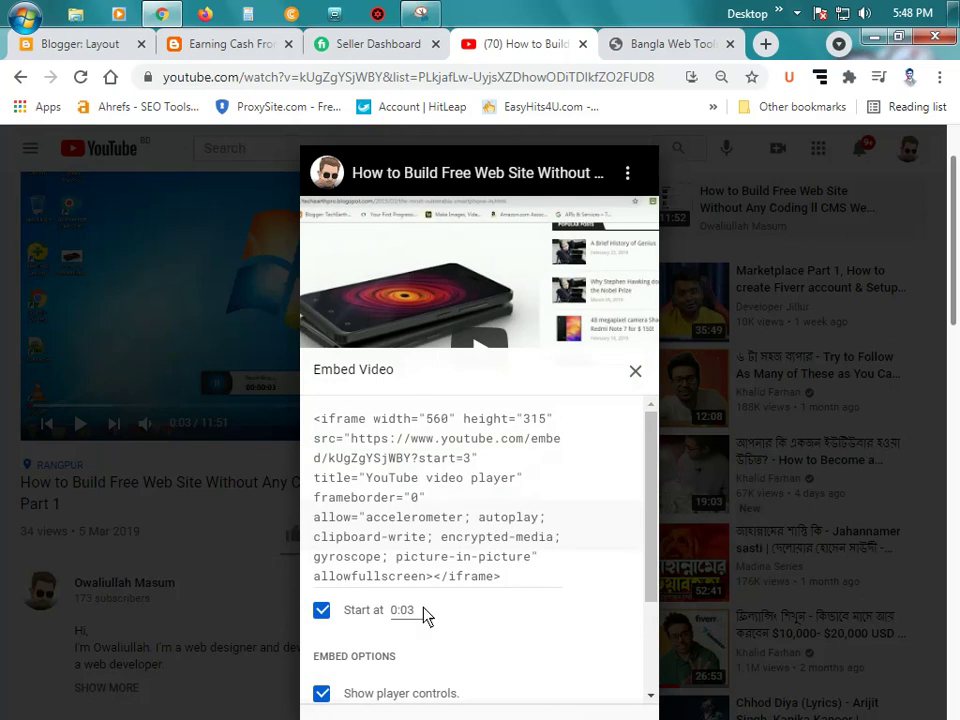
pyautogui.click(454, 478)
pyautogui.rightClick(467, 478)
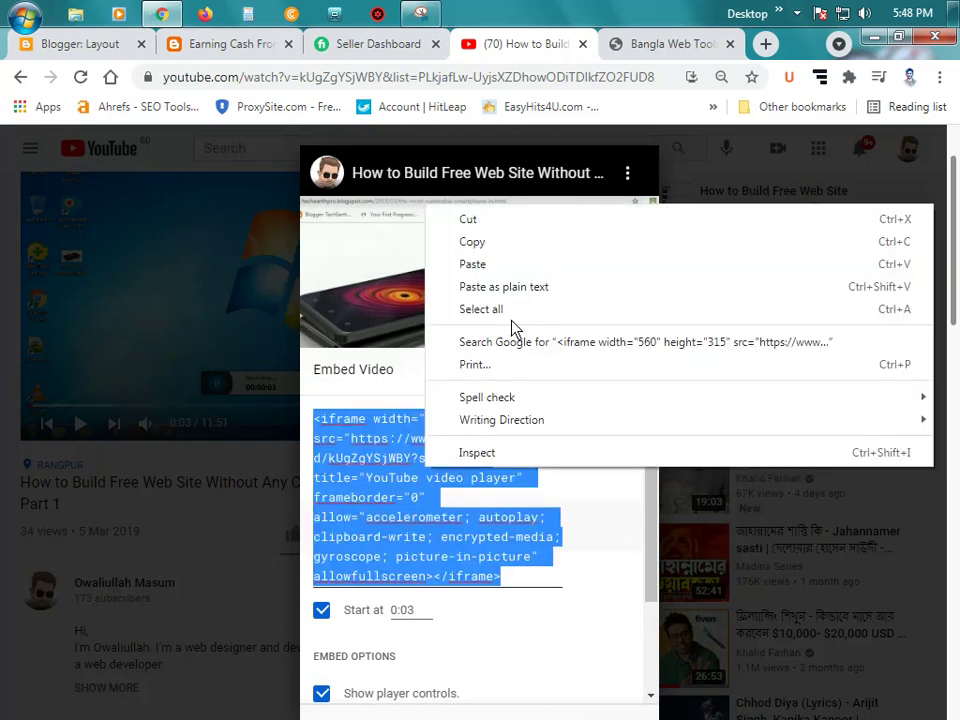
pyautogui.click(478, 243)
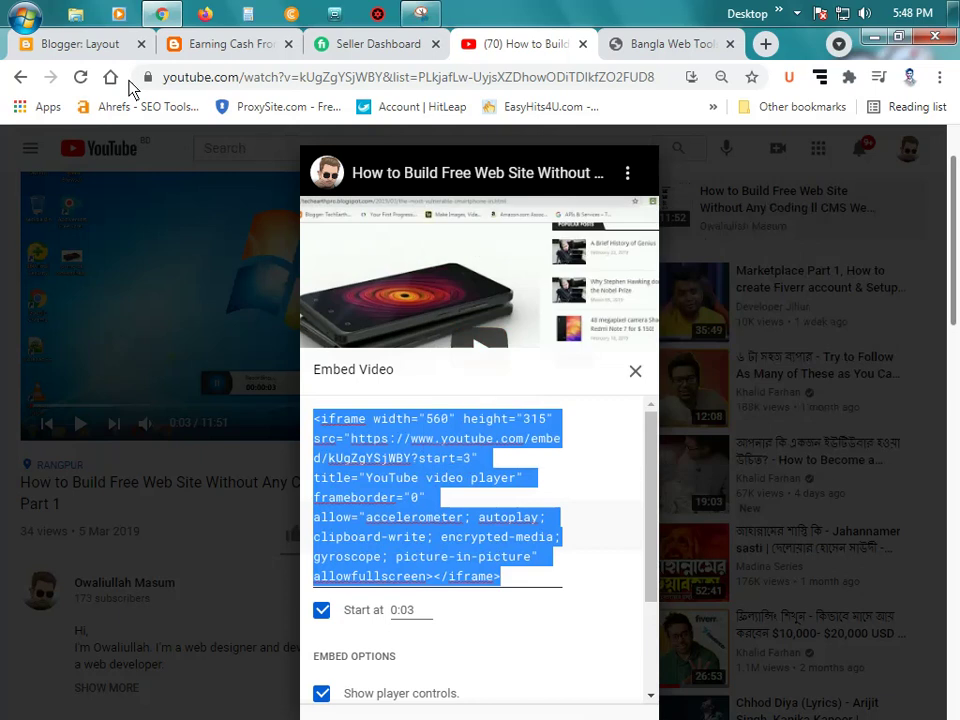
pyautogui.click(103, 44)
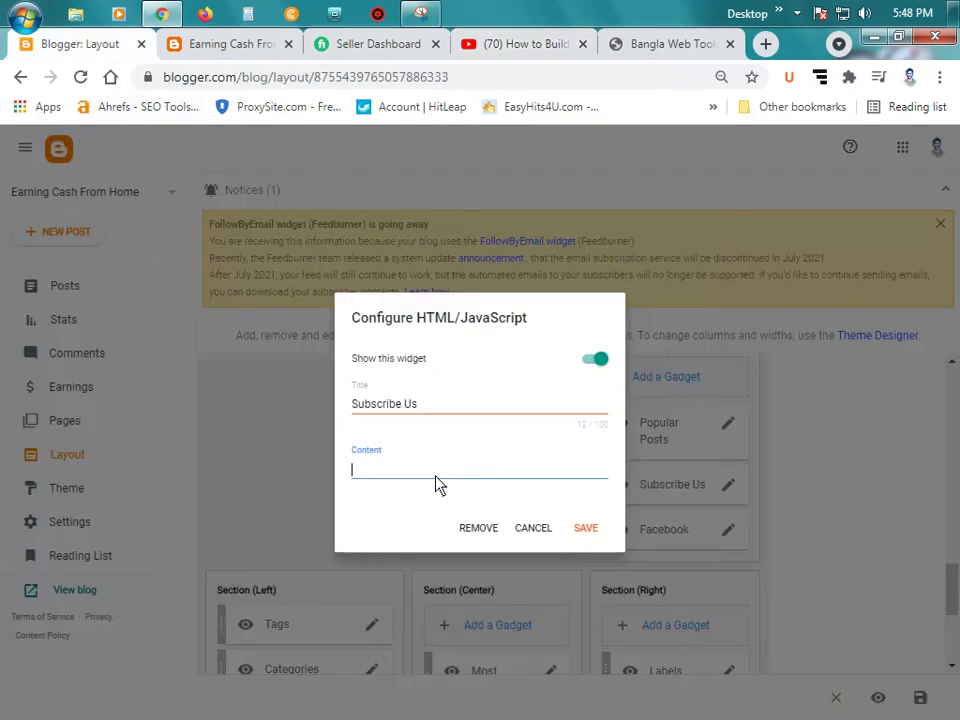
# Step: Replace the Subscribe Us code with the start=3 iframe, save, and reload the live blog
pyautogui.hotkey('ctrl', 'v')
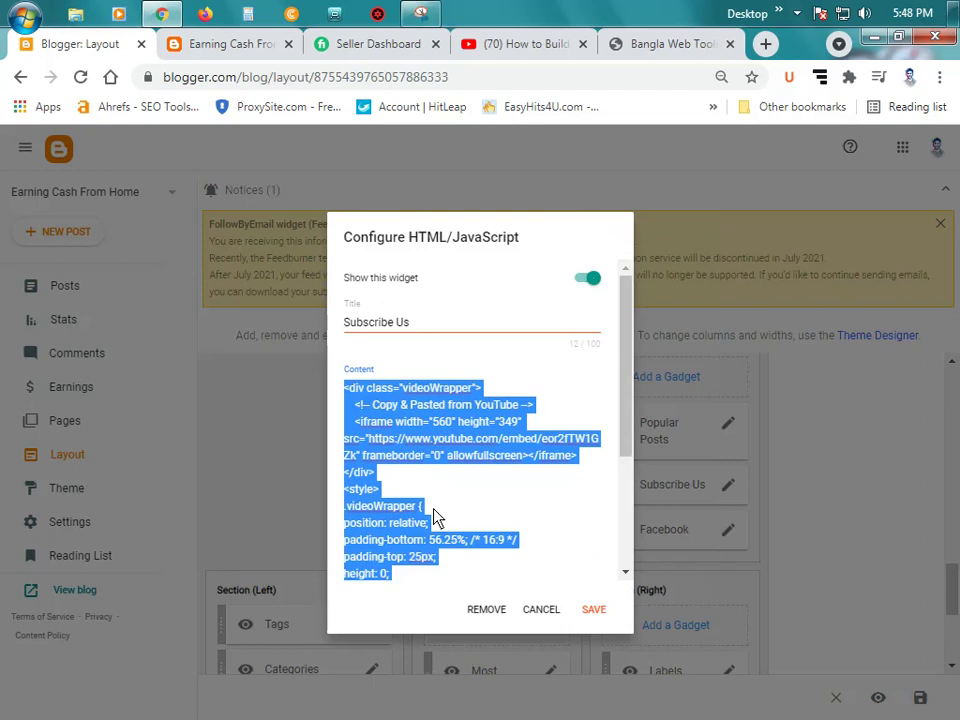
pyautogui.press('Delete')
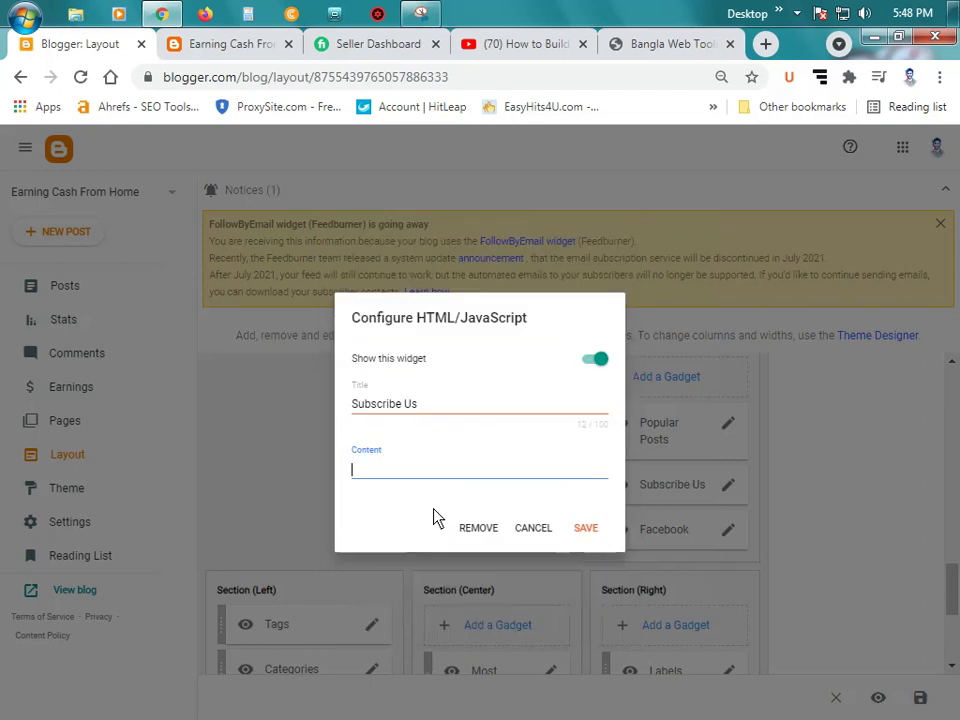
pyautogui.hotkey('ctrl', 'v')
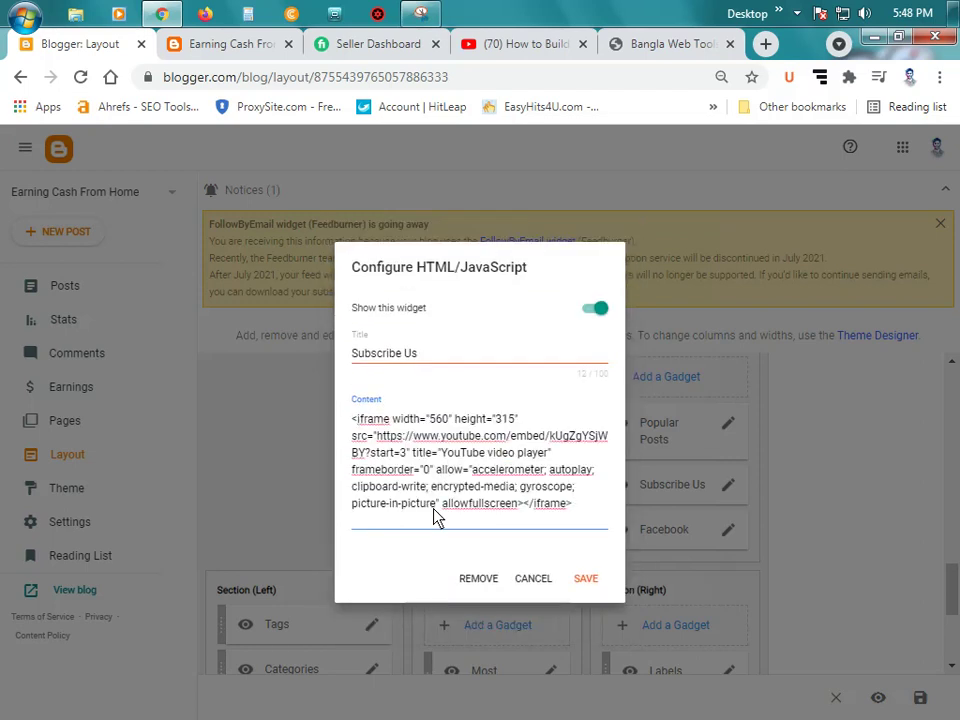
pyautogui.click(585, 579)
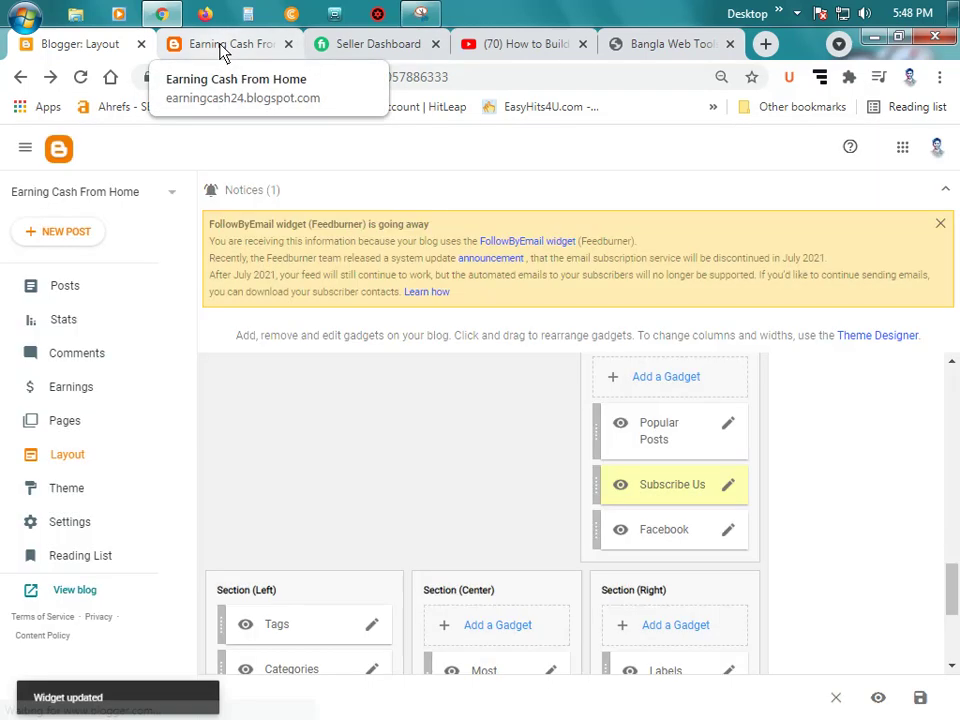
pyautogui.click(220, 48)
pyautogui.click(82, 78)
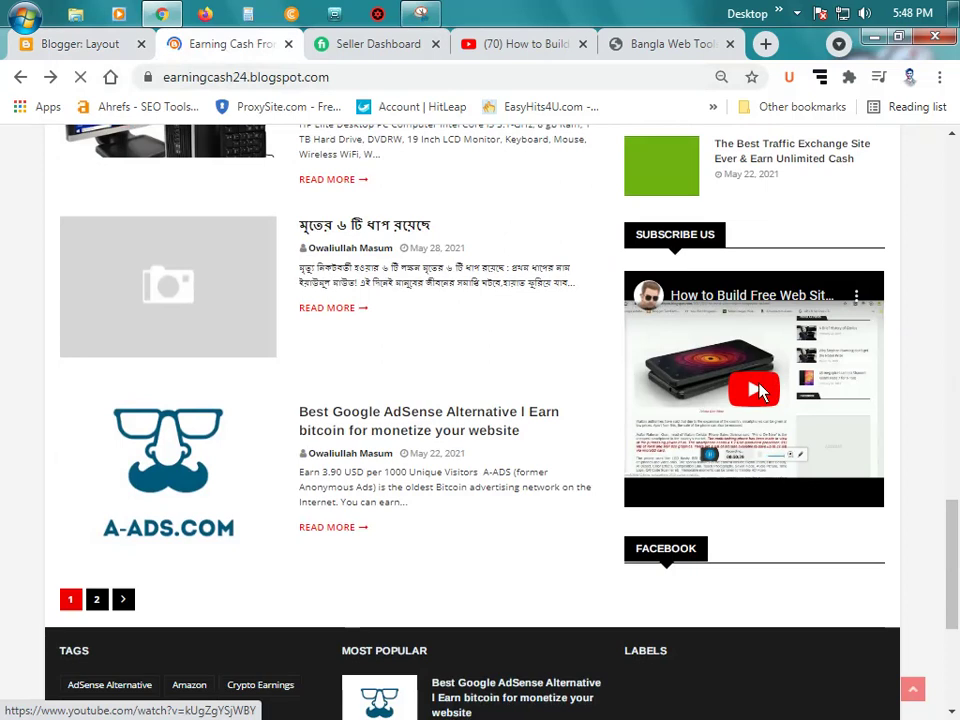
# Step: Play and seek the sidebar video on the live blog, then edit the Facebook gadget
pyautogui.click(757, 390)
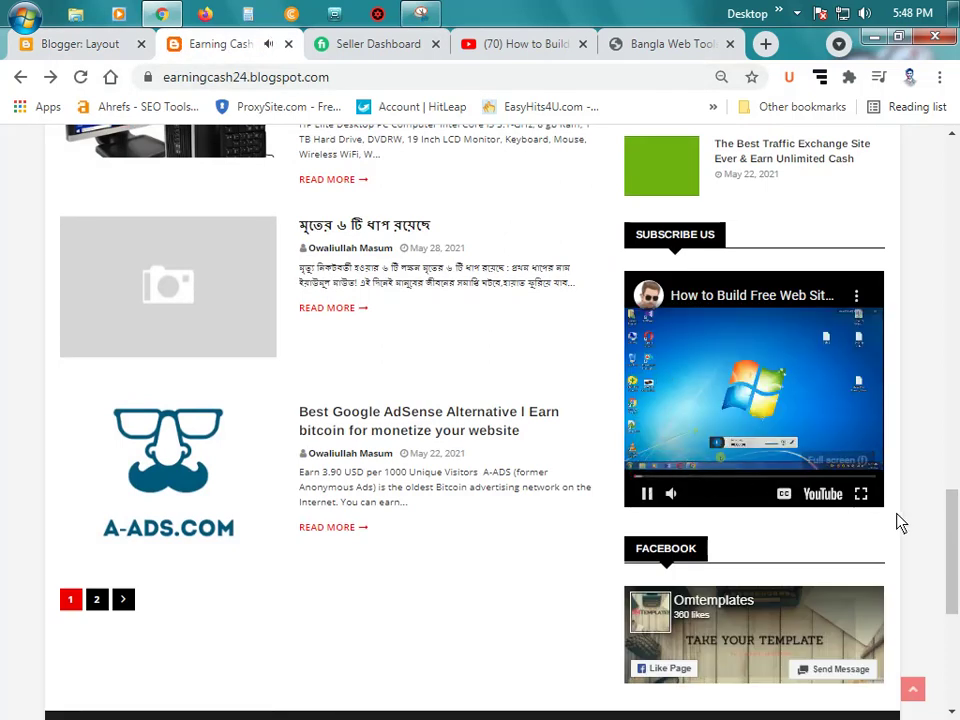
pyautogui.click(726, 485)
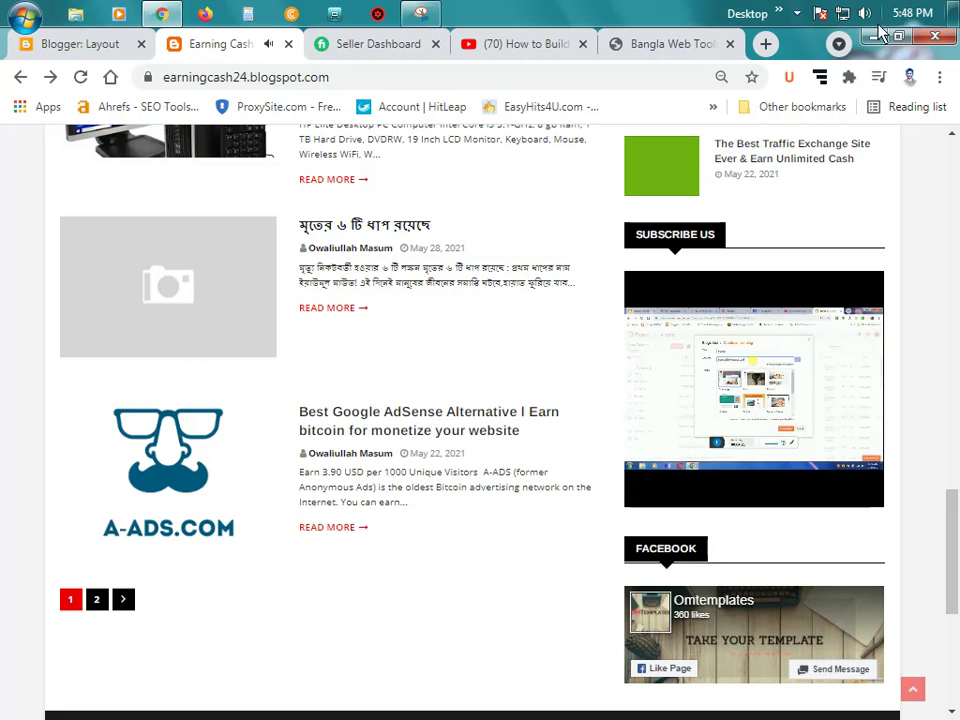
pyautogui.scroll(-1, 740, 410)
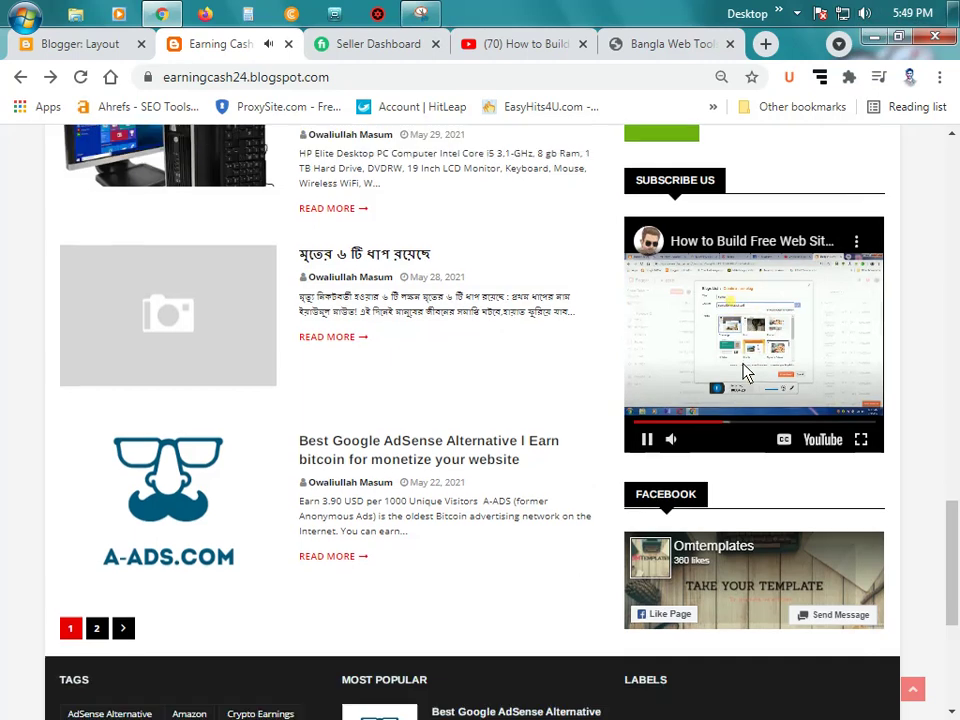
pyautogui.scroll(-1, 742, 372)
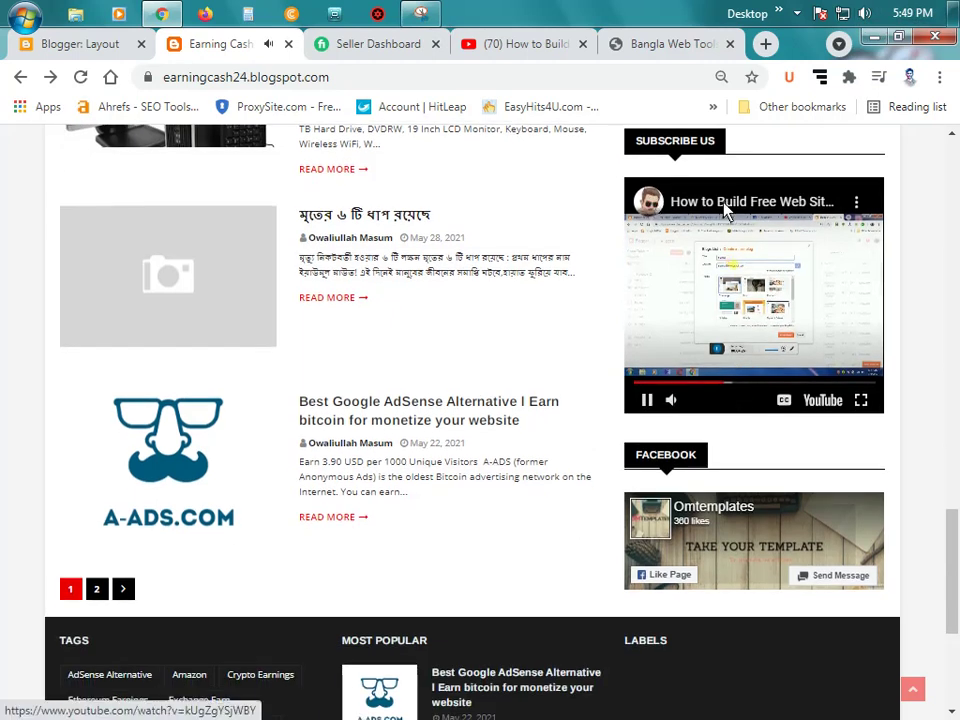
pyautogui.click(857, 205)
pyautogui.click(859, 198)
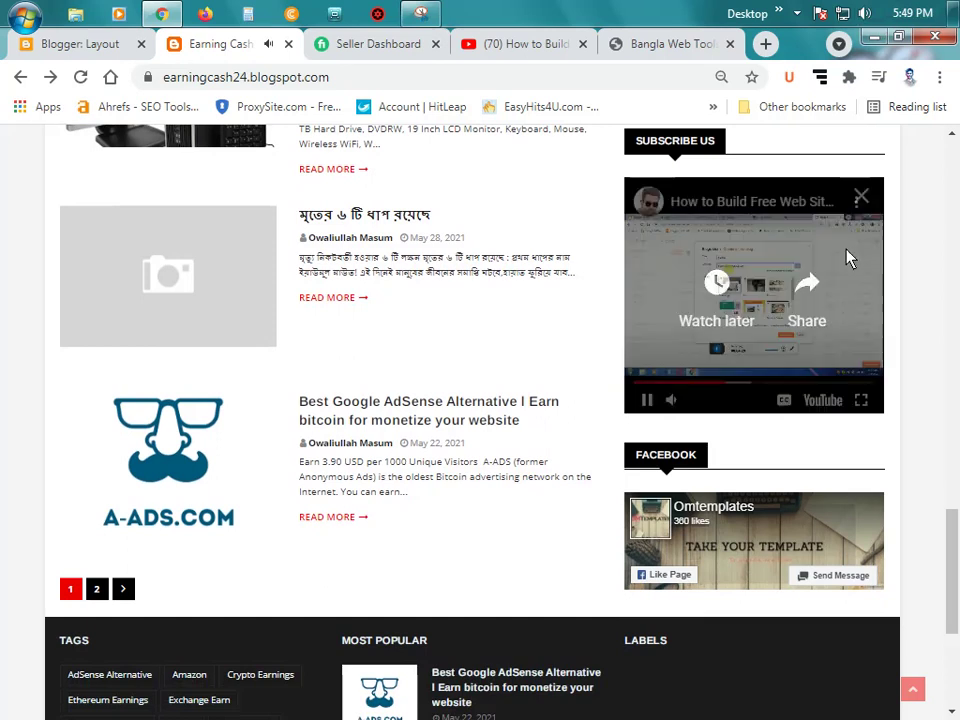
pyautogui.scroll(-1, 729, 476)
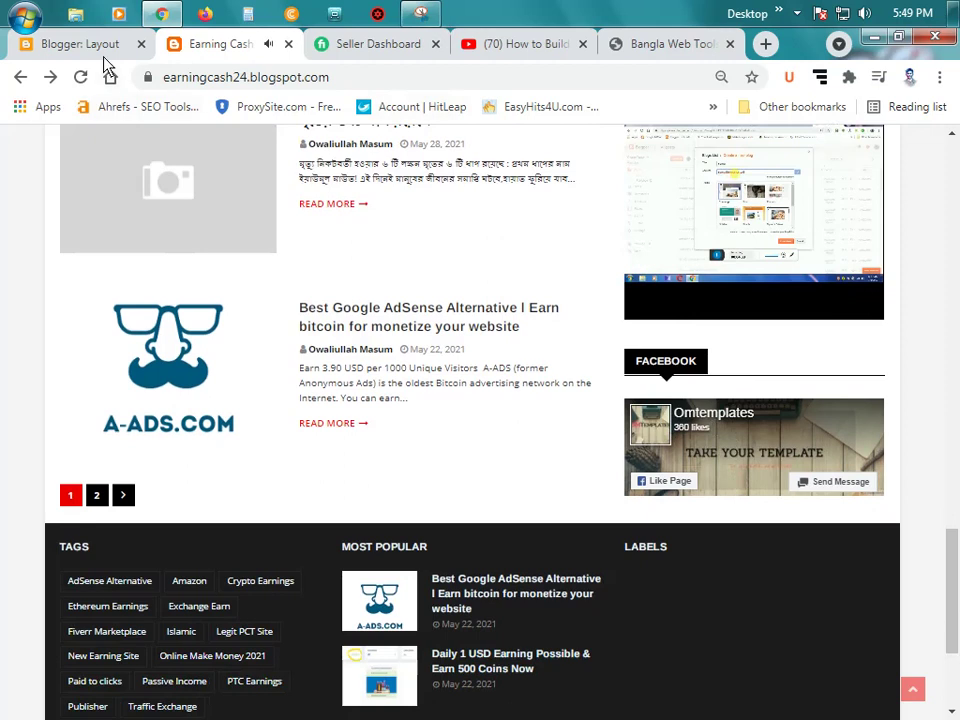
pyautogui.click(100, 46)
pyautogui.click(727, 532)
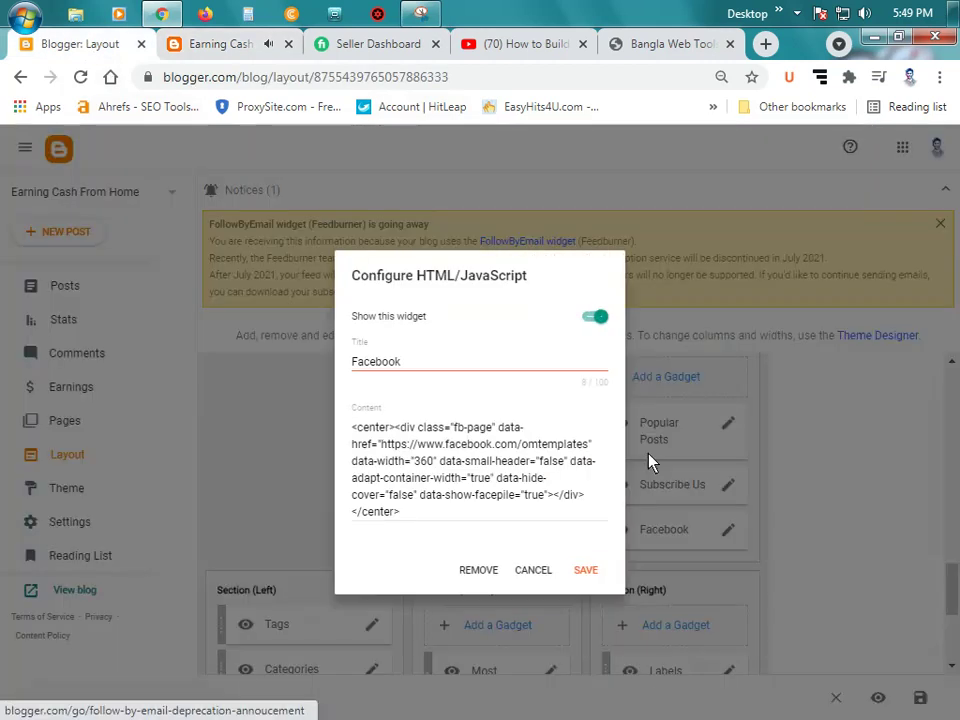
# Step: Leave the Facebook gadget's fb-page code unchanged and return to the YouTube embed page
pyautogui.click(470, 450)
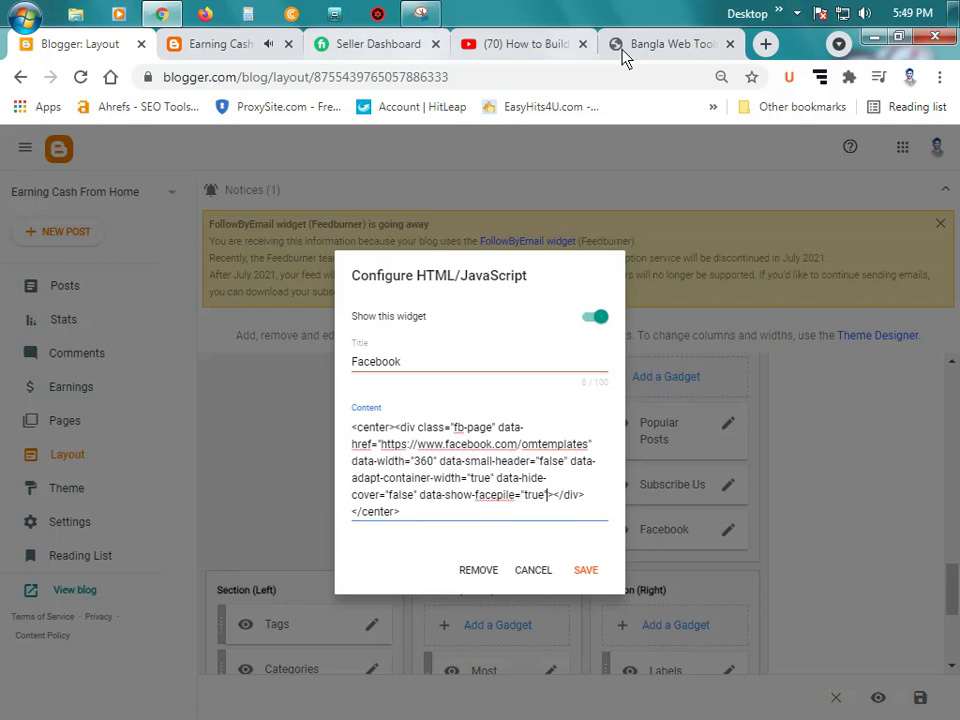
pyautogui.click(534, 44)
# Step: Load facebook.com and open the Facebook profile page, selecting its address
pyautogui.click(424, 80)
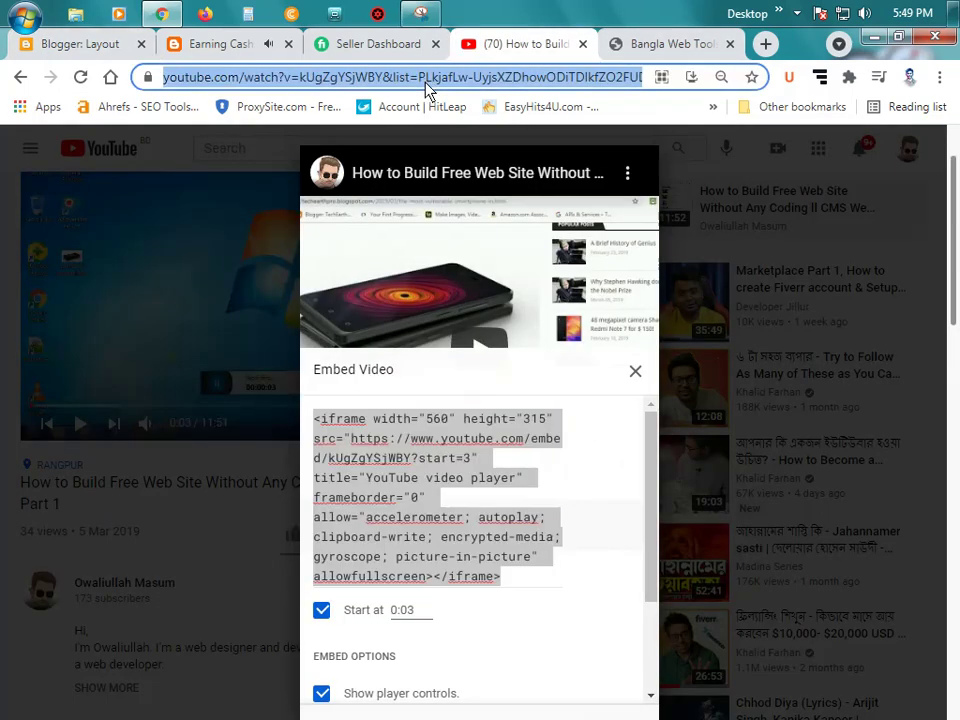
pyautogui.write('facebook.com')
pyautogui.press('Return')
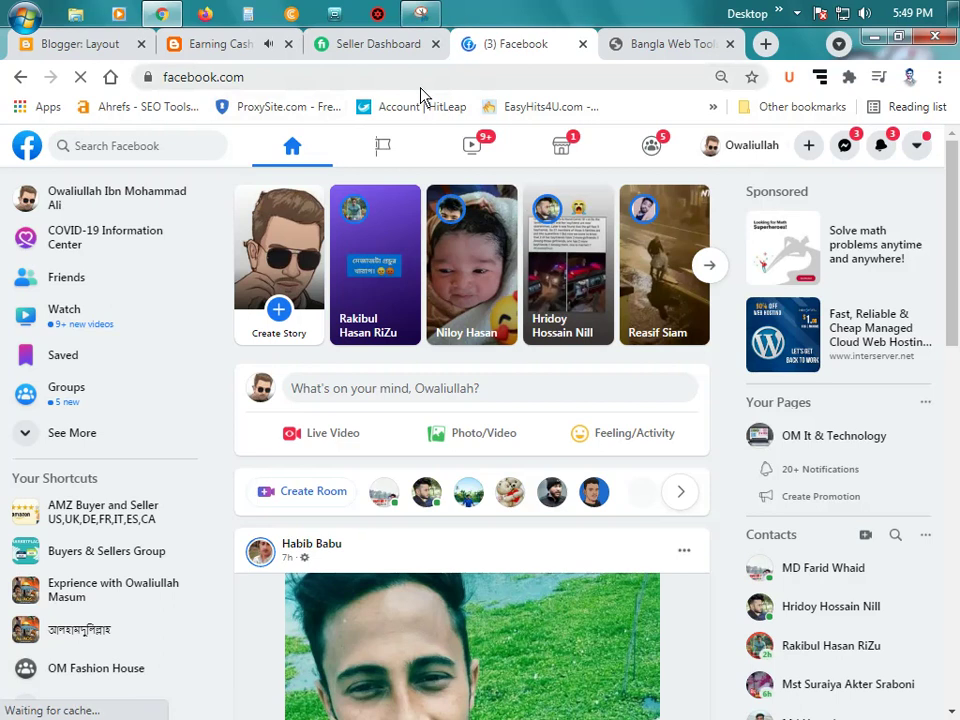
pyautogui.scroll(-3, 574, 347)
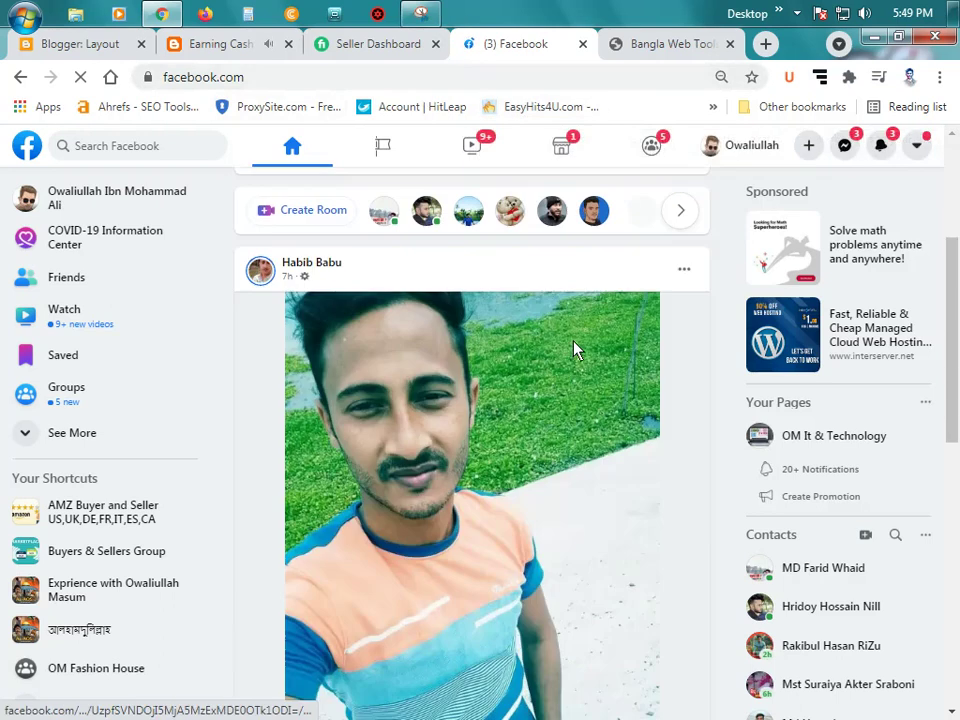
pyautogui.scroll(3, 450, 250)
pyautogui.click(392, 84)
pyautogui.hotkey('ctrl', 'c')
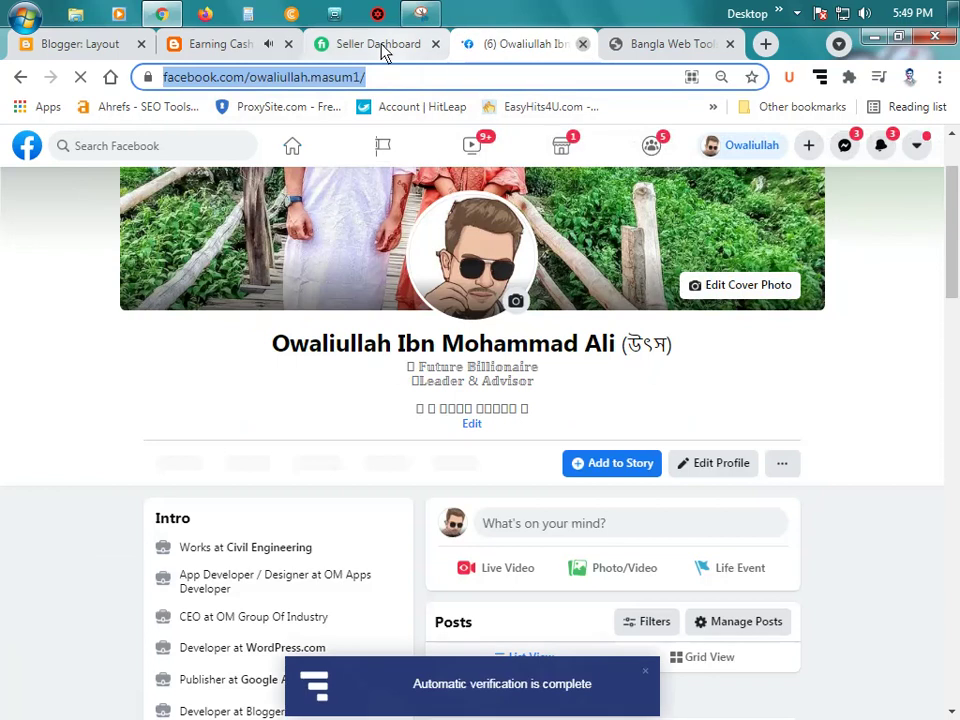
# Step: Close the Facebook tab and return to Blogger's Facebook gadget settings
pyautogui.hotkey('ctrl', 'w')
pyautogui.click(240, 47)
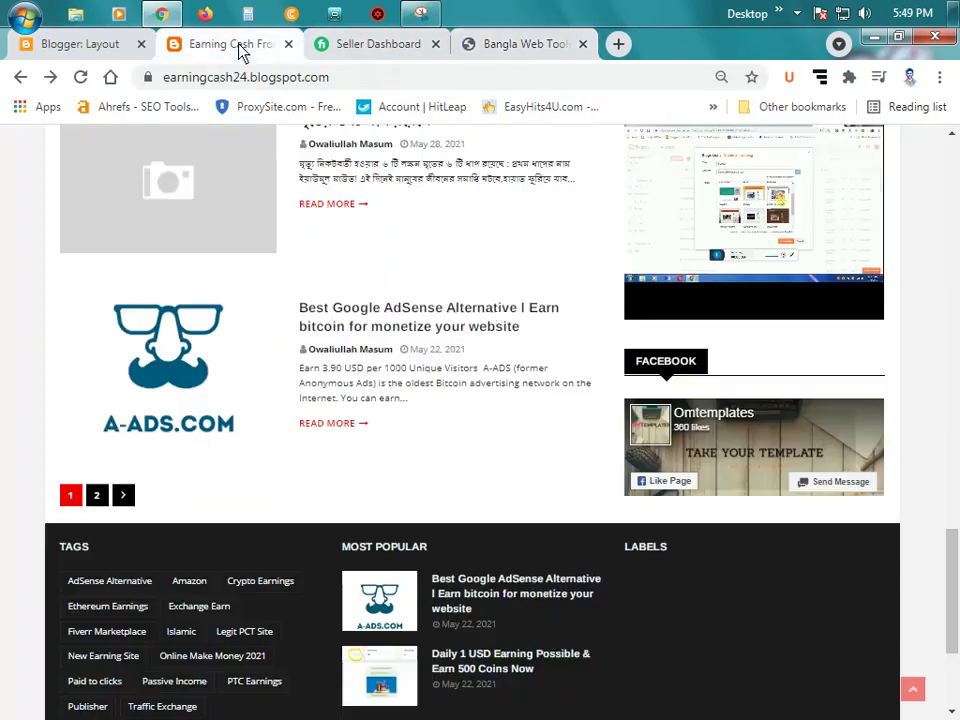
pyautogui.click(80, 46)
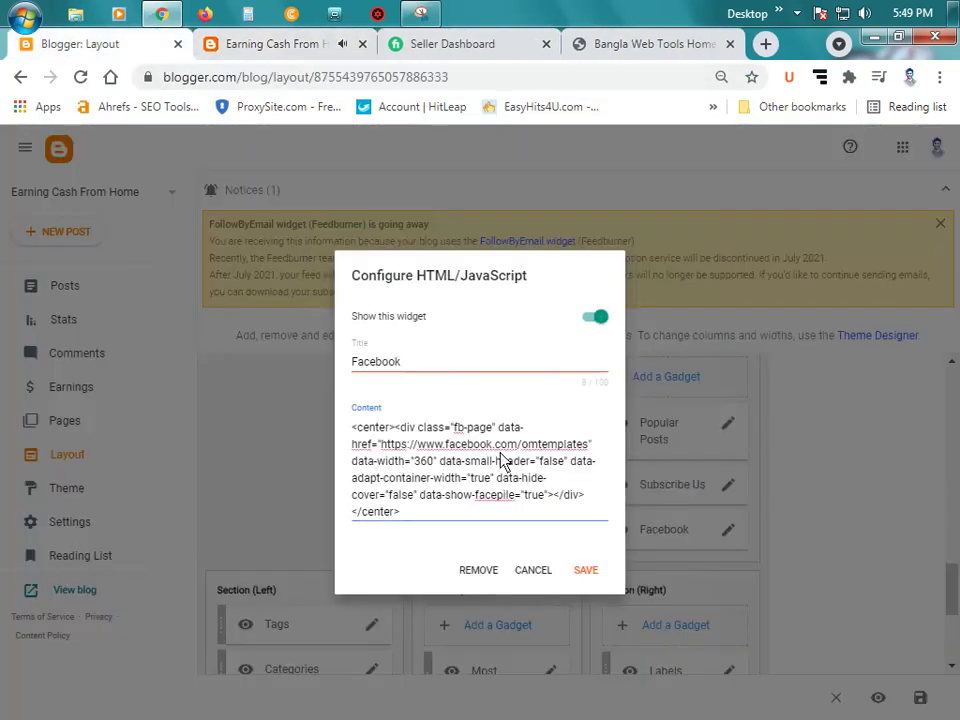
# Step: Replace the gadget's data-href with the new Facebook page link, save it, and show the live blog
pyautogui.click(381, 444)
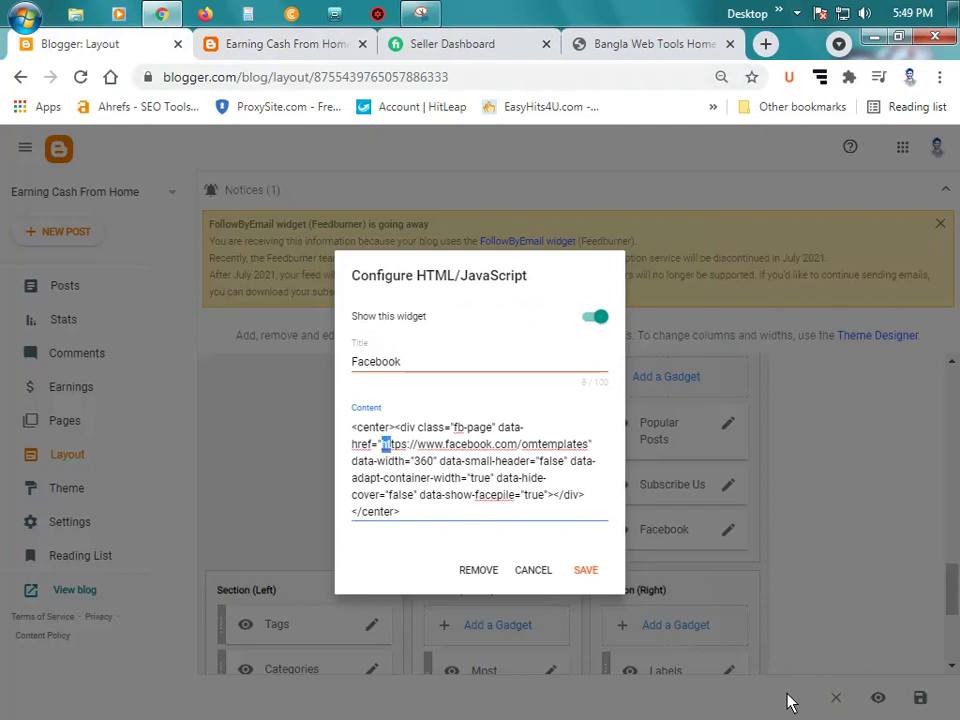
pyautogui.hotkey('shift', 'Right')
pyautogui.hotkey('shift', 'Right')
pyautogui.hotkey('shift', 'Right')
pyautogui.hotkey('shift', 'Right')
pyautogui.hotkey('shift', 'Right')
pyautogui.hotkey('shift', 'Right')
pyautogui.hotkey('shift', 'Right')
pyautogui.hotkey('shift', 'Right')
pyautogui.hotkey('shift', 'Right')
pyautogui.hotkey('shift', 'Right')
pyautogui.hotkey('shift', 'Right')
pyautogui.hotkey('shift', 'Right')
pyautogui.hotkey('shift', 'Right')
pyautogui.hotkey('shift', 'Right')
pyautogui.hotkey('shift', 'Right')
pyautogui.hotkey('shift', 'Right')
pyautogui.hotkey('shift', 'Right')
pyautogui.hotkey('shift', 'Right')
pyautogui.hotkey('shift', 'Right')
pyautogui.hotkey('shift', 'Right')
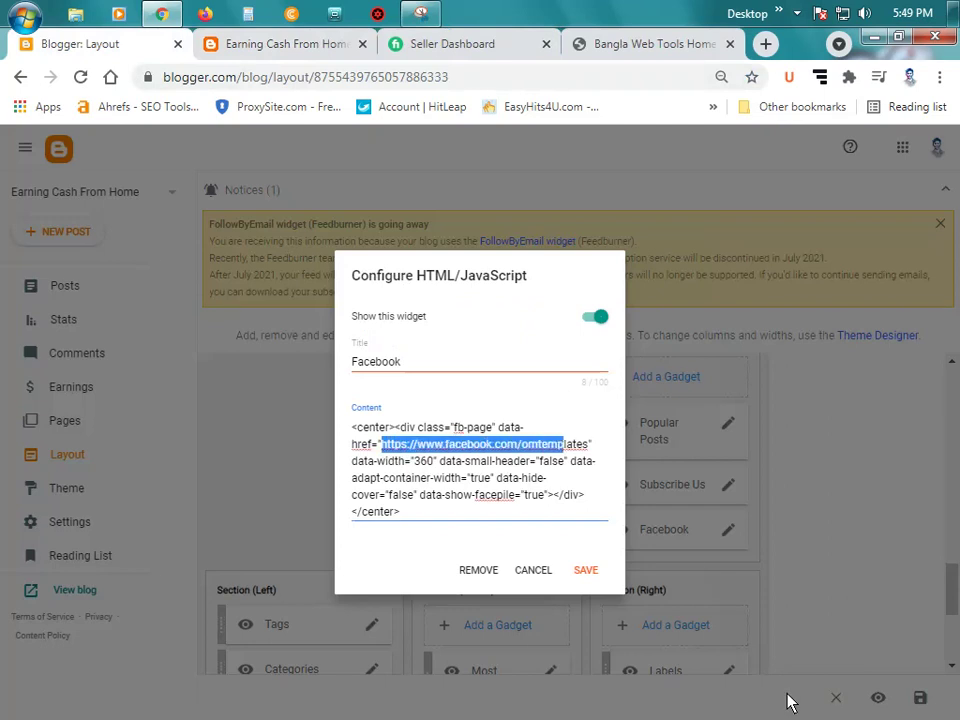
pyautogui.hotkey('shift', 'Right')
pyautogui.hotkey('shift', 'Right')
pyautogui.hotkey('shift', 'Right')
pyautogui.hotkey('shift', 'Right')
pyautogui.hotkey('ctrl', 'v')
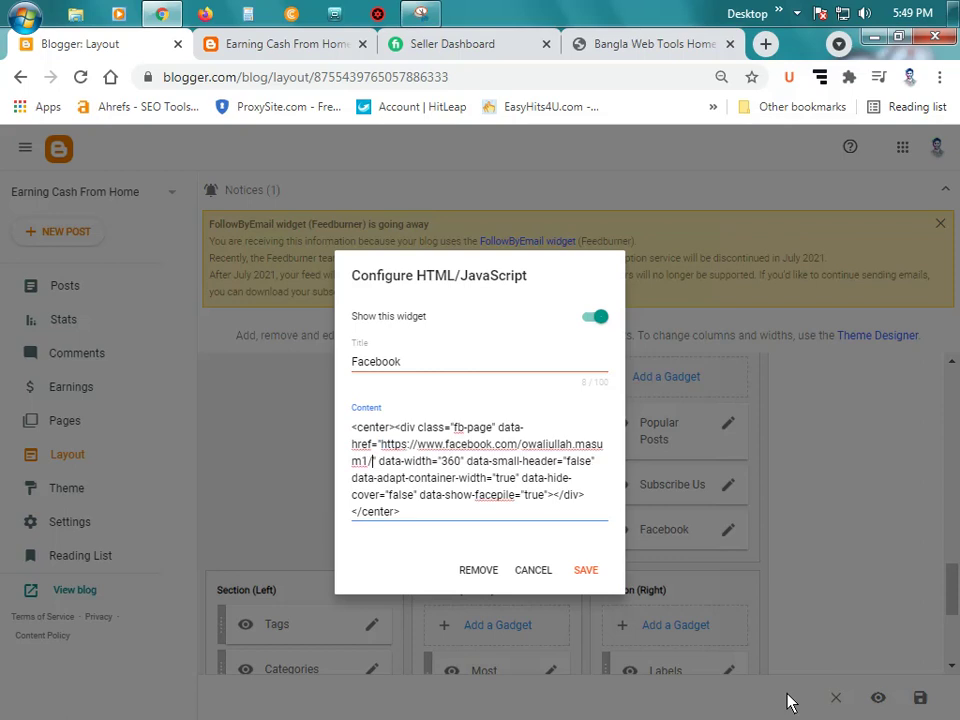
pyautogui.click(586, 570)
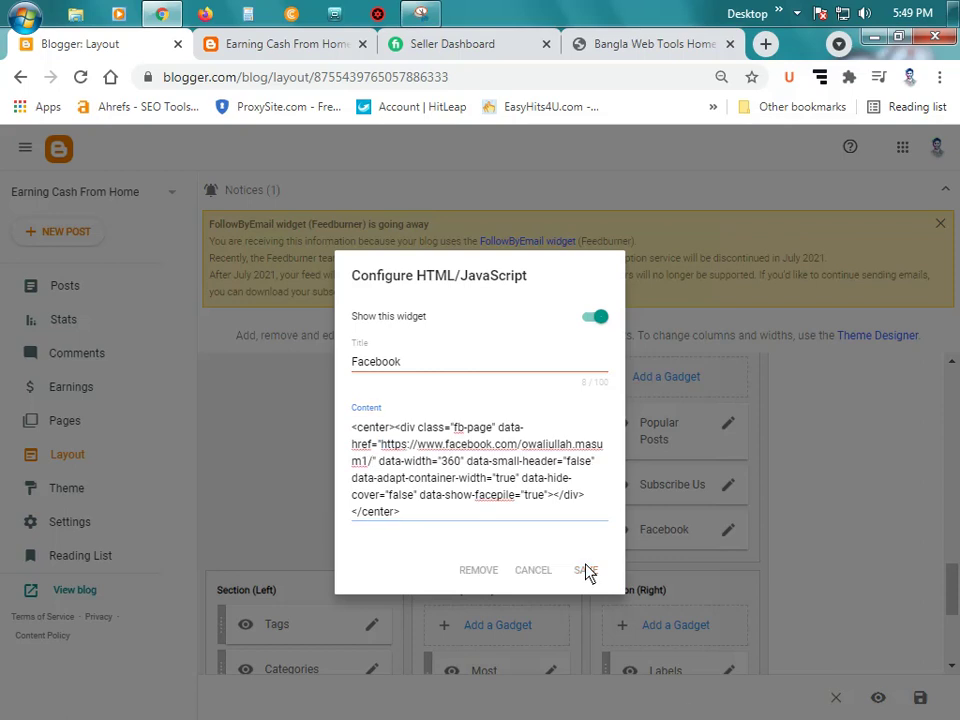
pyautogui.click(268, 44)
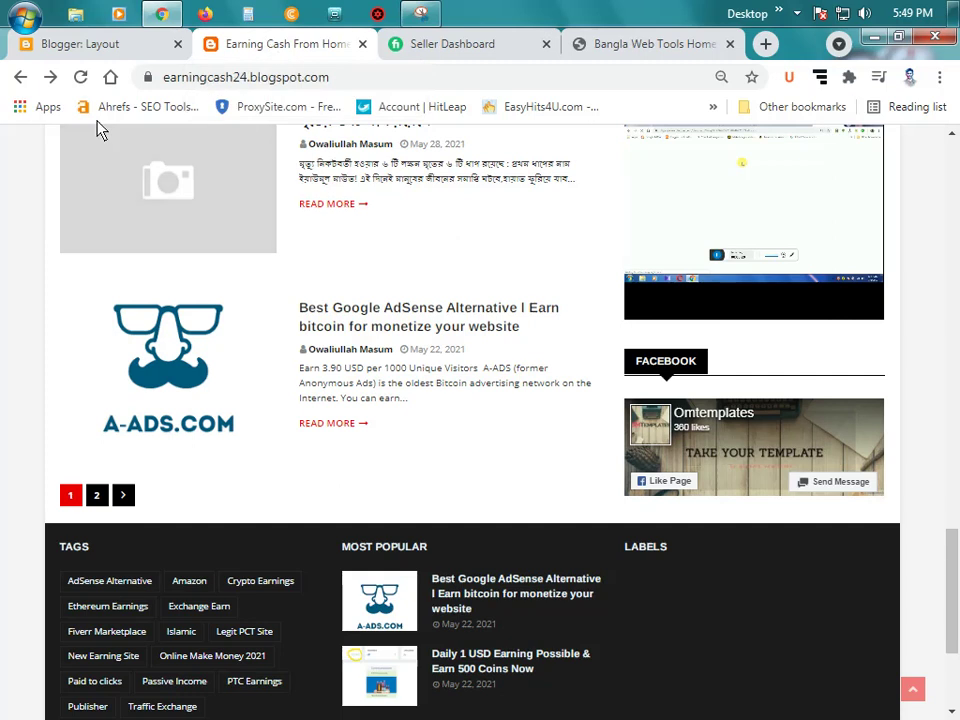
# Step: Reload the live blog at 100% zoom and scroll down to check the Facebook section
pyautogui.click(81, 77)
pyautogui.scroll(12, 800, 388)
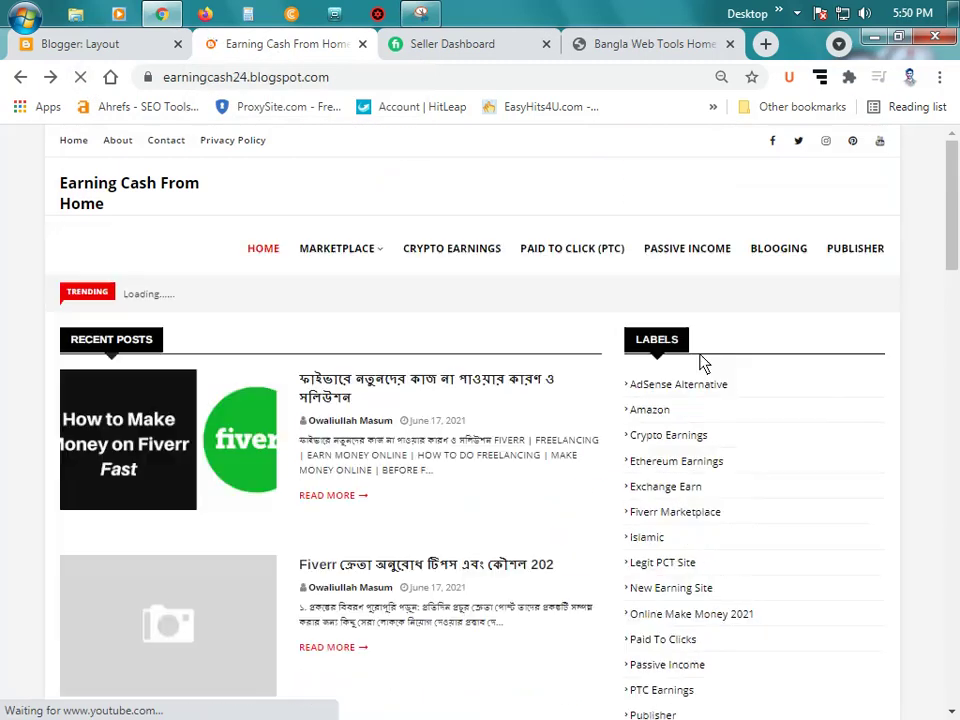
pyautogui.hotkey('ctrl', '-')
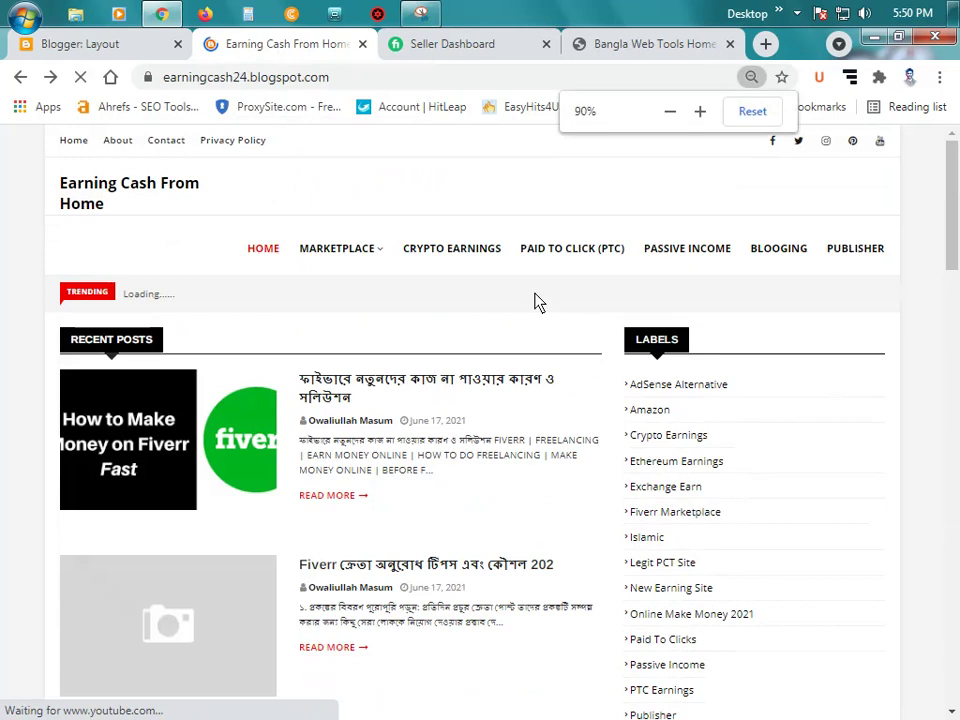
pyautogui.hotkey('ctrl', '+')
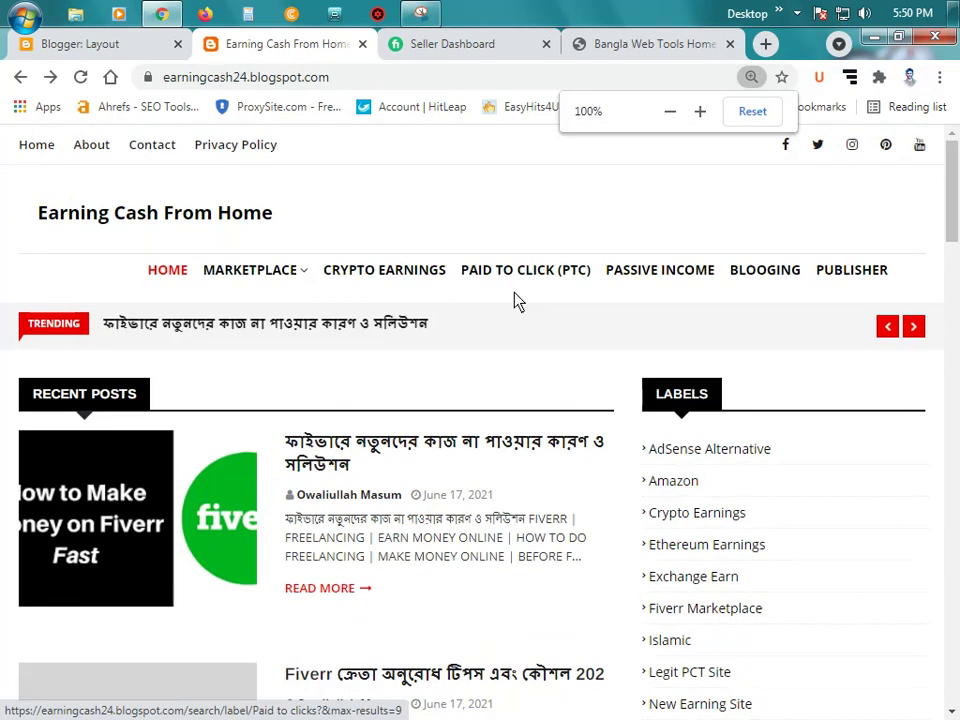
pyautogui.scroll(-6, 575, 288)
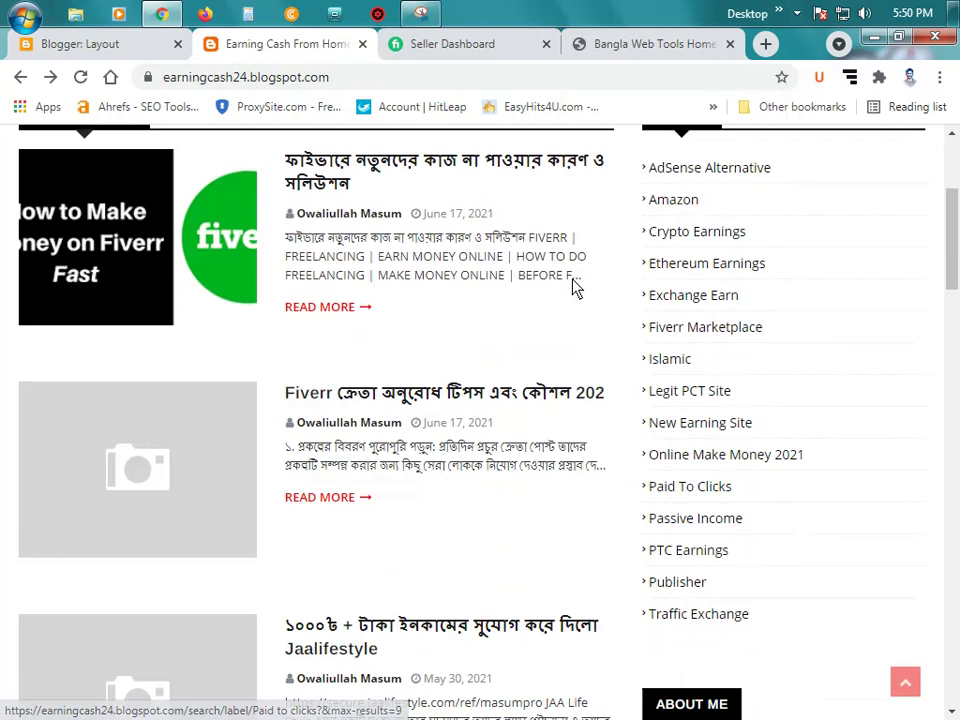
pyautogui.scroll(-10, 575, 288)
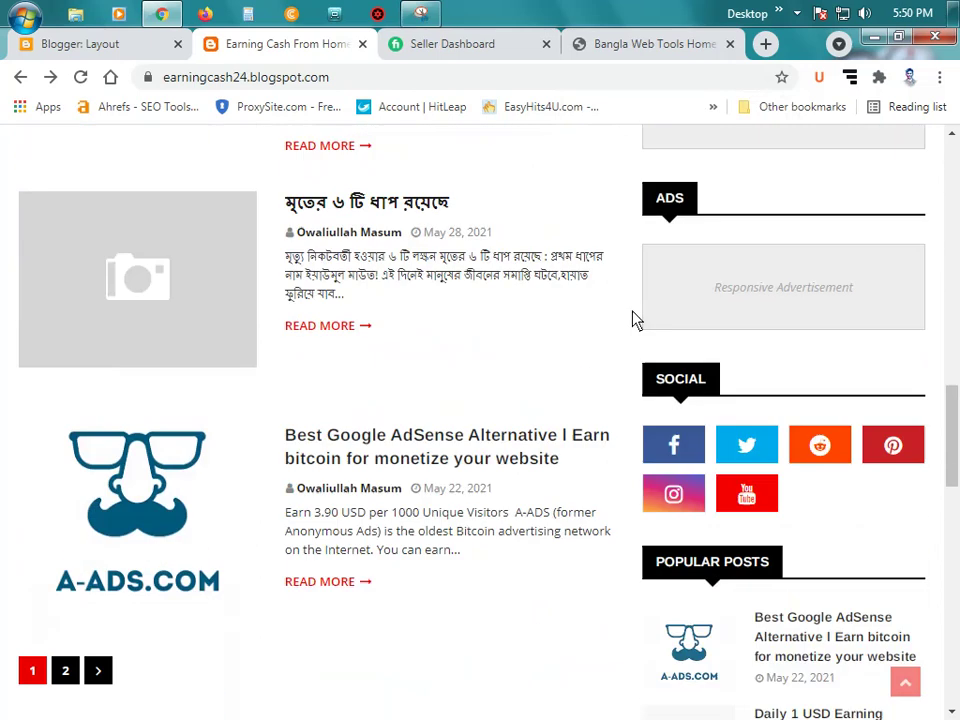
pyautogui.scroll(-5, 636, 321)
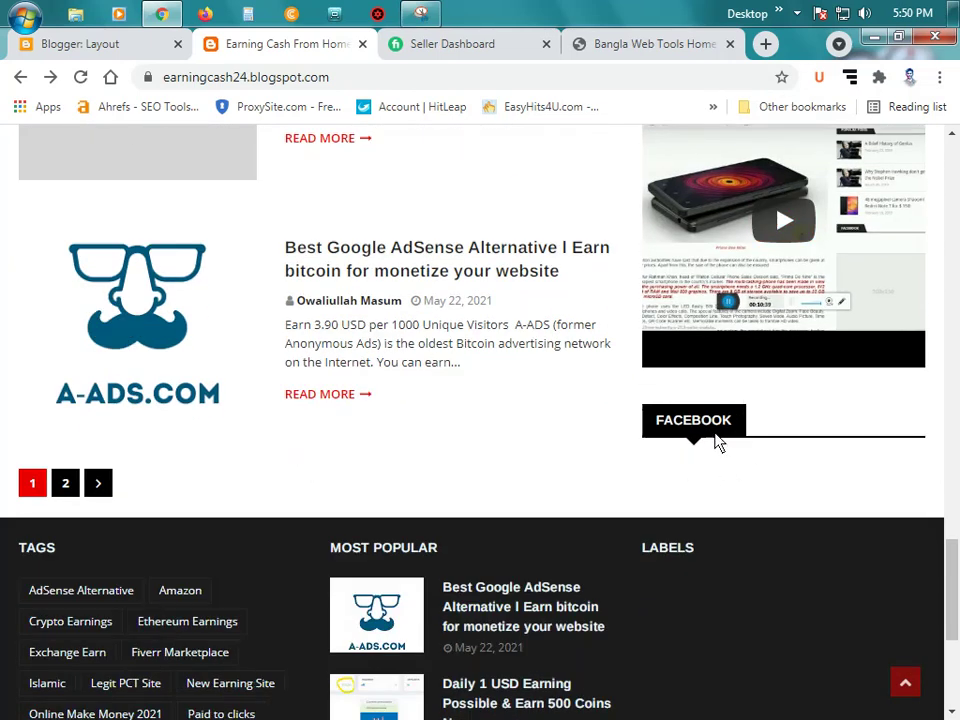
pyautogui.click(90, 48)
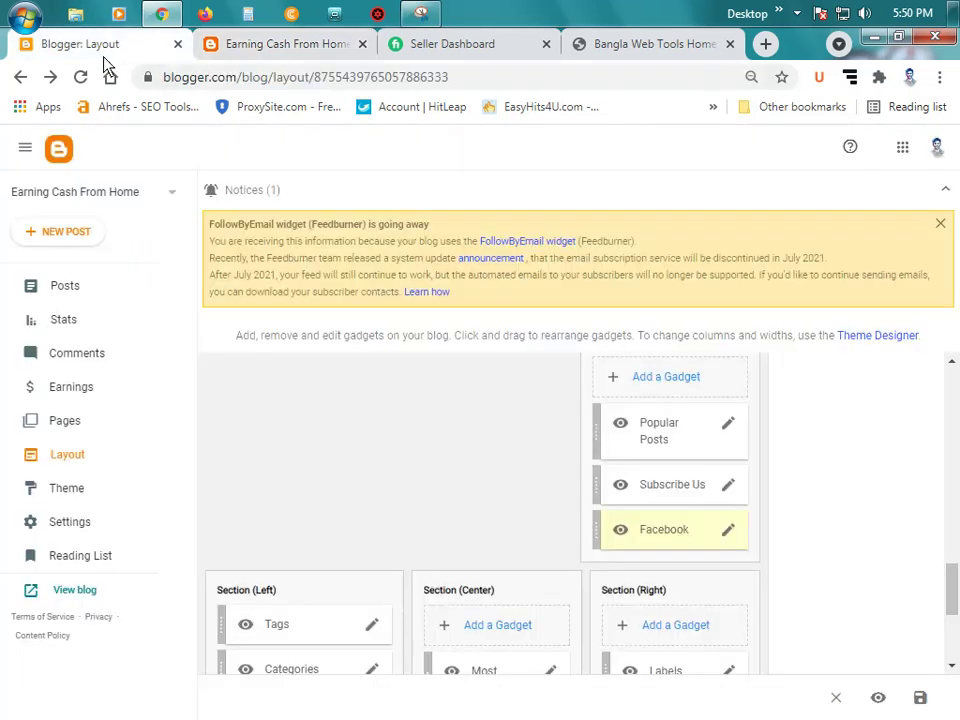
pyautogui.click(727, 533)
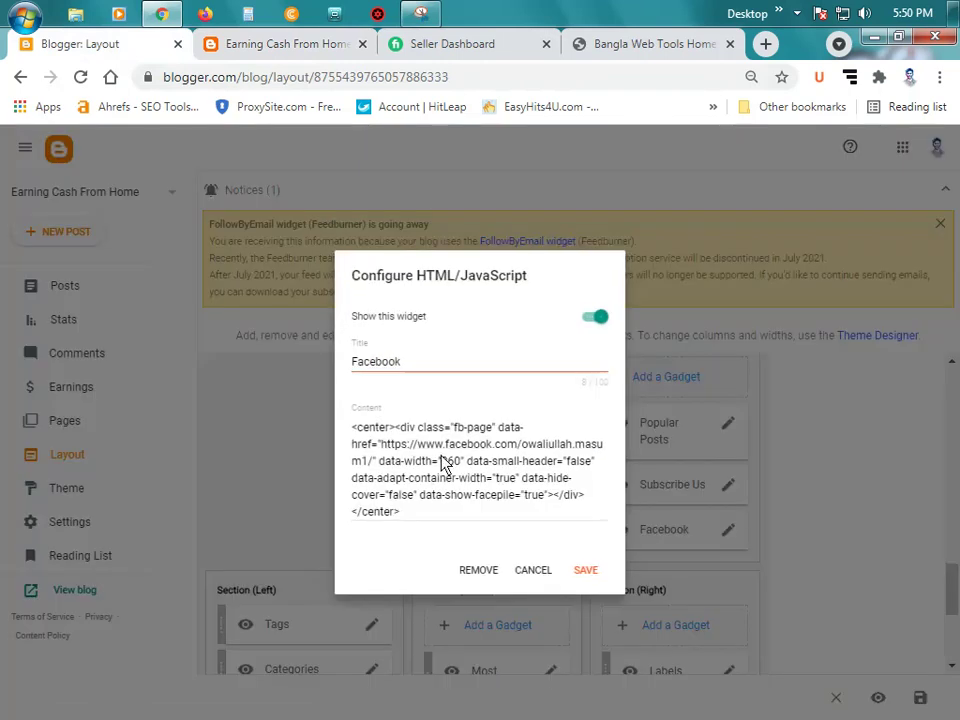
pyautogui.click(440, 462)
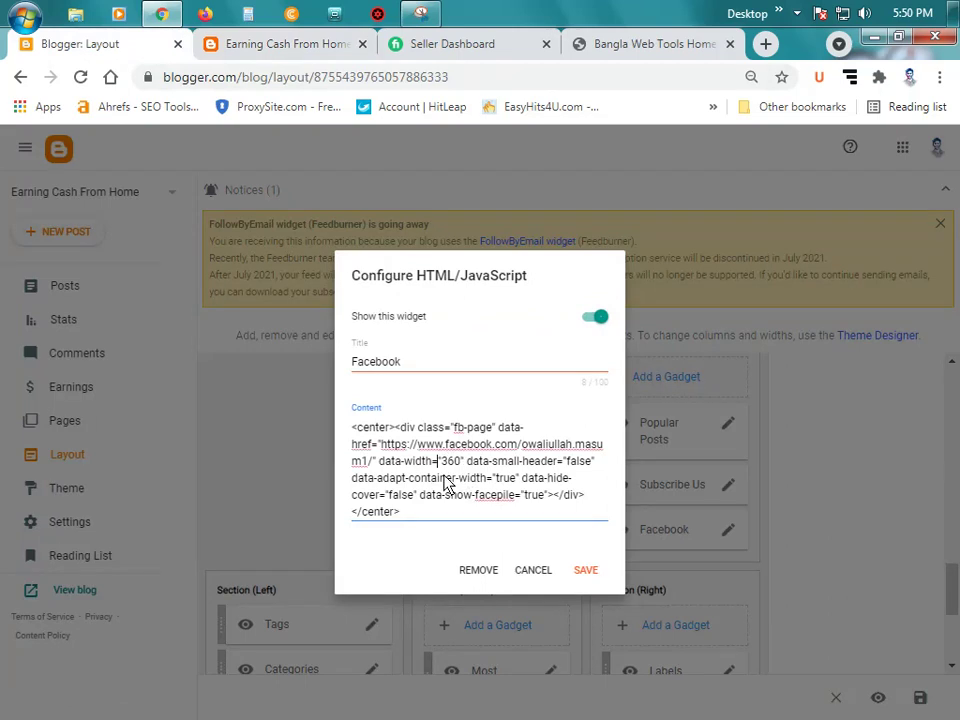
pyautogui.click(588, 570)
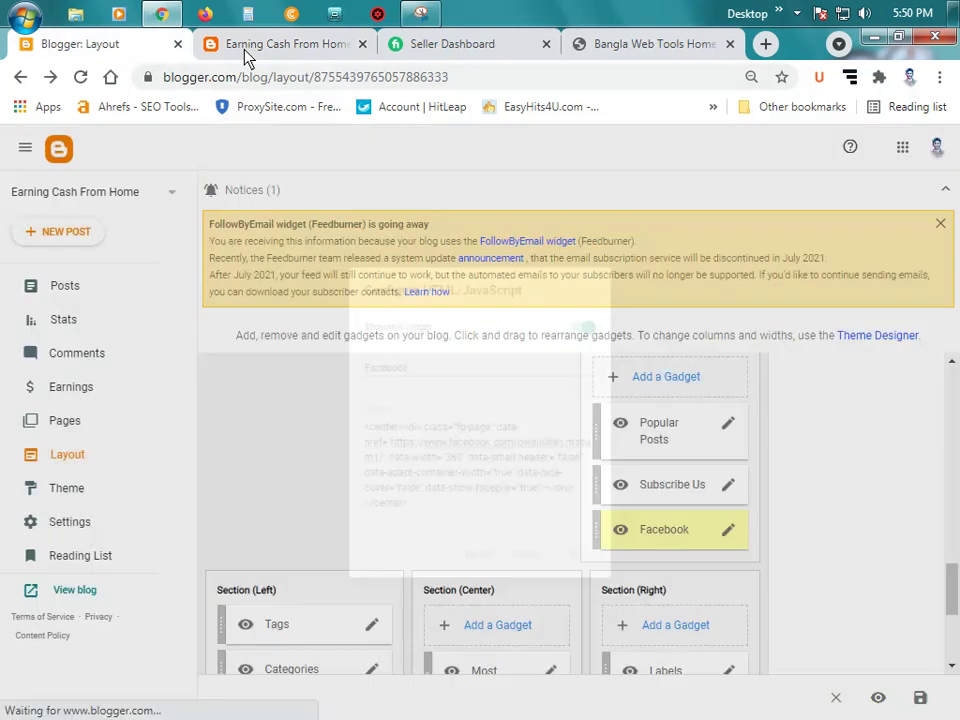
pyautogui.click(240, 46)
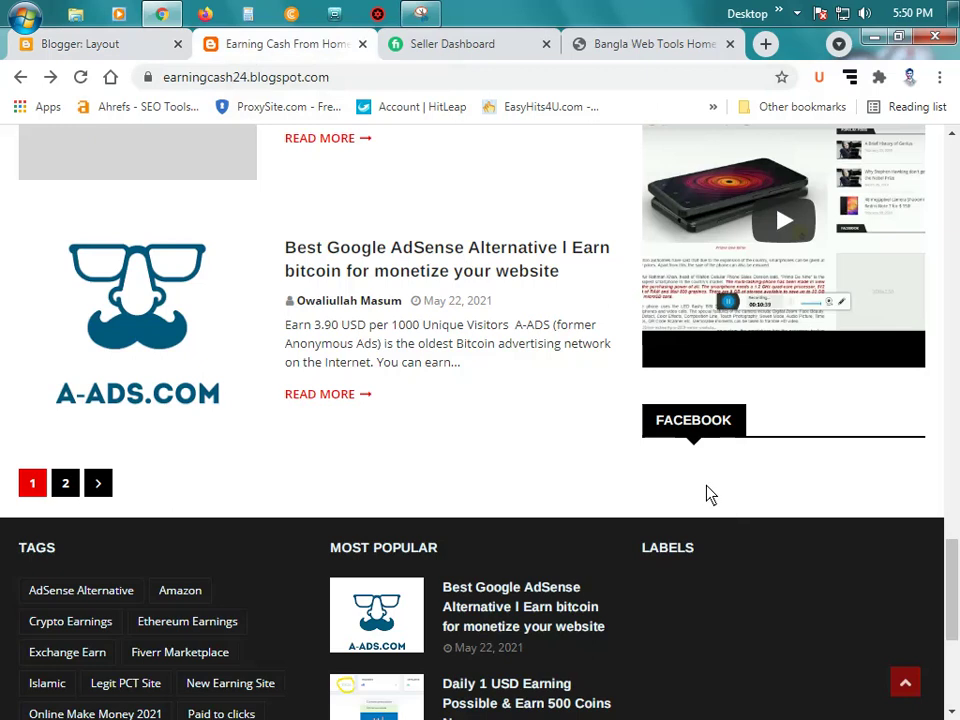
pyautogui.scroll(-2, 709, 493)
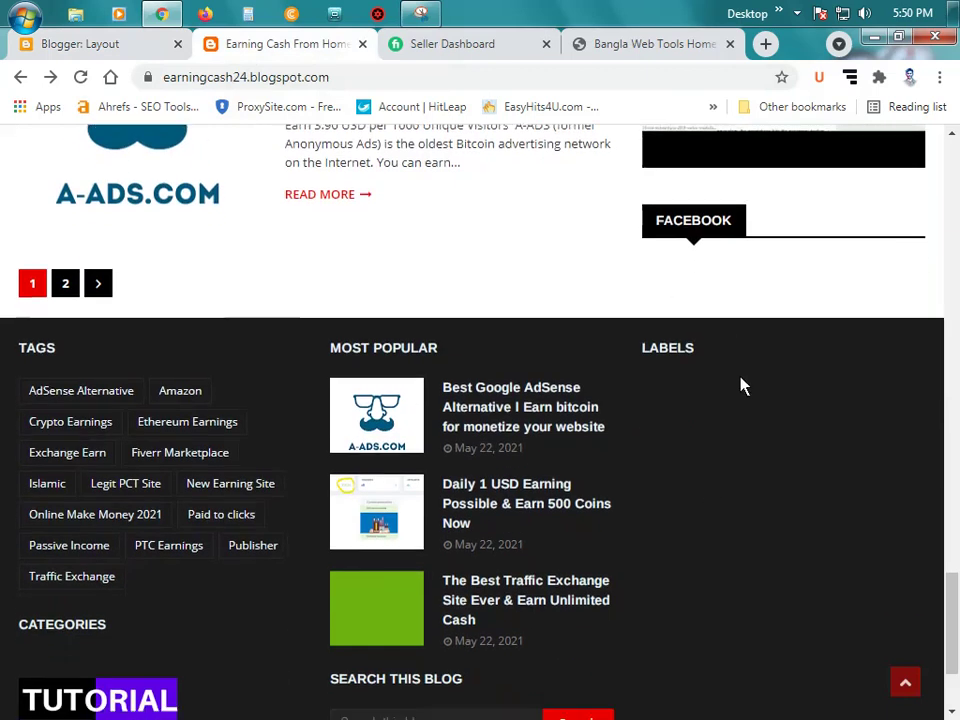
pyautogui.scroll(-2, 741, 386)
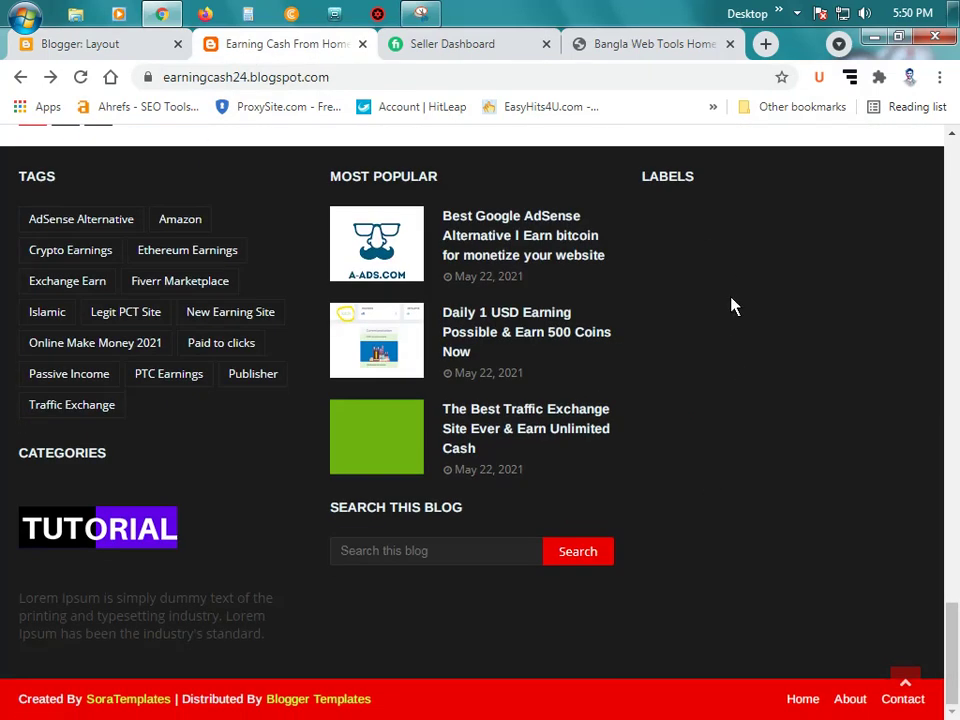
pyautogui.scroll(2, 727, 310)
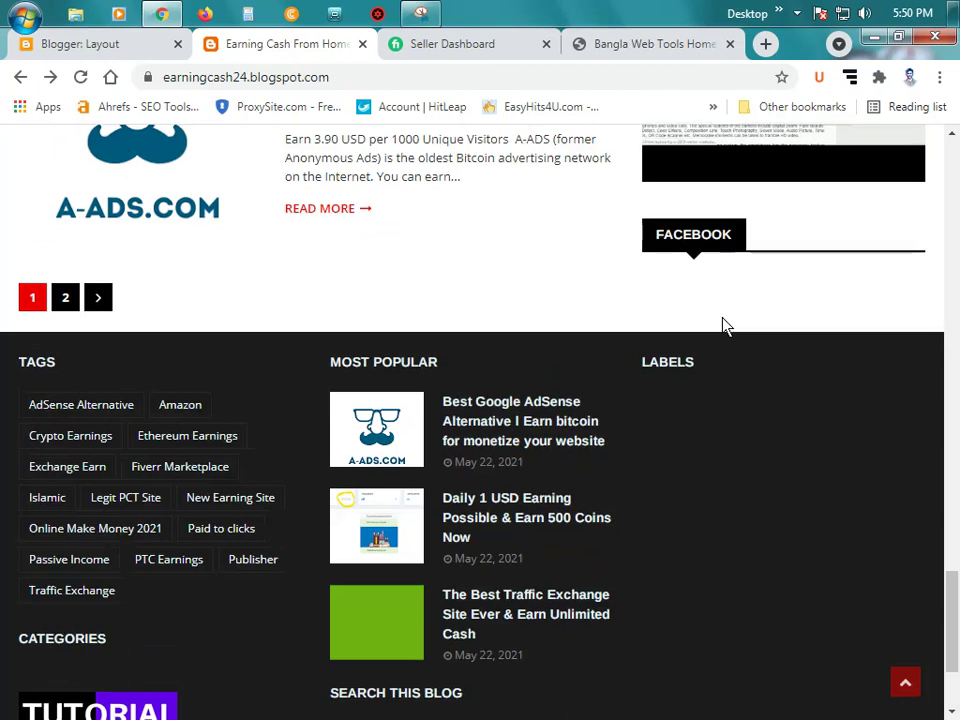
pyautogui.scroll(-1, 722, 324)
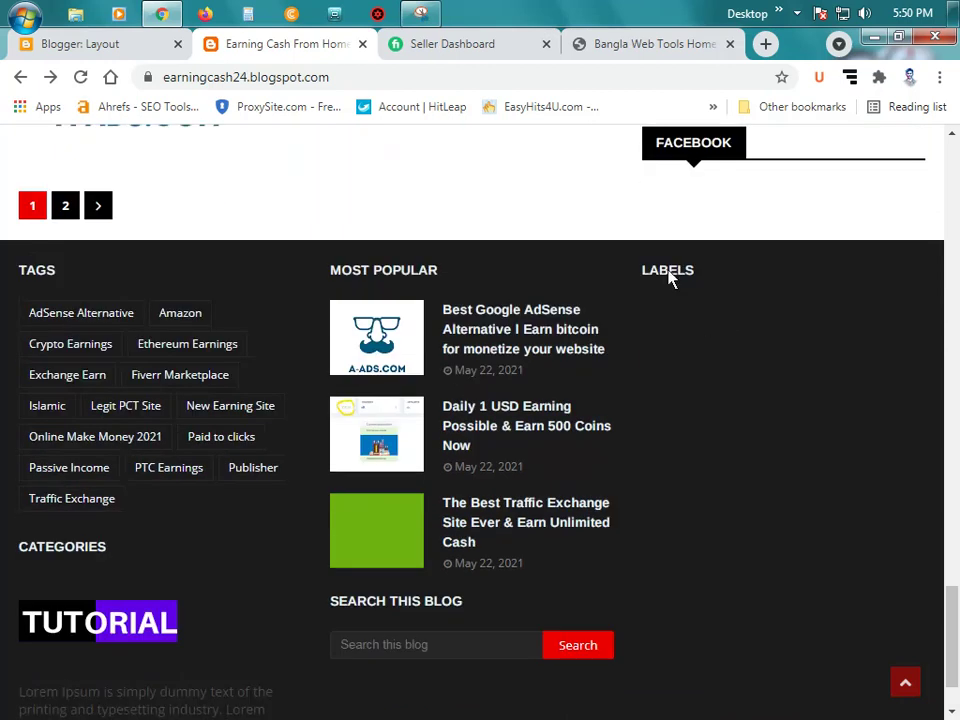
pyautogui.scroll(-1, 658, 336)
pyautogui.scroll(6, 658, 336)
pyautogui.scroll(2, 658, 336)
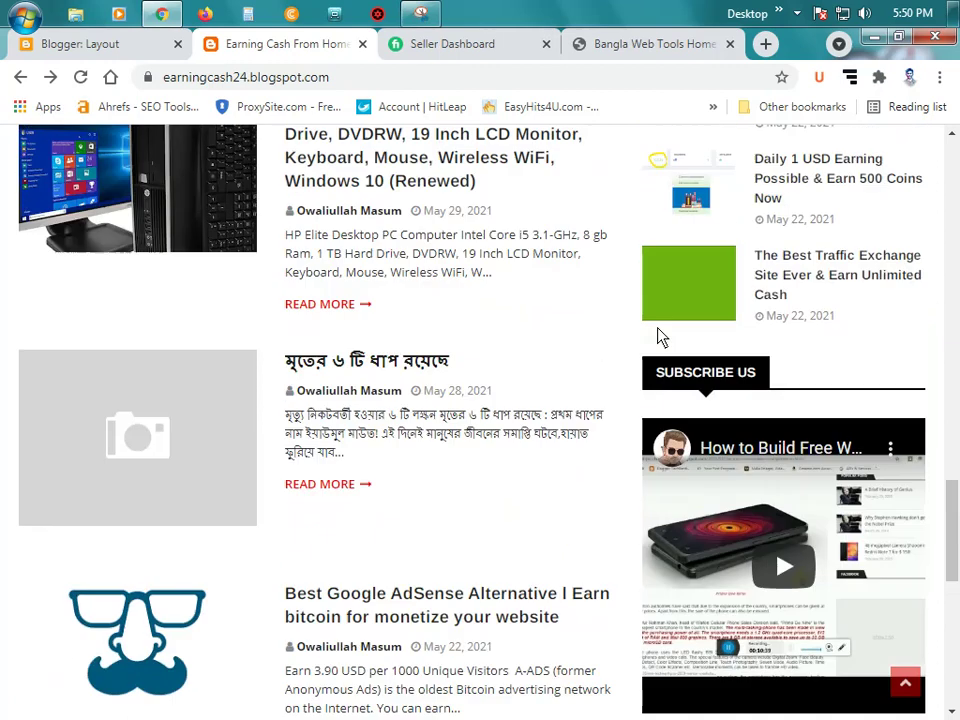
pyautogui.scroll(-3, 660, 340)
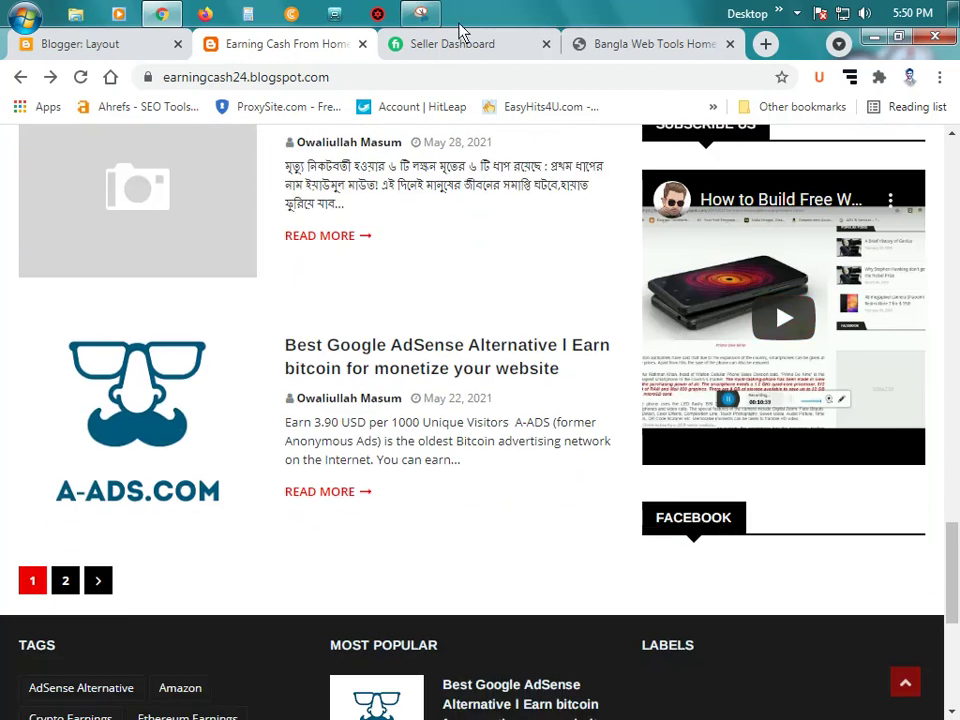
pyautogui.click(108, 47)
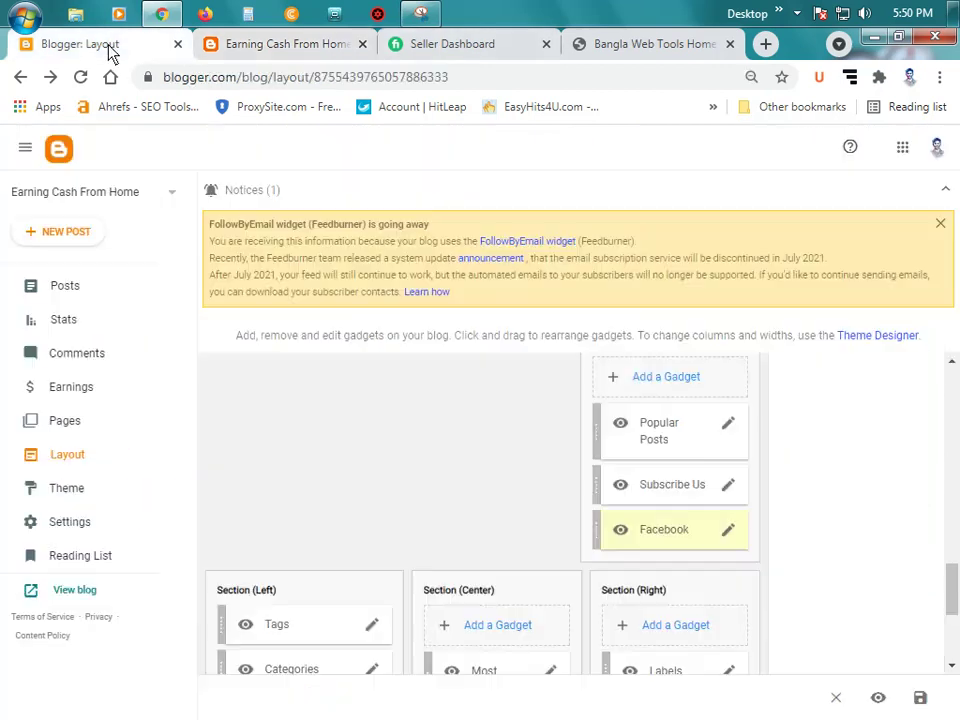
# Step: Re-save the Facebook gadget's settings and glance at the live blog
pyautogui.click(728, 532)
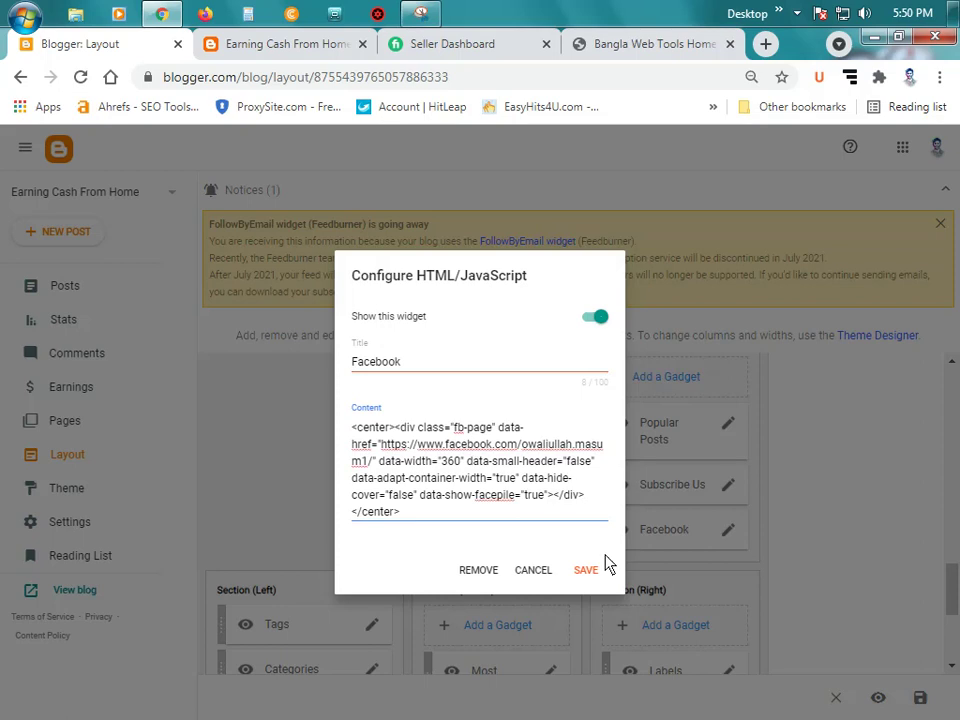
pyautogui.click(587, 572)
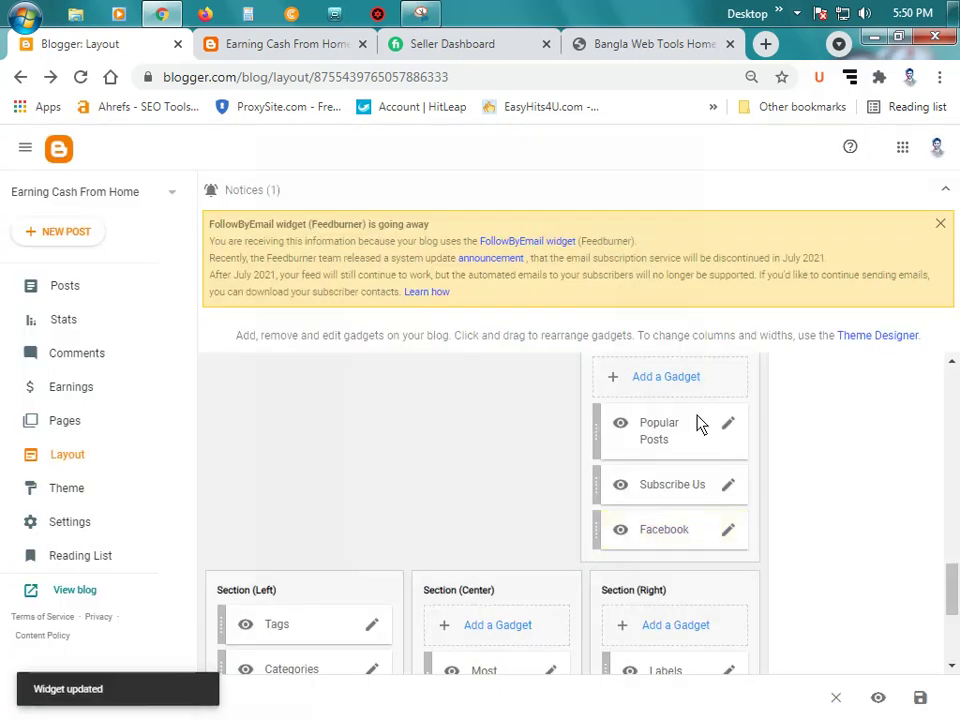
pyautogui.click(255, 48)
pyautogui.scroll(3, 668, 338)
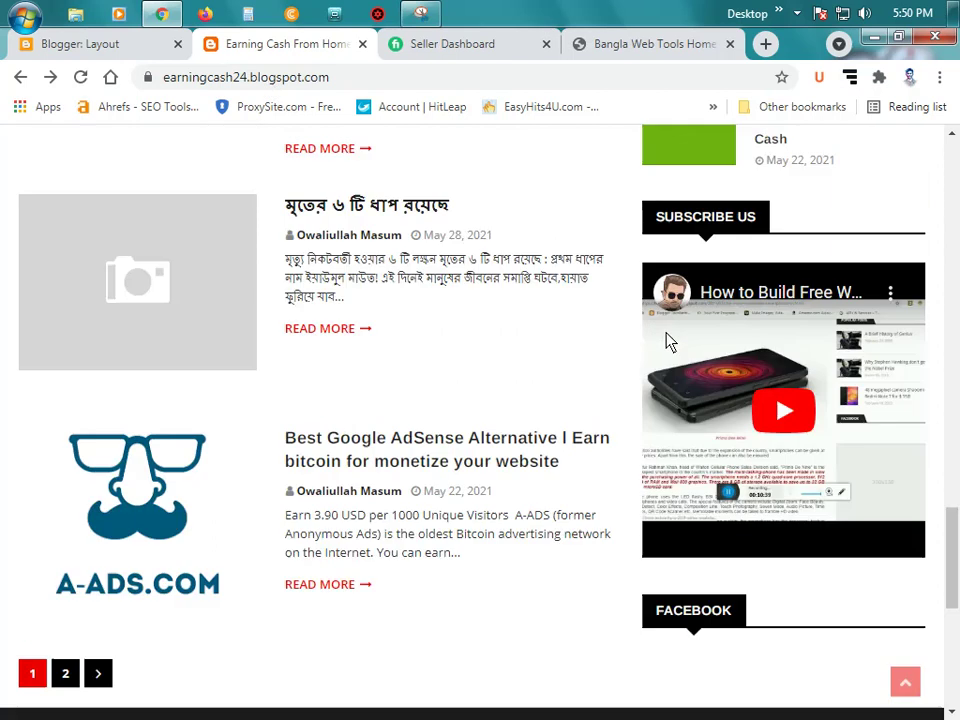
pyautogui.scroll(-2, 555, 328)
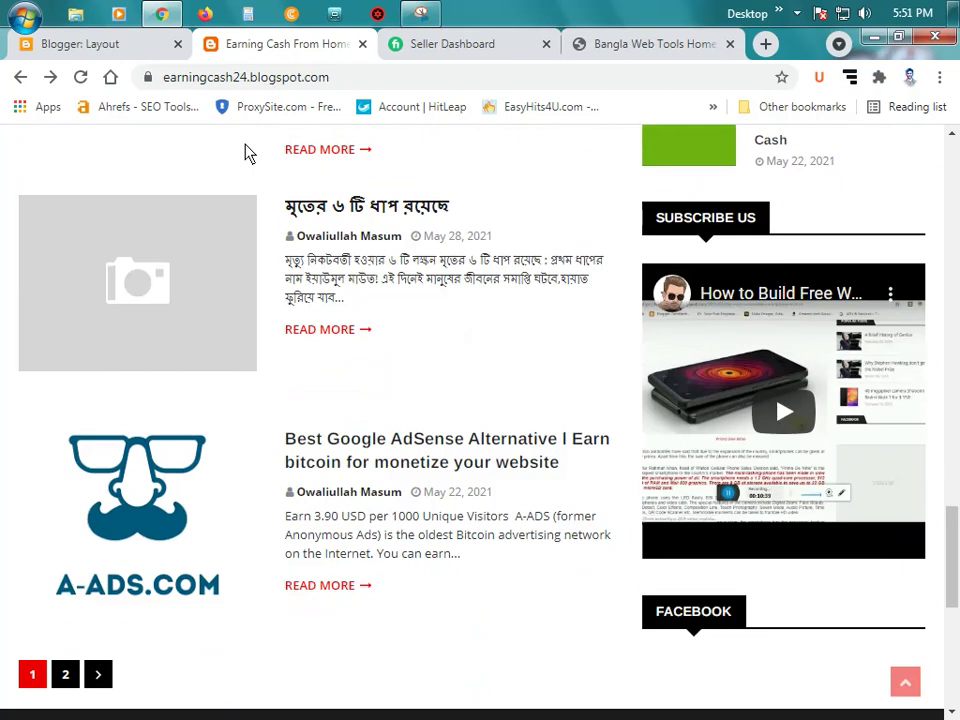
pyautogui.click(115, 46)
# Step: Scroll the footer layout and the live blog footer to compare them, then return to Layout
pyautogui.scroll(-2, 529, 441)
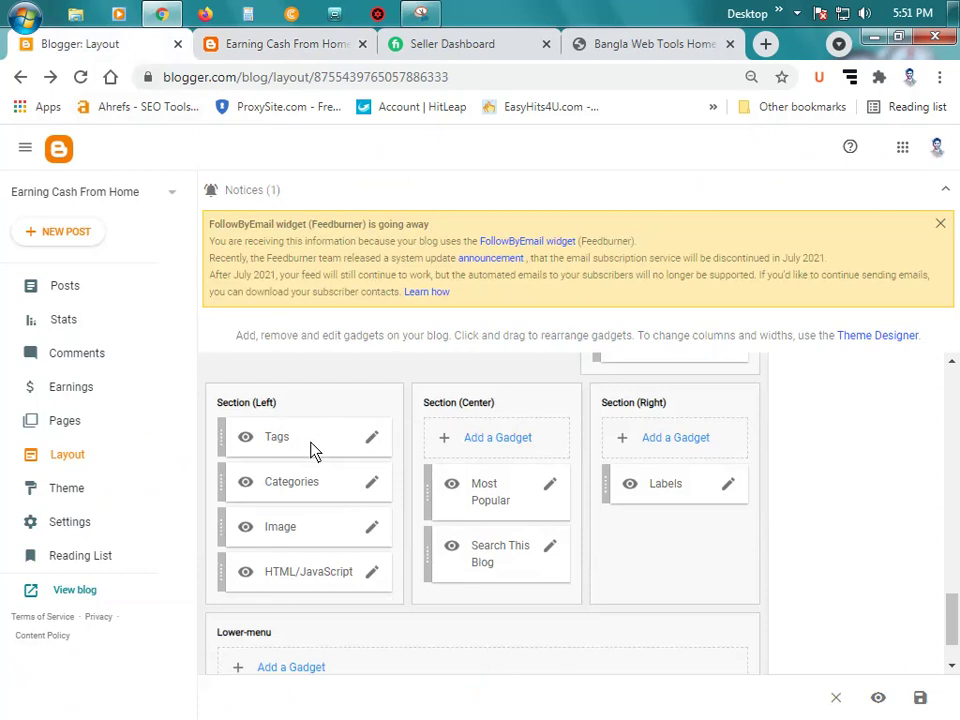
pyautogui.scroll(-1, 387, 432)
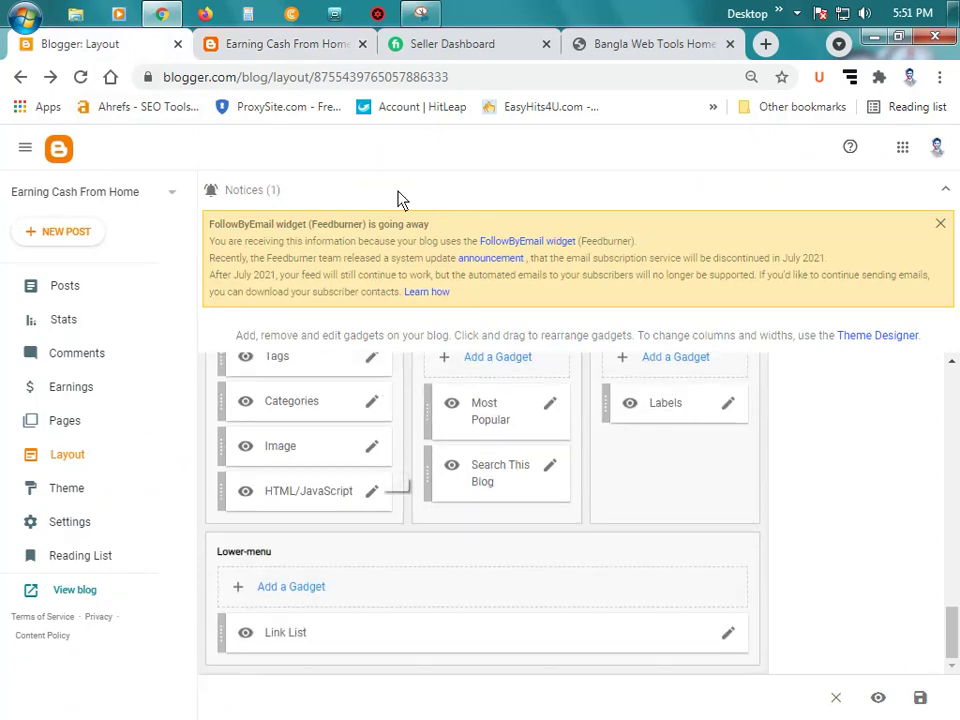
pyautogui.click(319, 45)
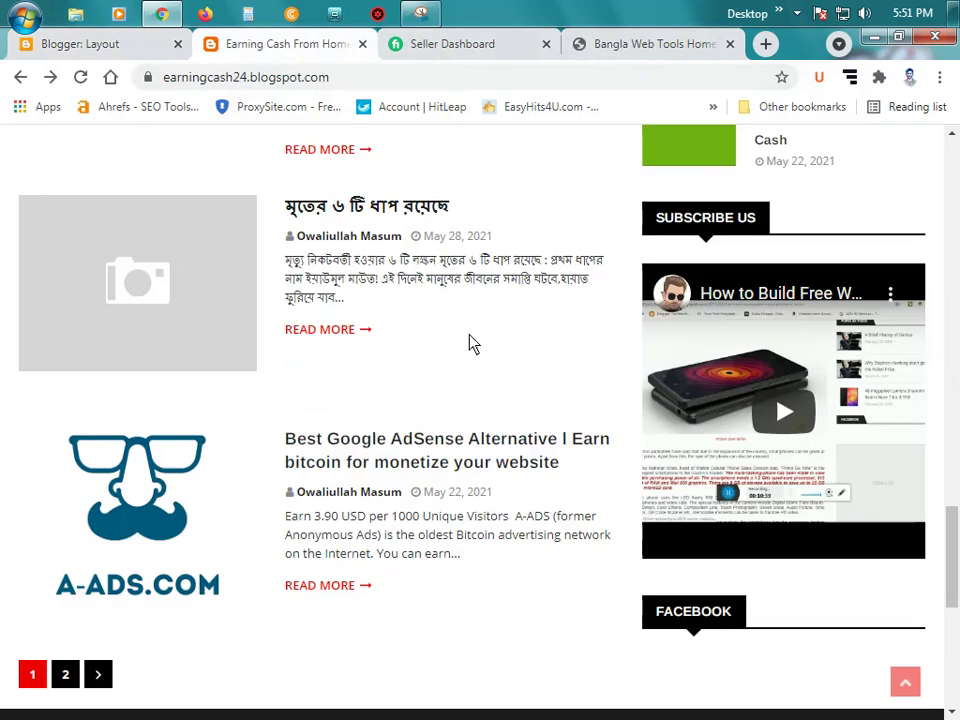
pyautogui.scroll(-5, 469, 343)
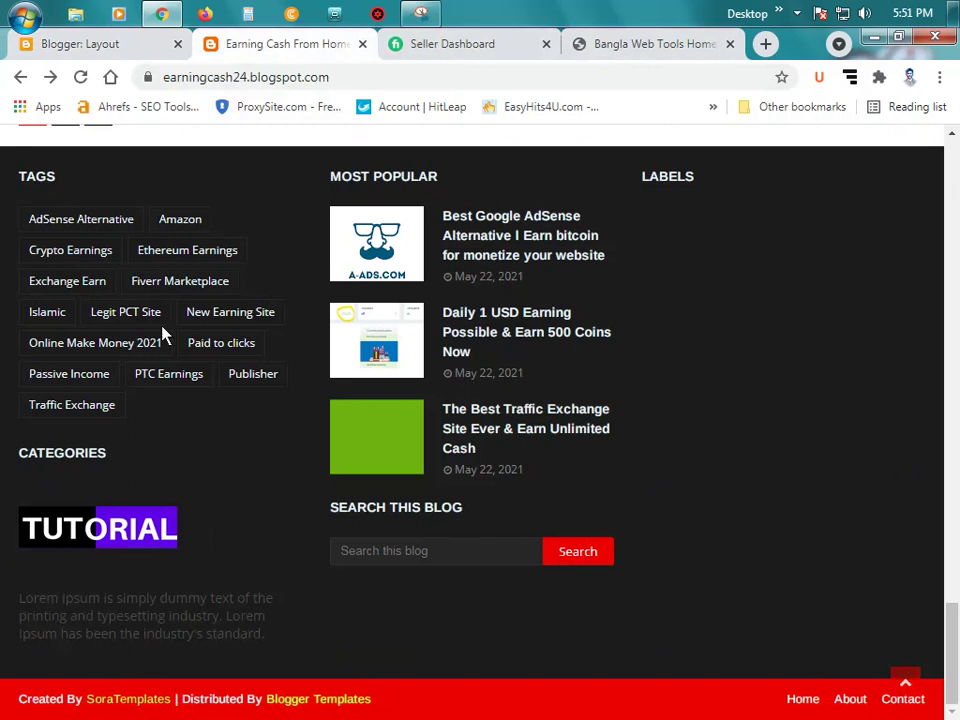
pyautogui.click(96, 44)
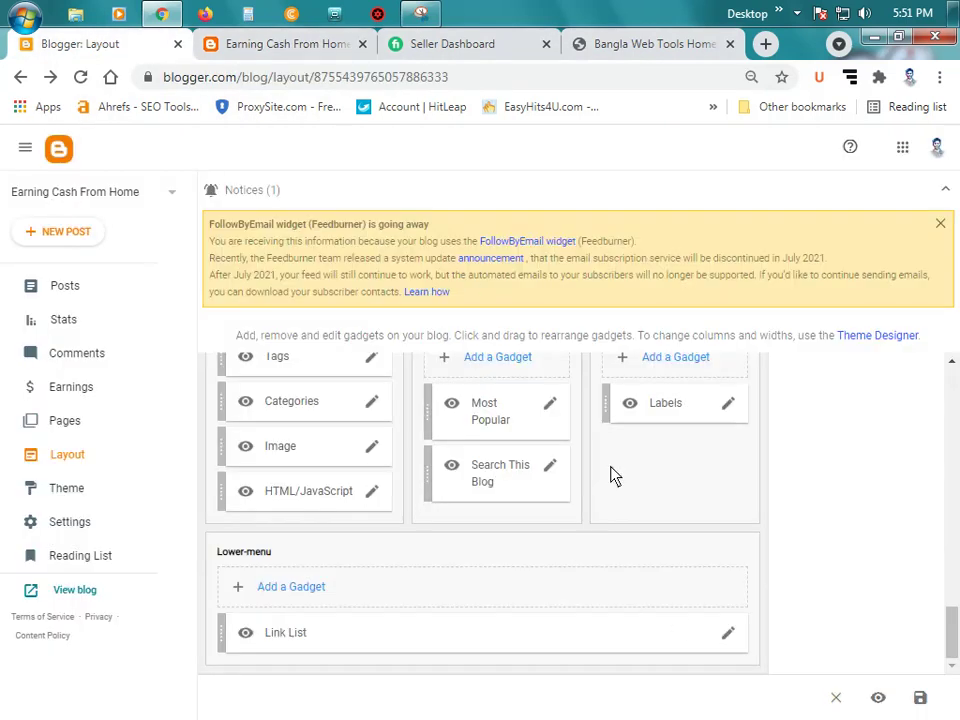
# Step: Point the Link List's About item at the blog's own About page address
pyautogui.click(729, 632)
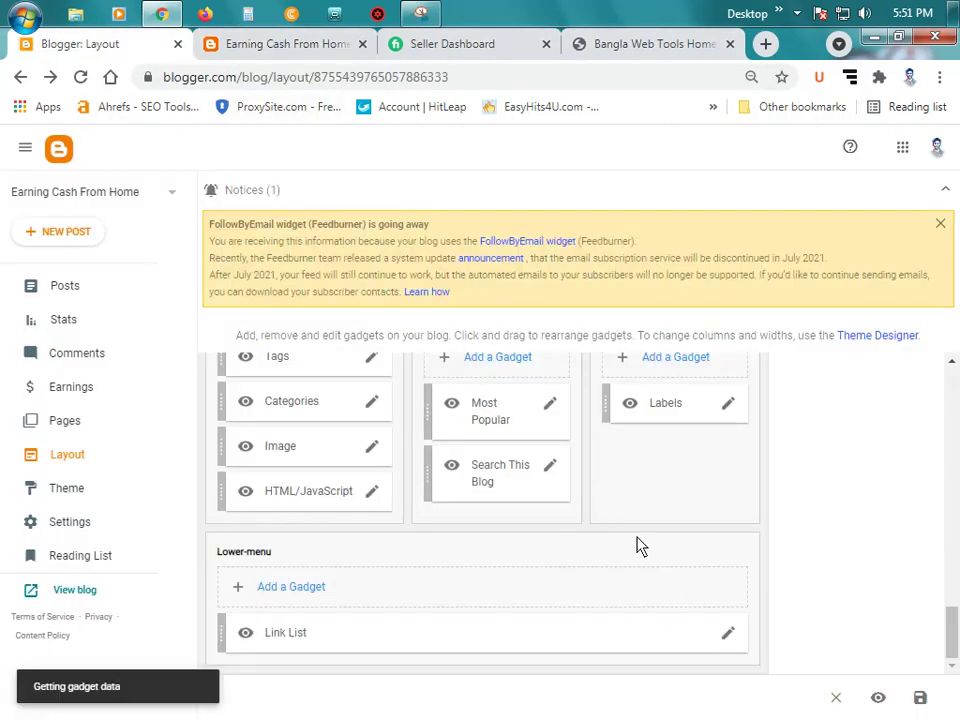
pyautogui.scroll(-2, 514, 480)
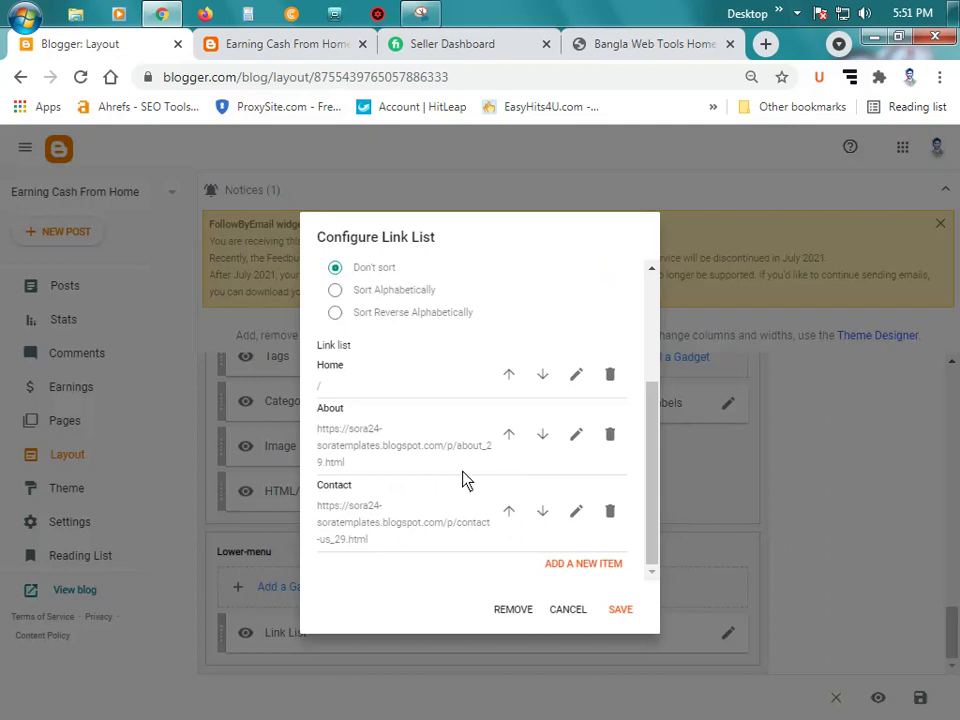
pyautogui.click(258, 45)
pyautogui.scroll(15, 250, 320)
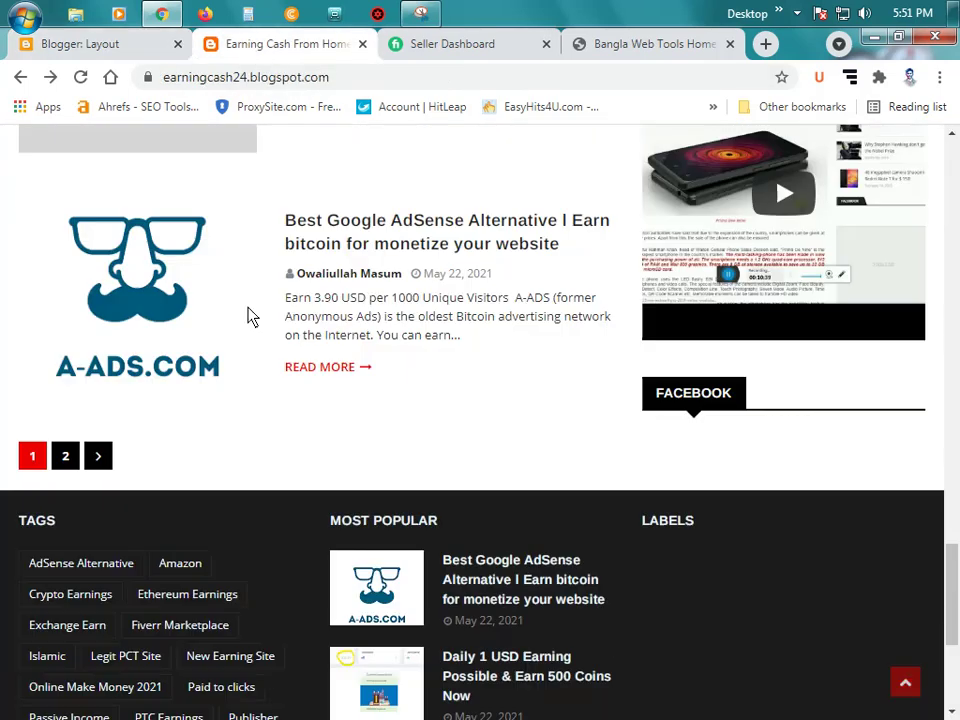
pyautogui.scroll(2, 250, 326)
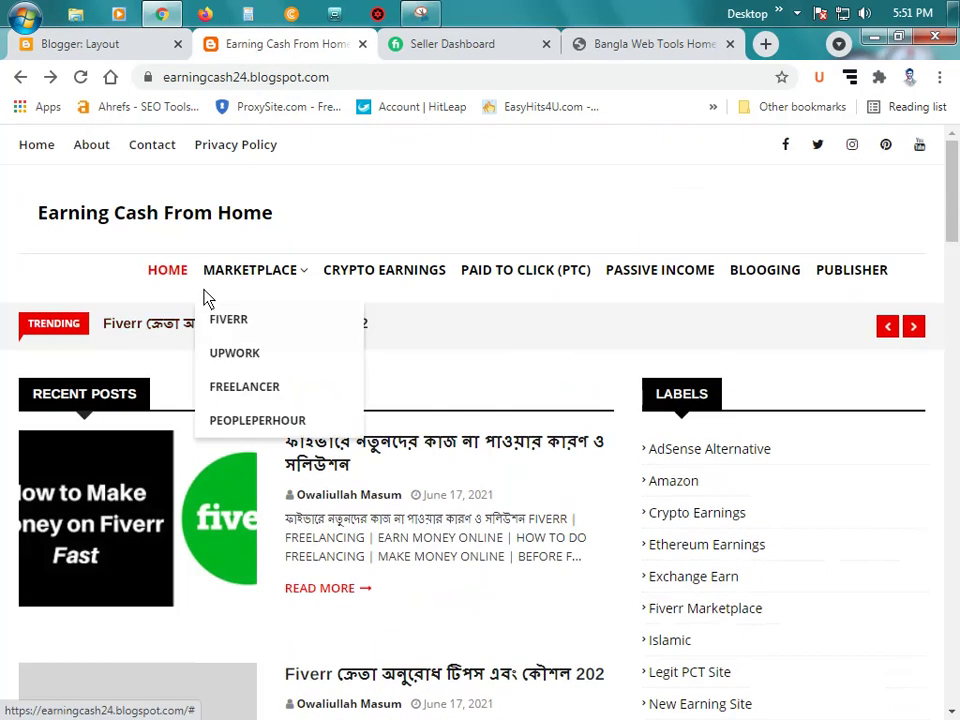
pyautogui.click(100, 146)
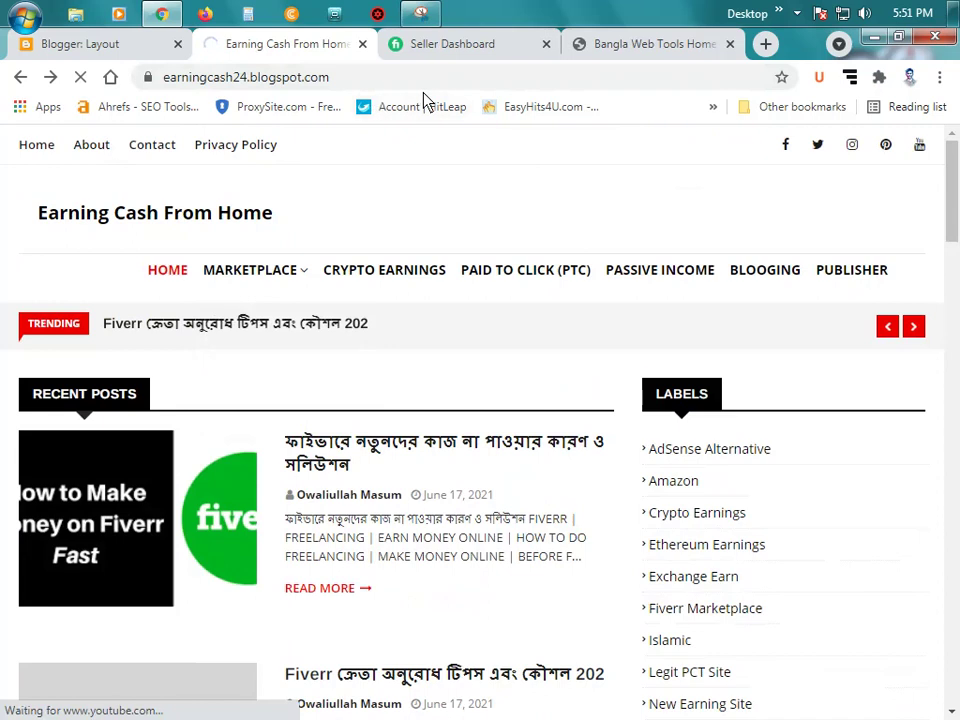
pyautogui.click(455, 80)
pyautogui.hotkey('ctrl', 'c')
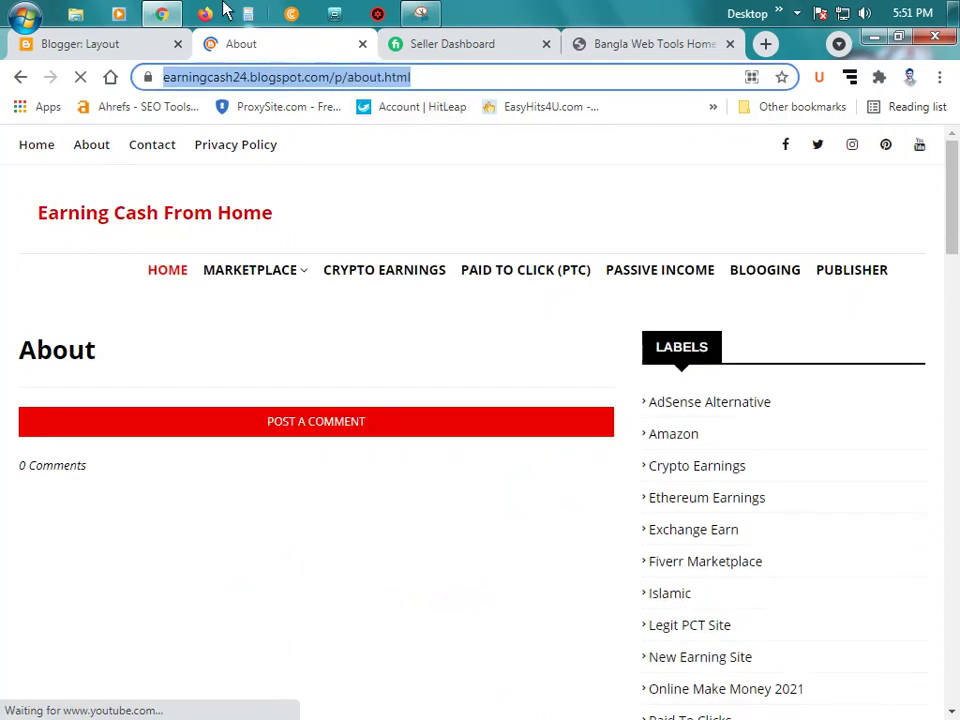
pyautogui.click(128, 45)
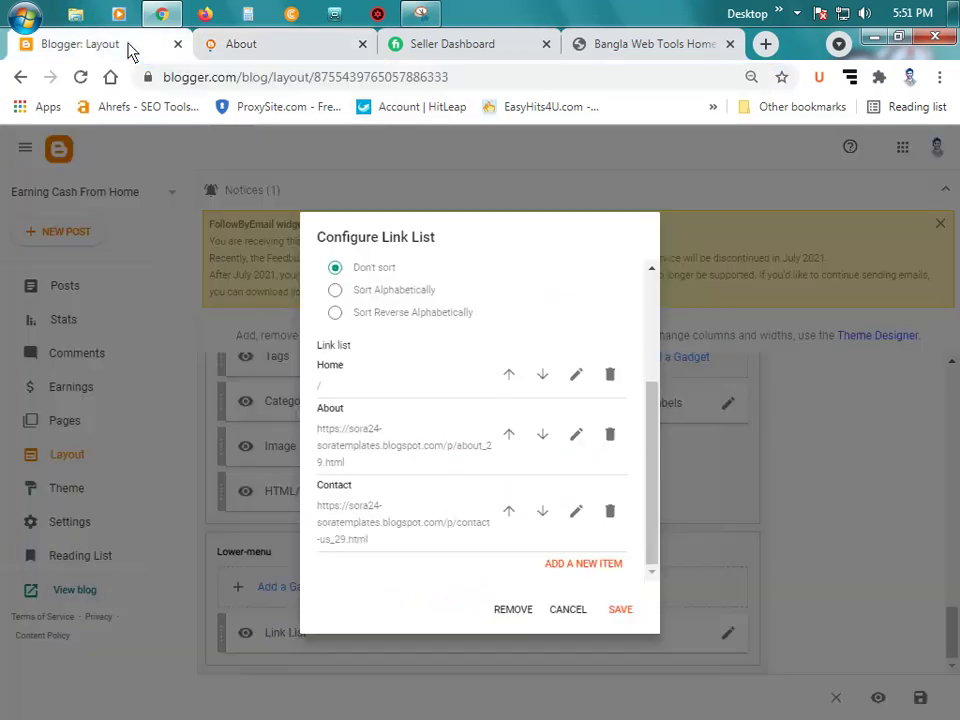
pyautogui.click(578, 436)
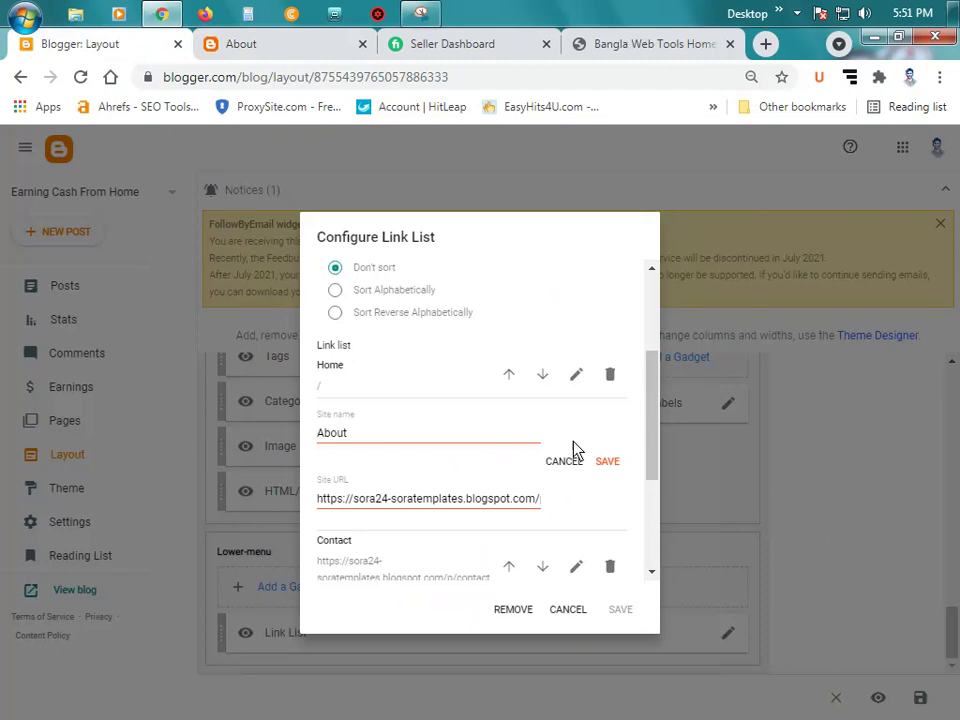
pyautogui.tripleClick(441, 502)
pyautogui.hotkey('ctrl', 'v')
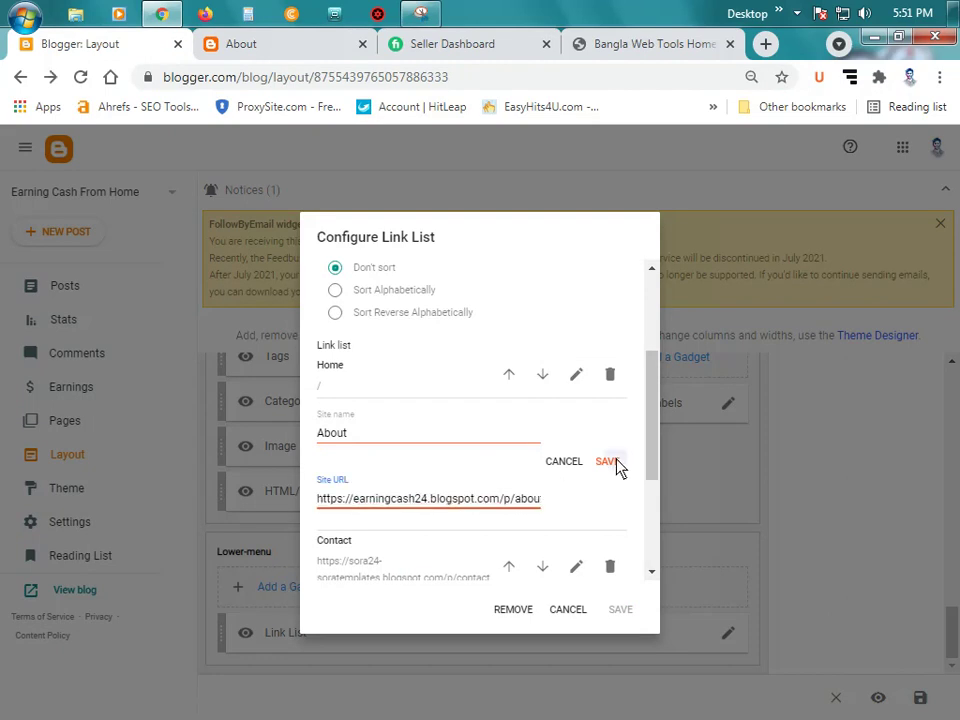
pyautogui.click(607, 461)
# Step: Point the Contact item at the blog's Contact page address copied from the live blog
pyautogui.click(575, 510)
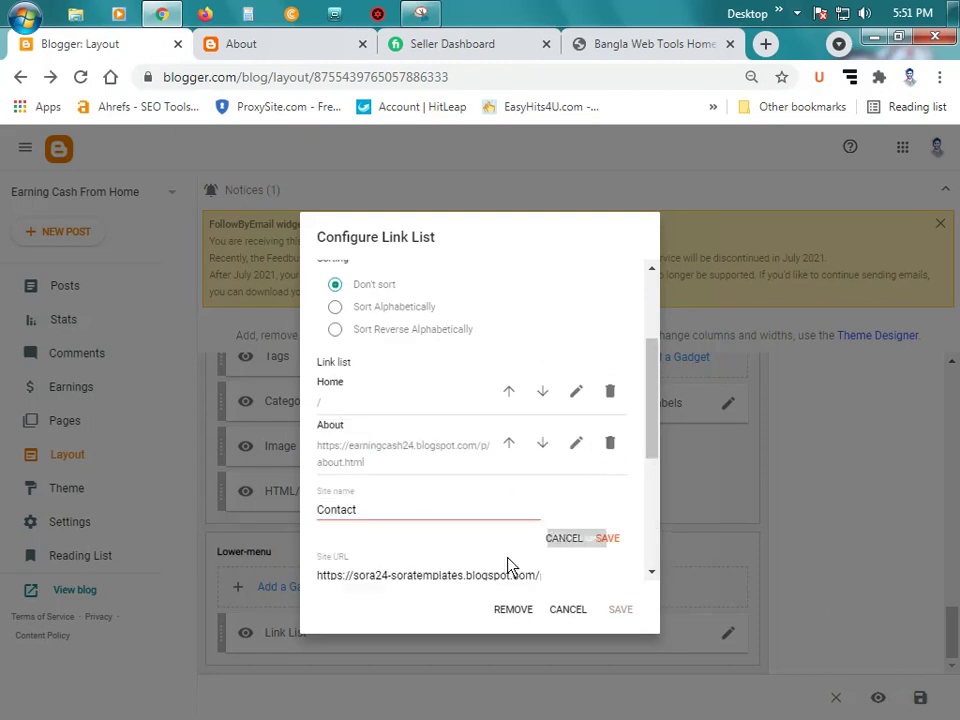
pyautogui.tripleClick(441, 577)
pyautogui.press('BackSpace')
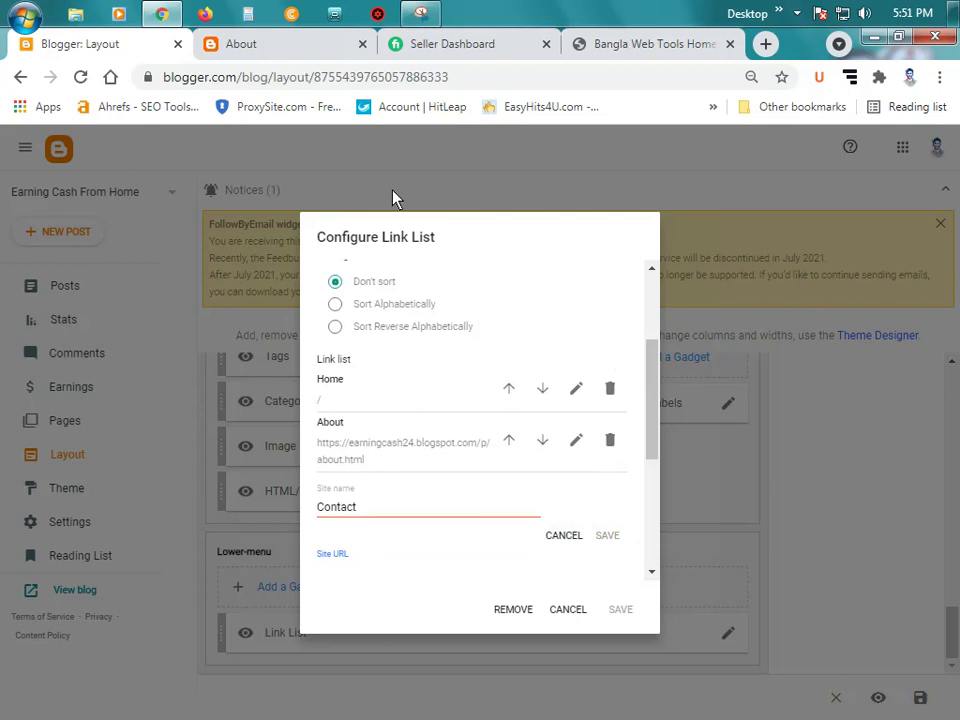
pyautogui.click(241, 44)
pyautogui.click(166, 160)
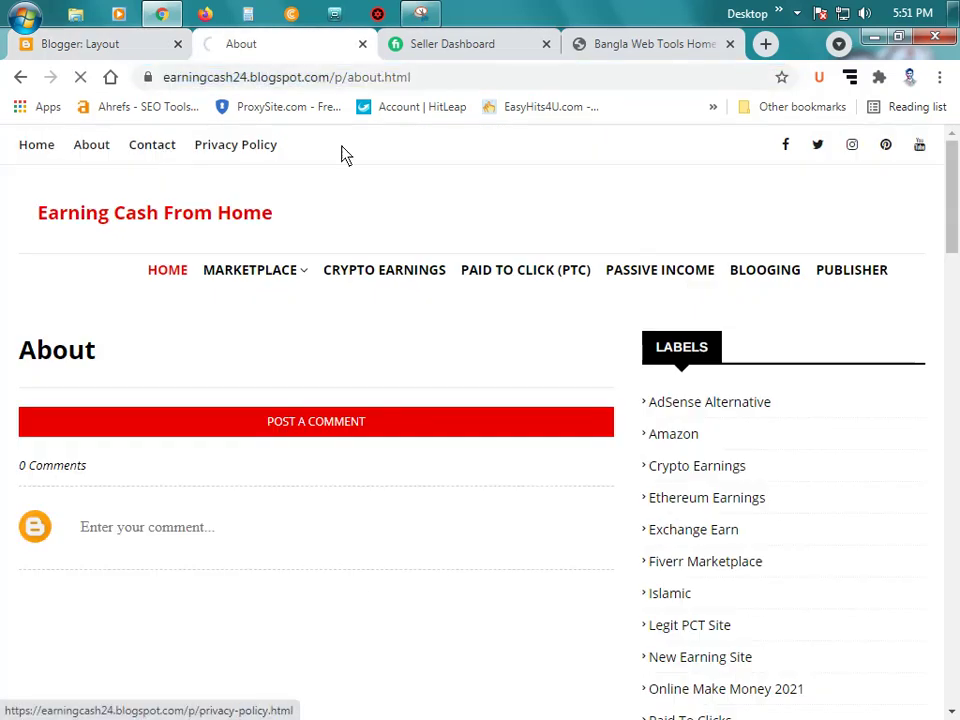
pyautogui.click(390, 85)
pyautogui.rightClick(376, 82)
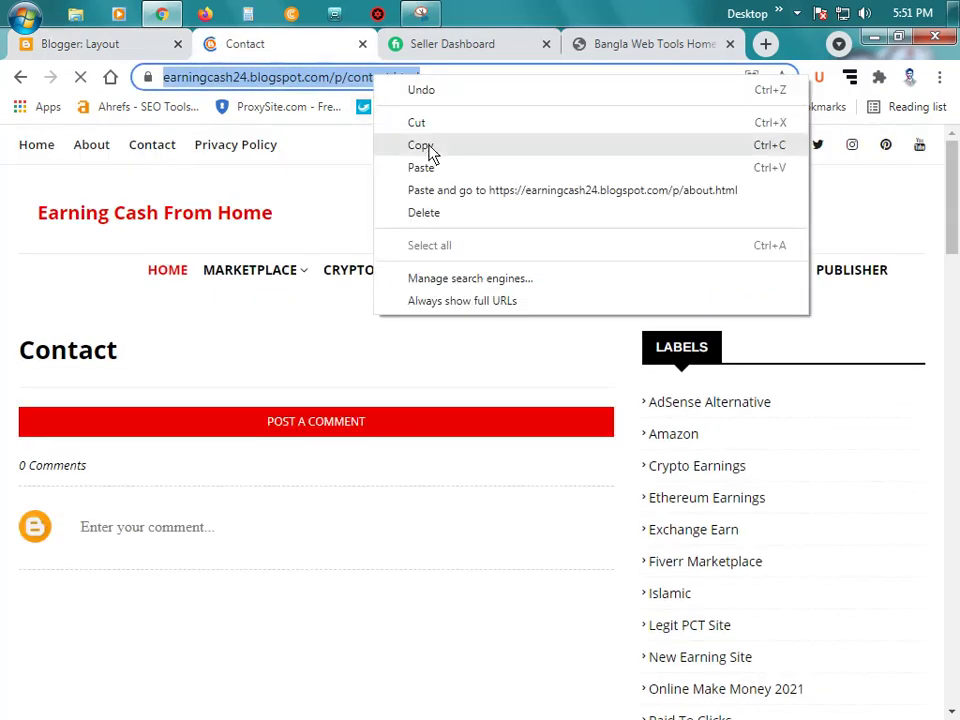
pyautogui.click(418, 144)
pyautogui.click(92, 42)
pyautogui.click(418, 560)
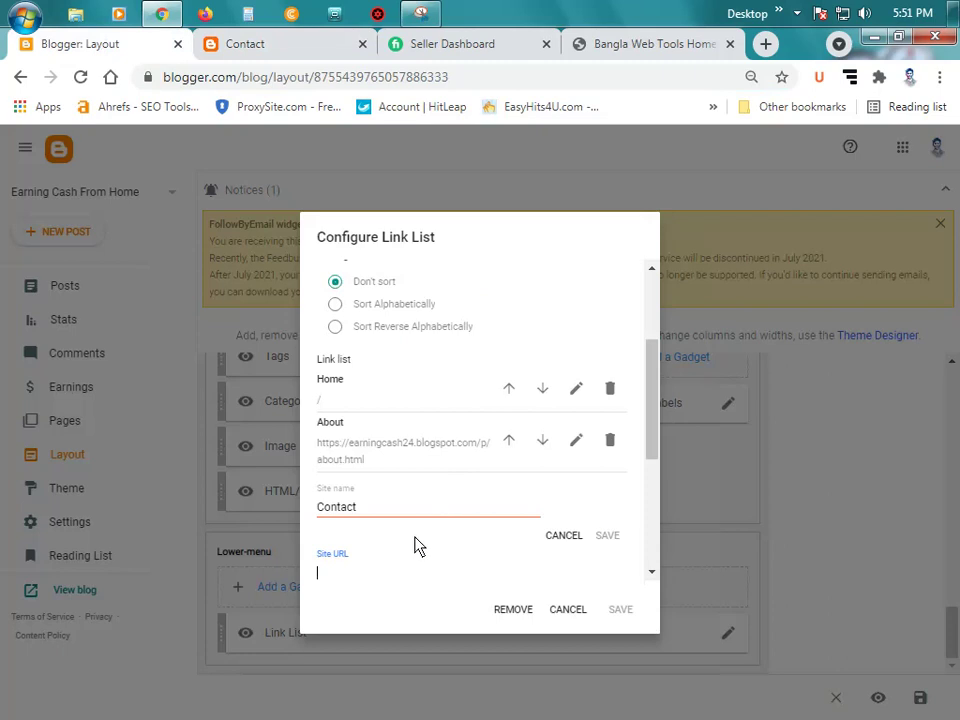
pyautogui.hotkey('ctrl', 'v')
pyautogui.click(607, 535)
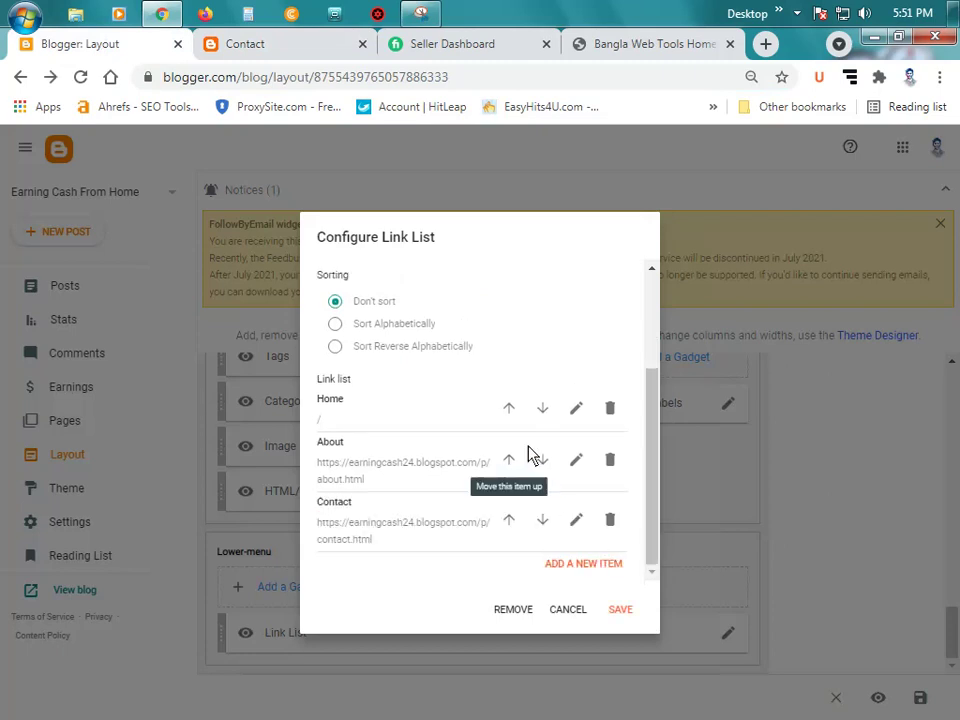
# Step: Set the Home item to the blog's homepage address and save the Link List gadget
pyautogui.click(576, 408)
pyautogui.doubleClick(360, 508)
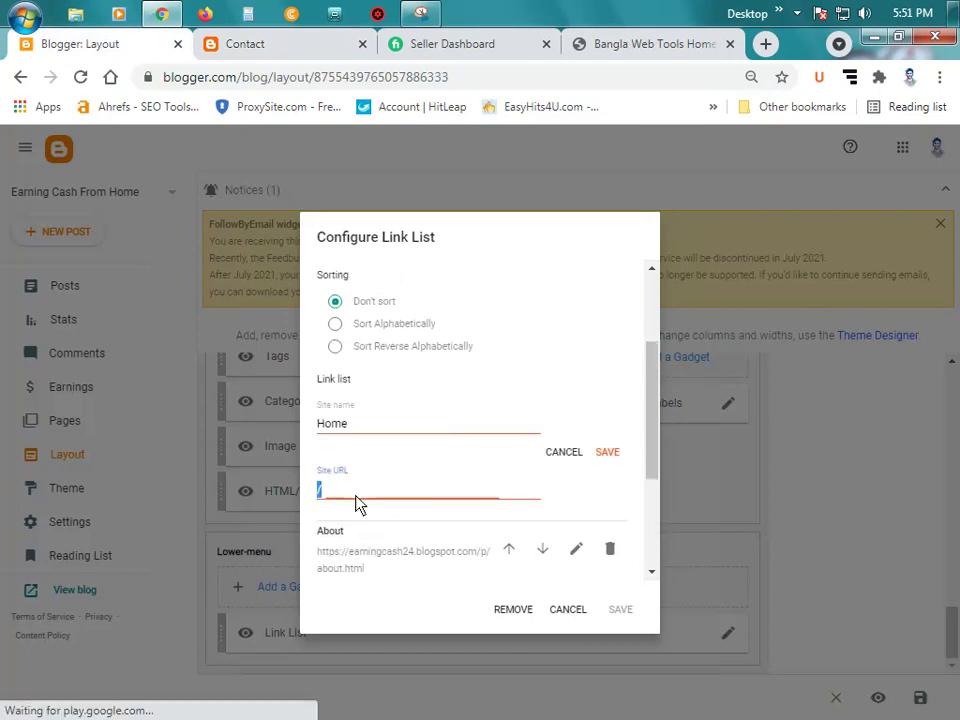
pyautogui.click(283, 40)
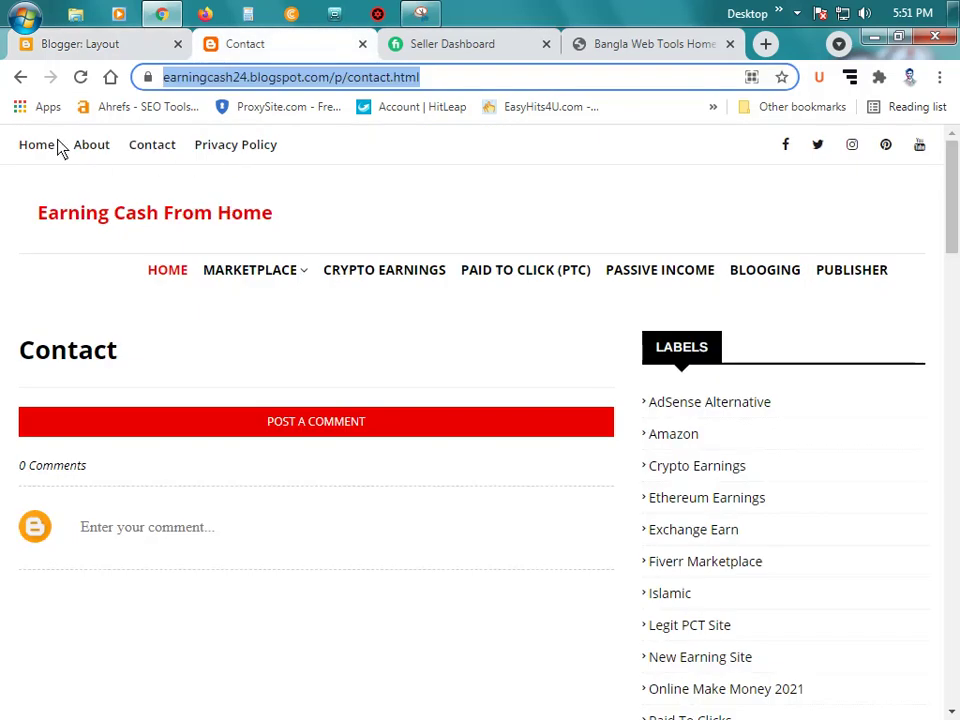
pyautogui.press('F5')
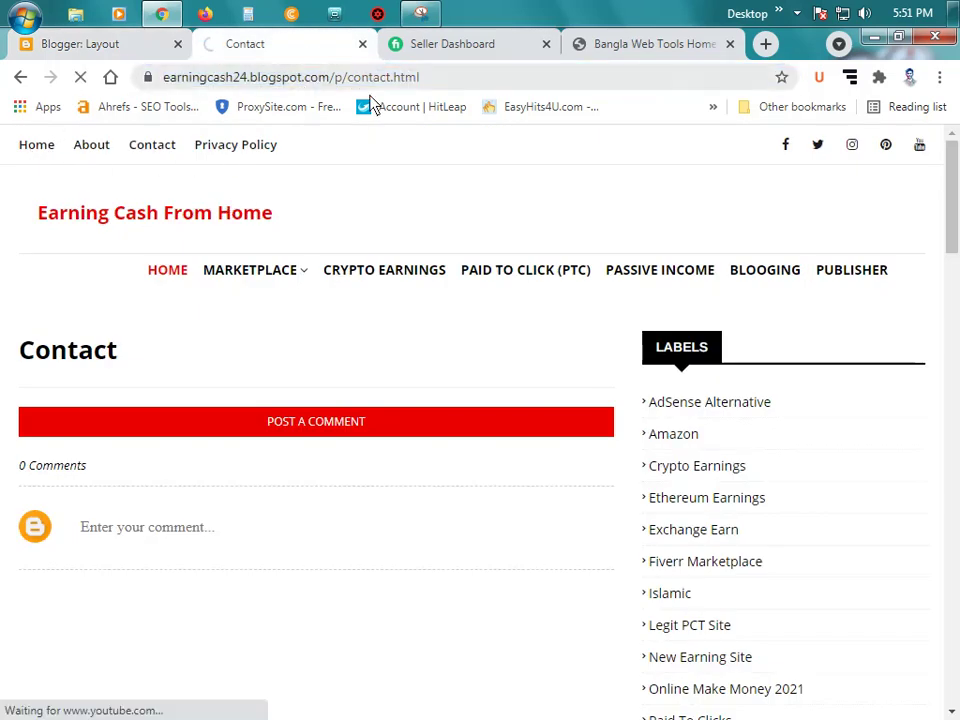
pyautogui.click(324, 82)
pyautogui.hotkey('ctrl', 'c')
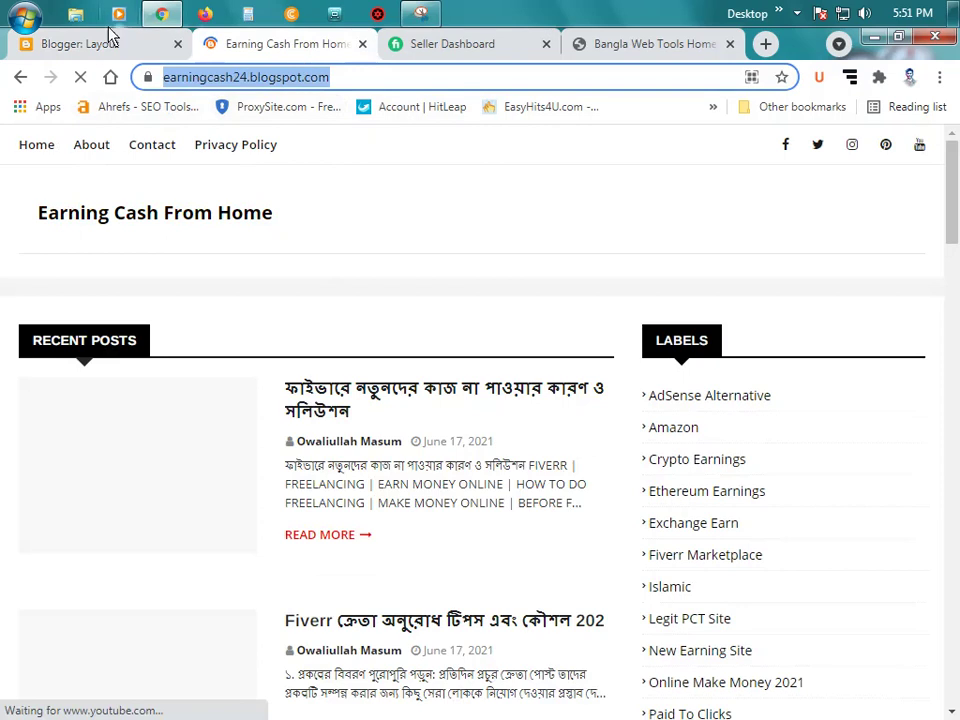
pyautogui.click(110, 40)
pyautogui.hotkey('ctrl', 'v')
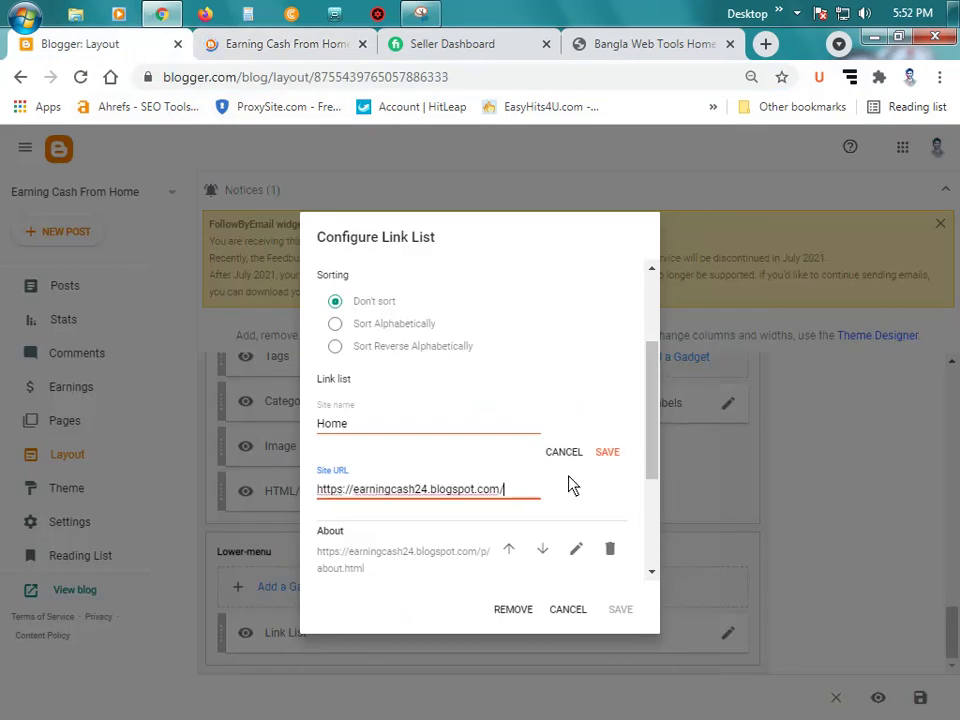
pyautogui.click(606, 455)
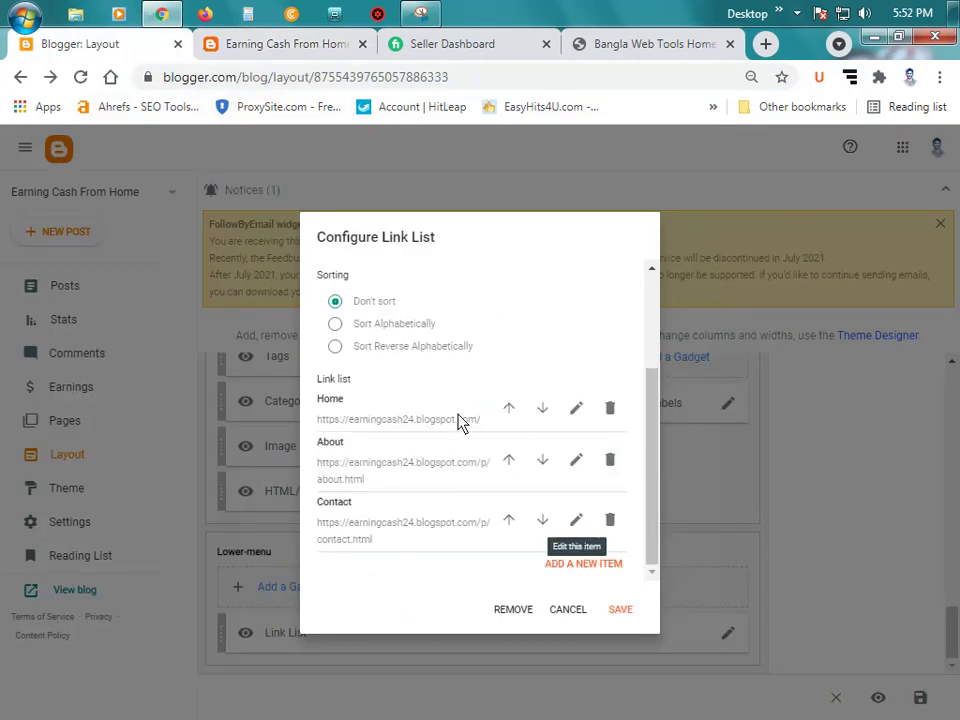
pyautogui.scroll(2, 458, 430)
pyautogui.scroll(-2, 480, 446)
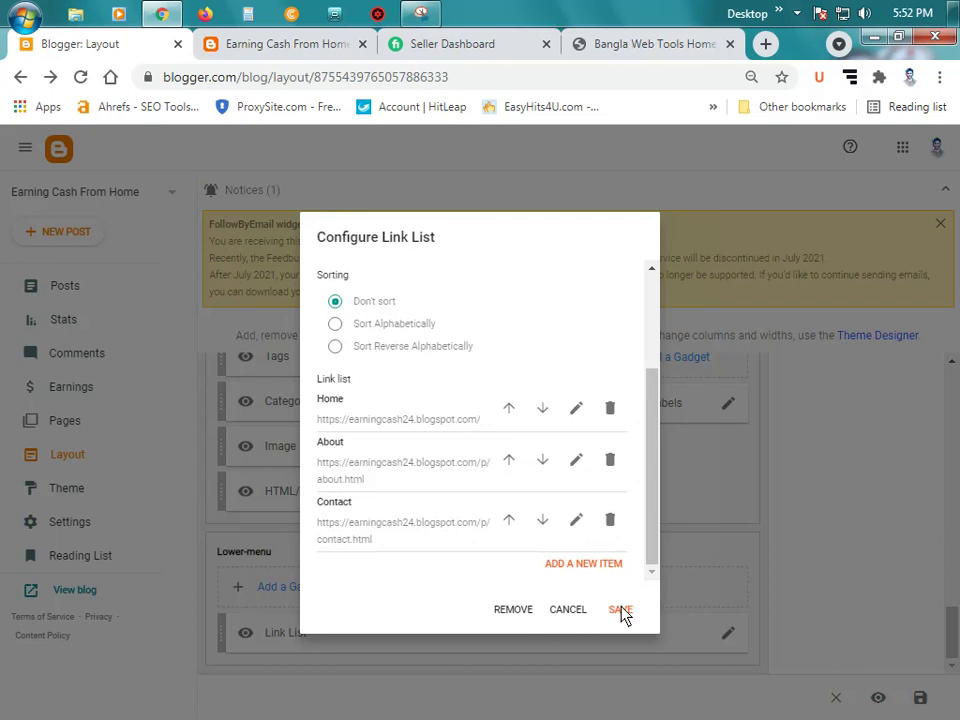
pyautogui.click(621, 611)
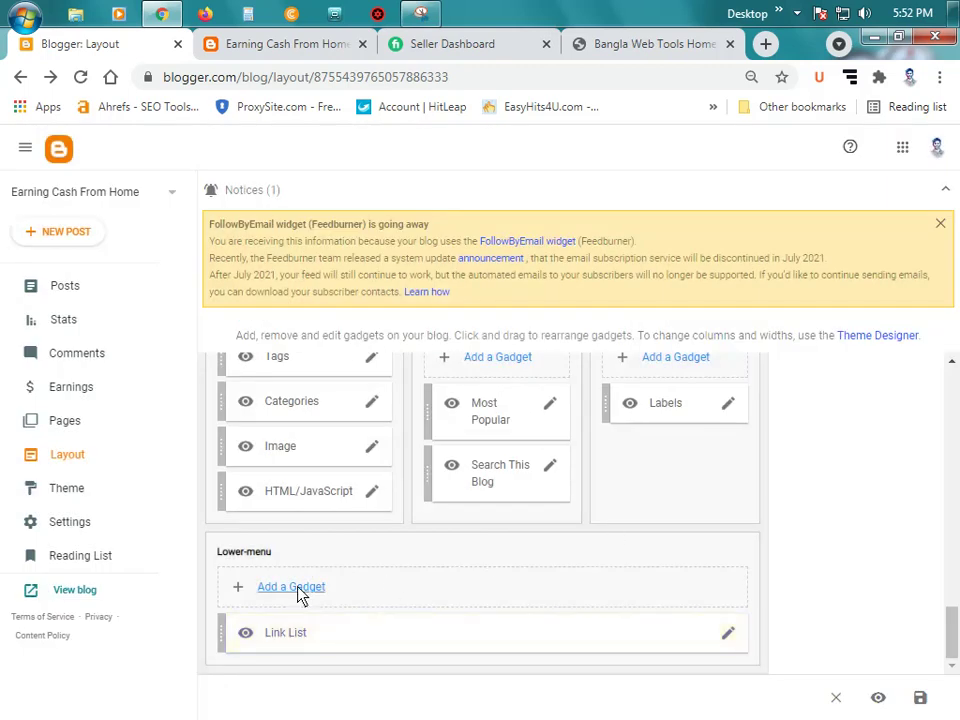
pyautogui.scroll(1, 296, 557)
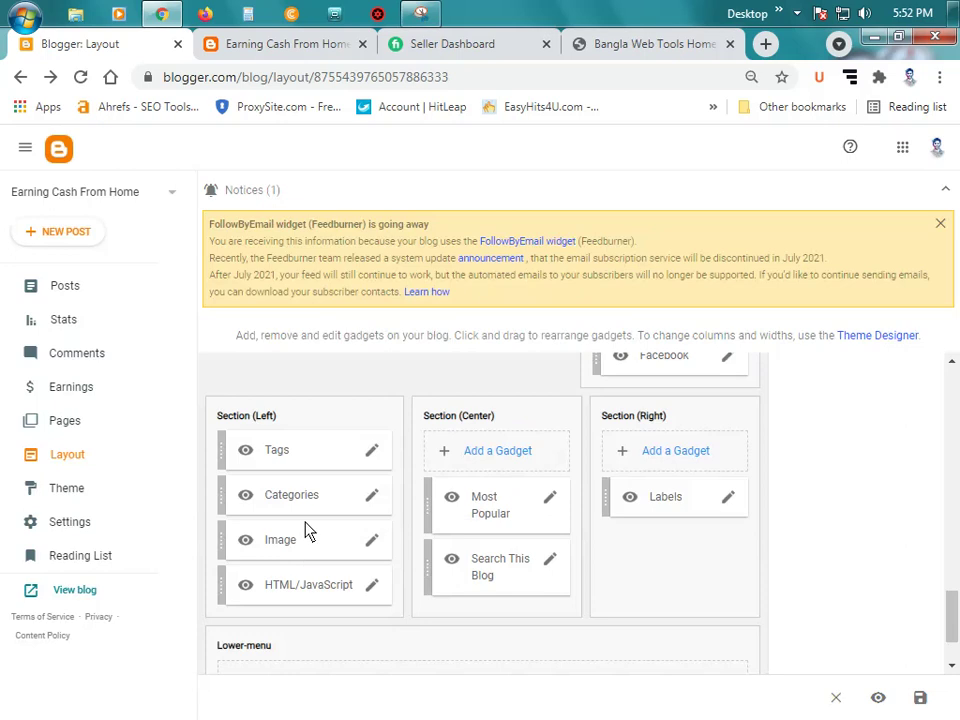
pyautogui.click(272, 44)
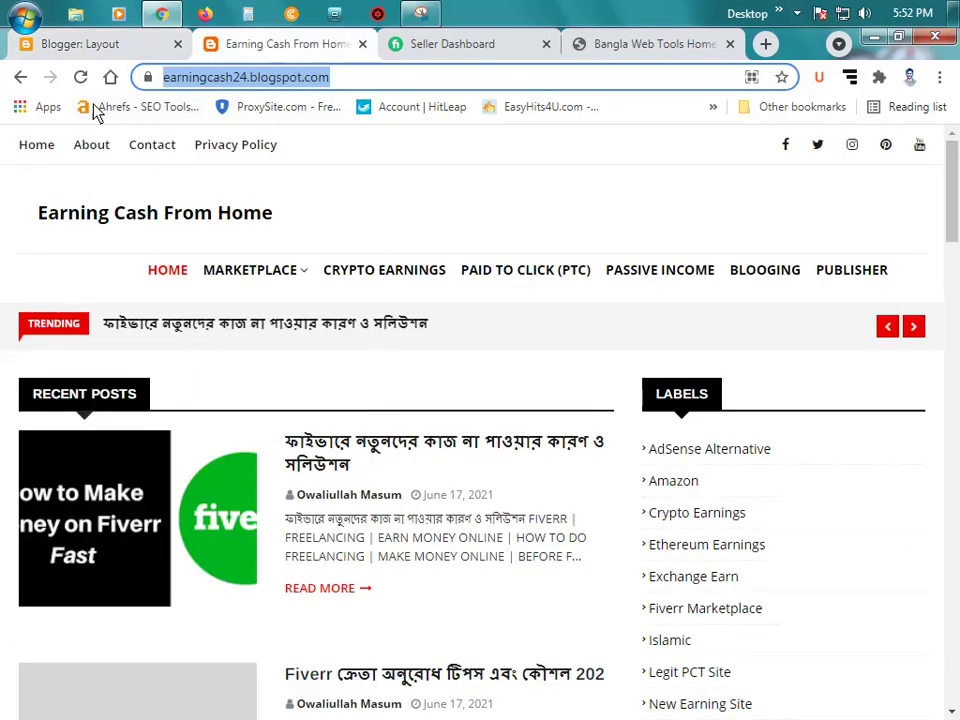
pyautogui.scroll(-20, 756, 489)
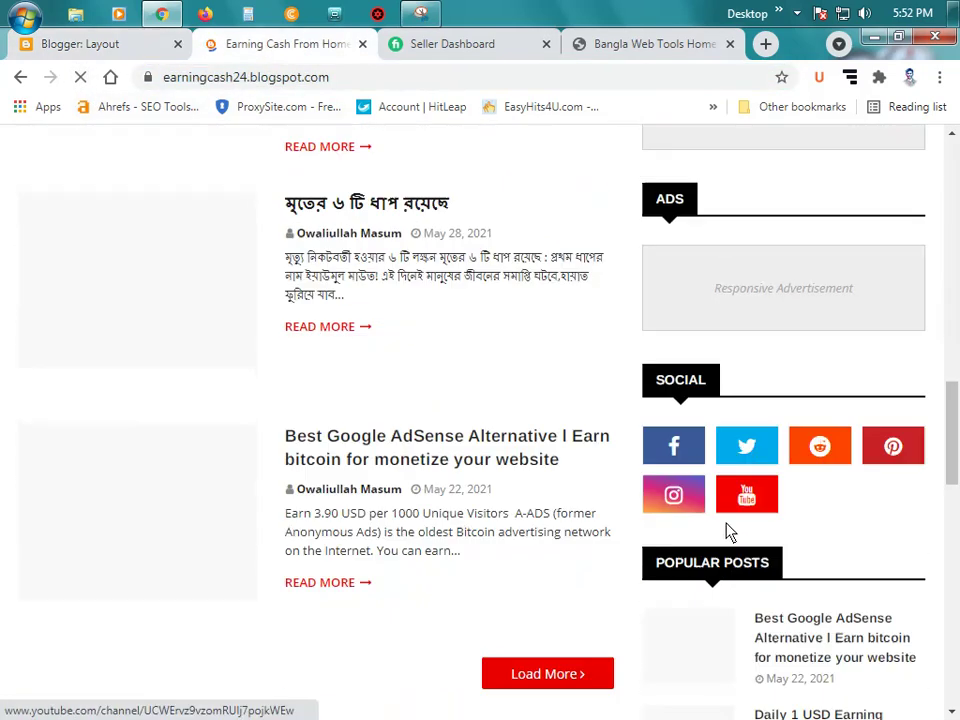
pyautogui.scroll(-5, 735, 536)
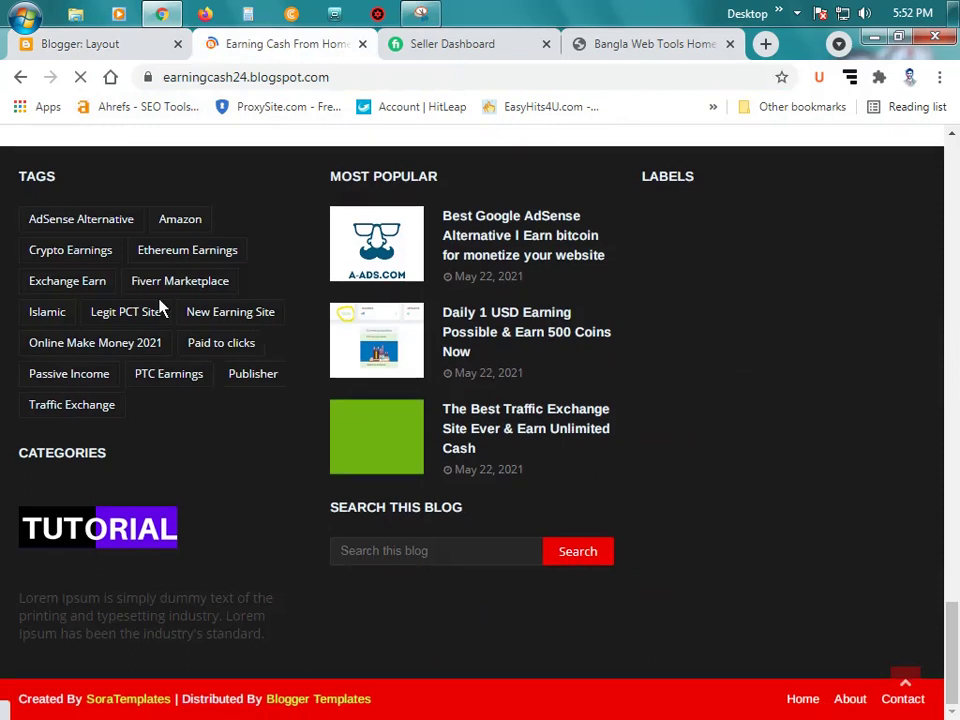
pyautogui.scroll(1, 120, 250)
pyautogui.click(88, 45)
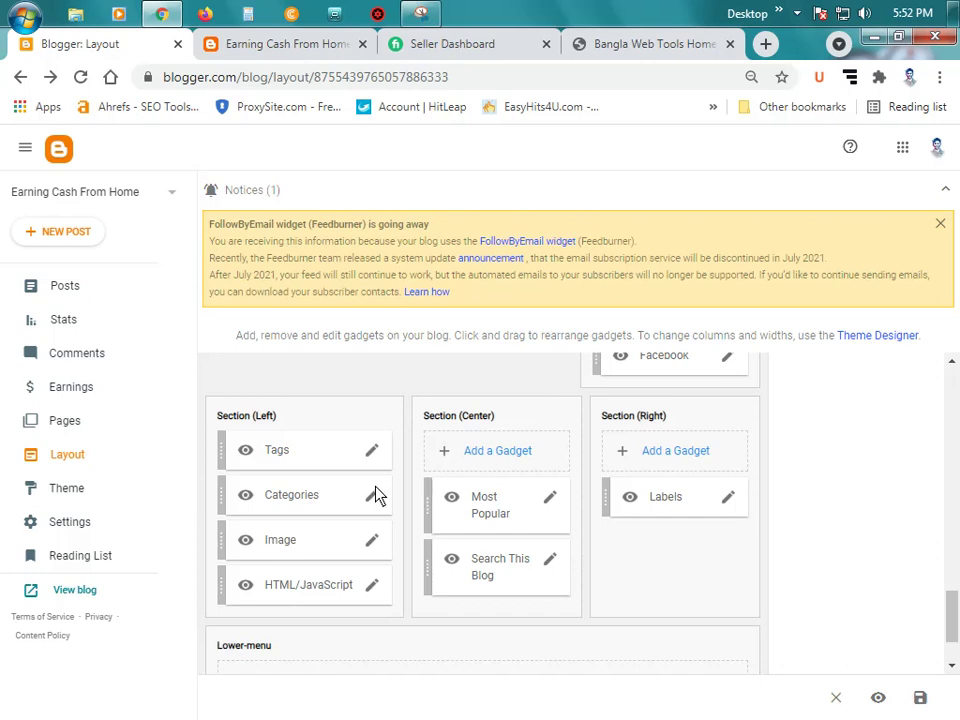
pyautogui.click(280, 44)
# Step: Open the footer Image gadget's settings and delete the old TUTORIAL image URL
pyautogui.scroll(-1, 296, 242)
pyautogui.click(80, 44)
pyautogui.click(370, 544)
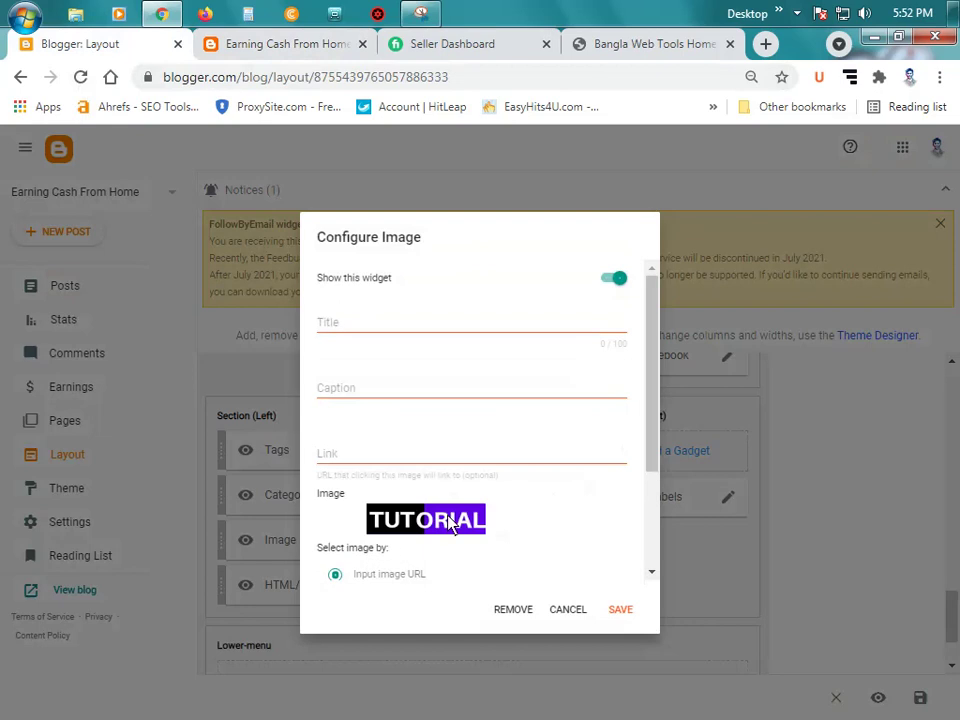
pyautogui.scroll(-1, 450, 540)
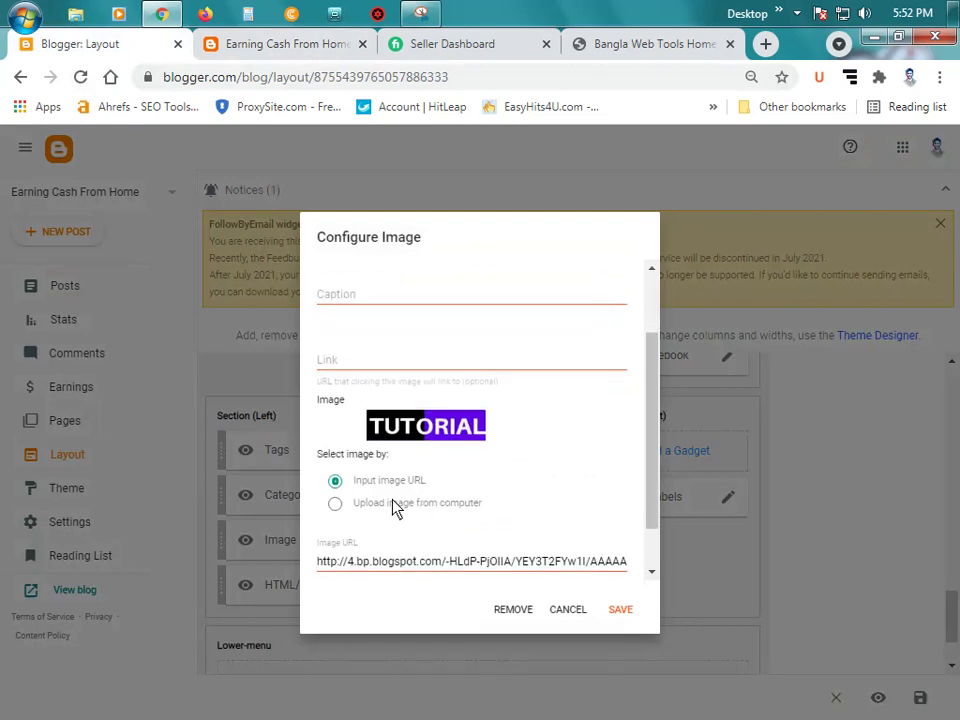
pyautogui.scroll(-1, 450, 513)
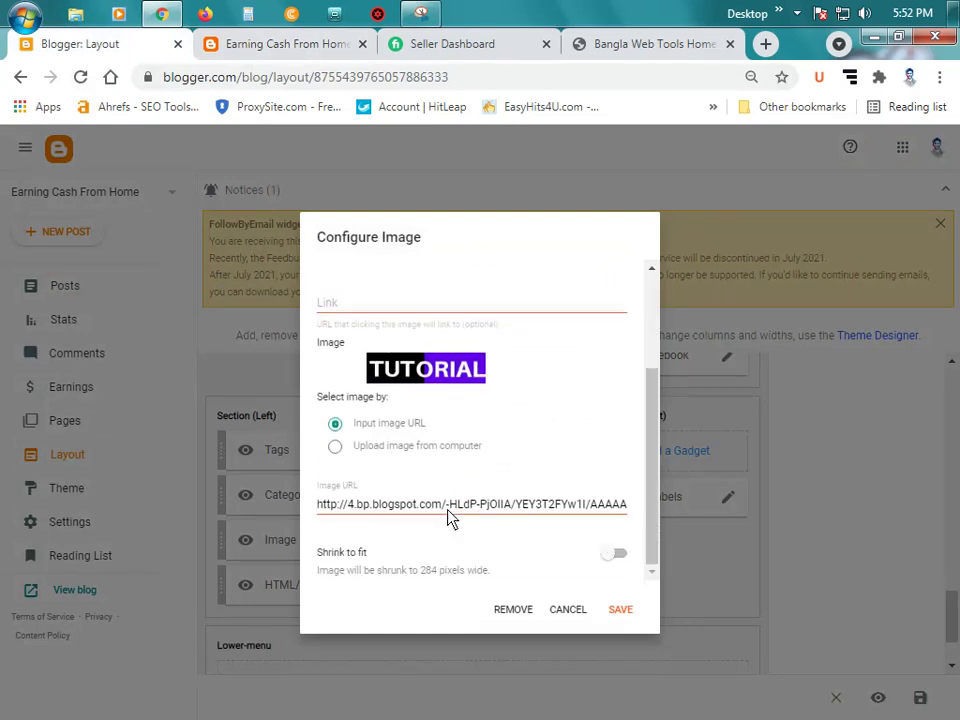
pyautogui.click(450, 518)
pyautogui.hotkey('ctrl', 'a')
pyautogui.press('BackSpace')
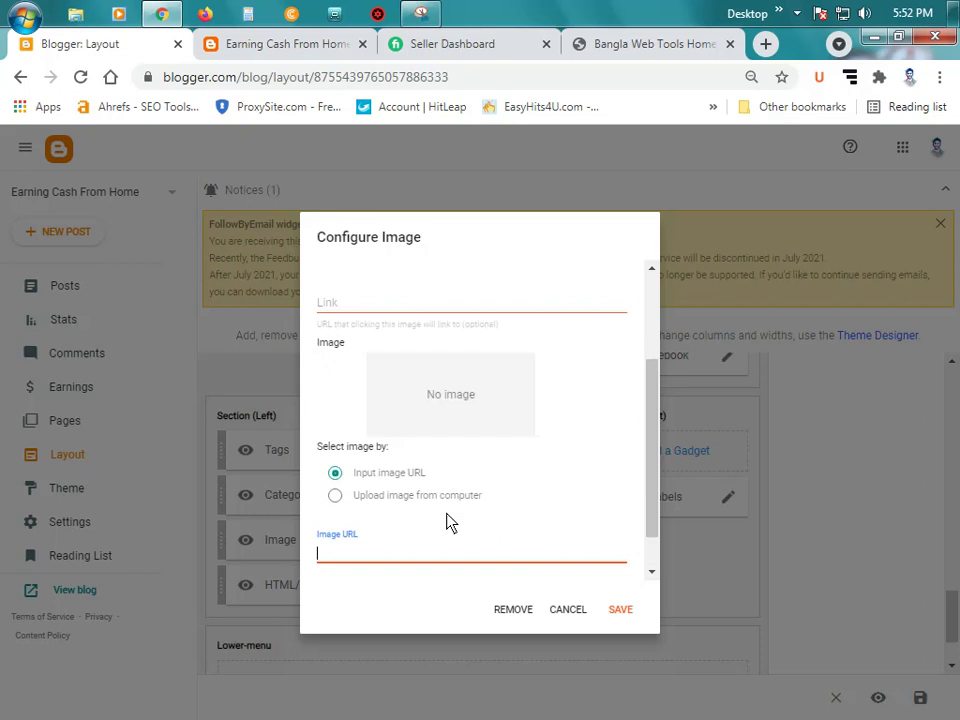
pyautogui.scroll(-1, 450, 520)
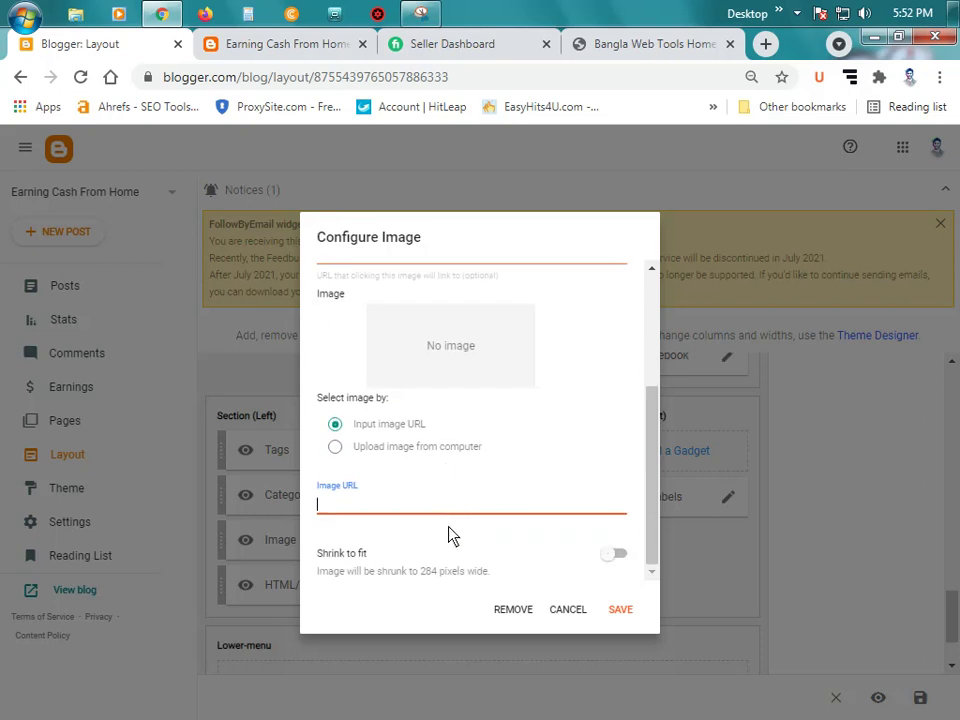
pyautogui.scroll(2, 450, 520)
pyautogui.scroll(2, 377, 336)
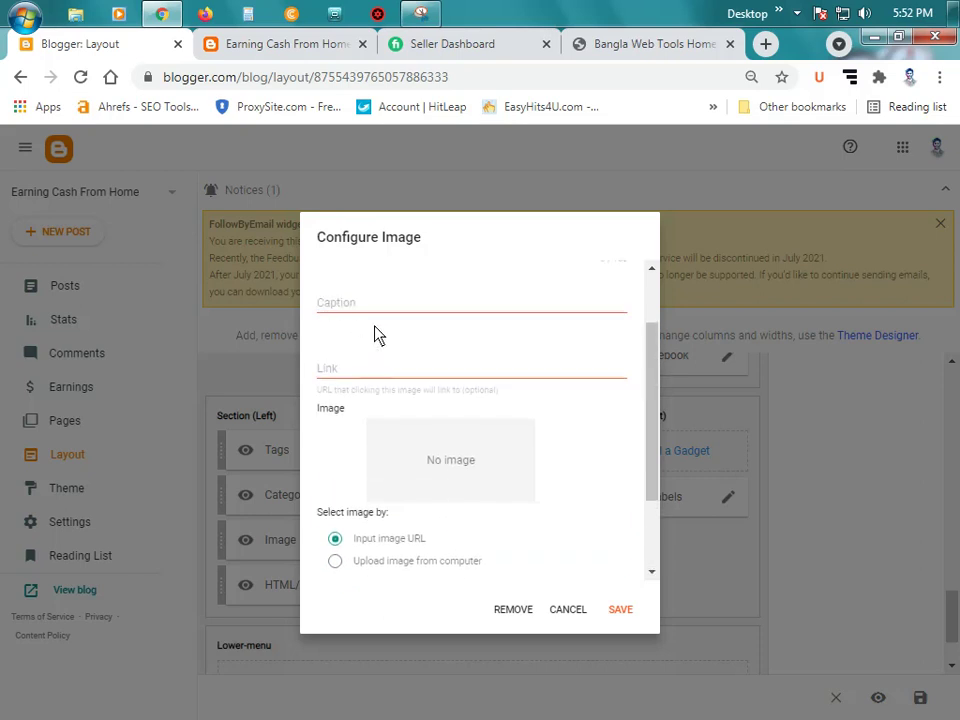
pyautogui.scroll(-1, 405, 440)
pyautogui.scroll(-3, 405, 440)
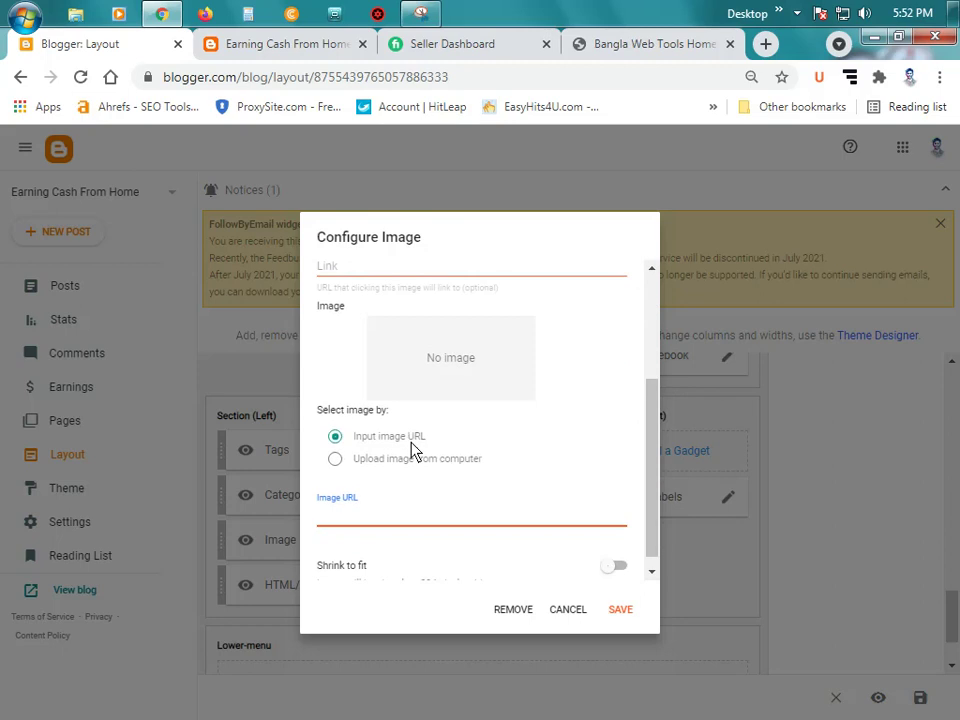
# Step: Upload the cartoon portrait image from the Desktop's New folder
pyautogui.click(381, 460)
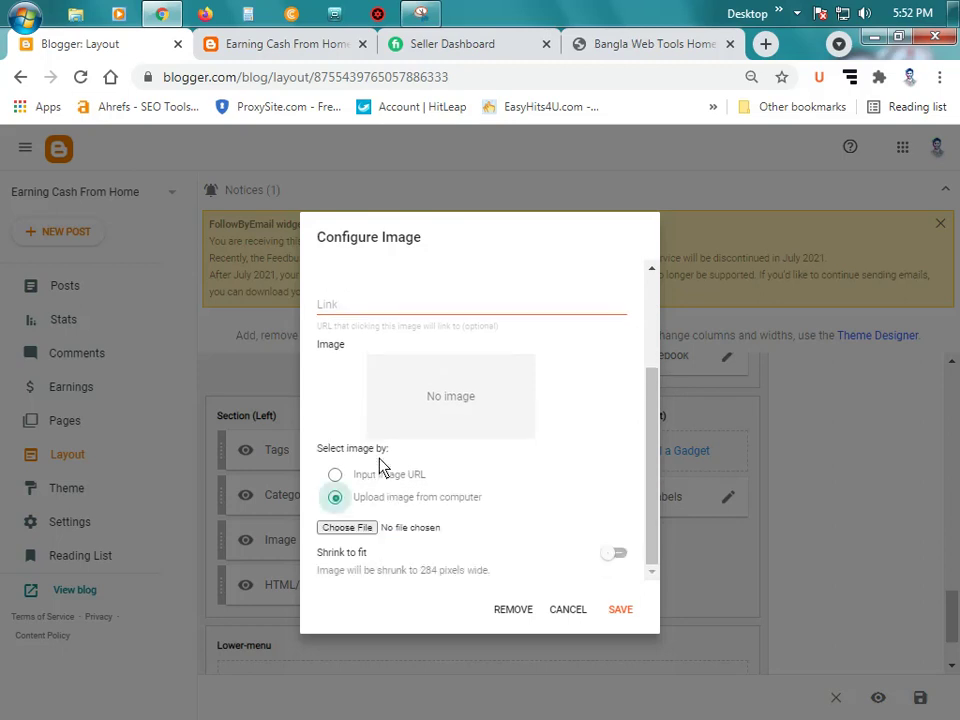
pyautogui.click(366, 528)
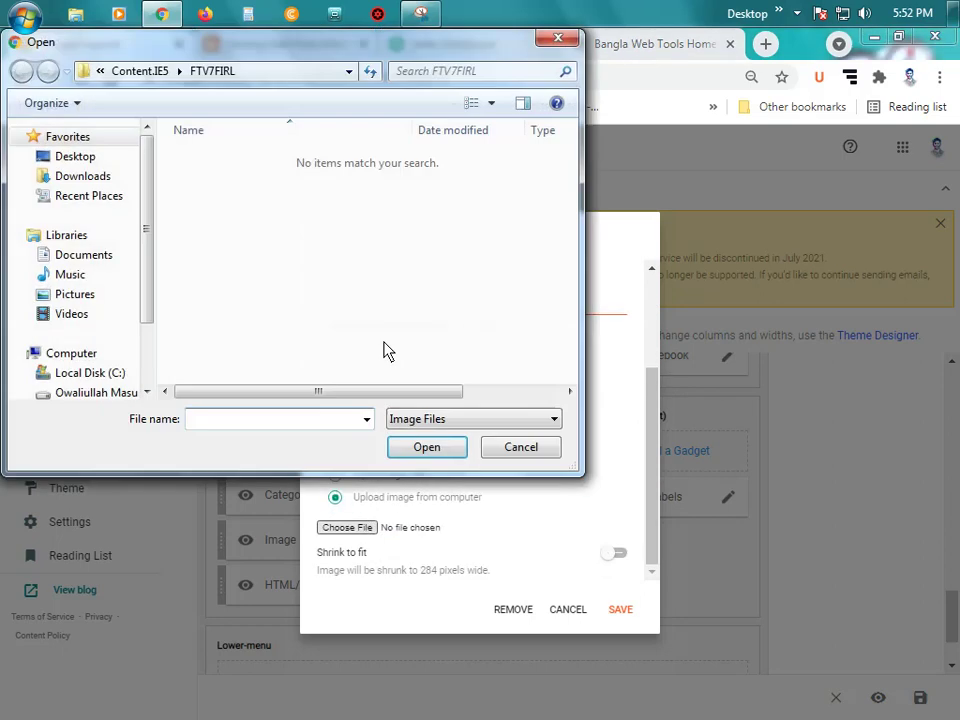
pyautogui.click(80, 160)
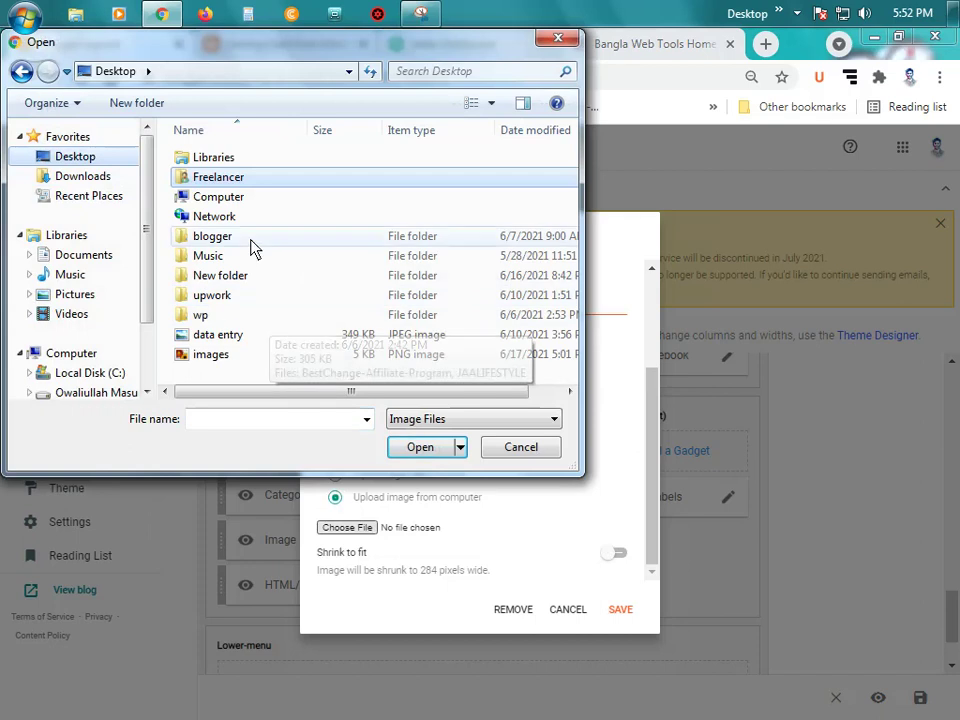
pyautogui.doubleClick(245, 276)
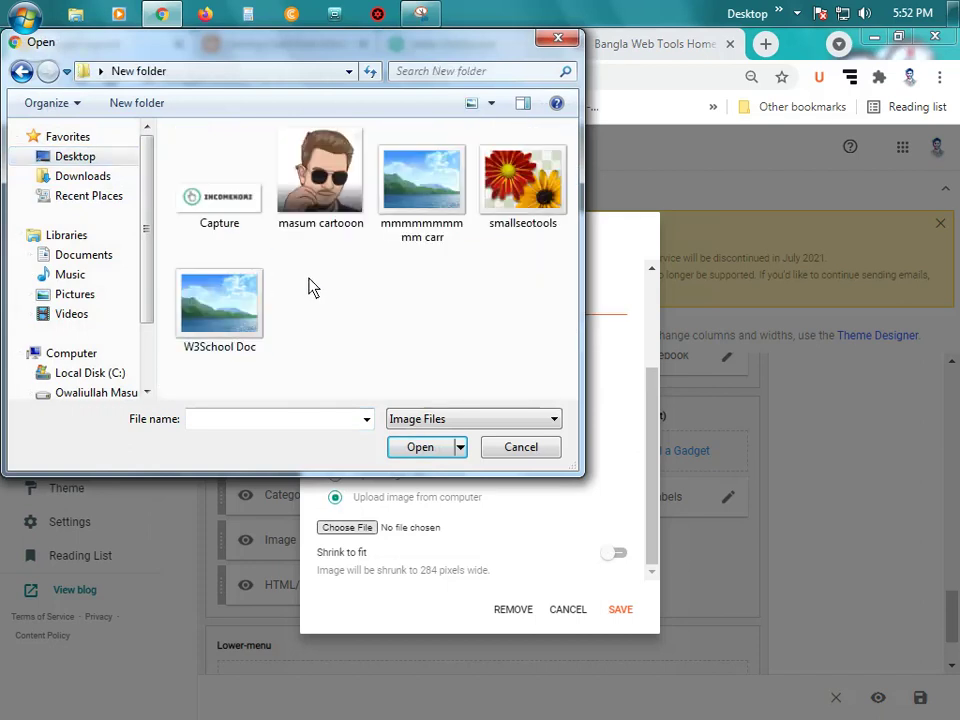
pyautogui.click(335, 190)
pyautogui.click(406, 449)
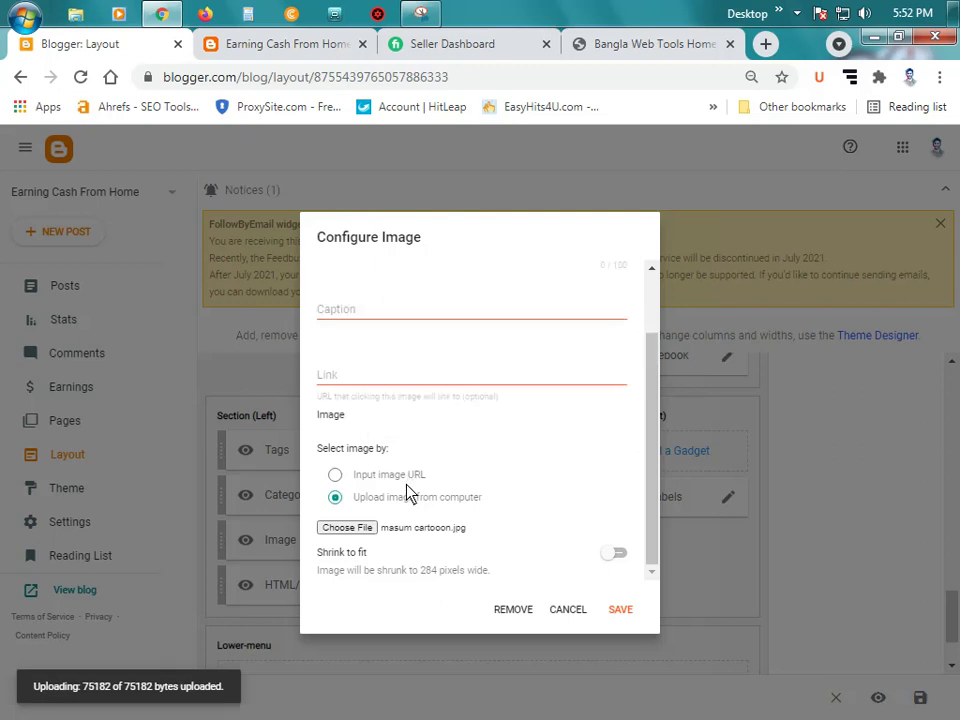
pyautogui.scroll(3, 400, 390)
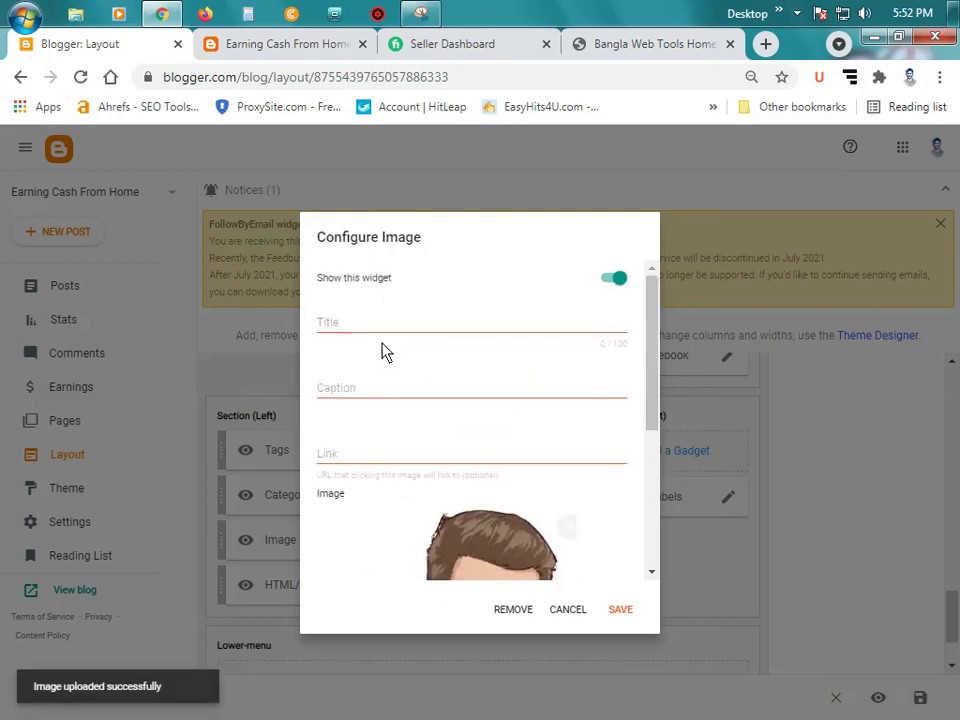
# Step: Enter the owner's full name as the Image gadget's title
pyautogui.click(375, 322)
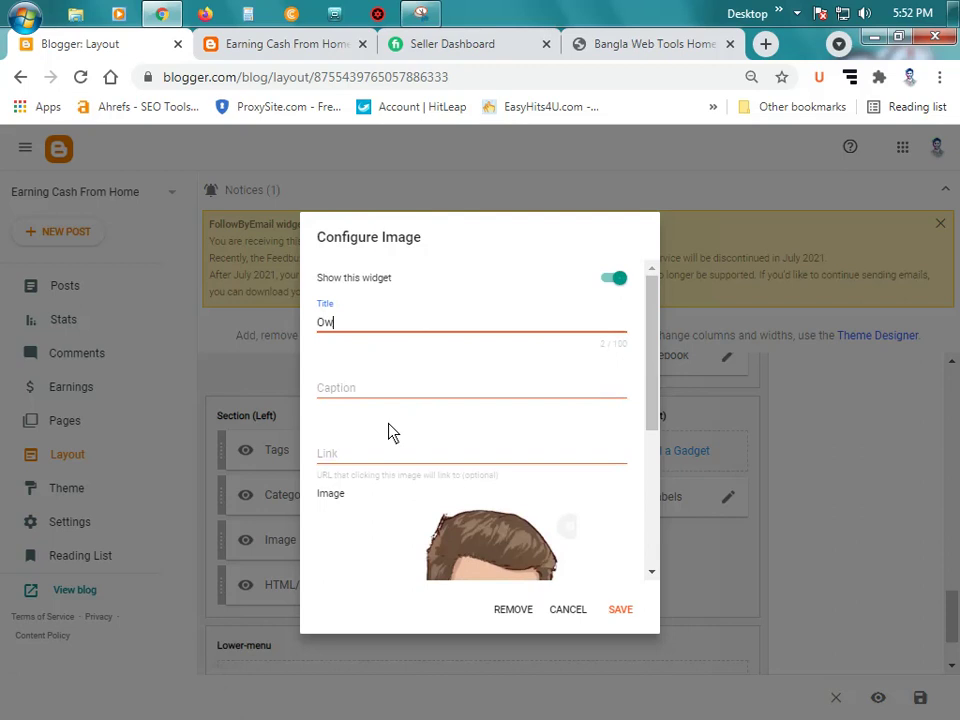
pyautogui.press('Tab')
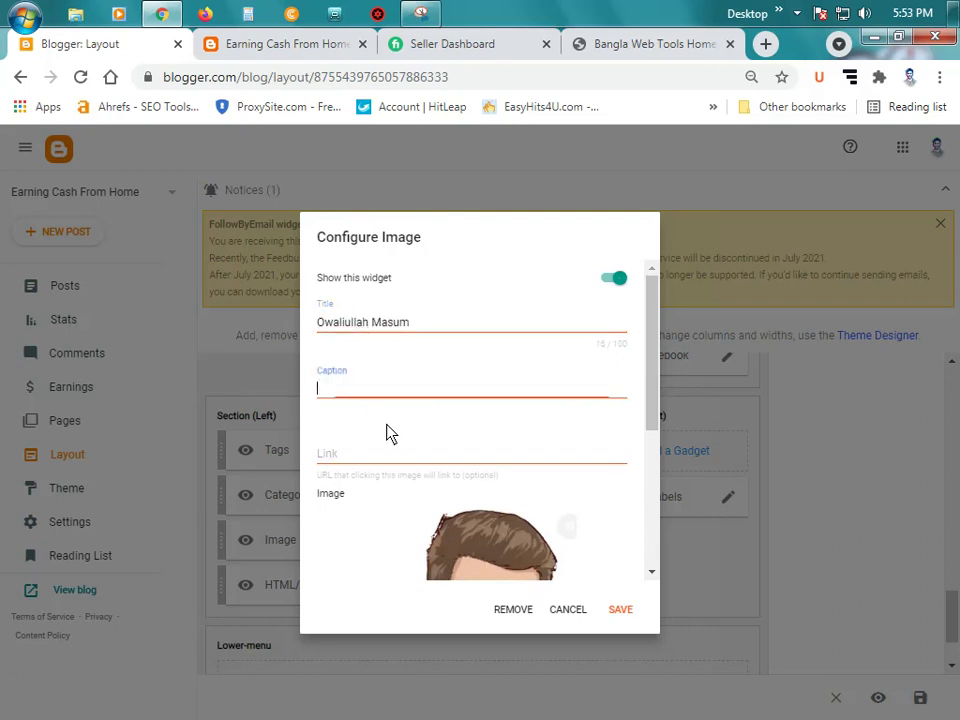
pyautogui.scroll(-1, 445, 380)
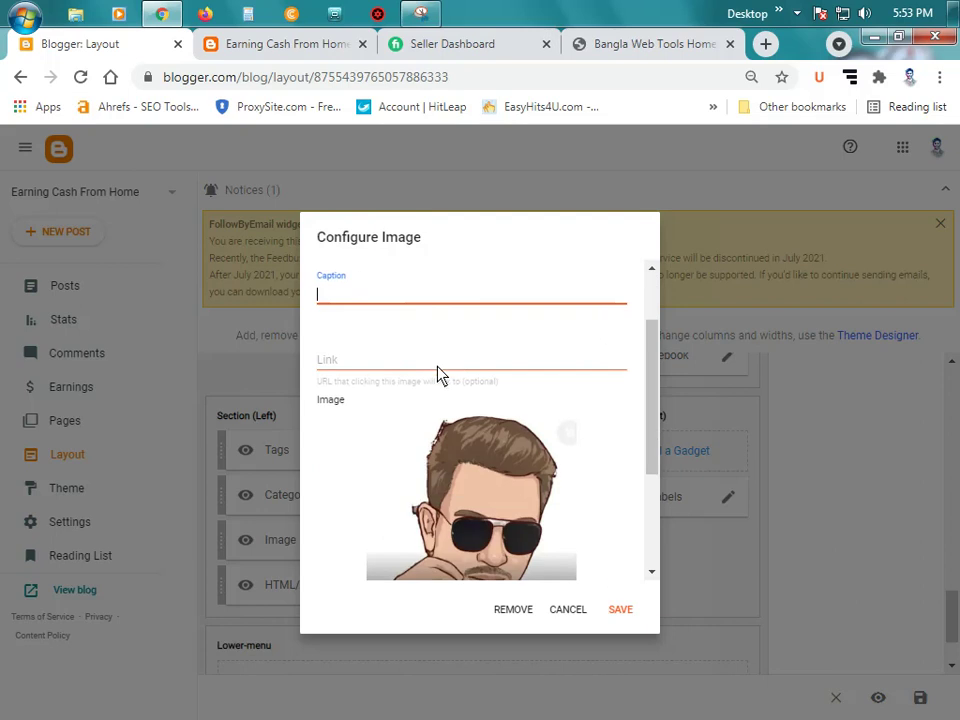
# Step: Set the image link to ownertunes.blogspot.com by editing the pasted blog address, and save
pyautogui.click(437, 369)
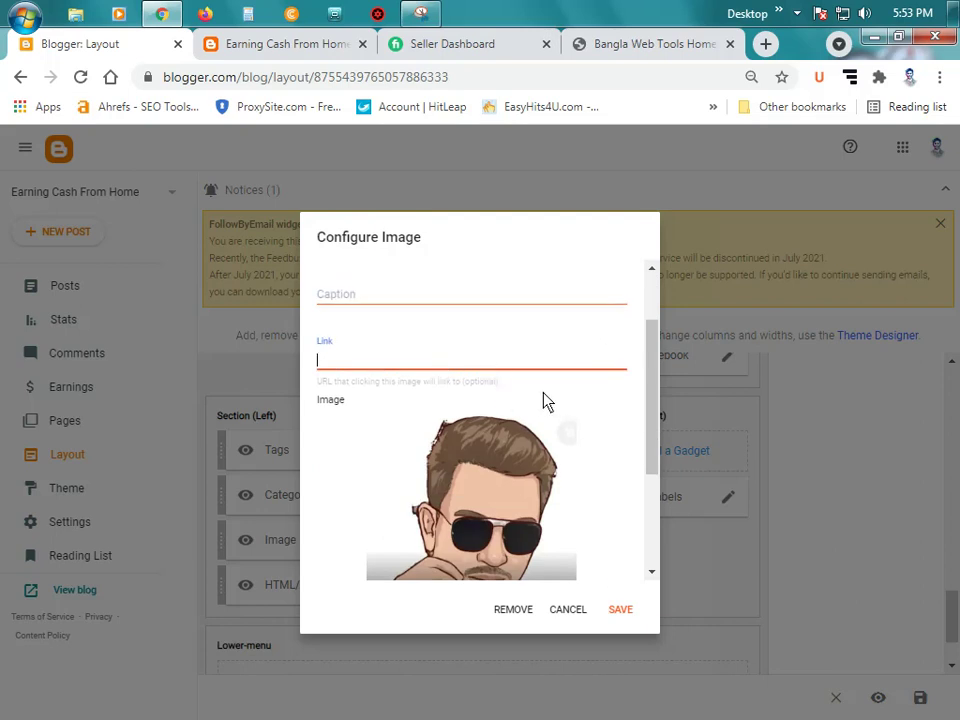
pyautogui.write('https://earningcash24.blogspot.com/')
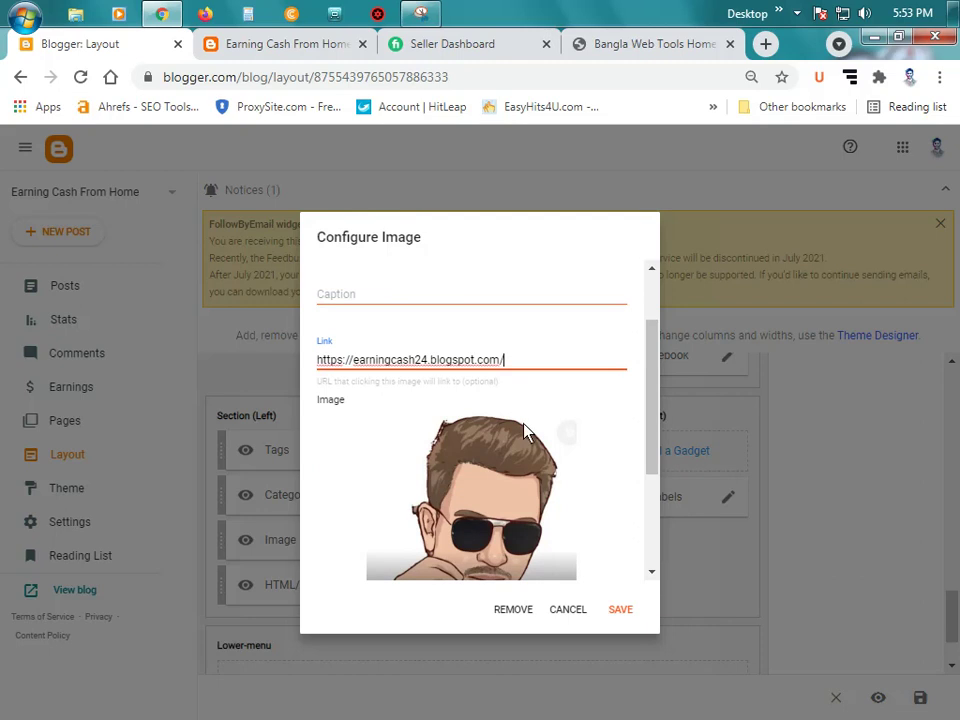
pyautogui.scroll(-1, 474, 443)
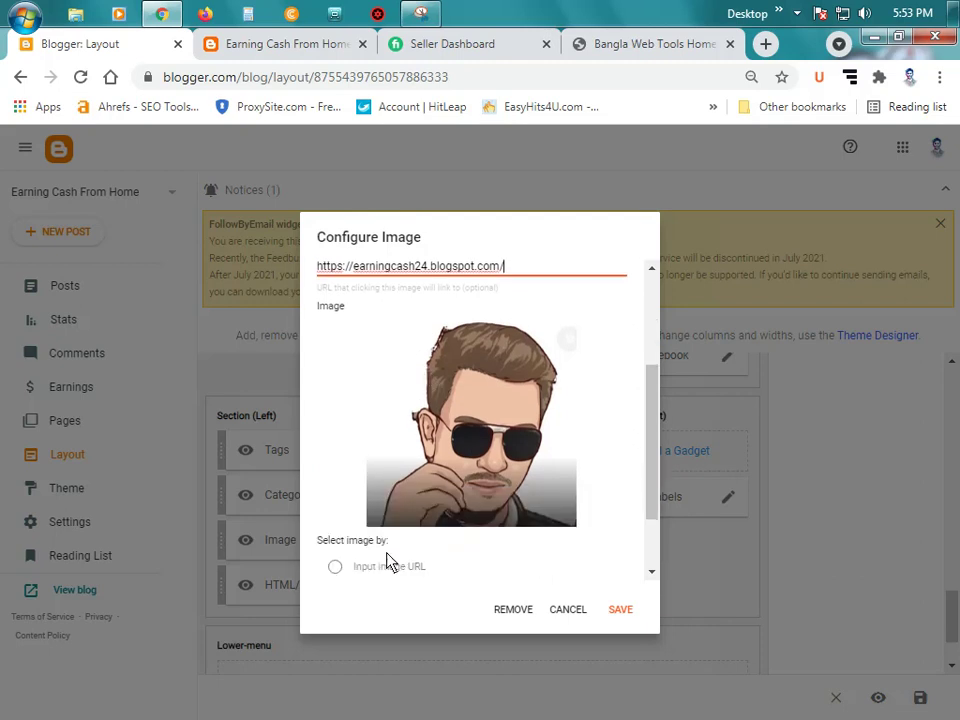
pyautogui.scroll(-1, 433, 490)
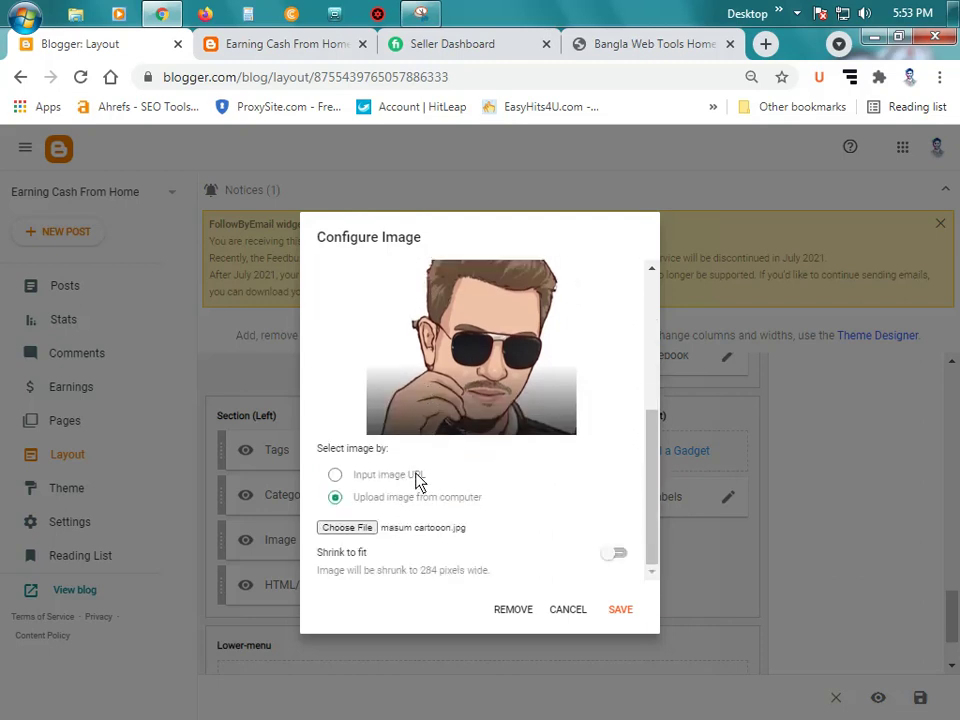
pyautogui.scroll(2, 418, 487)
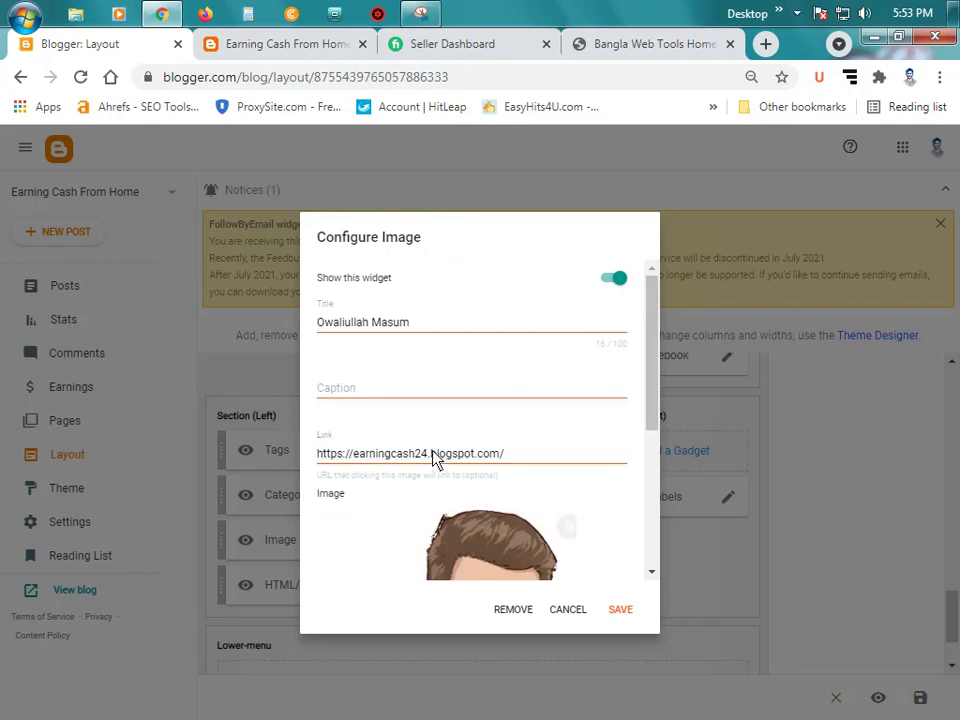
pyautogui.click(433, 460)
pyautogui.press('BackSpace')
pyautogui.press('BackSpace')
pyautogui.press('BackSpace')
pyautogui.press('BackSpace')
pyautogui.press('BackSpace')
pyautogui.press('BackSpace')
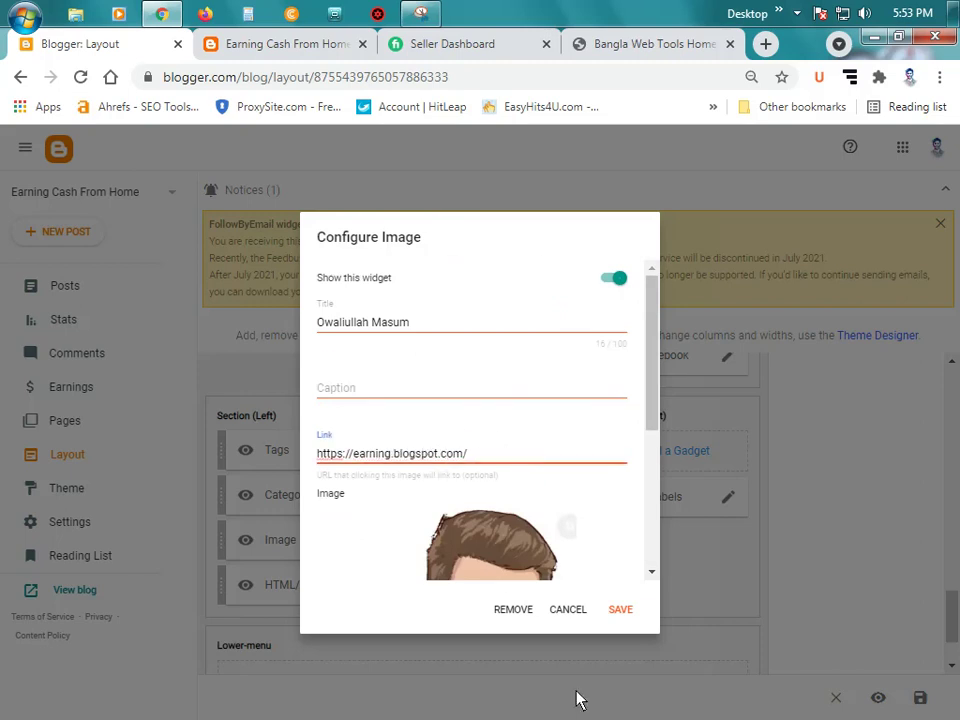
pyautogui.press('BackSpace')
pyautogui.press('BackSpace')
pyautogui.press('BackSpace')
pyautogui.press('BackSpace')
pyautogui.press('BackSpace')
pyautogui.press('BackSpace')
pyautogui.press('BackSpace')
pyautogui.write('ow')
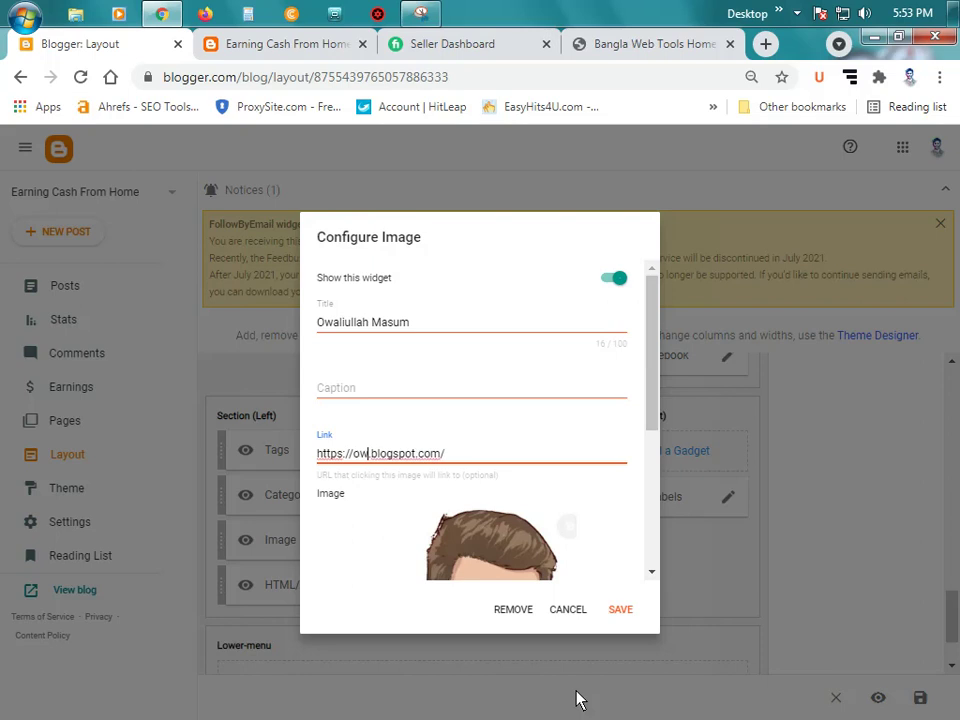
pyautogui.write('nertun')
pyautogui.write('es')
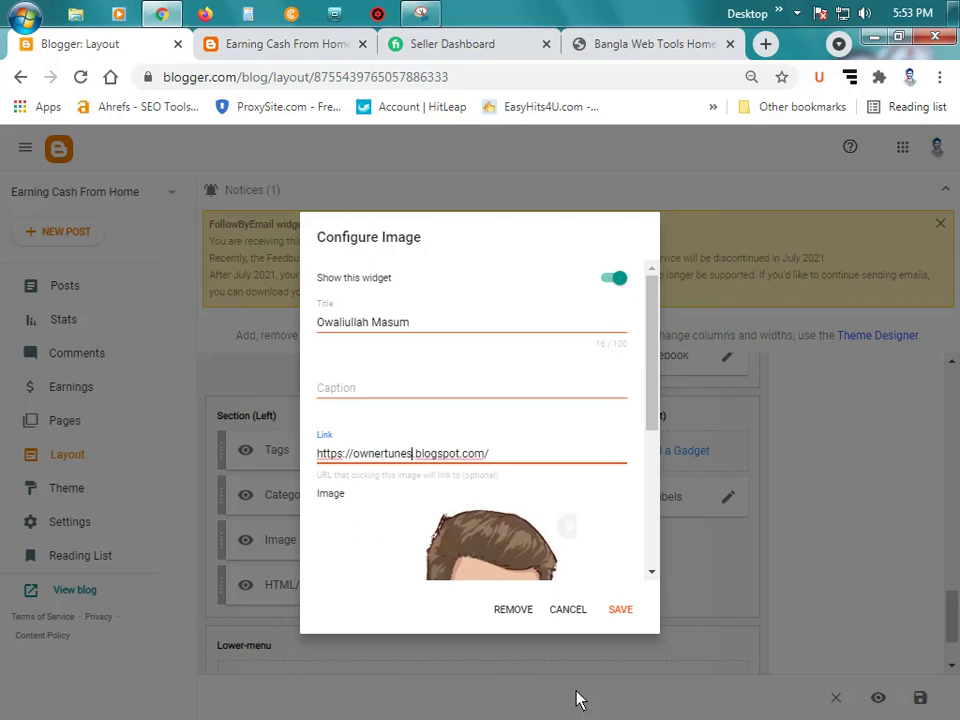
pyautogui.scroll(-5, 525, 433)
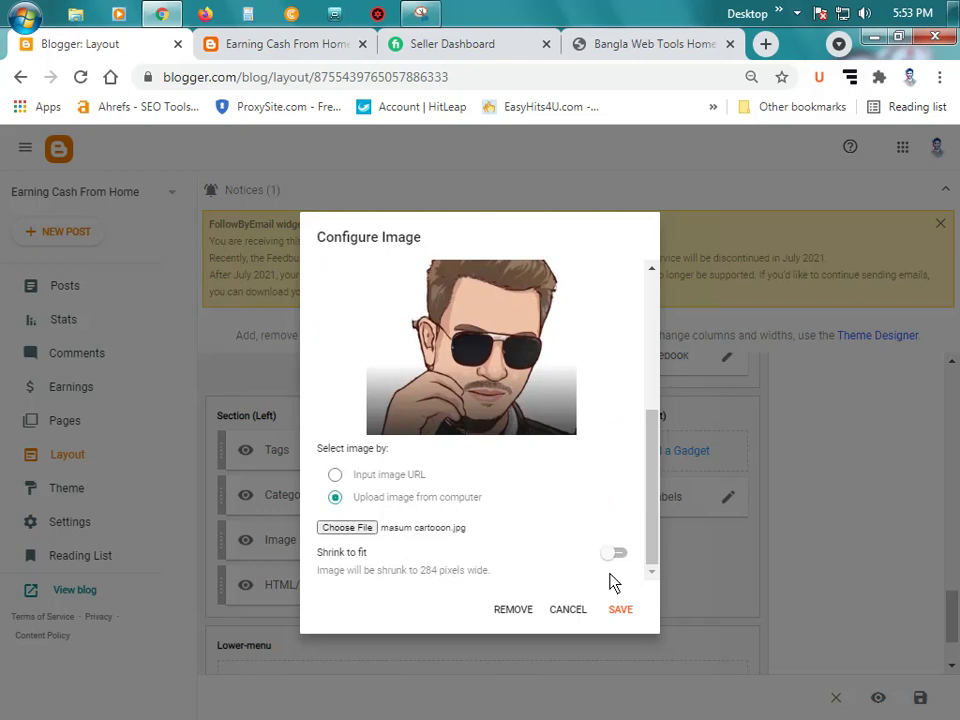
pyautogui.click(620, 609)
# Step: Reload the live blog and scroll to the footer to see the cartoon portrait under the owner's name
pyautogui.click(272, 42)
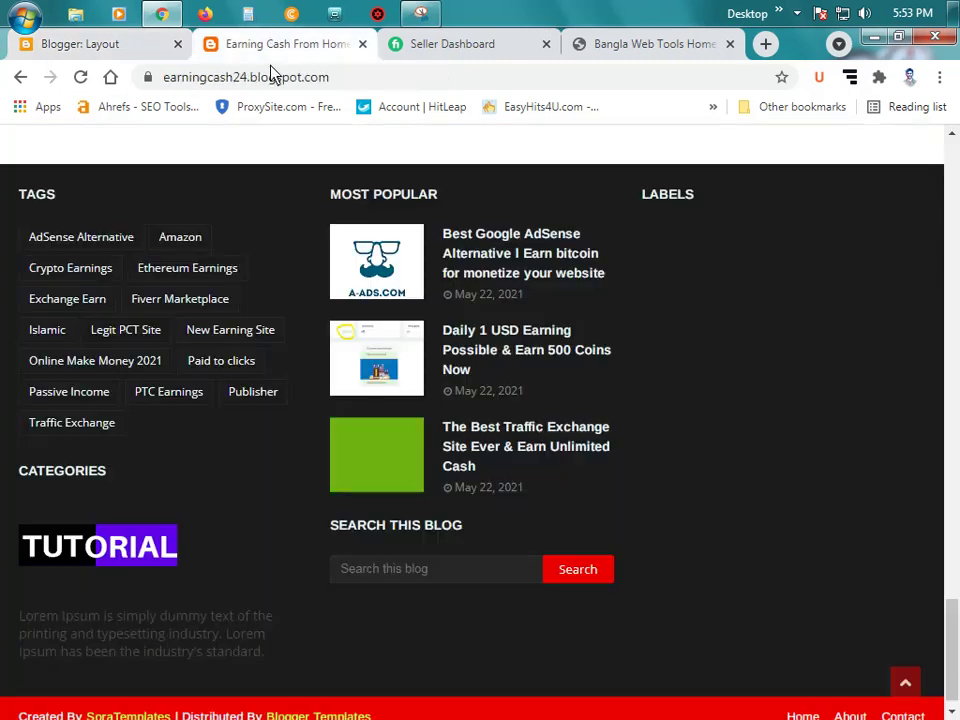
pyautogui.click(80, 77)
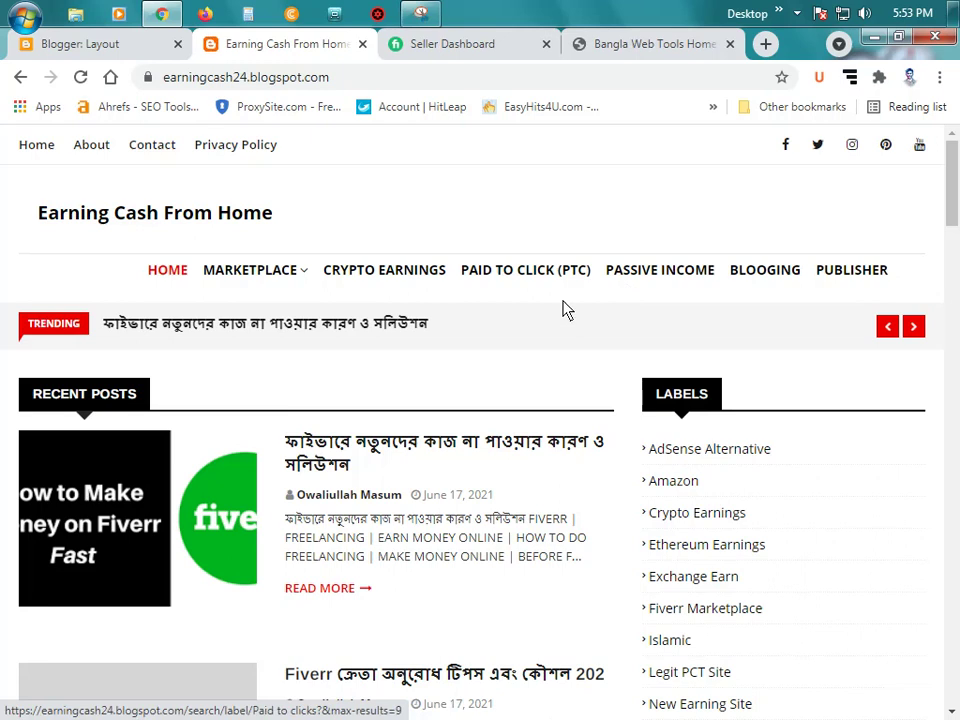
pyautogui.scroll(-5, 822, 282)
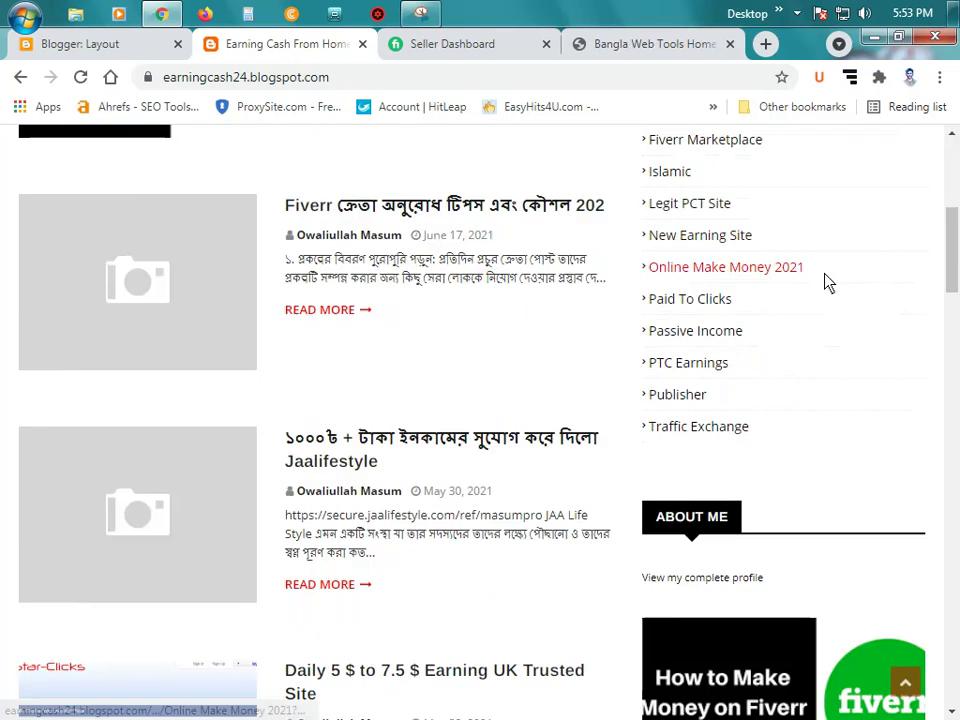
pyautogui.scroll(-20, 824, 285)
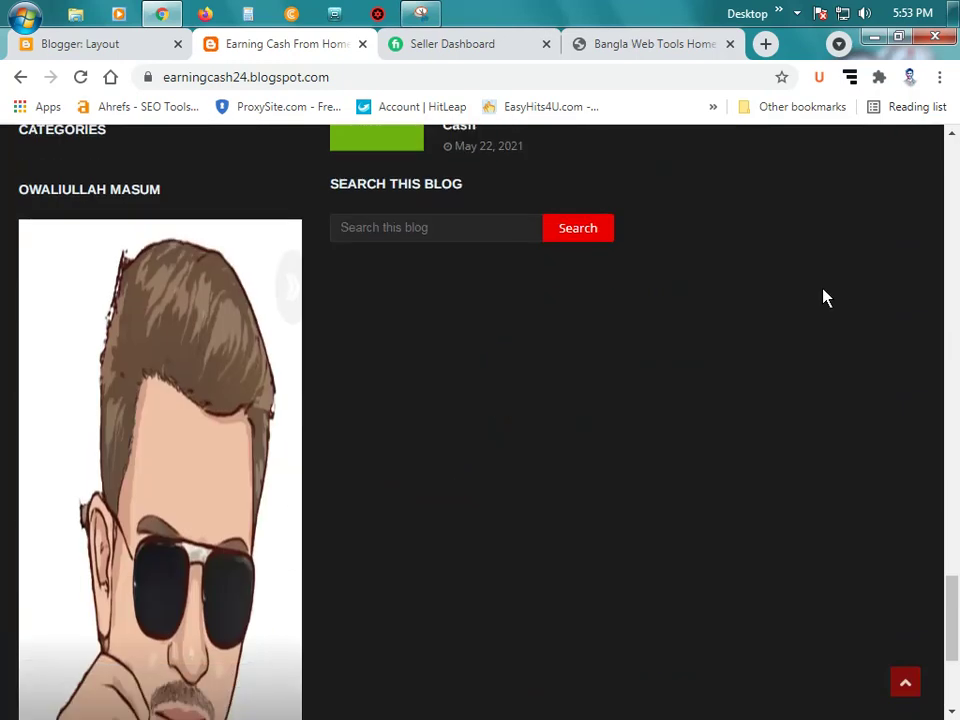
pyautogui.scroll(-4, 822, 298)
pyautogui.scroll(3, 165, 390)
pyautogui.scroll(2, 232, 333)
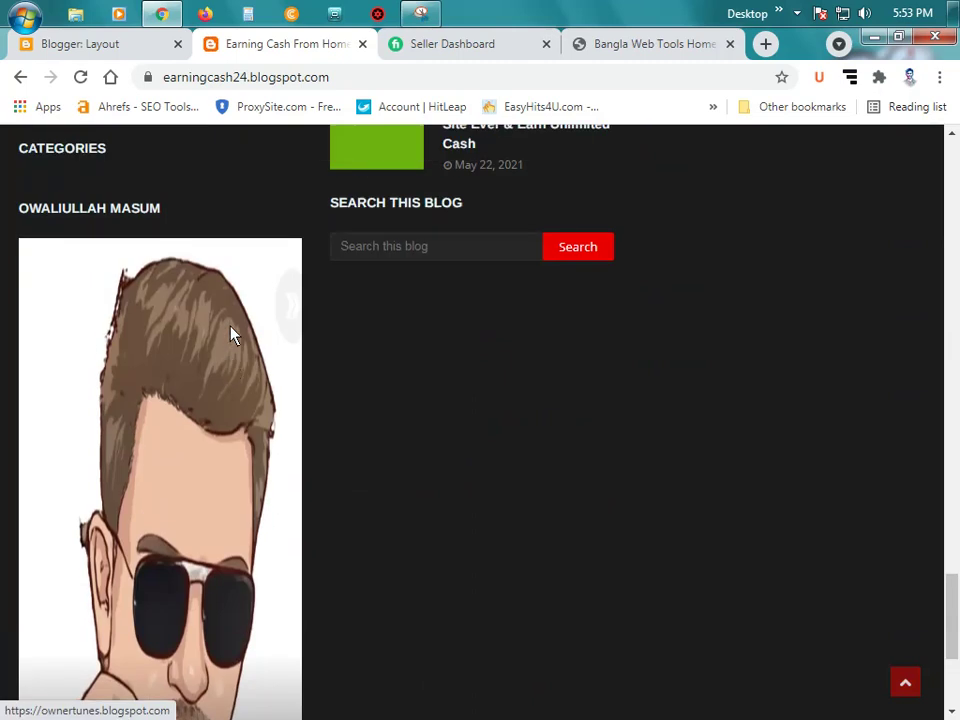
pyautogui.scroll(-5, 182, 364)
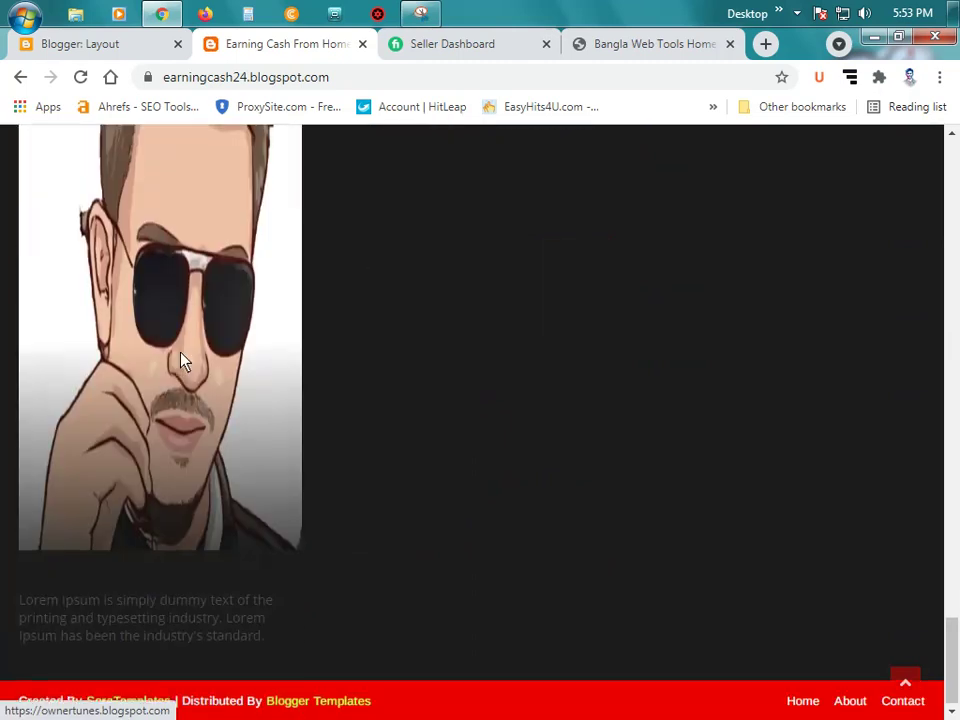
pyautogui.click(75, 45)
# Step: Turn on Shrink to fit (284 pixels wide) for the author image gadget and save
pyautogui.click(371, 544)
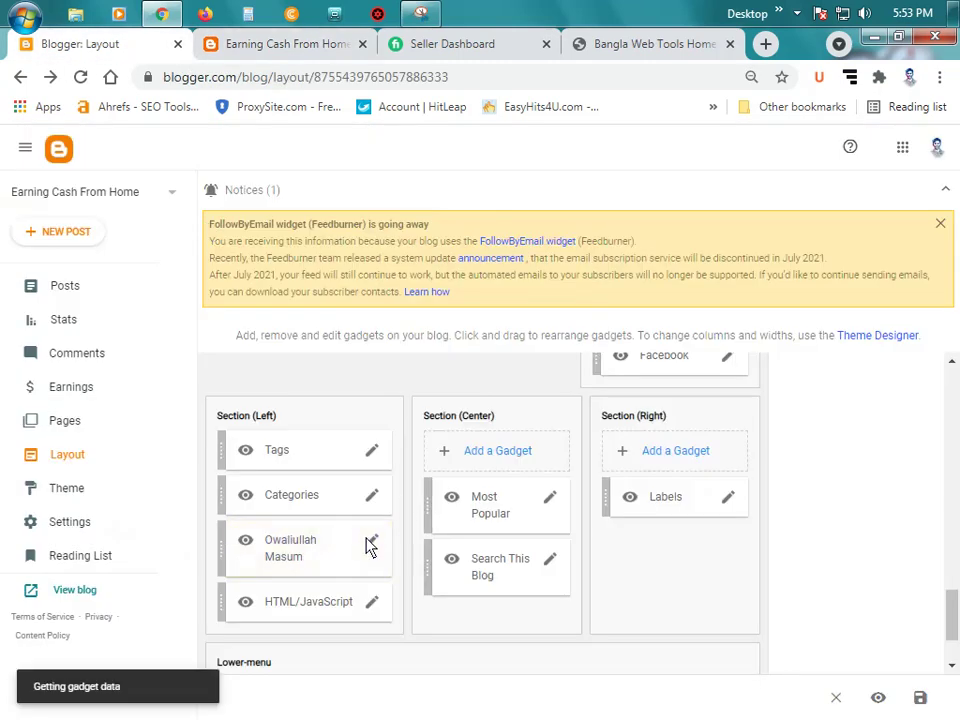
pyautogui.scroll(-5, 480, 452)
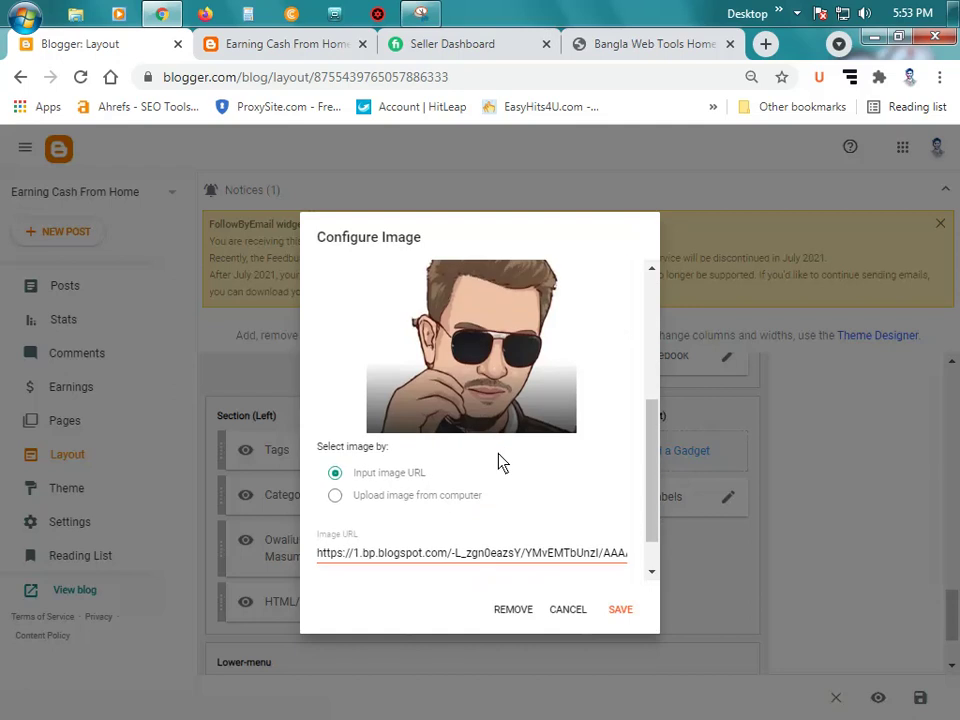
pyautogui.scroll(-2, 435, 513)
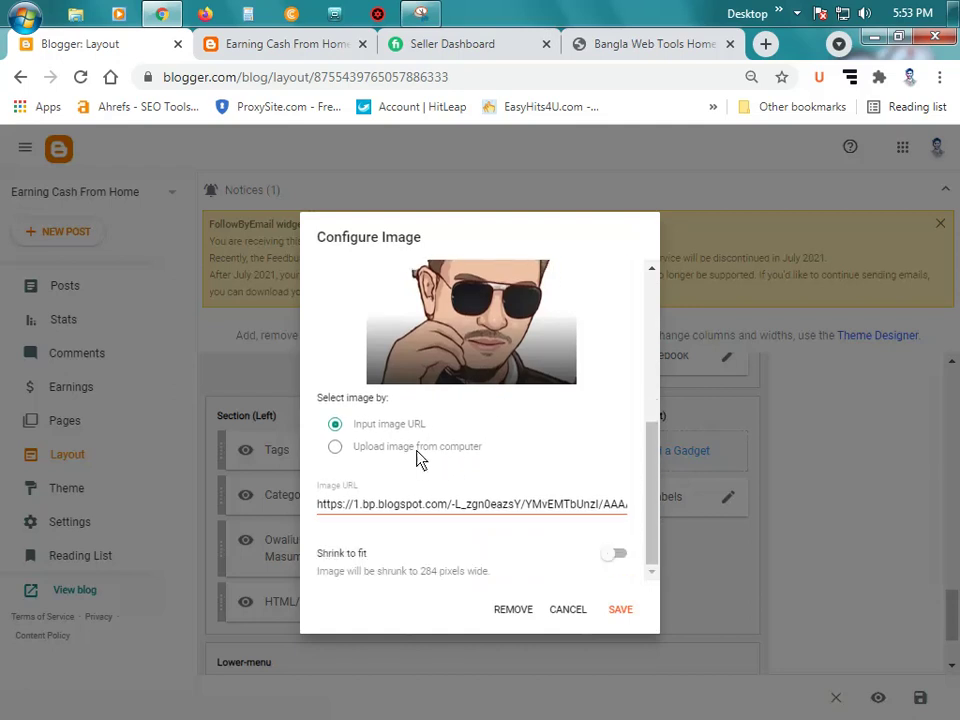
pyautogui.click(618, 556)
pyautogui.click(622, 611)
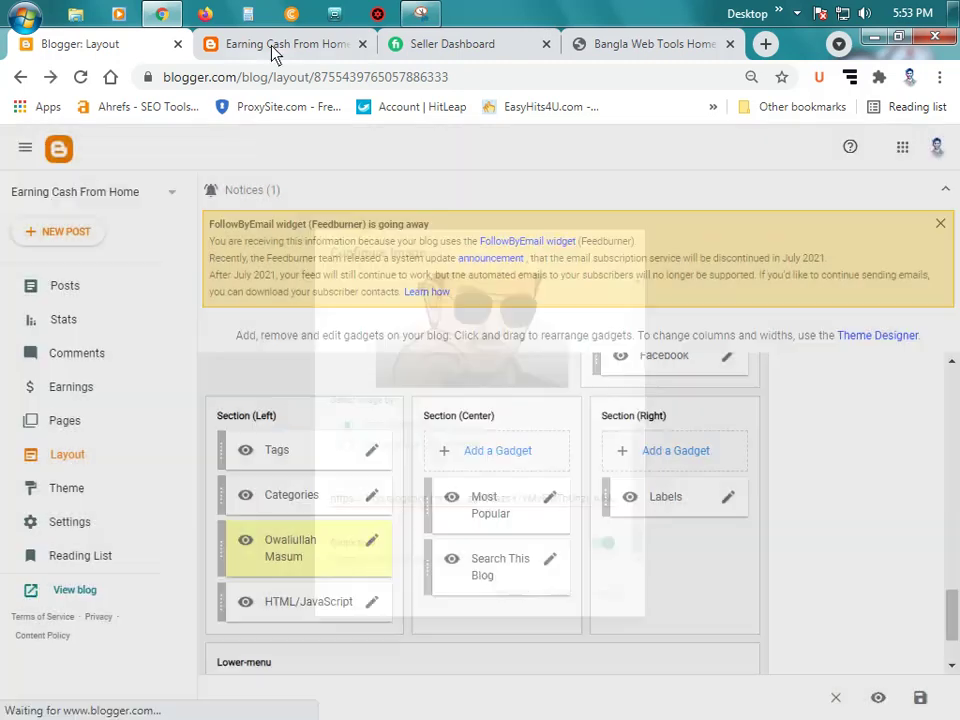
# Step: Reload the live blog and scroll to the footer to check the shrunk-to-fit cartoon portrait
pyautogui.click(275, 44)
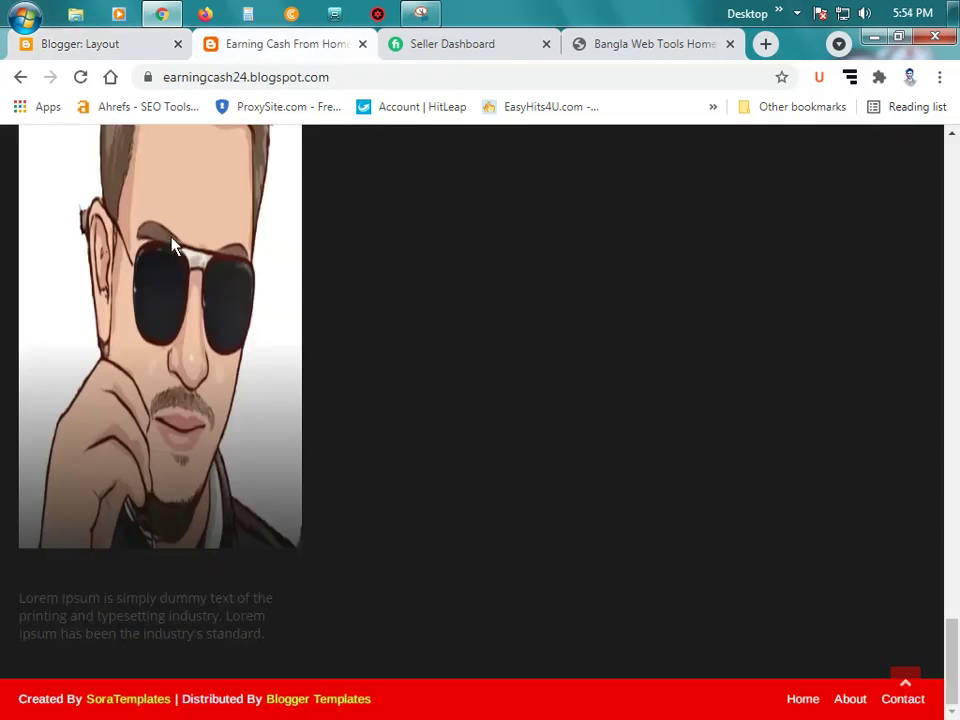
pyautogui.click(82, 78)
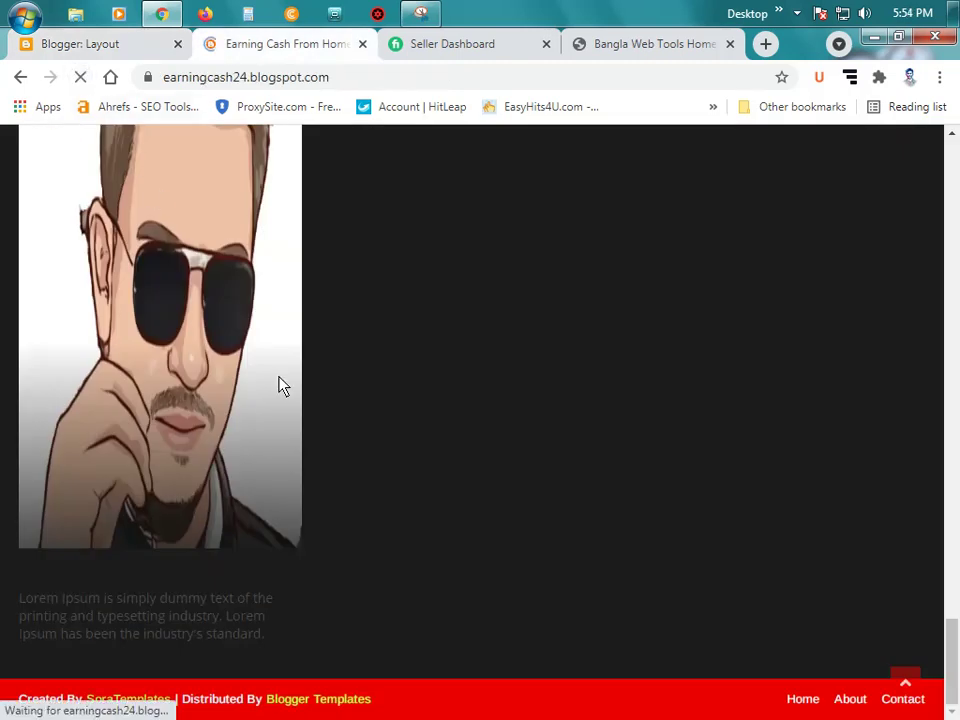
pyautogui.scroll(-15, 281, 386)
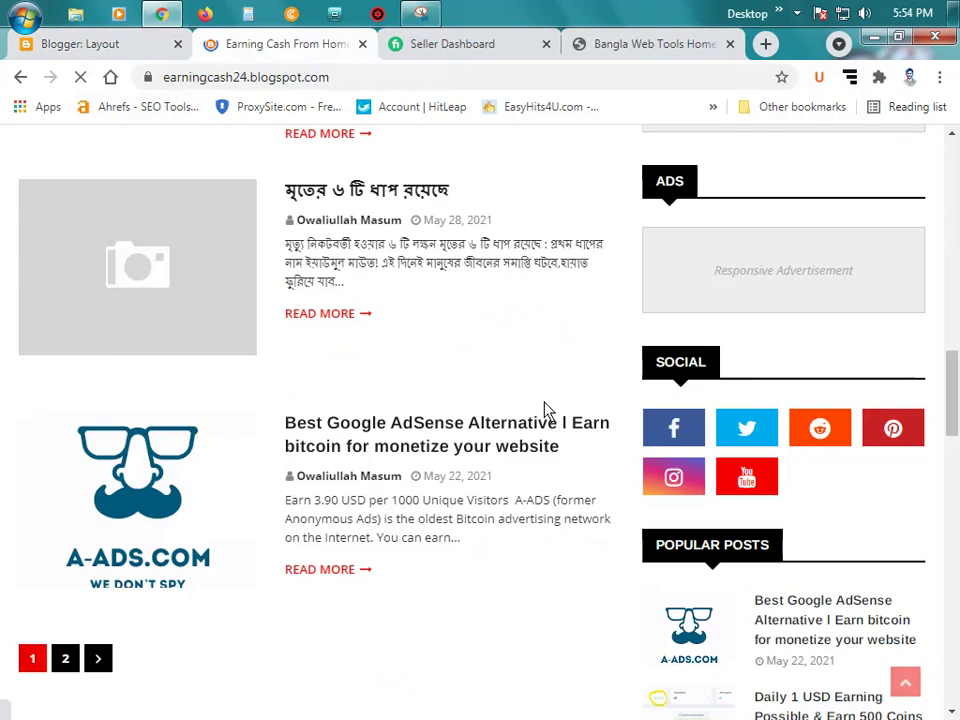
pyautogui.scroll(-10, 545, 410)
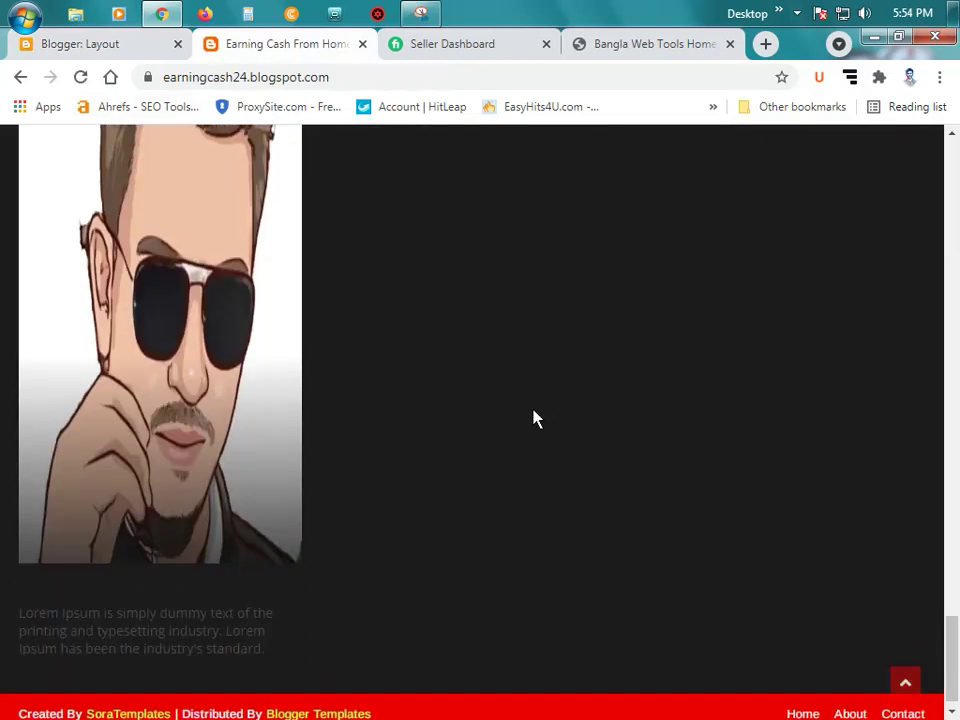
pyautogui.scroll(5, 535, 418)
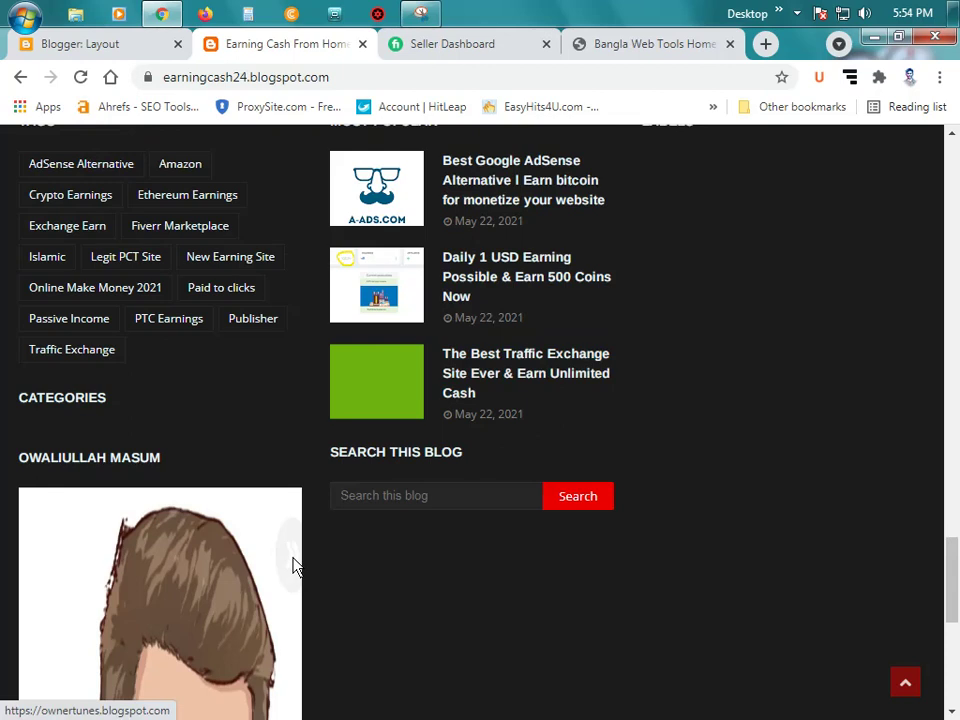
pyautogui.scroll(-1, 143, 572)
pyautogui.scroll(-2, 96, 589)
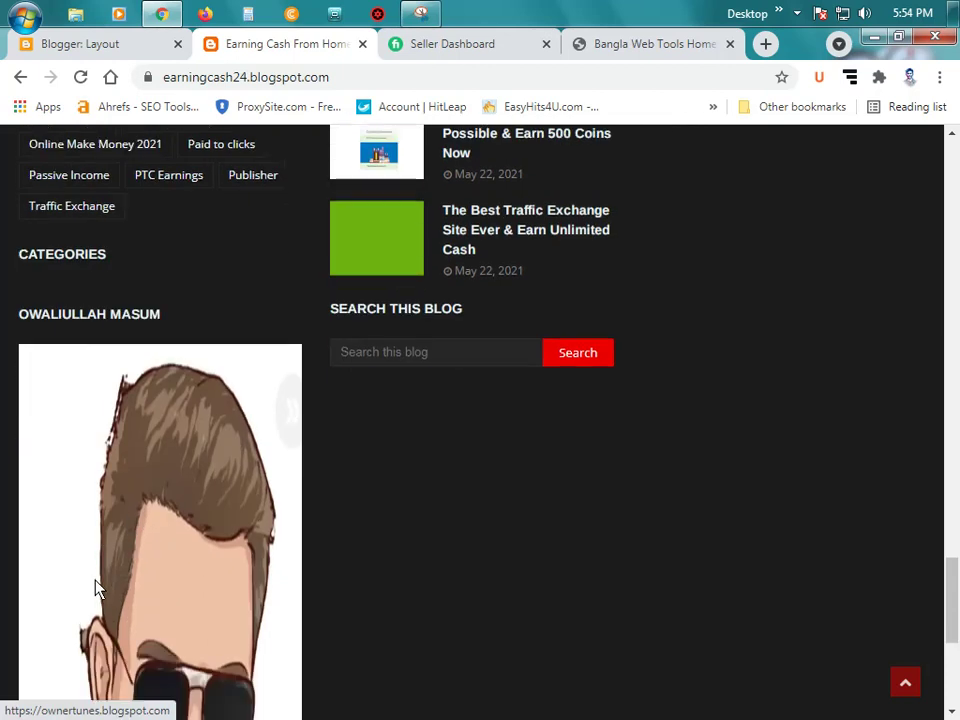
pyautogui.scroll(3, 223, 573)
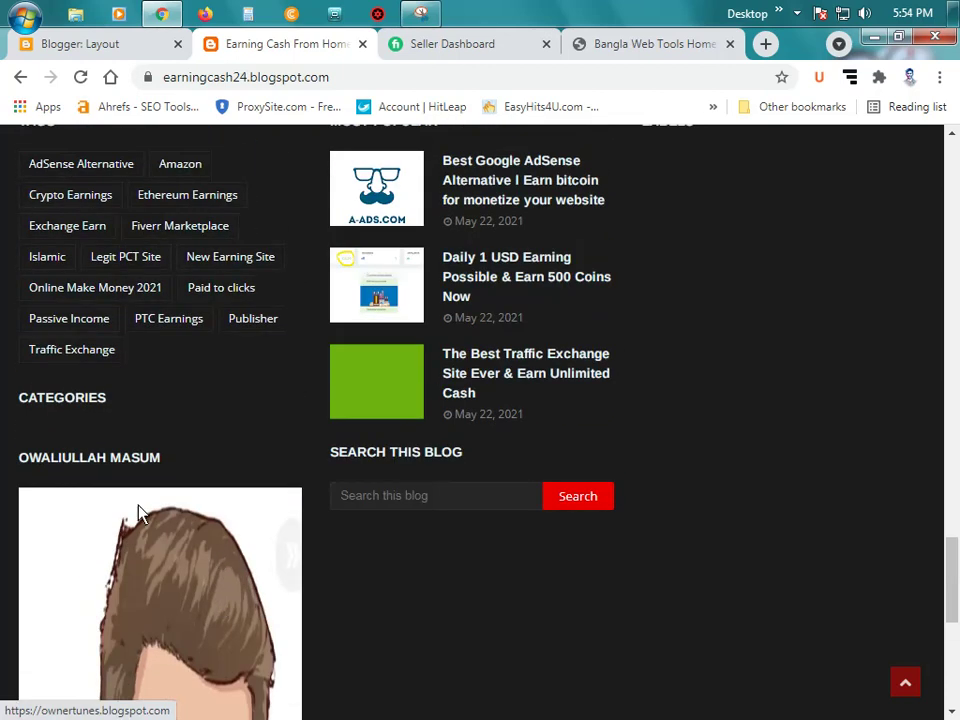
pyautogui.click(79, 42)
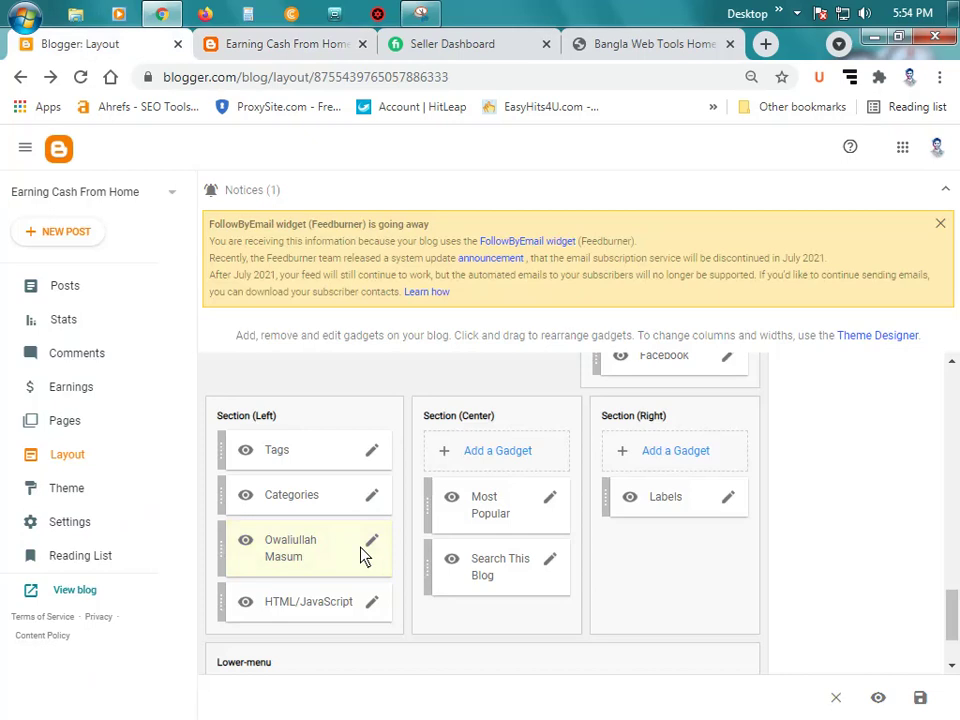
# Step: Turn off Shrink to fit on the author Image gadget, then remove the gadget
pyautogui.click(373, 546)
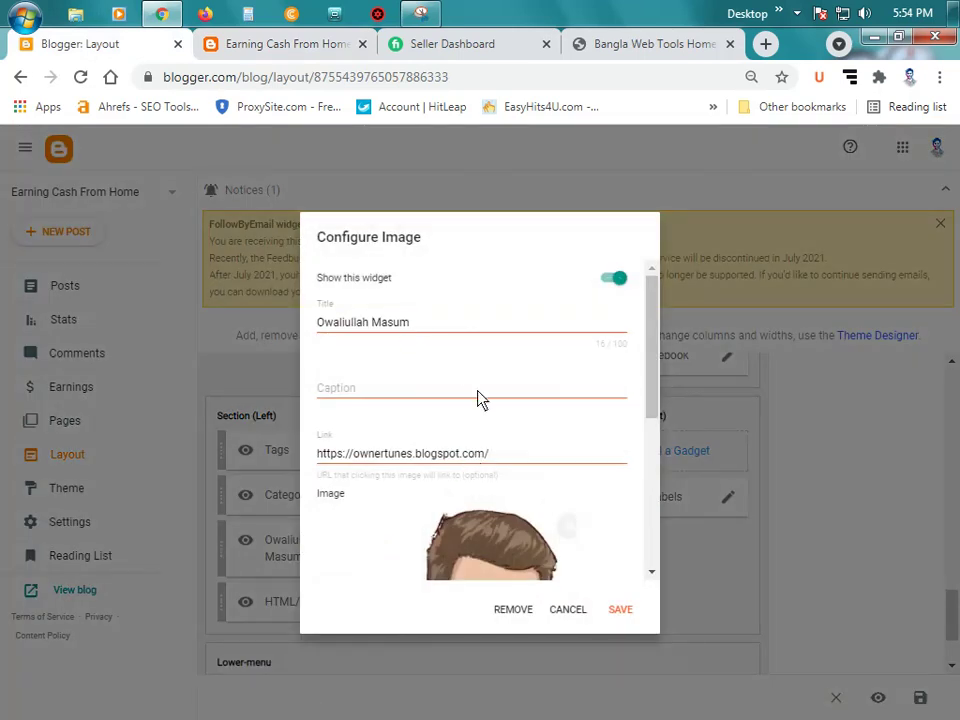
pyautogui.scroll(-1, 478, 399)
pyautogui.scroll(-2, 478, 399)
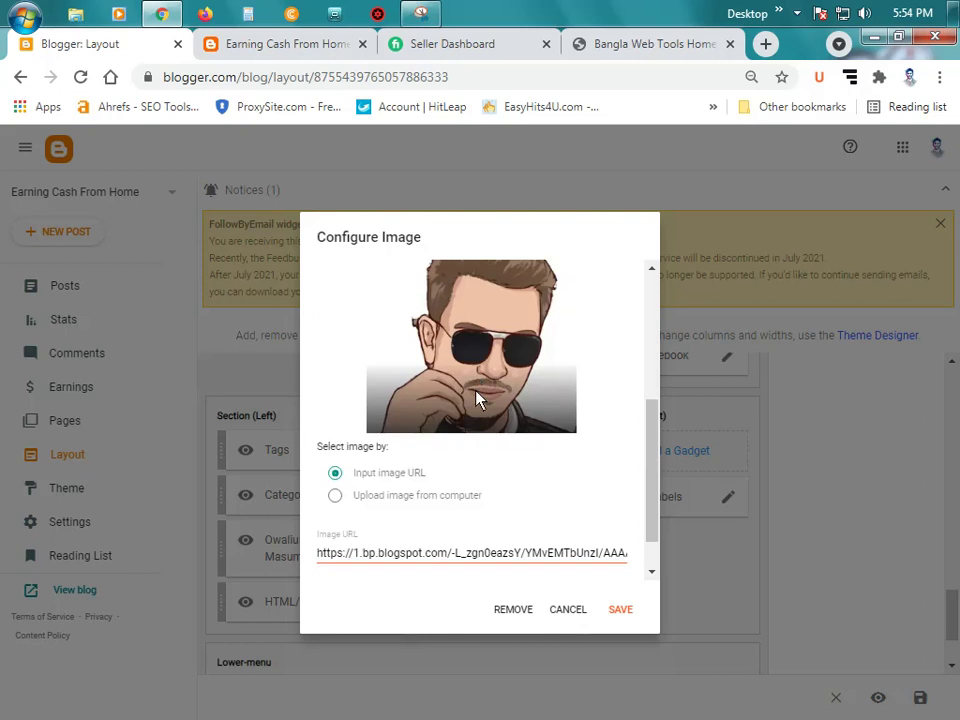
pyautogui.scroll(-1, 455, 435)
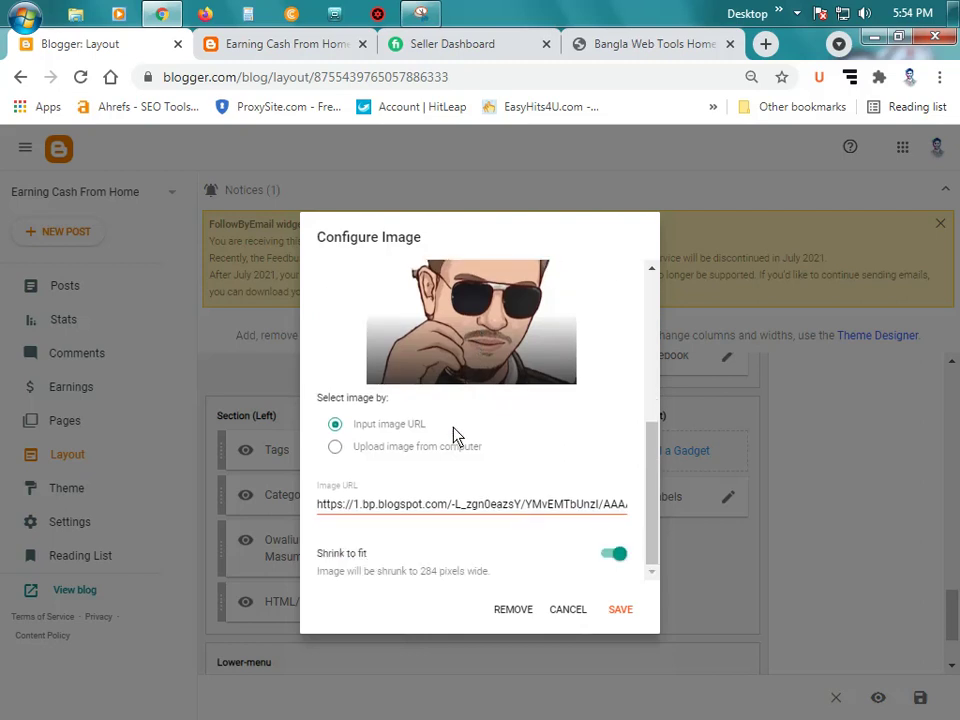
pyautogui.click(616, 557)
pyautogui.click(521, 611)
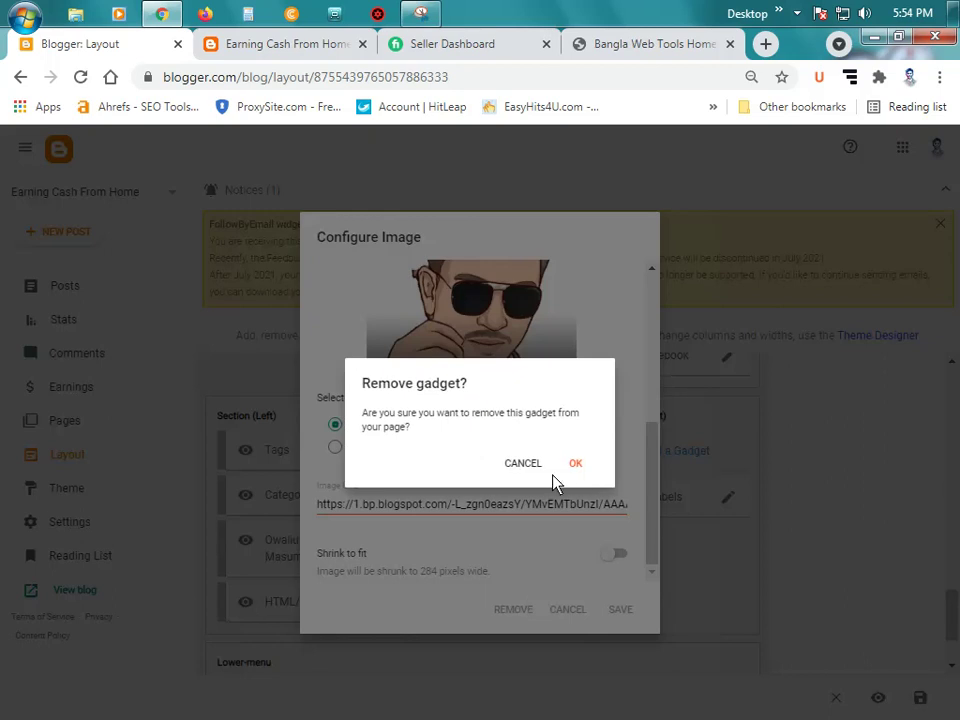
pyautogui.click(577, 464)
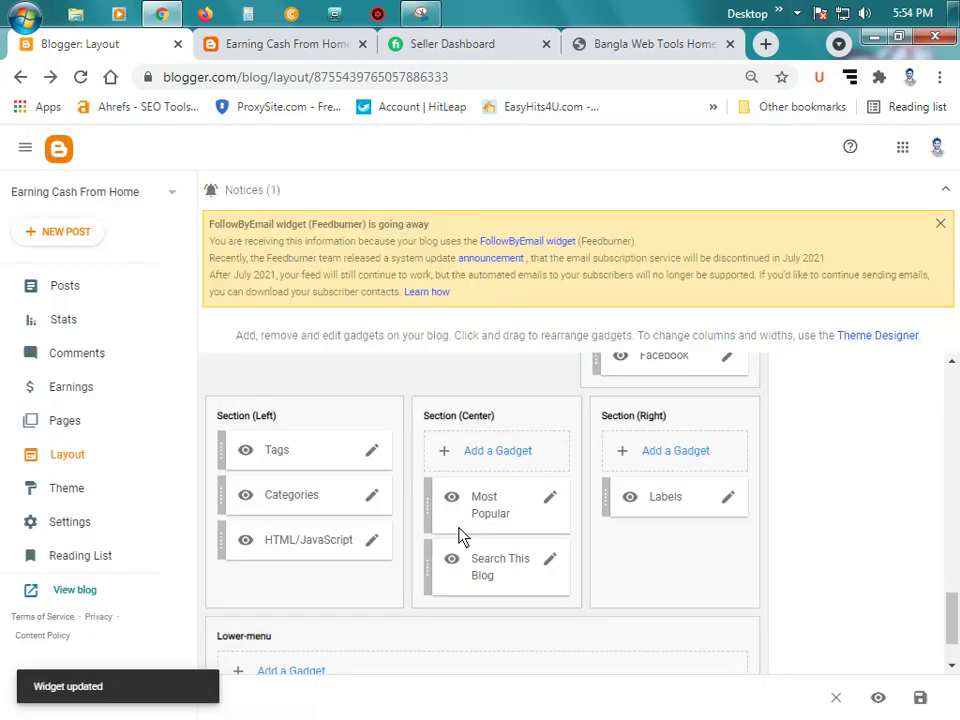
# Step: Check the live blog footer without the image, then go back to Layout
pyautogui.click(253, 44)
pyautogui.scroll(-5, 172, 412)
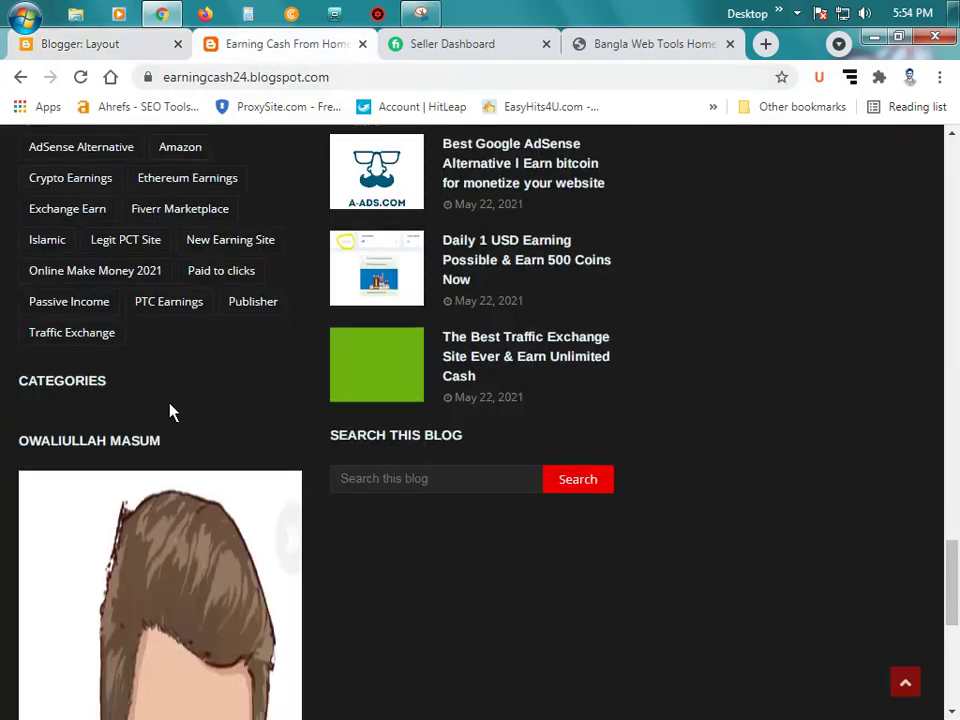
pyautogui.scroll(-1, 172, 413)
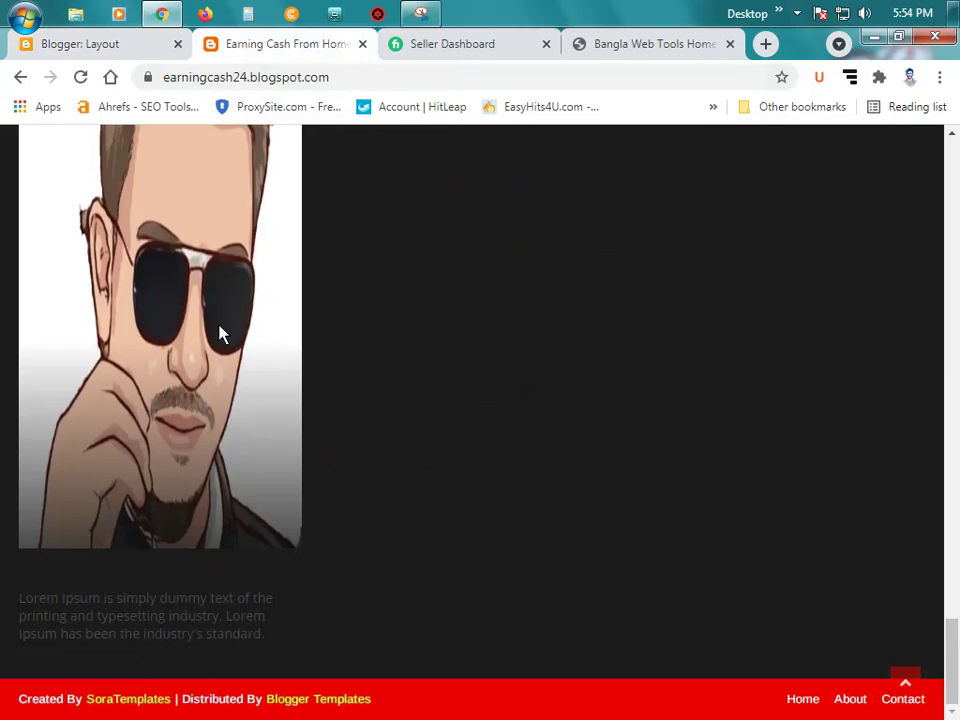
pyautogui.click(112, 45)
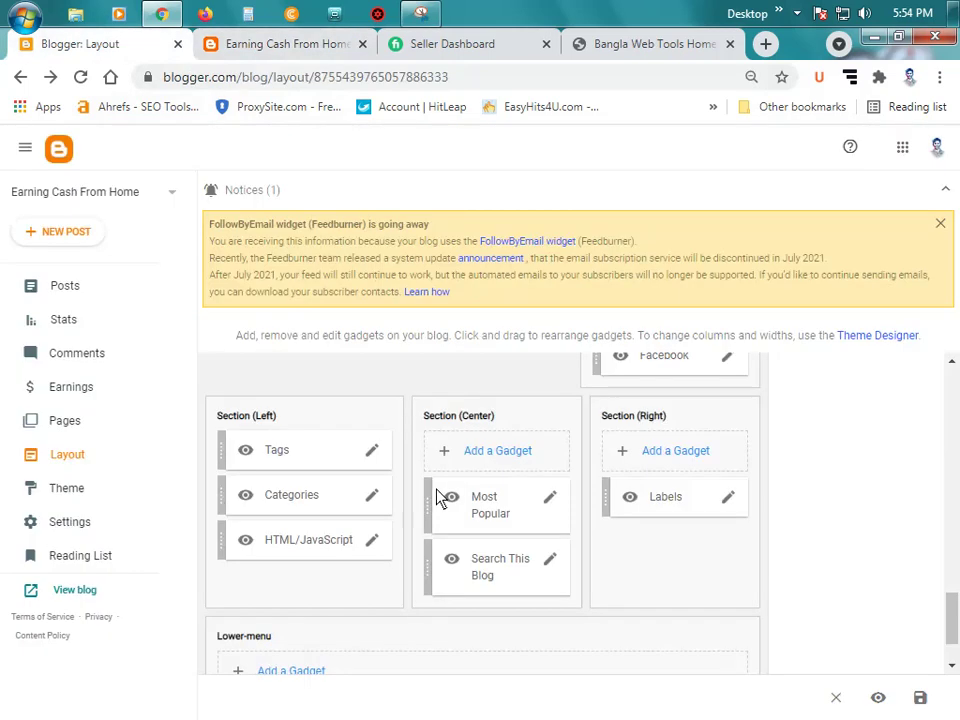
# Step: Title the HTML/JavaScript gadget 'Our Service'
pyautogui.click(376, 541)
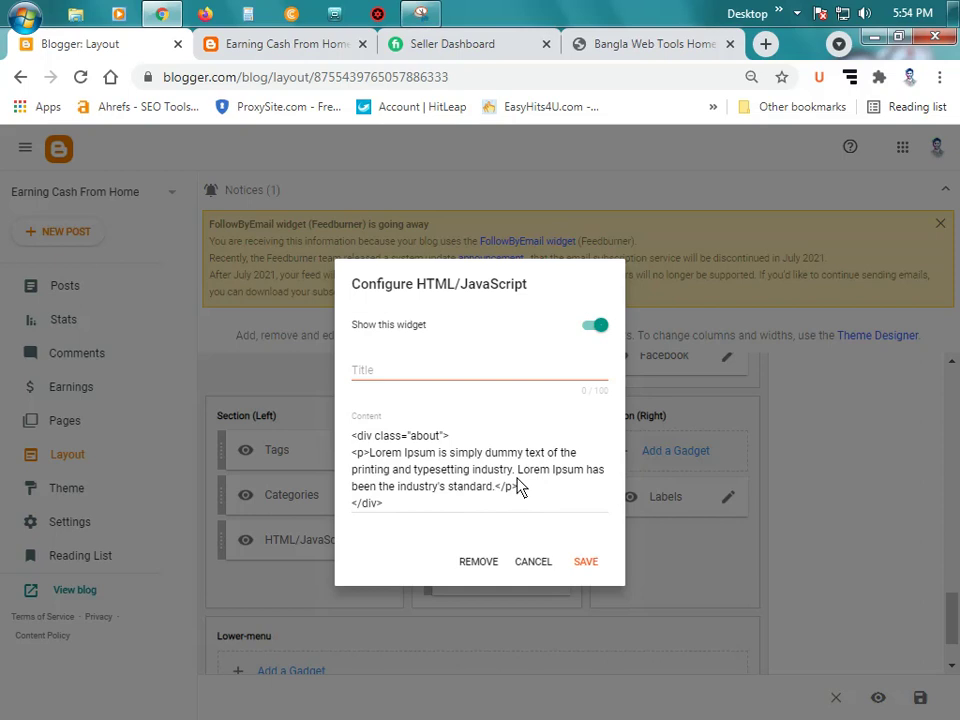
pyautogui.click(386, 377)
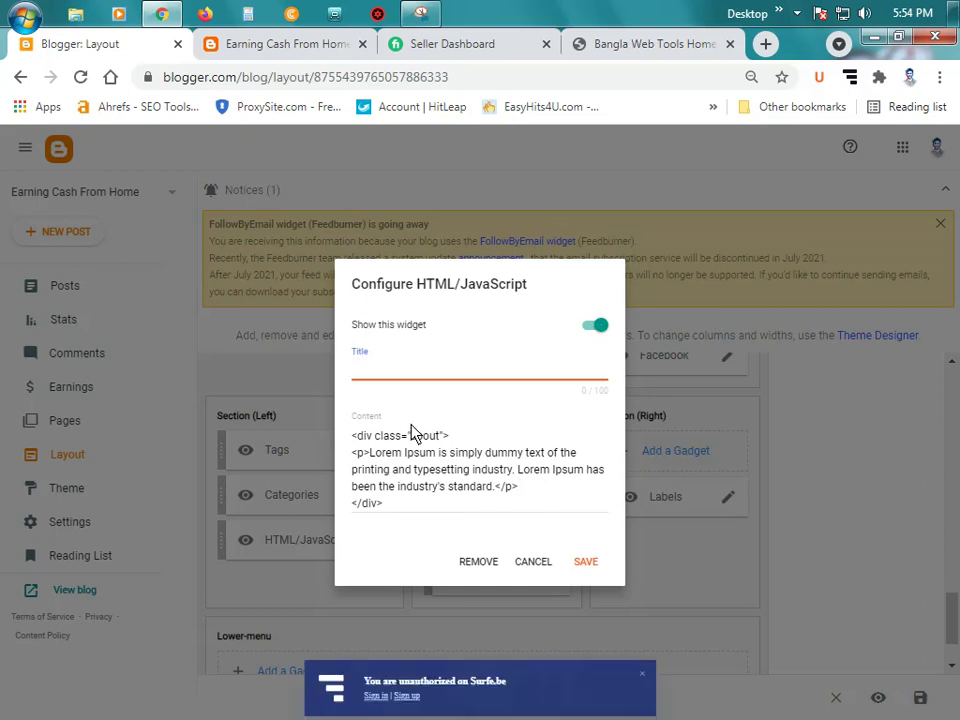
pyautogui.write('0e')
pyautogui.press('BackSpace')
pyautogui.press('BackSpace')
pyautogui.write('0')
pyautogui.write('ur Ser')
pyautogui.write('vice')
# Step: Replace the Lorem Ipsum placeholder with the owner's self-introduction as a professional web designer
pyautogui.click(370, 453)
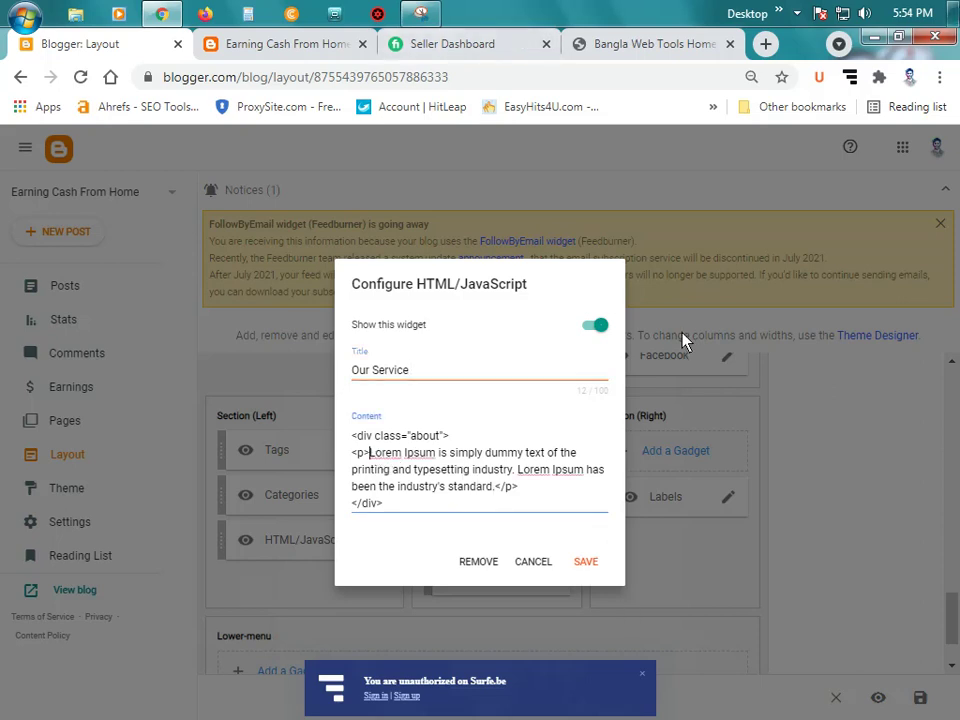
pyautogui.hotkey('shift', 'Right')
pyautogui.hotkey('shift', 'Right')
pyautogui.hotkey('shift', 'Right')
pyautogui.hotkey('shift', 'Right')
pyautogui.hotkey('shift', 'Right')
pyautogui.hotkey('shift', 'Right')
pyautogui.hotkey('shift', 'Right')
pyautogui.hotkey('shift', 'Right')
pyautogui.hotkey('shift', 'Right')
pyautogui.hotkey('shift', 'Right')
pyautogui.hotkey('shift', 'Right')
pyautogui.hotkey('shift', 'Right')
pyautogui.hotkey('shift', 'Right')
pyautogui.hotkey('shift', 'Right')
pyautogui.hotkey('shift', 'Right')
pyautogui.hotkey('shift', 'Right')
pyautogui.hotkey('shift', 'Right')
pyautogui.hotkey('shift', 'Right')
pyautogui.hotkey('shift', 'Right')
pyautogui.hotkey('shift', 'Right')
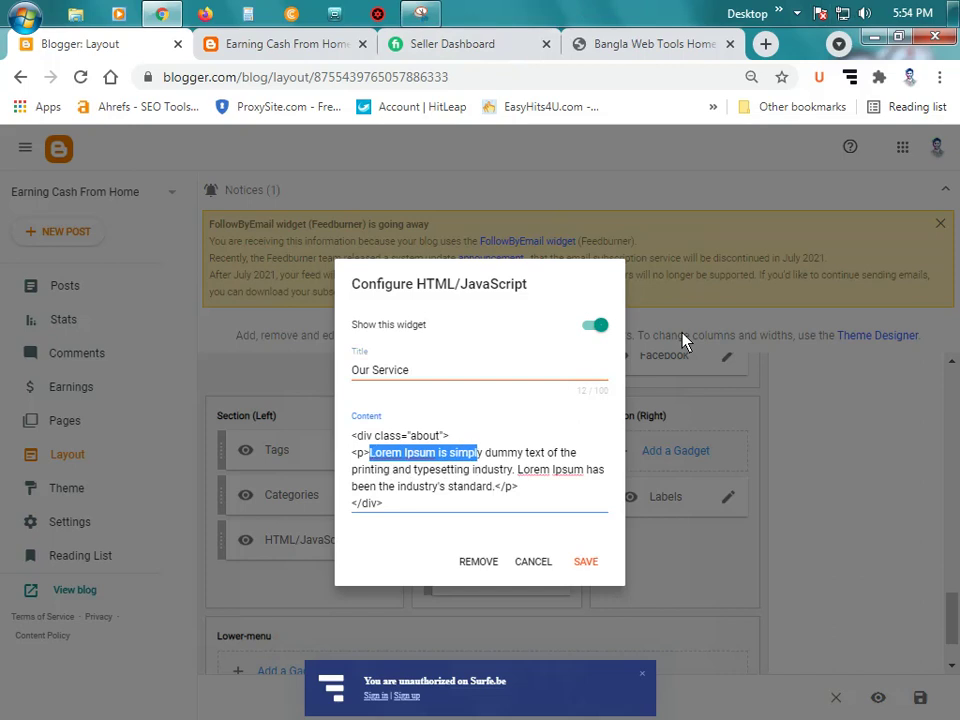
pyautogui.hotkey('shift', 'Right')
pyautogui.hotkey('shift', 'Right')
pyautogui.hotkey('shift', 'Right')
pyautogui.hotkey('shift', 'Right')
pyautogui.hotkey('shift', 'Right')
pyautogui.hotkey('shift', 'Right')
pyautogui.hotkey('shift', 'Right')
pyautogui.hotkey('shift', 'Right')
pyautogui.hotkey('shift', 'Right')
pyautogui.hotkey('shift', 'Right')
pyautogui.hotkey('shift', 'Right')
pyautogui.hotkey('shift', 'Right')
pyautogui.hotkey('shift', 'Right')
pyautogui.hotkey('shift', 'Right')
pyautogui.hotkey('shift', 'Right')
pyautogui.hotkey('shift', 'Right')
pyautogui.hotkey('shift', 'Right')
pyautogui.hotkey('shift', 'Right')
pyautogui.hotkey('shift', 'Right')
pyautogui.hotkey('shift', 'Right')
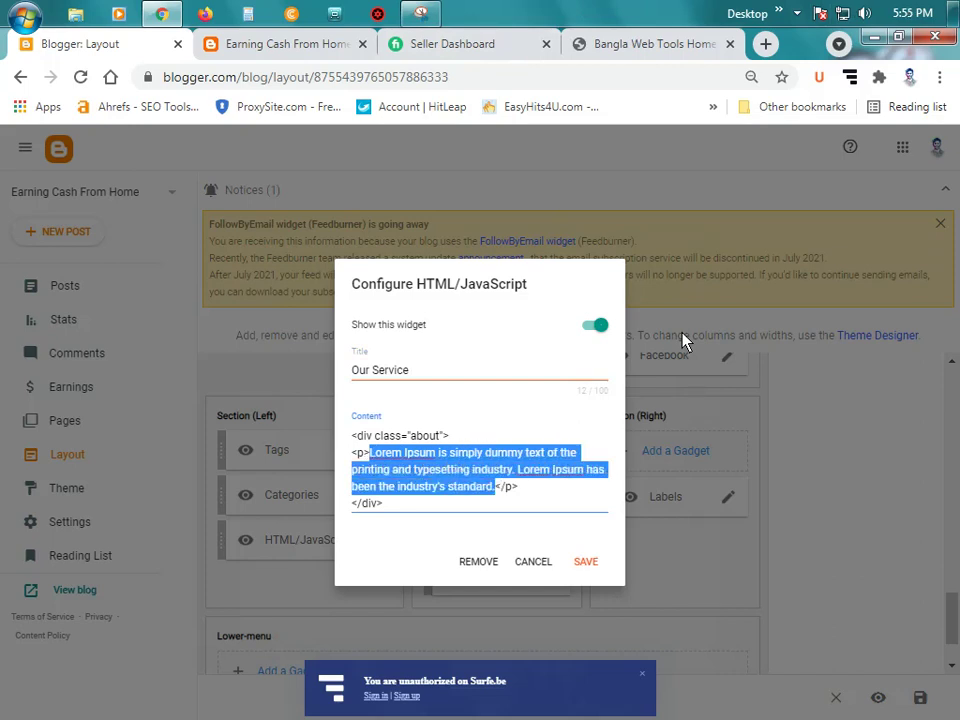
pyautogui.press('BackSpace')
pyautogui.write('Hi')
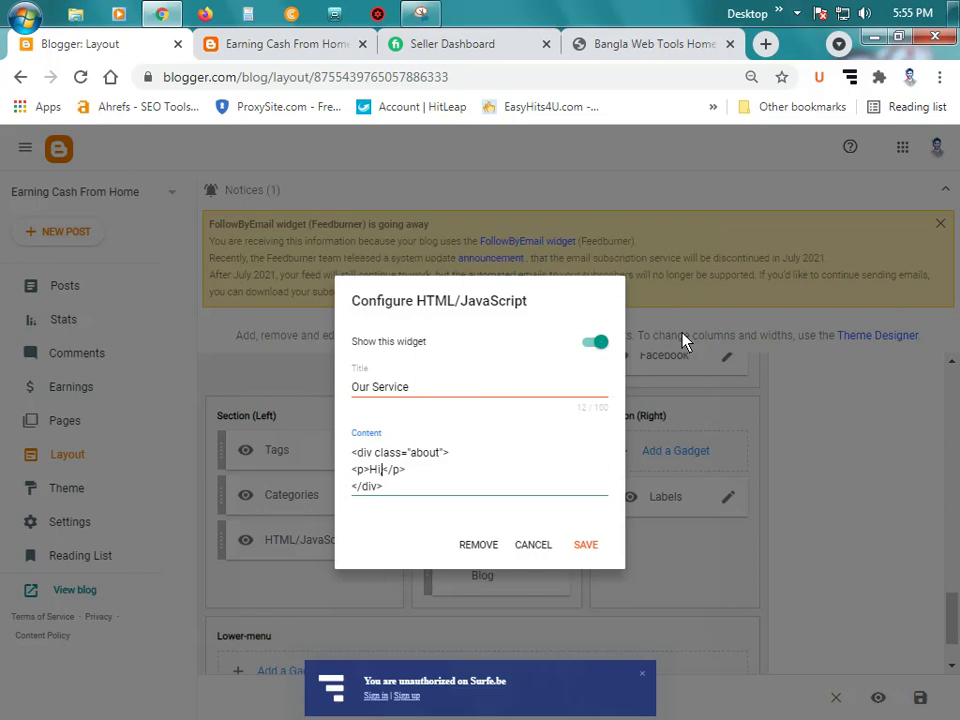
pyautogui.write(', I Am')
pyautogui.press('BackSpace')
pyautogui.press('BackSpace')
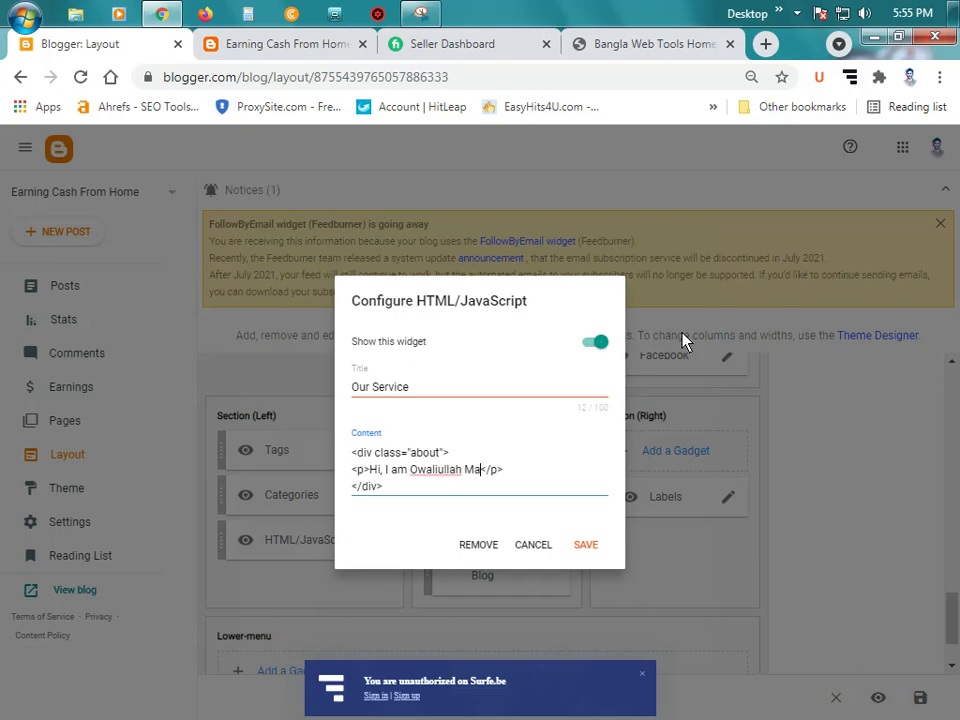
pyautogui.write('. I an')
pyautogui.write('m ')
pyautogui.write('a ')
pyautogui.write('profess')
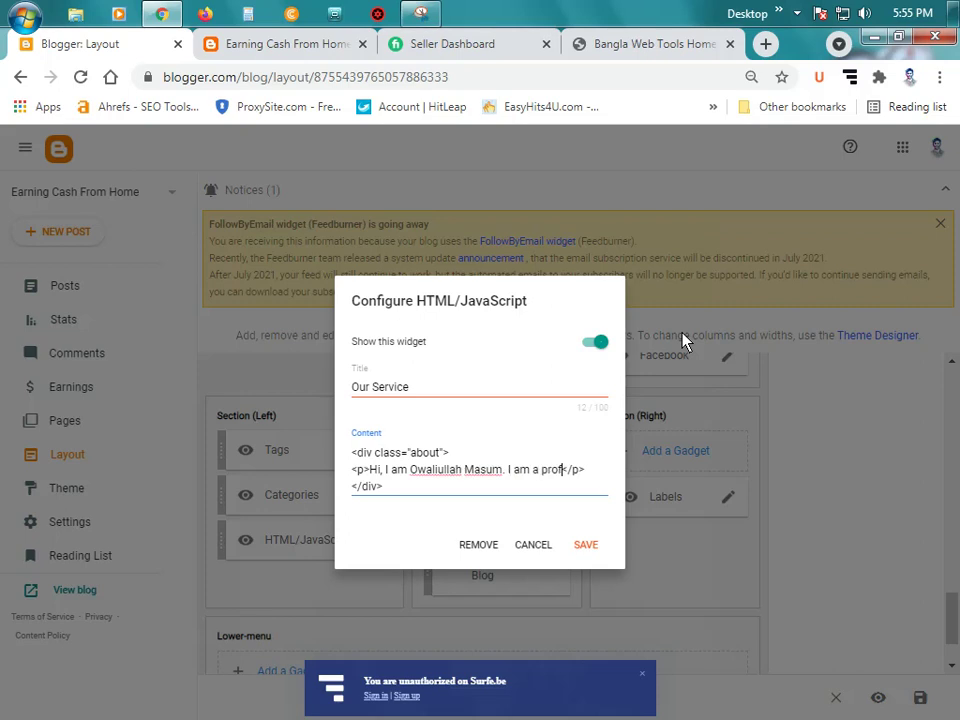
pyautogui.write('ional ')
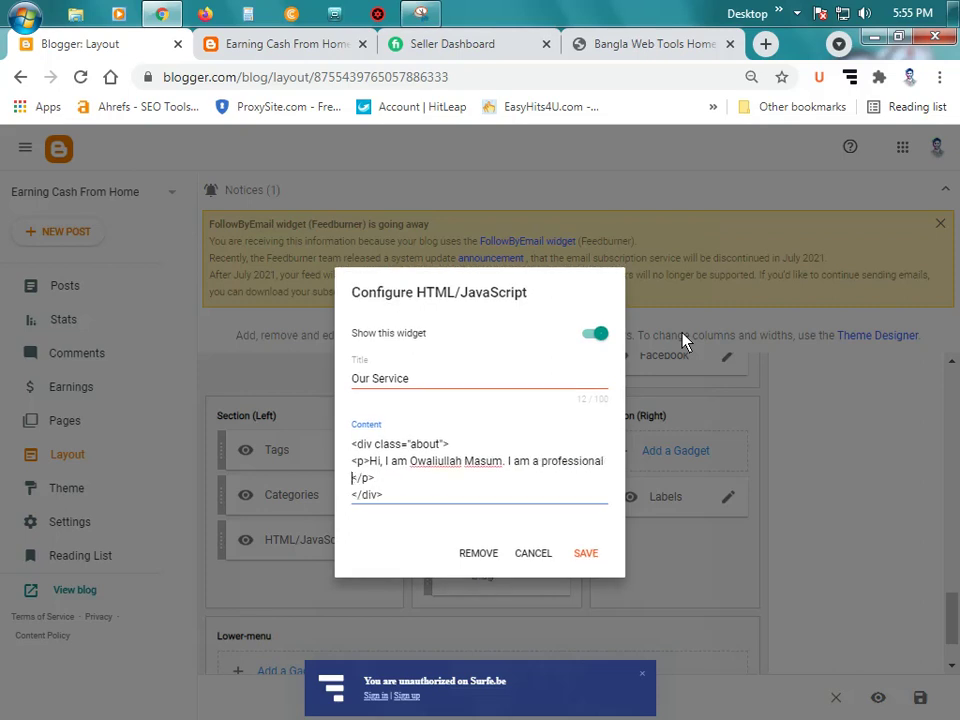
pyautogui.write('web desugner')
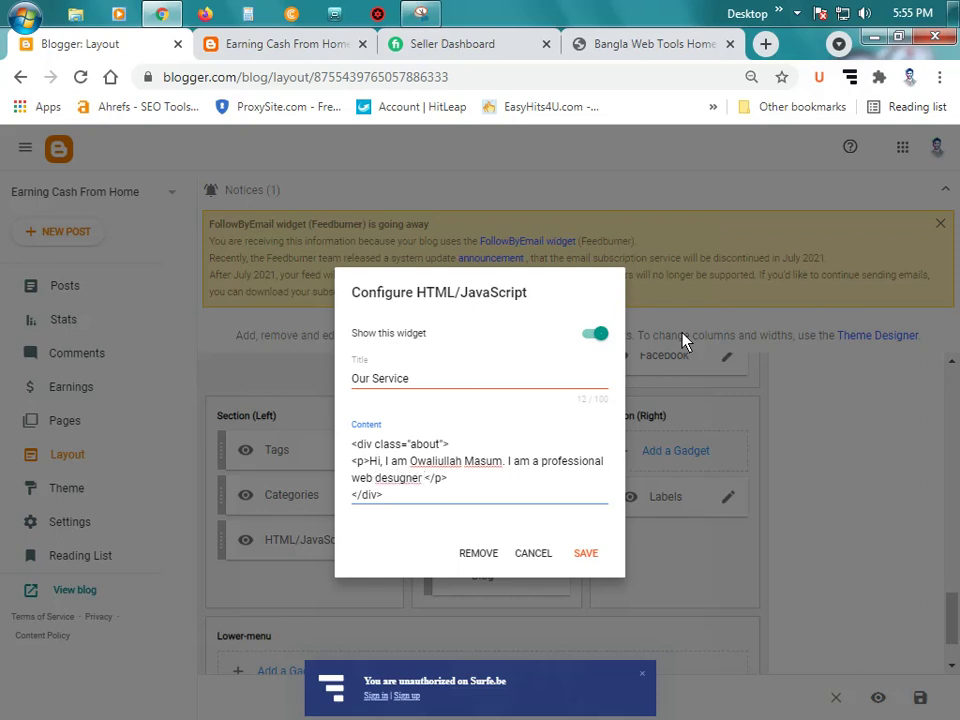
# Step: Correct 'desugner' to 'designer', append '& developer. Thank you so much for visit my website', and save
pyautogui.rightClick(397, 480)
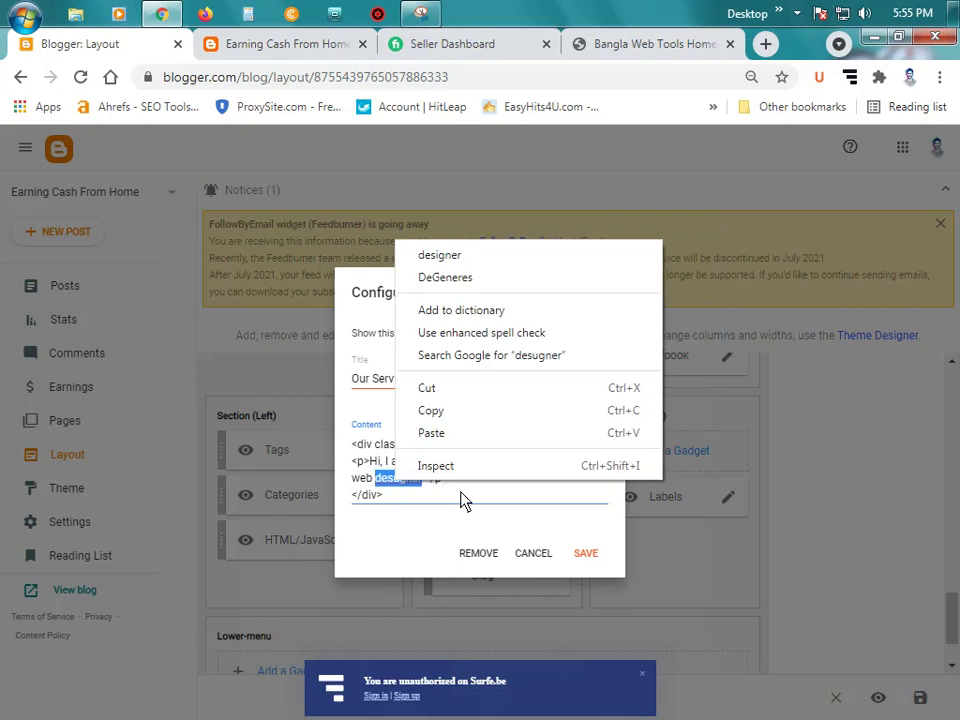
pyautogui.click(459, 259)
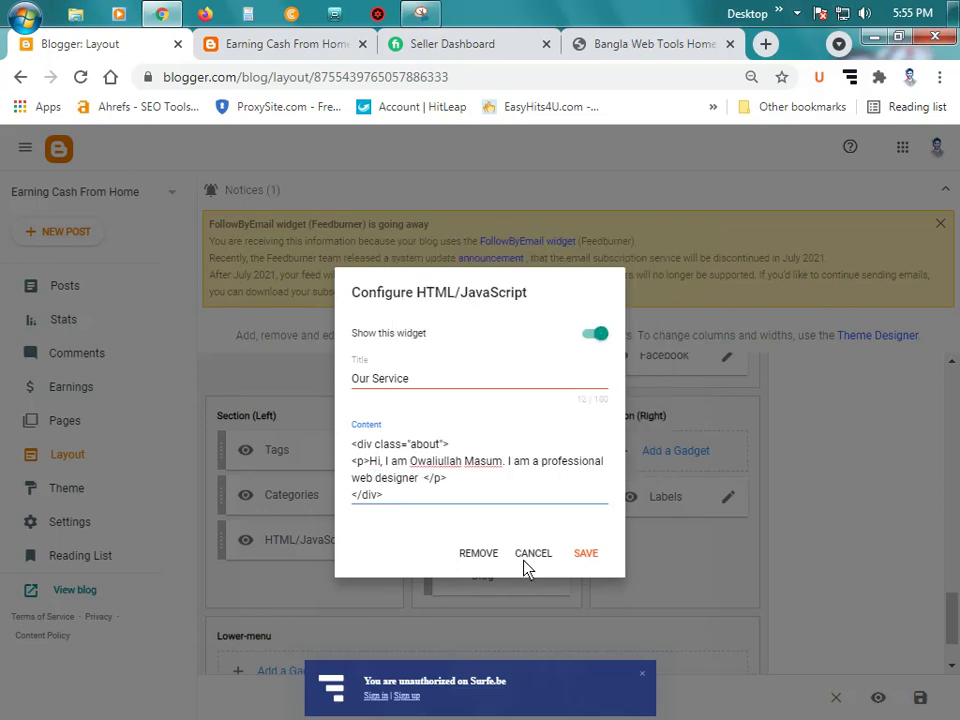
pyautogui.write('& d')
pyautogui.write('evelo')
pyautogui.write('per. ')
pyautogui.write('. ')
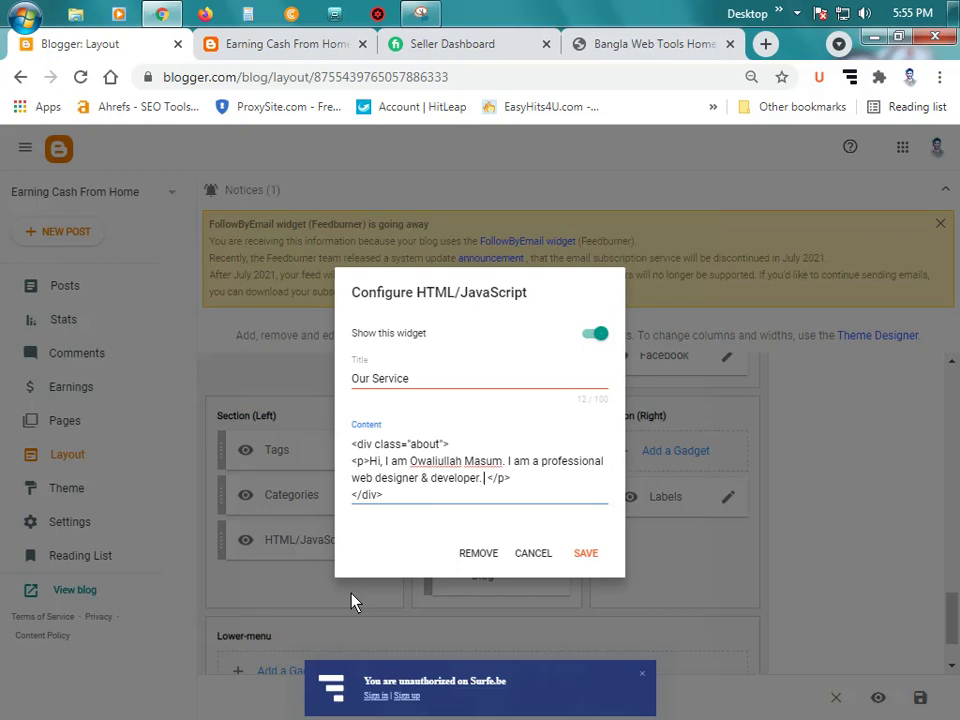
pyautogui.write('Thank y')
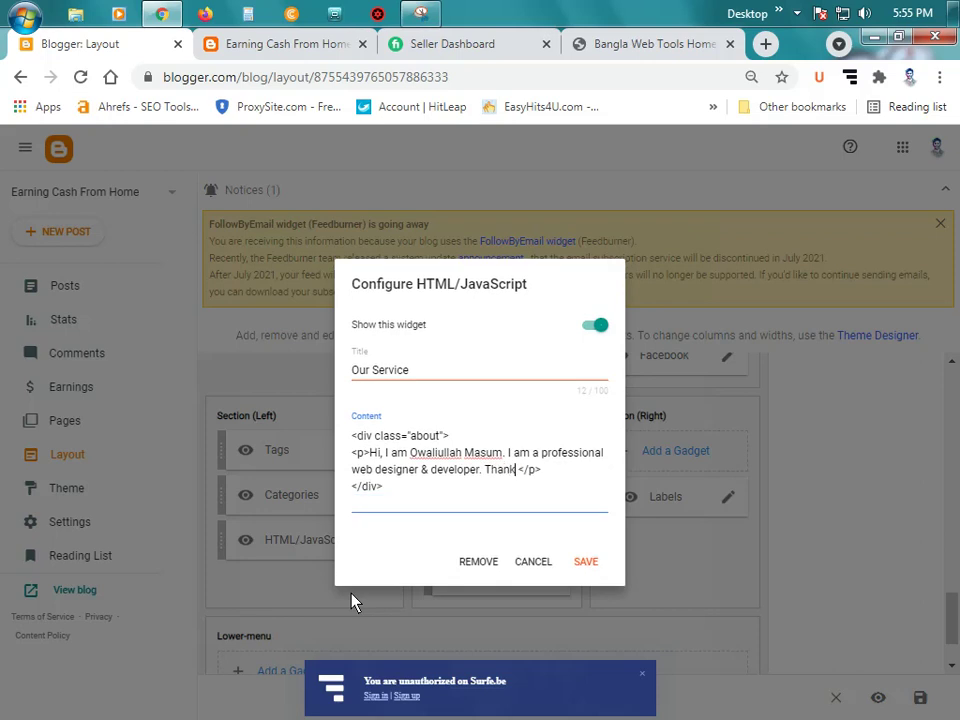
pyautogui.write('ou so much f ')
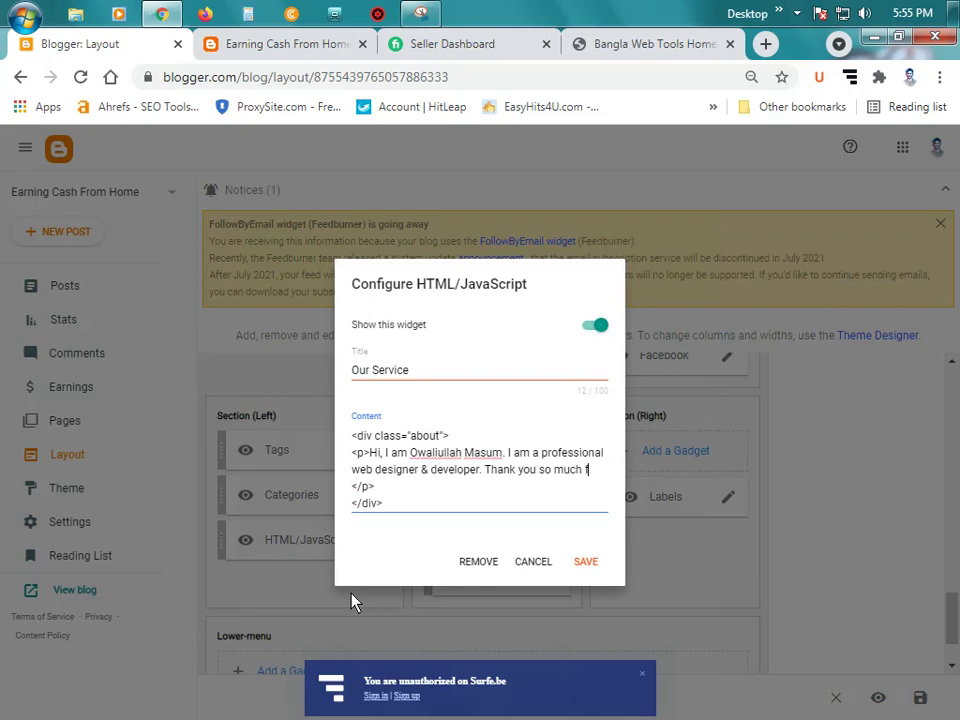
pyautogui.write('or visit my website')
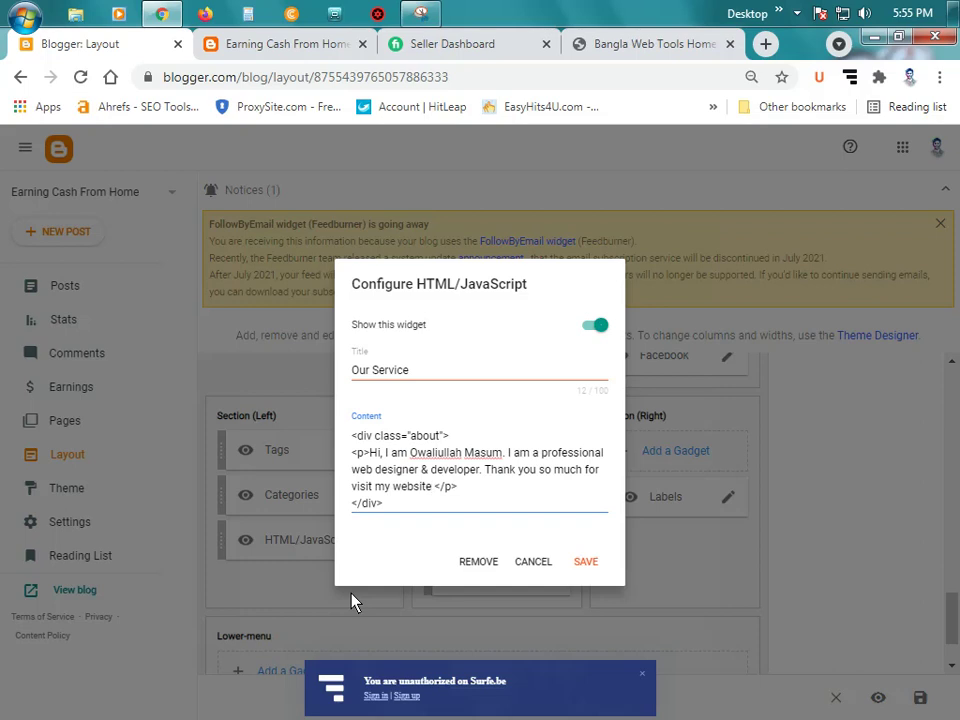
pyautogui.click(585, 562)
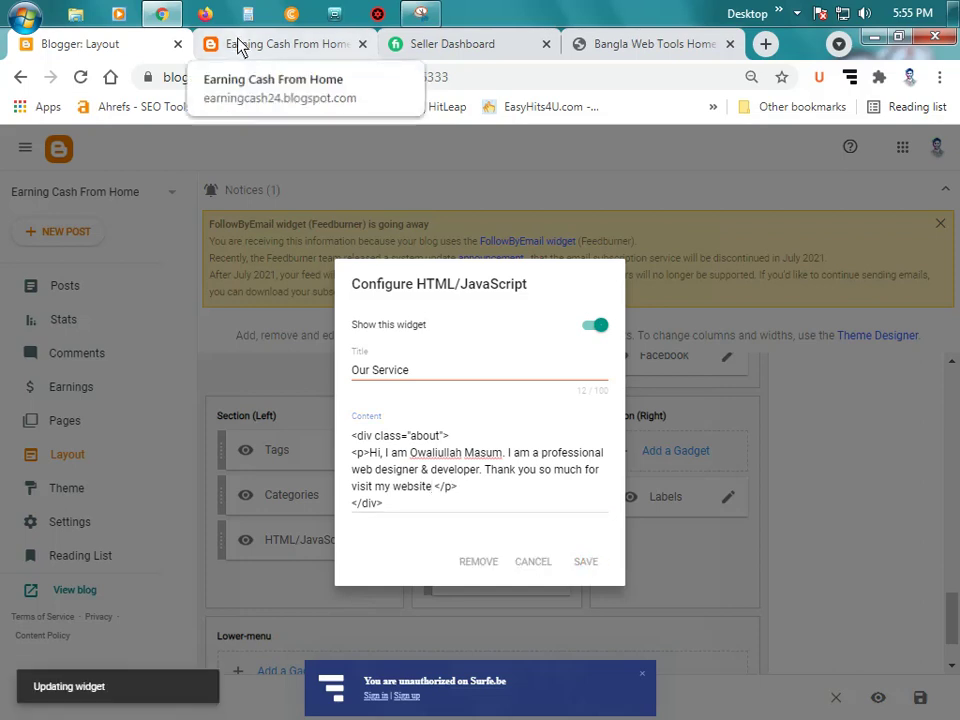
# Step: Reload the live blog and inspect its footer, then return to the Layout editor
pyautogui.click(240, 45)
pyautogui.click(81, 77)
pyautogui.click(80, 44)
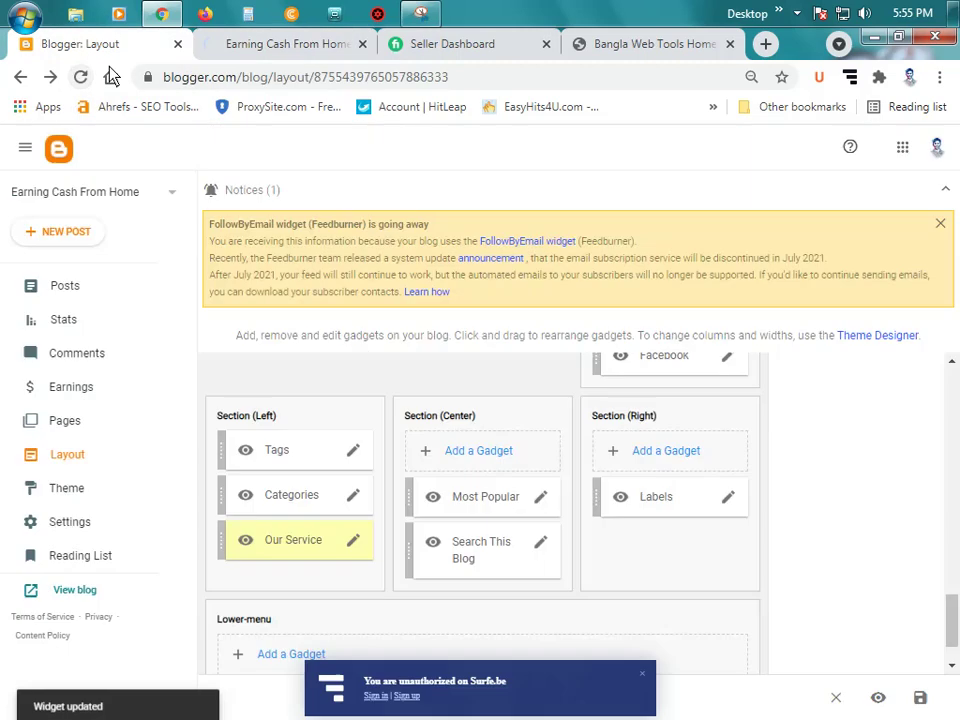
pyautogui.click(310, 48)
pyautogui.scroll(10, 256, 343)
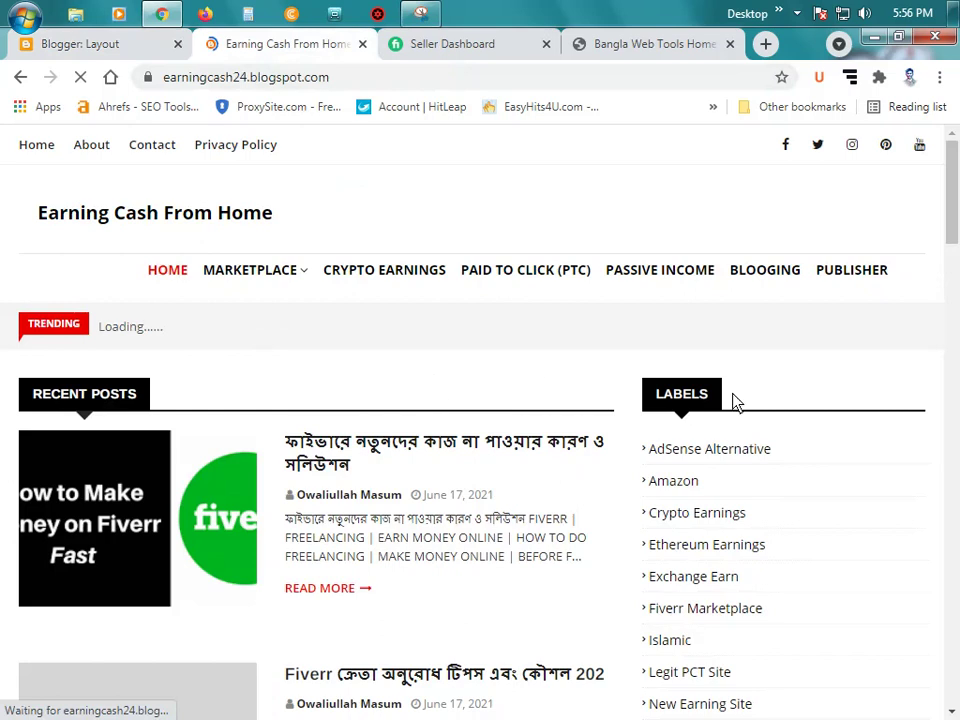
pyautogui.scroll(-20, 650, 285)
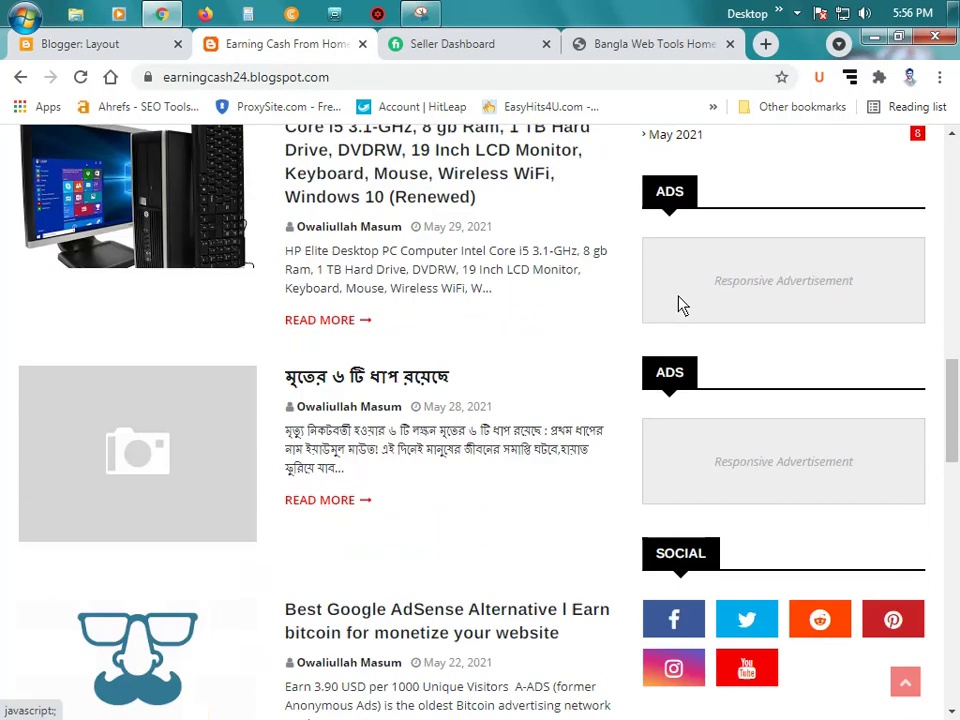
pyautogui.scroll(-5, 471, 349)
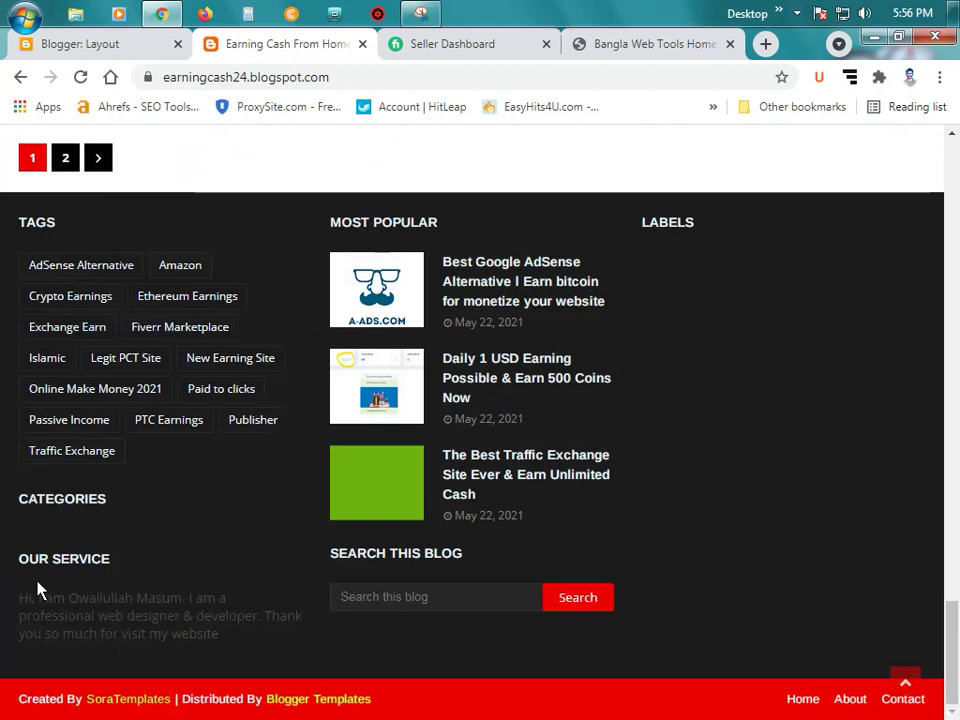
pyautogui.moveTo(15, 608); pyautogui.dragTo(213, 648)
pyautogui.click(213, 648)
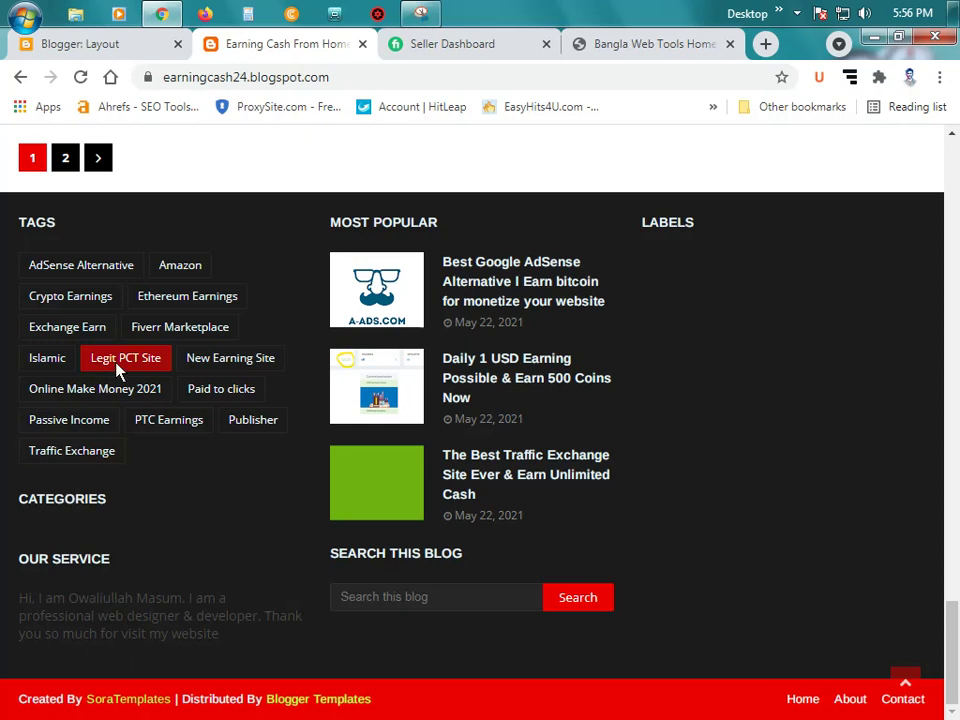
pyautogui.click(124, 45)
# Step: Limit Categories to Crypto Earnings, Fiverr Marketplace, Islamic, Paid to clicks, Passive Income and Publisher
pyautogui.click(354, 505)
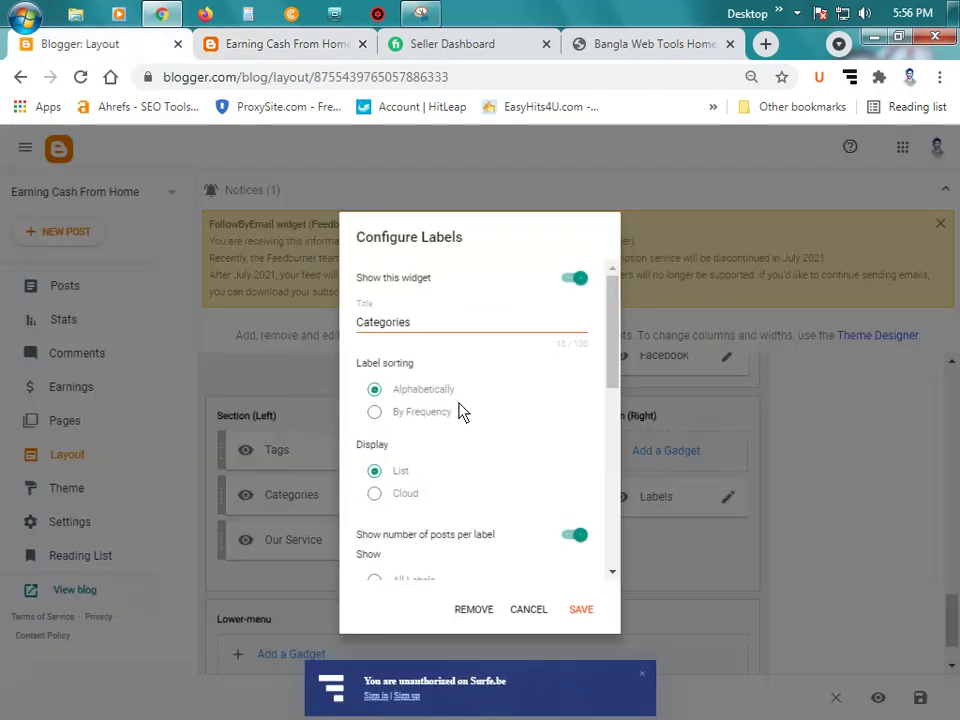
pyautogui.scroll(-6, 458, 422)
pyautogui.scroll(2, 450, 435)
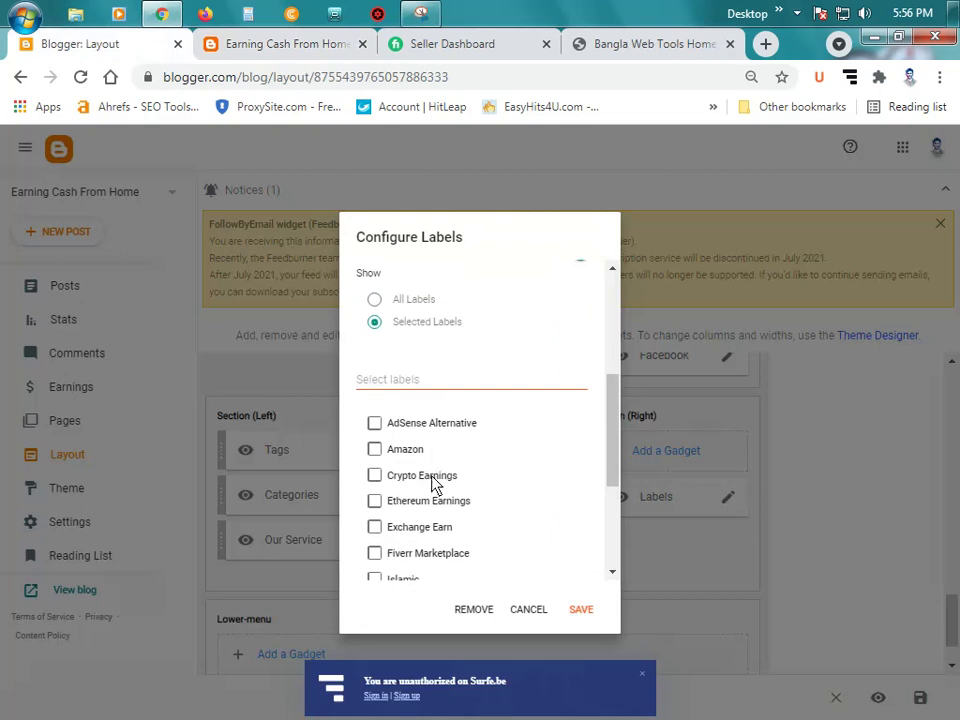
pyautogui.click(435, 478)
pyautogui.scroll(-2, 495, 465)
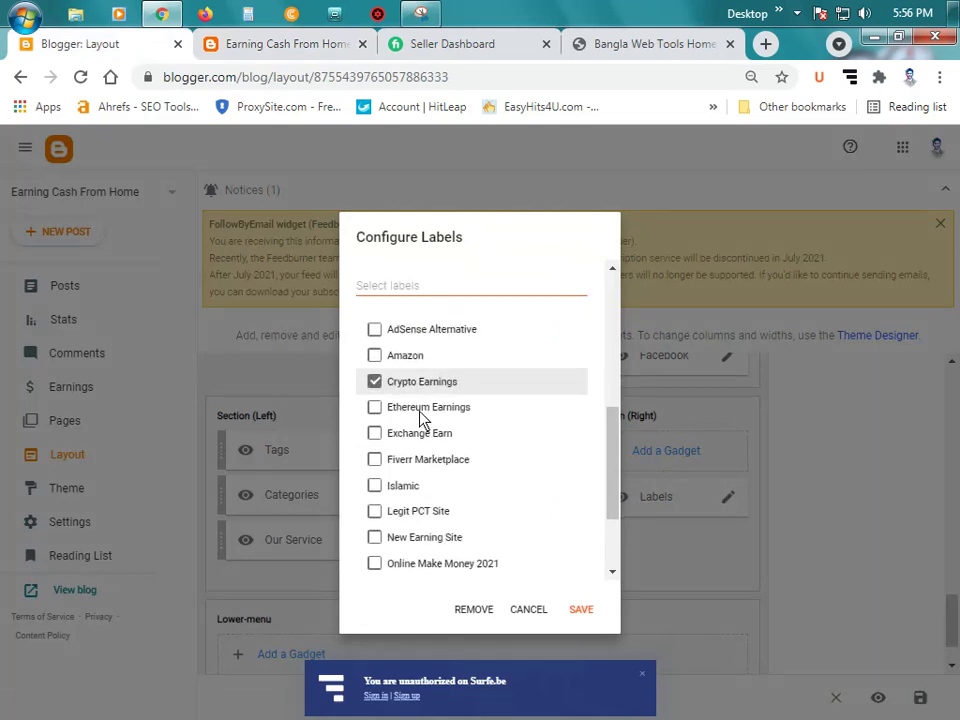
pyautogui.click(427, 462)
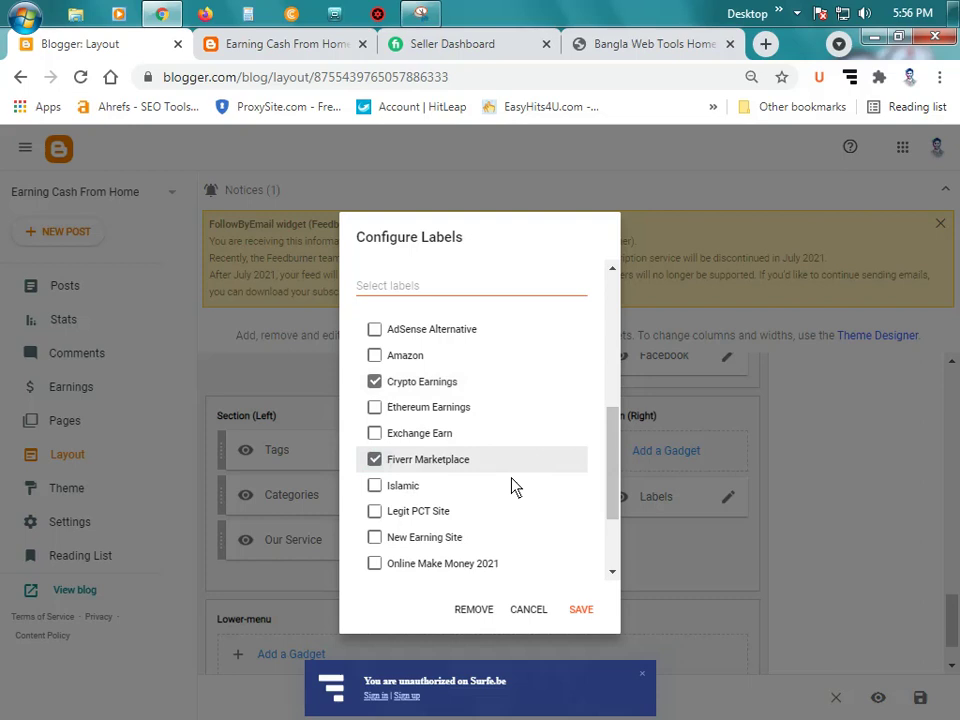
pyautogui.click(370, 489)
pyautogui.scroll(-2, 470, 492)
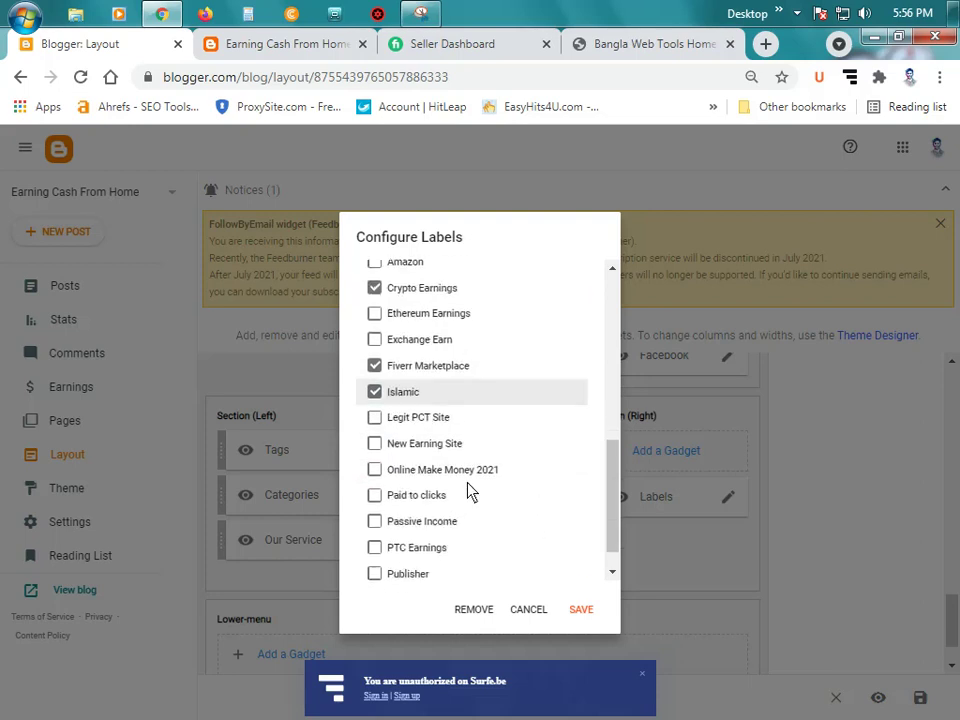
pyautogui.click(417, 497)
pyautogui.click(439, 521)
pyautogui.scroll(-1, 530, 528)
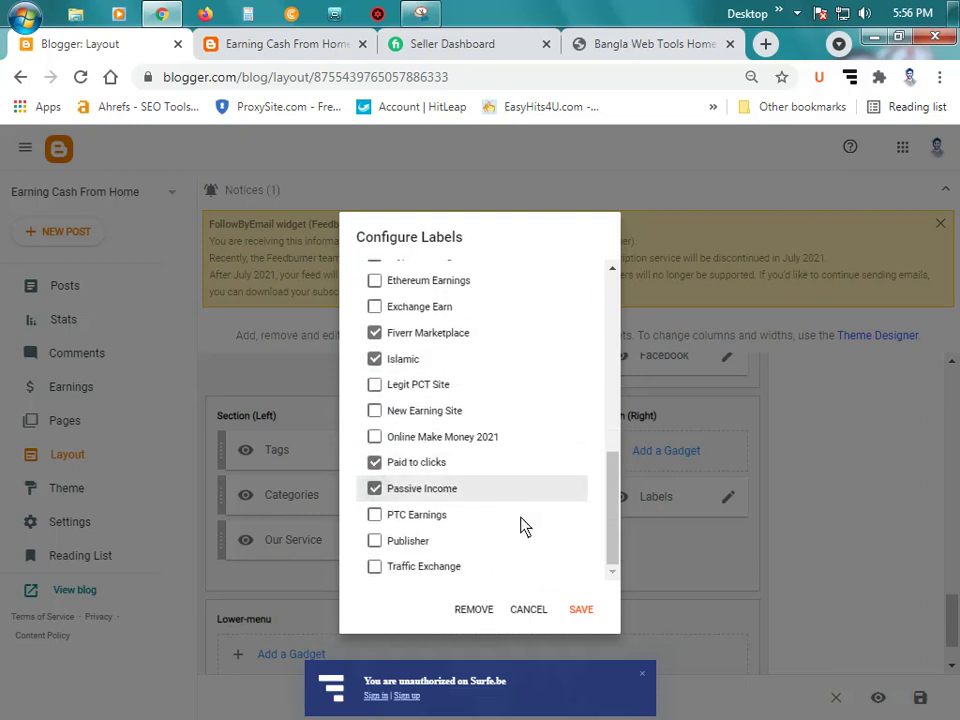
pyautogui.click(410, 540)
pyautogui.click(588, 609)
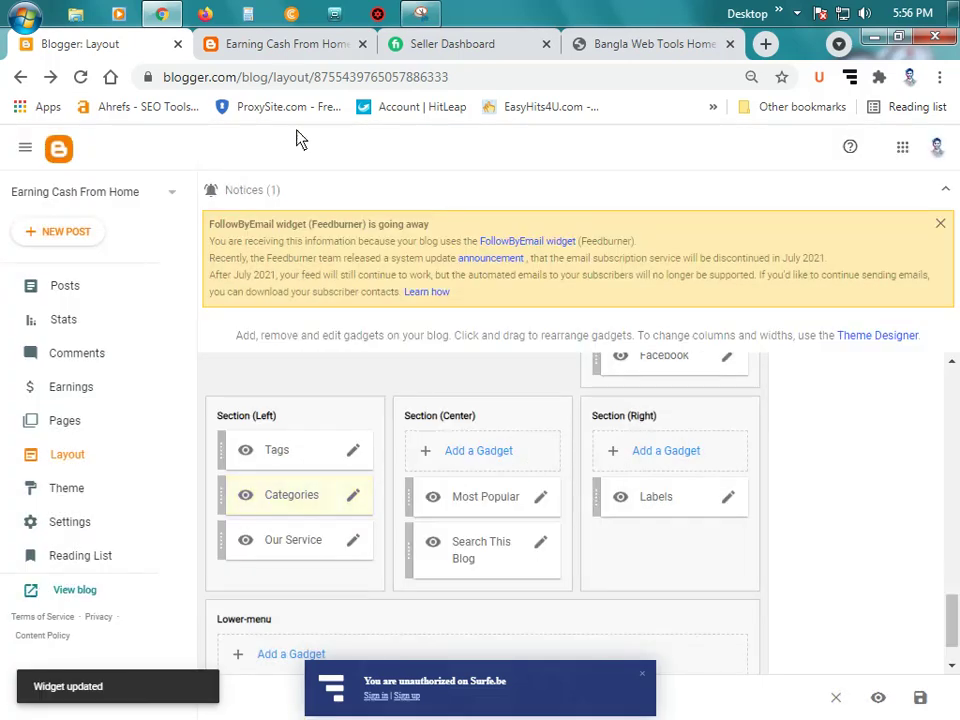
pyautogui.click(265, 44)
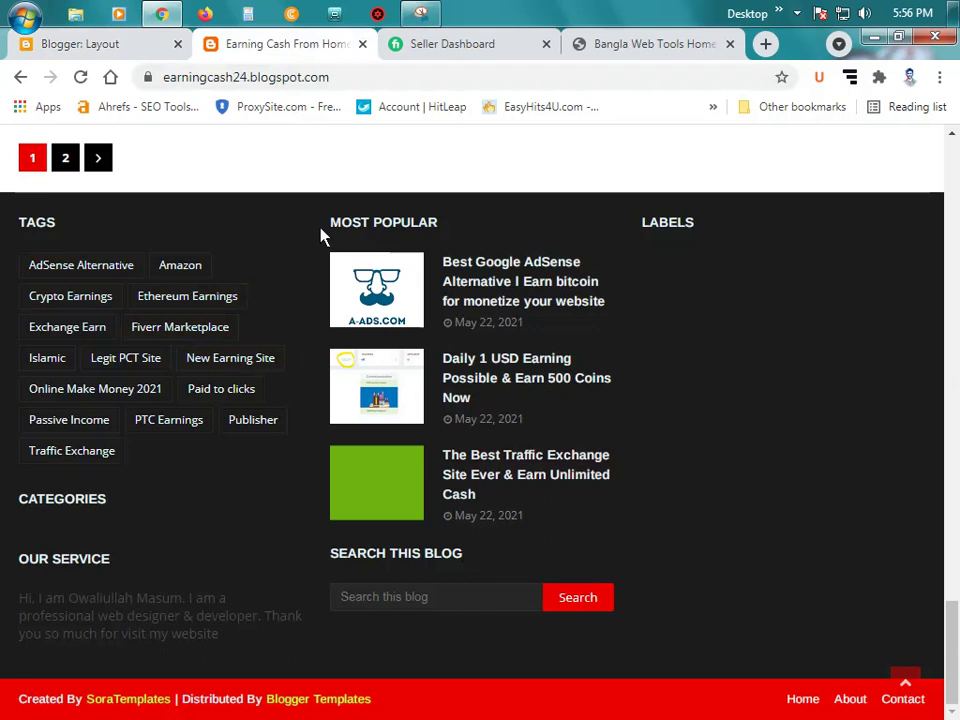
# Step: Change the Search This Blog gadget title to 'Search here', save, and check the live blog
pyautogui.click(110, 44)
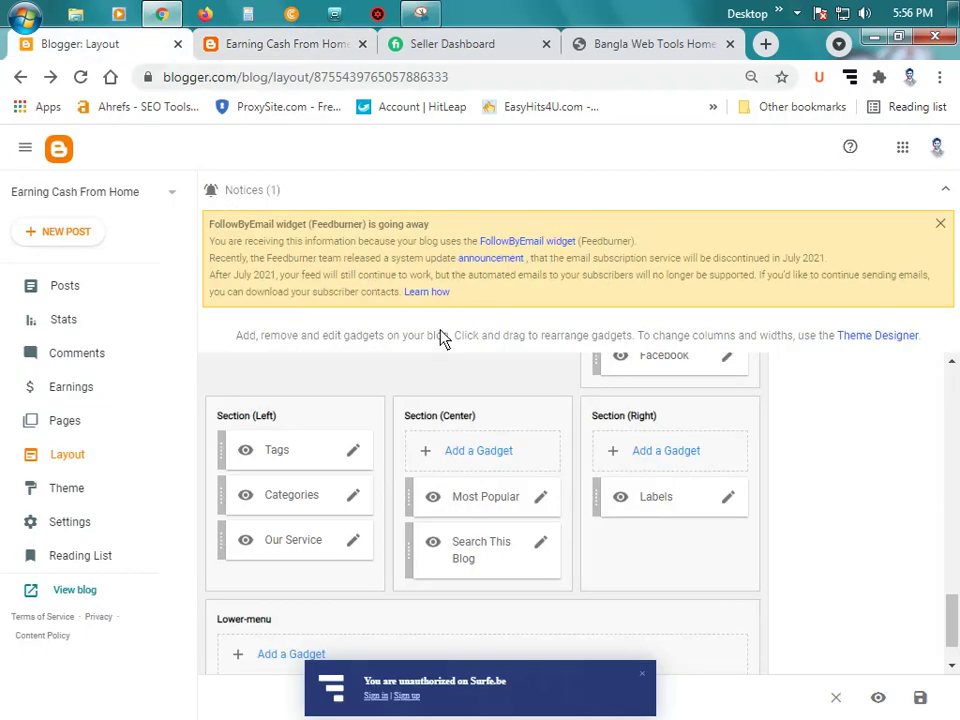
pyautogui.click(541, 545)
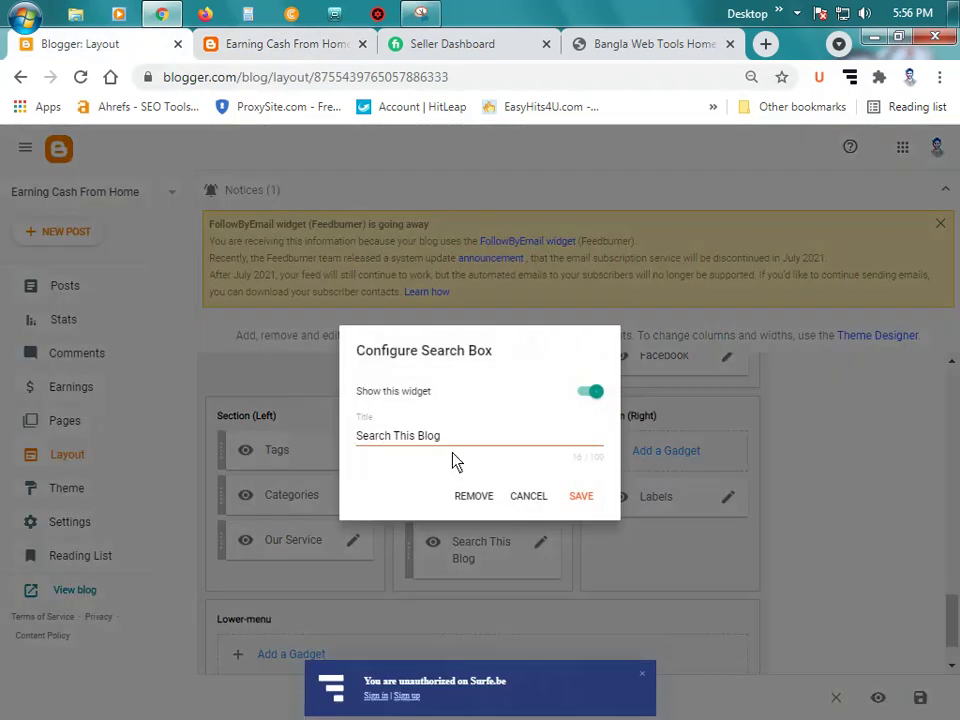
pyautogui.click(466, 443)
pyautogui.press('BackSpace')
pyautogui.press('BackSpace')
pyautogui.press('BackSpace')
pyautogui.press('BackSpace')
pyautogui.press('BackSpace')
pyautogui.press('BackSpace')
pyautogui.press('BackSpace')
pyautogui.press('BackSpace')
pyautogui.press('BackSpace')
pyautogui.press('BackSpace')
pyautogui.press('BackSpace')
pyautogui.press('BackSpace')
pyautogui.press('BackSpace')
pyautogui.press('BackSpace')
pyautogui.press('BackSpace')
pyautogui.press('BackSpace')
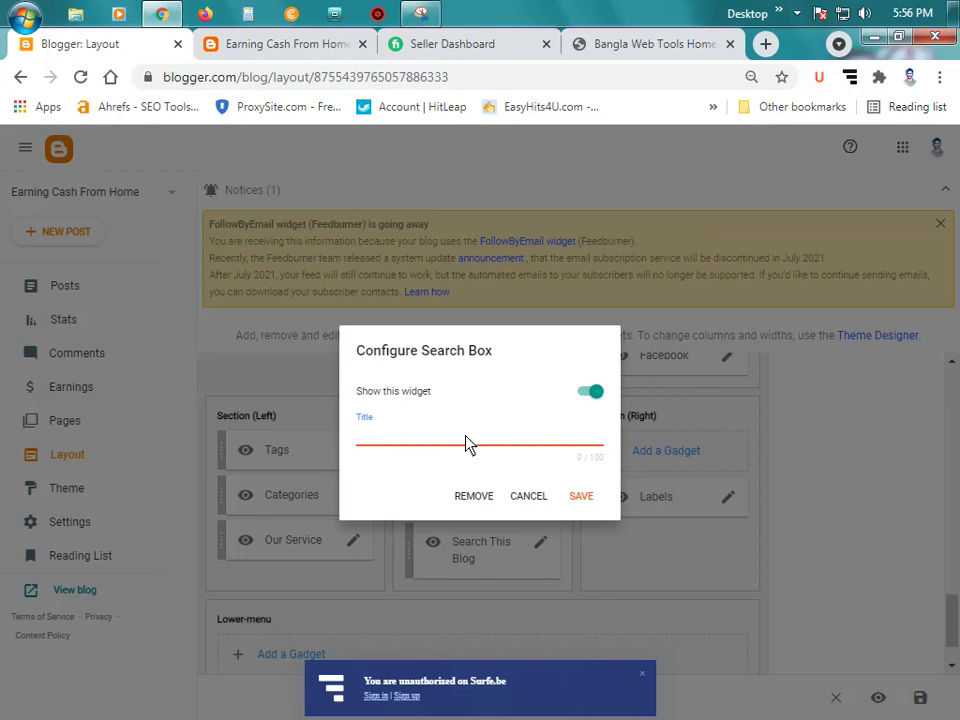
pyautogui.write('Search here')
pyautogui.click(584, 500)
pyautogui.click(321, 44)
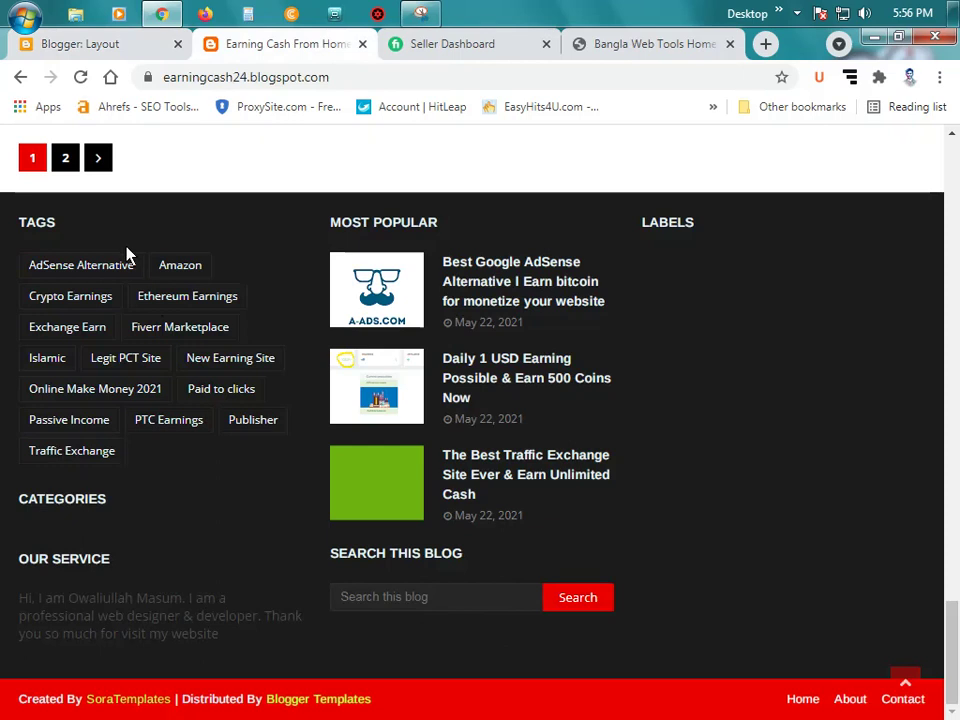
pyautogui.click(84, 47)
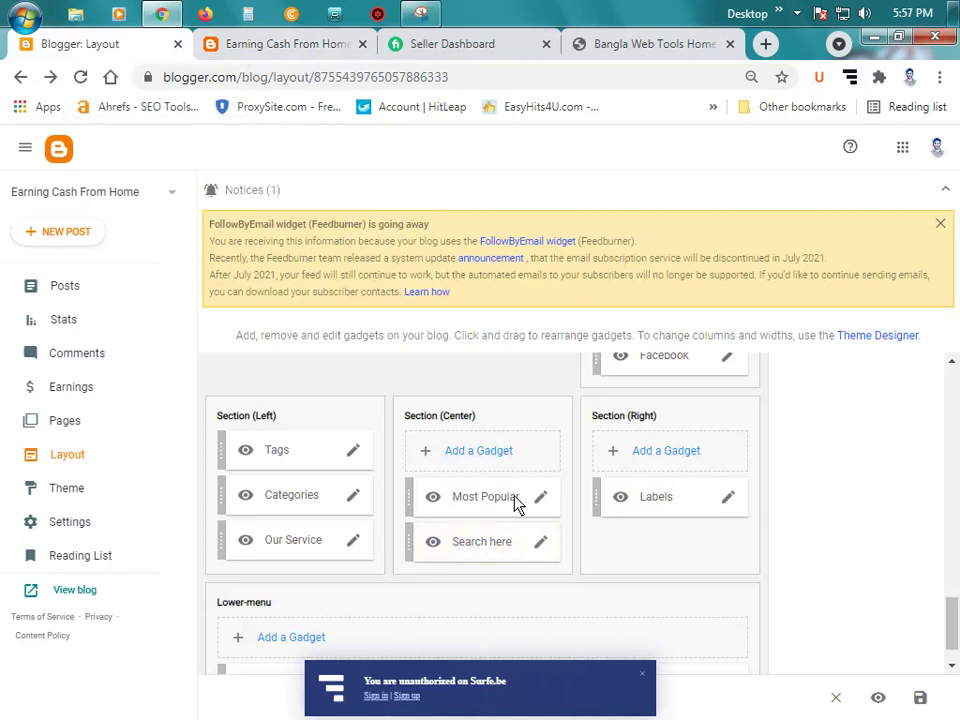
# Step: After viewing the live footer, tick Fiverr Marketplace and Islamic in the Labels gadget
pyautogui.click(292, 48)
pyautogui.click(165, 38)
pyautogui.click(732, 499)
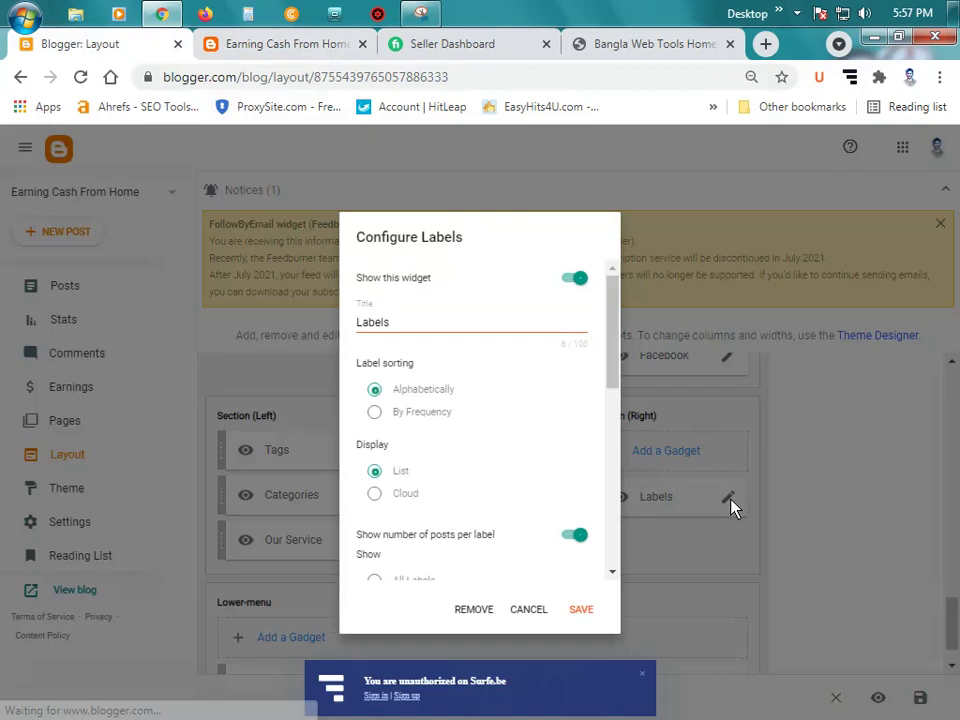
pyautogui.scroll(-2, 531, 484)
pyautogui.scroll(-2, 531, 484)
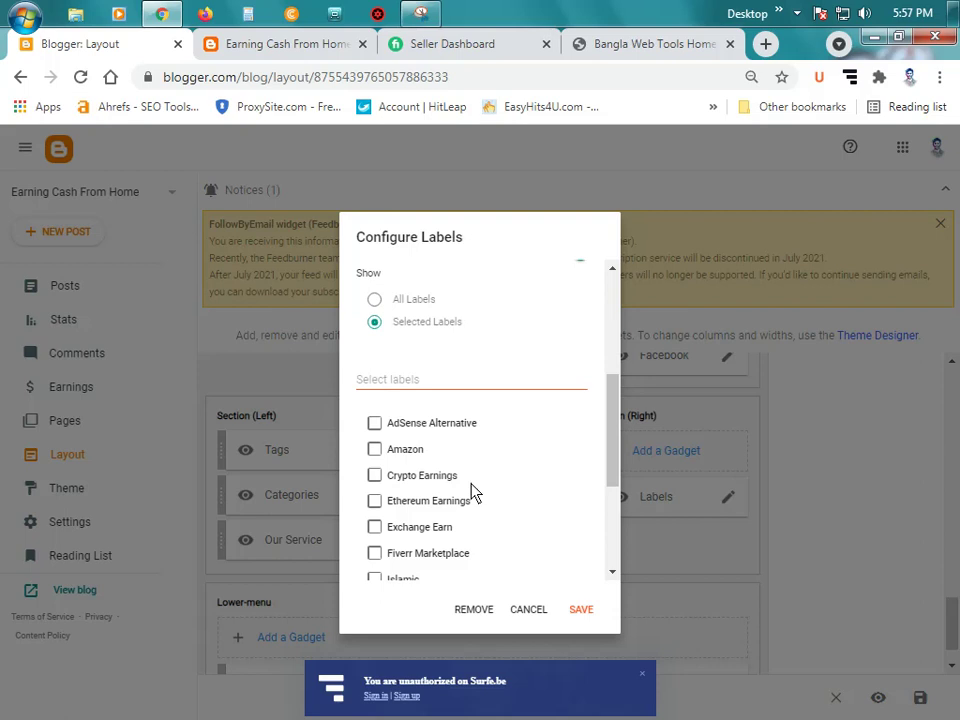
pyautogui.click(448, 553)
pyautogui.scroll(-1, 446, 553)
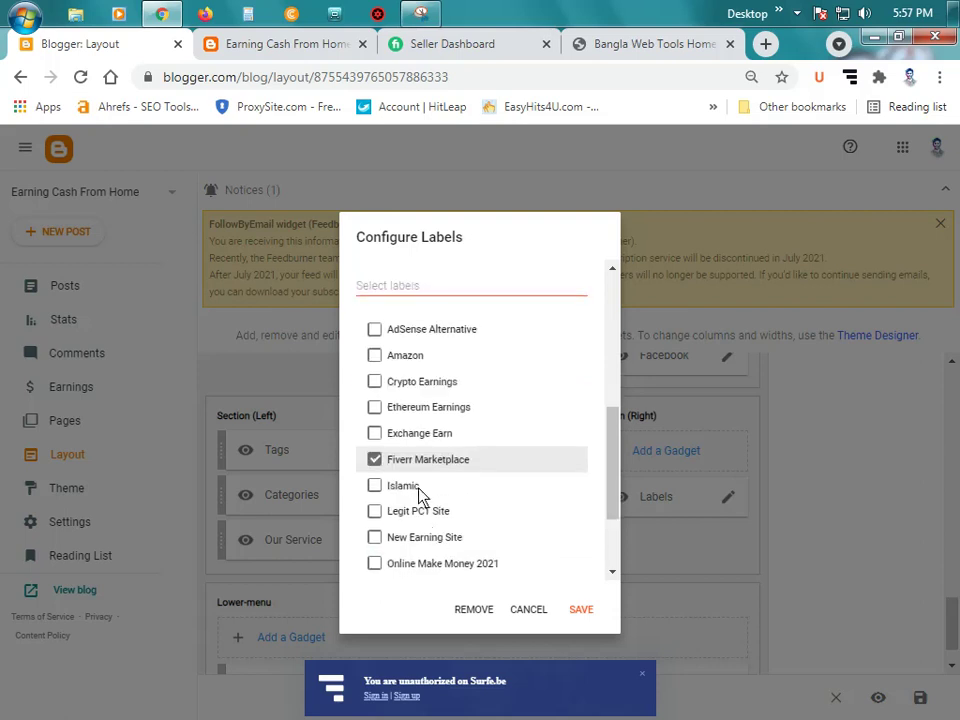
pyautogui.click(419, 488)
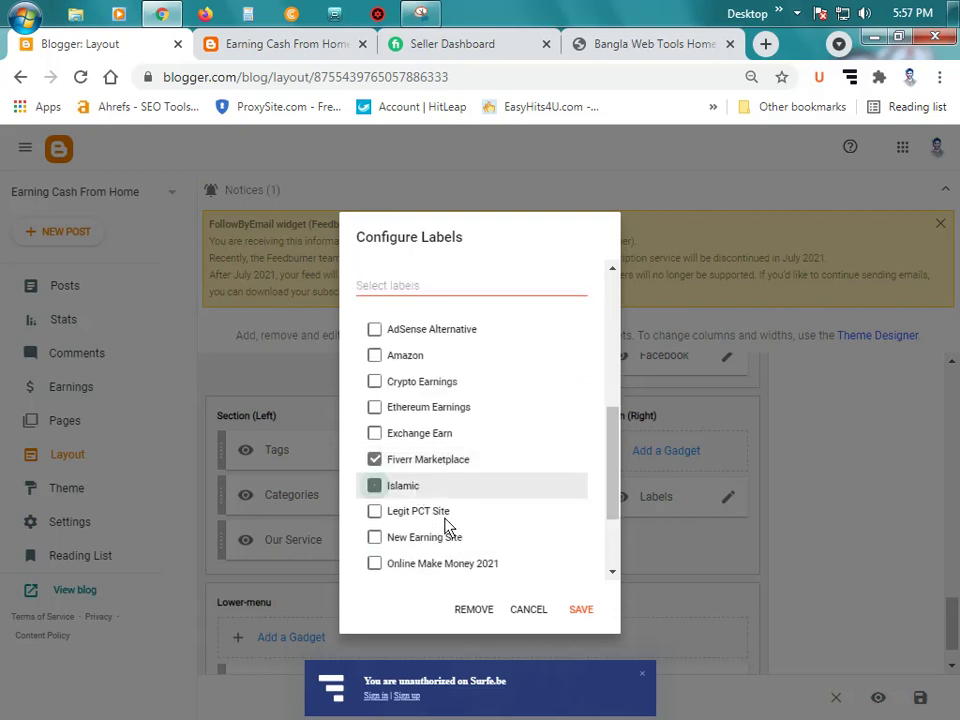
# Step: Also tick Crypto Earnings, Passive Income, Paid to clicks and Traffic Exchange, then save
pyautogui.click(420, 383)
pyautogui.scroll(-1, 455, 480)
pyautogui.click(434, 521)
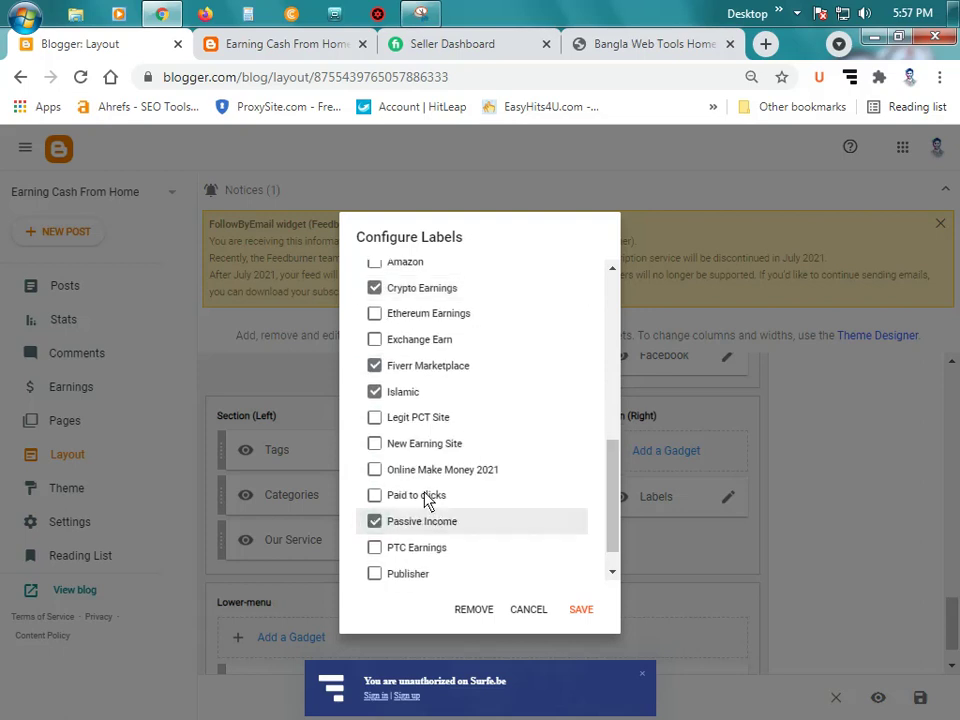
pyautogui.click(429, 496)
pyautogui.scroll(-1, 440, 555)
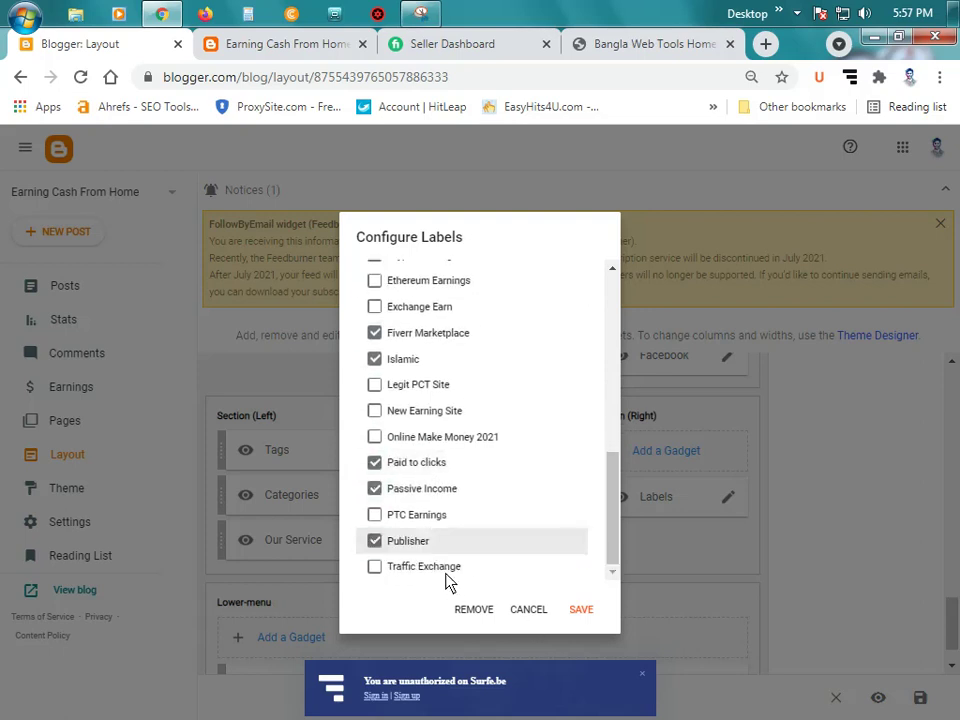
pyautogui.click(440, 568)
pyautogui.click(578, 607)
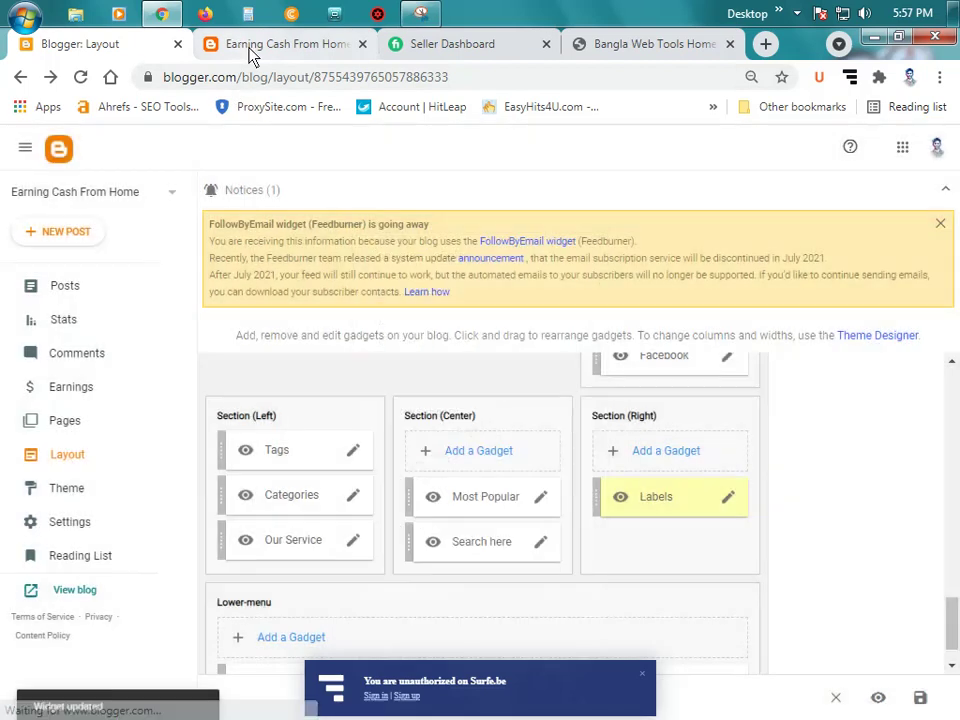
pyautogui.click(248, 46)
# Step: Reload the live blog and verify the footer's Categories, Labels and Search here, then return to Layout
pyautogui.click(81, 77)
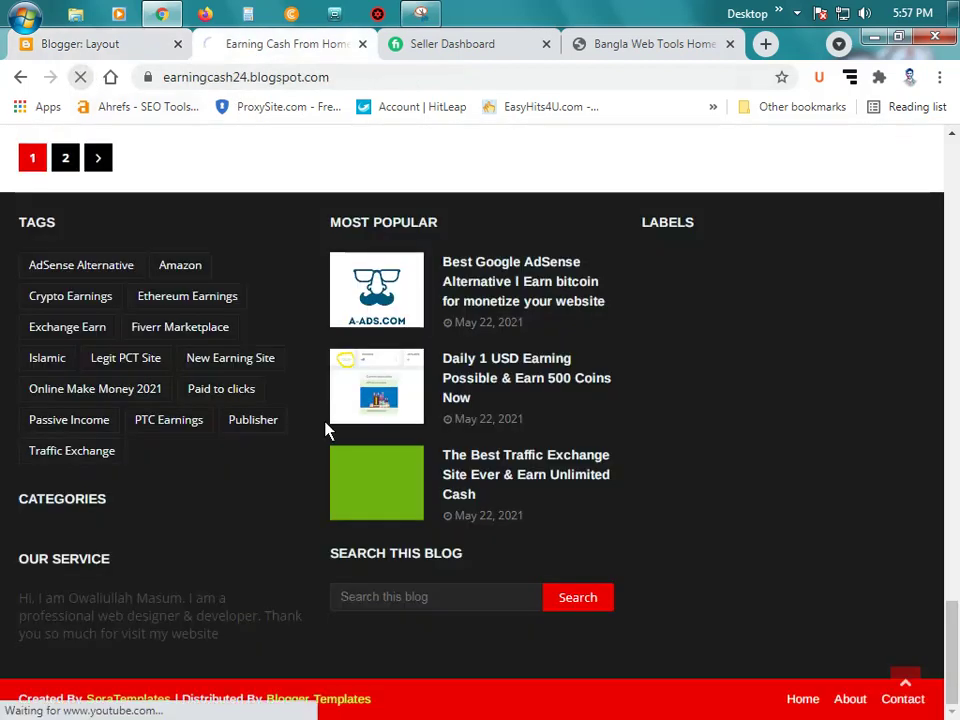
pyautogui.scroll(5, 340, 440)
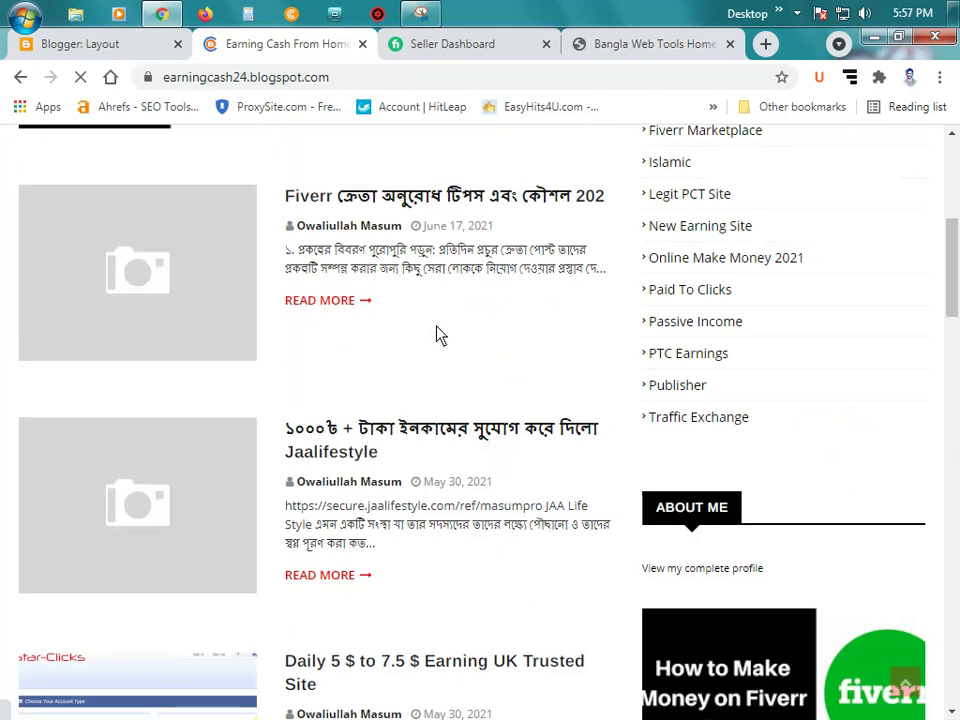
pyautogui.scroll(5, 437, 332)
pyautogui.scroll(-15, 444, 330)
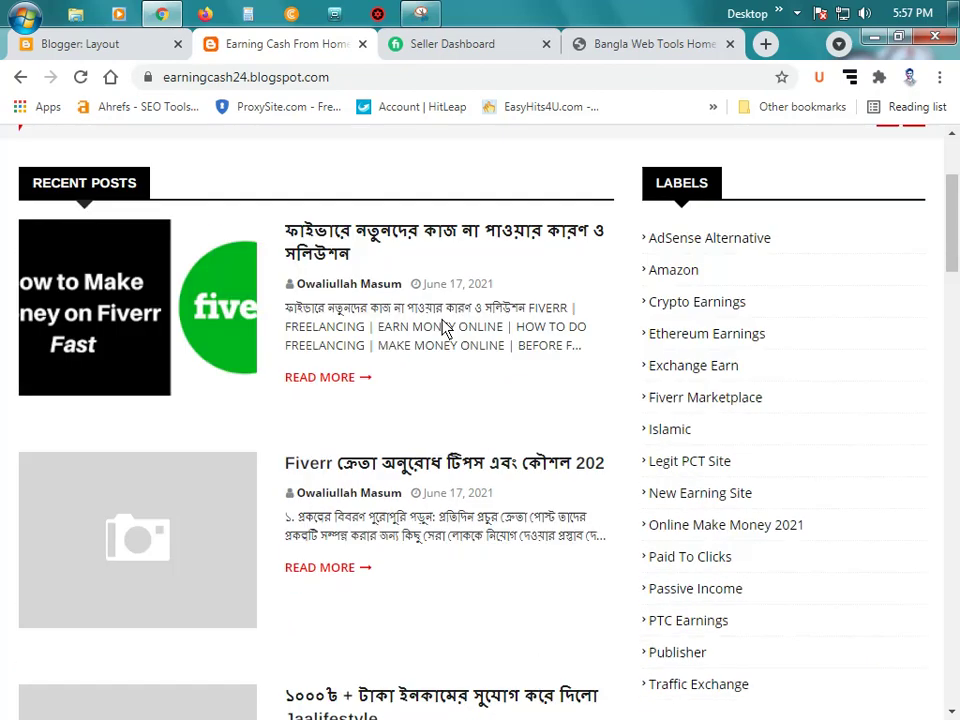
pyautogui.scroll(-6, 488, 304)
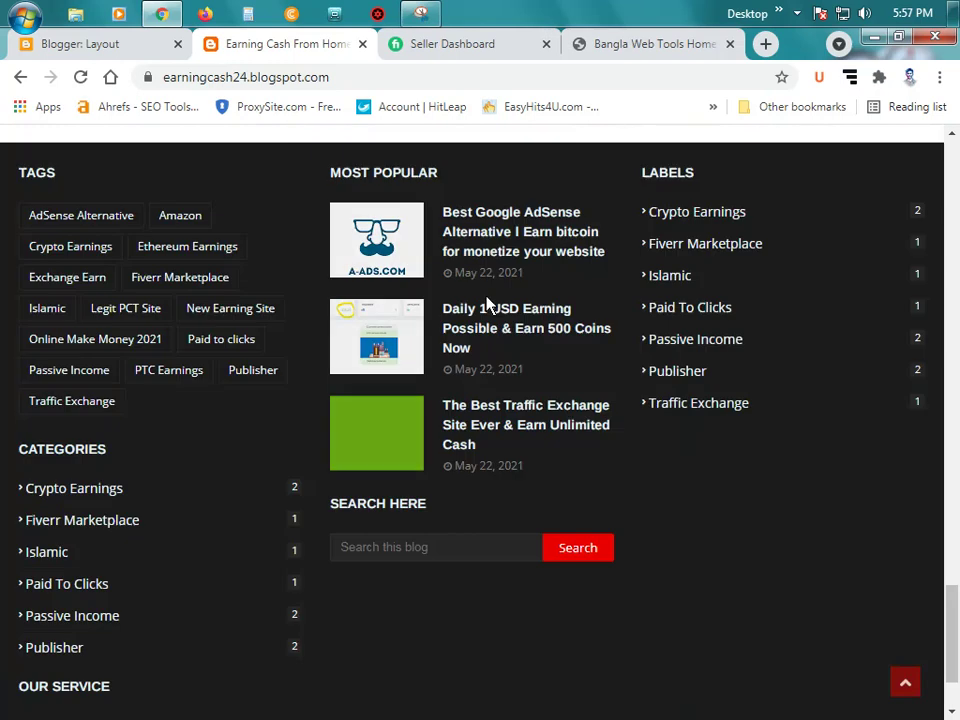
pyautogui.scroll(2, 531, 300)
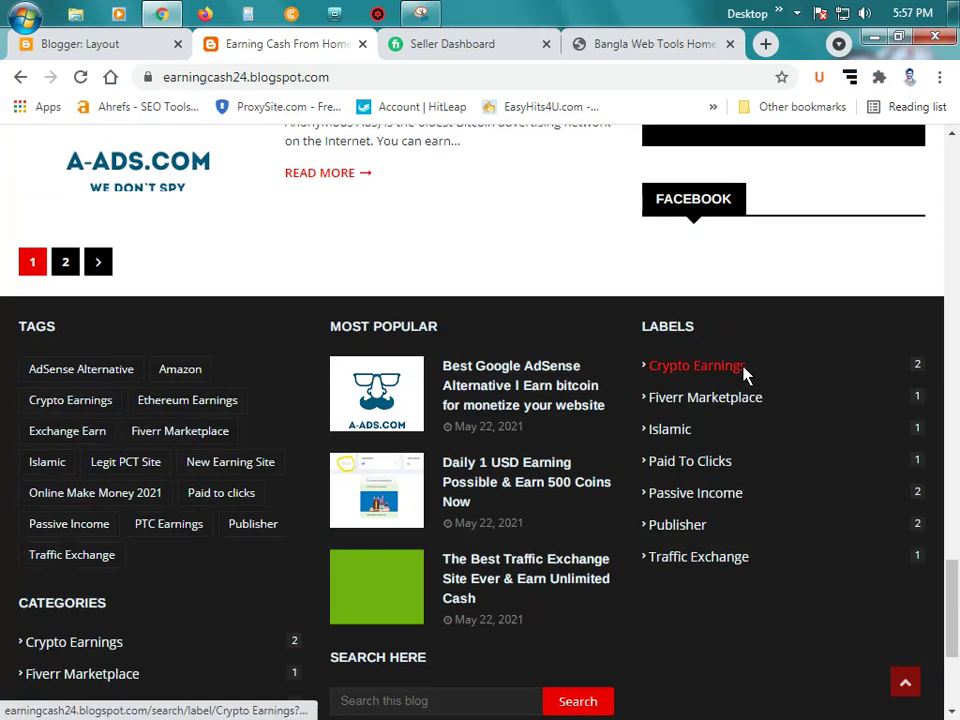
pyautogui.scroll(-2, 765, 381)
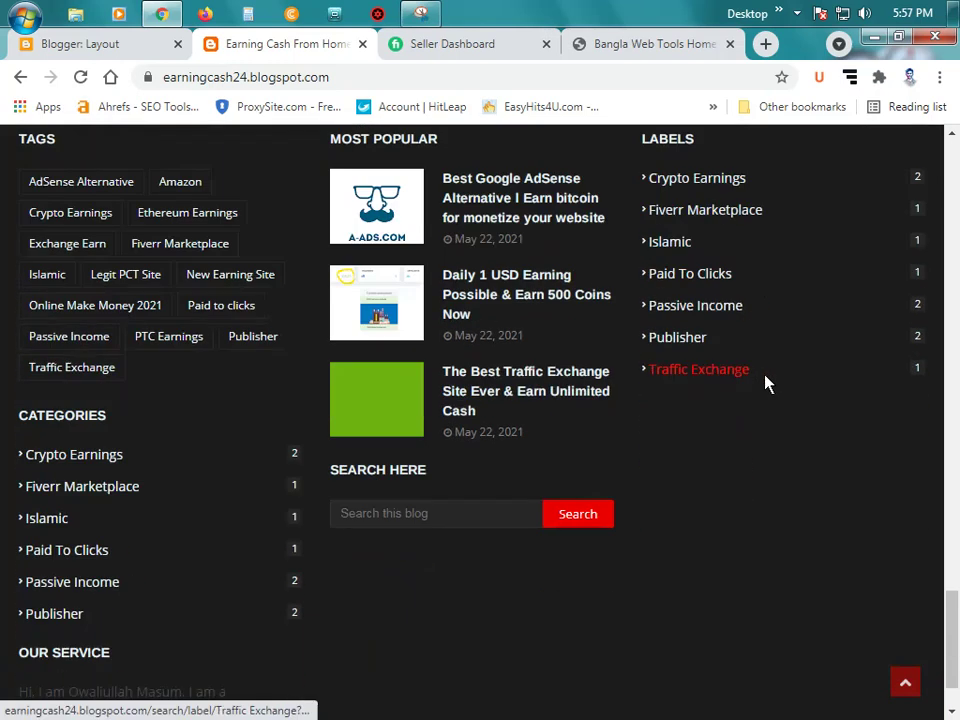
pyautogui.scroll(-1, 765, 385)
pyautogui.scroll(1, 744, 393)
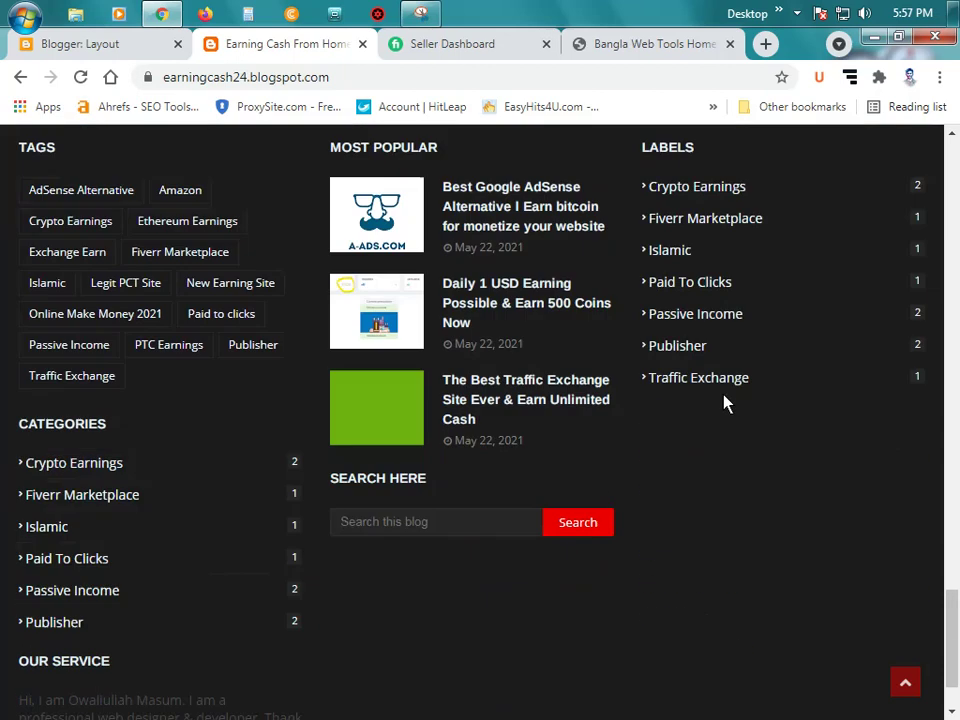
pyautogui.scroll(-1, 724, 401)
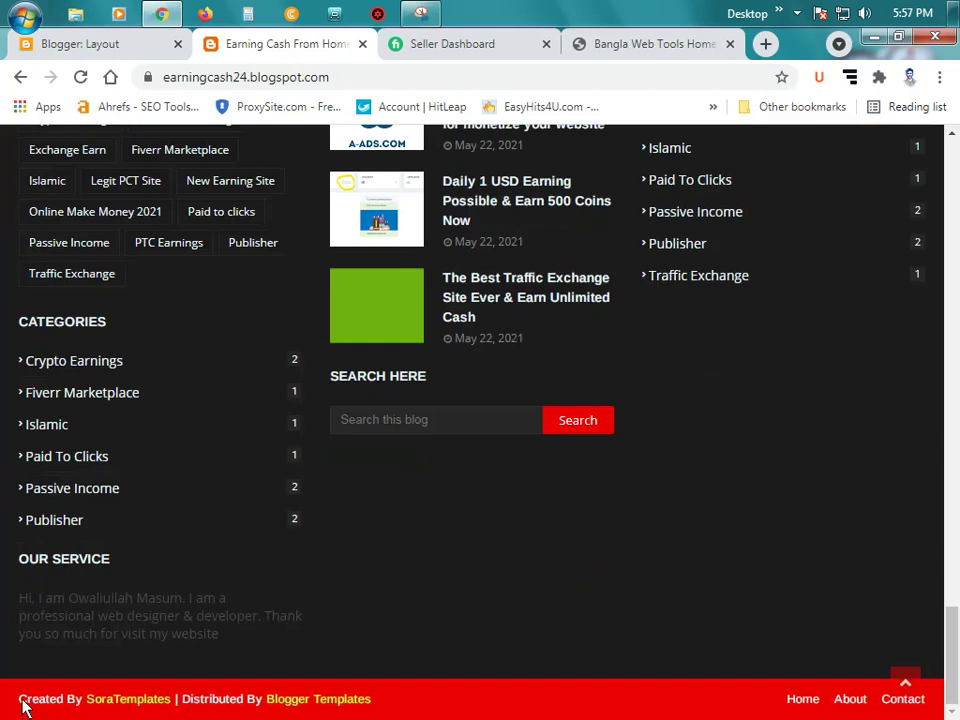
pyautogui.moveTo(20, 702); pyautogui.dragTo(410, 710)
pyautogui.click(410, 710)
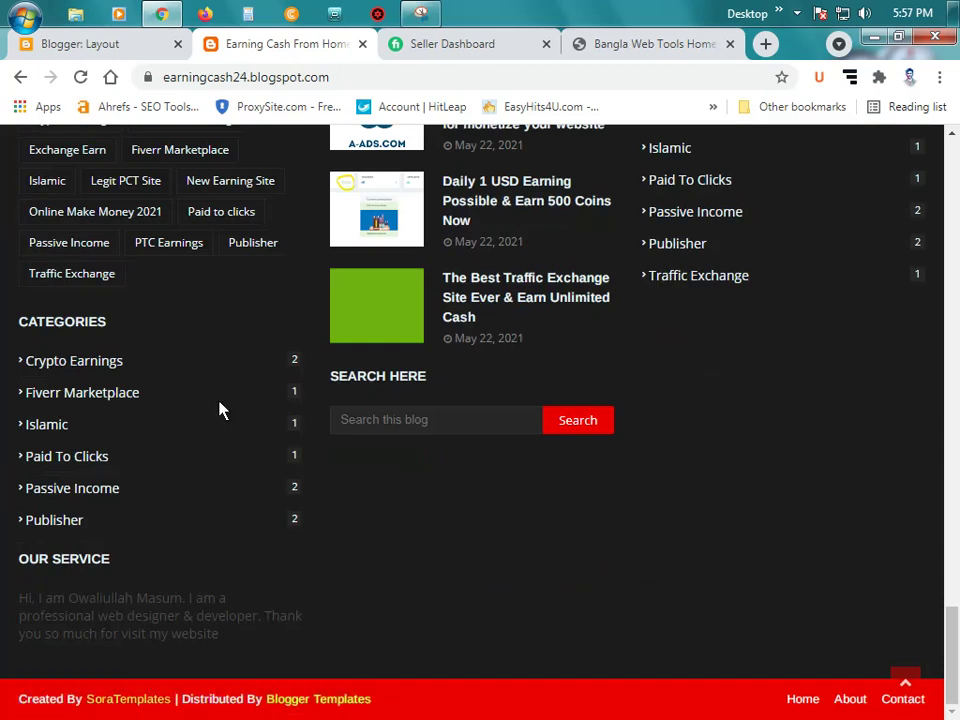
pyautogui.click(101, 38)
pyautogui.scroll(-1, 633, 533)
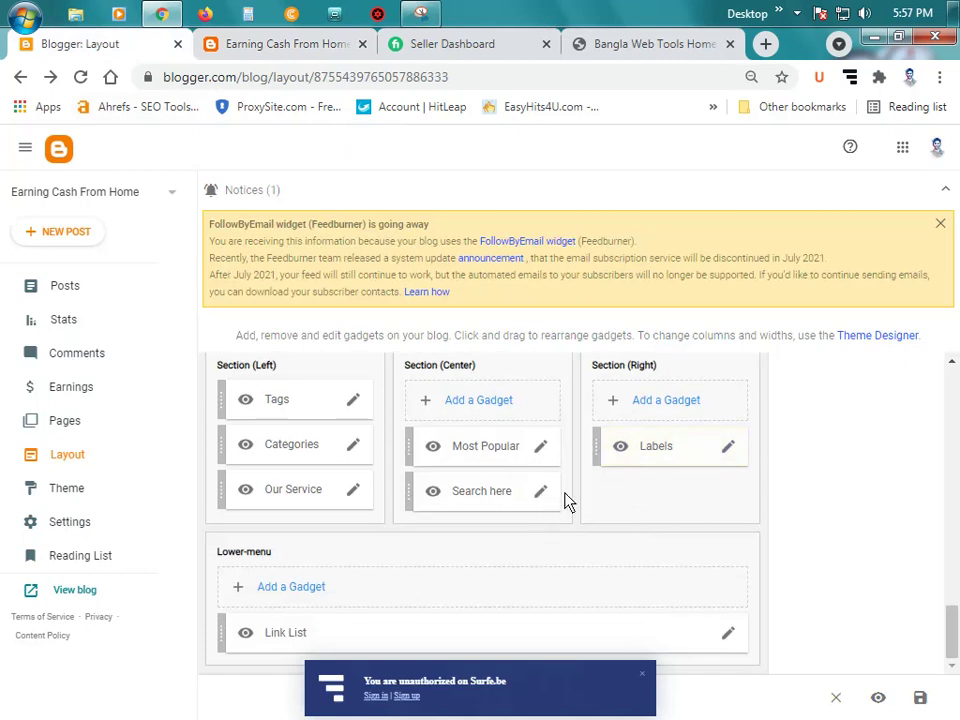
# Step: Open the Sora24 theme's Edit HTML editor from the Theme page's Customize menu
pyautogui.scroll(7, 727, 487)
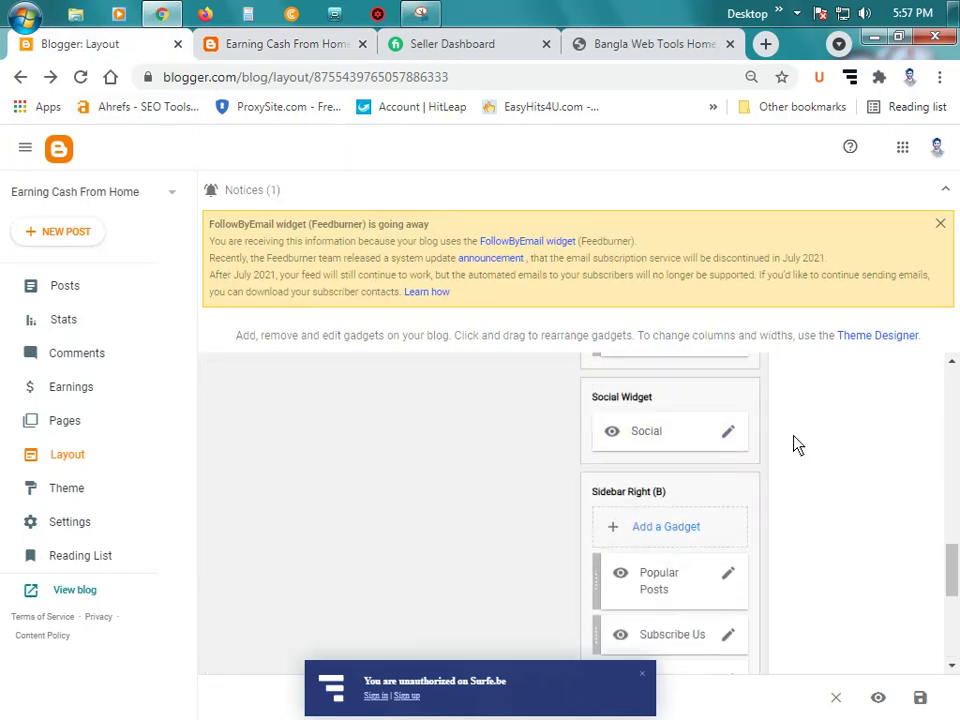
pyautogui.click(88, 495)
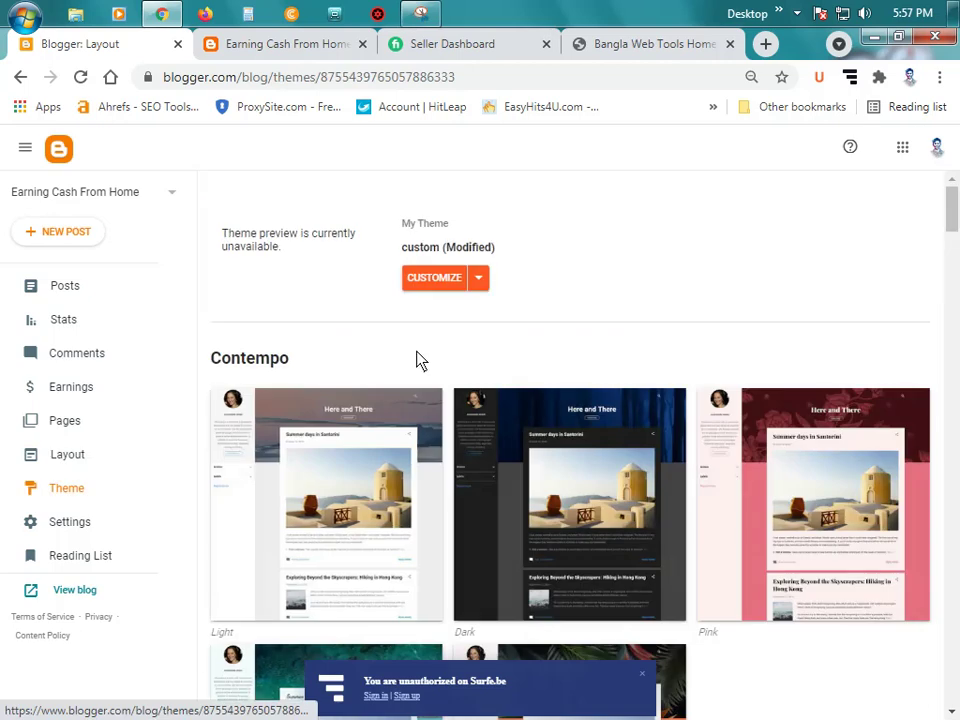
pyautogui.click(484, 282)
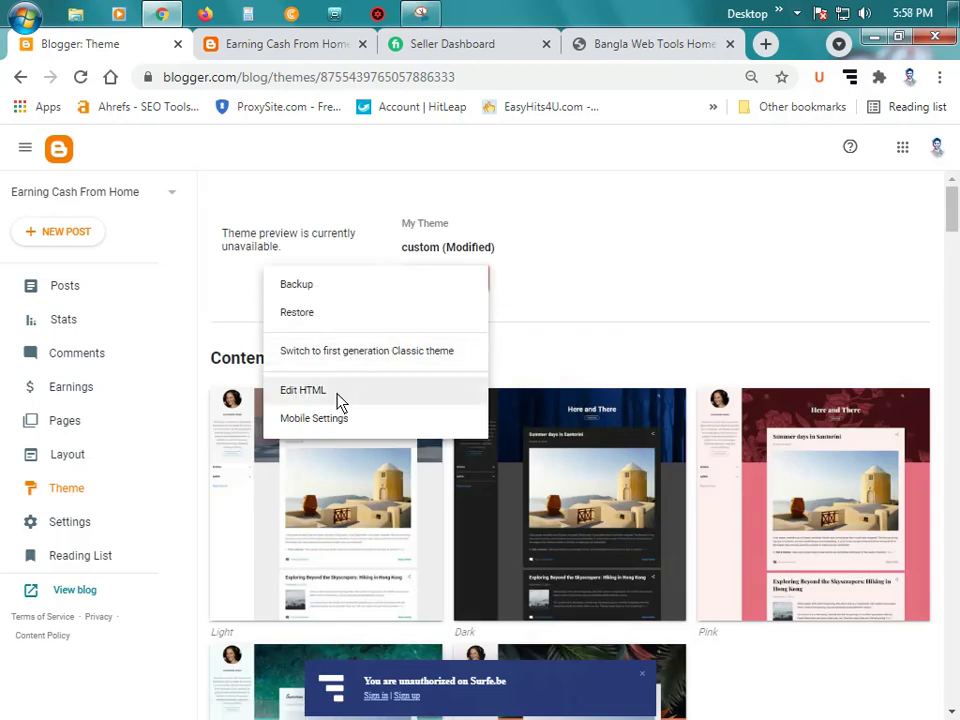
pyautogui.click(337, 396)
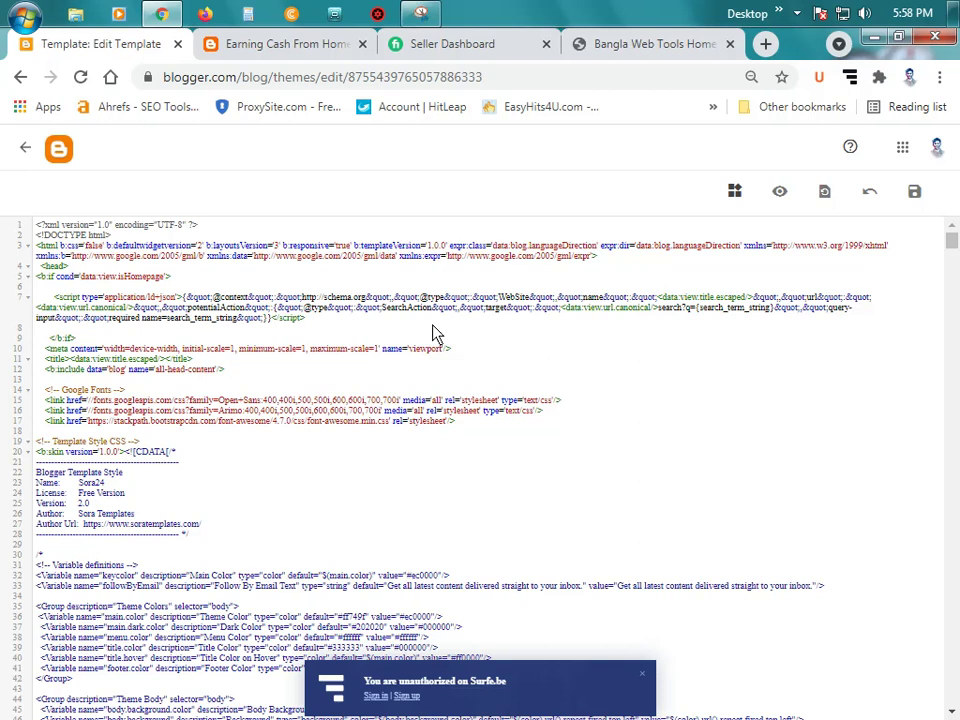
# Step: Zoom the page in twice and dismiss the Surfe.be notification
pyautogui.hotkey('ctrl', '+')
pyautogui.hotkey('ctrl', '+')
pyautogui.hotkey('ctrl', '+')
pyautogui.hotkey('ctrl', '+')
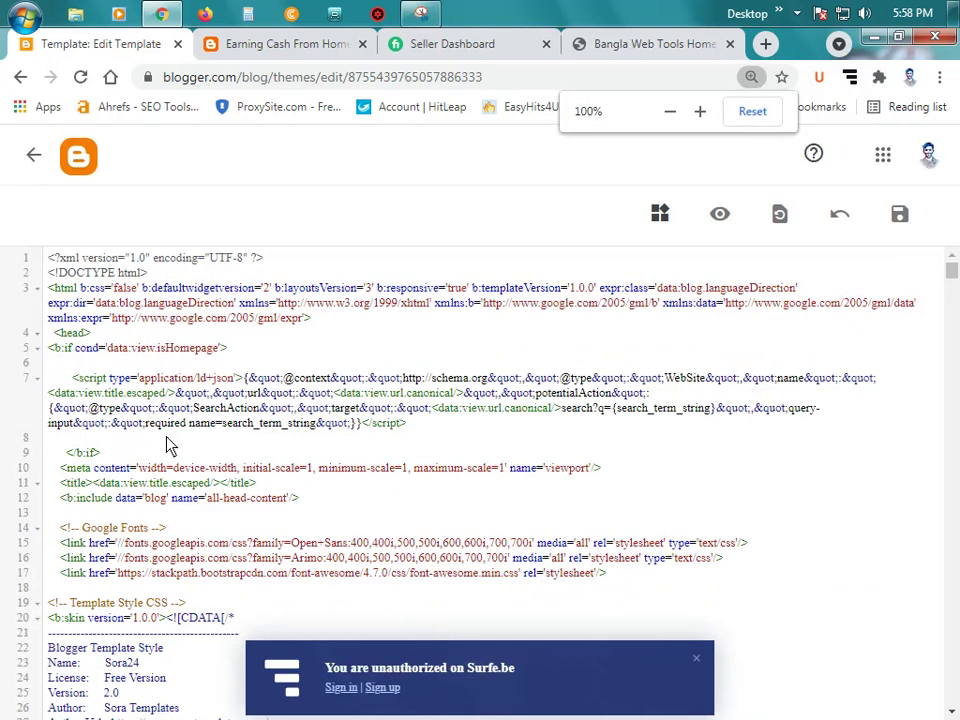
pyautogui.click(698, 660)
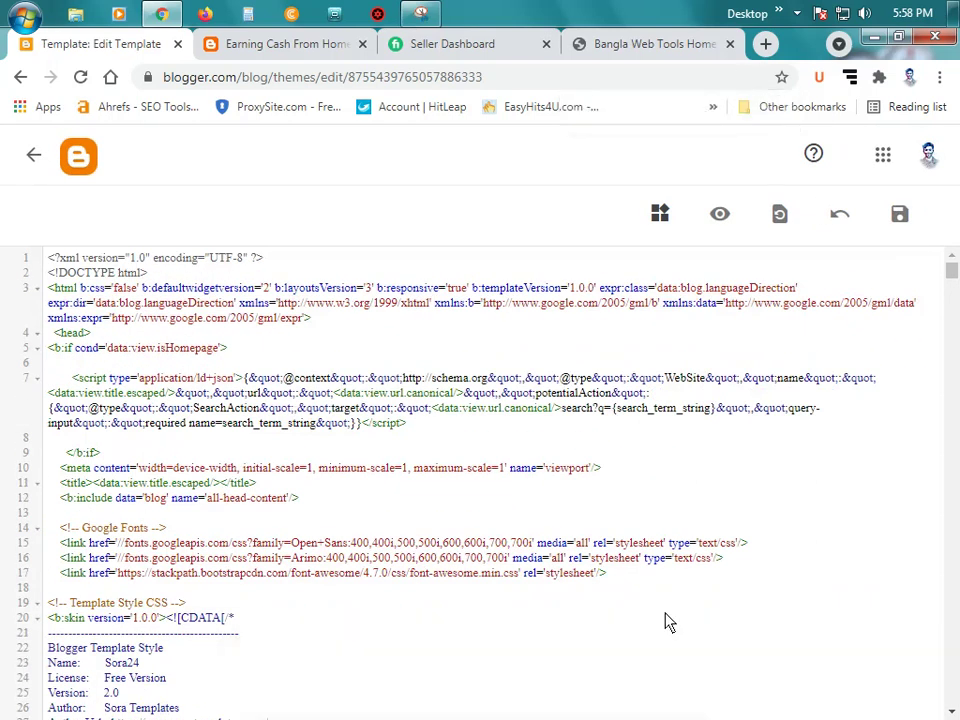
pyautogui.hotkey('ctrl', '+')
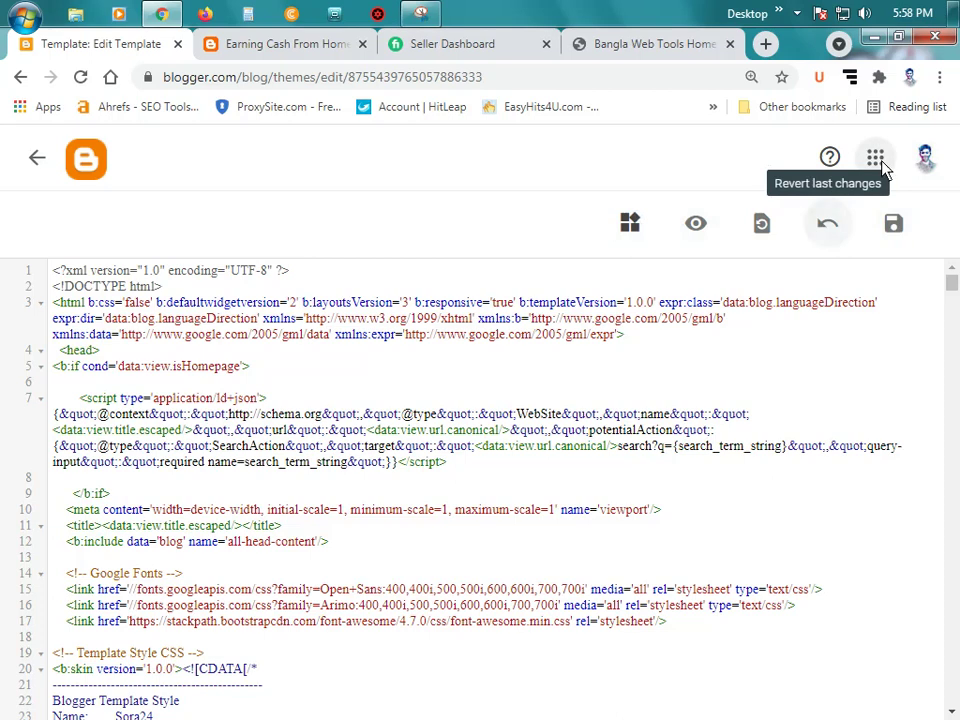
# Step: Search the theme code for 'sora' and step through the matches toward soratemplates
pyautogui.click(677, 549)
pyautogui.hotkey('ctrl', 'f')
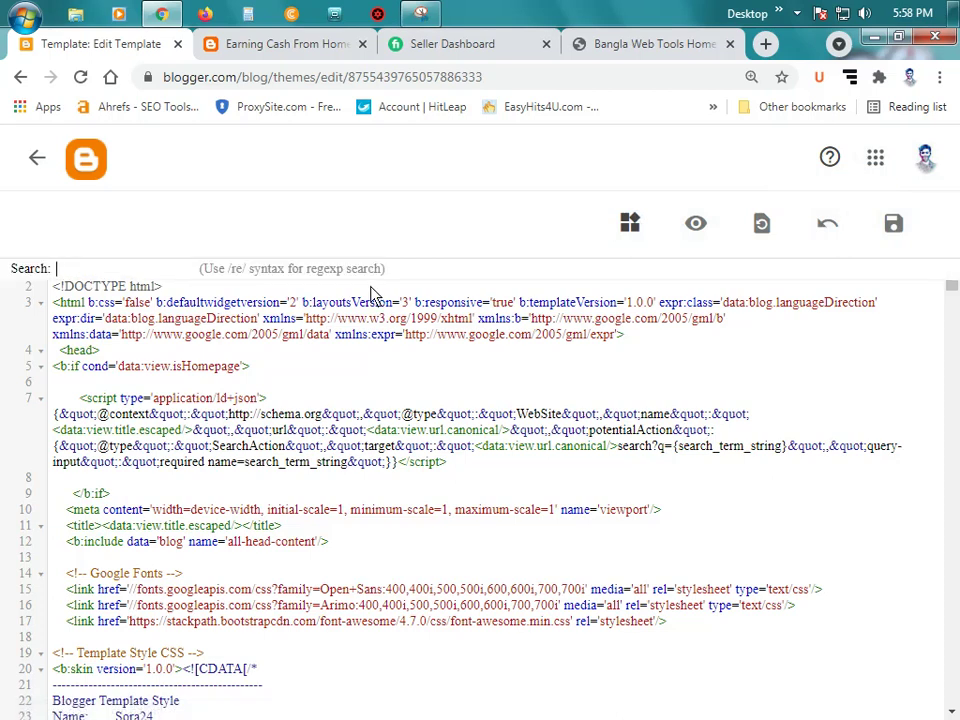
pyautogui.write('sora')
pyautogui.press('Return')
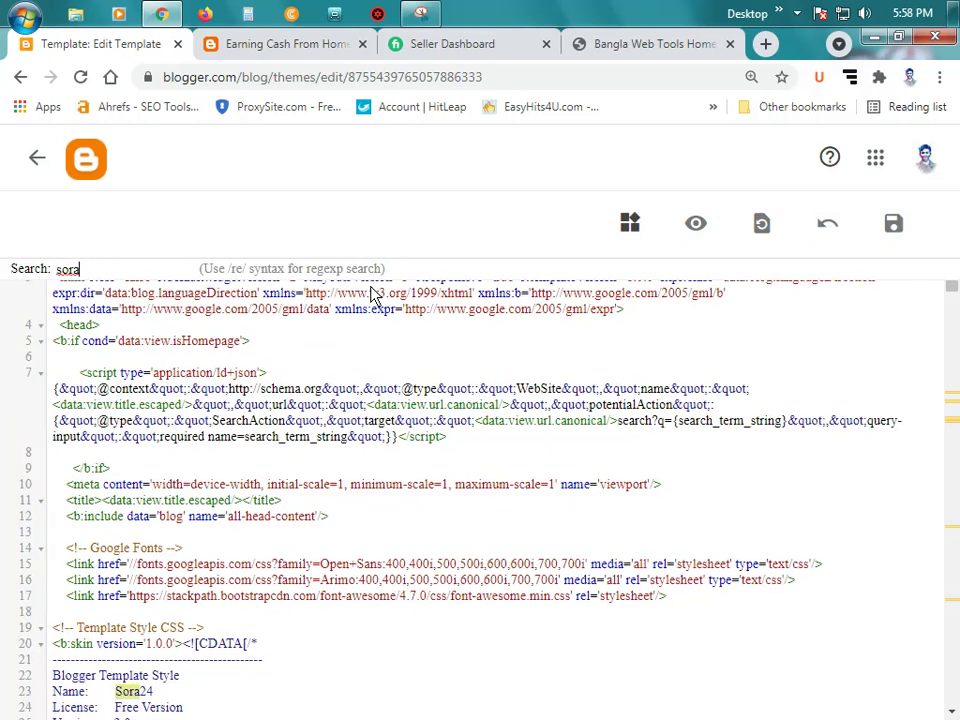
pyautogui.scroll(-1, 372, 293)
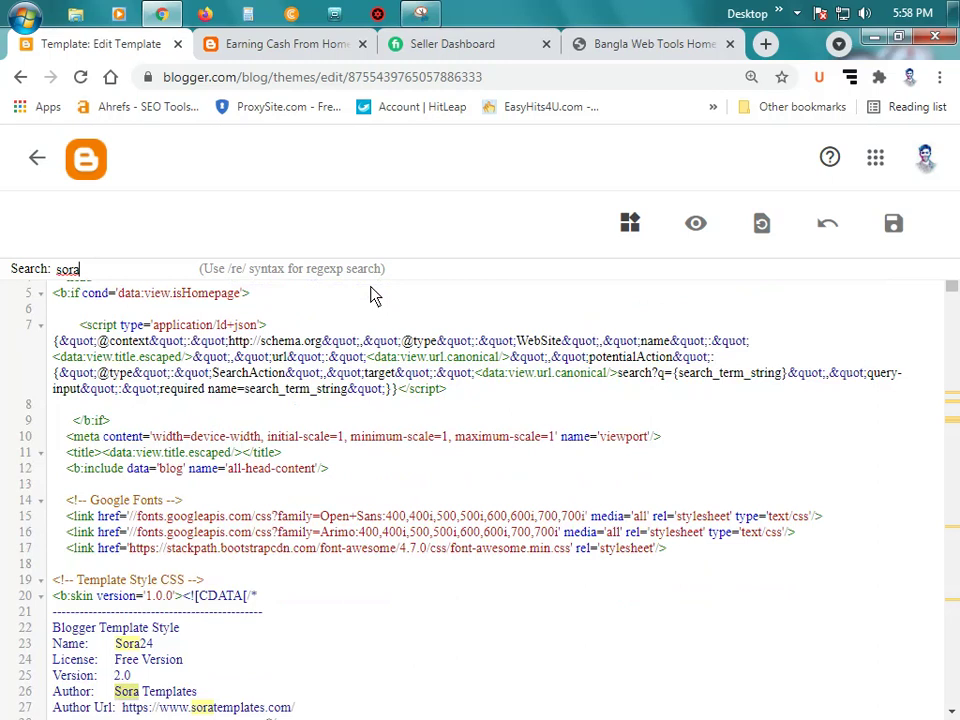
pyautogui.scroll(-1, 372, 293)
pyautogui.press('Return')
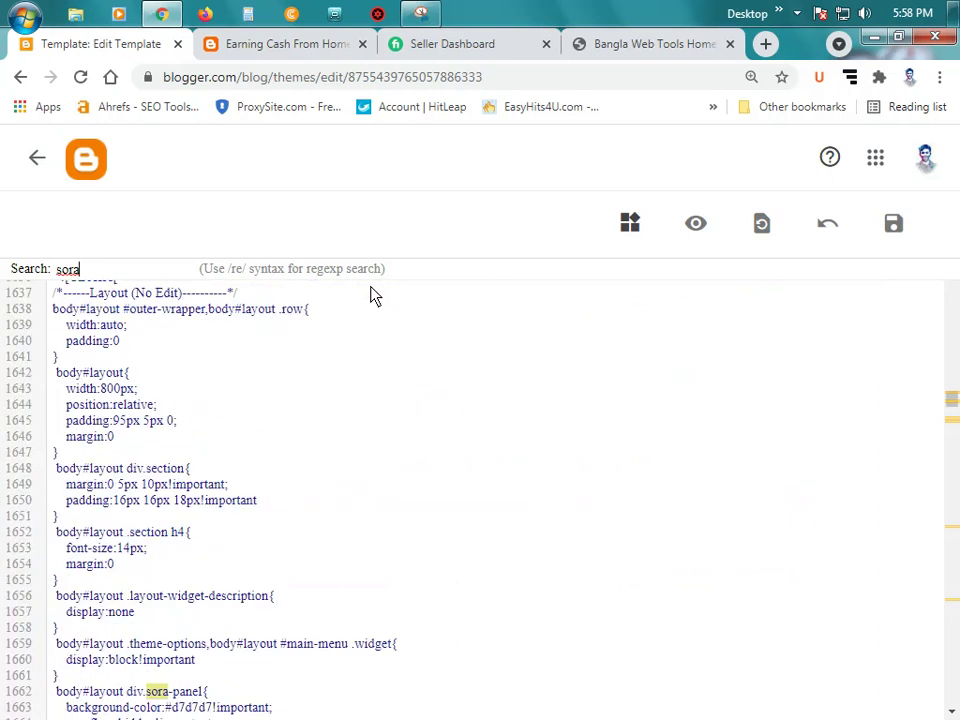
pyautogui.scroll(-20, 372, 293)
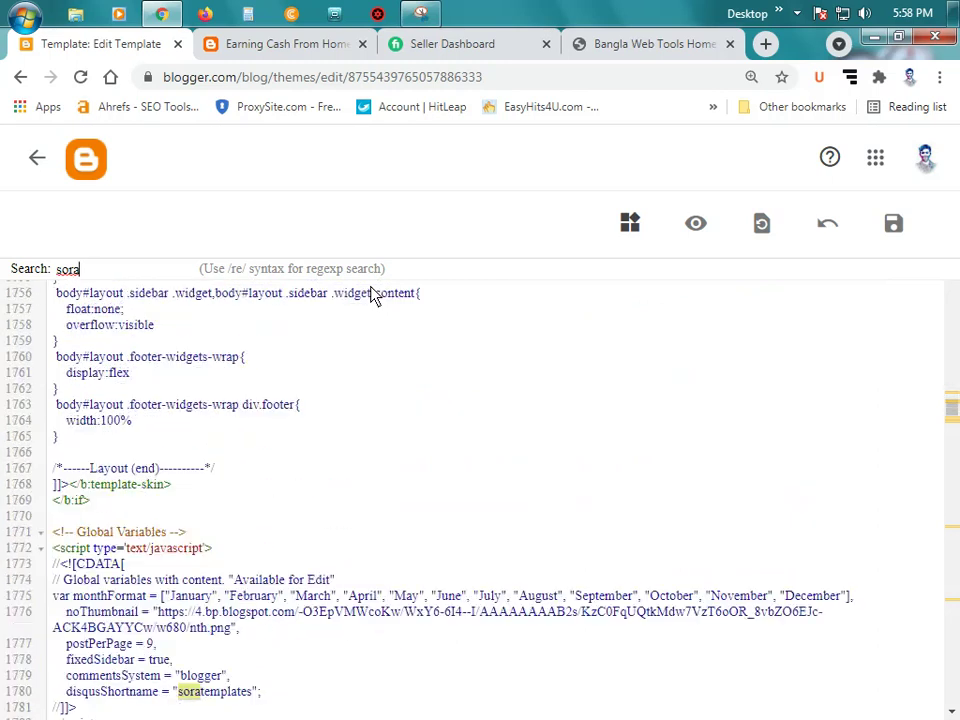